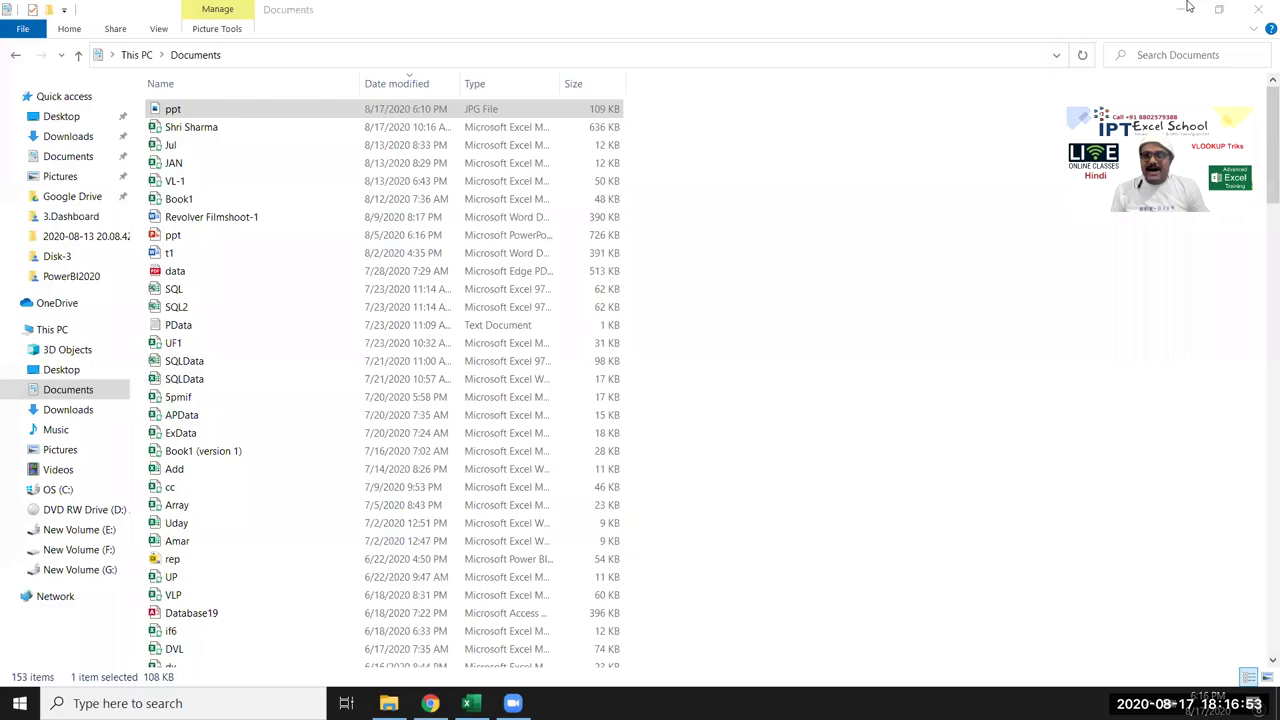
# Close the open Excel workbook without saving changes.
pyautogui.click(1186, 8)
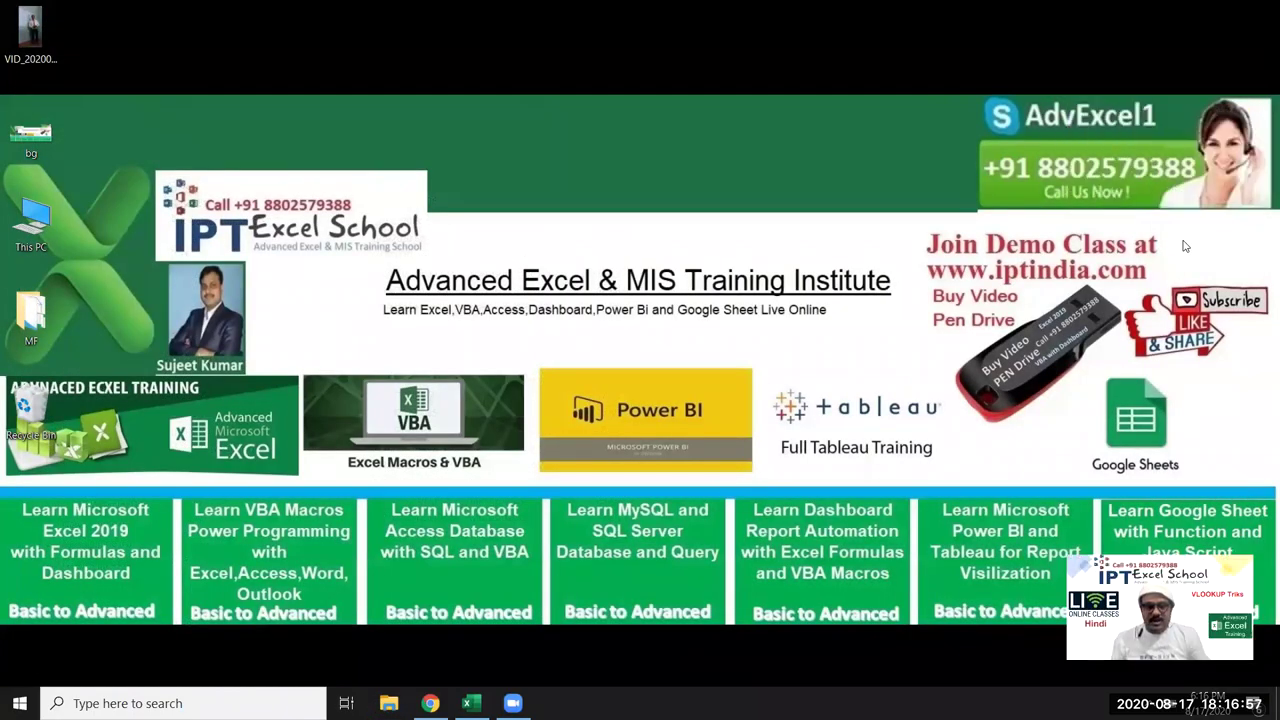
pyautogui.click(470, 703)
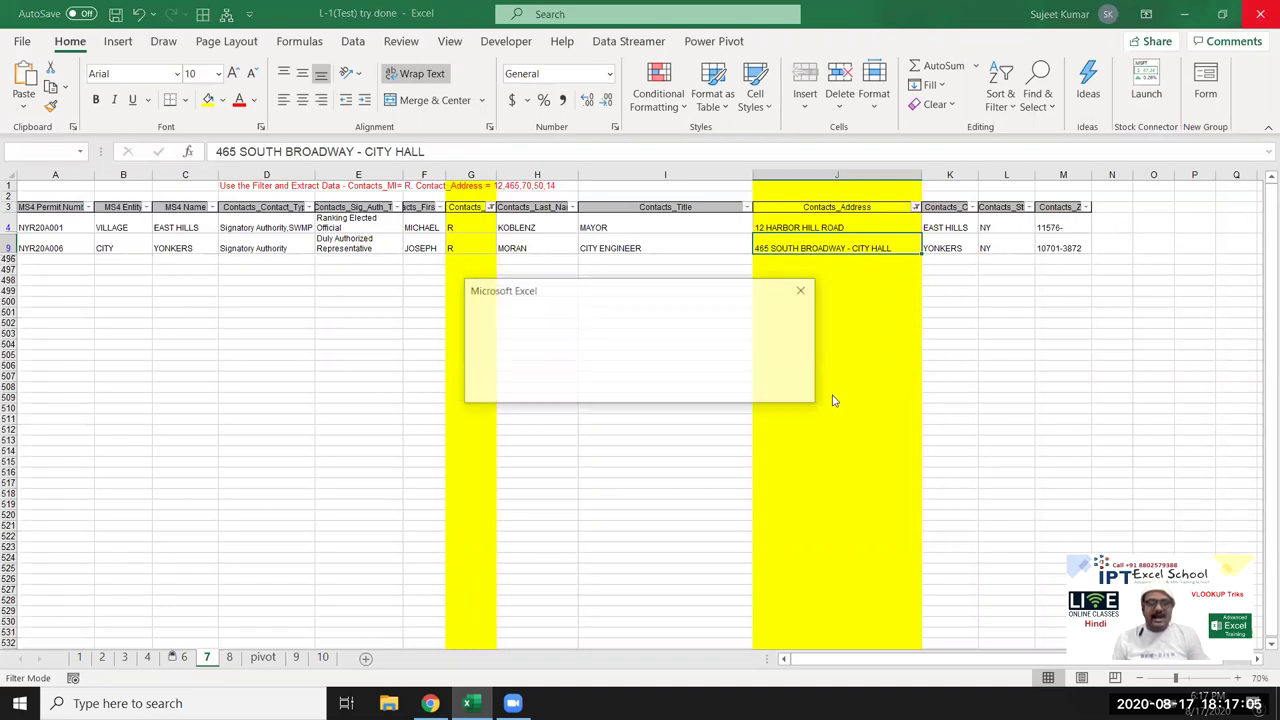
pyautogui.click(639, 388)
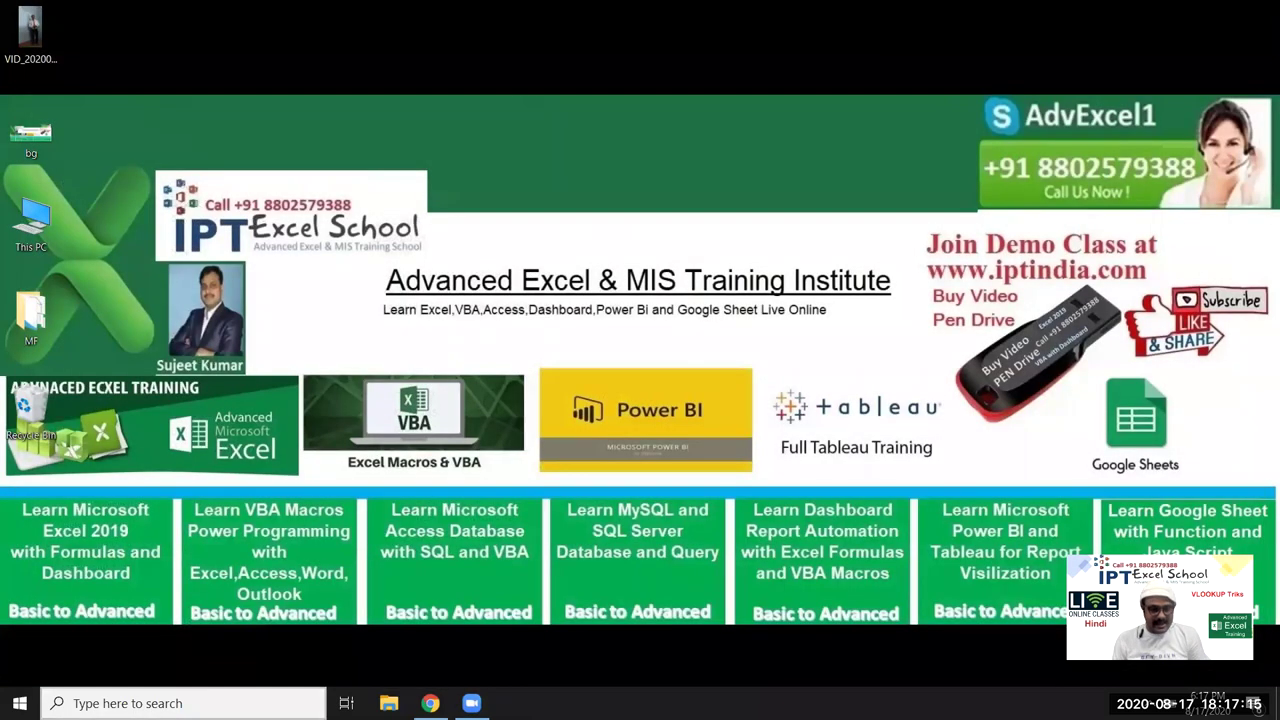
# Search Windows for 'excel' and launch Excel to its start screen.
pyautogui.press('super+s')
pyautogui.write('ex')
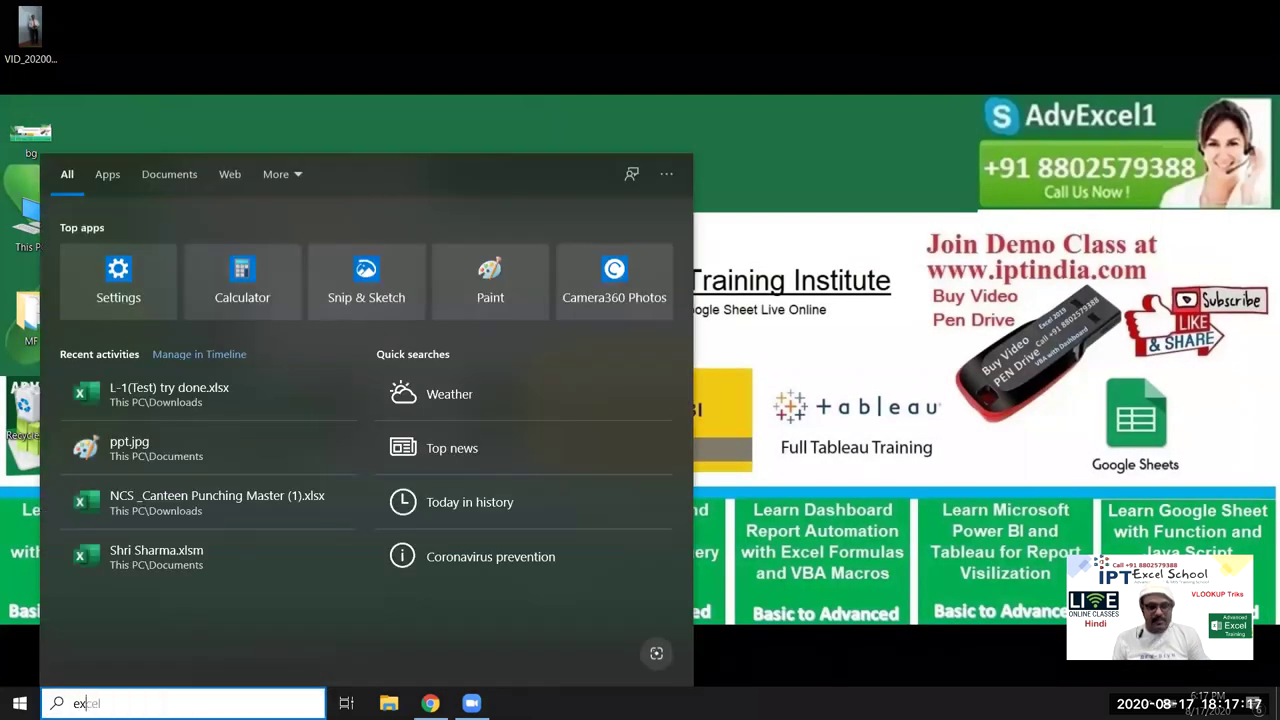
pyautogui.write('cel')
pyautogui.click(518, 303)
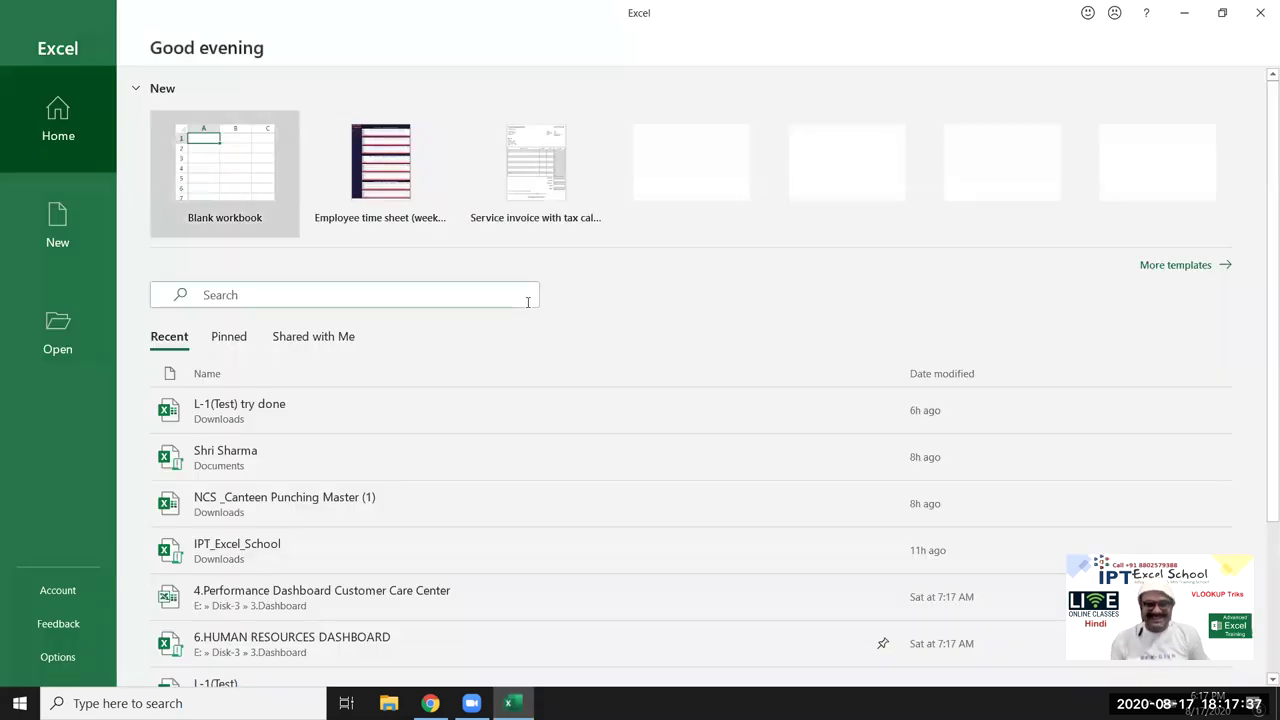
# Create a blank workbook with headers Name, City and Amt in A1:C1.
pyautogui.click(201, 142)
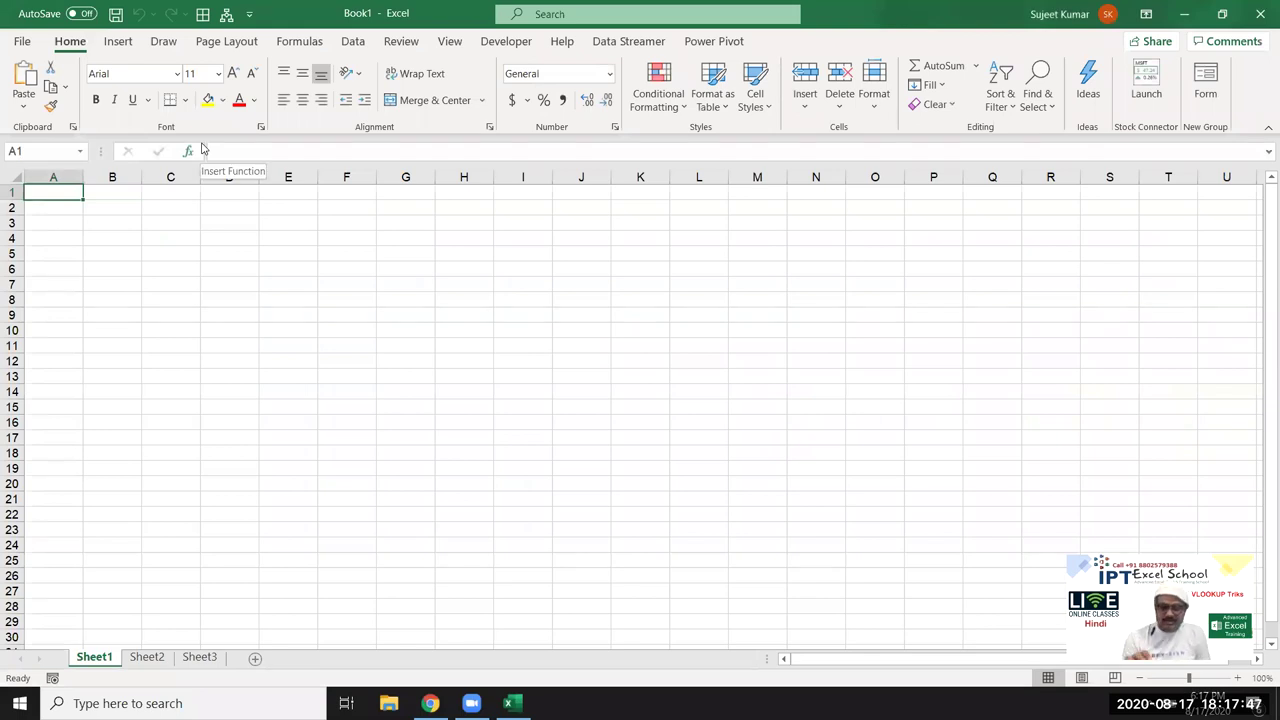
pyautogui.write('Puj')
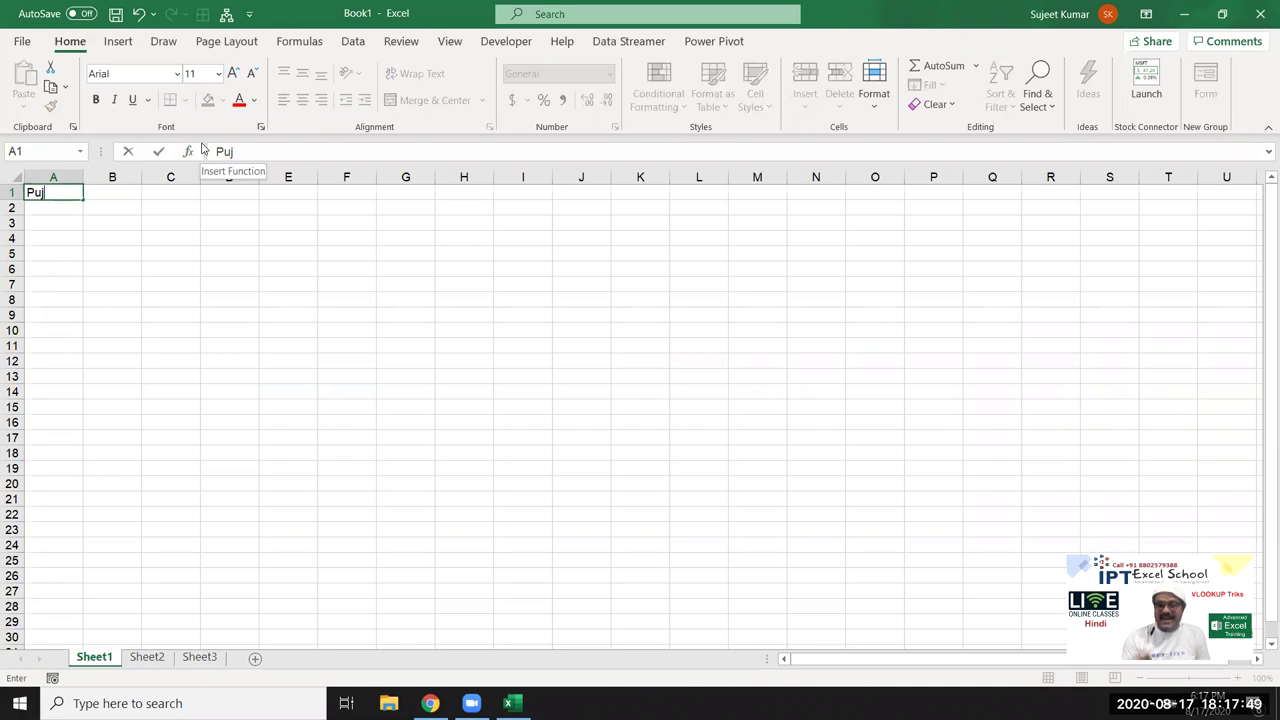
pyautogui.press('Escape')
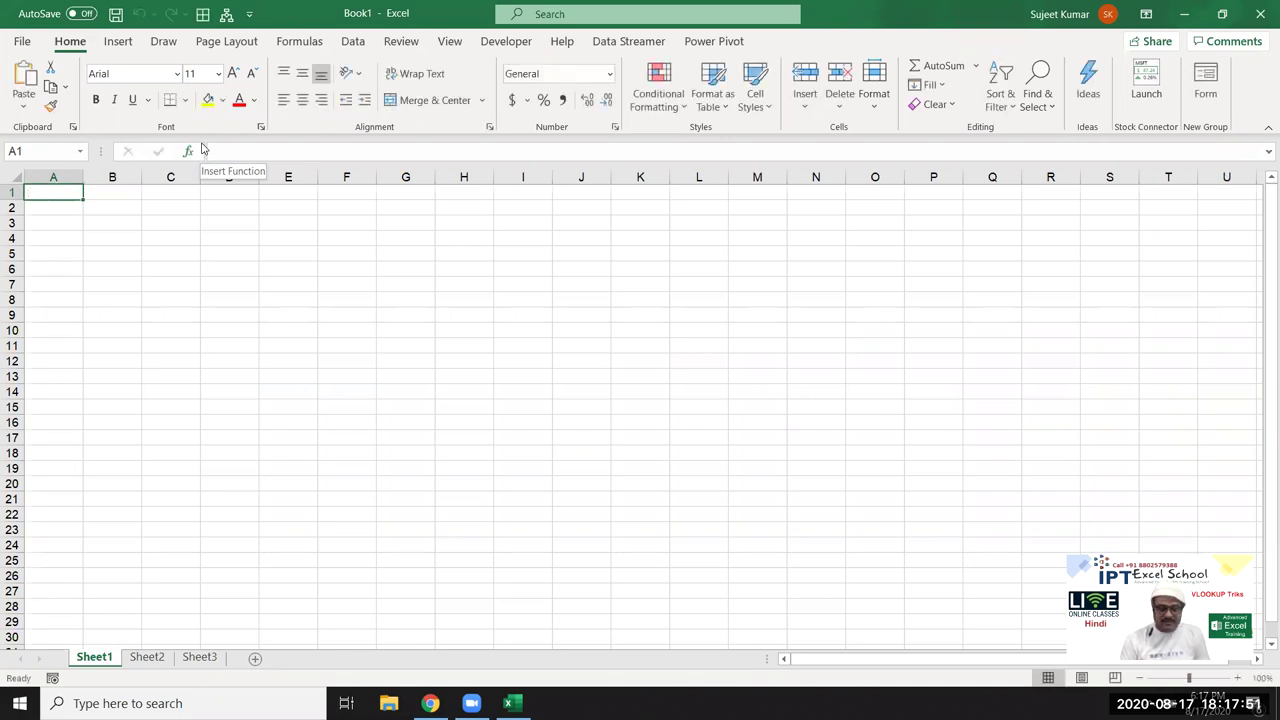
pyautogui.write('Na')
pyautogui.press('Return')
pyautogui.press('Up')
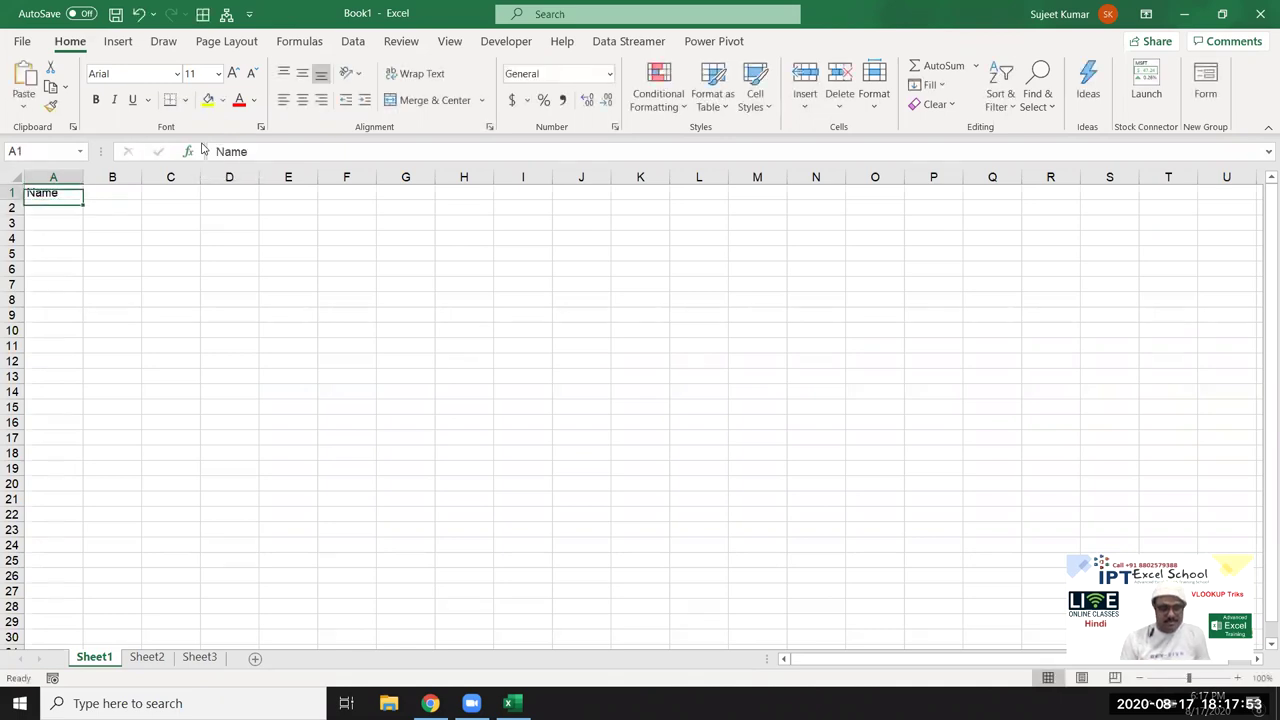
pyautogui.press('Right')
pyautogui.write('C')
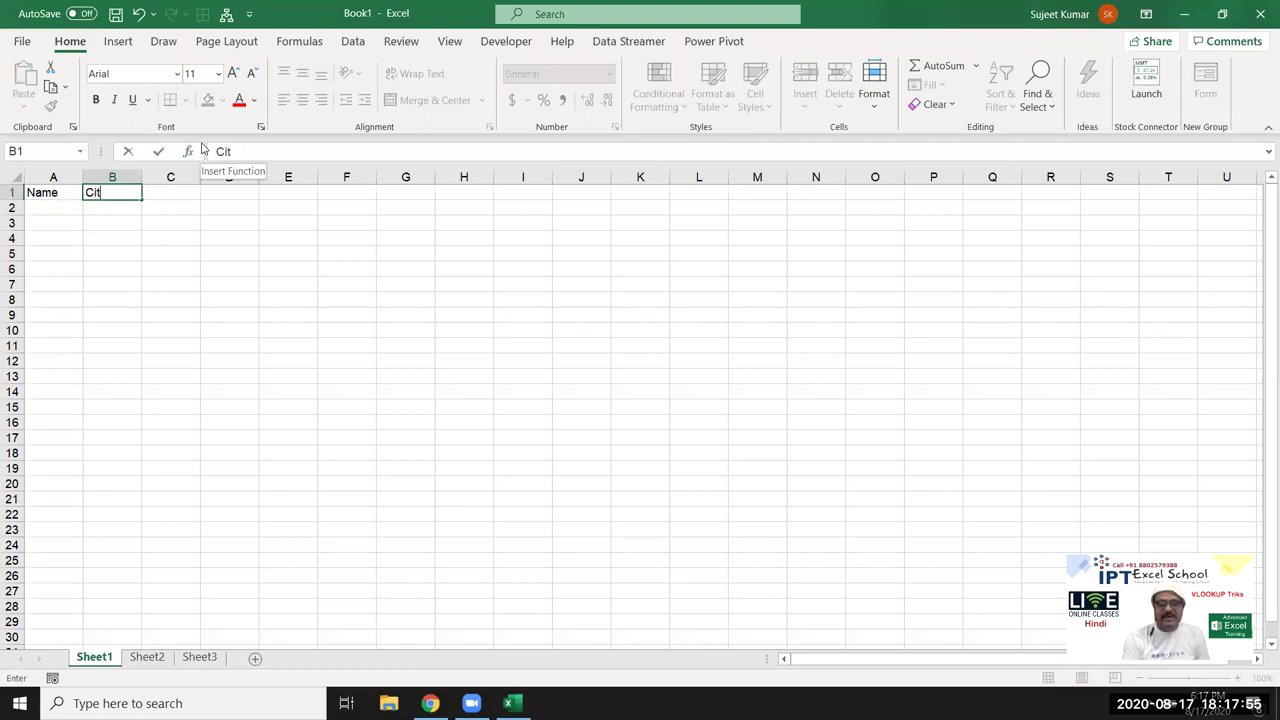
pyautogui.press('Right')
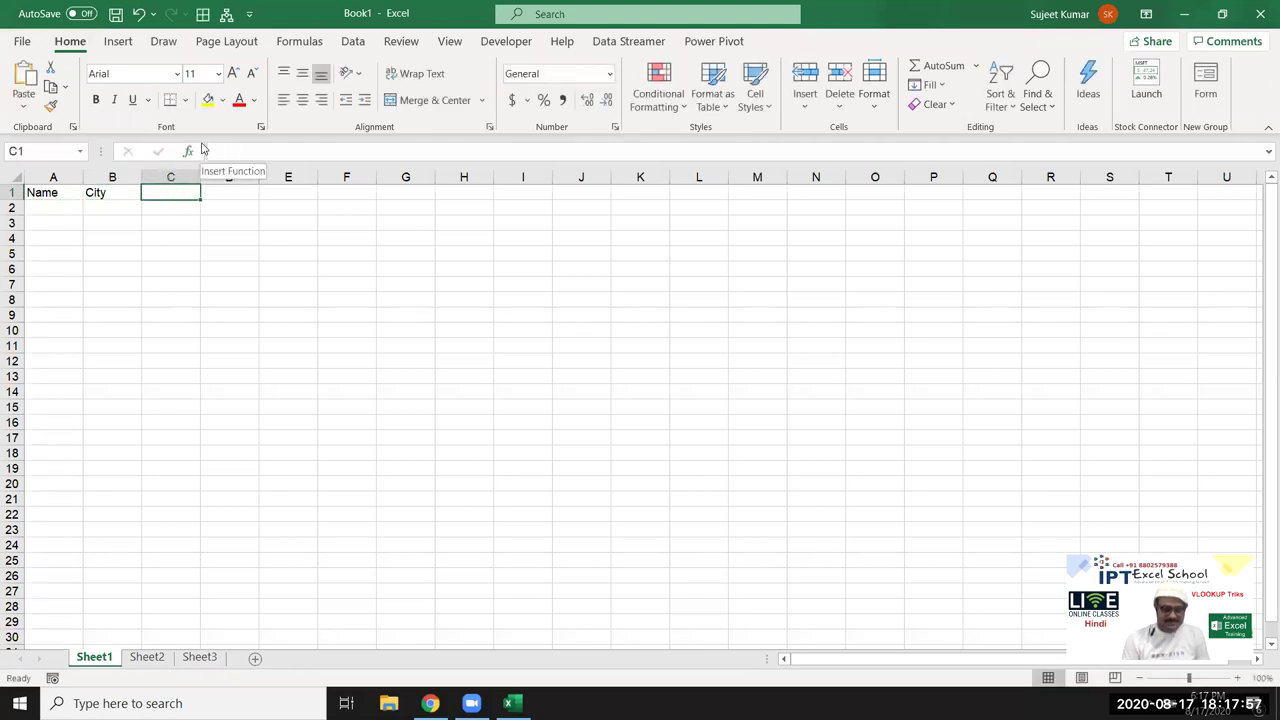
pyautogui.write('A')
pyautogui.write('Amt')
pyautogui.press('Return')
pyautogui.press('Left')
pyautogui.press('Left')
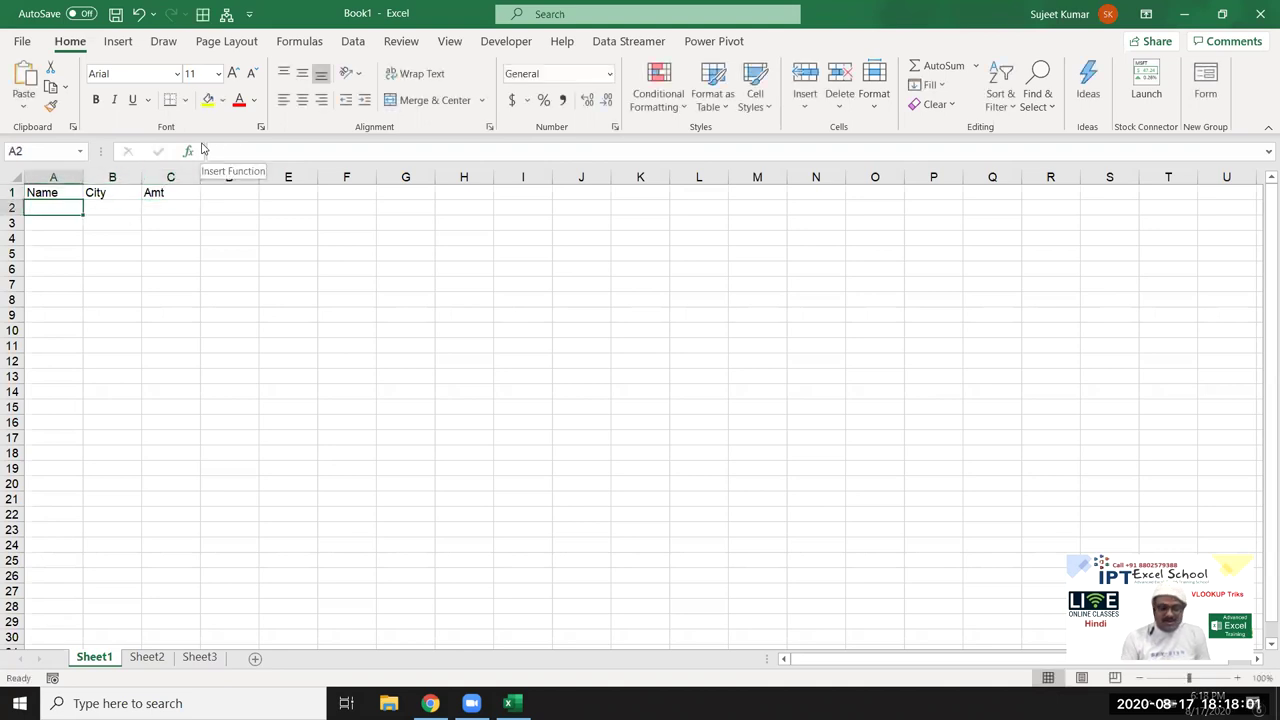
# Enter Puja in A2 and Pune in B2, filling names and cities down the columns.
pyautogui.write('Puja')
pyautogui.click(88, 232)
pyautogui.click(70, 209)
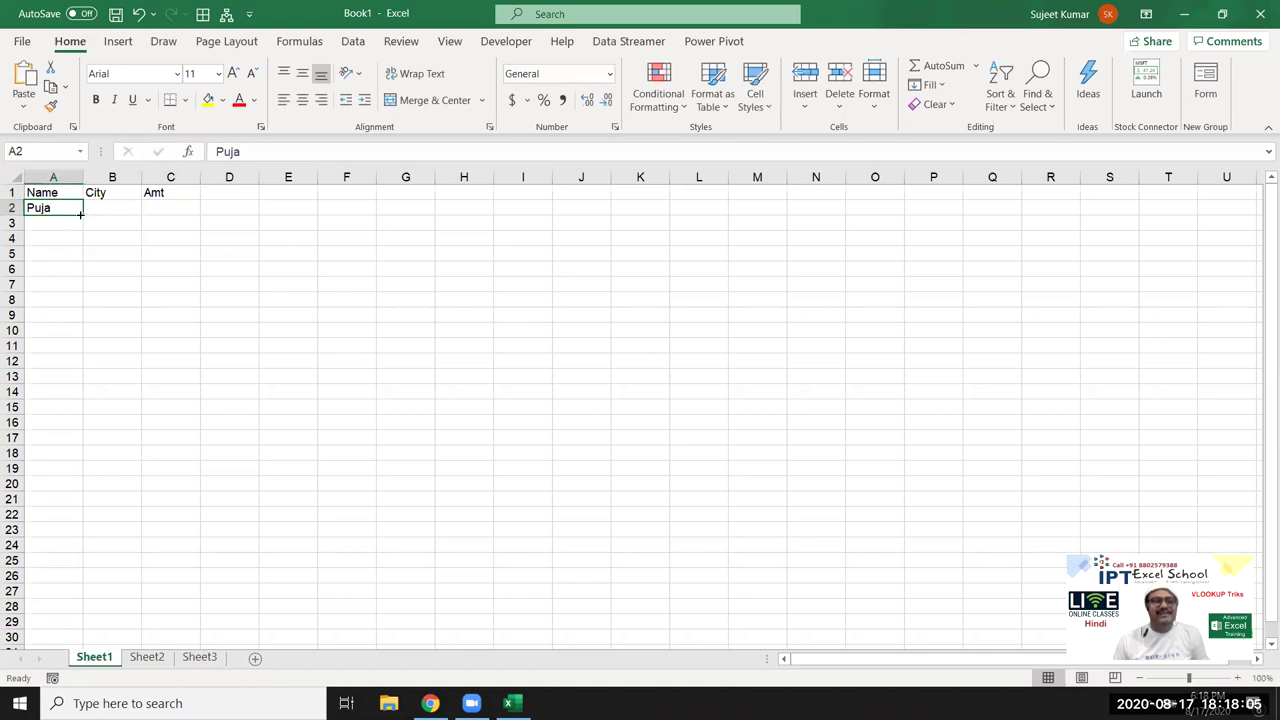
pyautogui.moveTo(82, 212); pyautogui.dragTo(60, 668)
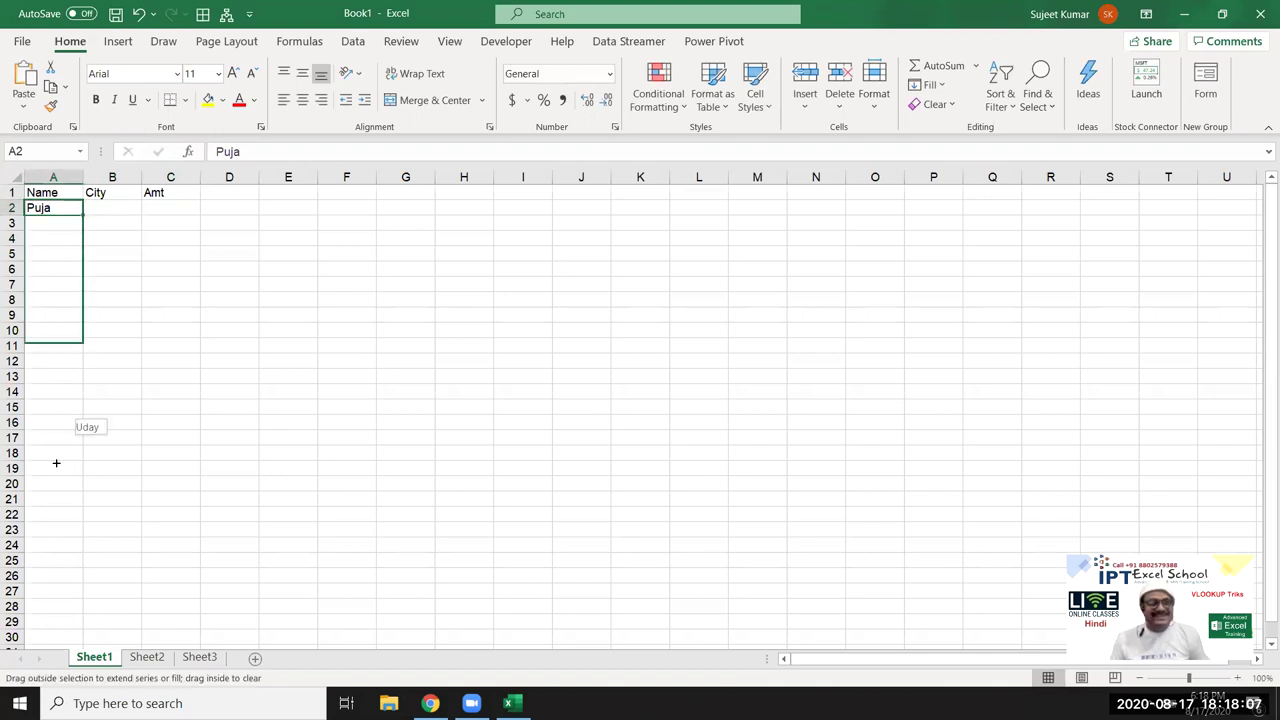
pyautogui.moveTo(60, 668); pyautogui.dragTo(60, 668)
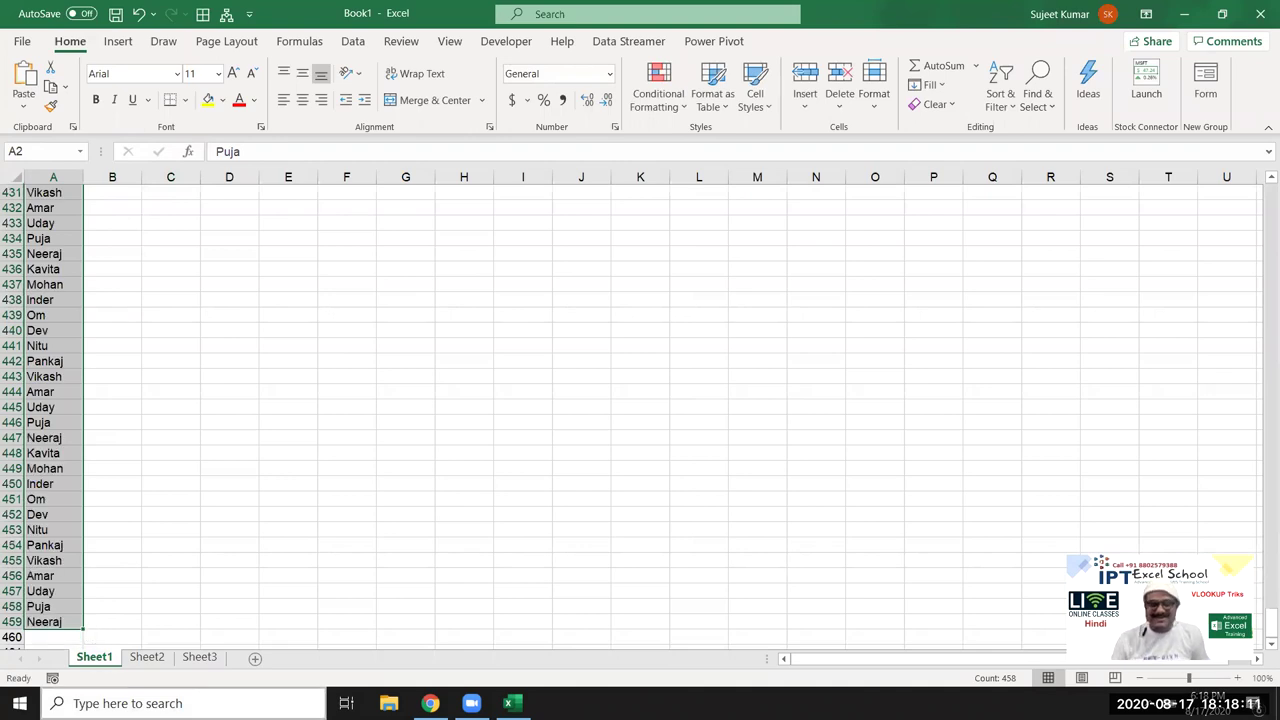
pyautogui.hotkey('ctrl', 'Home')
pyautogui.press('Right')
pyautogui.click(112, 207)
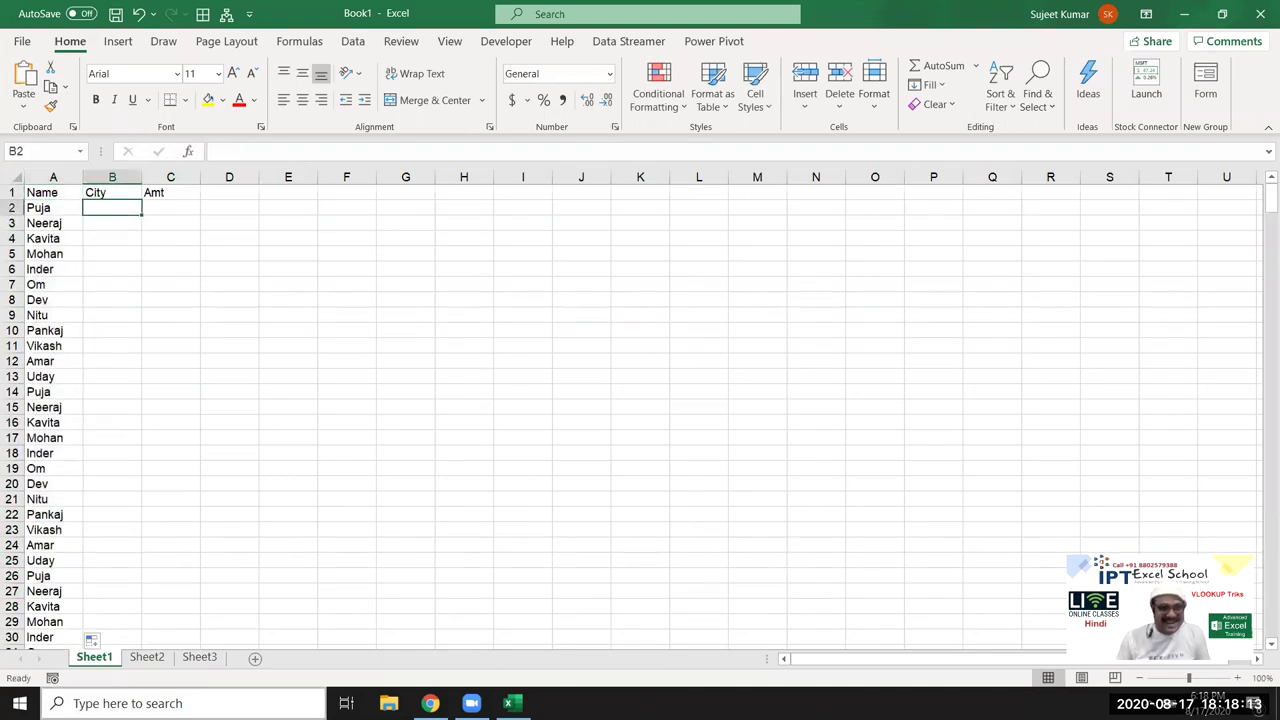
pyautogui.write('P')
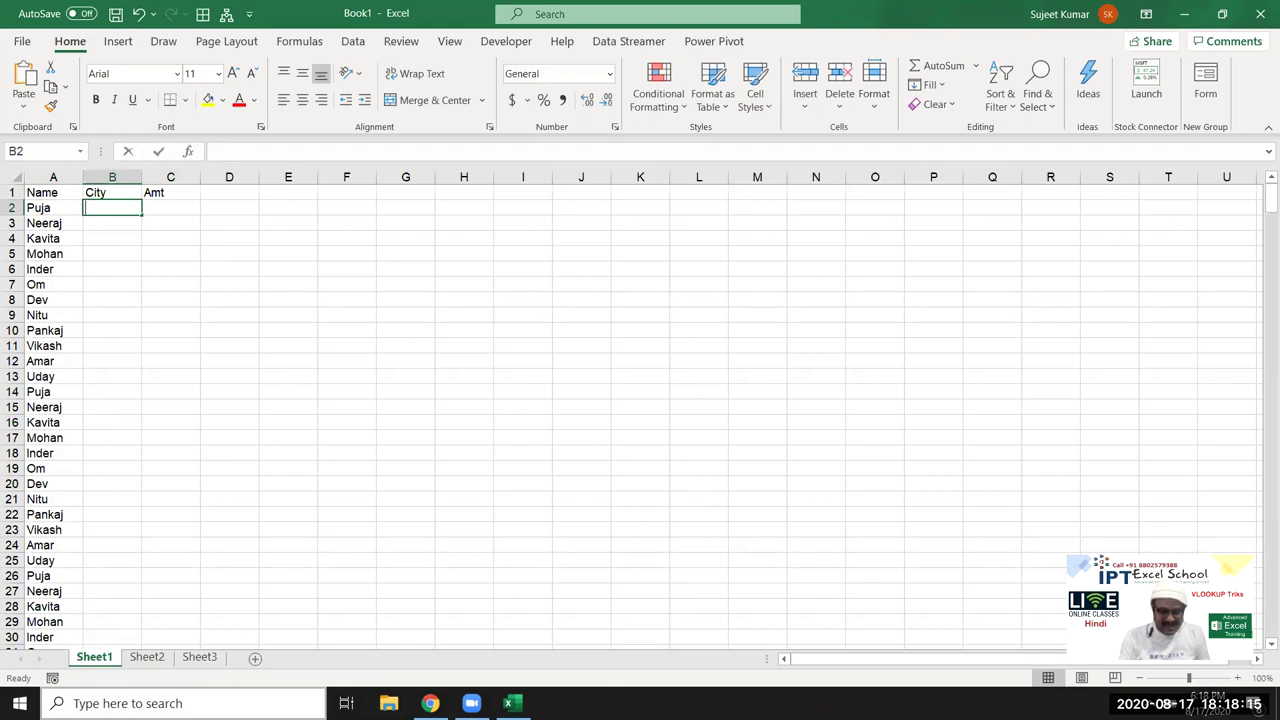
pyautogui.write('une')
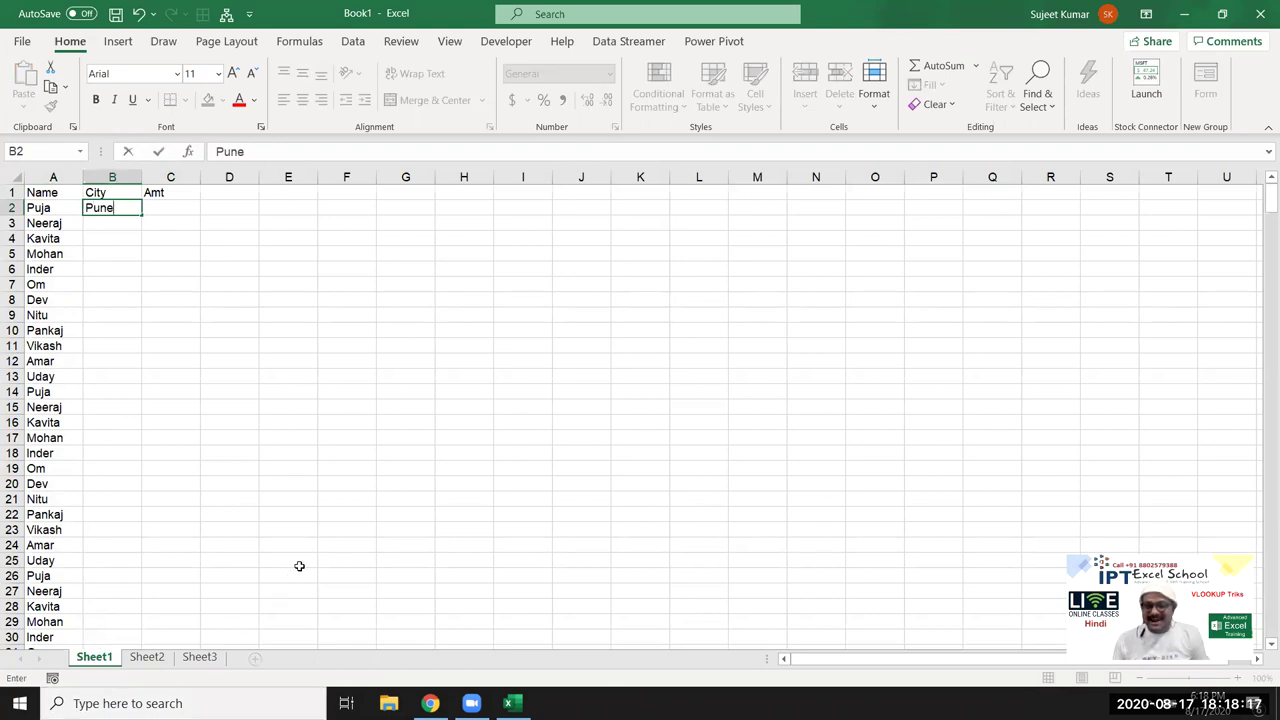
pyautogui.click(325, 470)
pyautogui.click(126, 207)
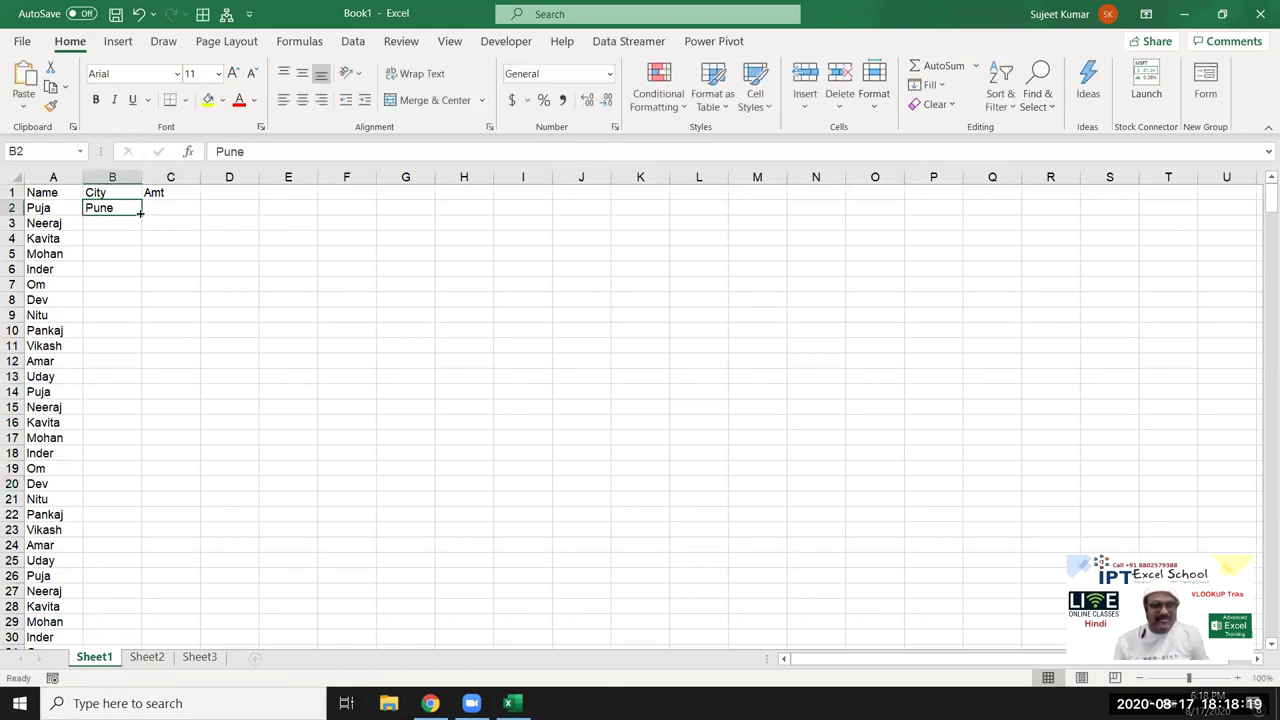
pyautogui.doubleClick(141, 213)
# Fill column C with =RANDBETWEEN(10,90) and paste the amounts back as fixed values.
pyautogui.click(157, 207)
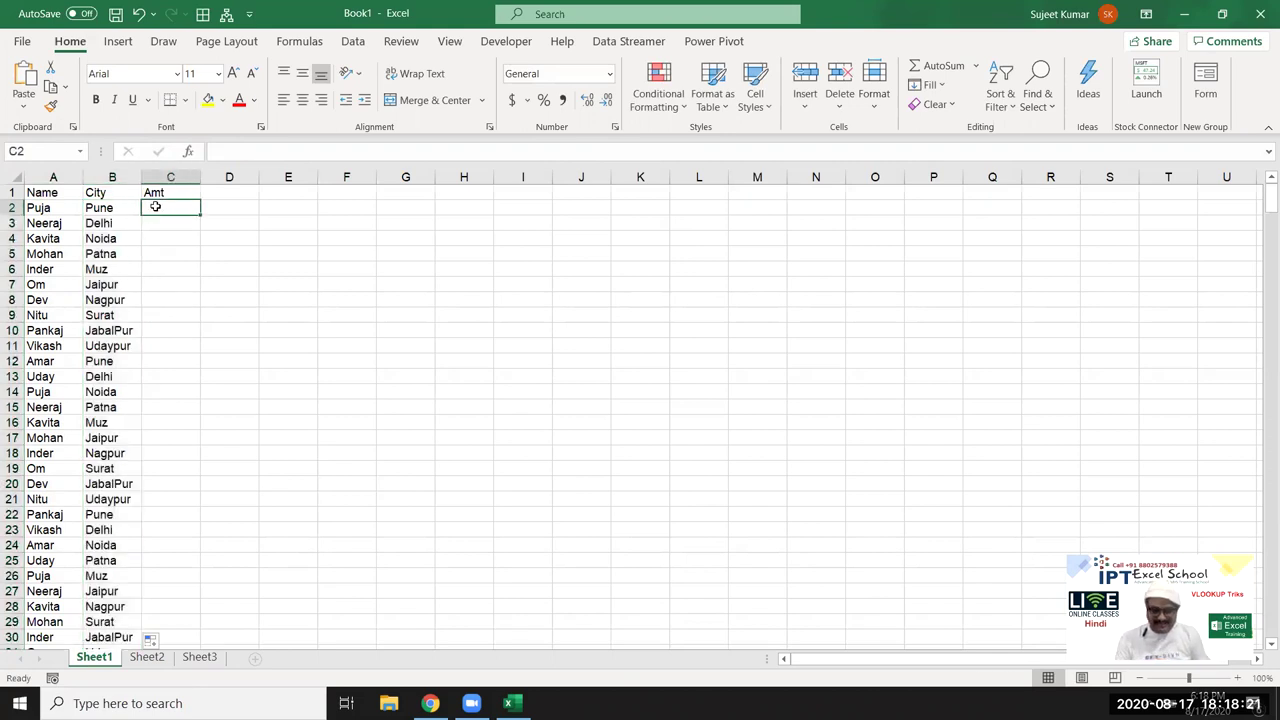
pyautogui.write('=ra')
pyautogui.press('Down')
pyautogui.press('Down')
pyautogui.press('Down')
pyautogui.press('Tab')
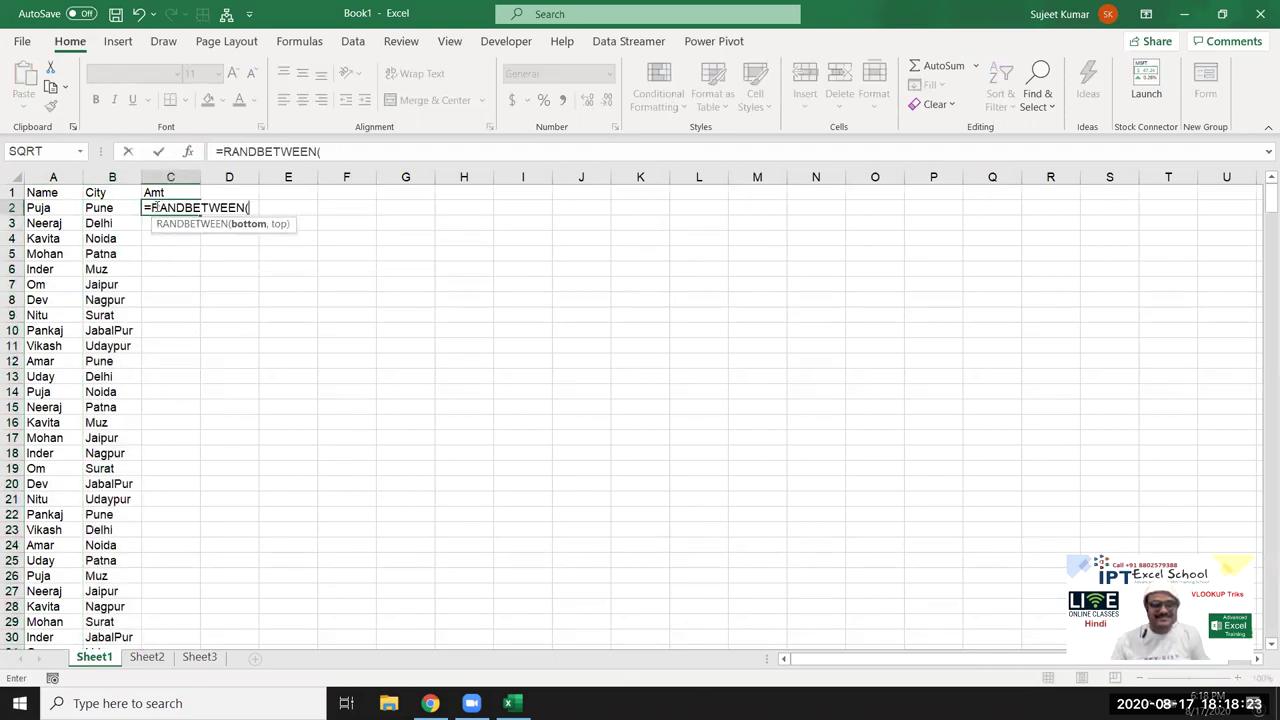
pyautogui.write(',90')
pyautogui.press('Return')
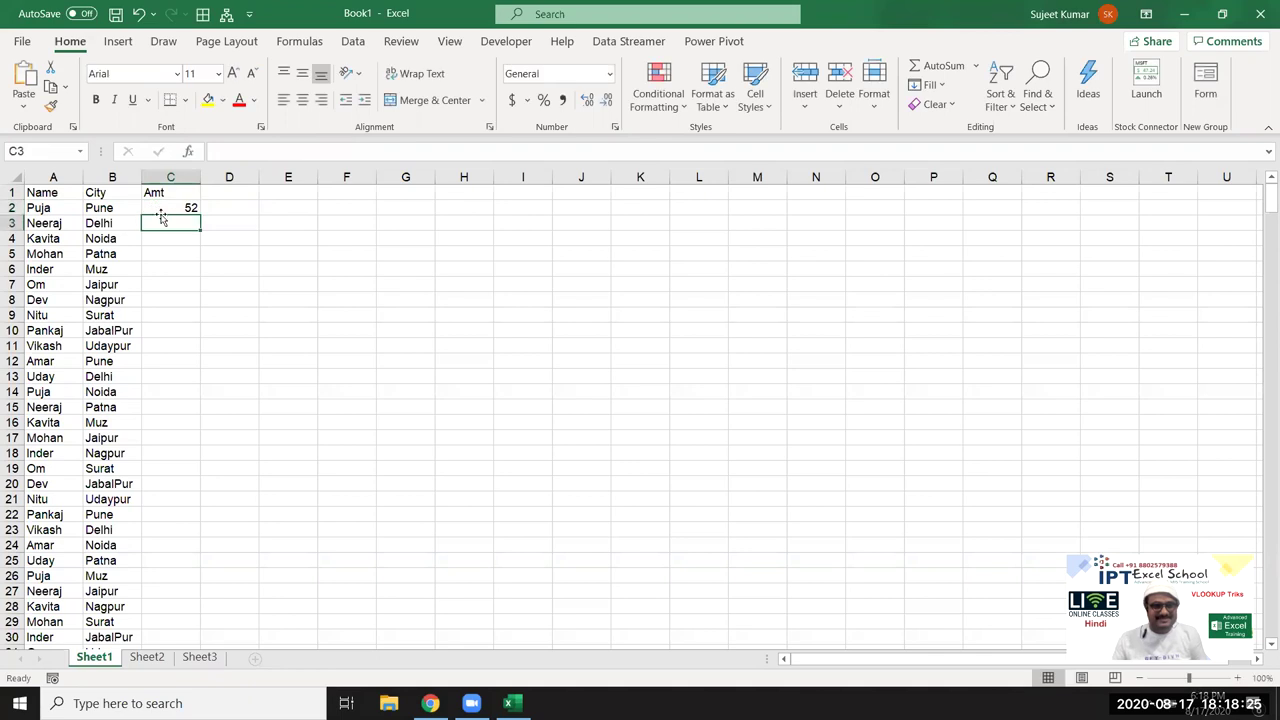
pyautogui.click(188, 207)
pyautogui.click(207, 207)
pyautogui.click(189, 207)
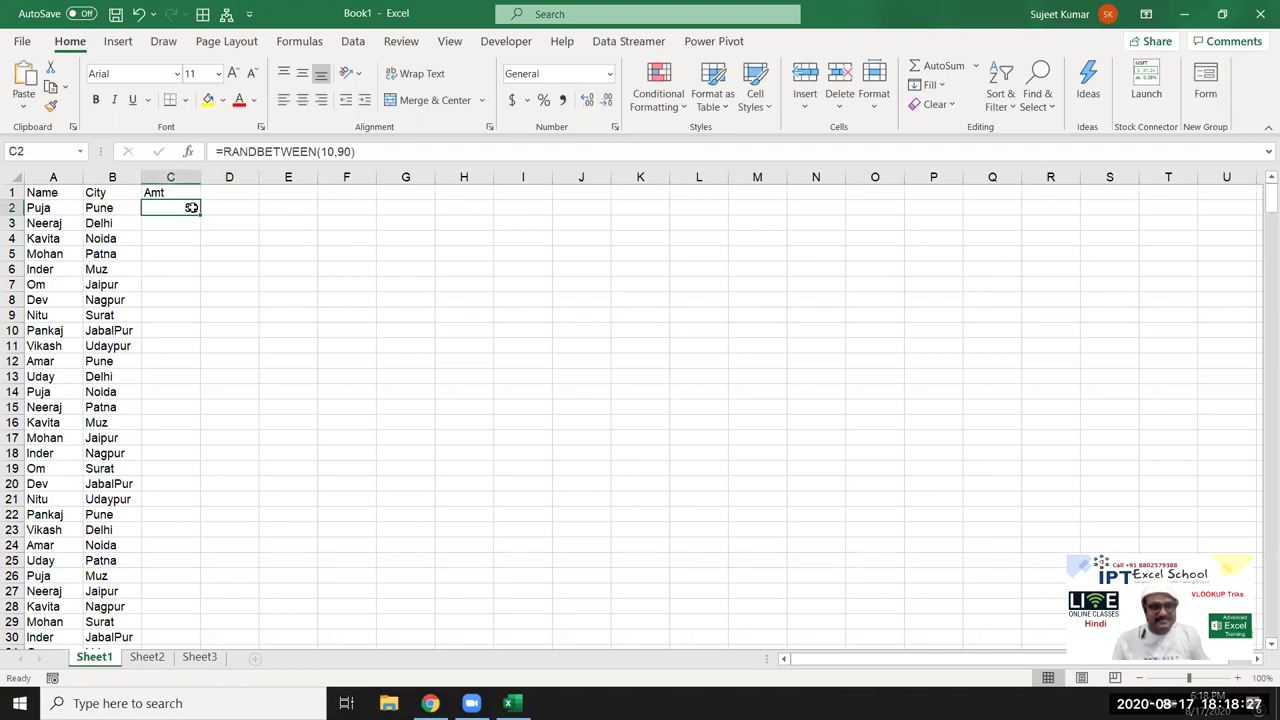
pyautogui.doubleClick(200, 213)
pyautogui.hotkey('ctrl', 'c')
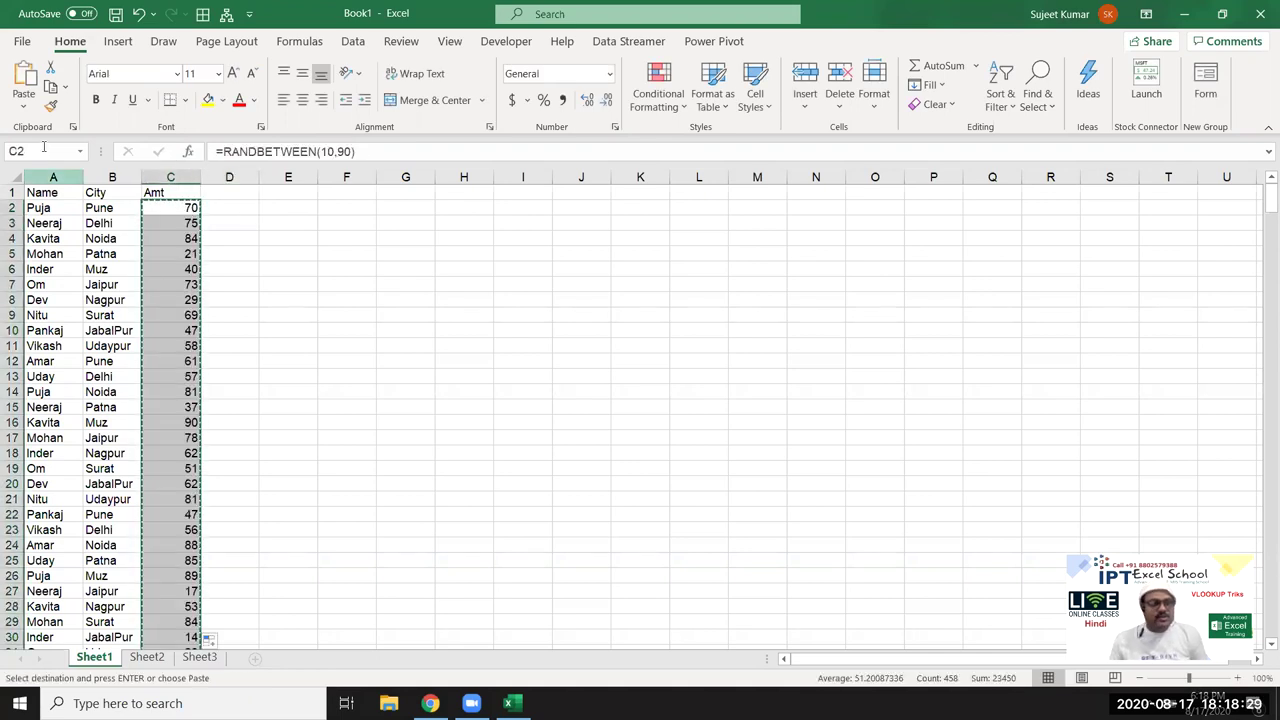
pyautogui.click(23, 109)
pyautogui.click(24, 236)
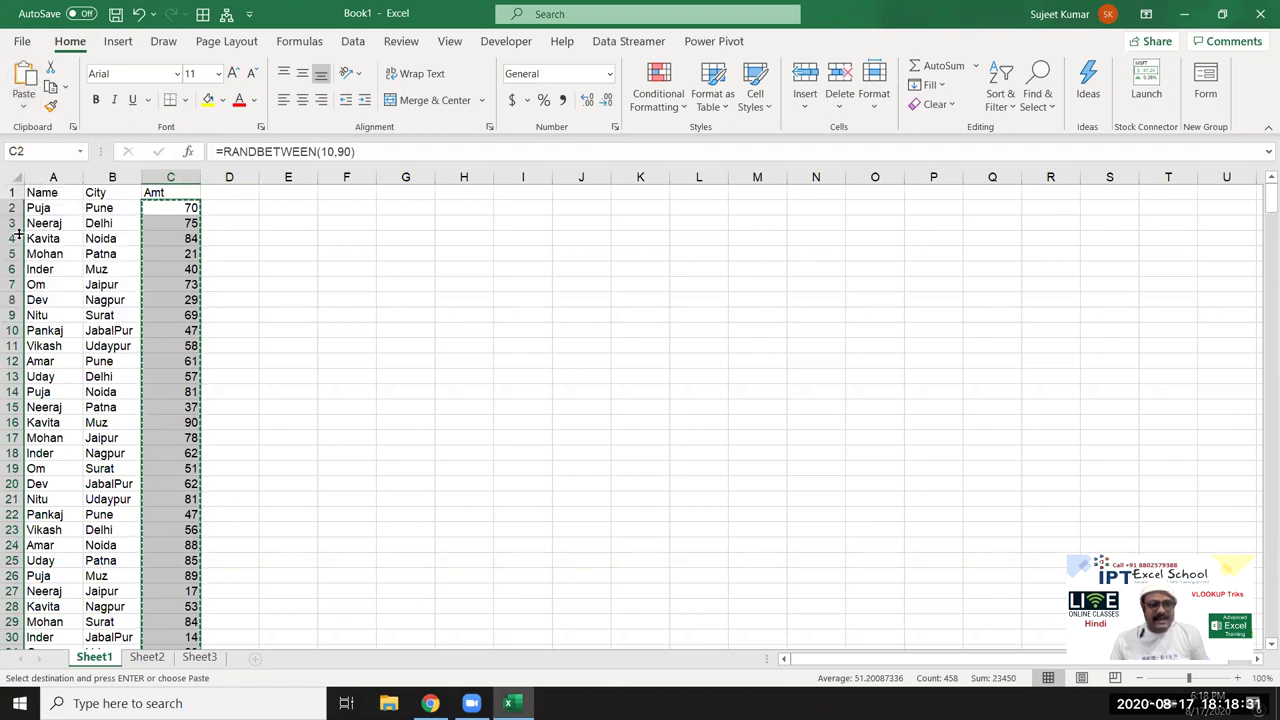
pyautogui.click(399, 222)
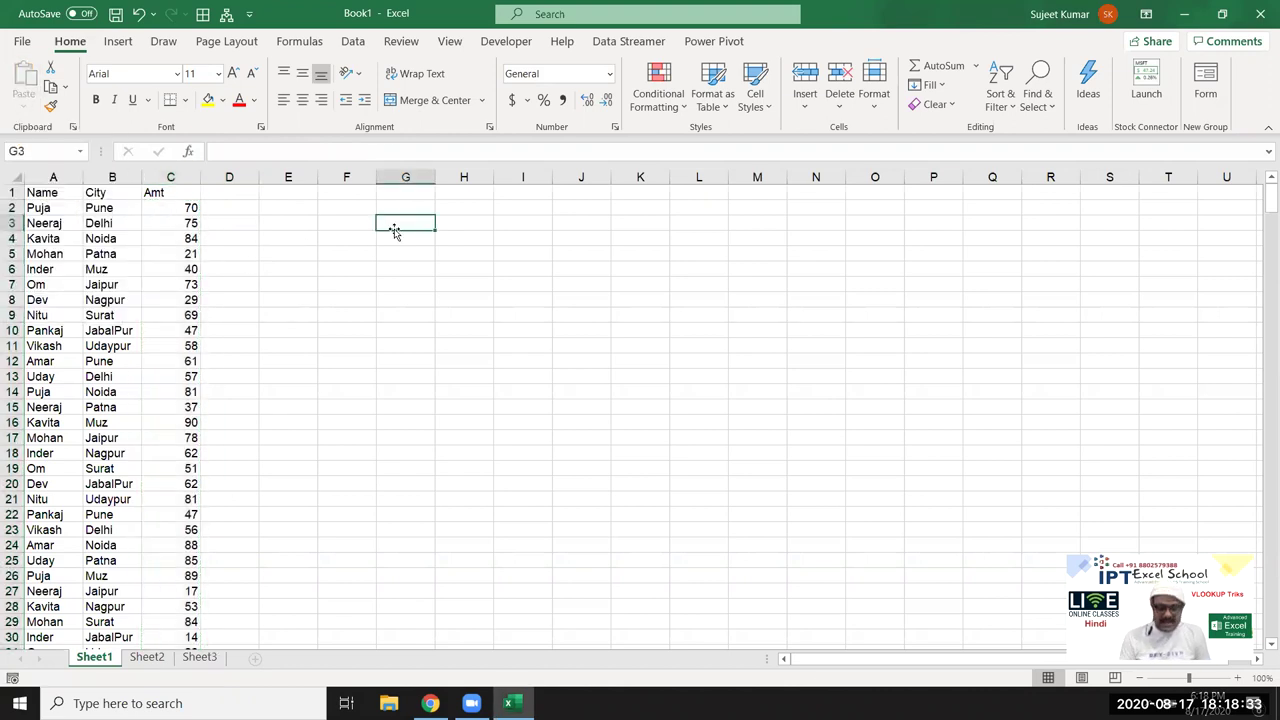
# Enter Puja as the lookup name in G3 and an Amt heading in H2.
pyautogui.write('P')
pyautogui.press('Tab')
pyautogui.click(446, 210)
pyautogui.write('Amt')
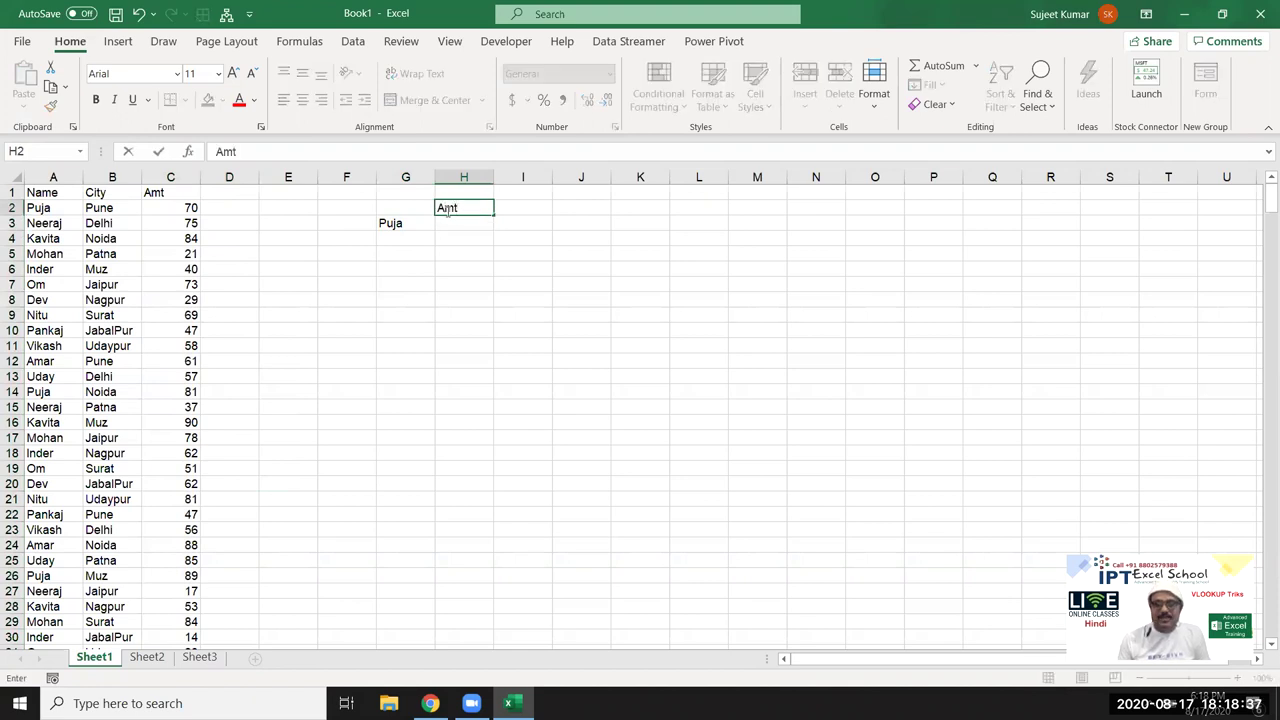
pyautogui.press('Return')
# Enter =VLOOKUP(G3,A:C,3,0) in H3 to return Puja's amount.
pyautogui.write('=vlookup(')
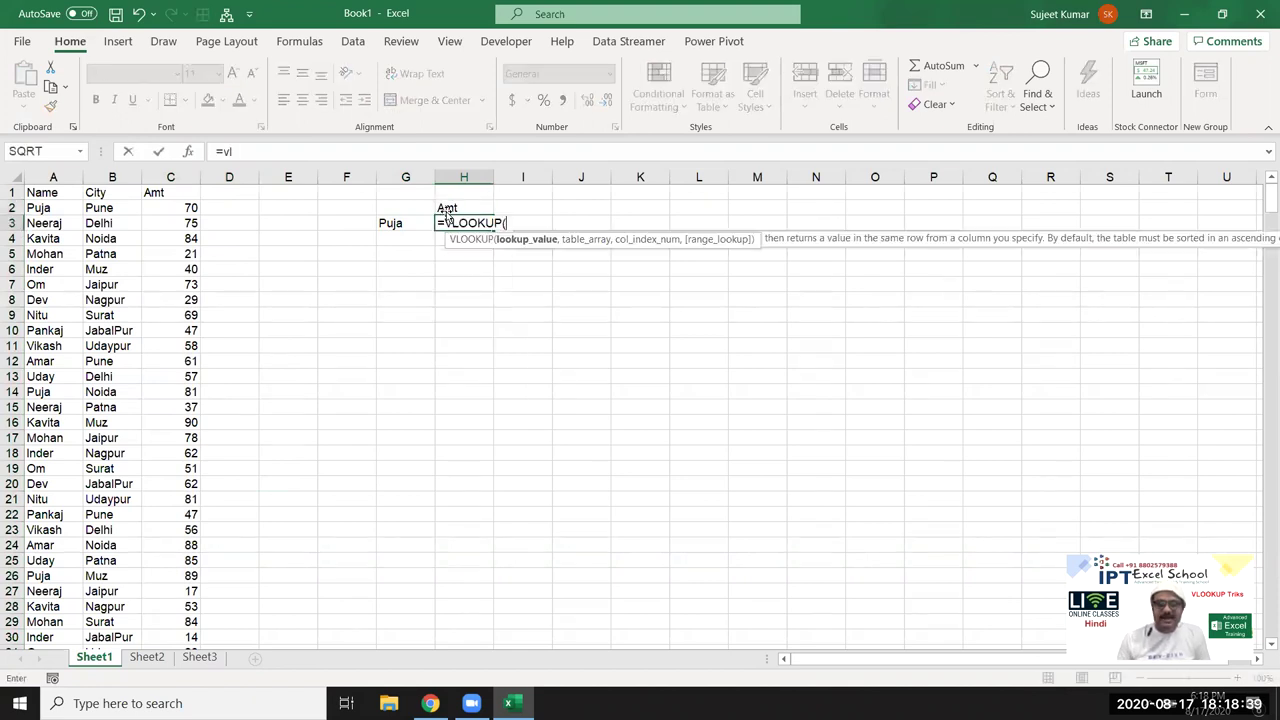
pyautogui.press('Left')
pyautogui.write(',')
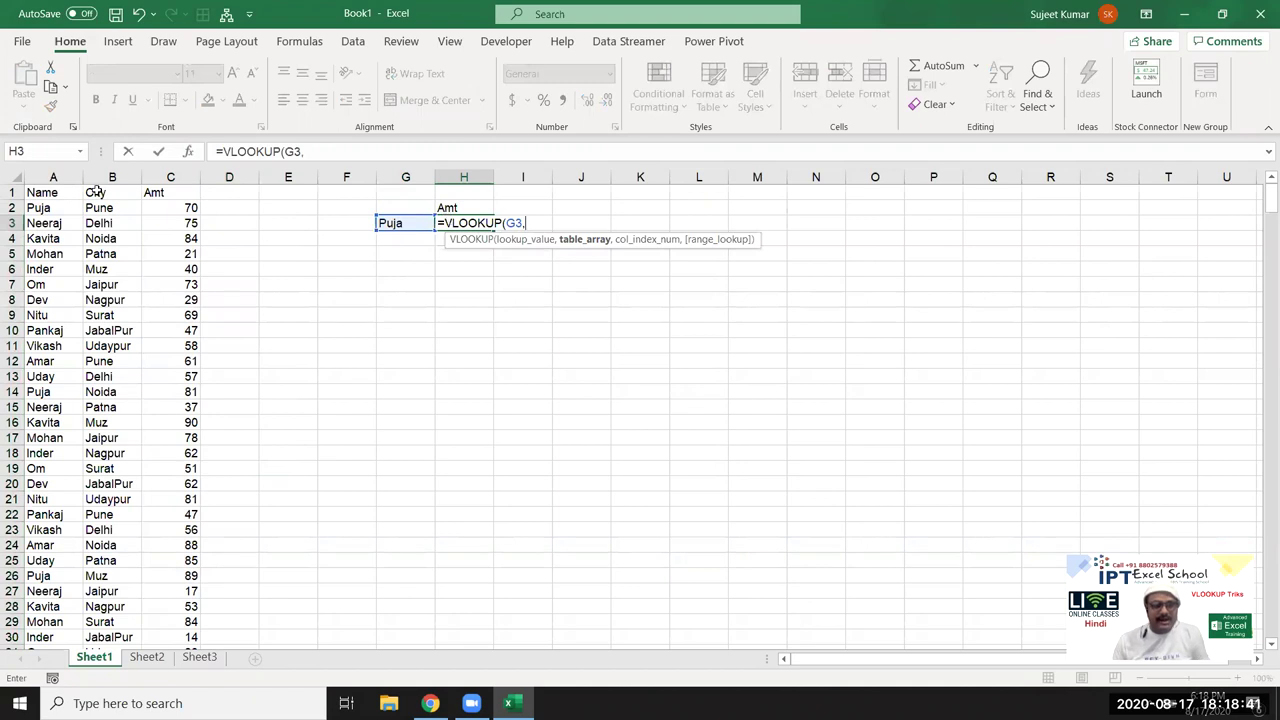
pyautogui.moveTo(53, 177); pyautogui.dragTo(170, 178)
pyautogui.write(',3,0')
pyautogui.press('Return')
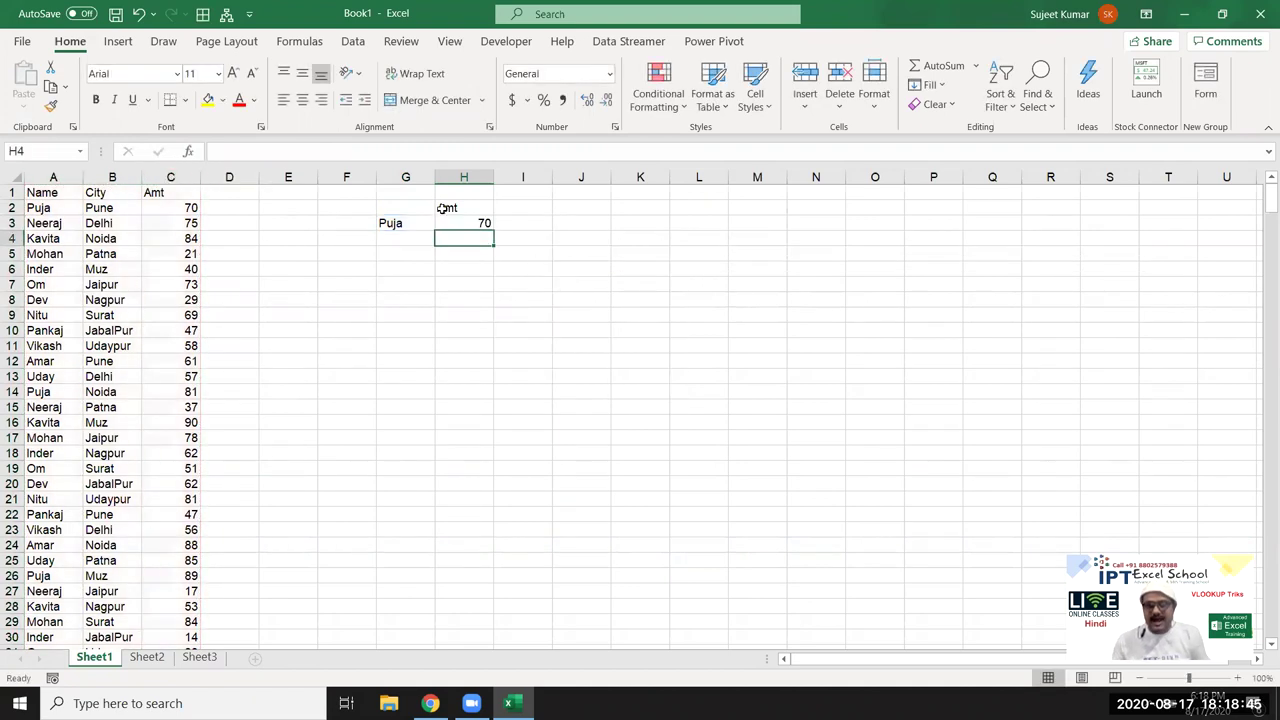
# Review H3's VLOOKUP arguments, column index 3 and exact-match 0, leaving it unchanged.
pyautogui.doubleClick(468, 223)
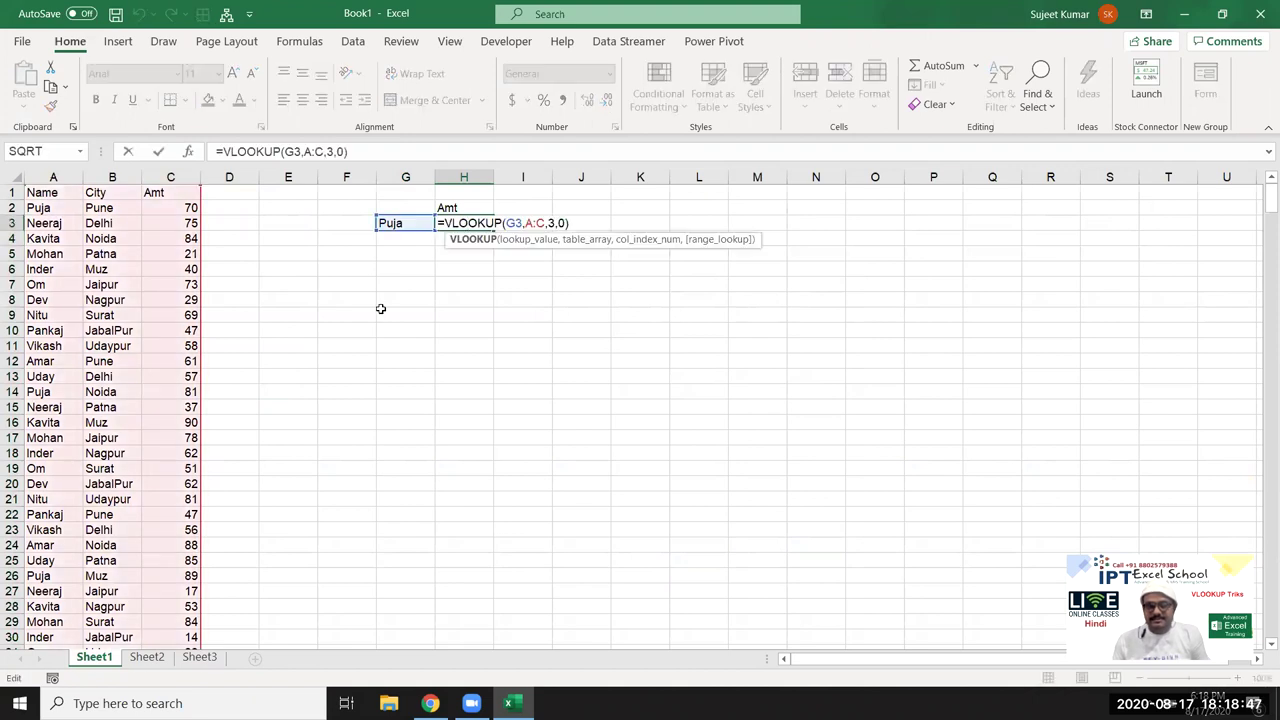
pyautogui.press('Escape')
pyautogui.scroll(5, 380, 308)
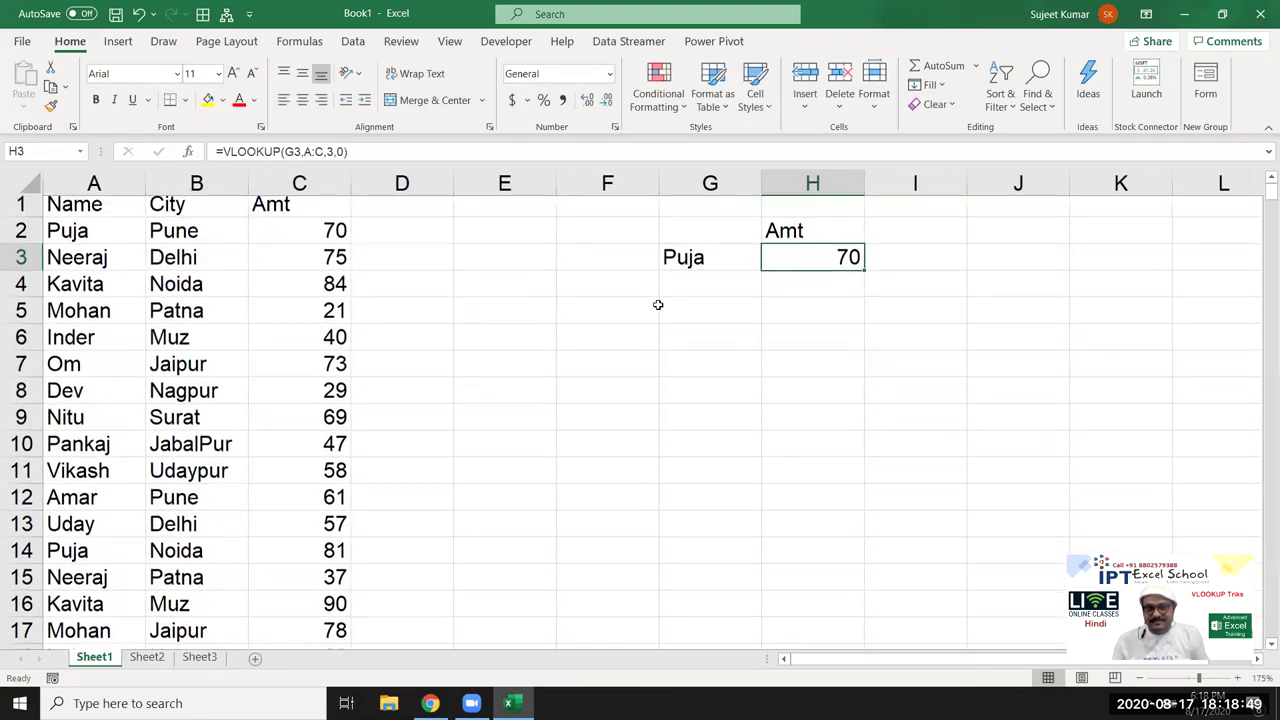
pyautogui.doubleClick(827, 262)
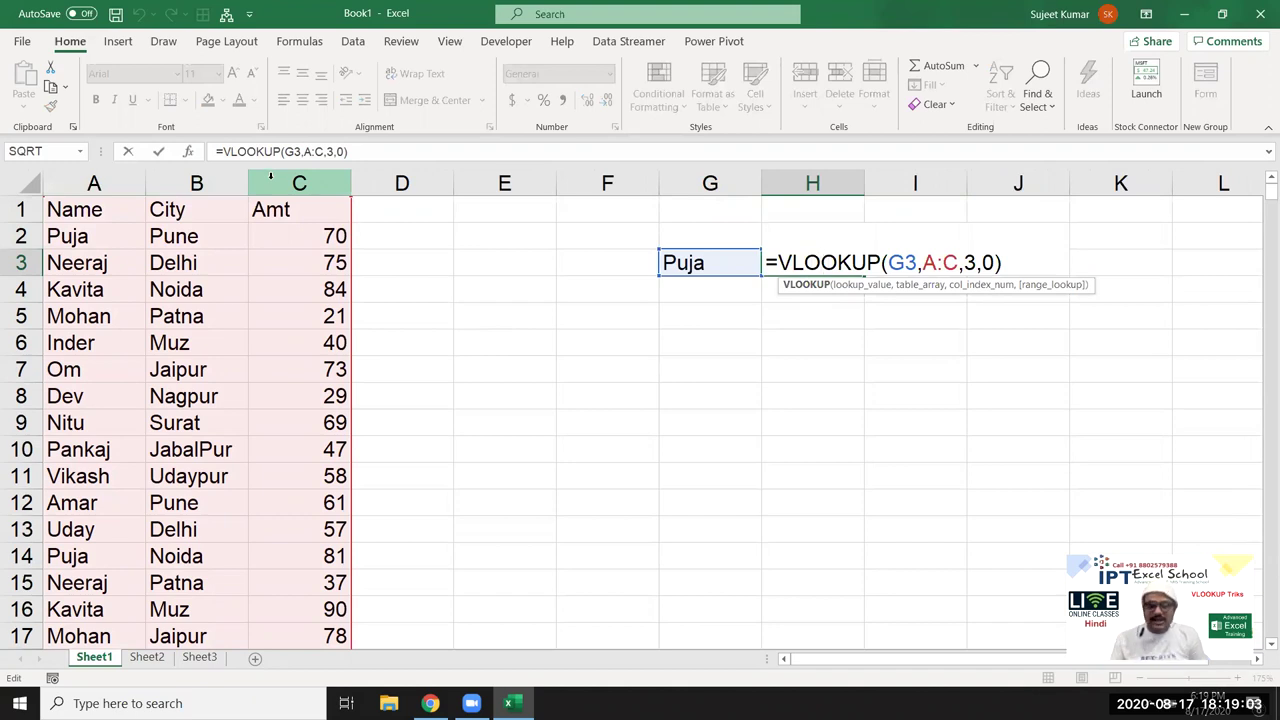
pyautogui.click(970, 262)
pyautogui.click(977, 286)
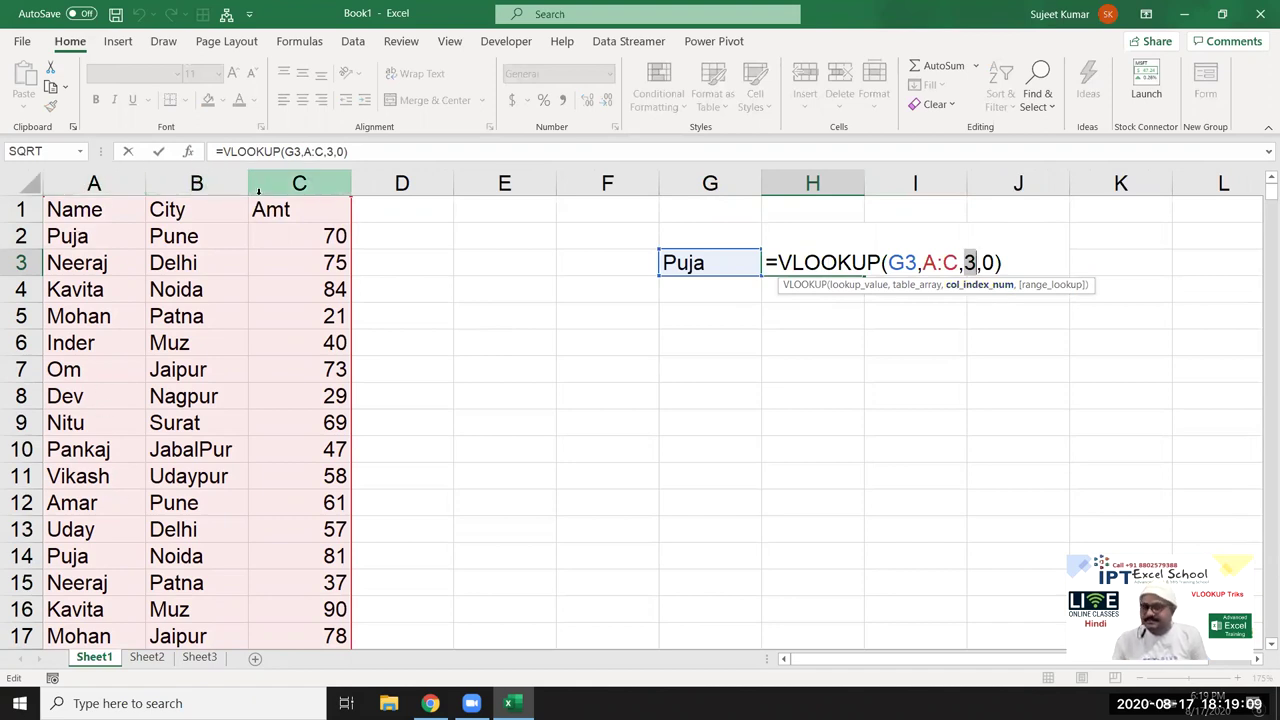
pyautogui.click(986, 252)
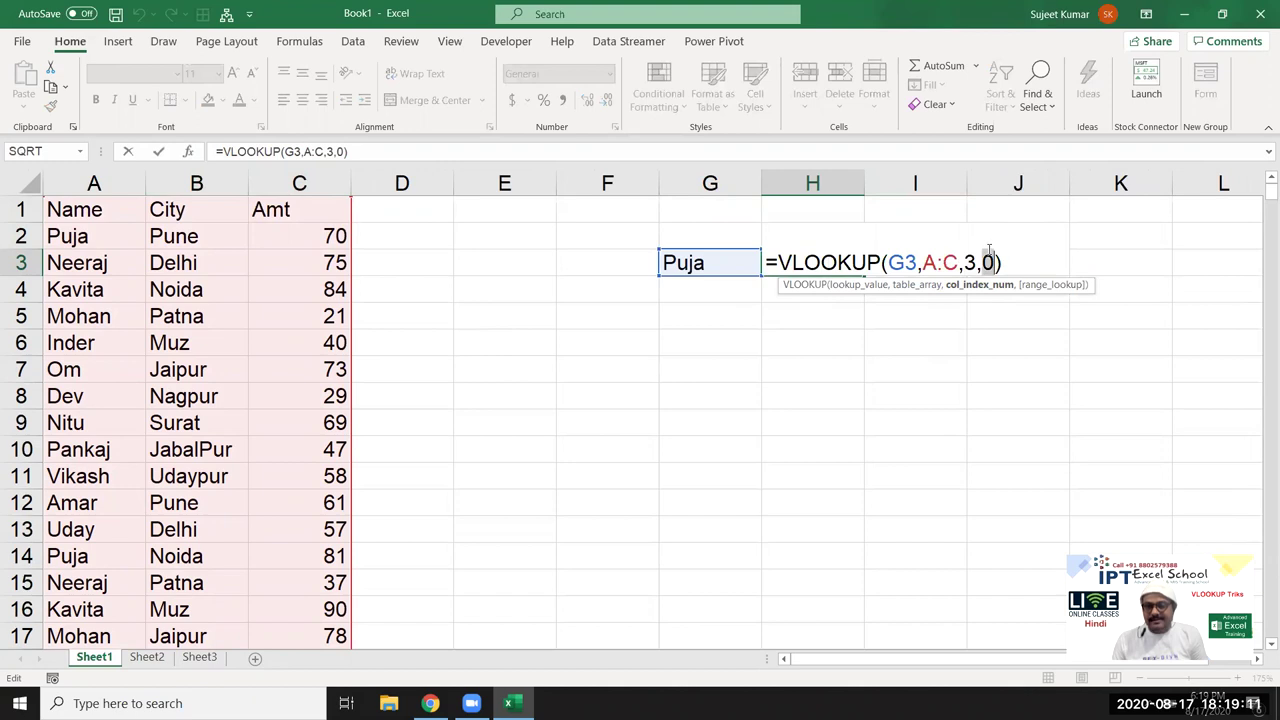
pyautogui.press('Return')
pyautogui.hotkey('ctrl', 'Return')
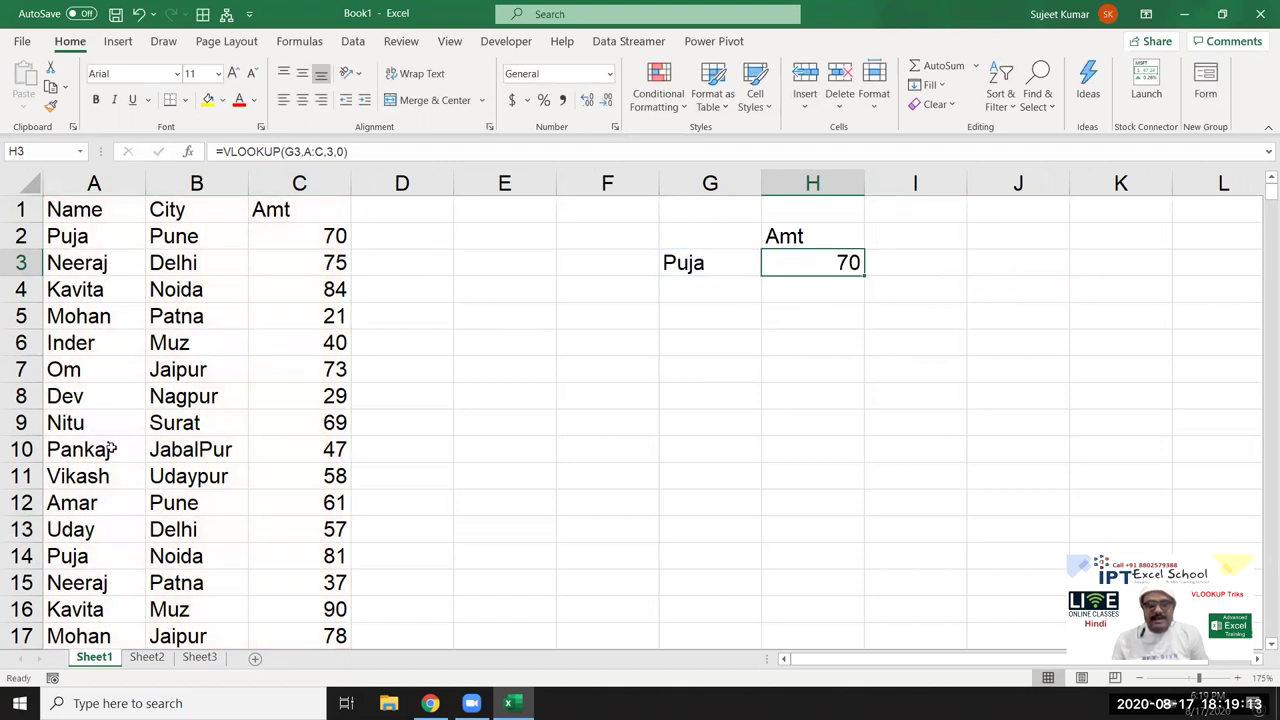
pyautogui.click(596, 295)
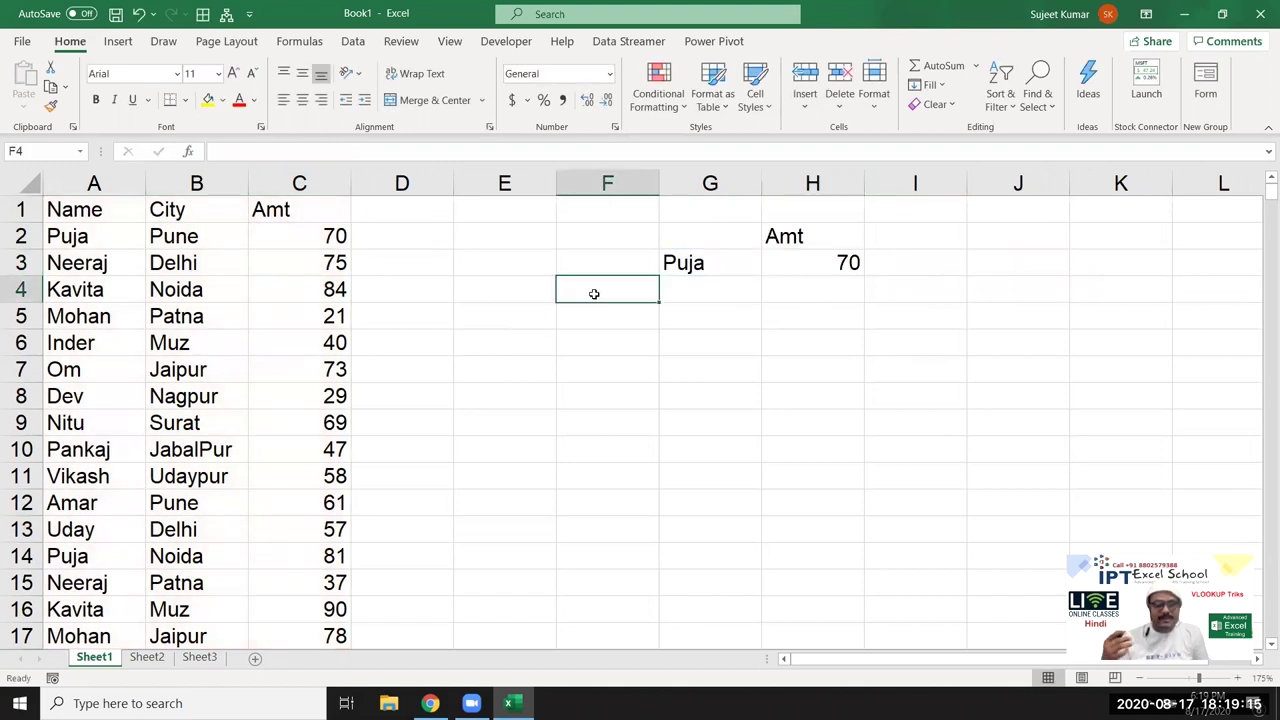
# Enter Puja in F4 and Noida in G4, abandoning an =xl formula in H4.
pyautogui.doubleClick(596, 295)
pyautogui.write('Puja')
pyautogui.press('Tab')
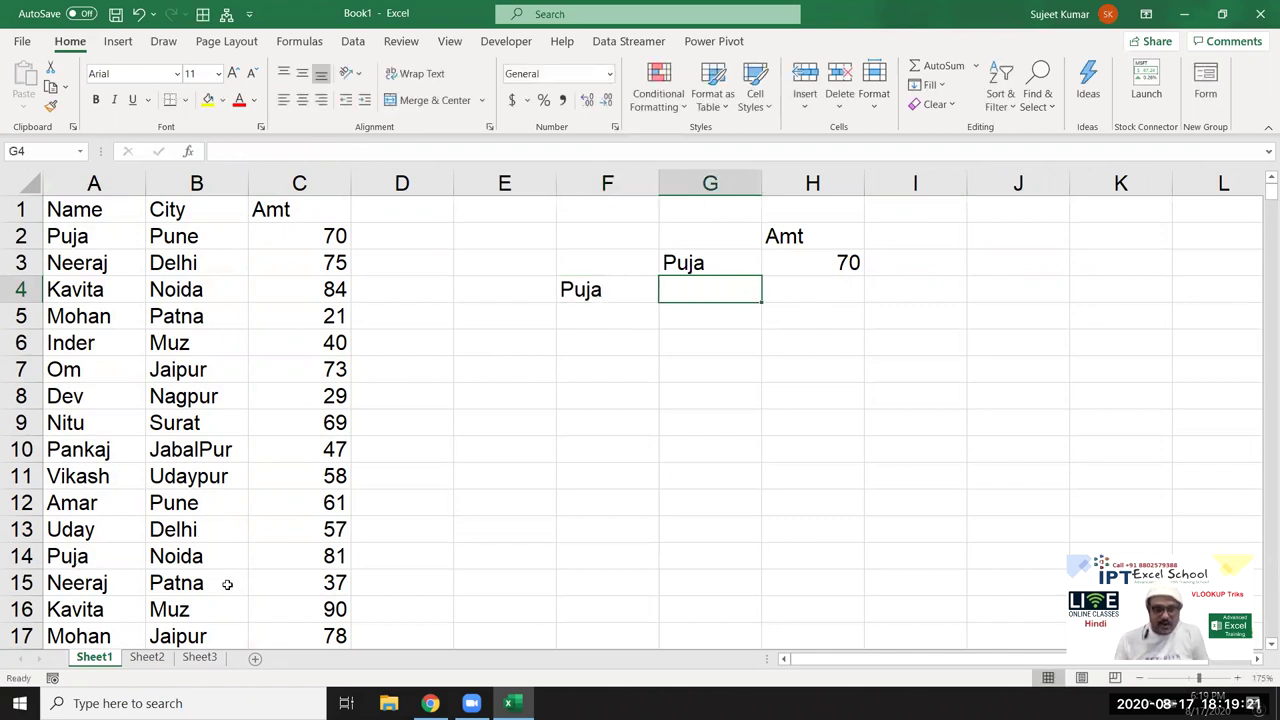
pyautogui.write('Noida')
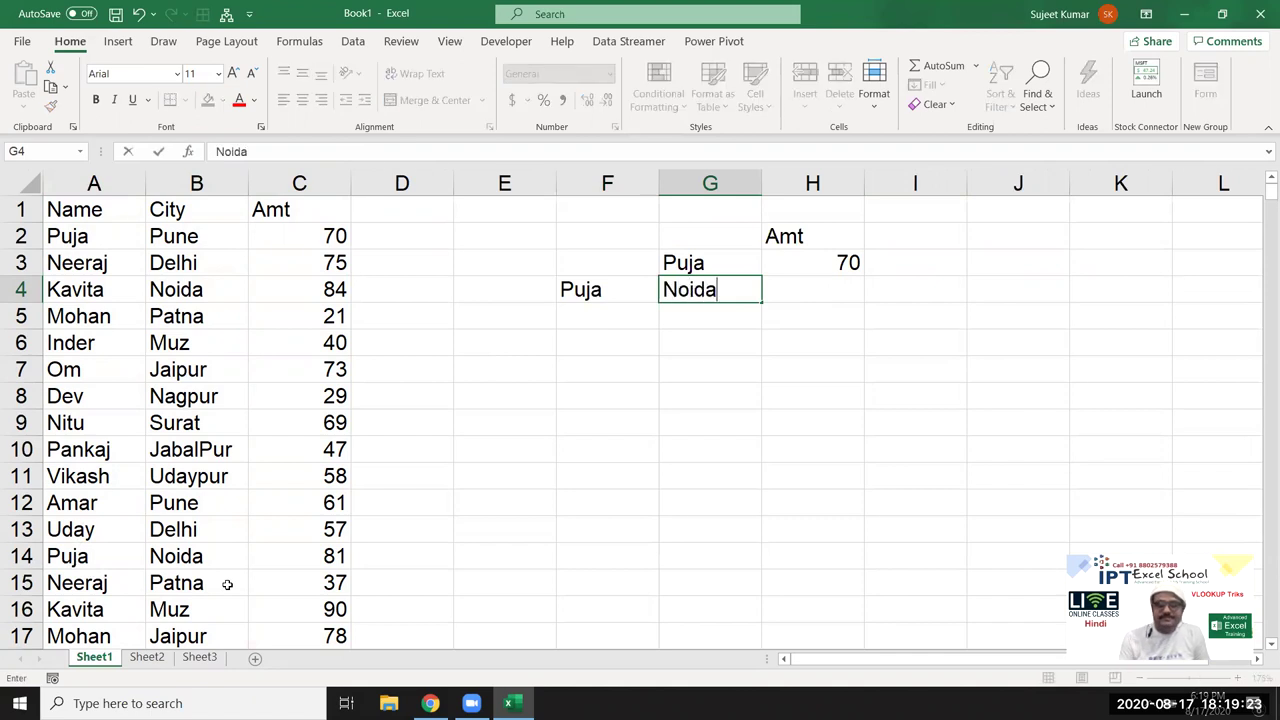
pyautogui.press('Tab')
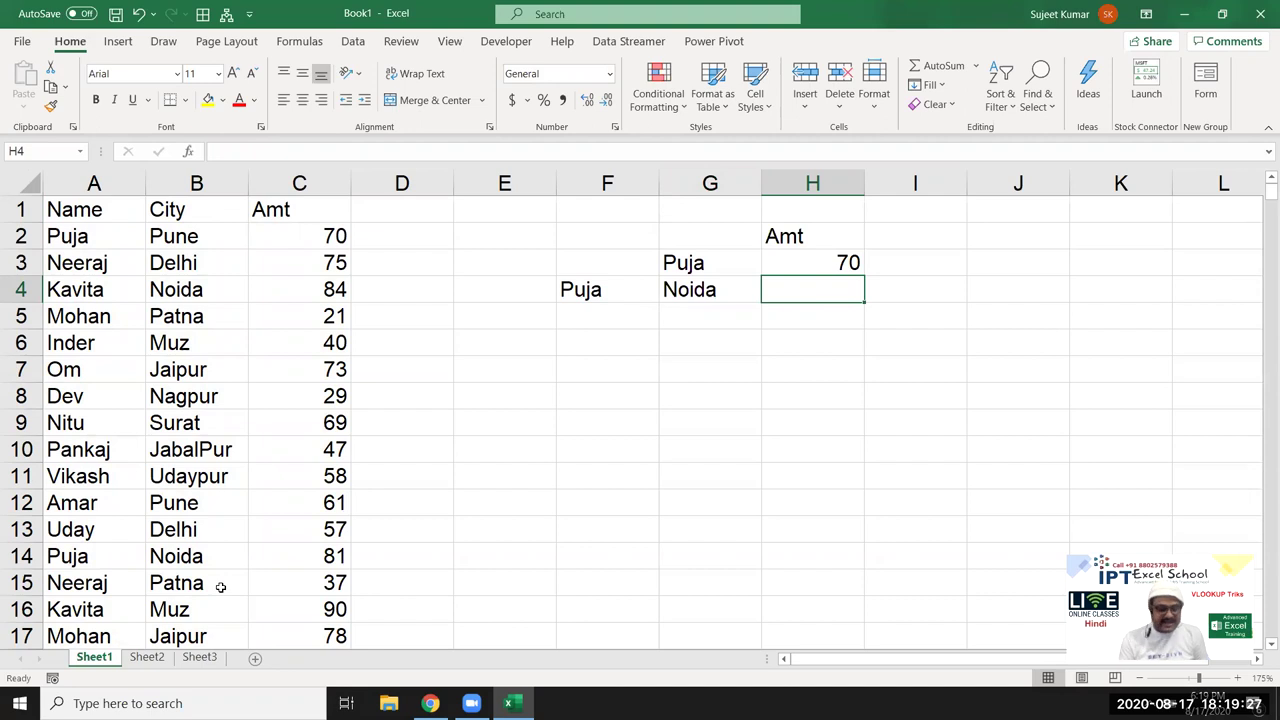
pyautogui.write('=xl')
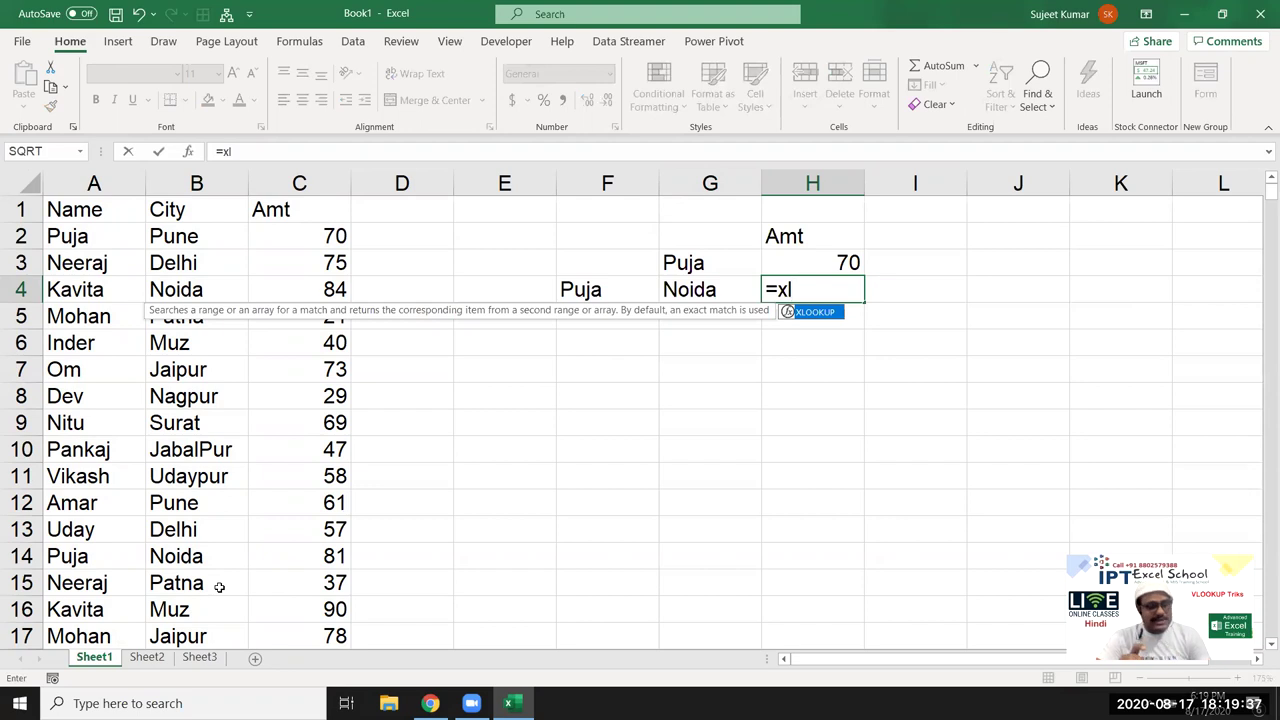
pyautogui.press('Escape')
pyautogui.press('Escape')
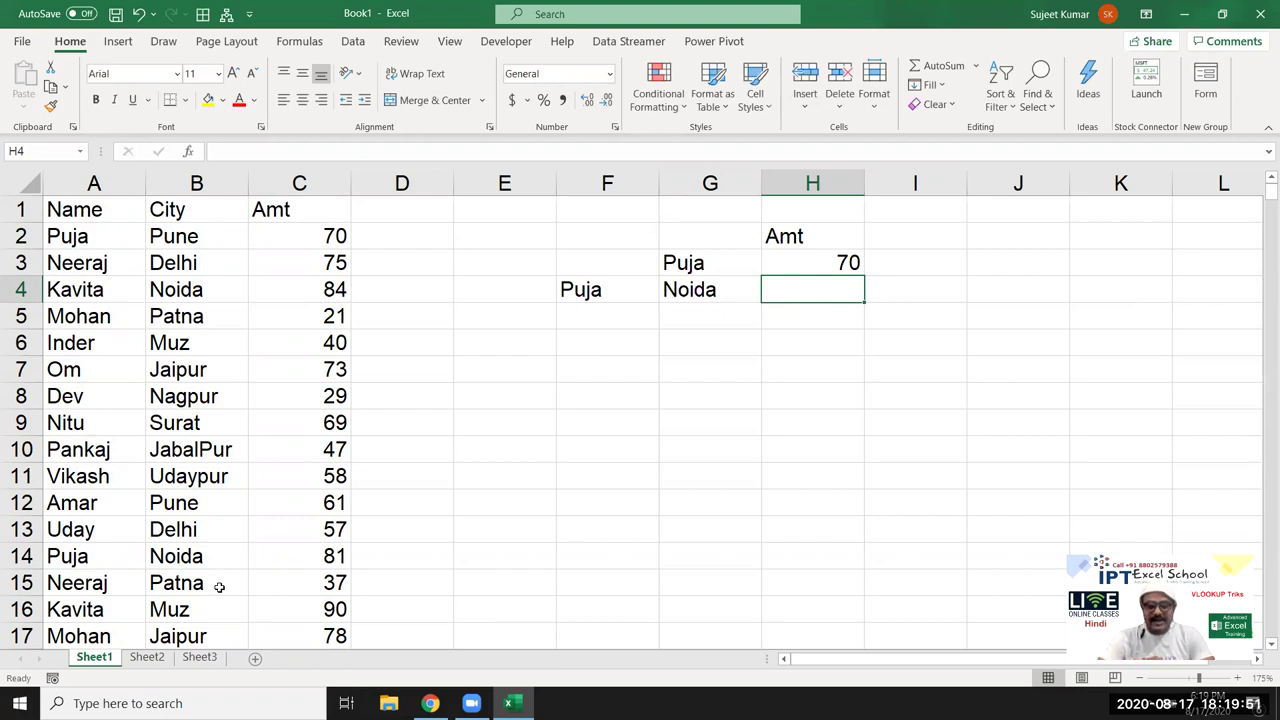
# Insert a blank column A and enter the key formula =B2&"-"&C2 in A2.
pyautogui.click(94, 183)
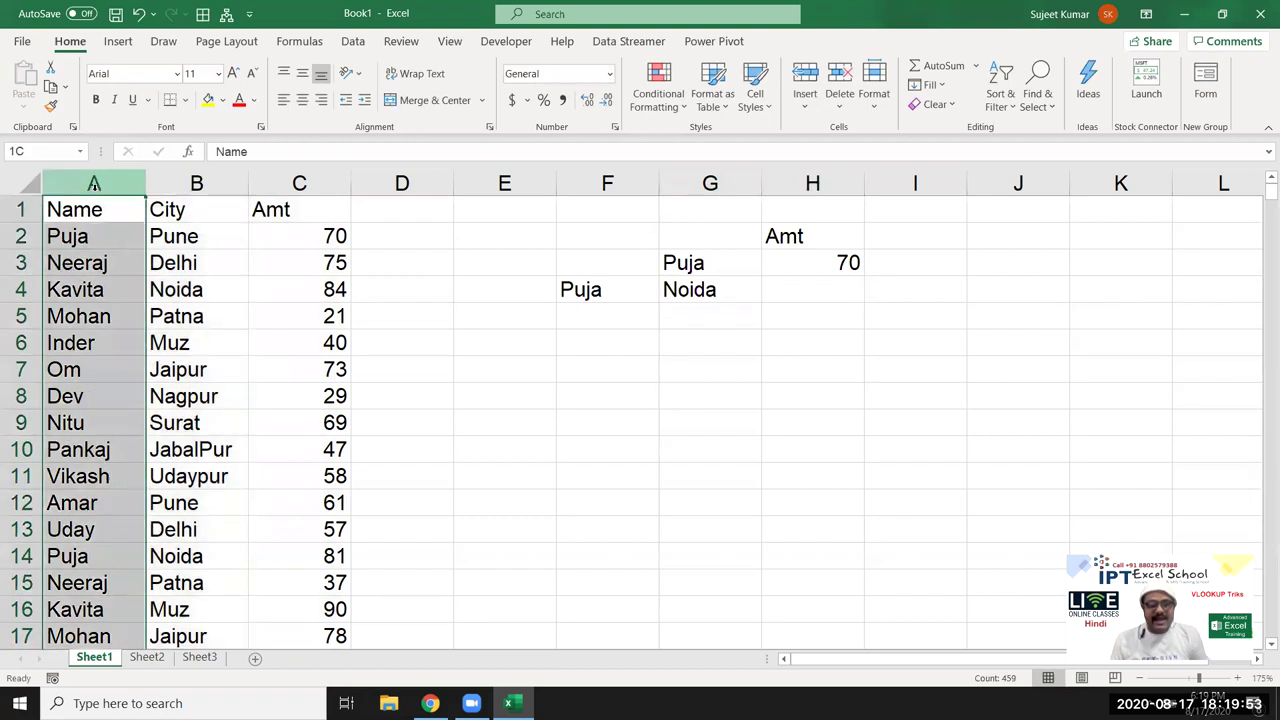
pyautogui.hotkey('ctrl', 'shift', '=')
pyautogui.press('Down')
pyautogui.hotkey('shift', 'Down')
pyautogui.hotkey('shift', 'Down')
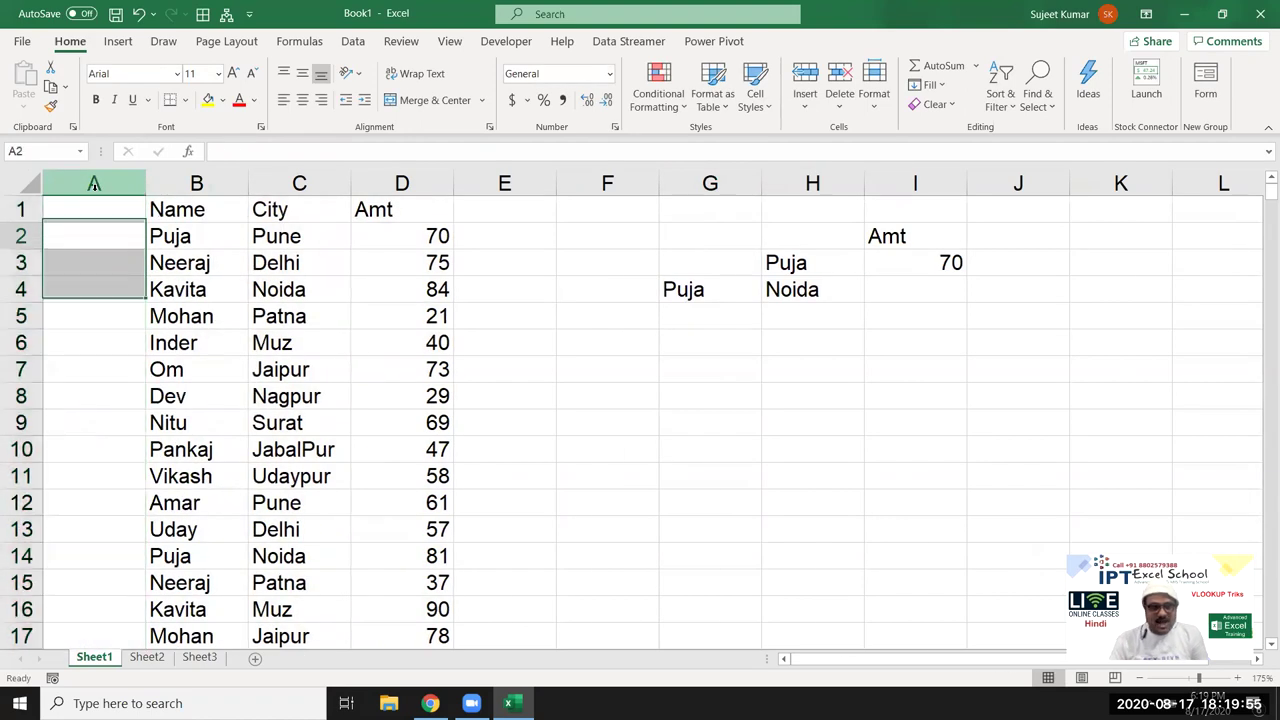
pyautogui.hotkey('shift', 'Up')
pyautogui.hotkey('shift', 'Up')
pyautogui.write('=')
pyautogui.press('Right')
pyautogui.write('&"-"&')
pyautogui.press('Right')
pyautogui.press('Right')
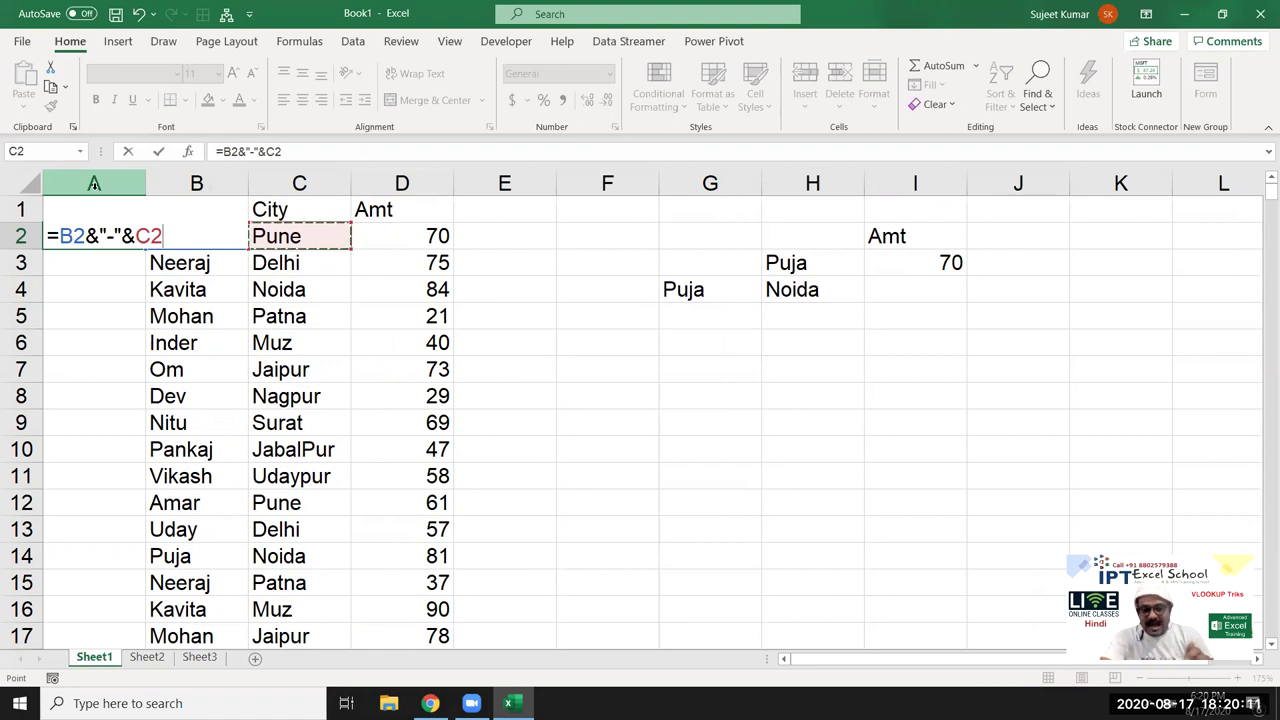
pyautogui.press('Return')
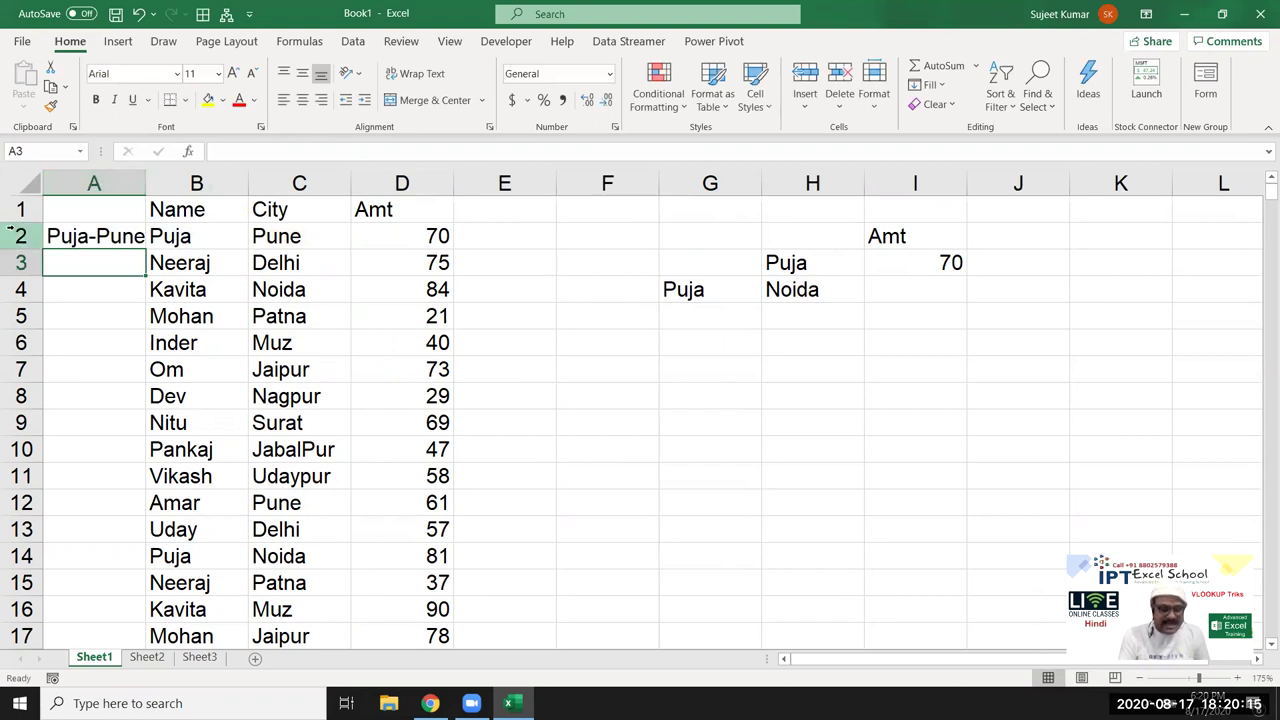
# Fill the Name-City key formula down column A and autofit the column width.
pyautogui.write('=con')
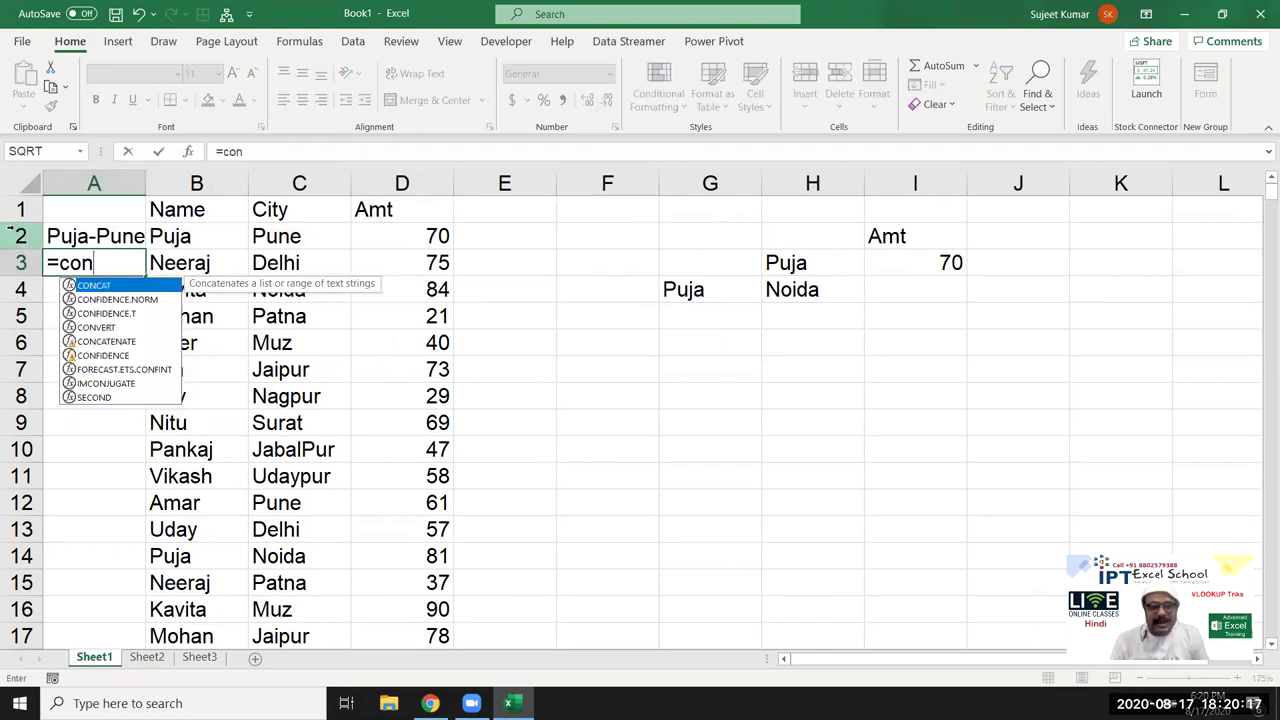
pyautogui.press('Down')
pyautogui.press('Down')
pyautogui.press('Down')
pyautogui.press('Down')
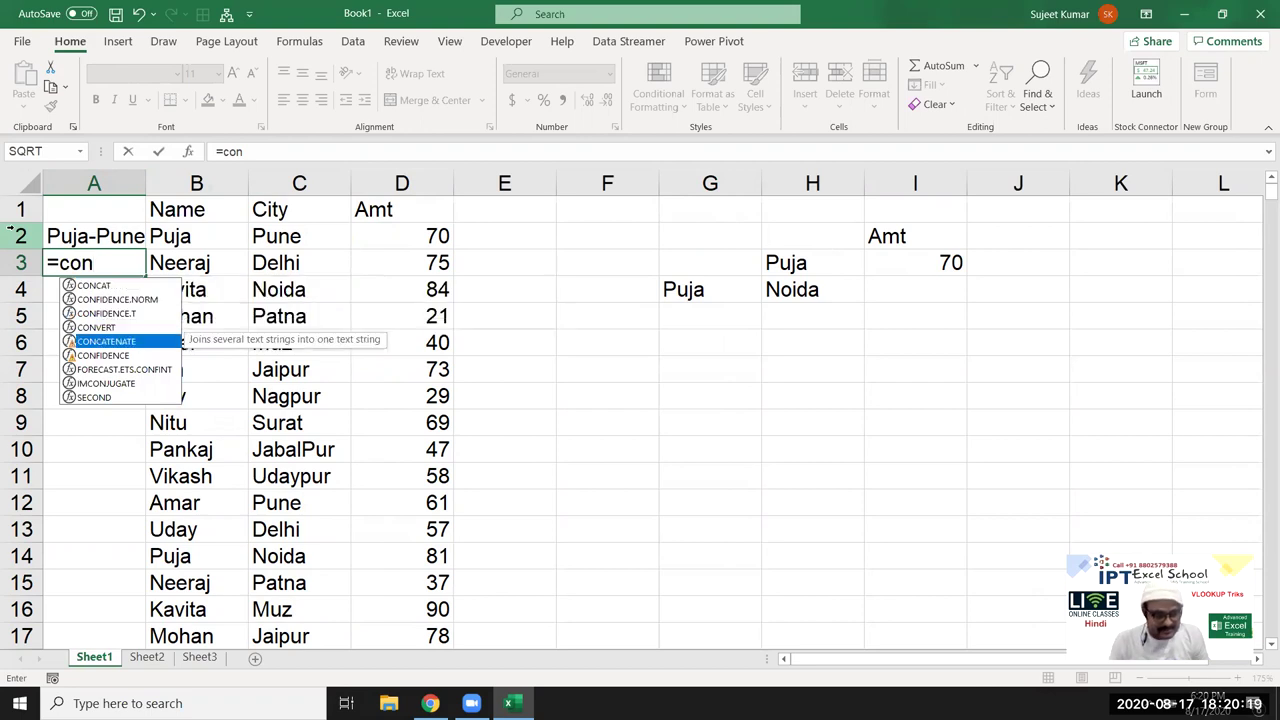
pyautogui.press('Escape')
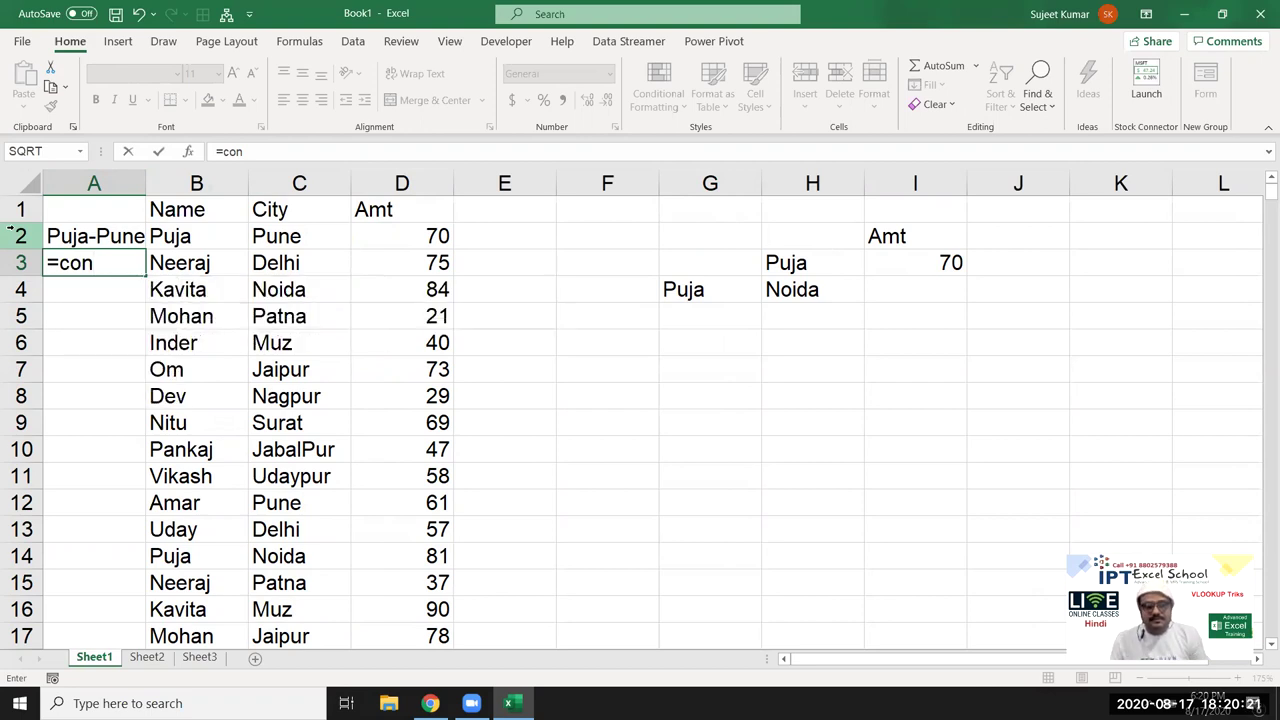
pyautogui.press('Escape')
pyautogui.click(74, 226)
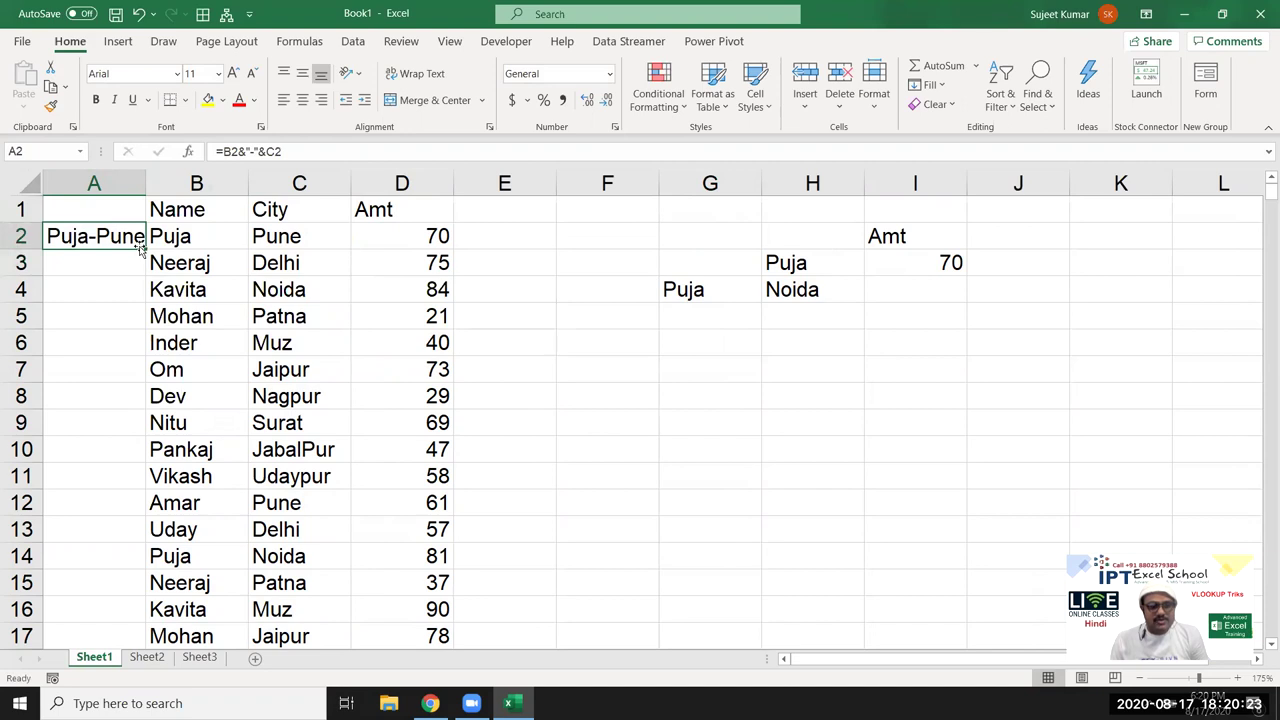
pyautogui.doubleClick(144, 249)
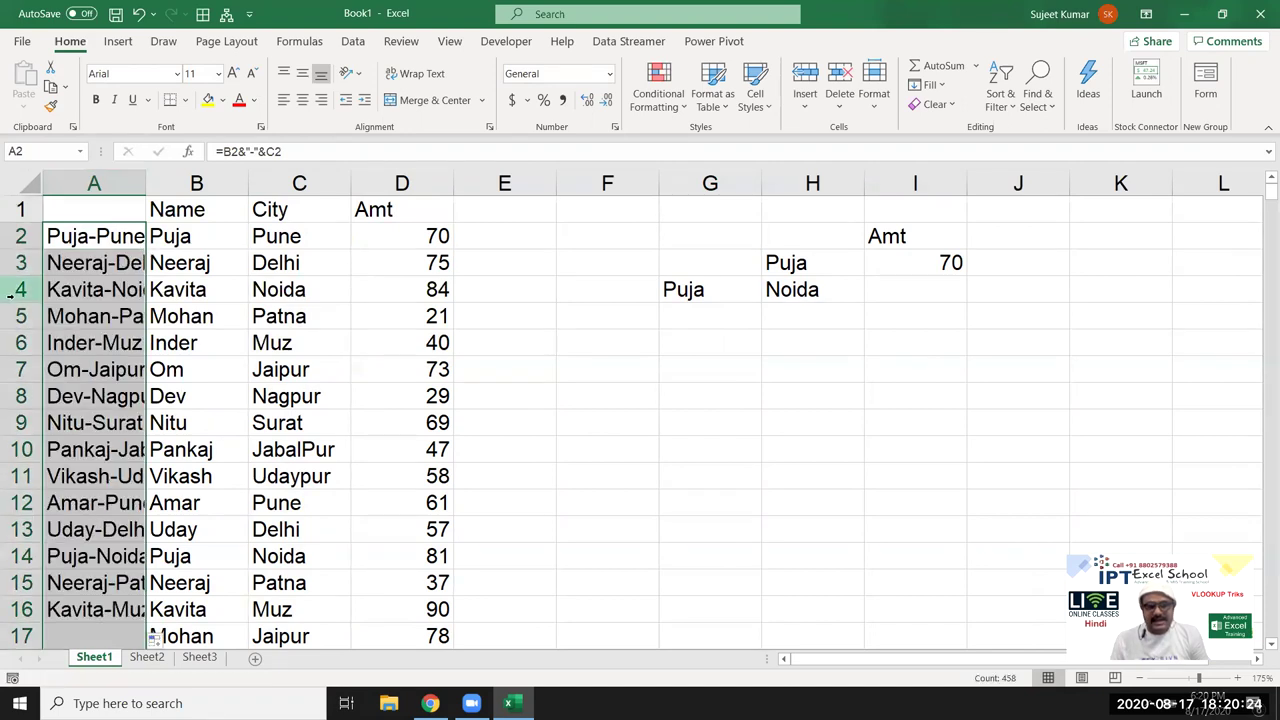
pyautogui.doubleClick(144, 187)
pyautogui.click(105, 245)
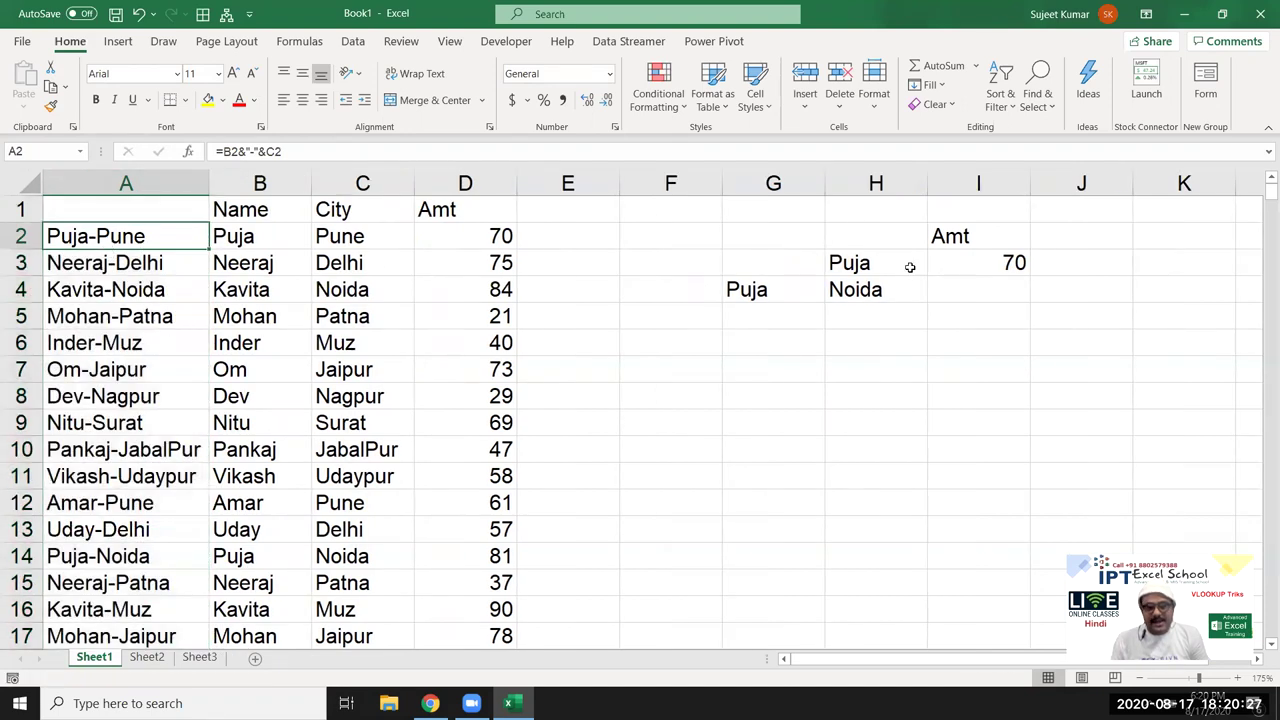
pyautogui.click(957, 289)
# Enter =VLOOKUP(G4&"-"&H4,A:D,4,0) in I4, returning 81 for Puja-Noida.
pyautogui.write('=v')
pyautogui.press('Tab')
pyautogui.press('Left')
pyautogui.press('Left')
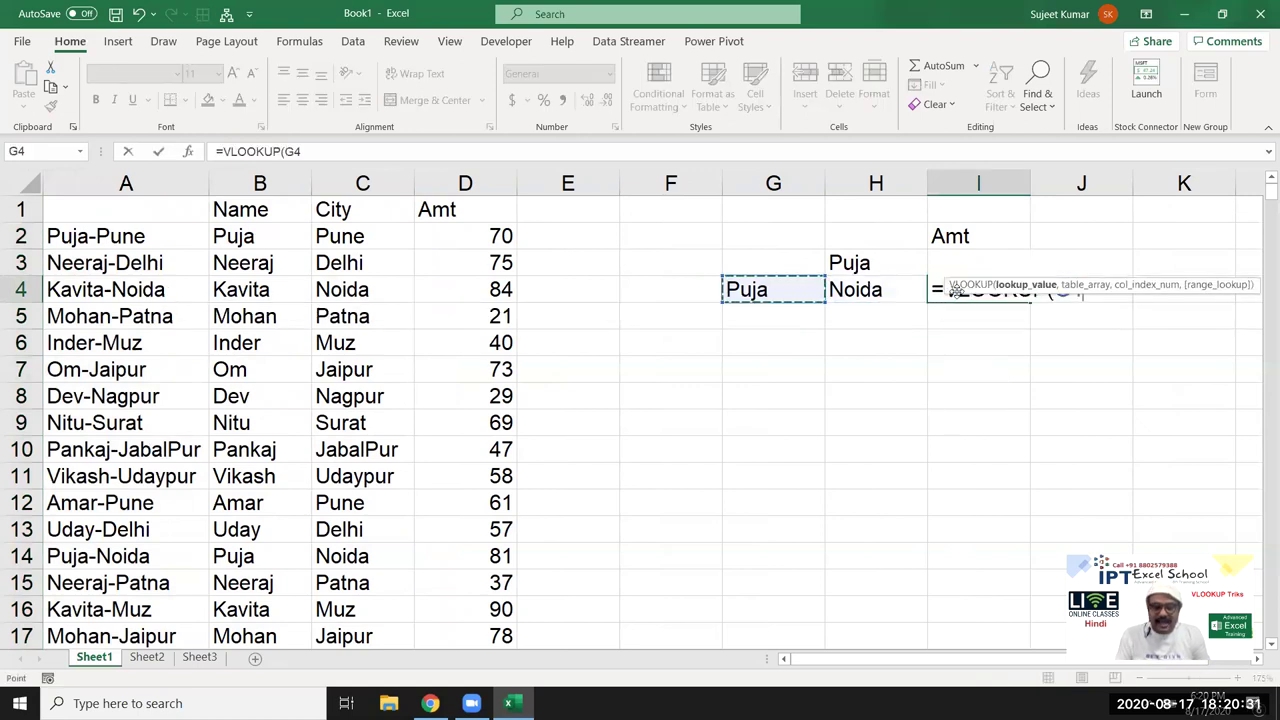
pyautogui.write('&"-"&')
pyautogui.press('Left')
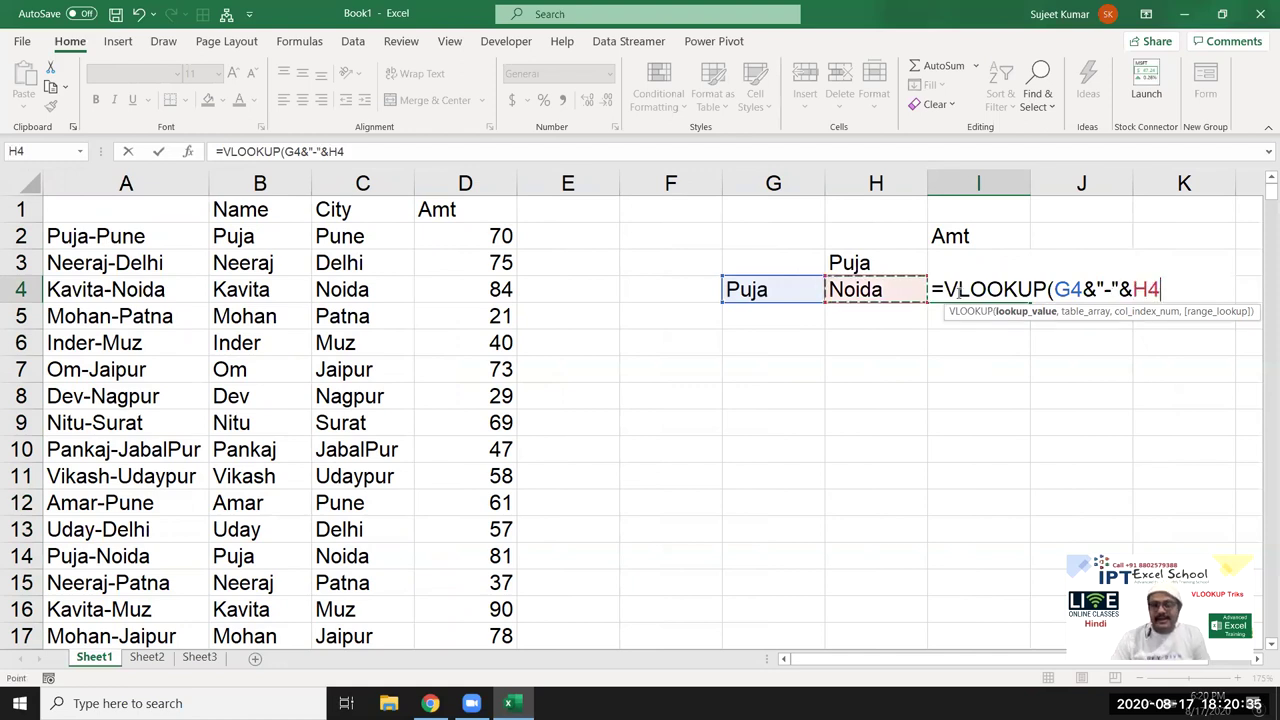
pyautogui.write(',')
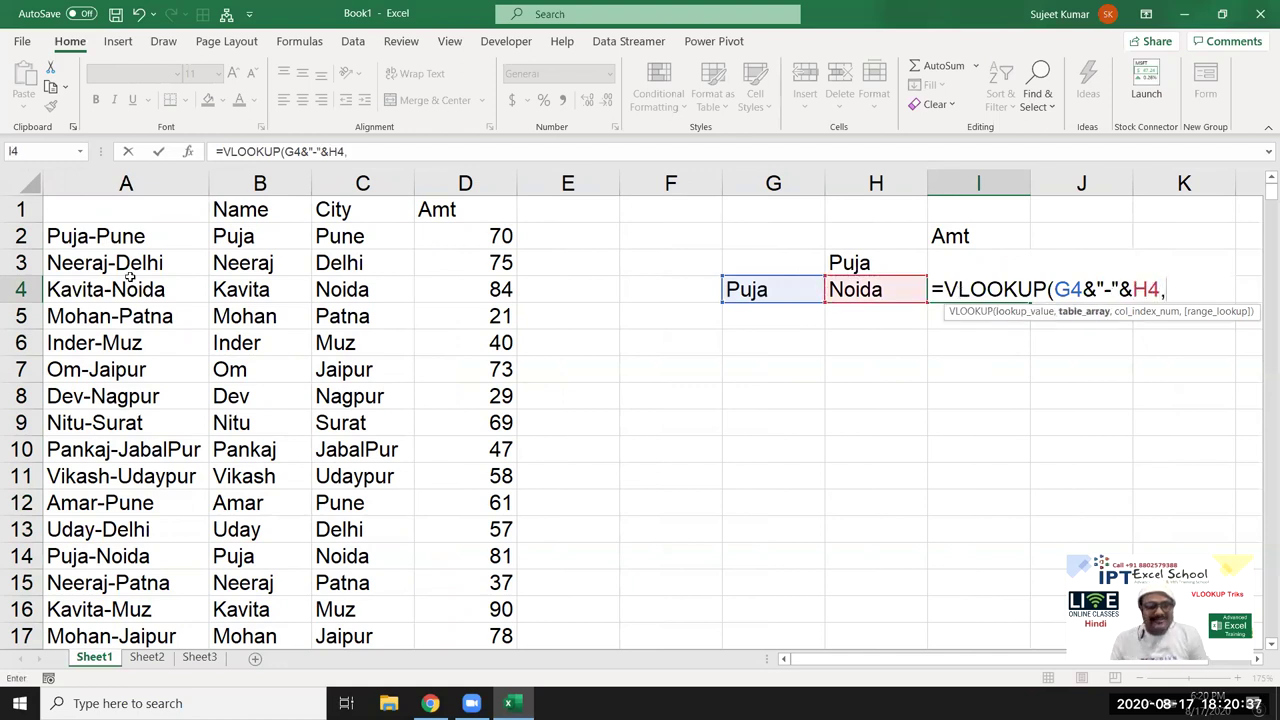
pyautogui.moveTo(126, 184); pyautogui.dragTo(420, 194)
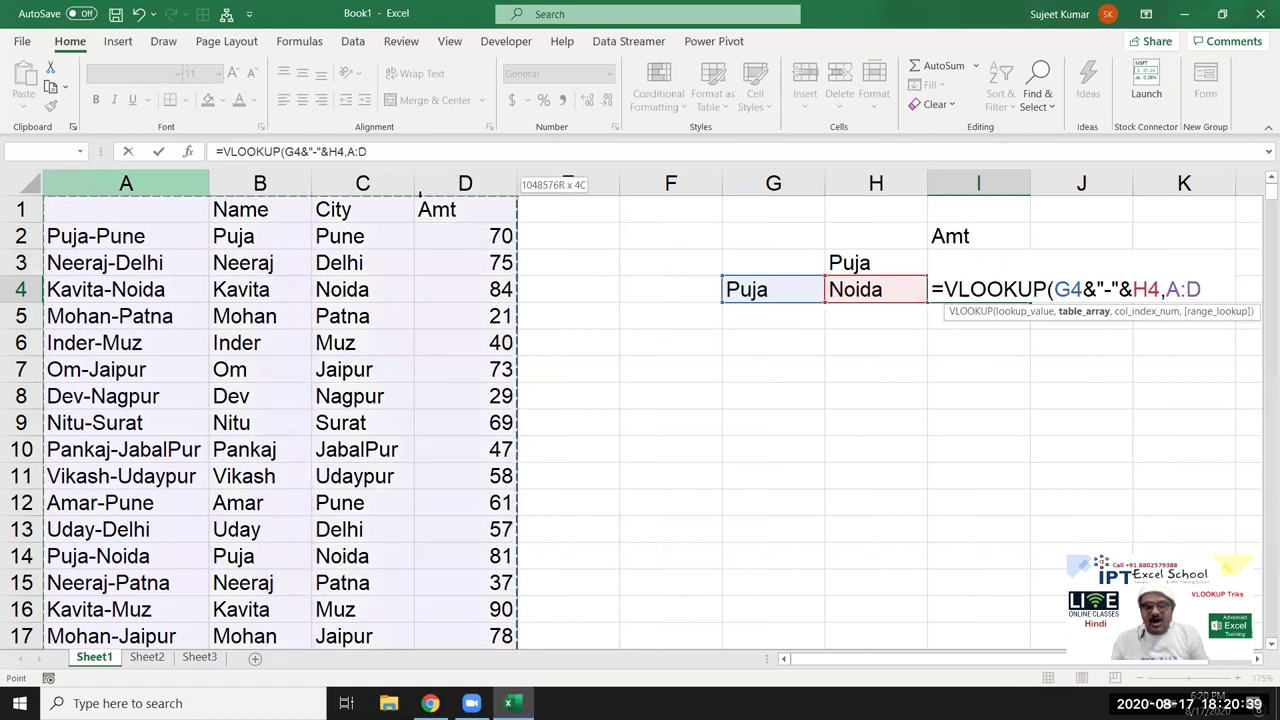
pyautogui.write('.')
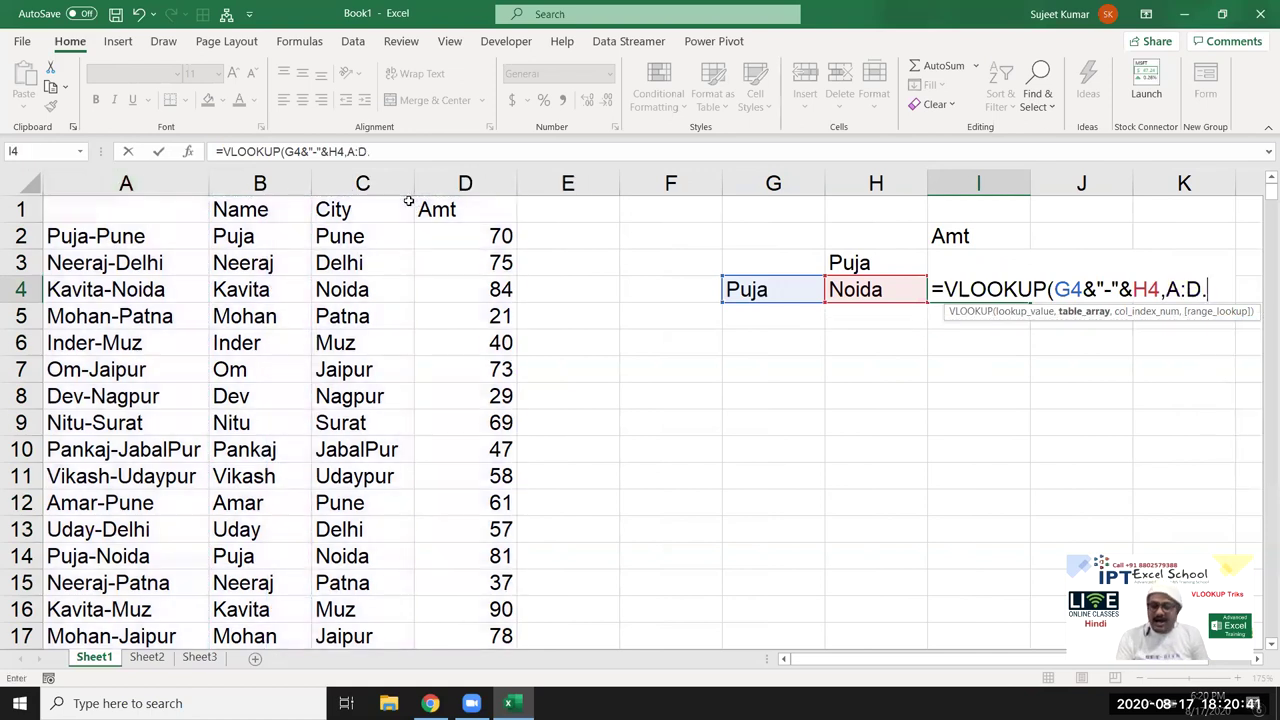
pyautogui.press('BackSpace')
pyautogui.write(',4,0')
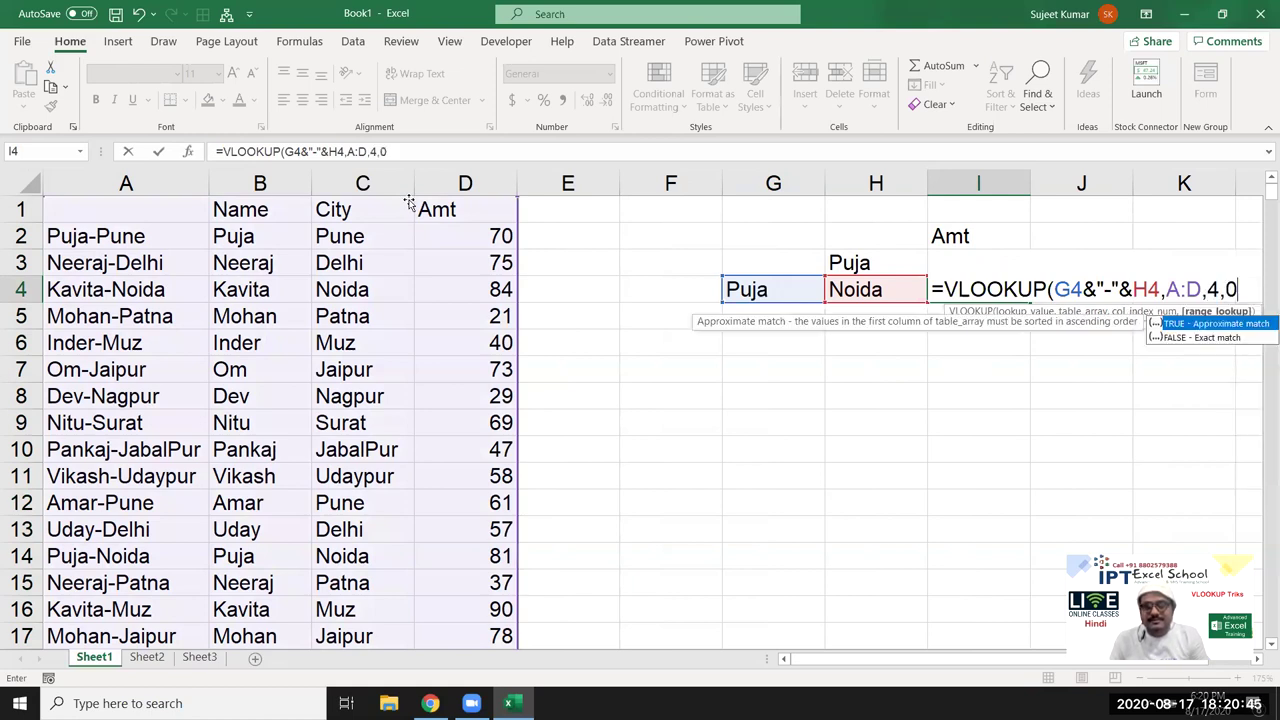
pyautogui.press('Return')
pyautogui.press('Up')
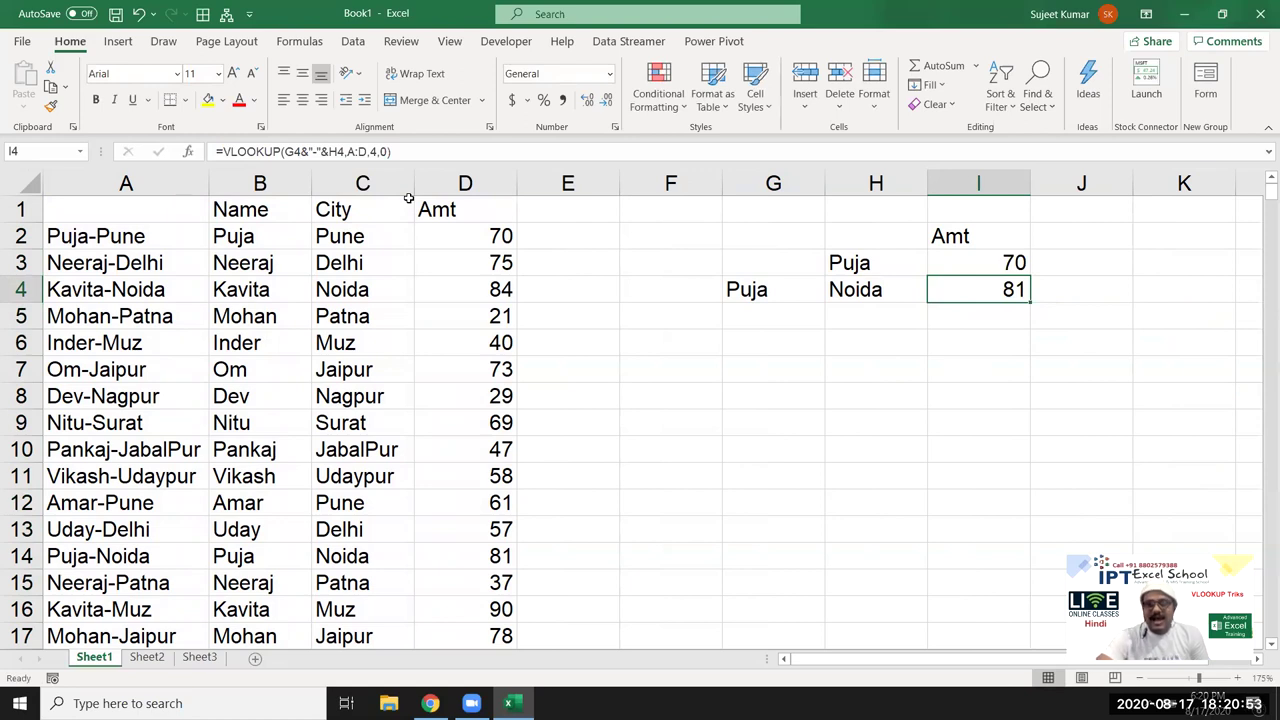
# Start an XLOOKUP formula in I5, then cancel it.
pyautogui.press('Down')
pyautogui.write('=xl')
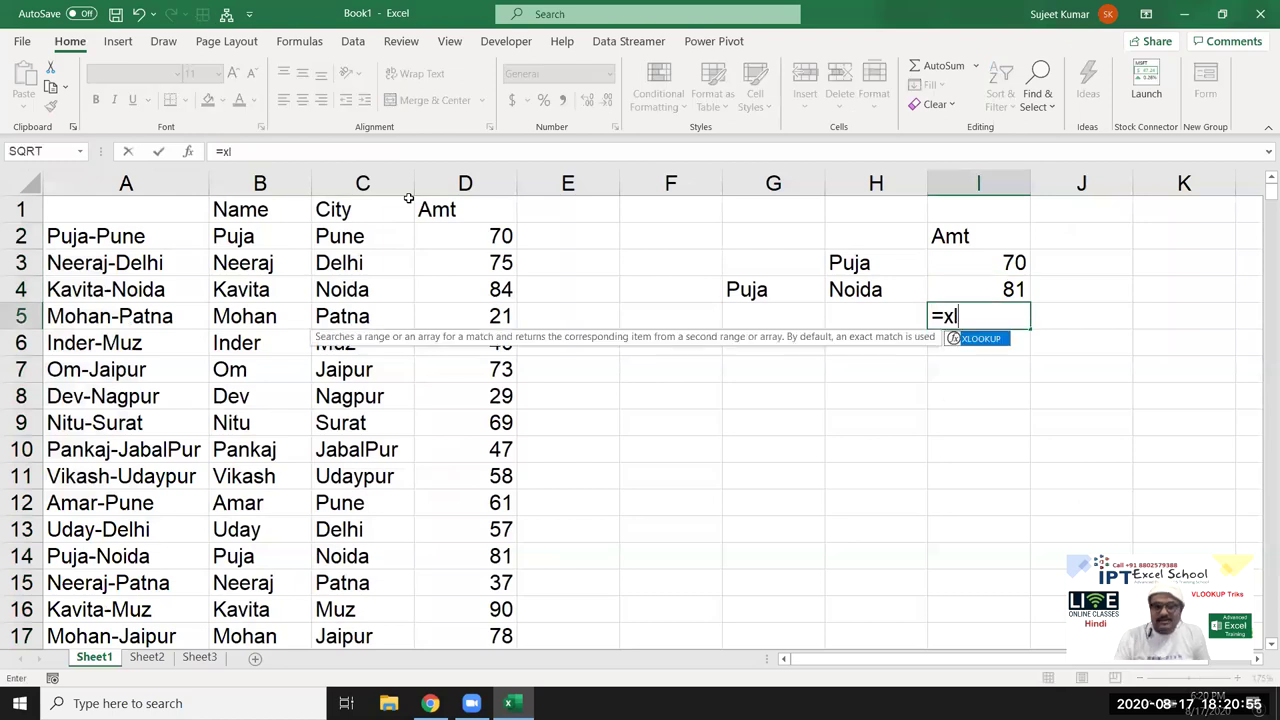
pyautogui.press('Tab')
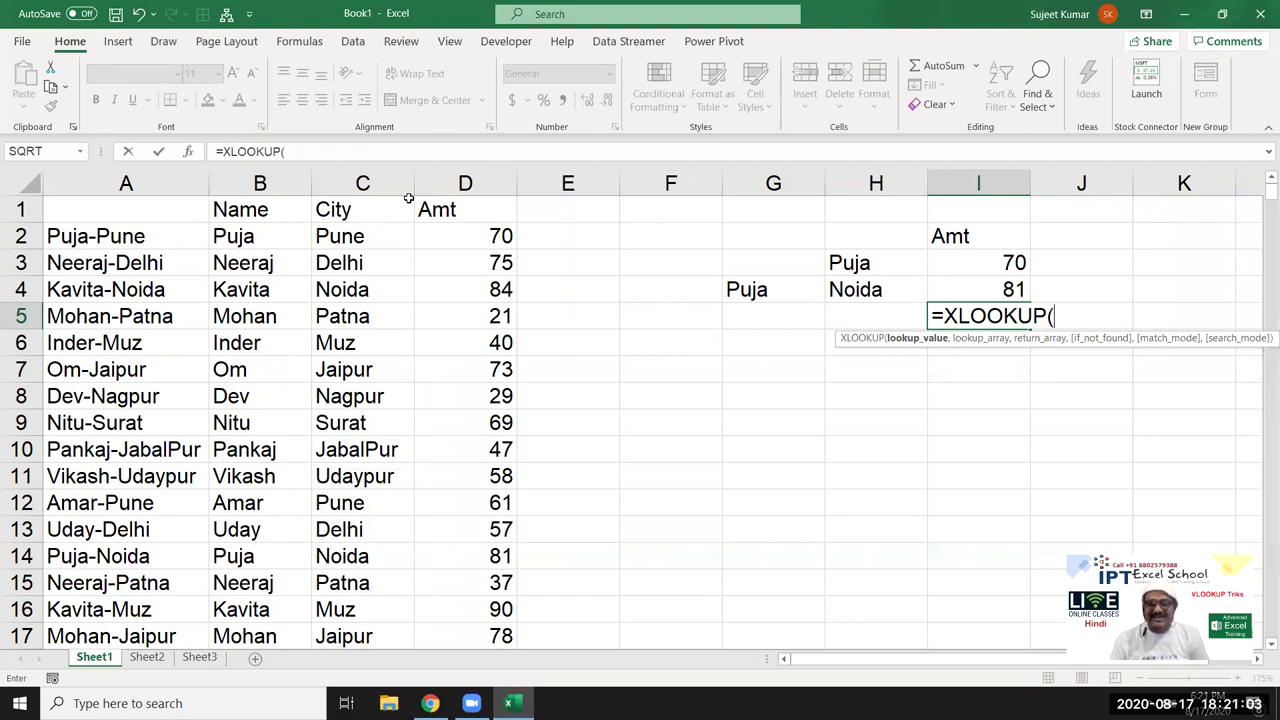
pyautogui.press('Escape')
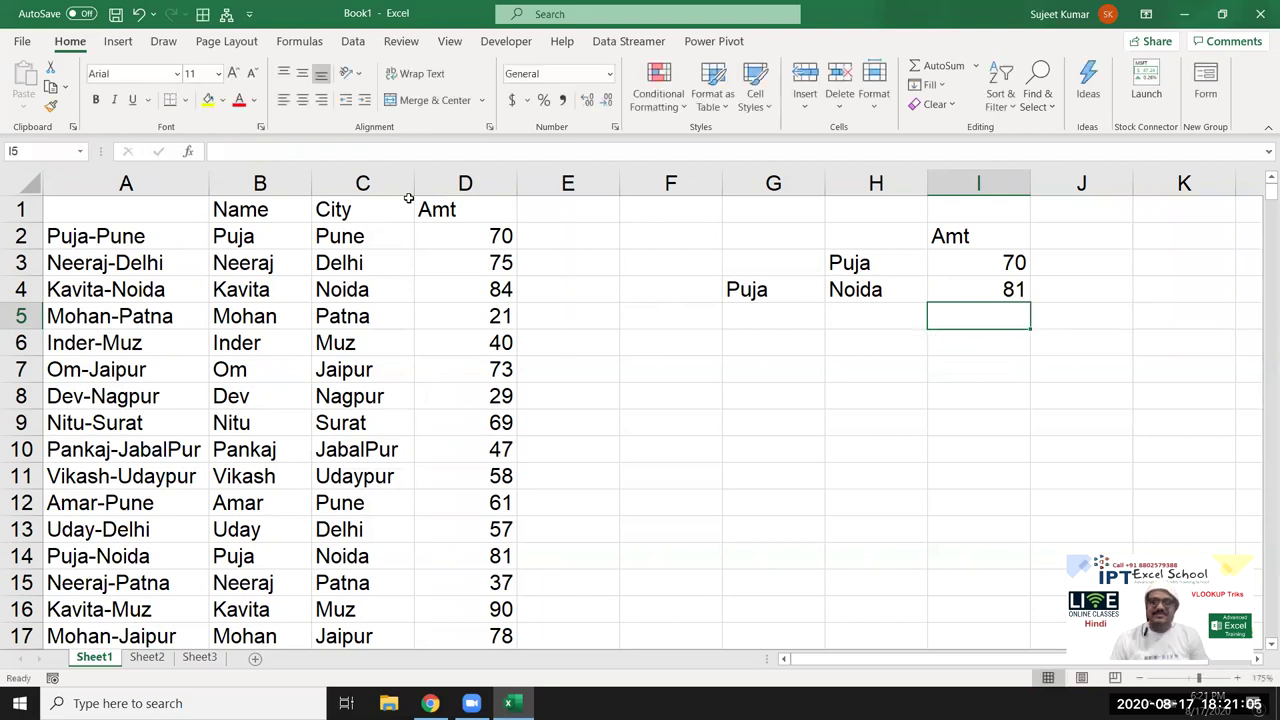
# Copy Sheet1's Name, City and Amt columns B:D and paste them at Sheet2 A1.
pyautogui.click(132, 237)
pyautogui.moveTo(132, 237)
pyautogui.mouseDown()
pyautogui.moveTo(132, 540)
pyautogui.moveTo(118, 522)
pyautogui.mouseUp()
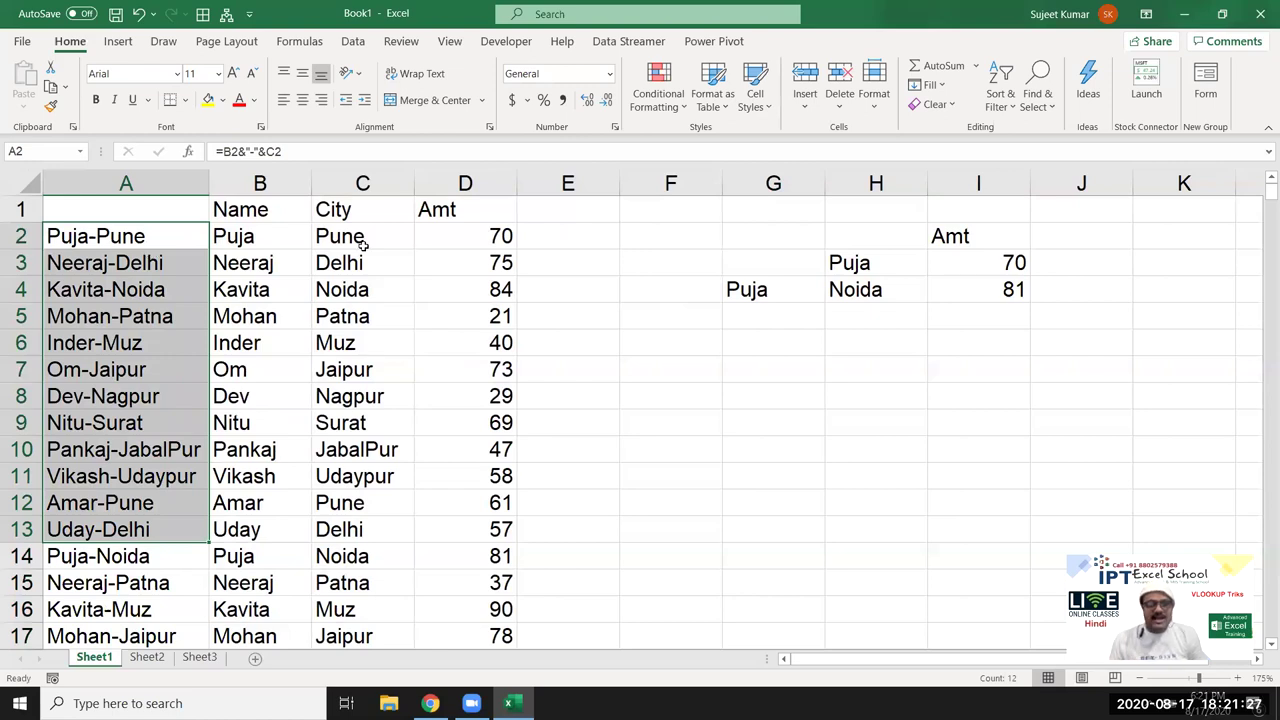
pyautogui.moveTo(259, 184); pyautogui.dragTo(430, 184)
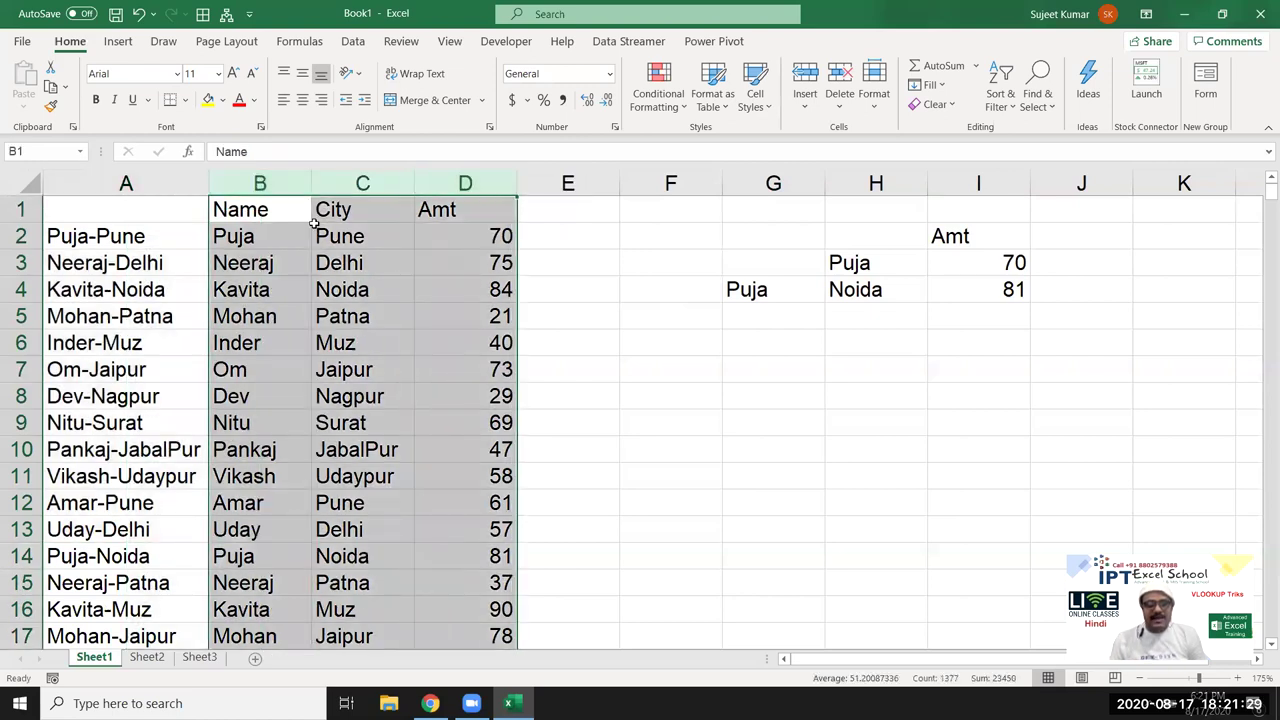
pyautogui.click(340, 236)
pyautogui.moveTo(273, 190); pyautogui.dragTo(418, 211)
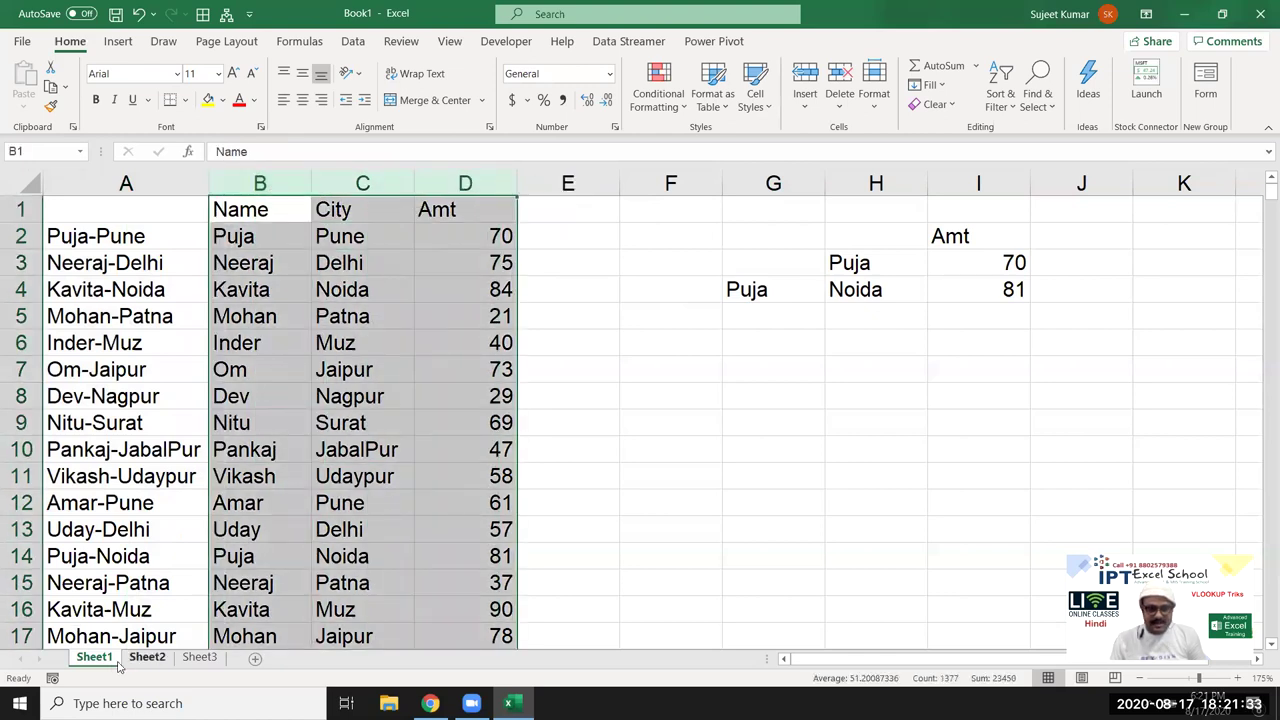
pyautogui.hotkey('ctrl', 'c')
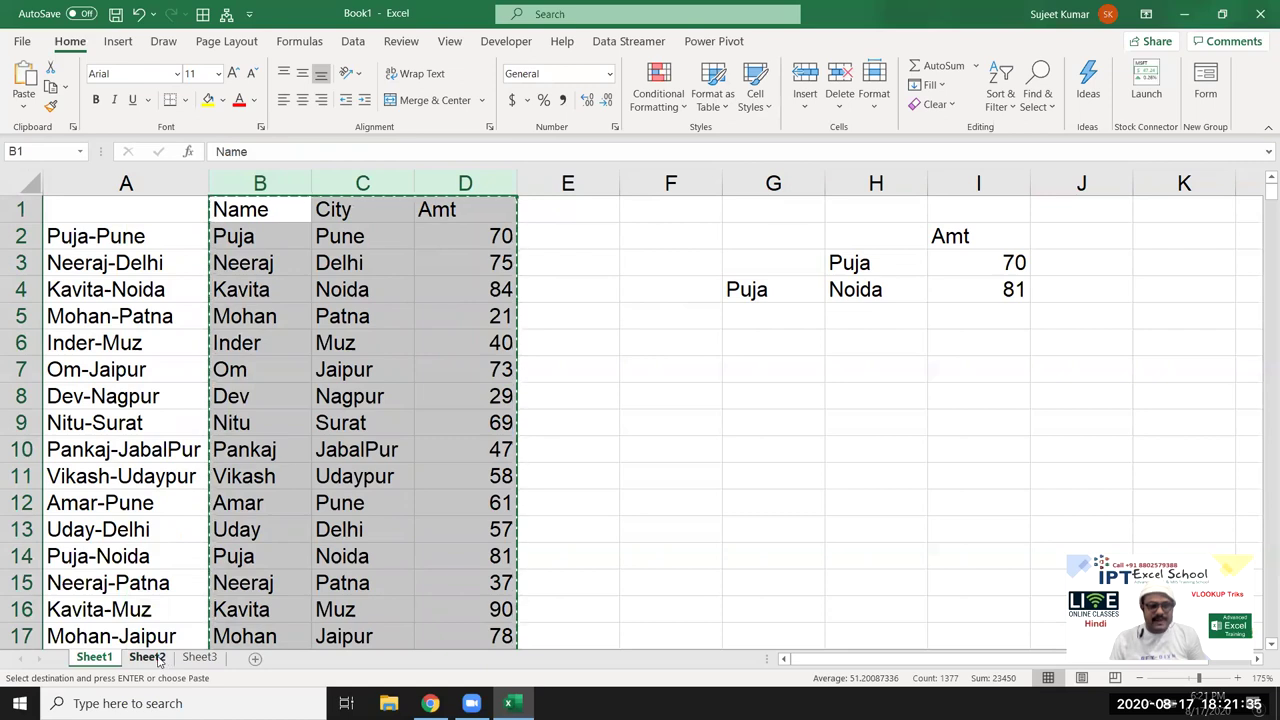
pyautogui.click(160, 660)
pyautogui.hotkey('ctrl', 'v')
pyautogui.keyDown('ctrl'); pyautogui.scroll(3, 333, 430); pyautogui.keyUp('ctrl')
pyautogui.keyDown('ctrl'); pyautogui.scroll(3, 333, 430); pyautogui.keyUp('ctrl')
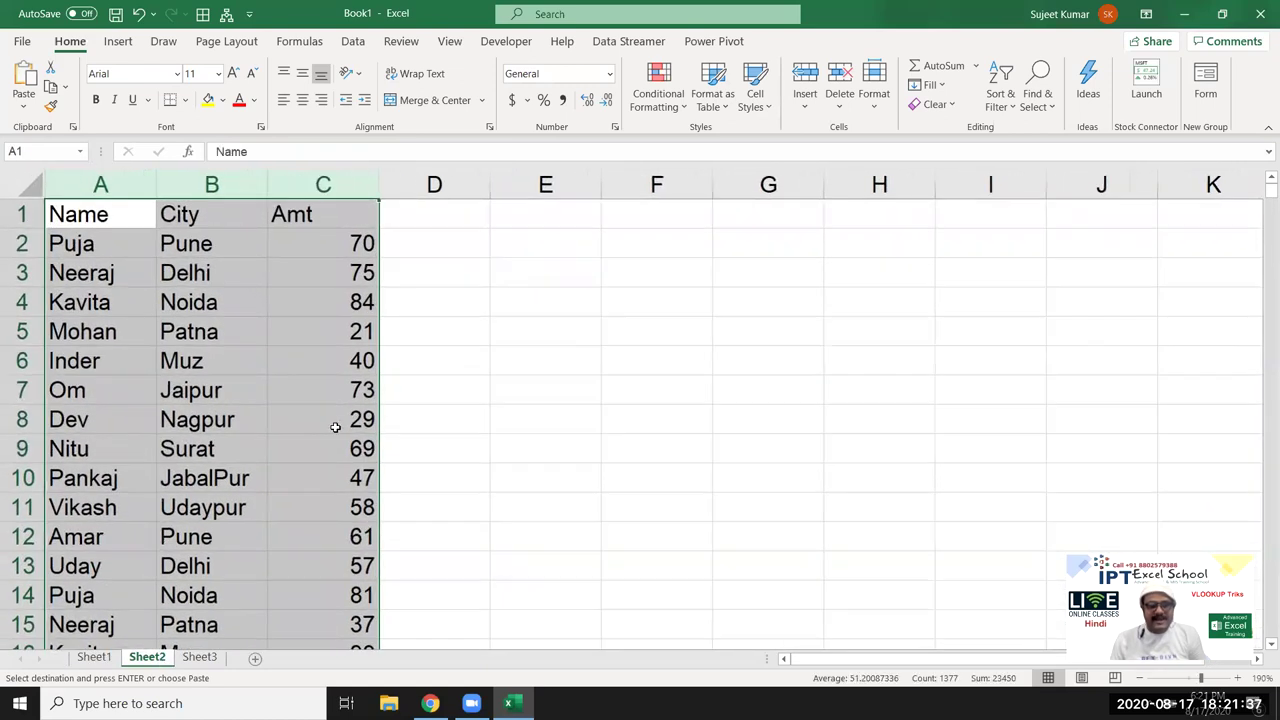
# Enter Puja in E2 and =VLOOKUP(E2,A:C,3,0) in F2, returning 70.
pyautogui.click(557, 252)
pyautogui.write('Puja')
pyautogui.press('Tab')
pyautogui.write('=vl')
pyautogui.press('Tab')
pyautogui.click(557, 252)
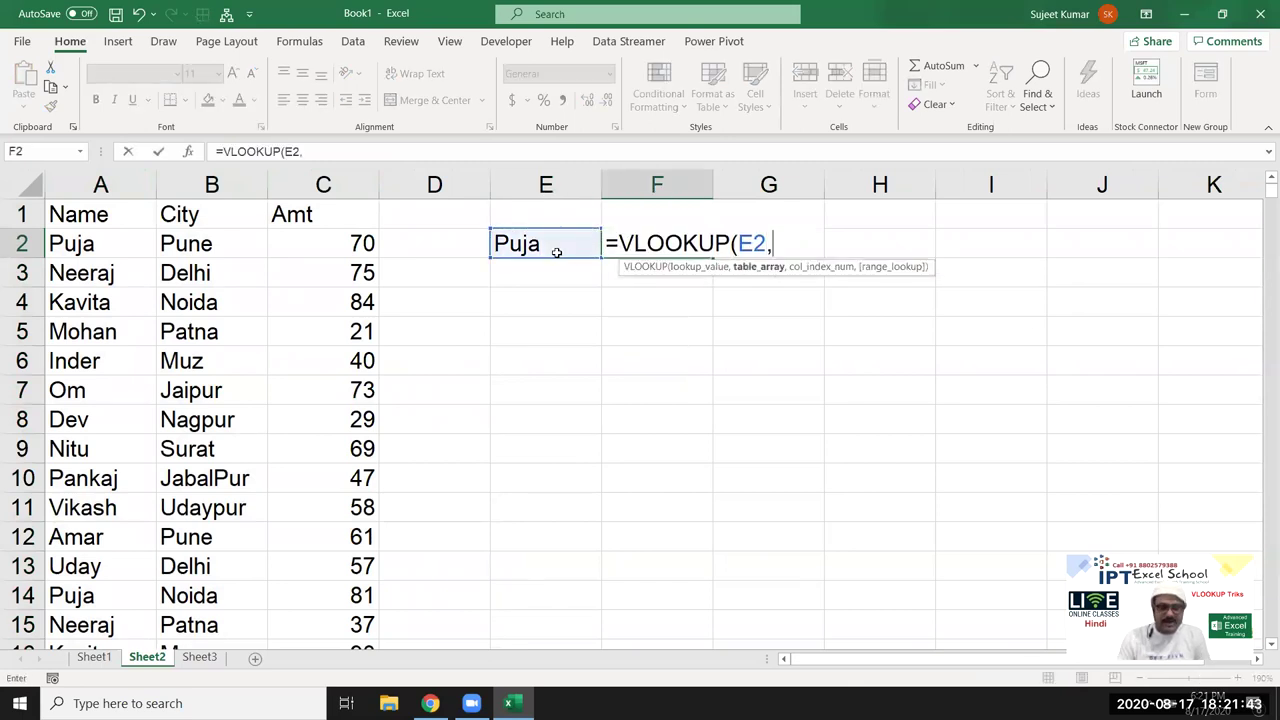
pyautogui.write(',')
pyautogui.moveTo(100, 188); pyautogui.dragTo(285, 203)
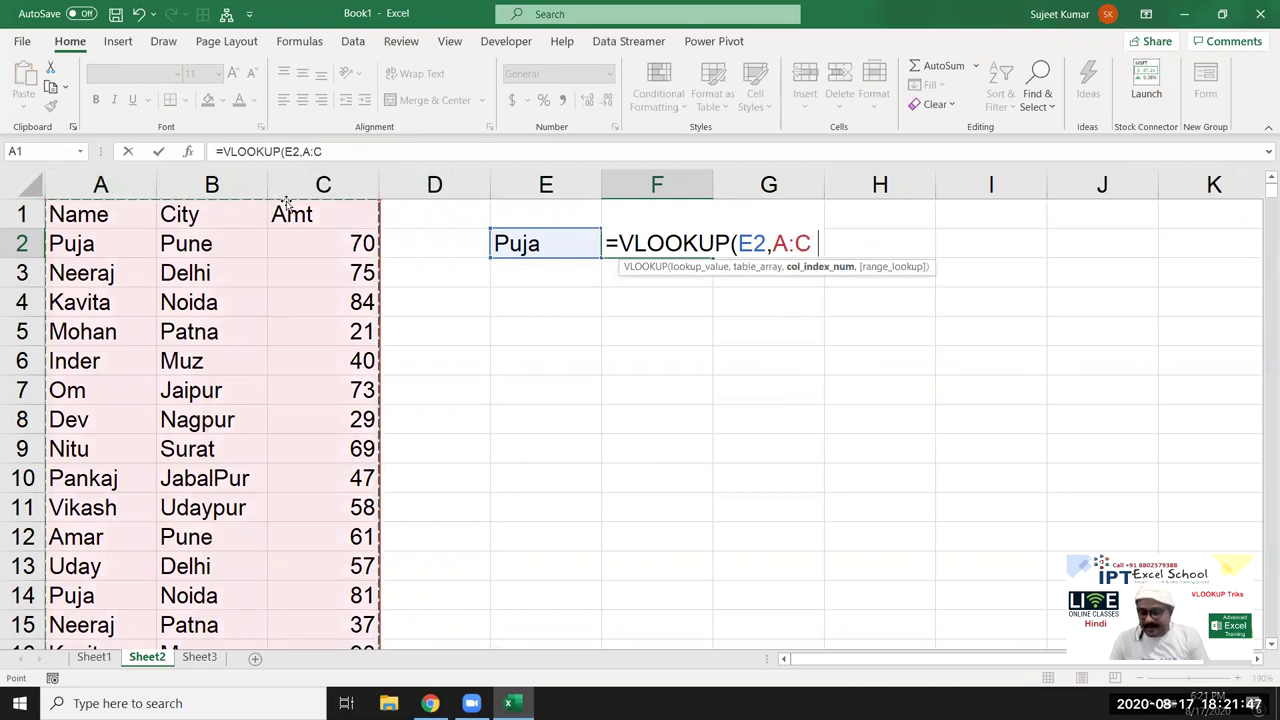
pyautogui.write(',3,0')
pyautogui.press('Return')
# Check F2's formula, then jump to Puja's last entry in row 458.
pyautogui.press('Up')
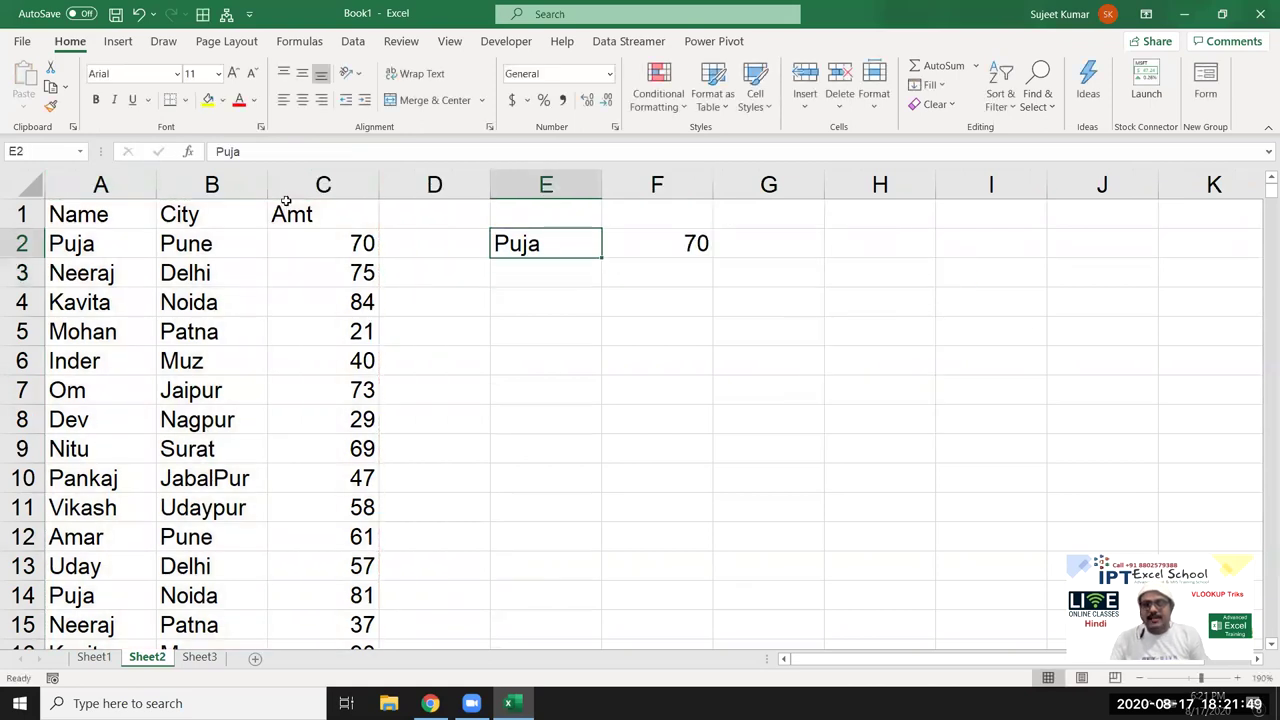
pyautogui.press('Right')
pyautogui.press('Right')
pyautogui.press('Left')
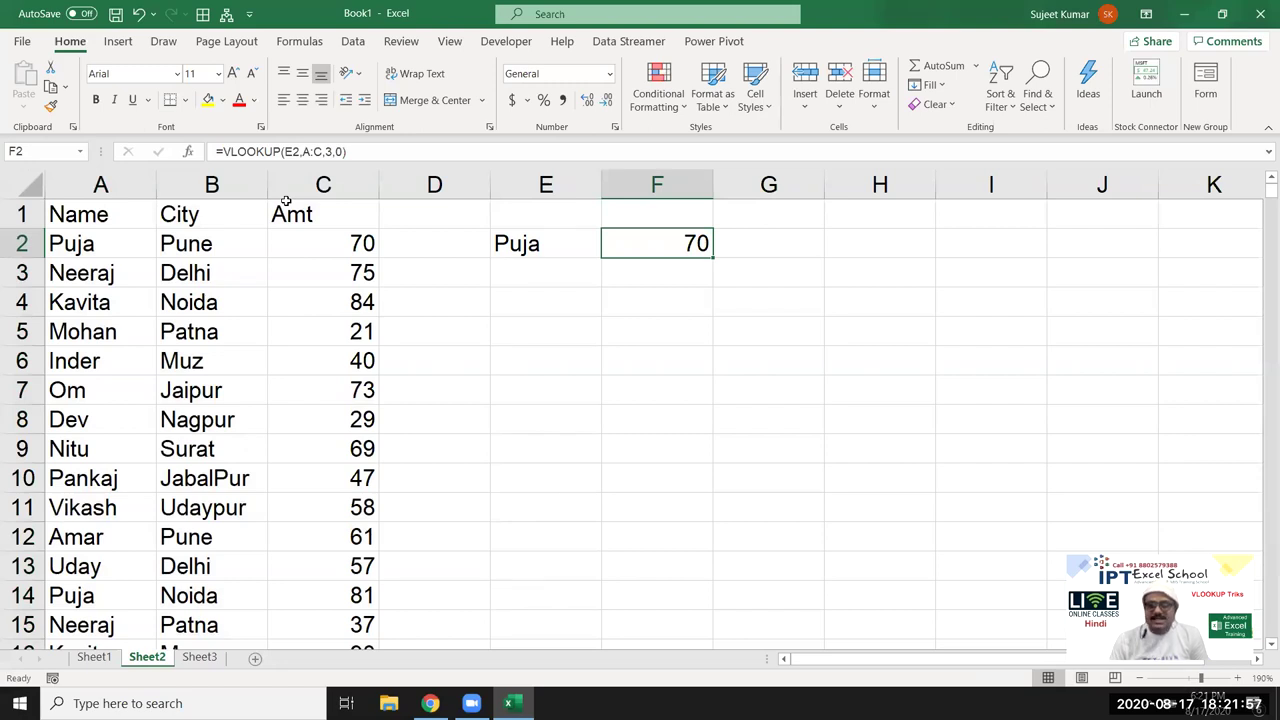
pyautogui.press('Left')
pyautogui.press('Left')
pyautogui.press('Left')
pyautogui.press('Left')
pyautogui.press('Left')
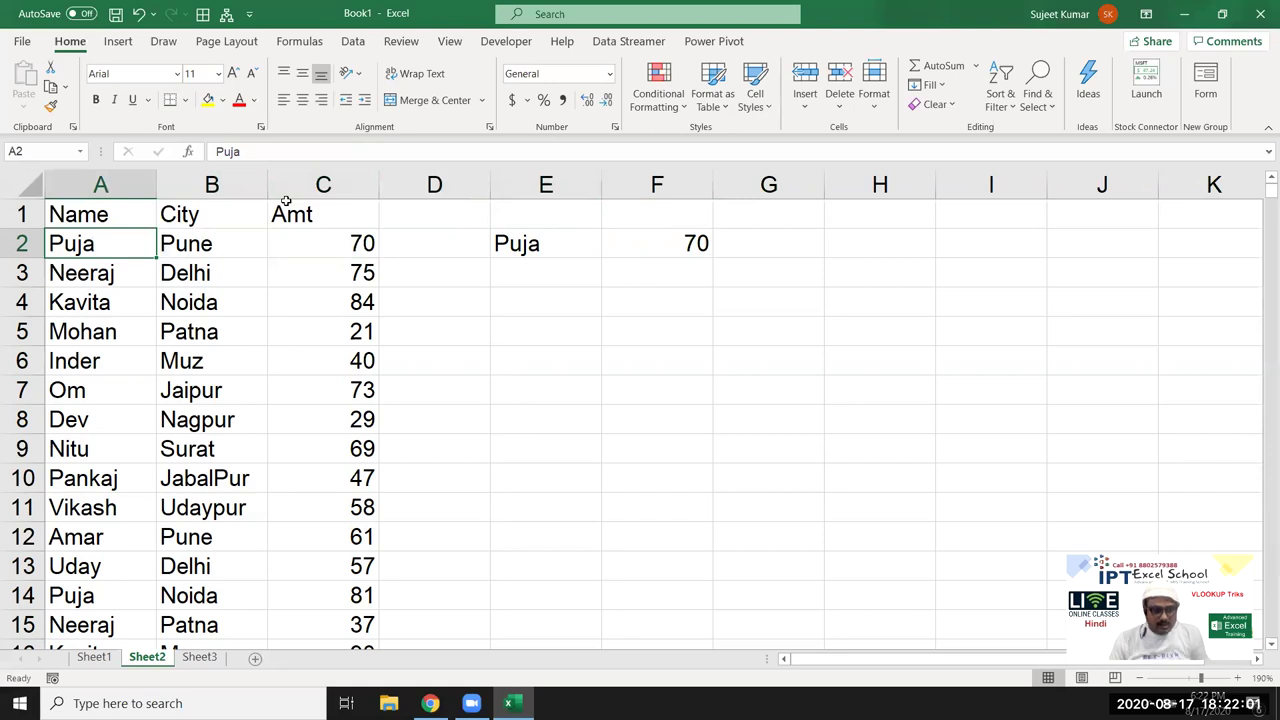
pyautogui.hotkey('ctrl', 'Down')
pyautogui.press('Up')
# Inspect the last Puja record in row 458, then insert a blank column before Name.
pyautogui.hotkey('shift', 'Right')
pyautogui.hotkey('shift', 'Right')
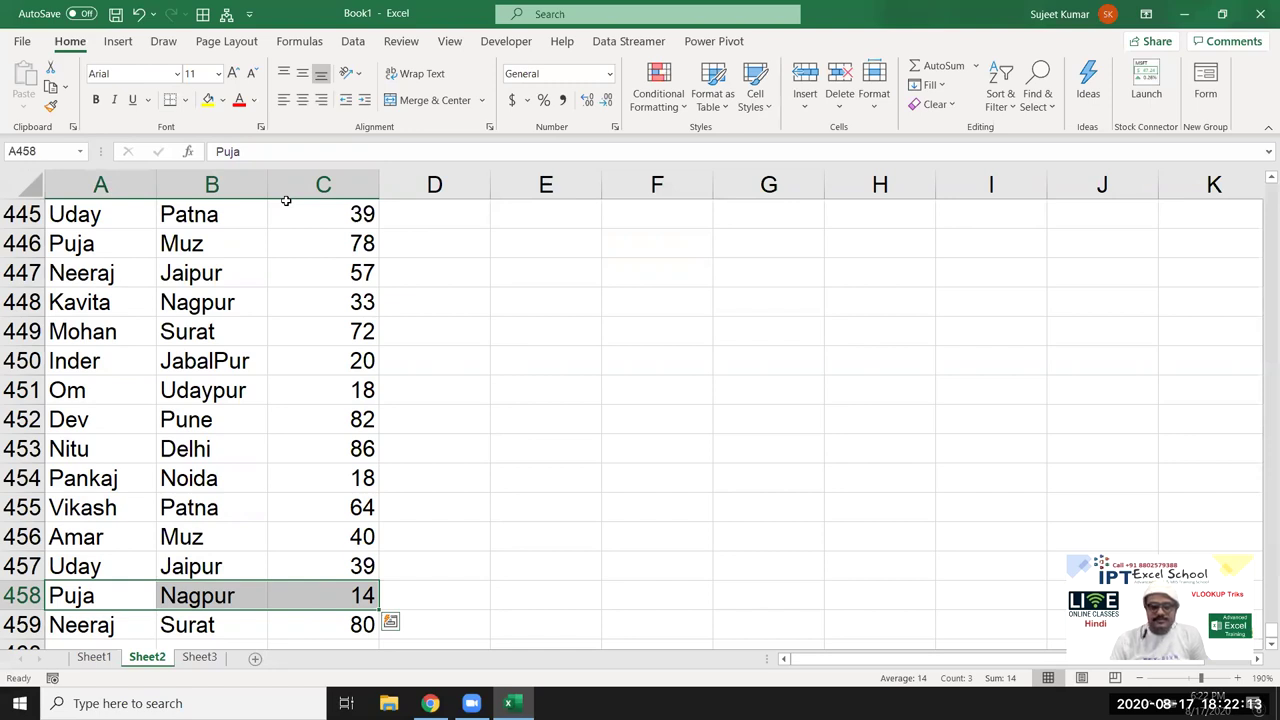
pyautogui.hotkey('shift', 'Left')
pyautogui.hotkey('shift', 'Left')
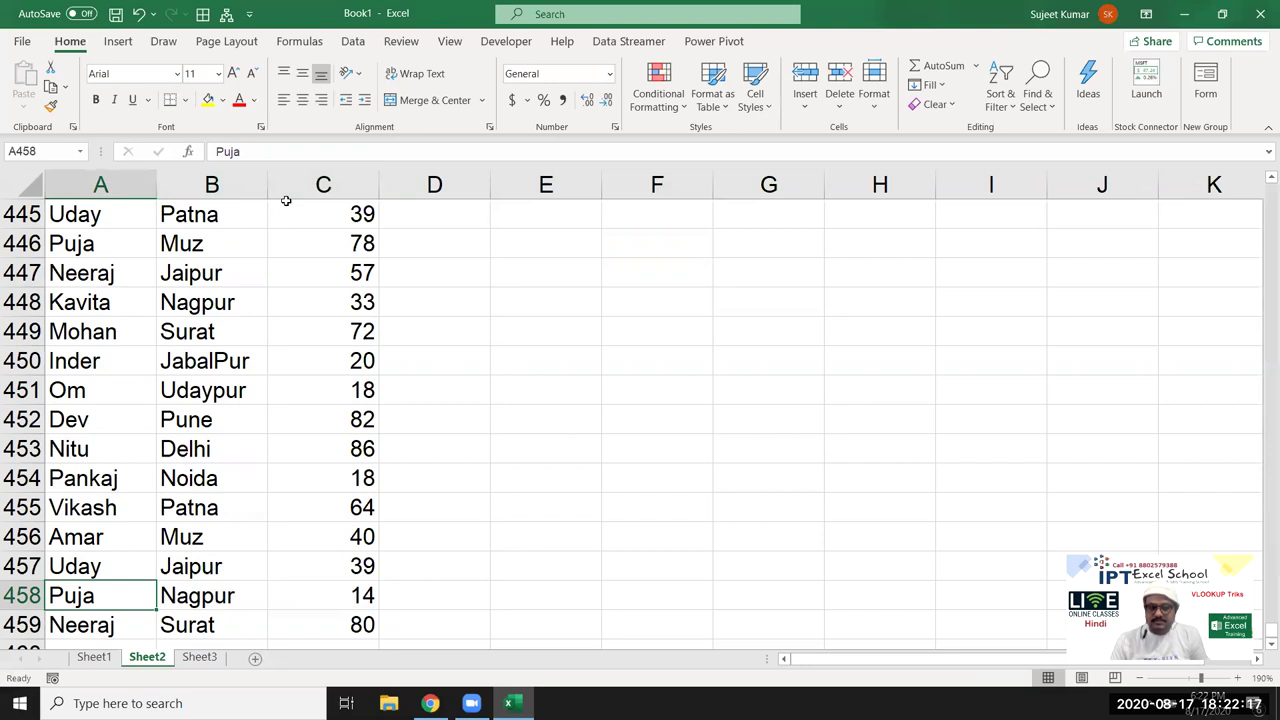
pyautogui.press('Down')
pyautogui.press('Up')
pyautogui.hotkey('ctrl', 'Up')
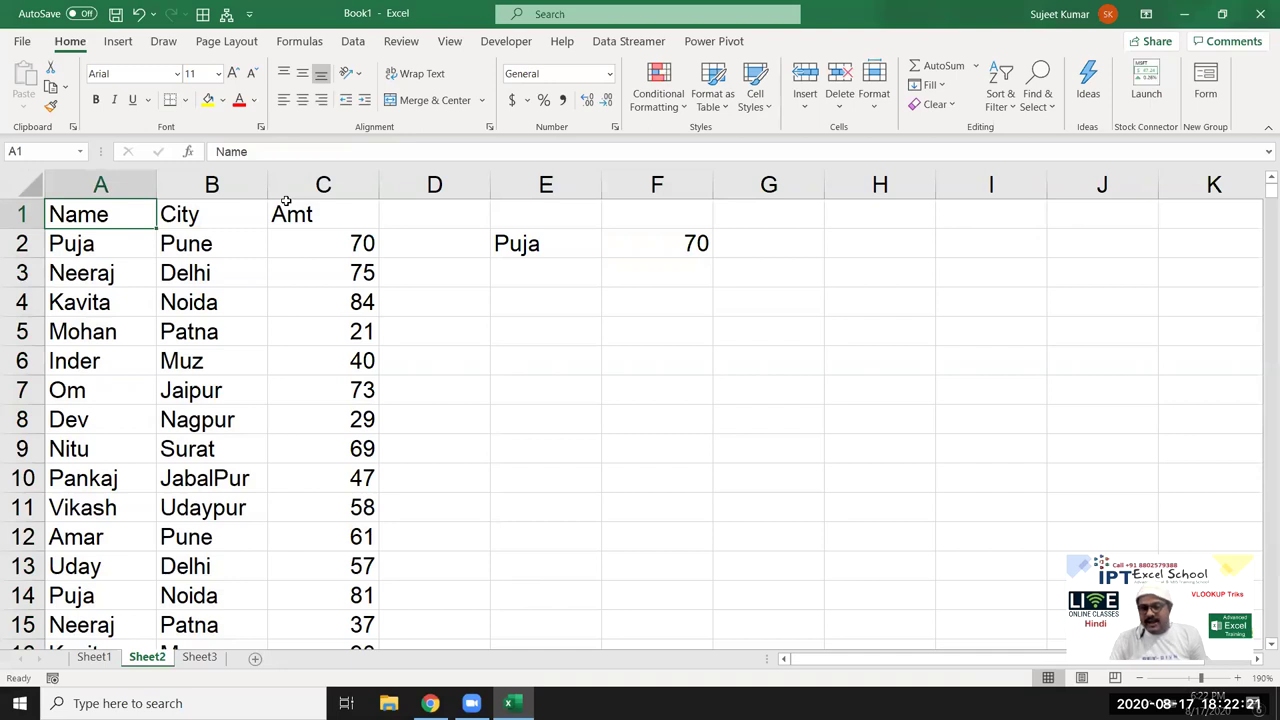
pyautogui.hotkey('ctrl', 'shift', 'Down')
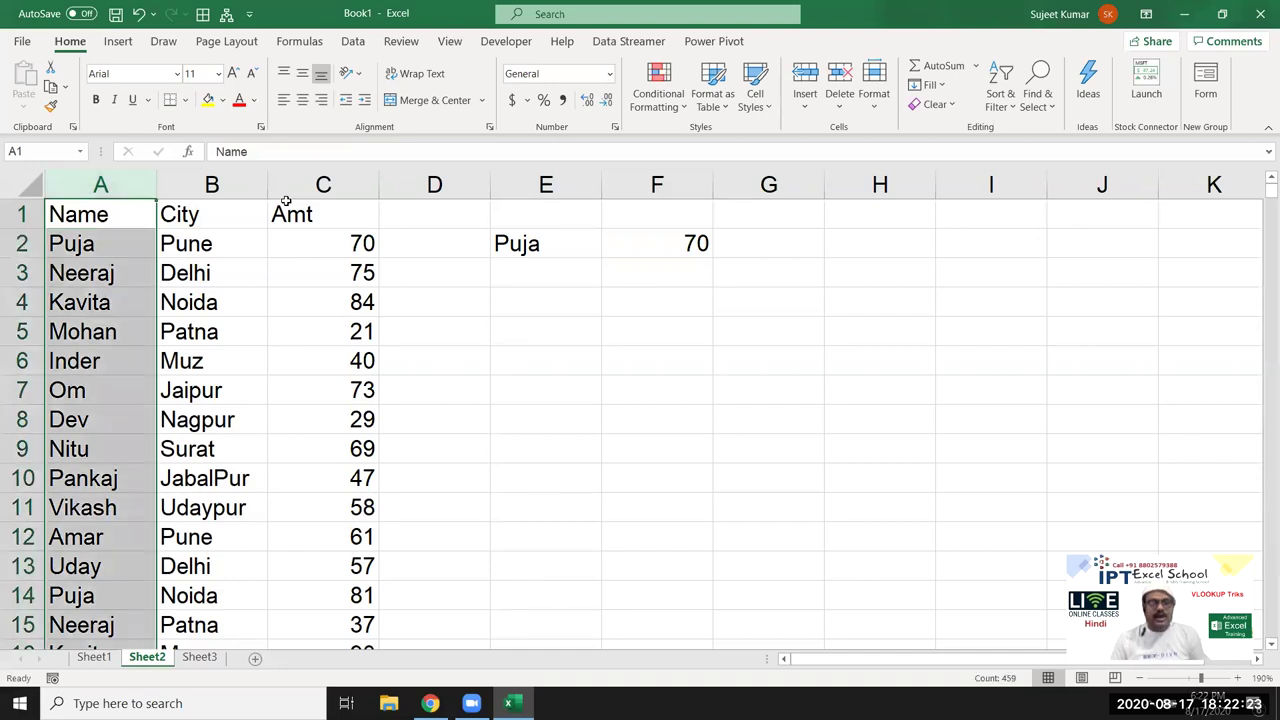
pyautogui.hotkey('ctrl', 'shift', '+')
# Enter =COUNTIF(B:B,B2) in A2 and fill it down column A, showing 39 for Puja.
pyautogui.press('Down')
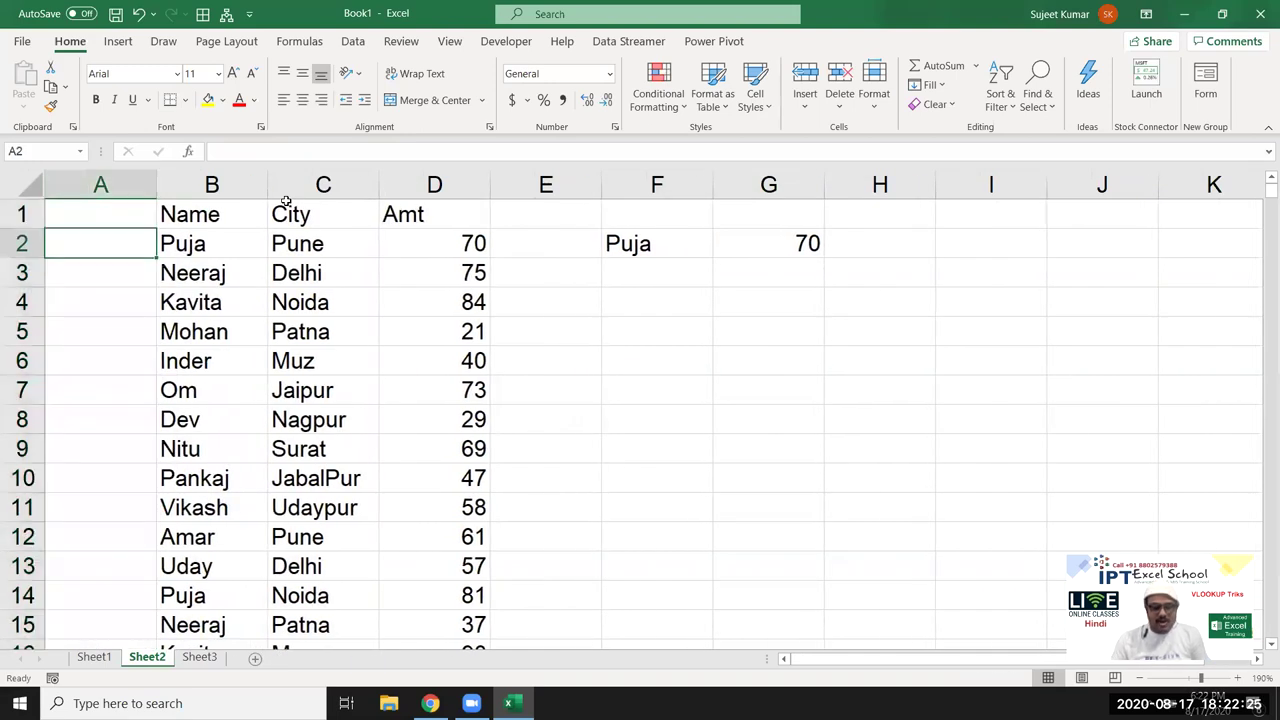
pyautogui.write('=cou')
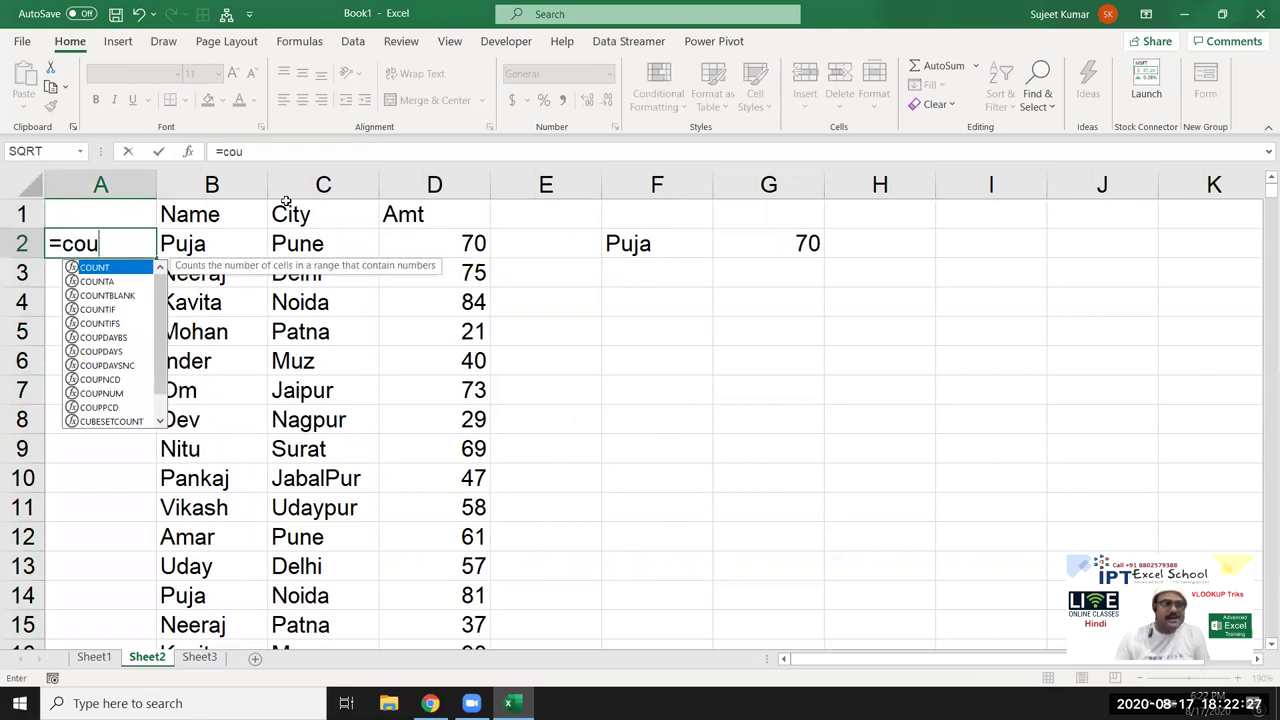
pyautogui.press('Down')
pyautogui.press('Down')
pyautogui.press('Down')
pyautogui.press('Tab')
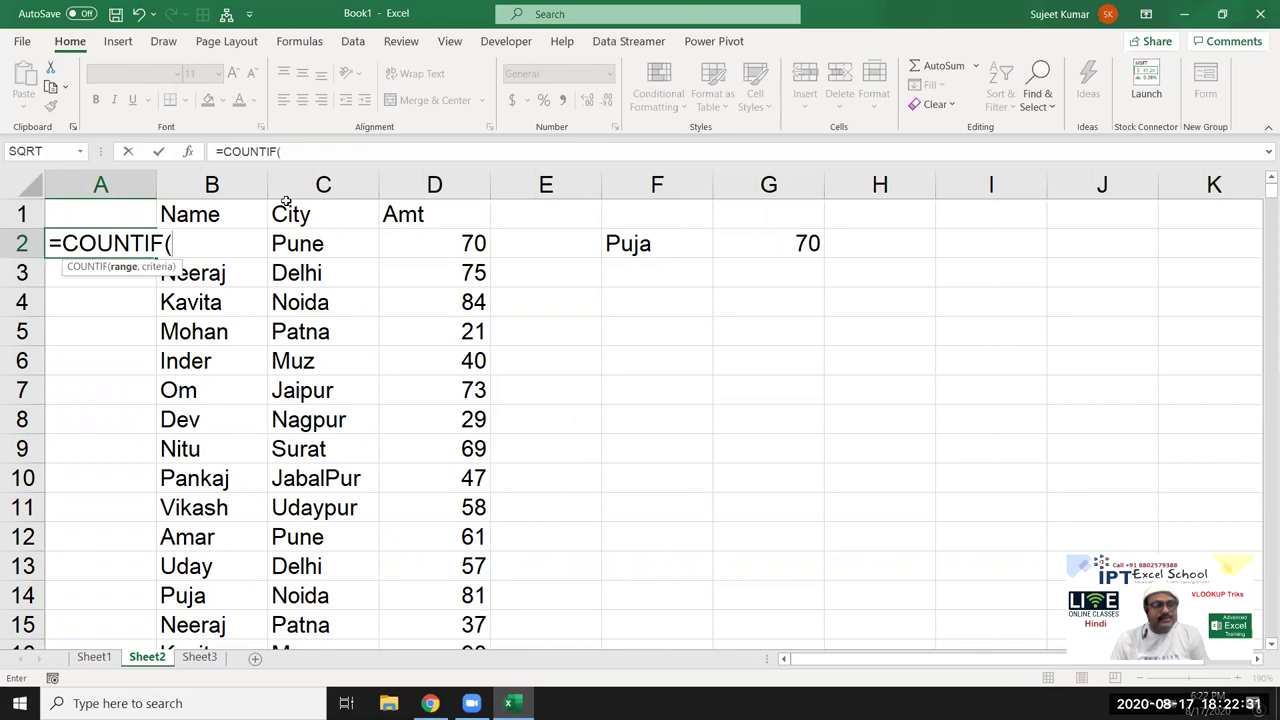
pyautogui.press('Right')
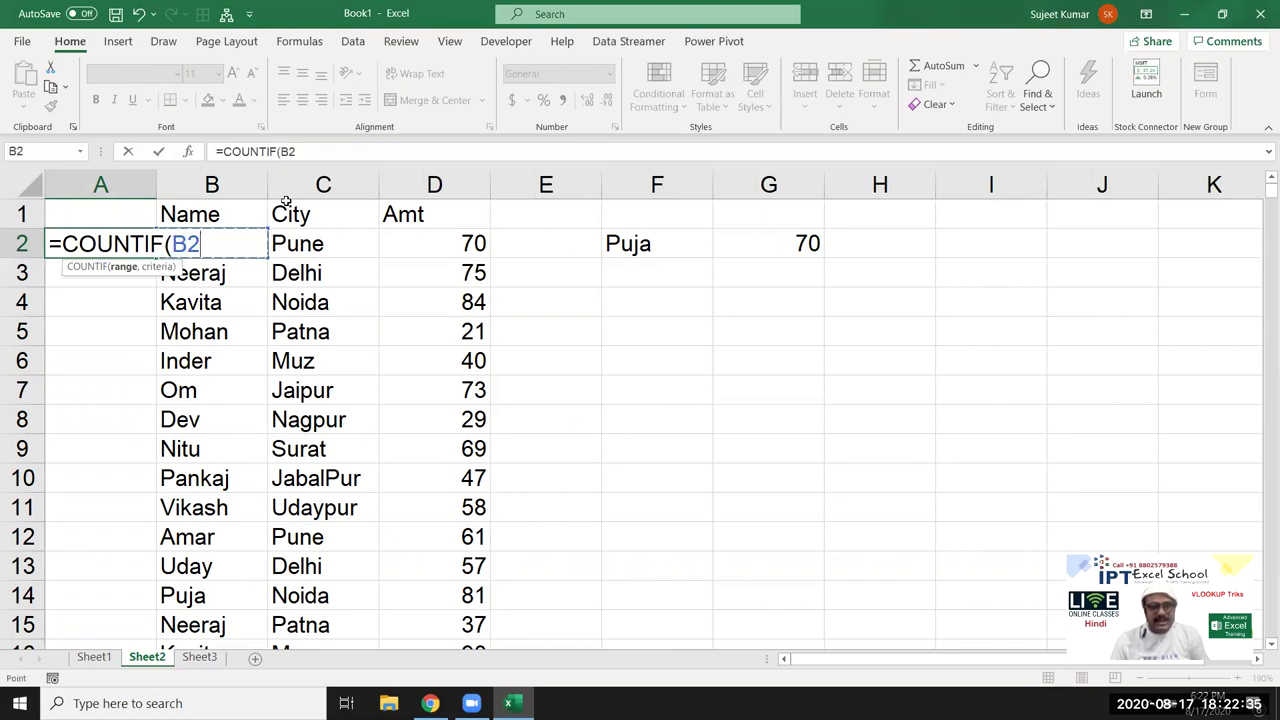
pyautogui.hotkey('ctrl', 'space')
pyautogui.write(',')
pyautogui.press('Right')
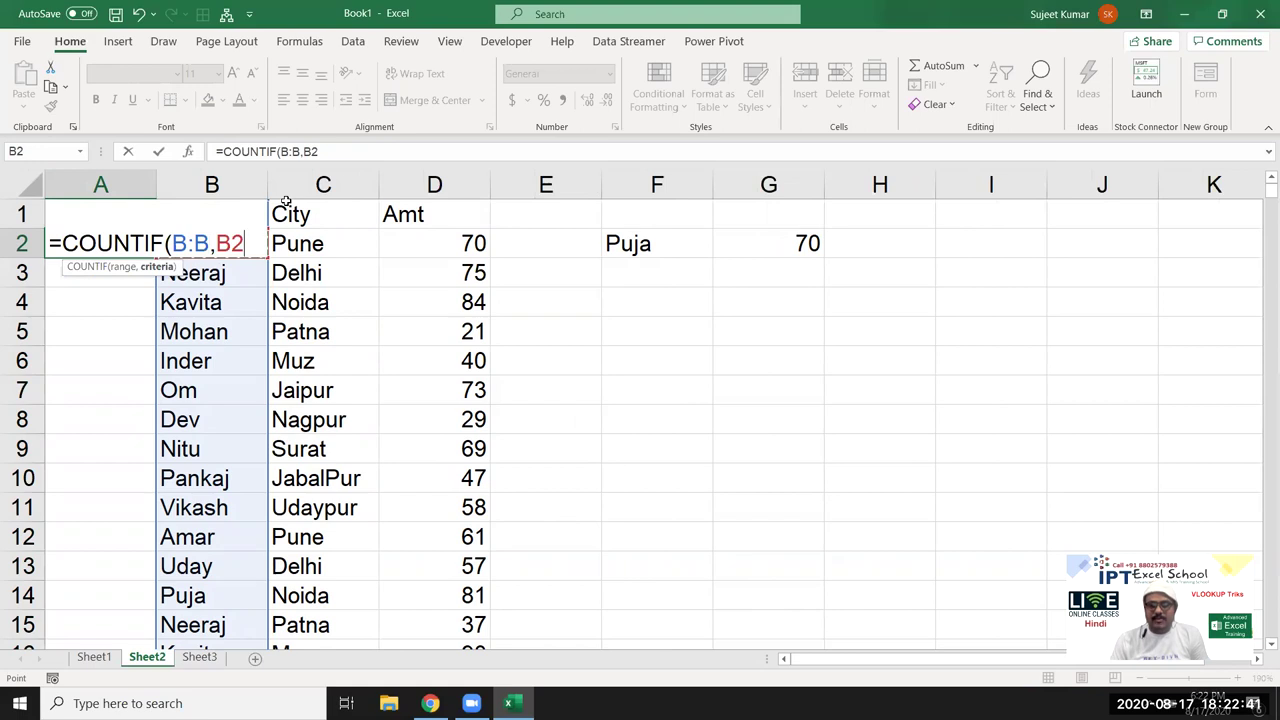
pyautogui.hotkey('ctrl', 'Return')
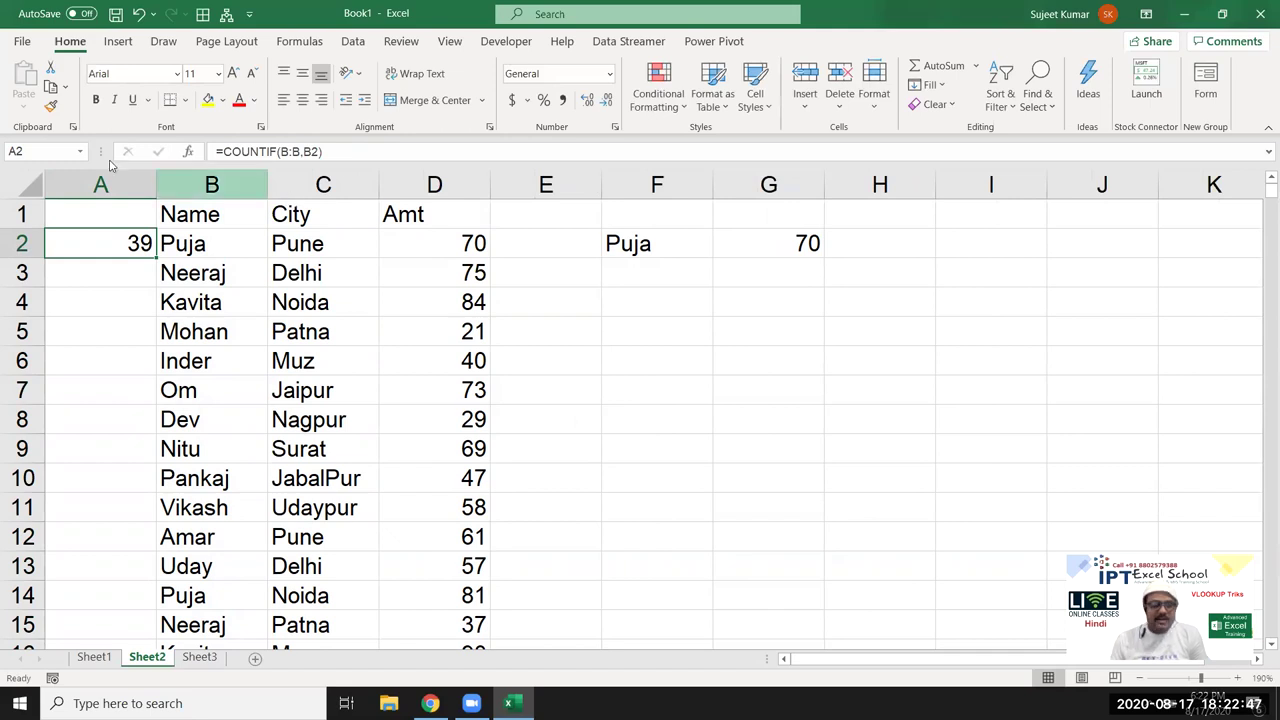
pyautogui.doubleClick(155, 257)
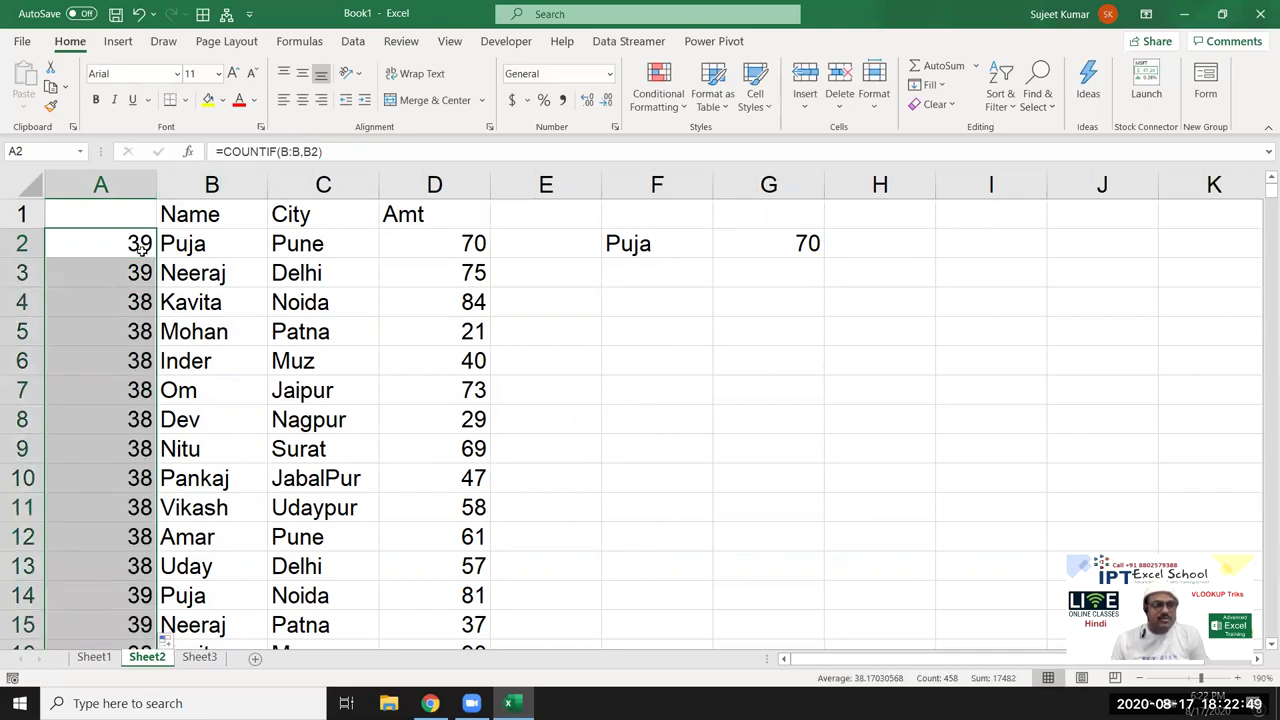
pyautogui.click(142, 250)
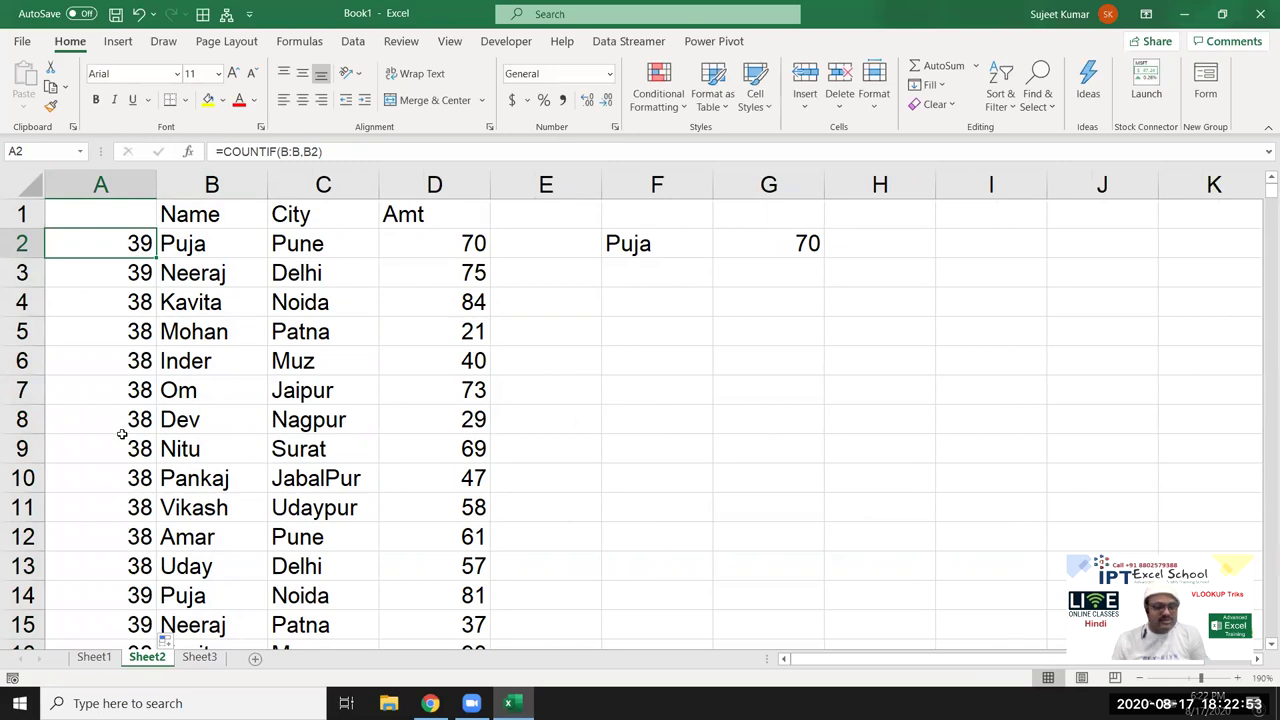
# Undo the filled counts, jot manual counts 1 and 2 for Puja, then clear A2:A14.
pyautogui.hotkey('ctrl', 'z')
pyautogui.press('Delete')
pyautogui.write('1')
pyautogui.press('Return')
pyautogui.press('Down')
pyautogui.press('Down')
pyautogui.press('Down')
pyautogui.press('Down')
pyautogui.press('Down')
pyautogui.press('Down')
pyautogui.press('Down')
pyautogui.press('Down')
pyautogui.press('Down')
pyautogui.press('Down')
pyautogui.press('Down')
pyautogui.write('2')
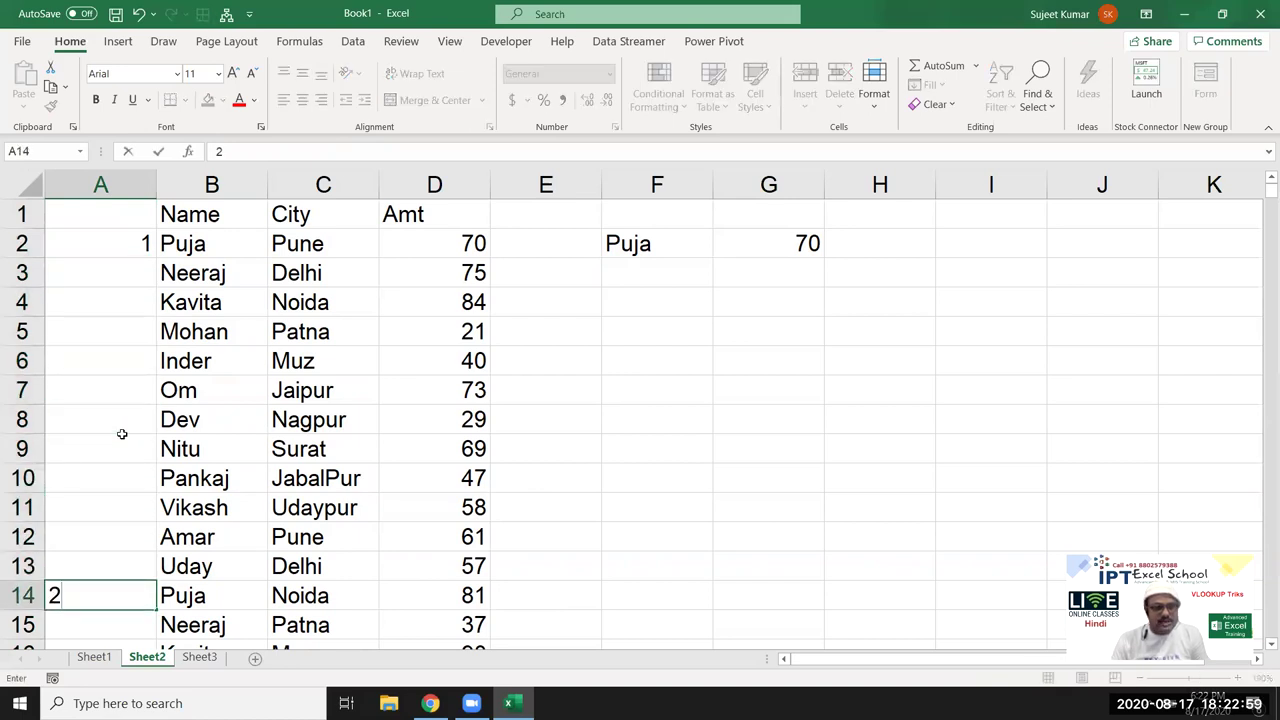
pyautogui.press('Return')
pyautogui.press('Down')
pyautogui.press('Down')
pyautogui.press('Down')
pyautogui.press('Down')
pyautogui.press('Down')
pyautogui.press('Down')
pyautogui.press('Down')
pyautogui.press('Down')
pyautogui.press('Down')
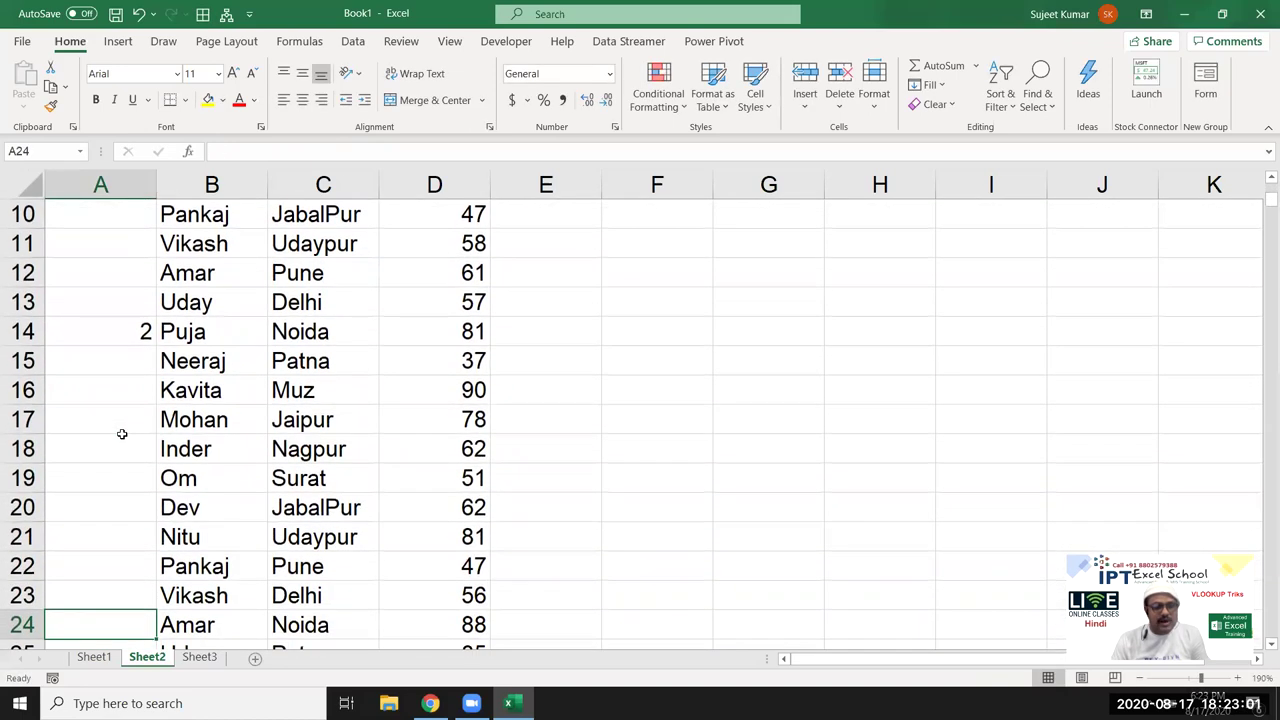
pyautogui.press('Down')
pyautogui.hotkey('ctrl', 'Up')
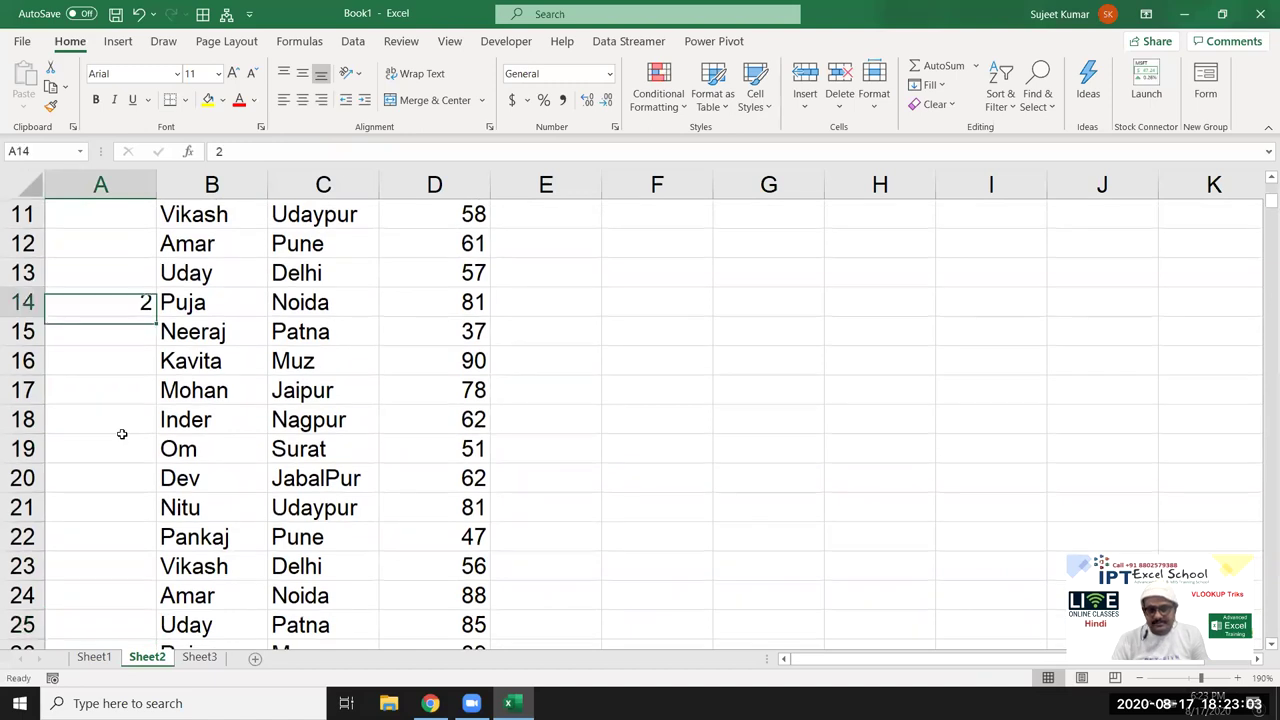
pyautogui.hotkey('ctrl', 'Up')
pyautogui.hotkey('ctrl', 'shift', 'Down')
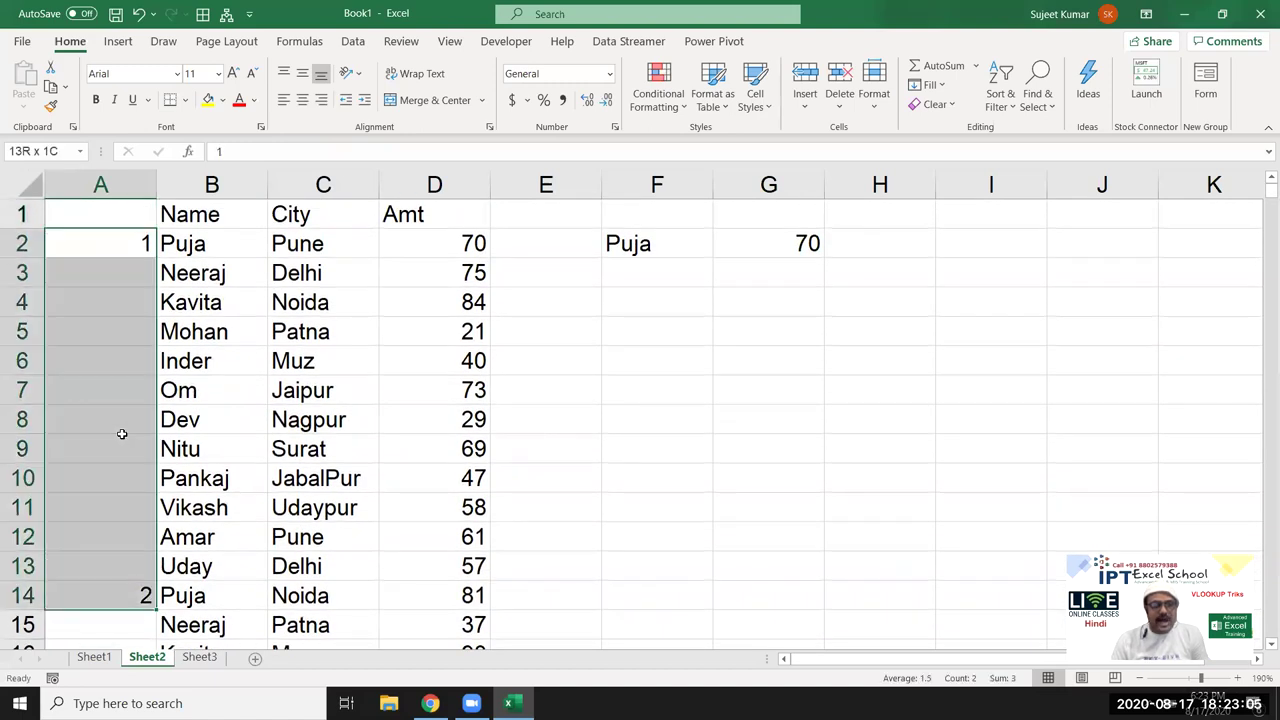
pyautogui.press('Delete')
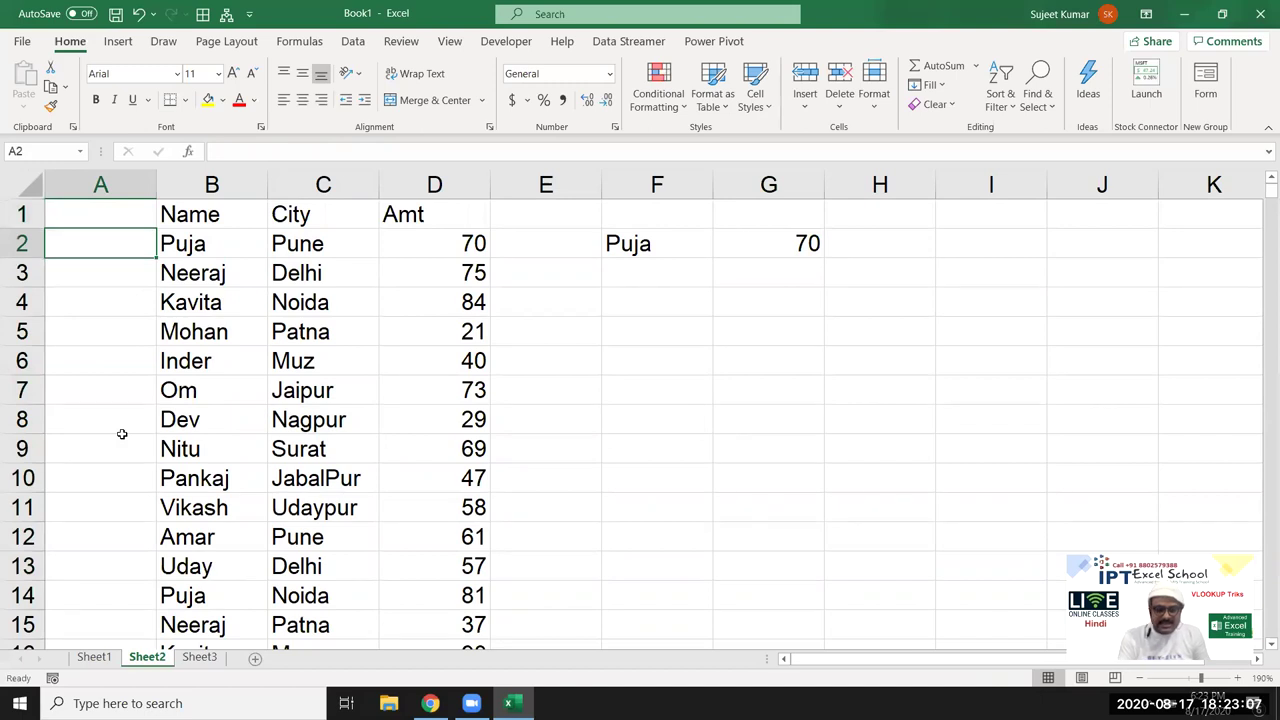
# Enter the running-count formula =COUNTIF($B$2:B2,B2) in A2, anchoring the range start with F4.
pyautogui.write('=cou')
pyautogui.press('Down')
pyautogui.press('Down')
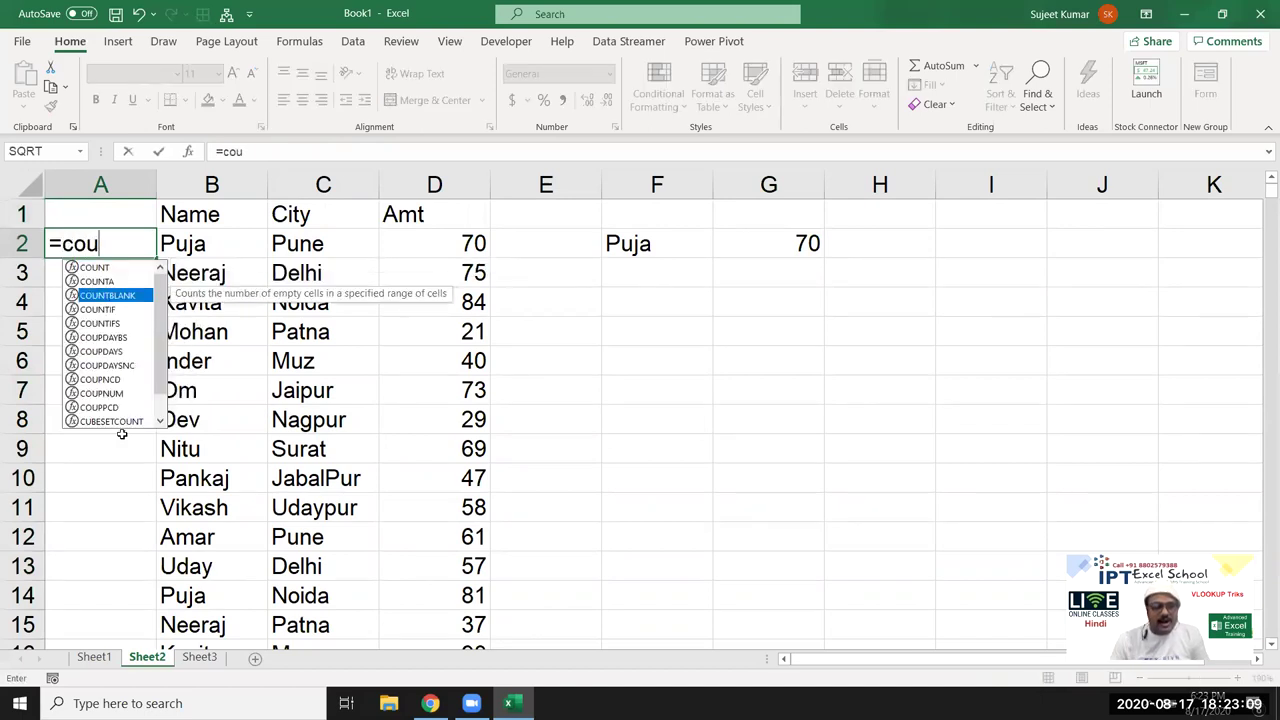
pyautogui.press('Down')
pyautogui.press('Tab')
pyautogui.press('Right')
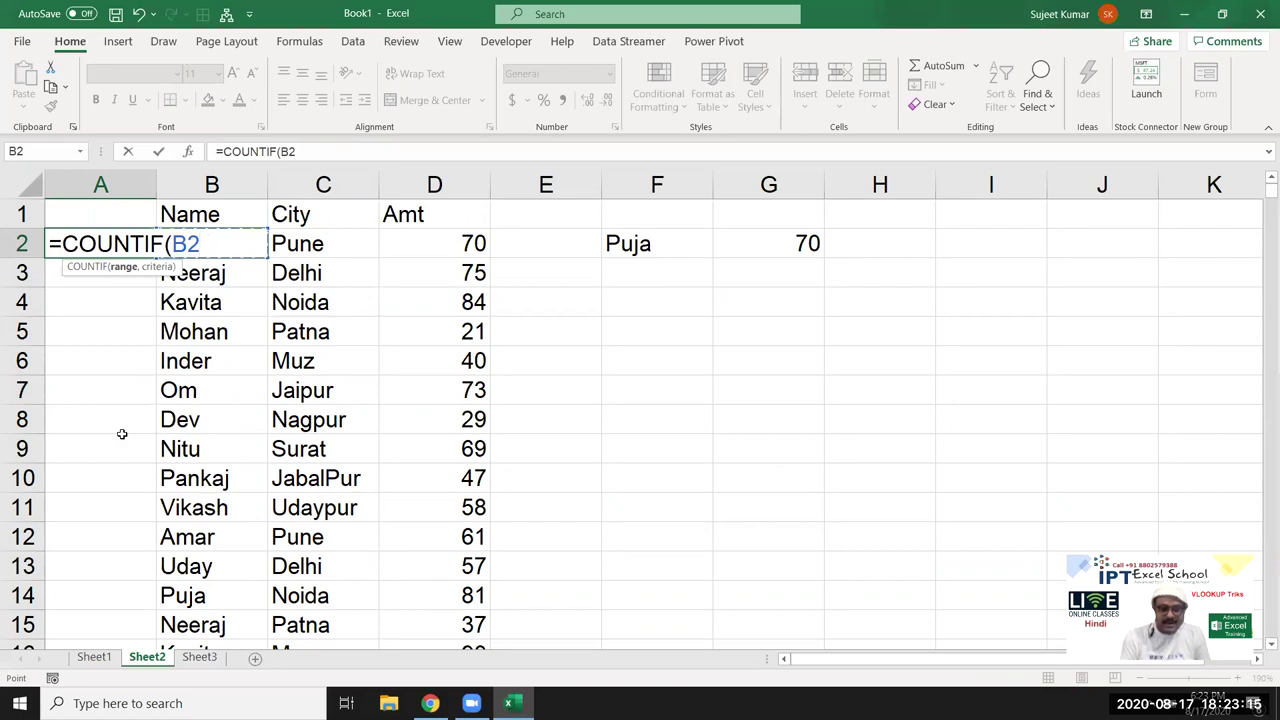
pyautogui.press('F8')
pyautogui.press('F8')
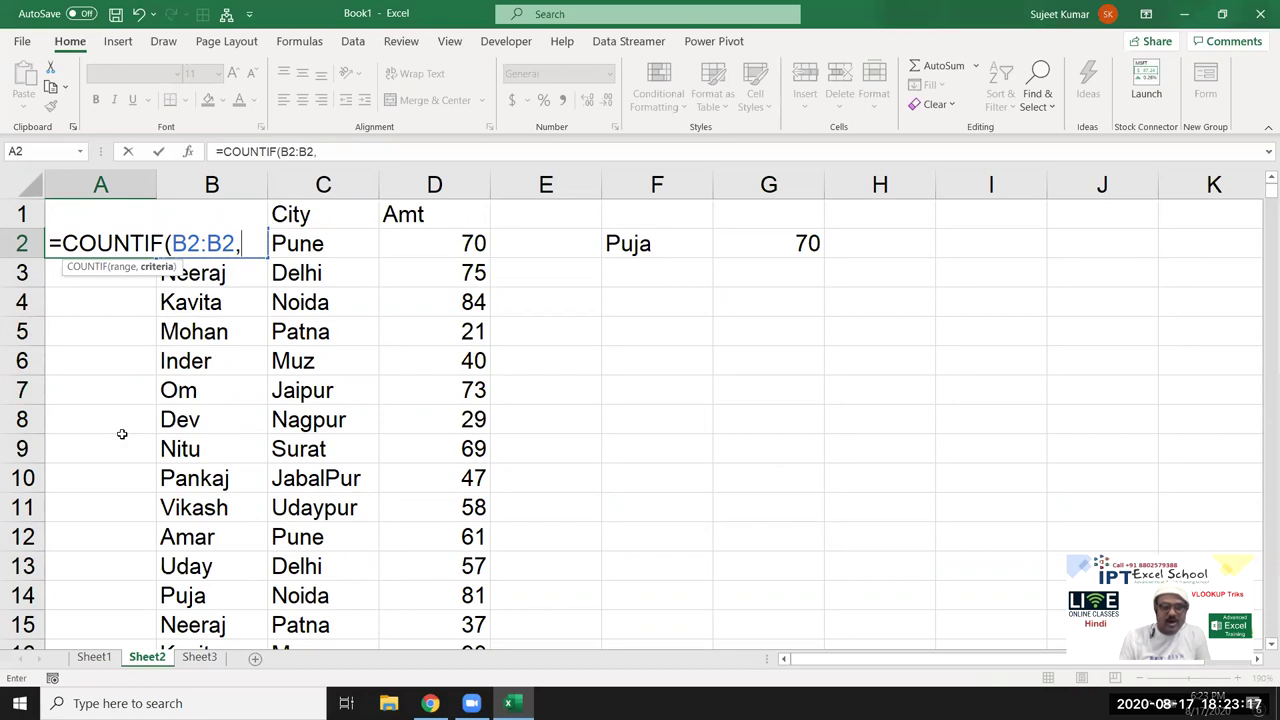
pyautogui.write(',')
pyautogui.press('Right')
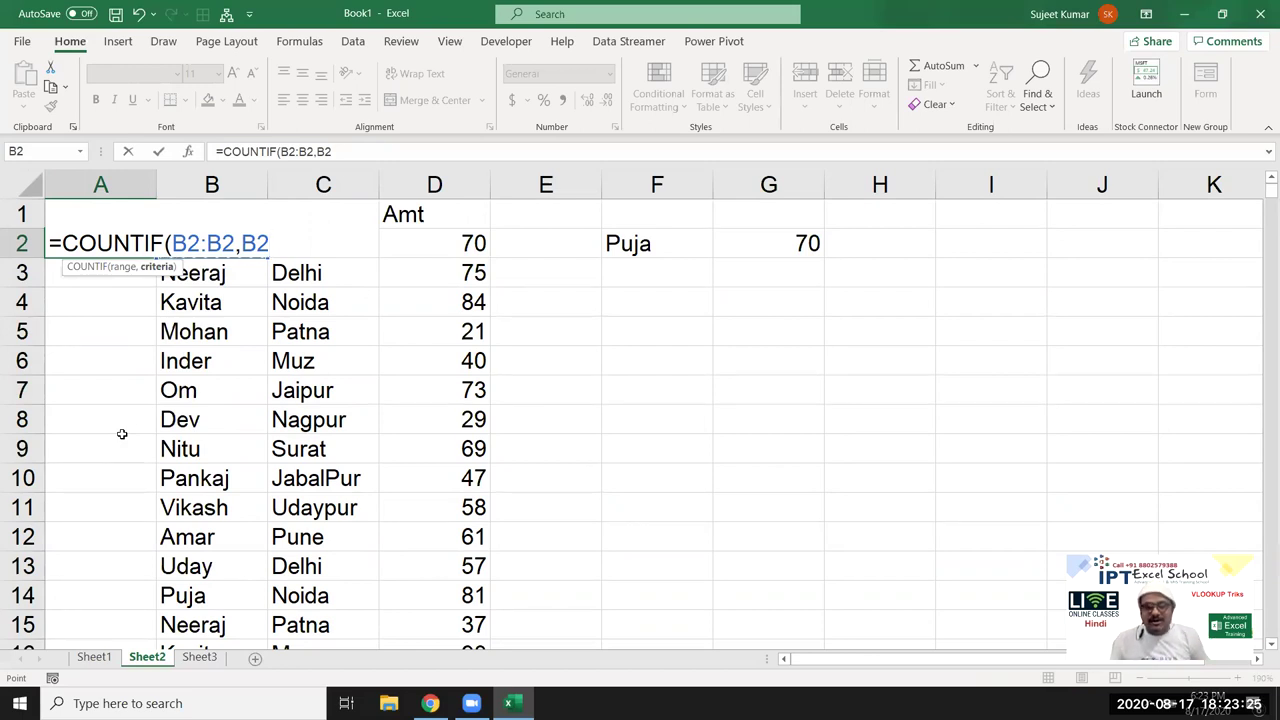
pyautogui.hotkey('ctrl', 'Return')
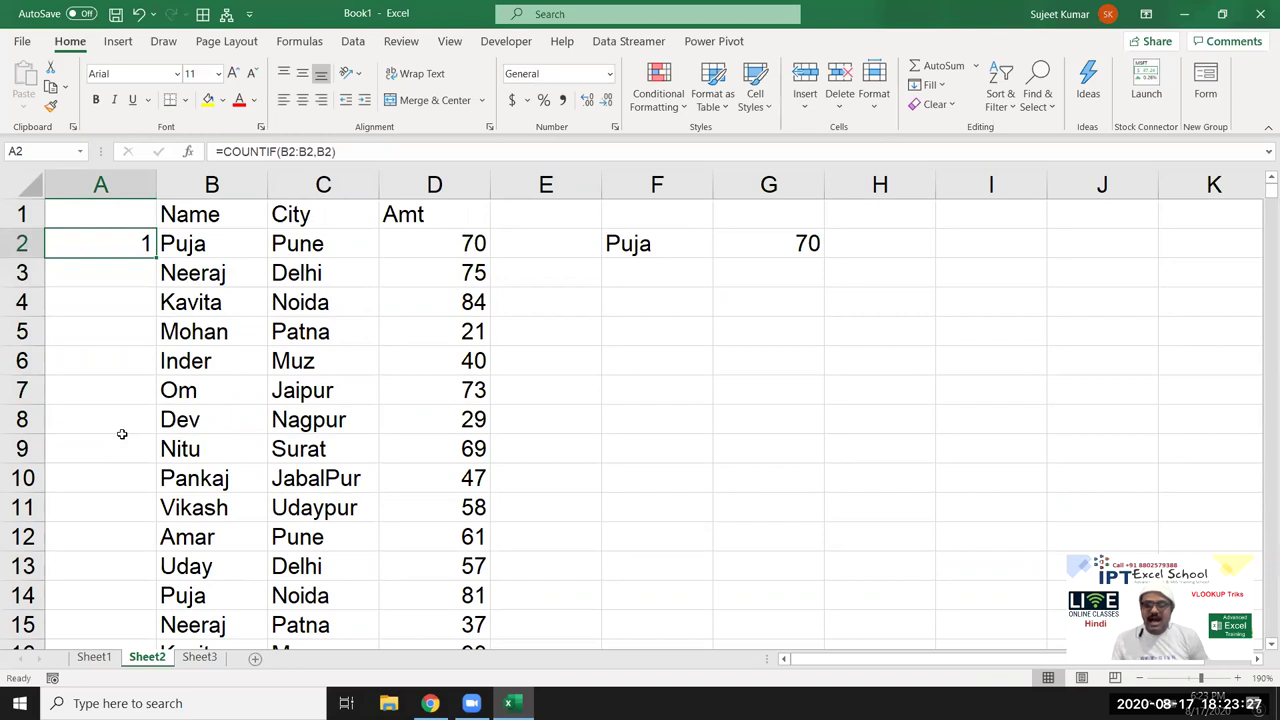
pyautogui.doubleClick(121, 247)
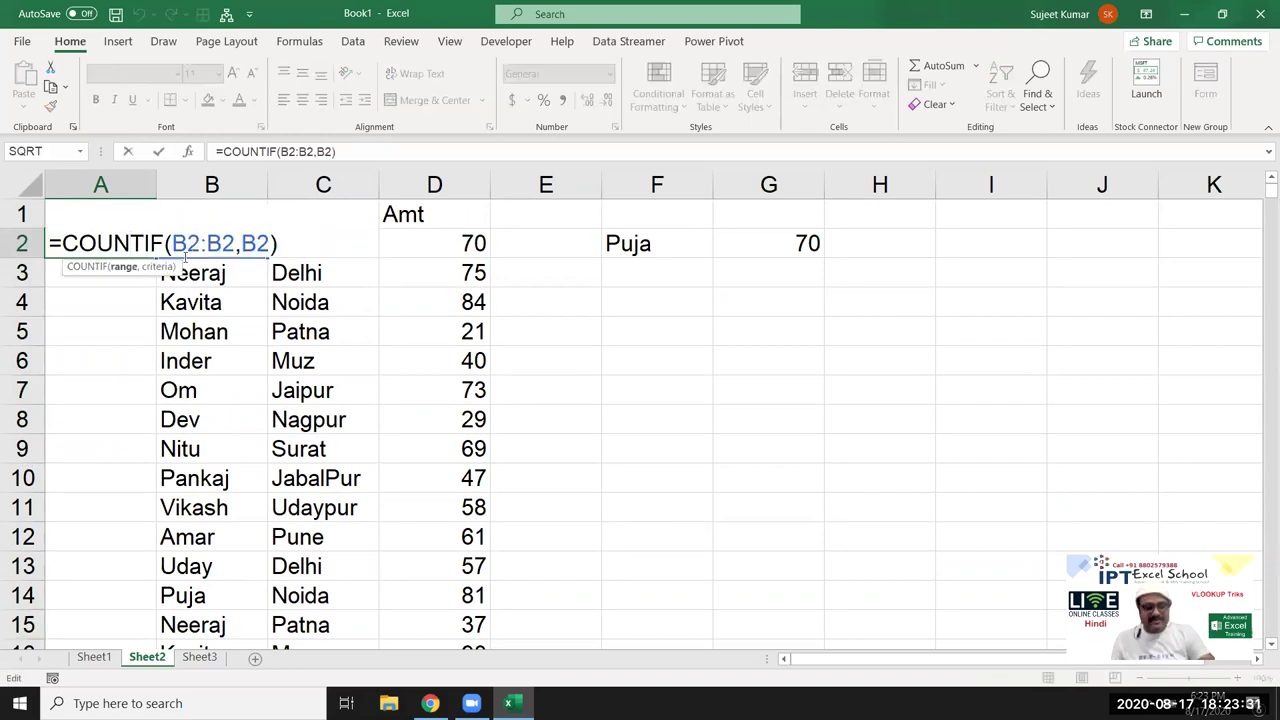
pyautogui.press('F4')
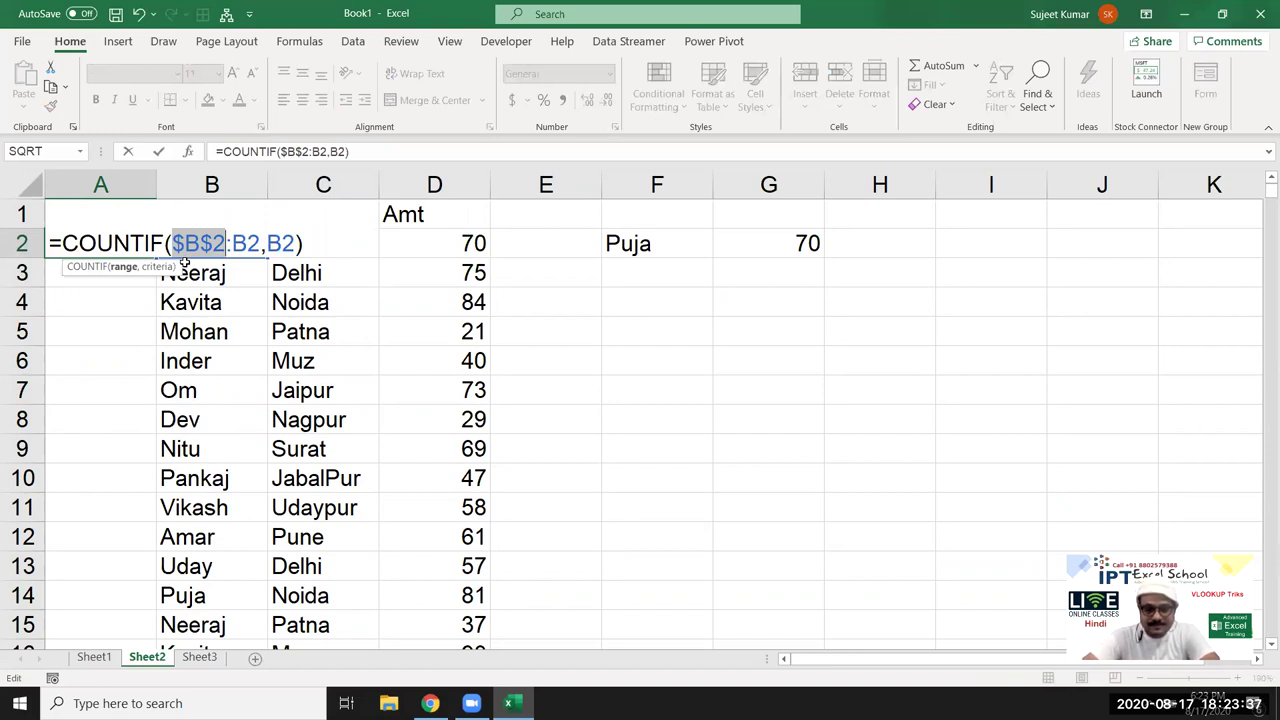
pyautogui.hotkey('ctrl', 'Return')
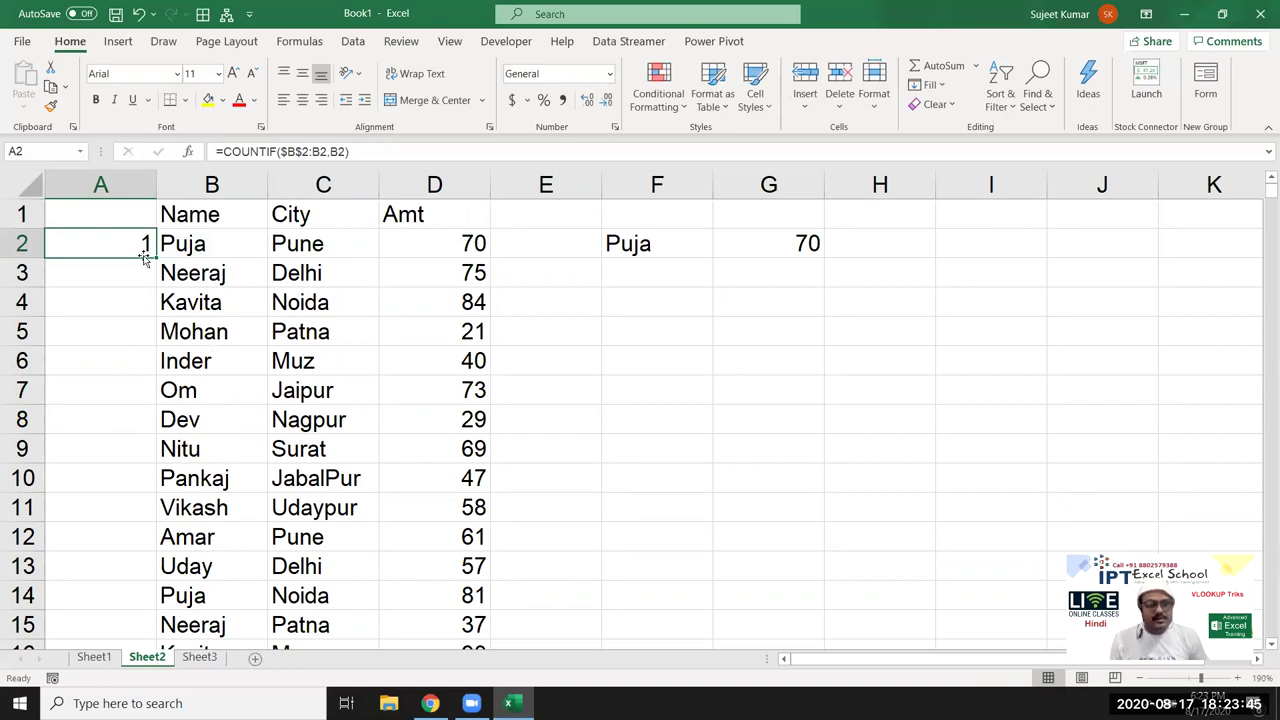
# Fill the running count down column A and confirm the second Puja in A14 shows 2.
pyautogui.moveTo(155, 257); pyautogui.dragTo(143, 272)
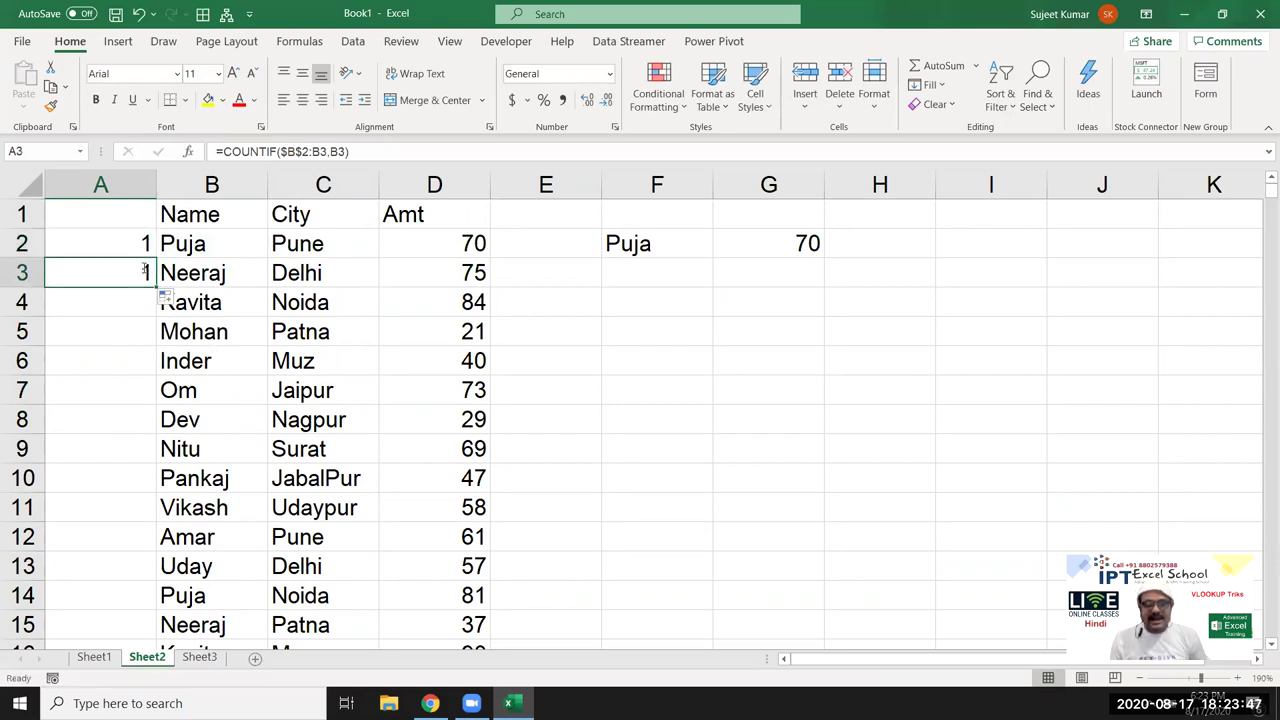
pyautogui.doubleClick(143, 272)
pyautogui.press('Escape')
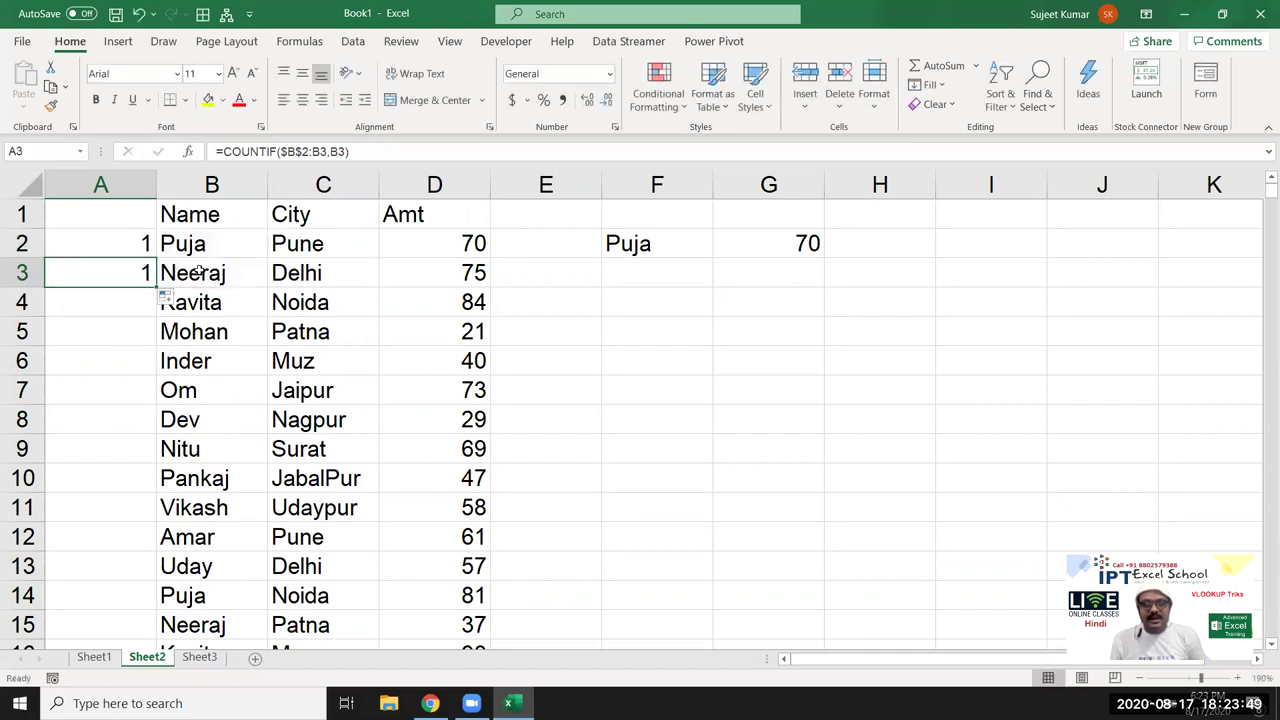
pyautogui.doubleClick(157, 287)
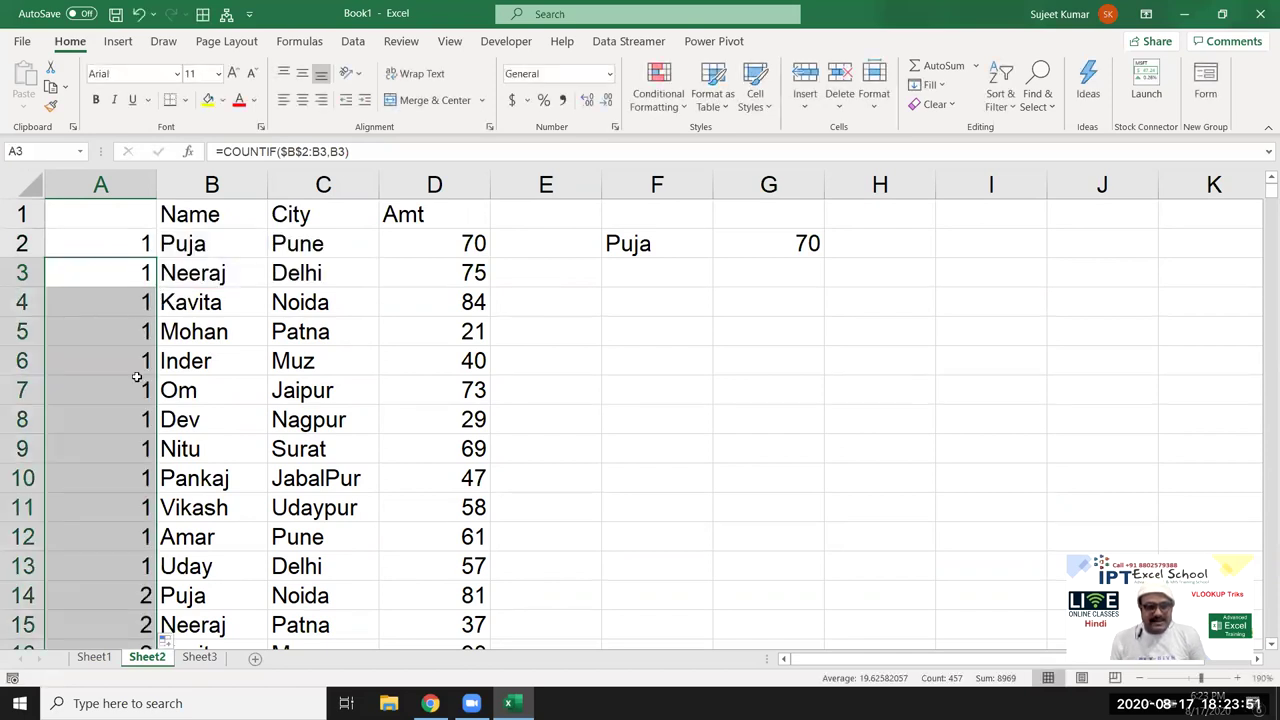
pyautogui.click(133, 594)
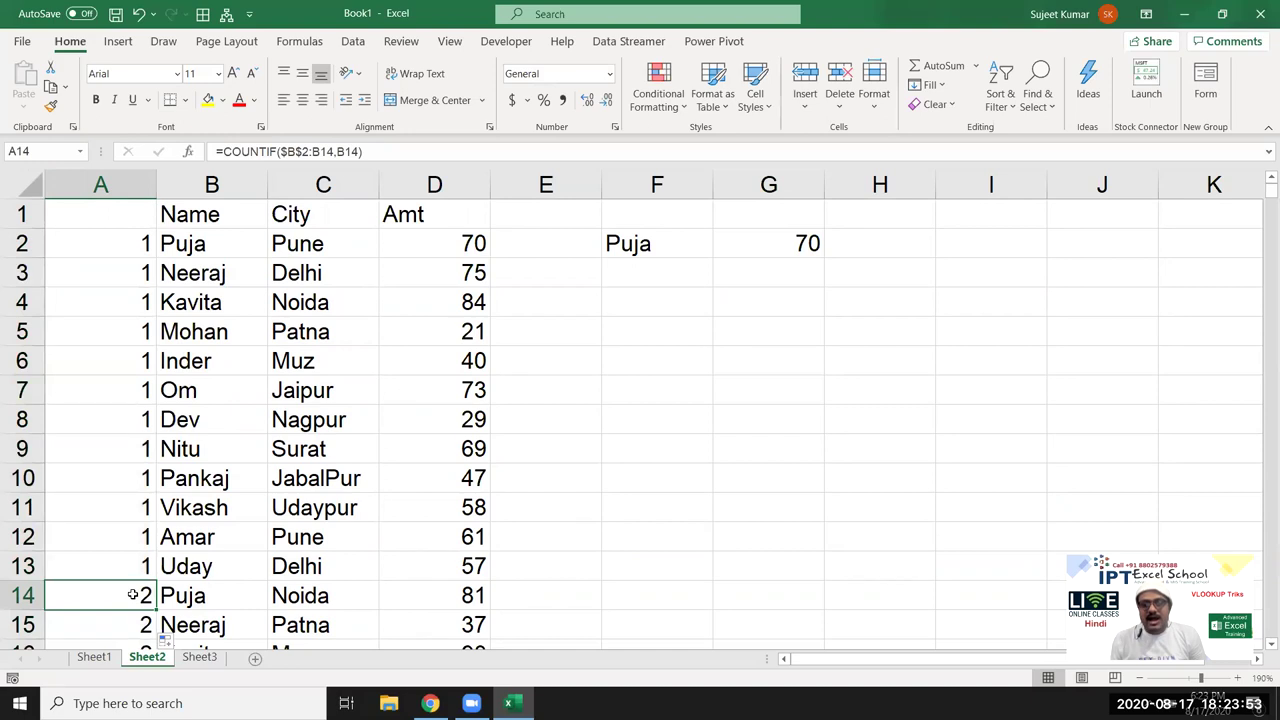
pyautogui.doubleClick(134, 594)
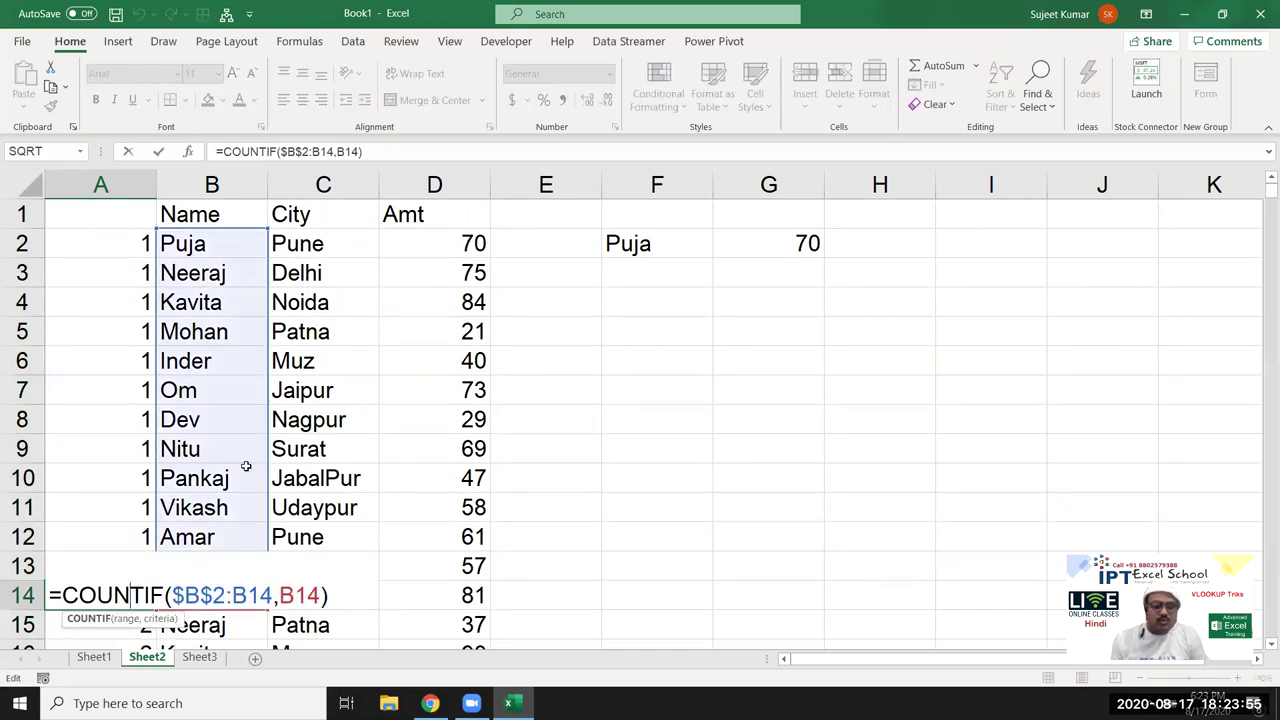
pyautogui.scroll(-3, 300, 321)
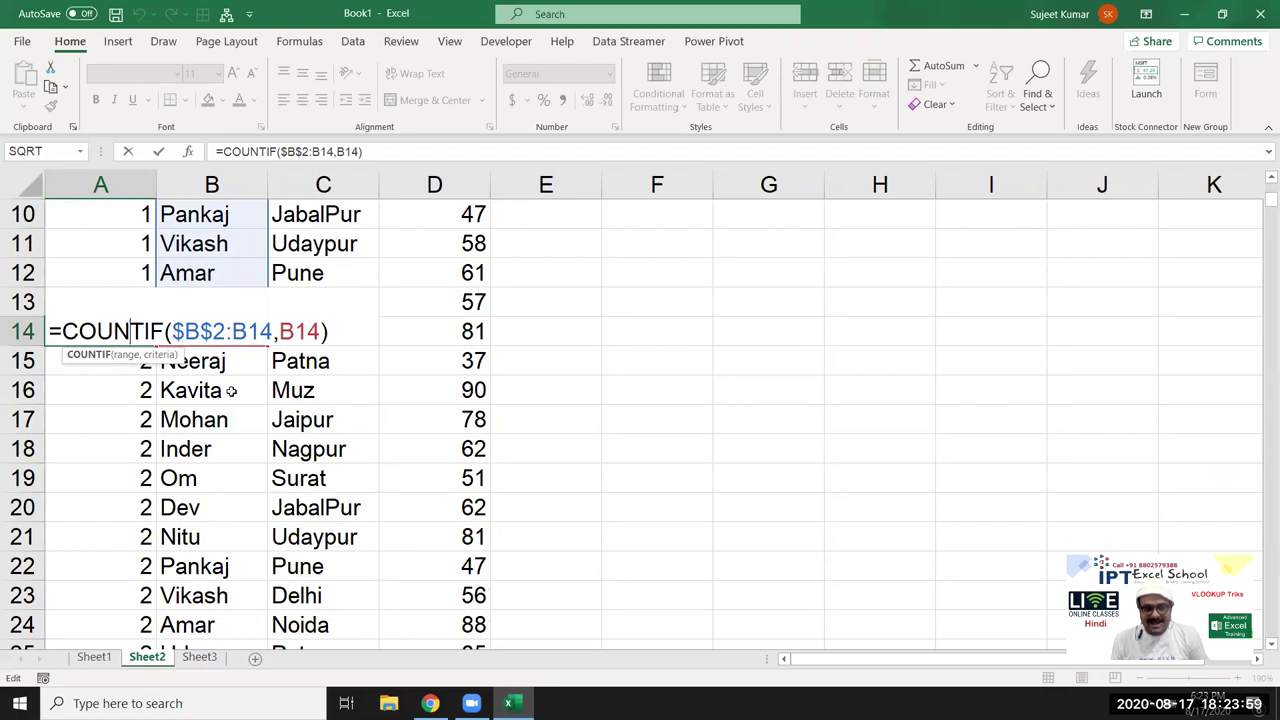
pyautogui.press('Escape')
pyautogui.scroll(-3, 230, 393)
pyautogui.scroll(-3, 230, 393)
pyautogui.scroll(-6, 225, 395)
pyautogui.scroll(-5, 225, 395)
pyautogui.scroll(-5, 225, 395)
pyautogui.scroll(-5, 225, 395)
pyautogui.scroll(-6, 225, 395)
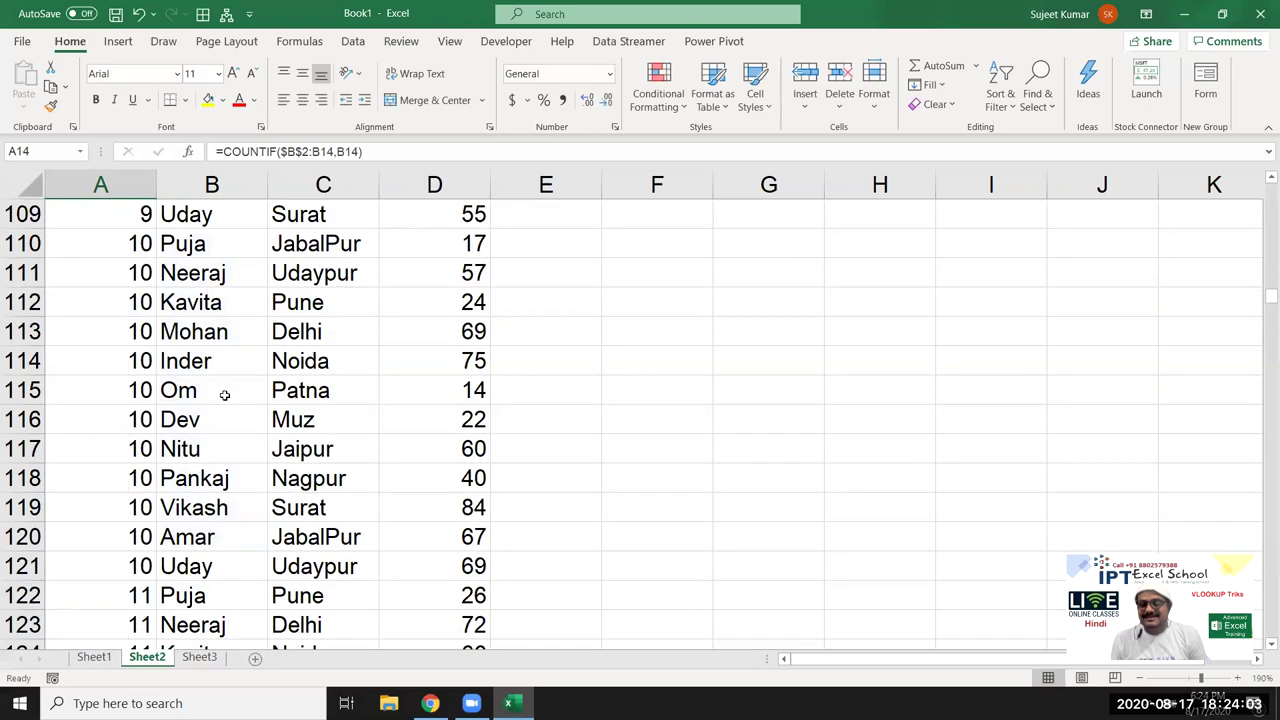
pyautogui.scroll(-5, 225, 395)
pyautogui.scroll(6, 226, 396)
pyautogui.scroll(7, 226, 396)
pyautogui.scroll(5, 226, 396)
pyautogui.scroll(14, 226, 396)
pyautogui.scroll(9, 226, 396)
pyautogui.scroll(1, 226, 396)
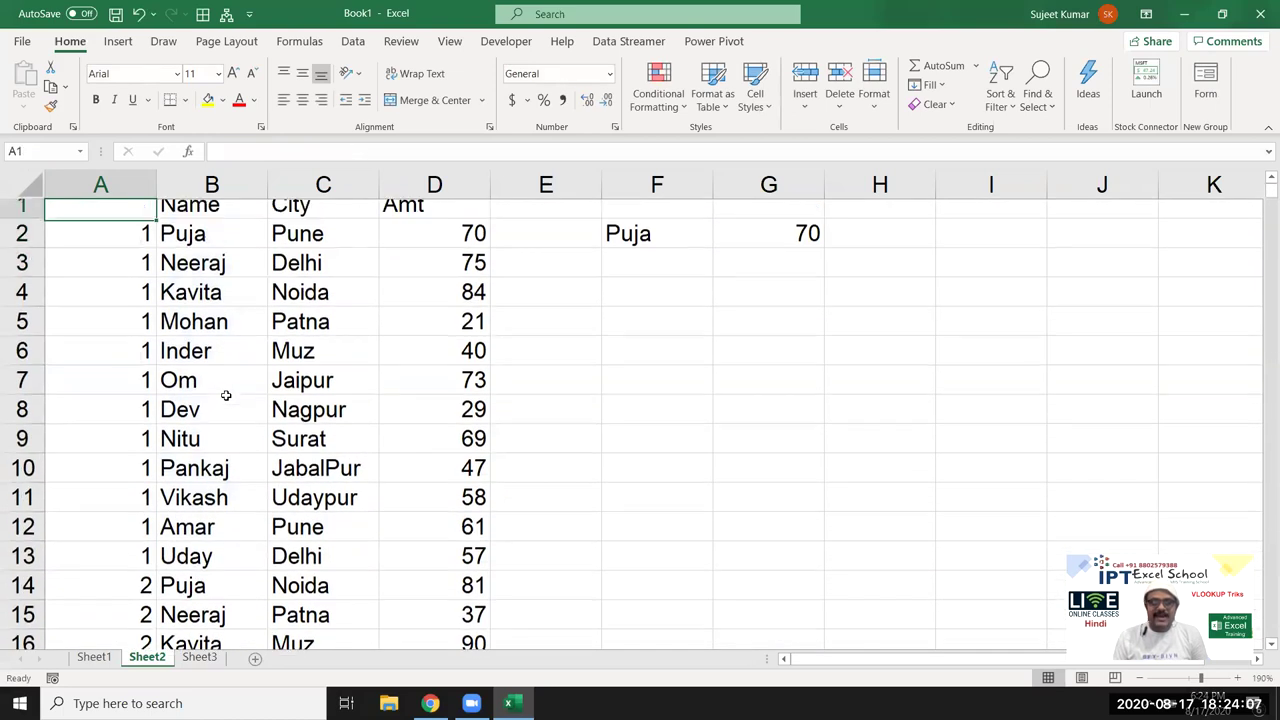
# Extend A2 to =COUNTIF($B$2:B2,B2)&"-"&B2 and fill down to create keys like 2-Puja.
pyautogui.click(357, 152)
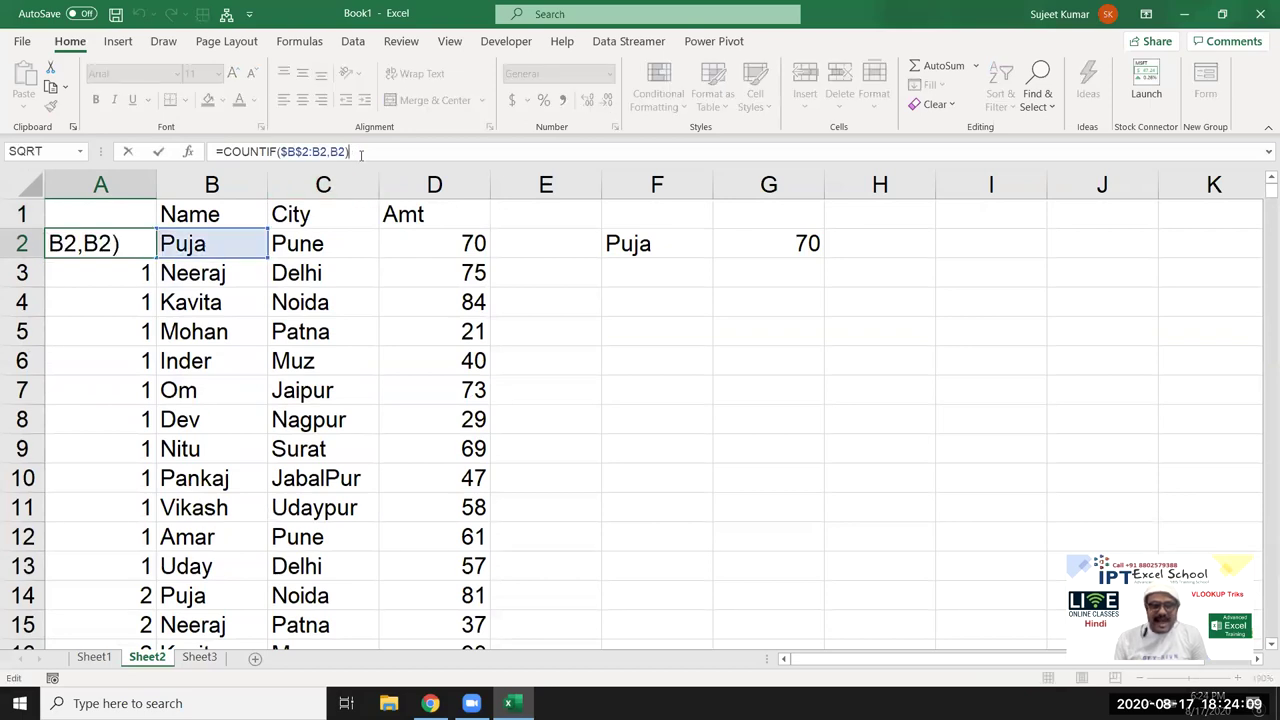
pyautogui.write('&')
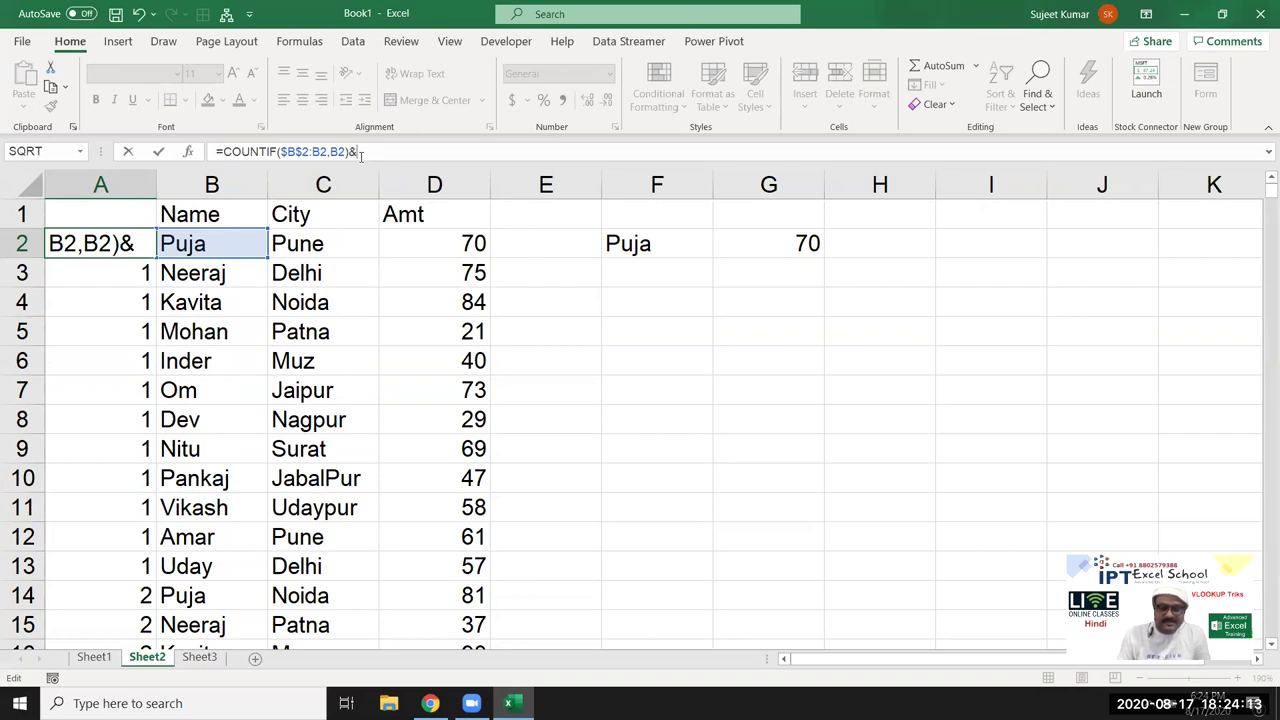
pyautogui.write('"-"&')
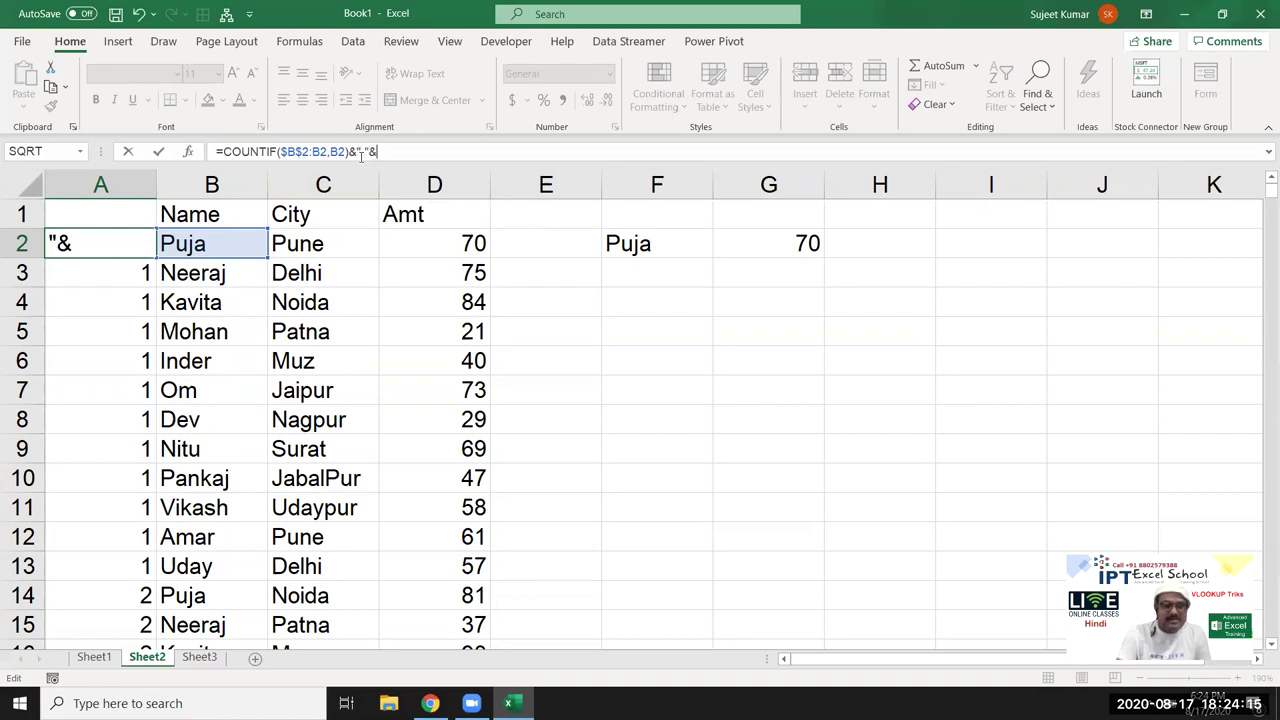
pyautogui.click(222, 241)
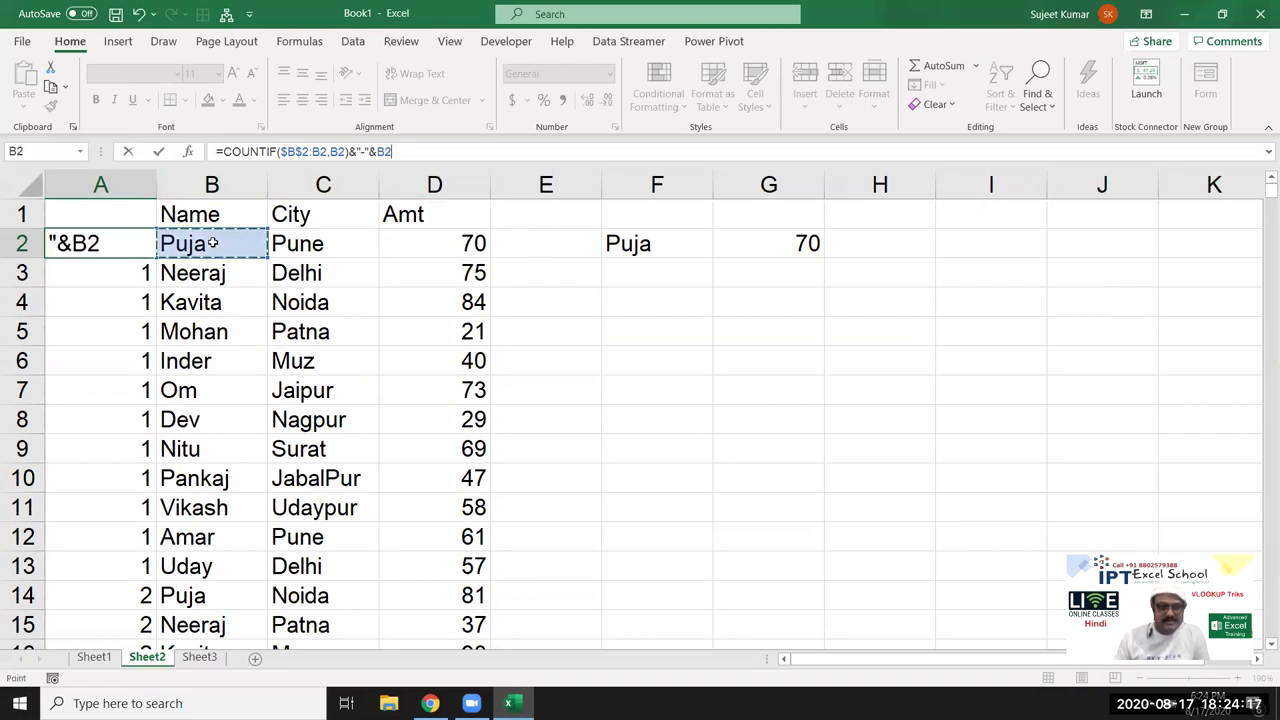
pyautogui.press('Return')
pyautogui.click(97, 248)
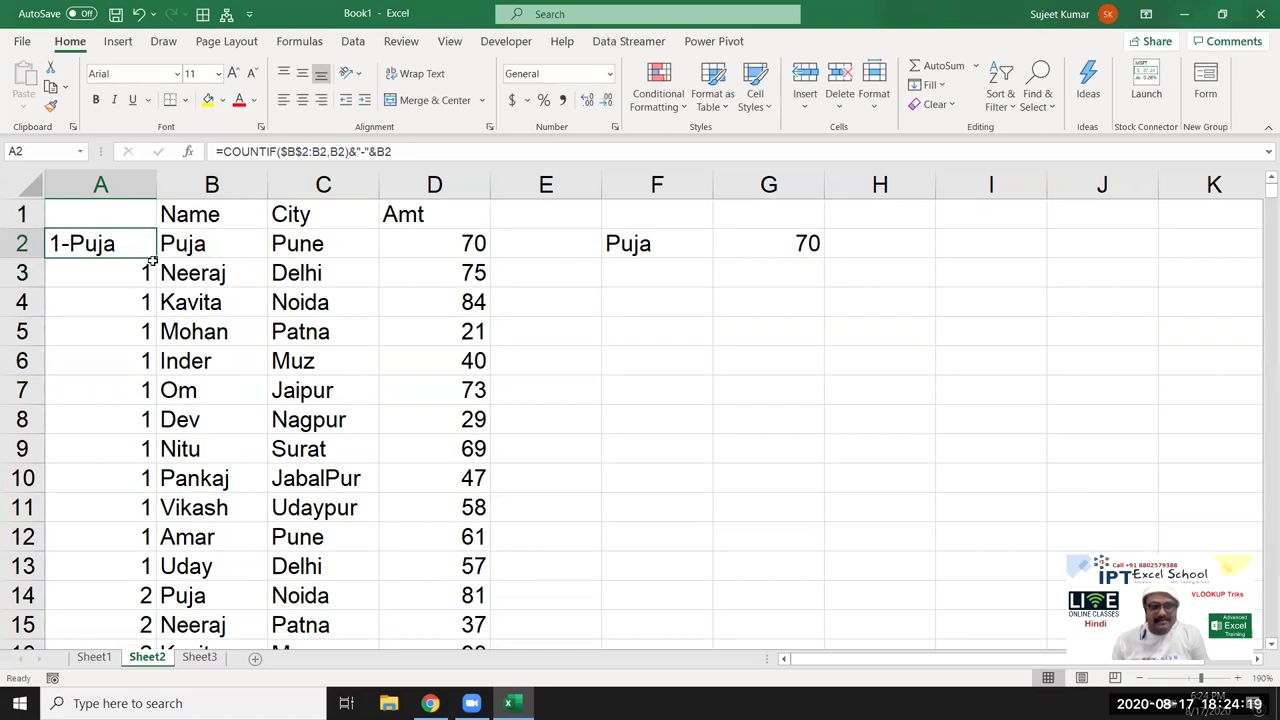
pyautogui.click(146, 264)
pyautogui.click(149, 250)
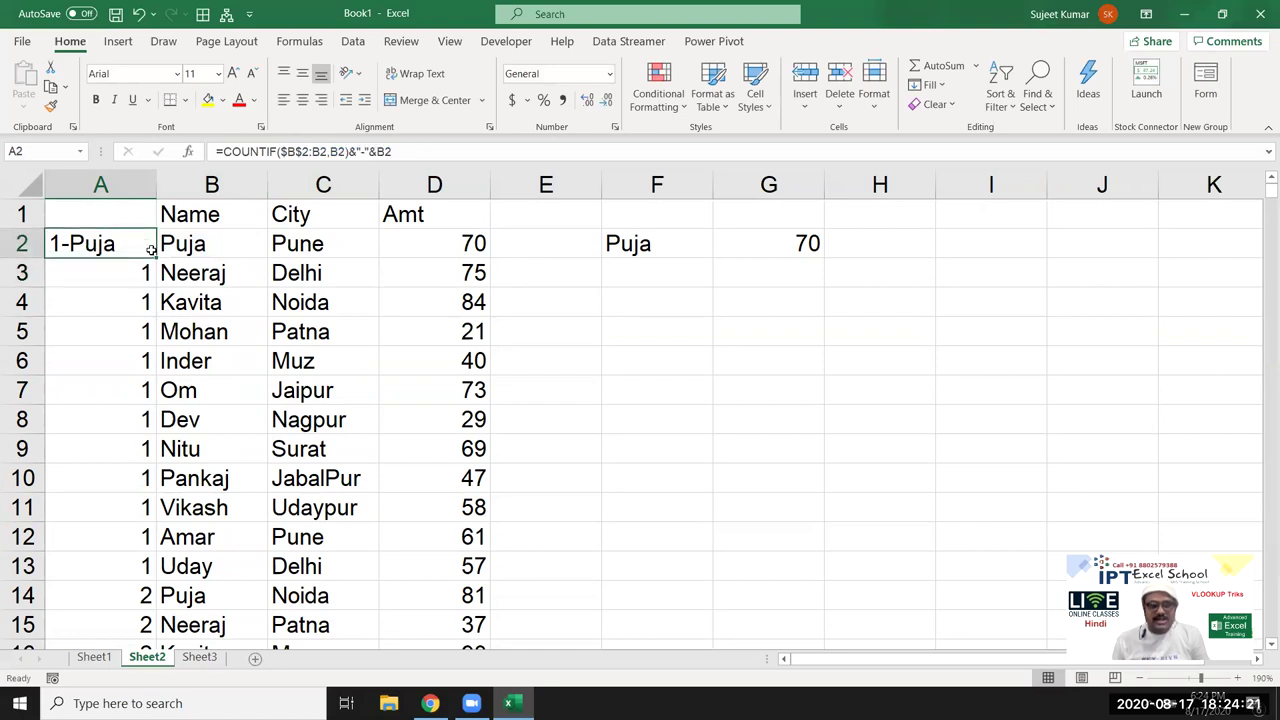
pyautogui.doubleClick(153, 258)
# Review the Puja lookup in F2:G2 and return to cell F3.
pyautogui.click(623, 265)
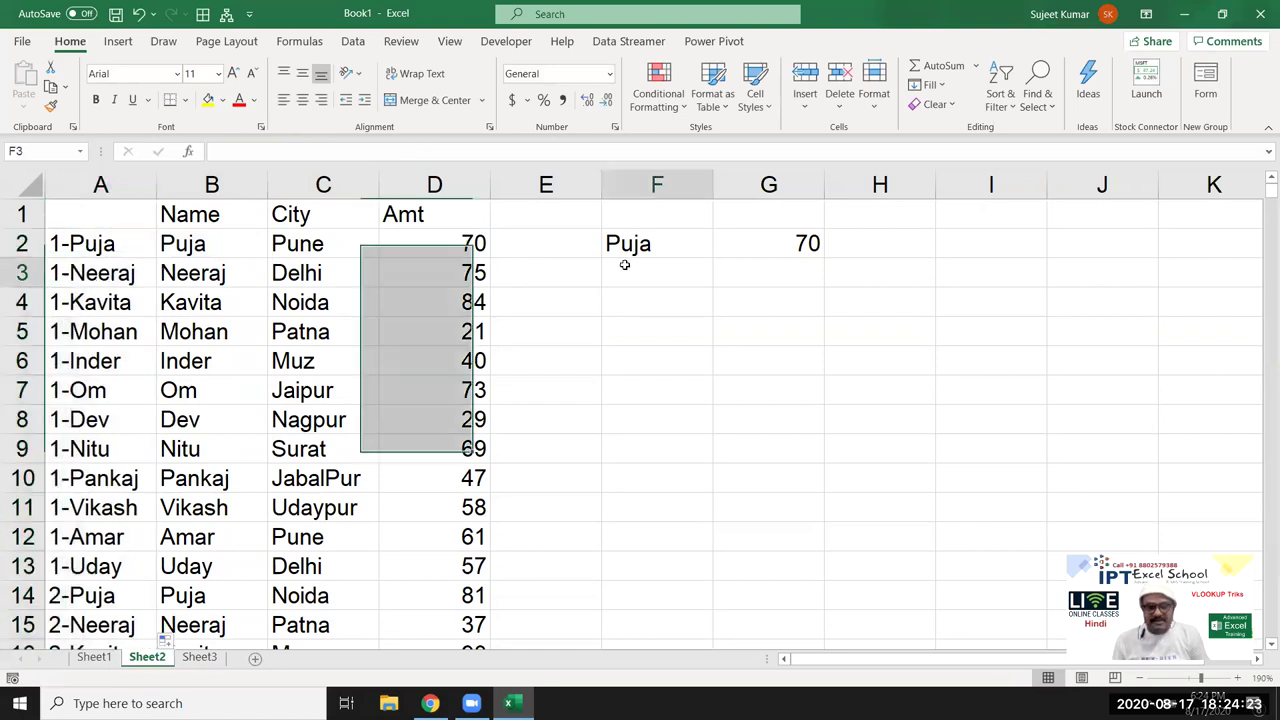
pyautogui.press('Up')
pyautogui.press('Right')
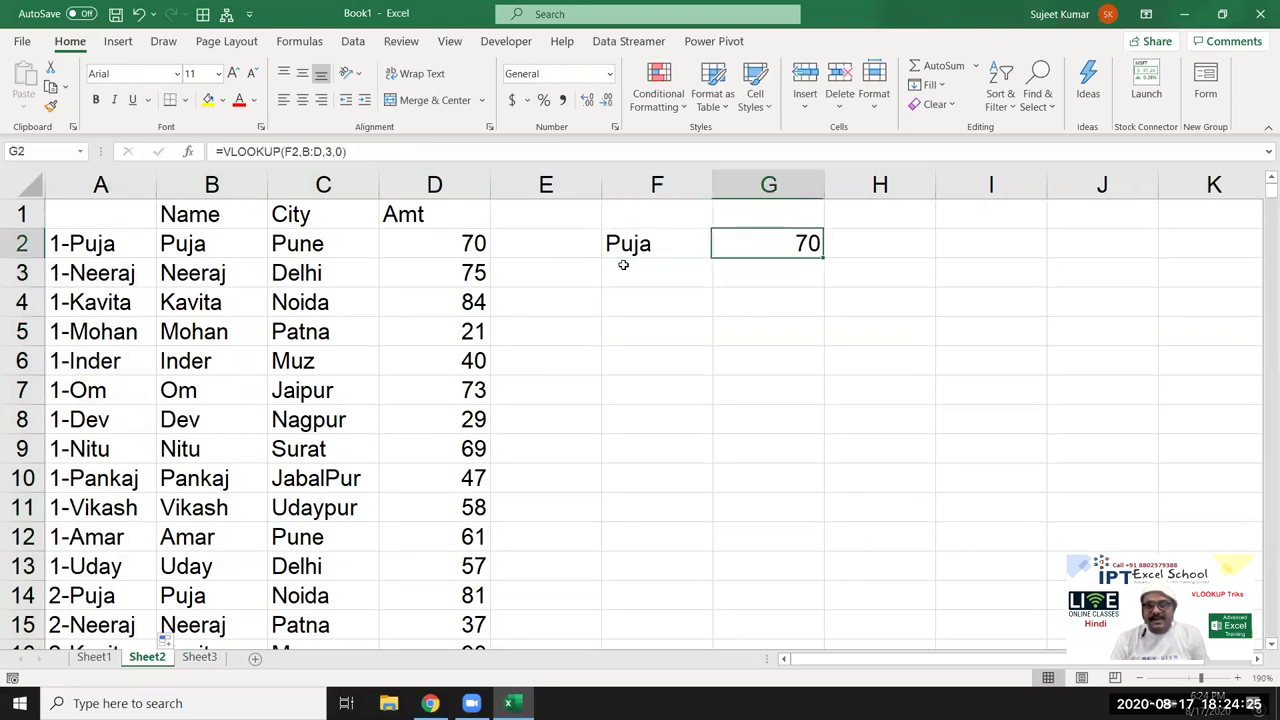
pyautogui.press('Right')
pyautogui.press('Down')
pyautogui.press('Left')
pyautogui.press('Left')
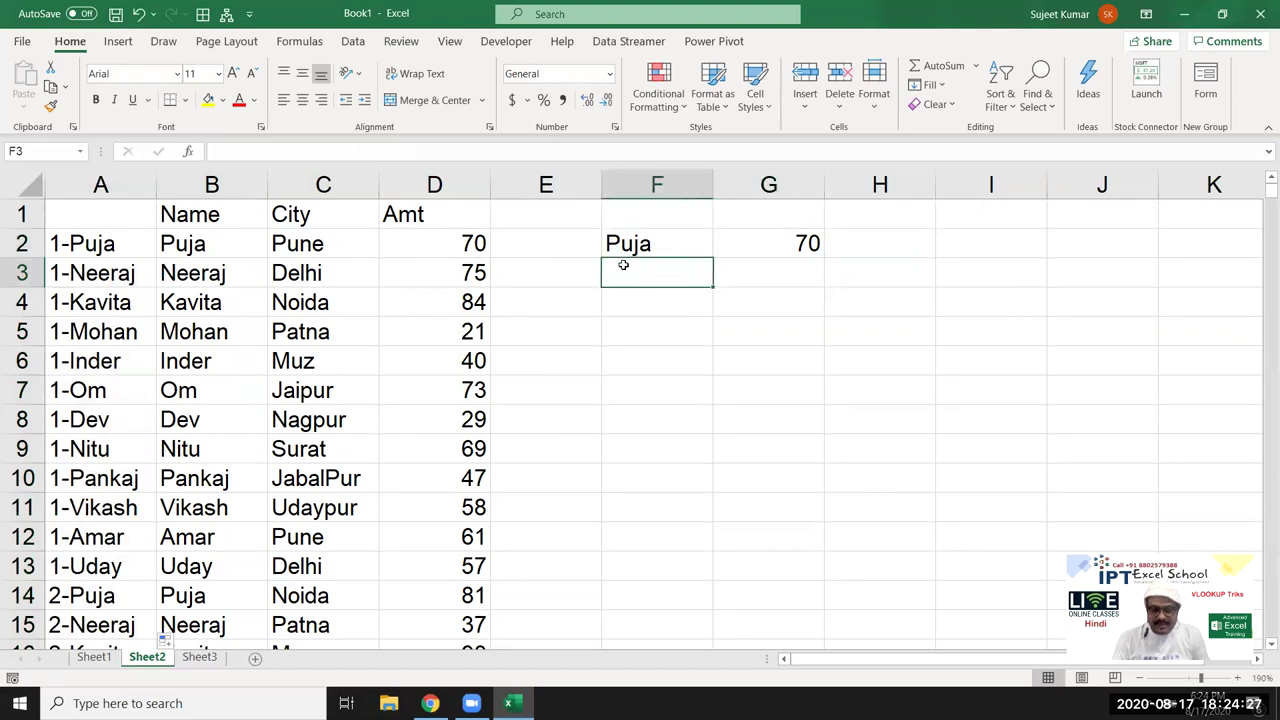
# Abandon the formula started in F3 and move to G3 instead.
pyautogui.write('=cou')
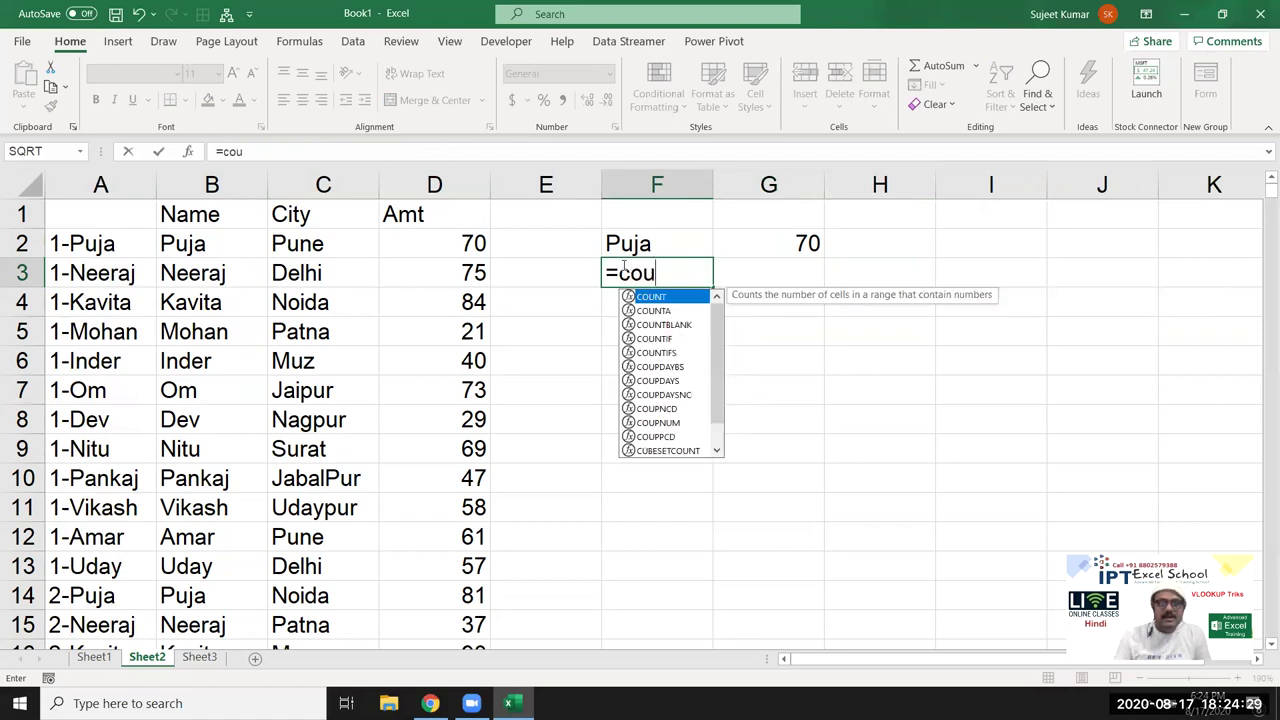
pyautogui.press('Escape')
pyautogui.press('Down')
pyautogui.press('Up')
pyautogui.press('Up')
pyautogui.press('Right')
pyautogui.press('Down')
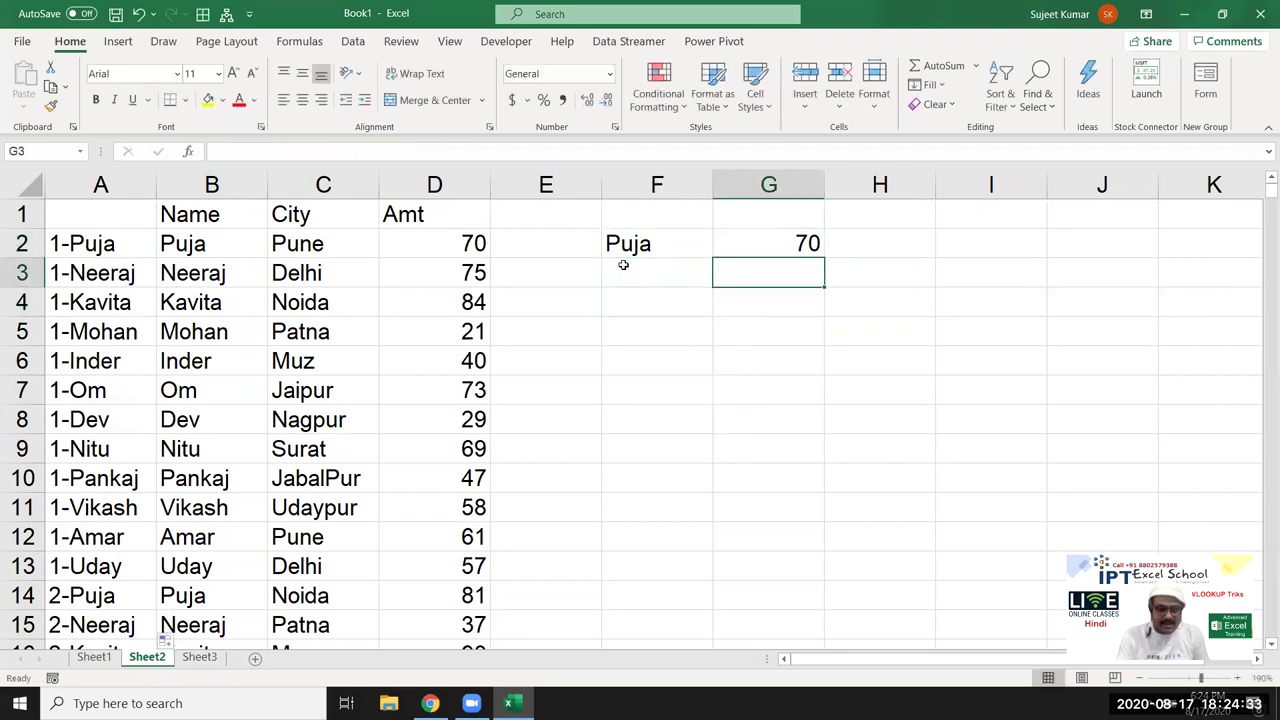
# Begin G3's VLOOKUP with a nested COUNTIF counting F2's name in column B.
pyautogui.write('=vl')
pyautogui.press('Tab')
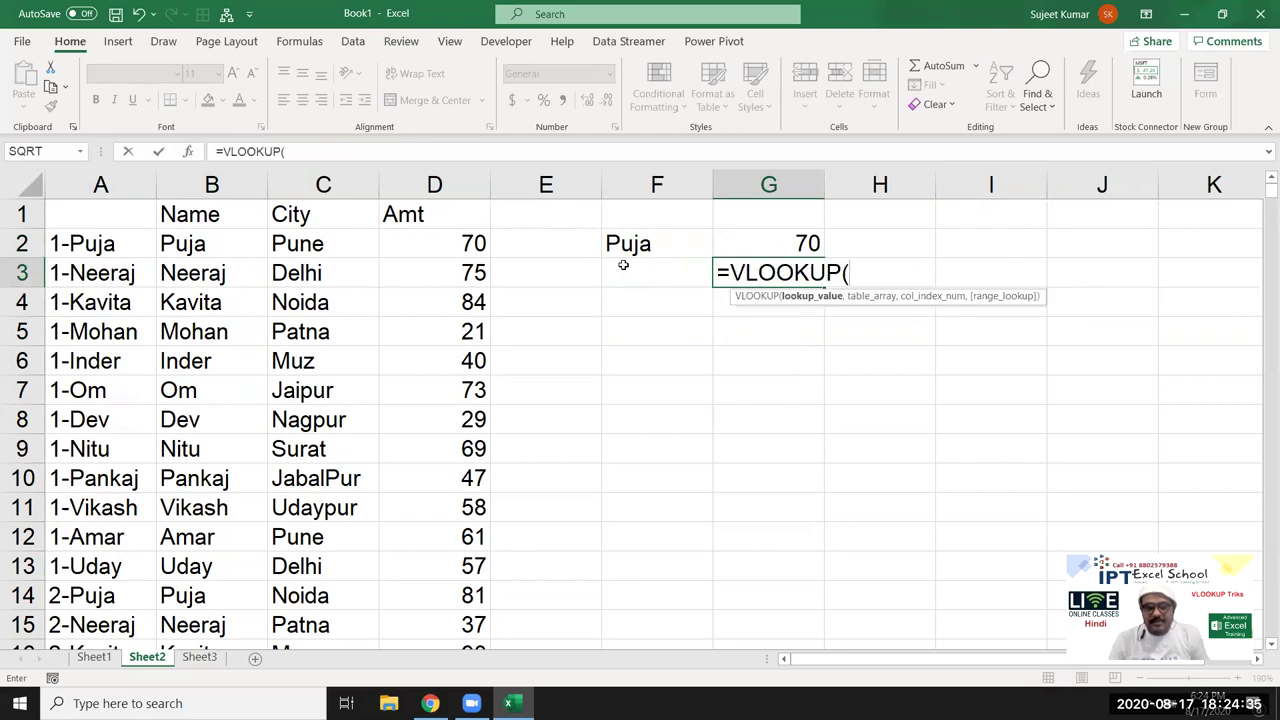
pyautogui.write('coy')
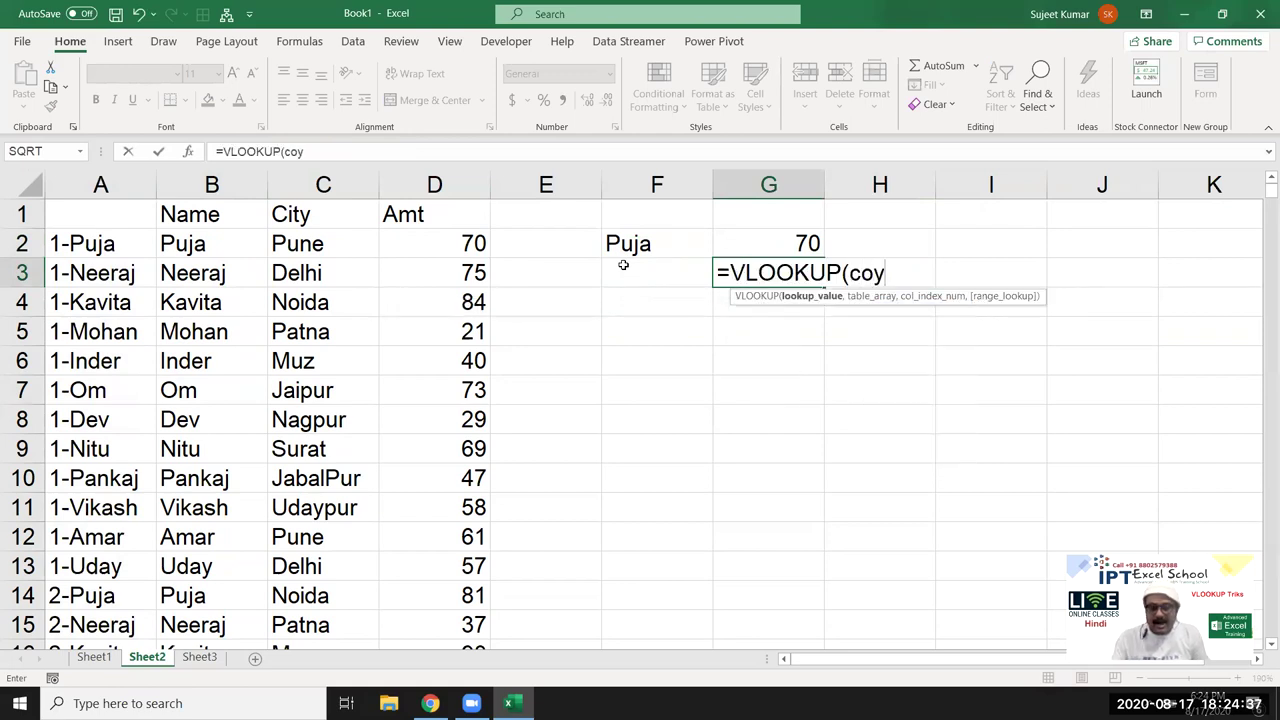
pyautogui.press('BackSpace')
pyautogui.write('u')
pyautogui.press('Down')
pyautogui.press('Down')
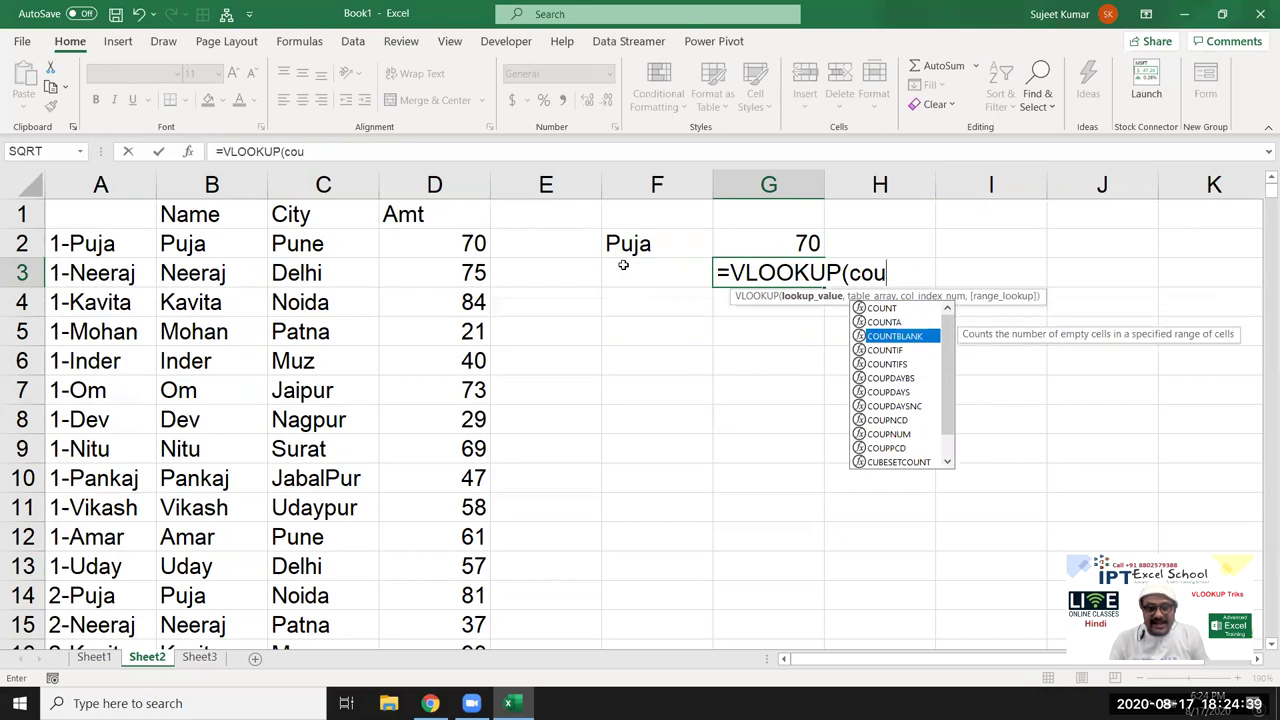
pyautogui.press('Down')
pyautogui.press('Tab')
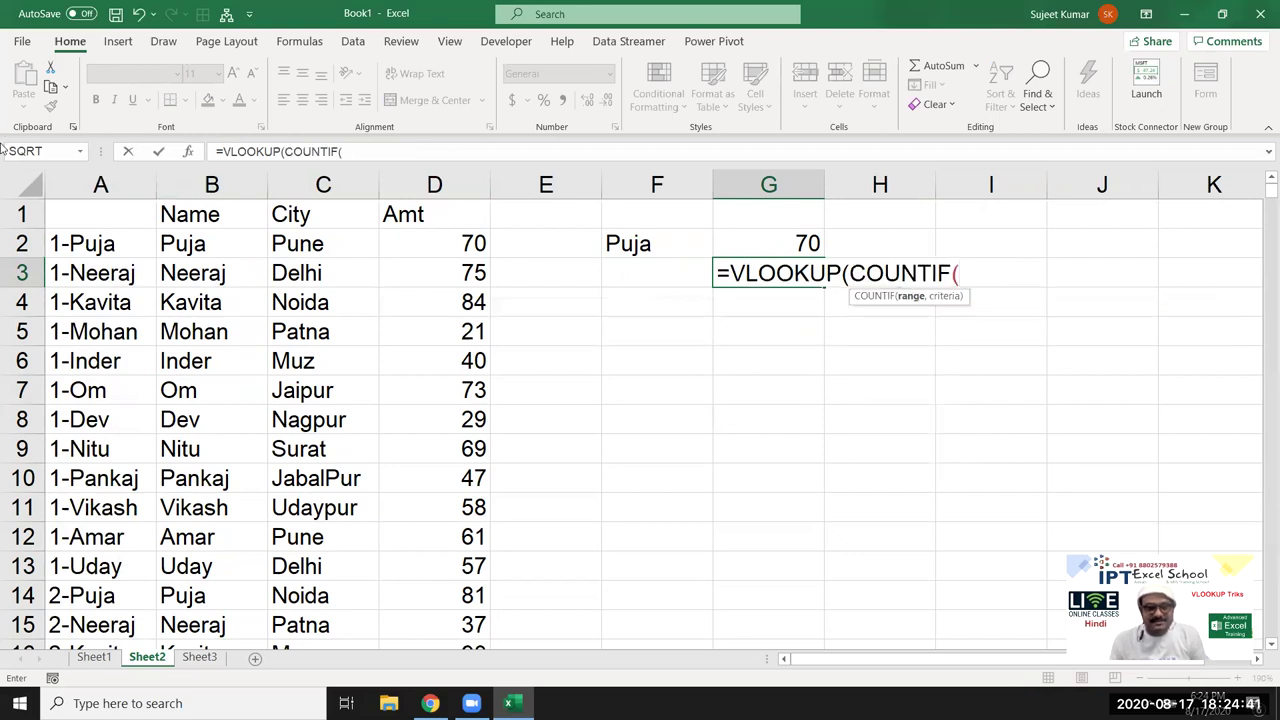
pyautogui.click(197, 183)
pyautogui.write(',')
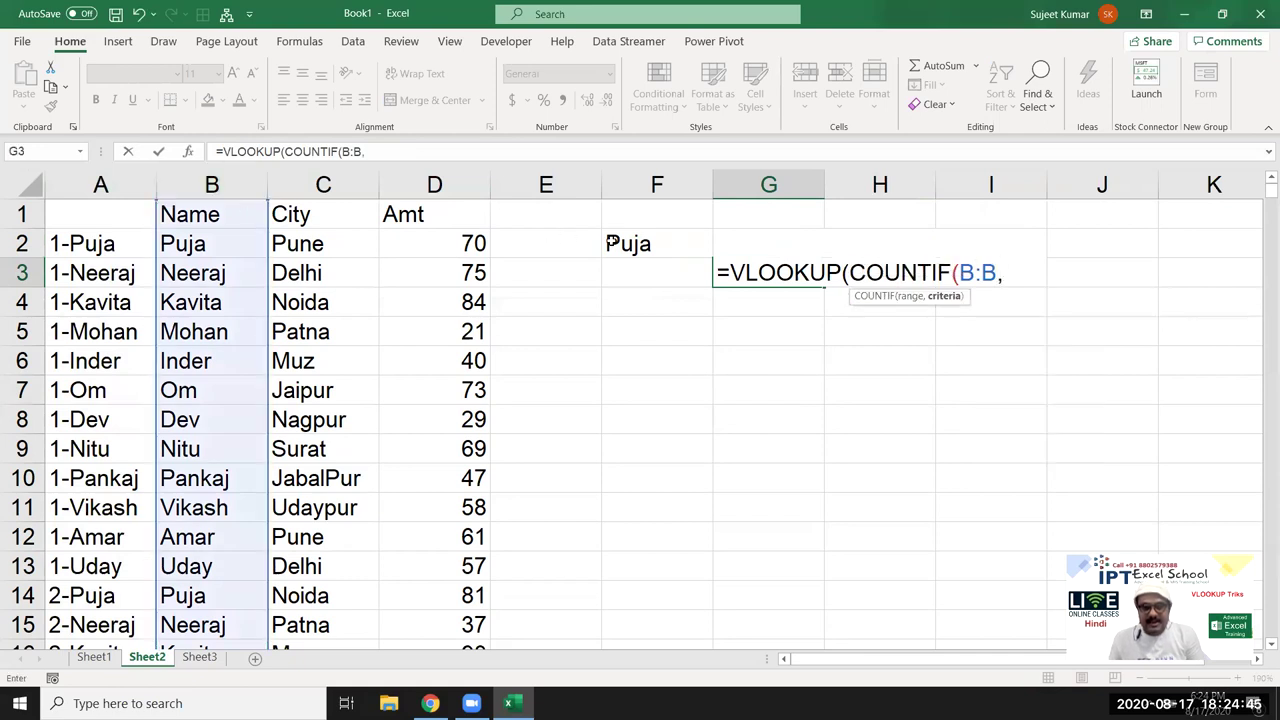
pyautogui.click(625, 244)
# Complete the key with &"-"&F2 and look it up in A:D, column 4, exact match.
pyautogui.write(')(')
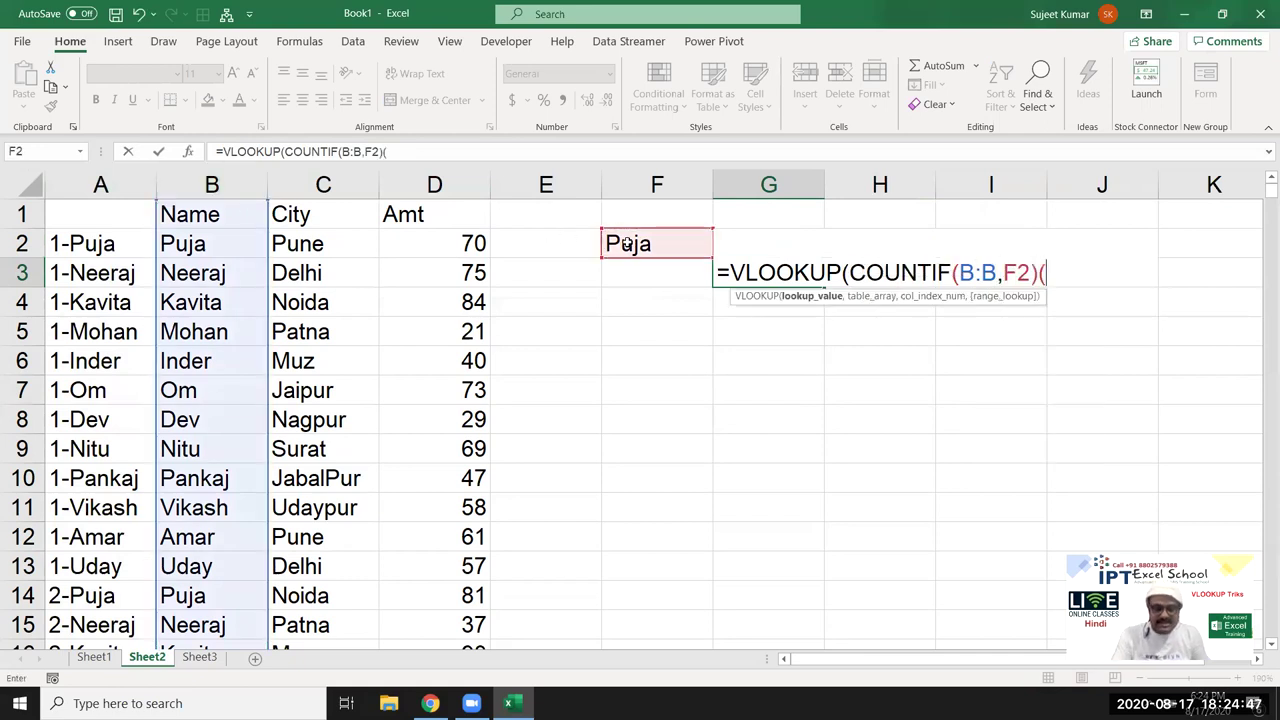
pyautogui.press('BackSpace')
pyautogui.write('&"-"&')
pyautogui.press('Up')
pyautogui.press('Left')
pyautogui.write(',')
pyautogui.click(132, 186)
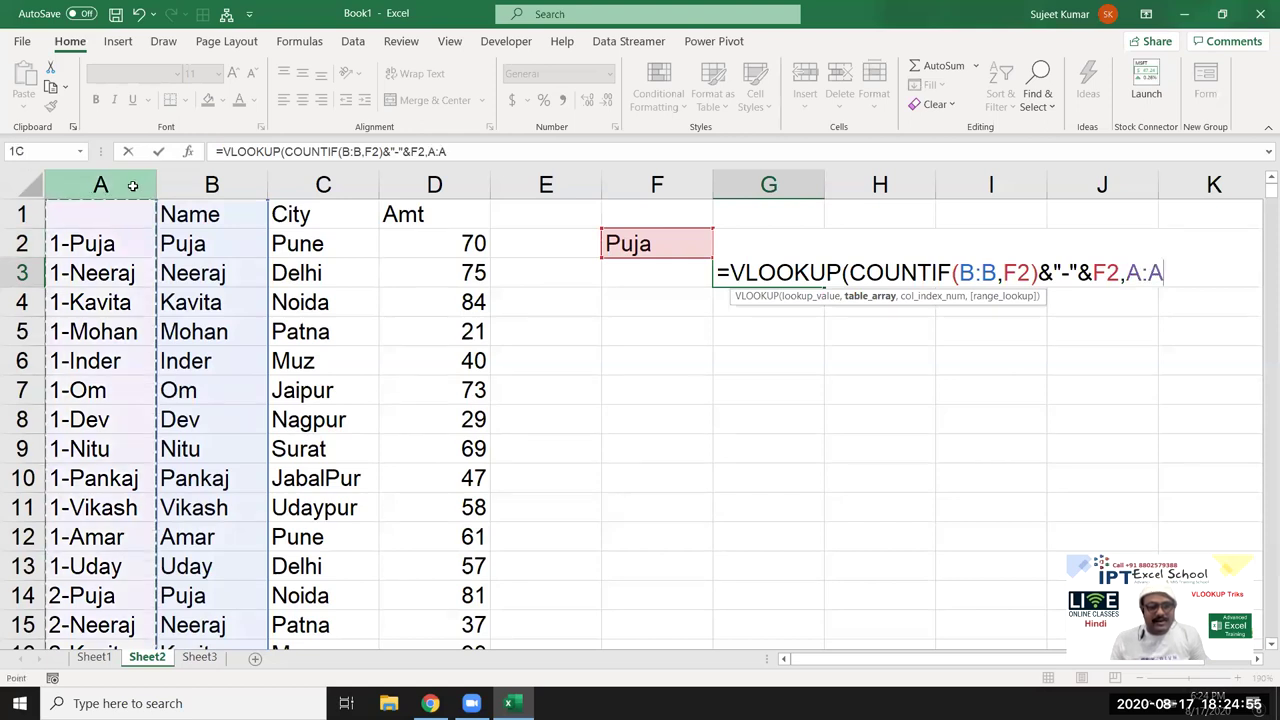
pyautogui.moveTo(132, 186); pyautogui.dragTo(420, 200)
pyautogui.write(',4,0')
pyautogui.press('Return')
pyautogui.press('Return')
# Change Puja's last amount in D458 from 14 to 65.
pyautogui.press('Up')
pyautogui.click(172, 279)
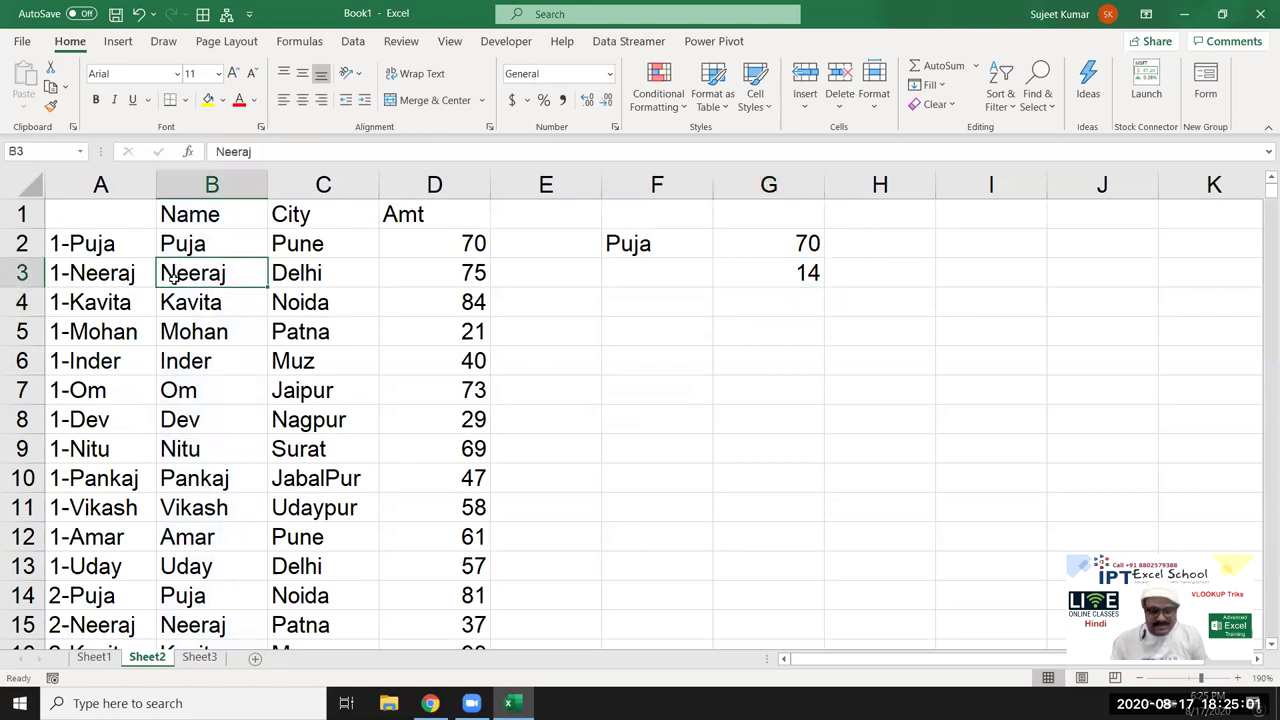
pyautogui.hotkey('ctrl', 'Down')
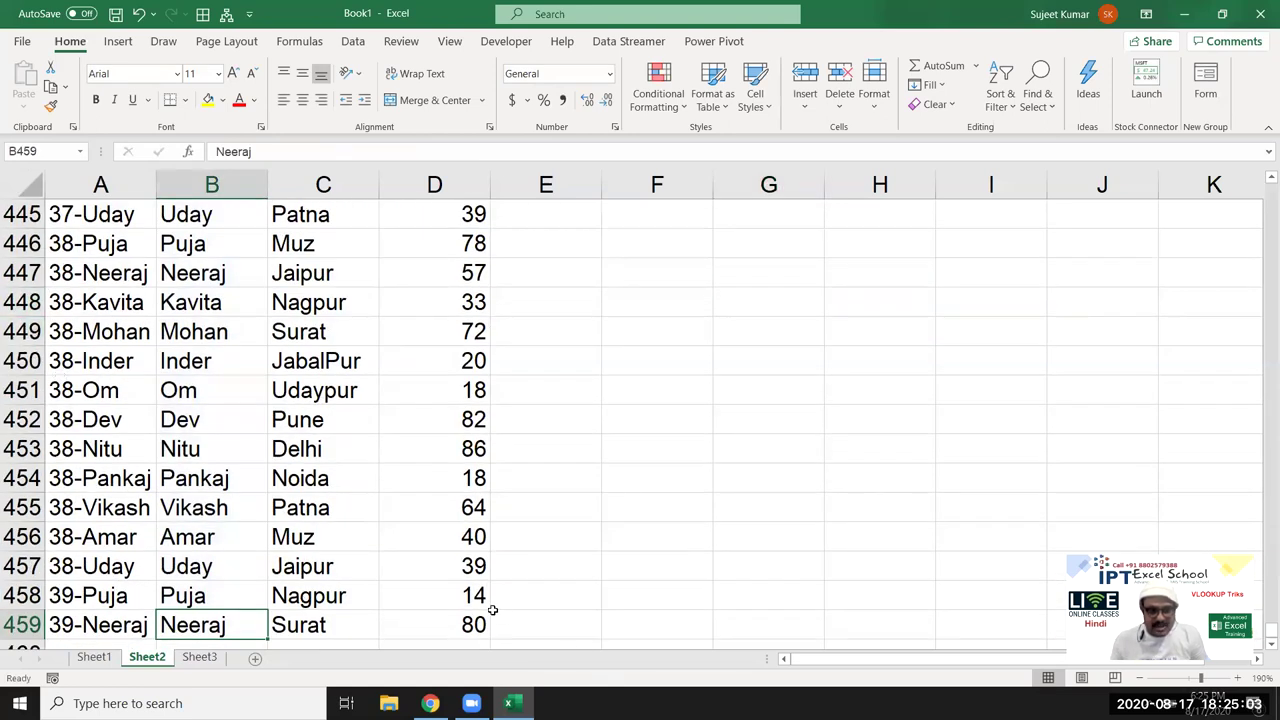
pyautogui.click(470, 596)
pyautogui.write('65')
pyautogui.press('Return')
# Return to G3 and recommit its formula unchanged, now showing 65.
pyautogui.hotkey('ctrl', 'Up')
pyautogui.press('Down')
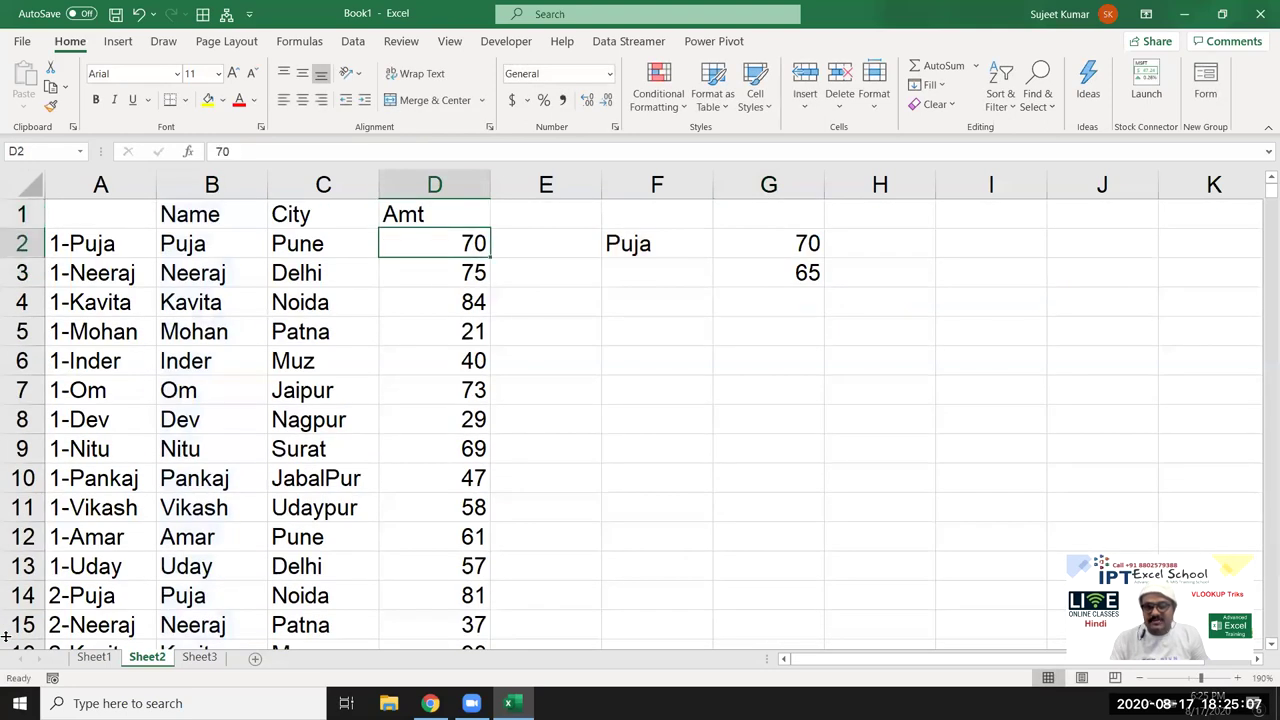
pyautogui.press('Right')
pyautogui.press('Right')
pyautogui.press('Right')
pyautogui.press('Down')
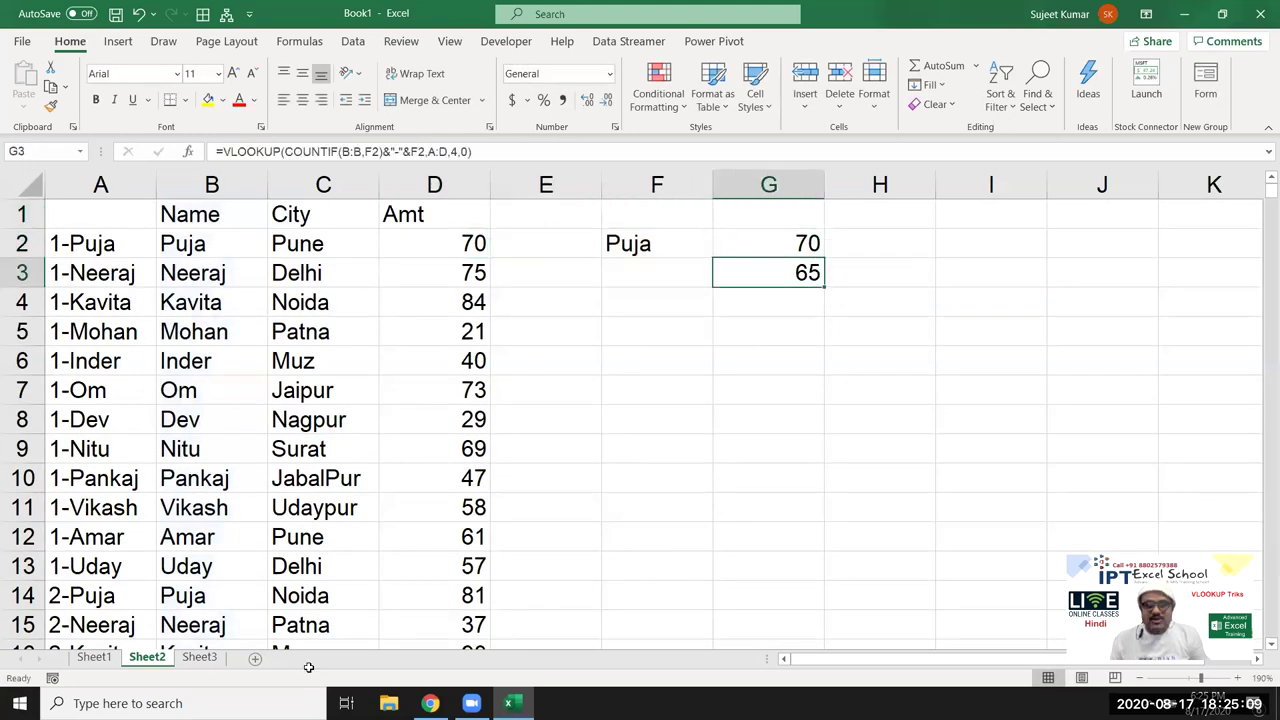
pyautogui.doubleClick(757, 272)
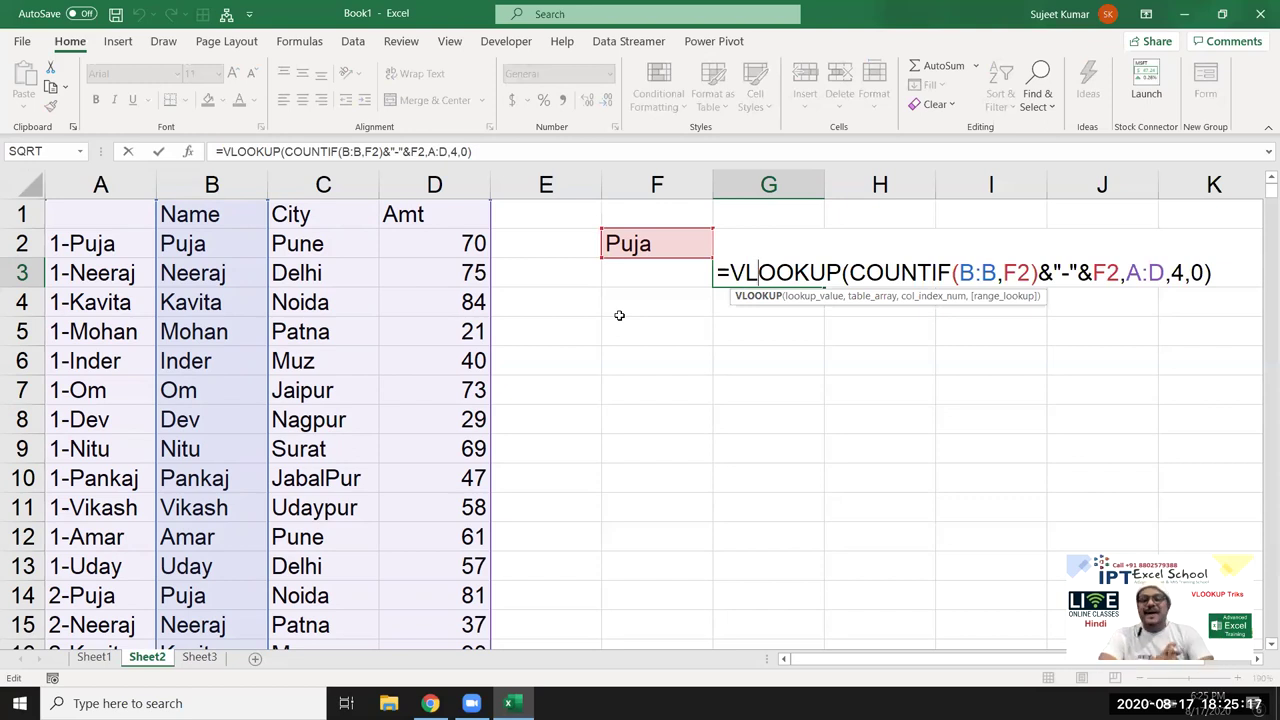
pyautogui.hotkey('ctrl', 'Return')
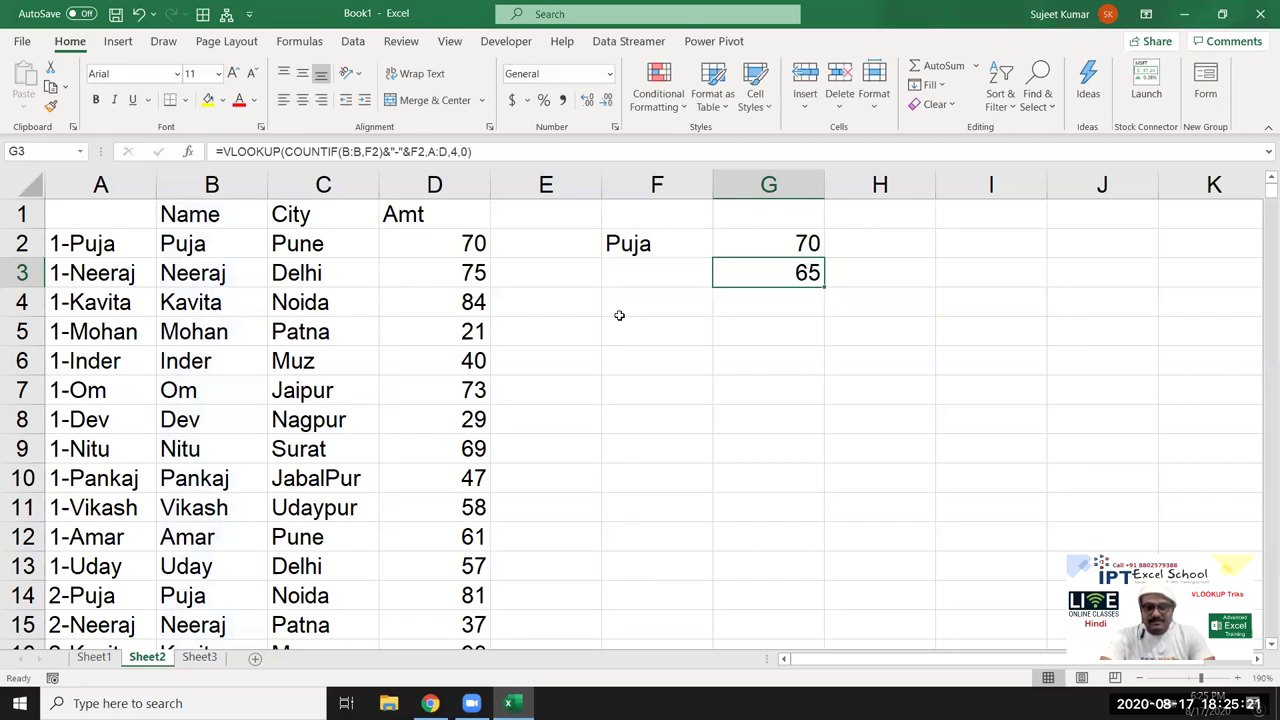
# Evaluate G3 via Formulas > Evaluate Formula, stepping through 39-Puja to result 65.
pyautogui.click(300, 41)
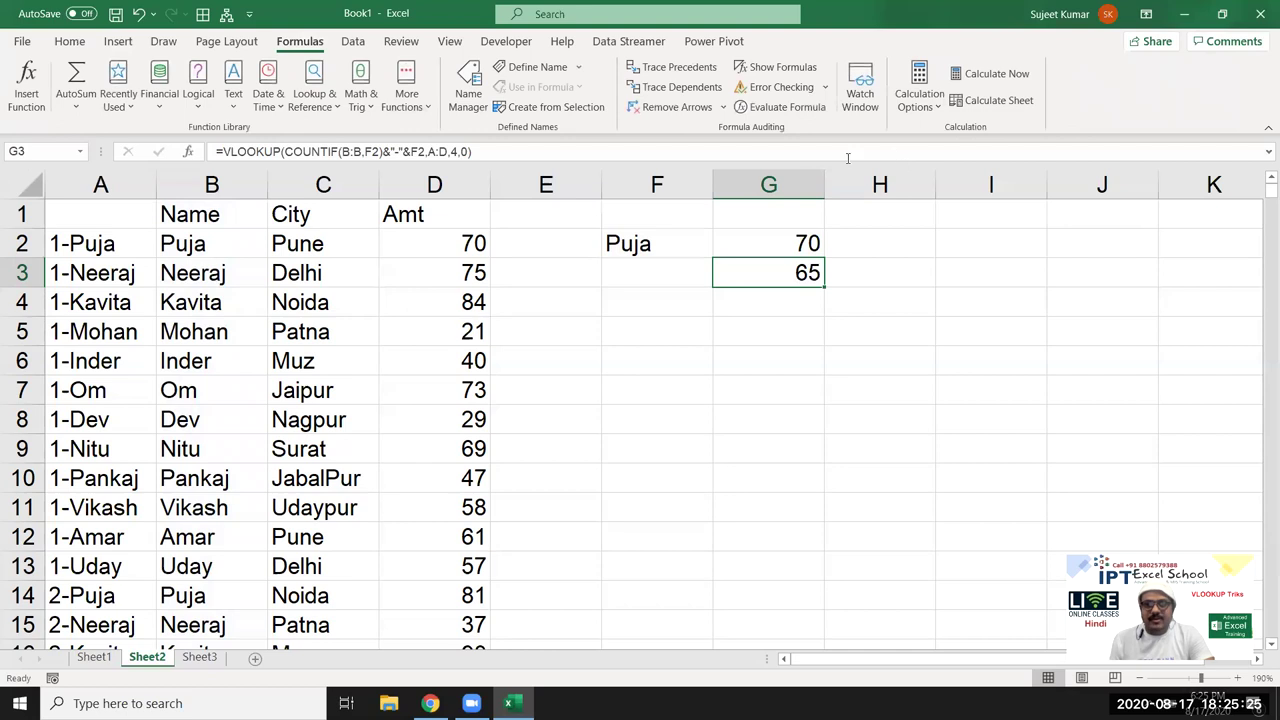
pyautogui.click(790, 110)
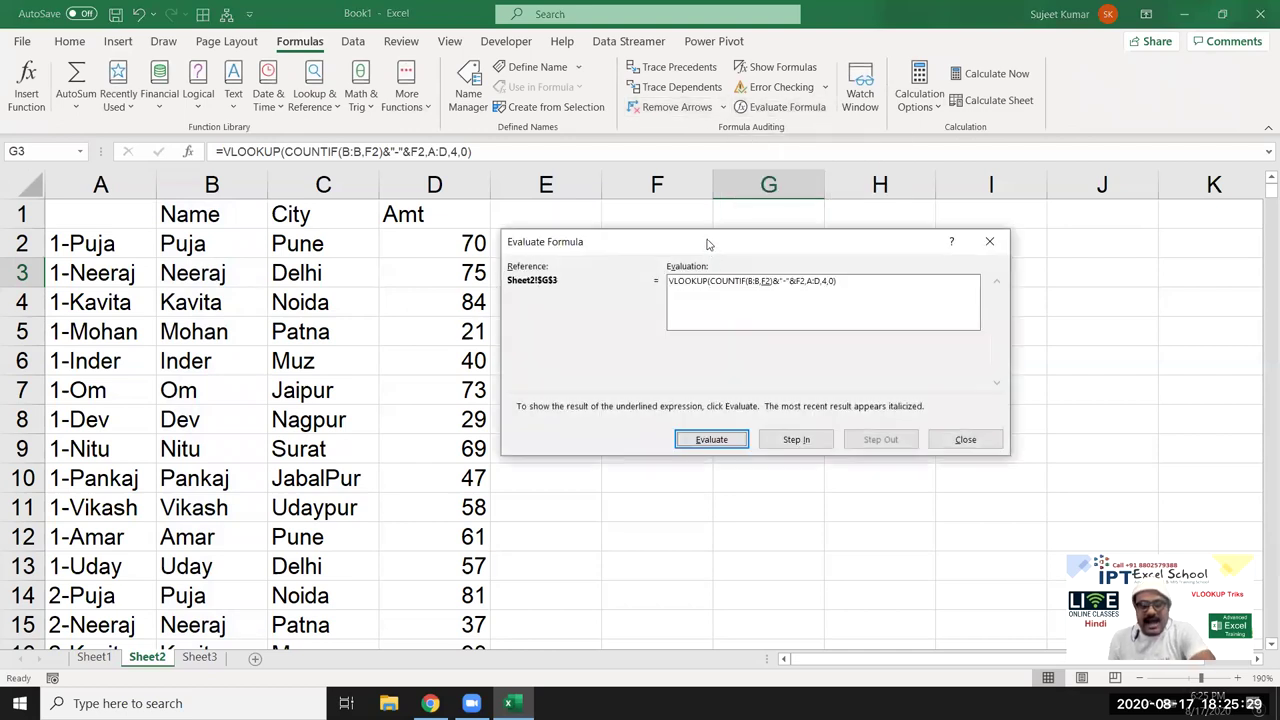
pyautogui.moveTo(700, 262); pyautogui.dragTo(685, 367)
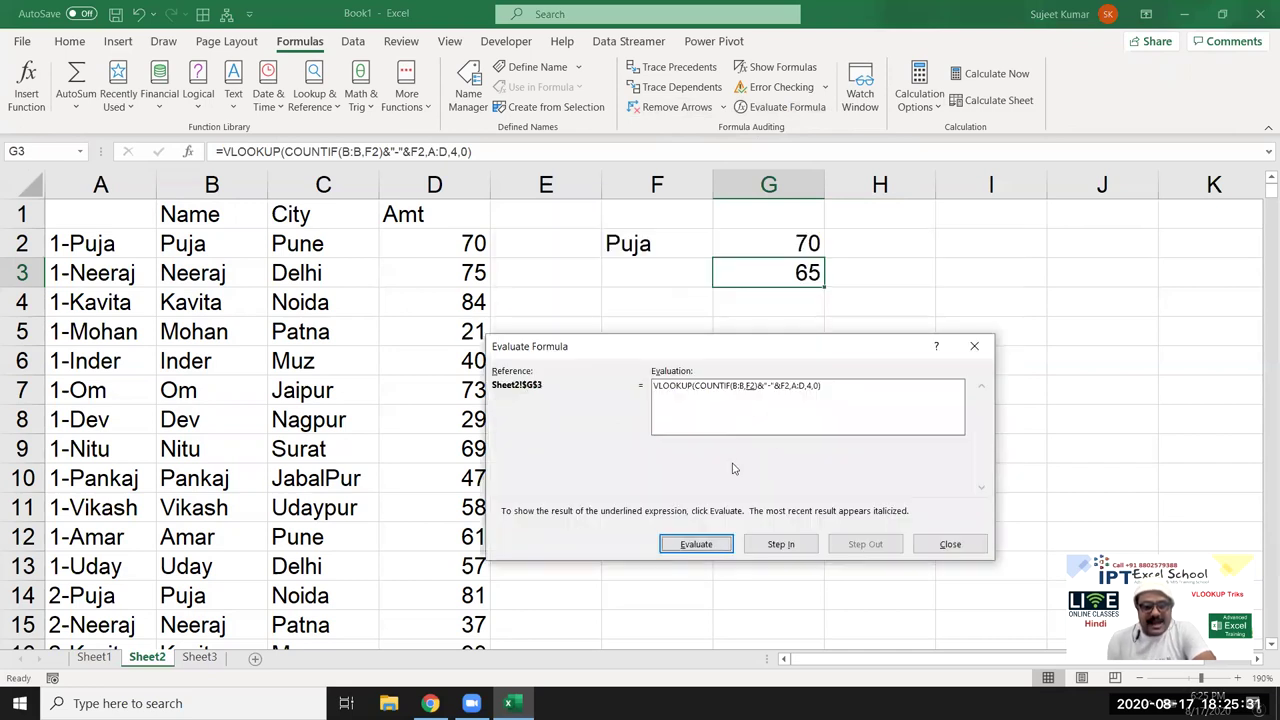
pyautogui.click(713, 548)
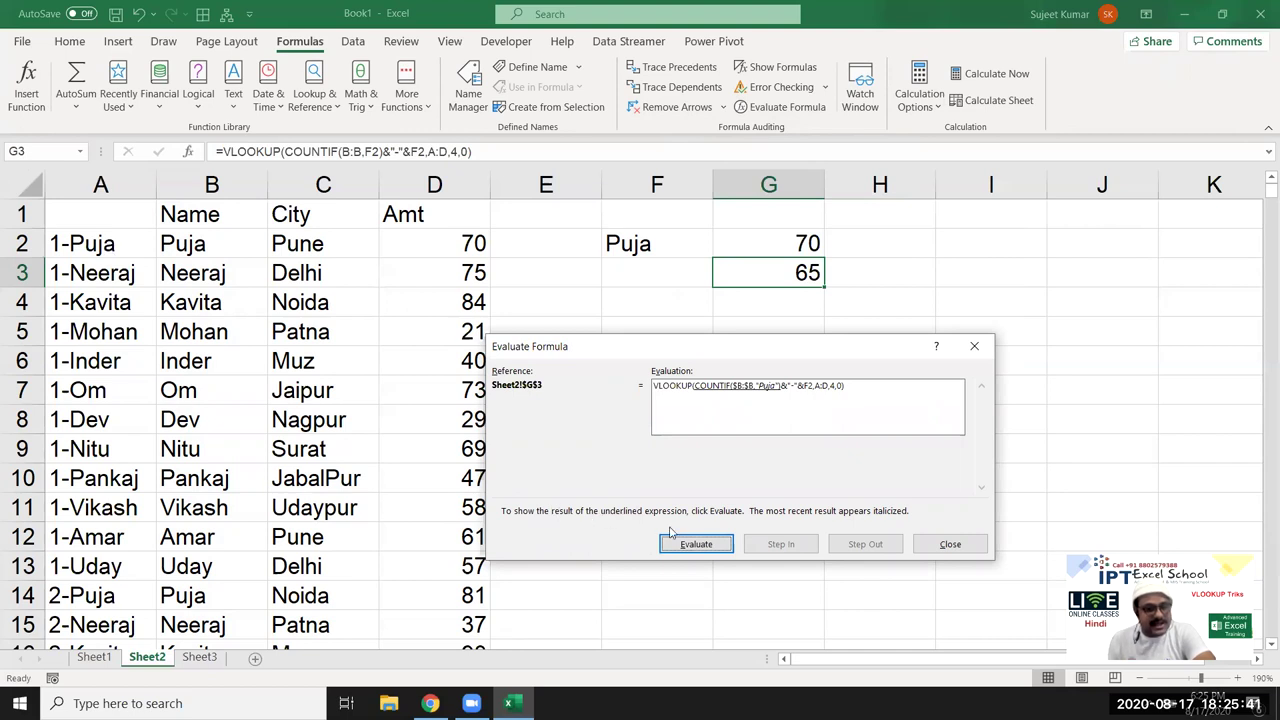
pyautogui.click(703, 545)
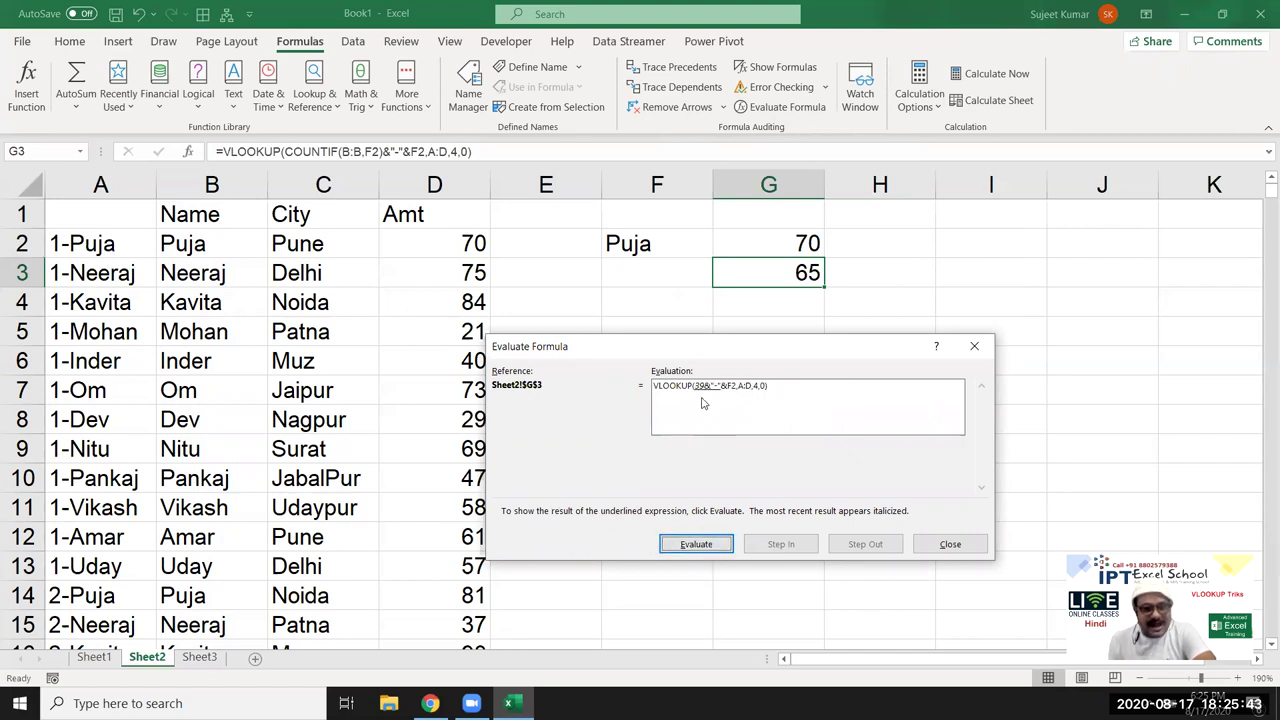
pyautogui.click(705, 545)
pyautogui.click(705, 545)
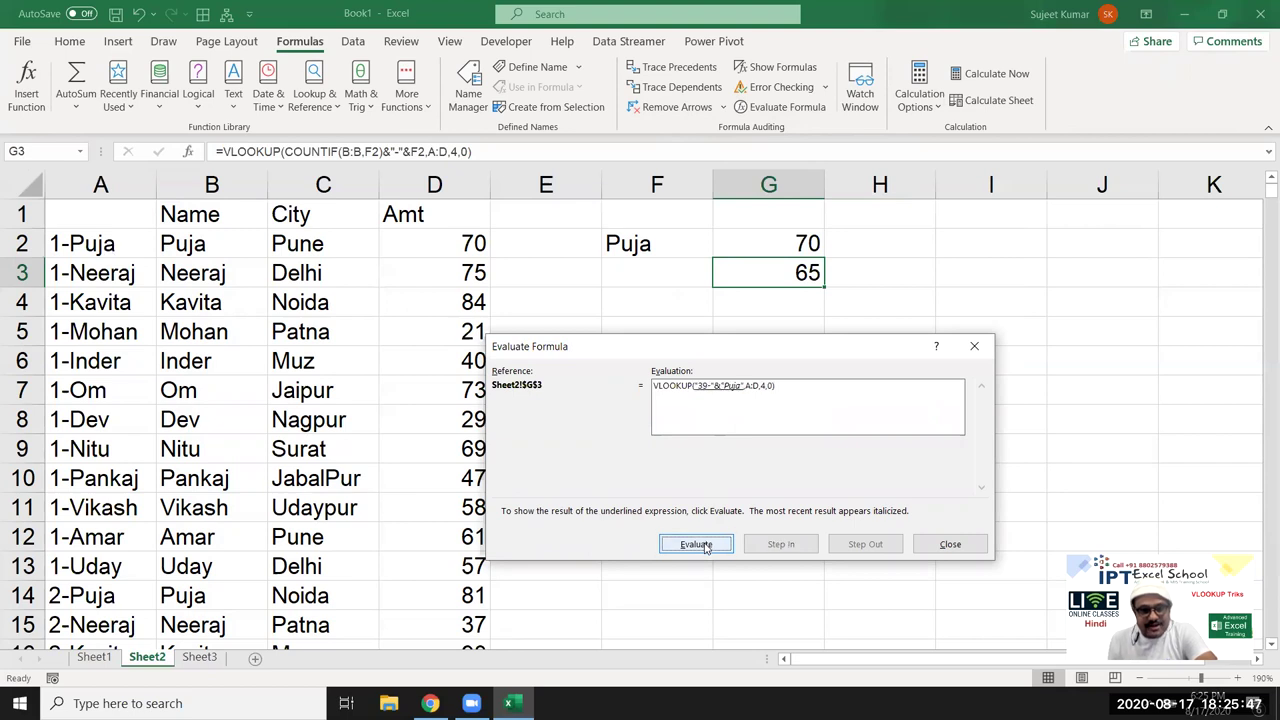
pyautogui.click(705, 546)
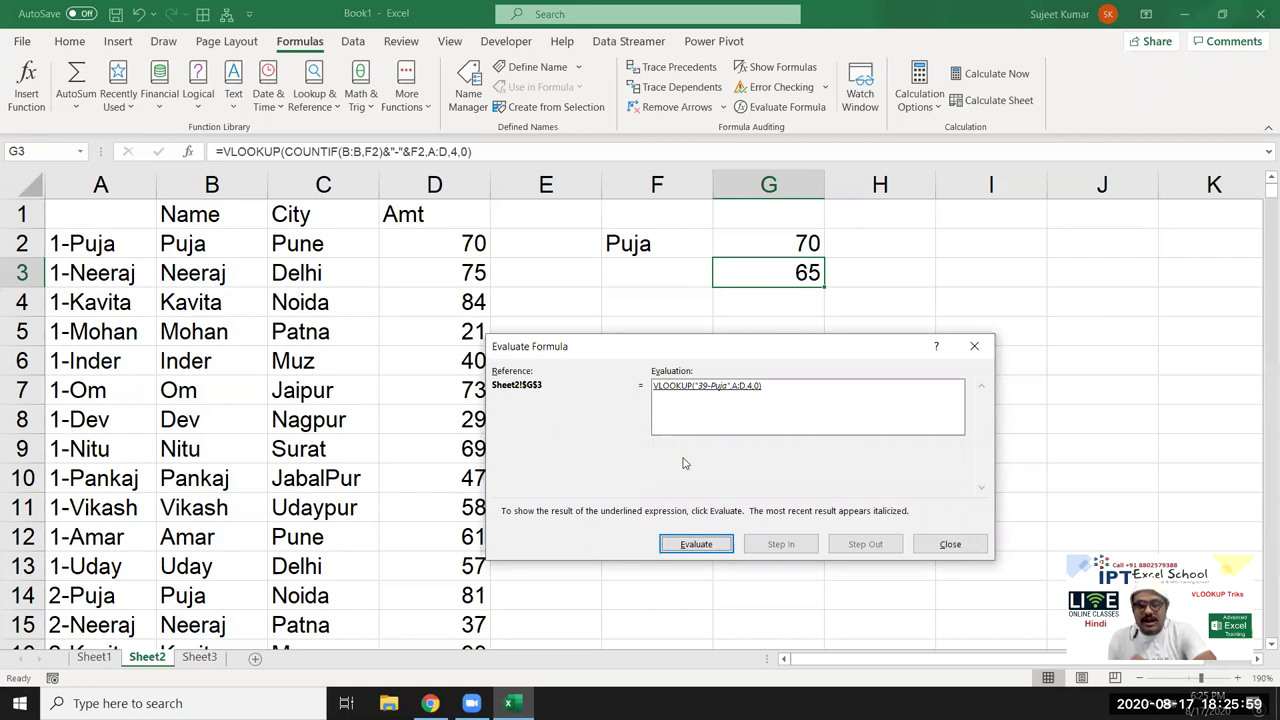
pyautogui.click(694, 547)
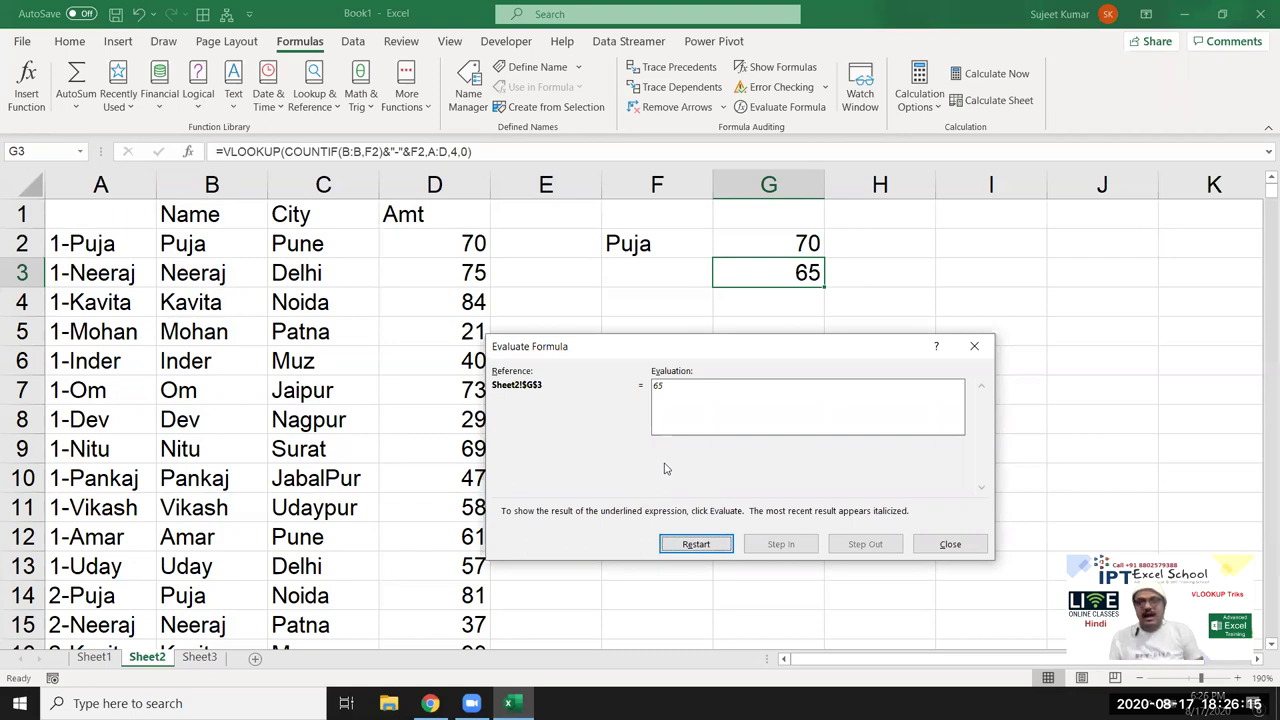
pyautogui.press('Escape')
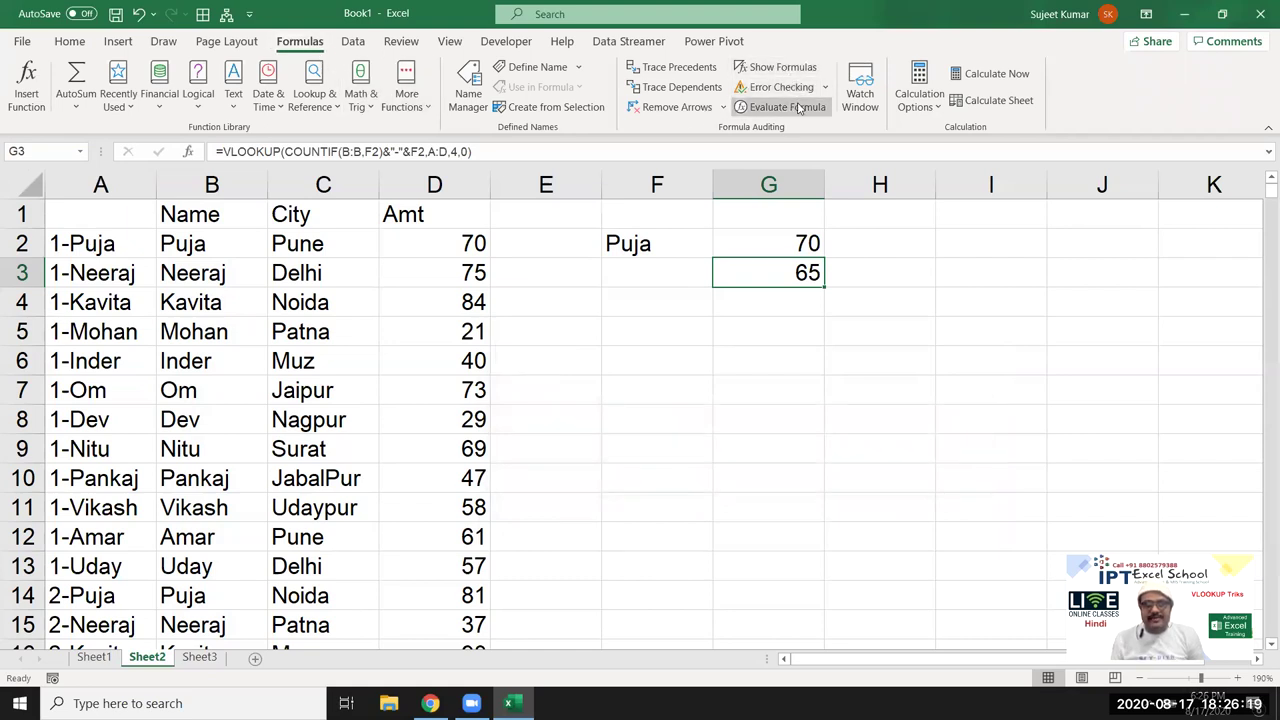
# Re-run the G3 evaluation with F2:G3 visible, again reaching 39-Puja and 65.
pyautogui.click(796, 108)
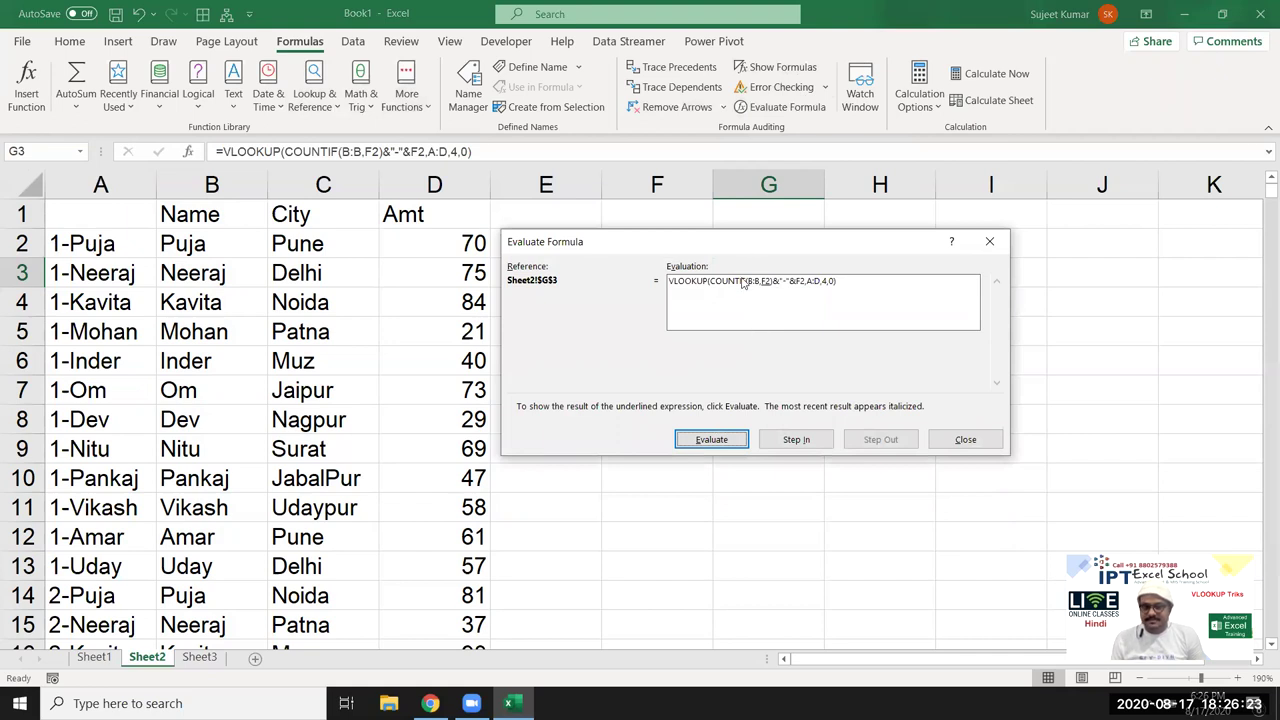
pyautogui.moveTo(747, 252); pyautogui.dragTo(743, 322)
pyautogui.click(706, 512)
pyautogui.click(706, 512)
pyautogui.click(706, 512)
pyautogui.click(706, 512)
pyautogui.click(706, 512)
pyautogui.click(706, 512)
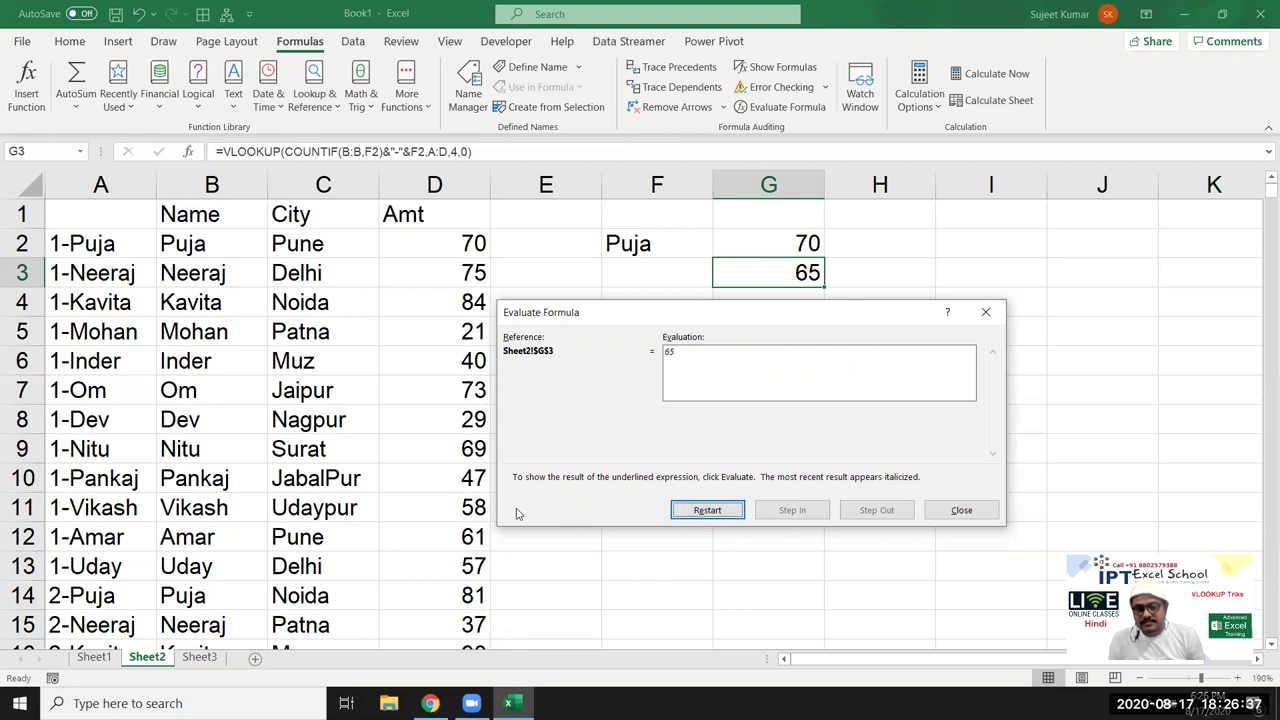
pyautogui.press('Escape')
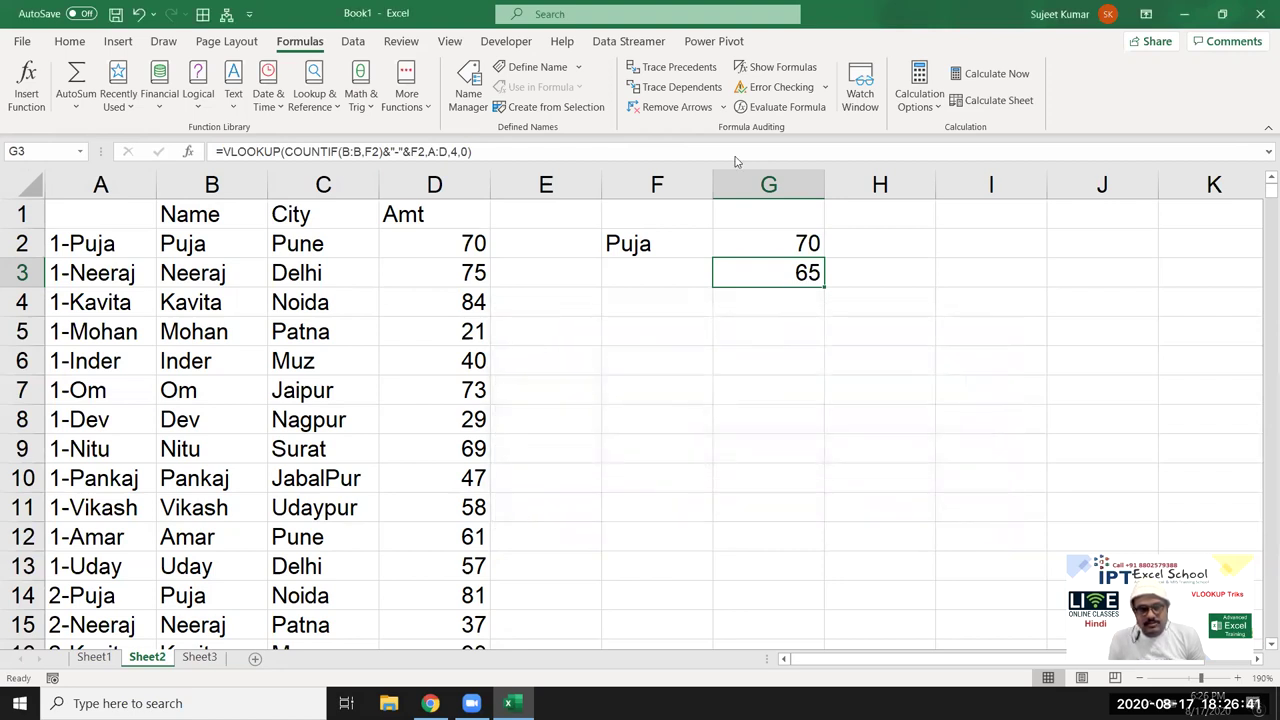
# Evaluate G3 a third time beside Puja, 70, 65 and close the evaluation window.
pyautogui.click(774, 108)
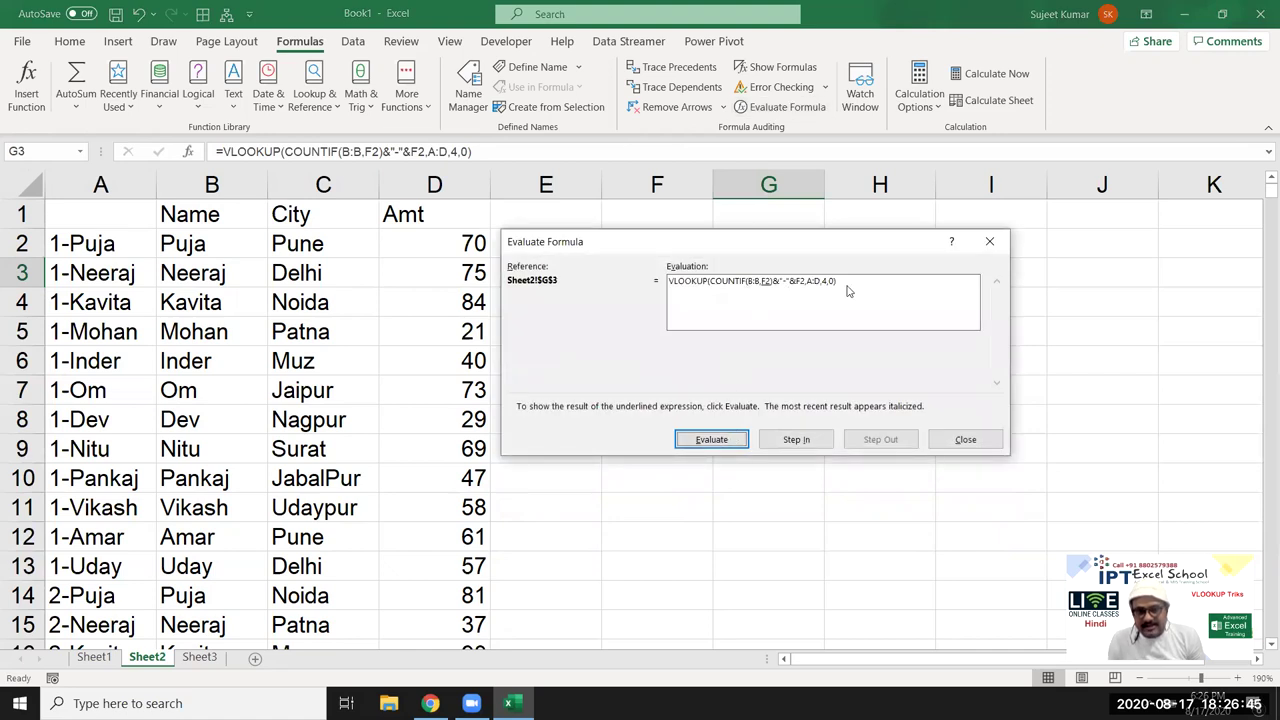
pyautogui.click(697, 445)
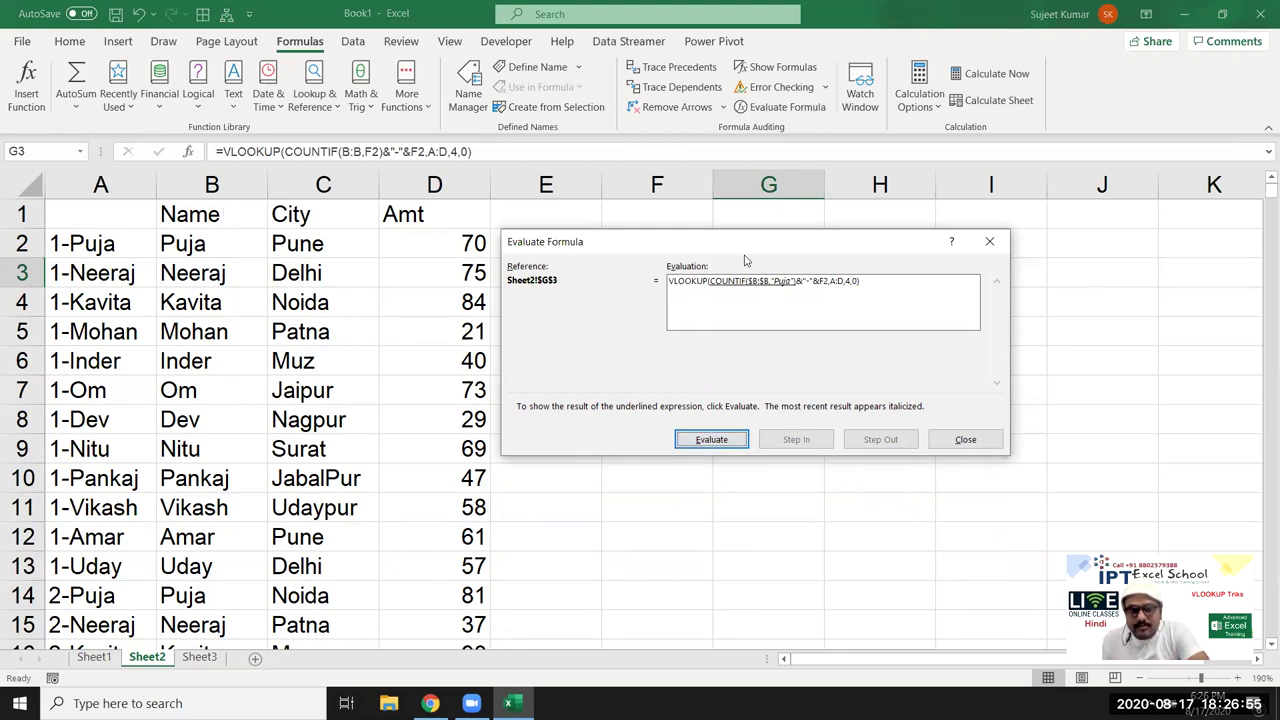
pyautogui.moveTo(744, 248); pyautogui.dragTo(739, 301)
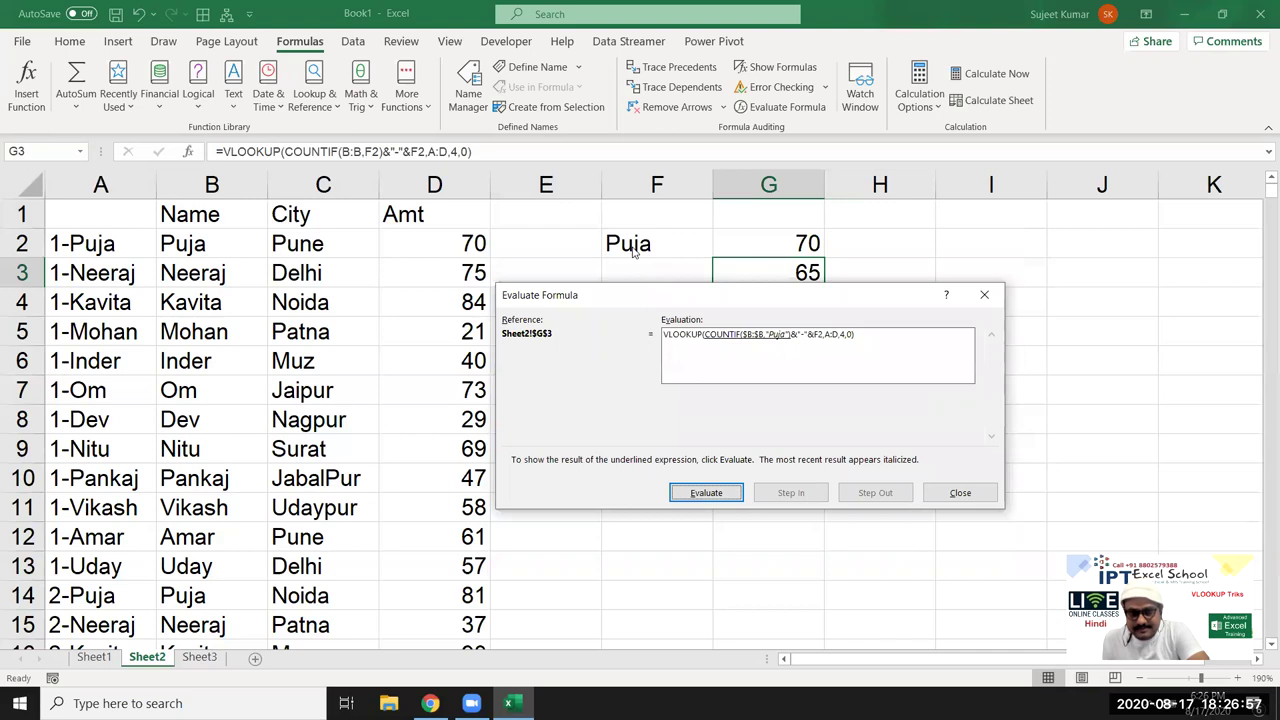
pyautogui.click(706, 495)
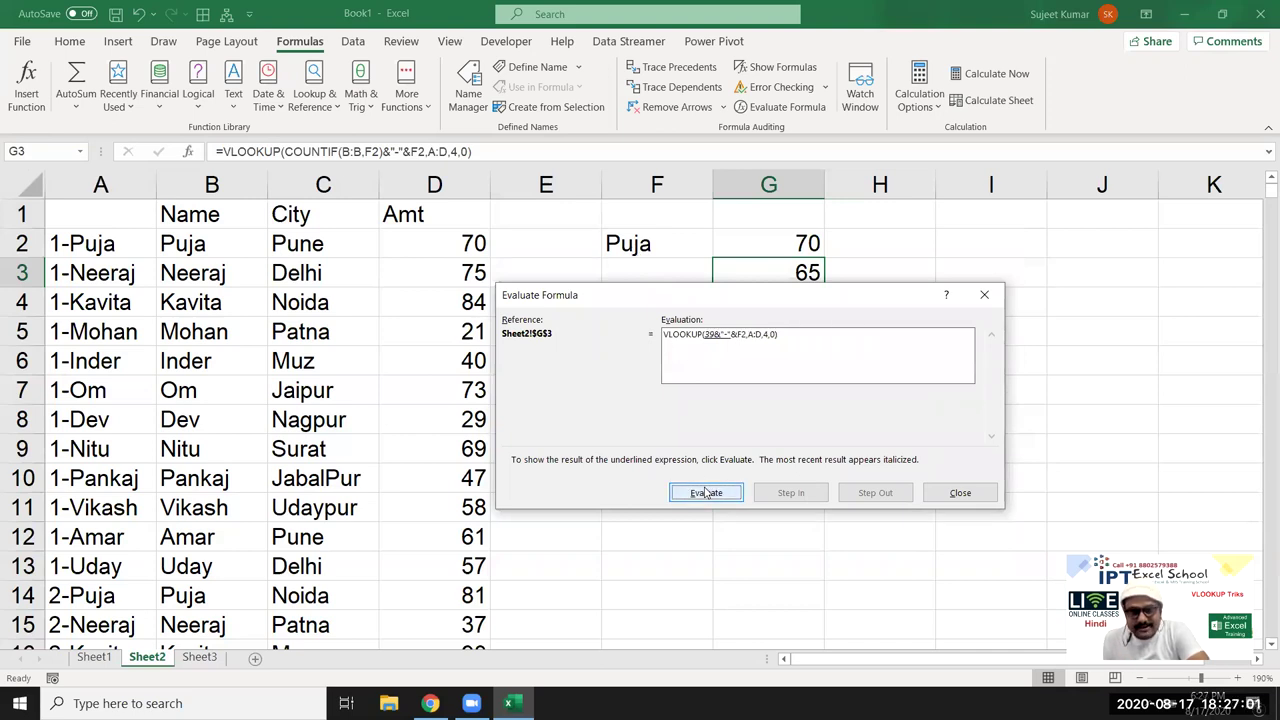
pyautogui.click(706, 493)
pyautogui.click(720, 495)
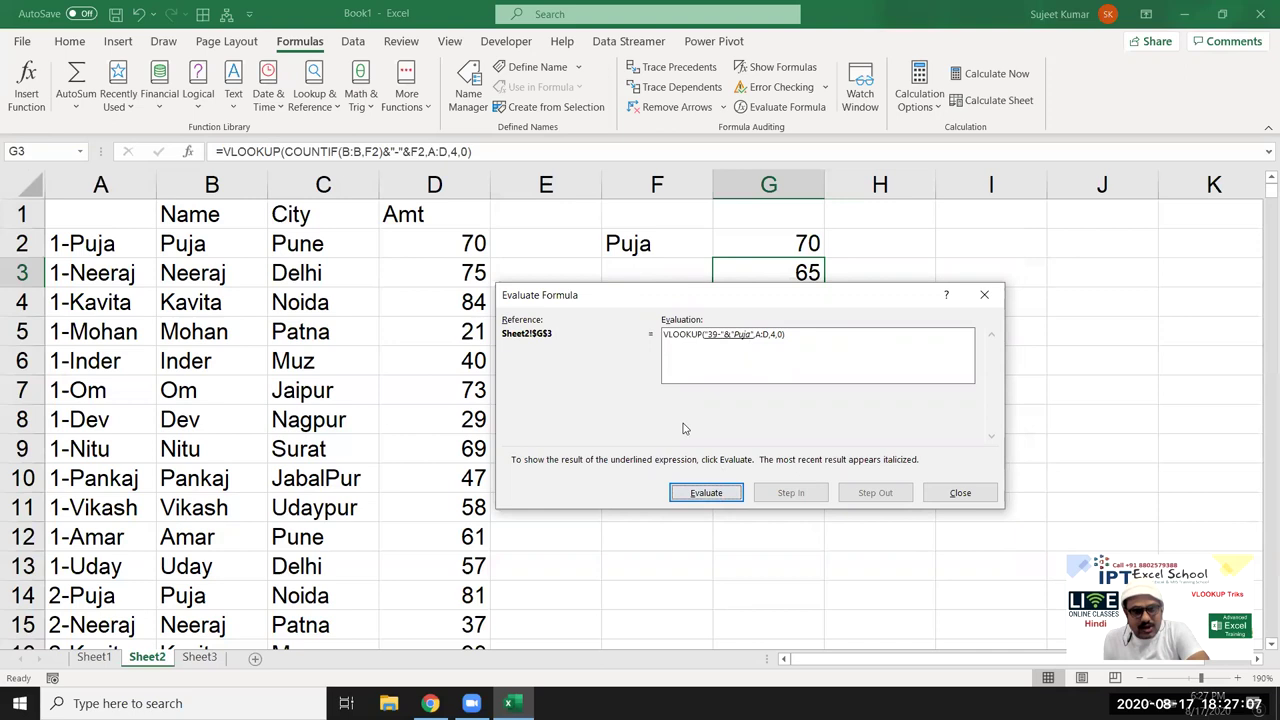
pyautogui.click(712, 495)
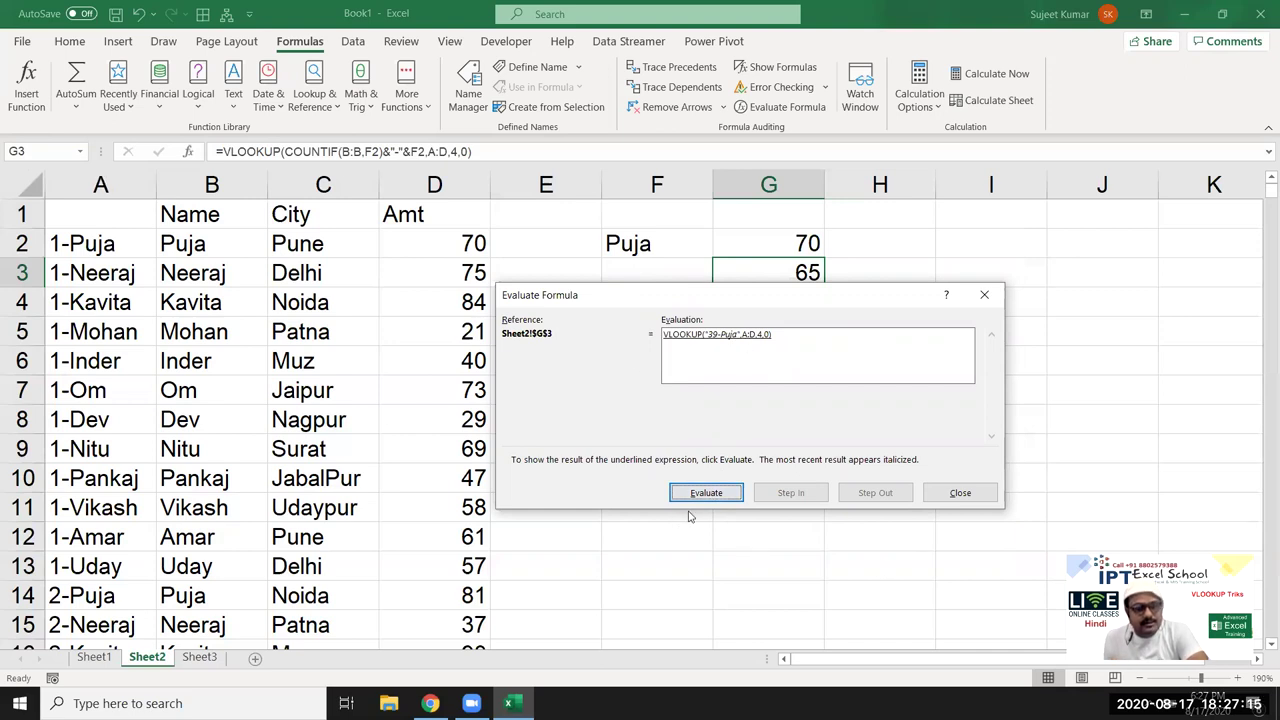
pyautogui.click(722, 495)
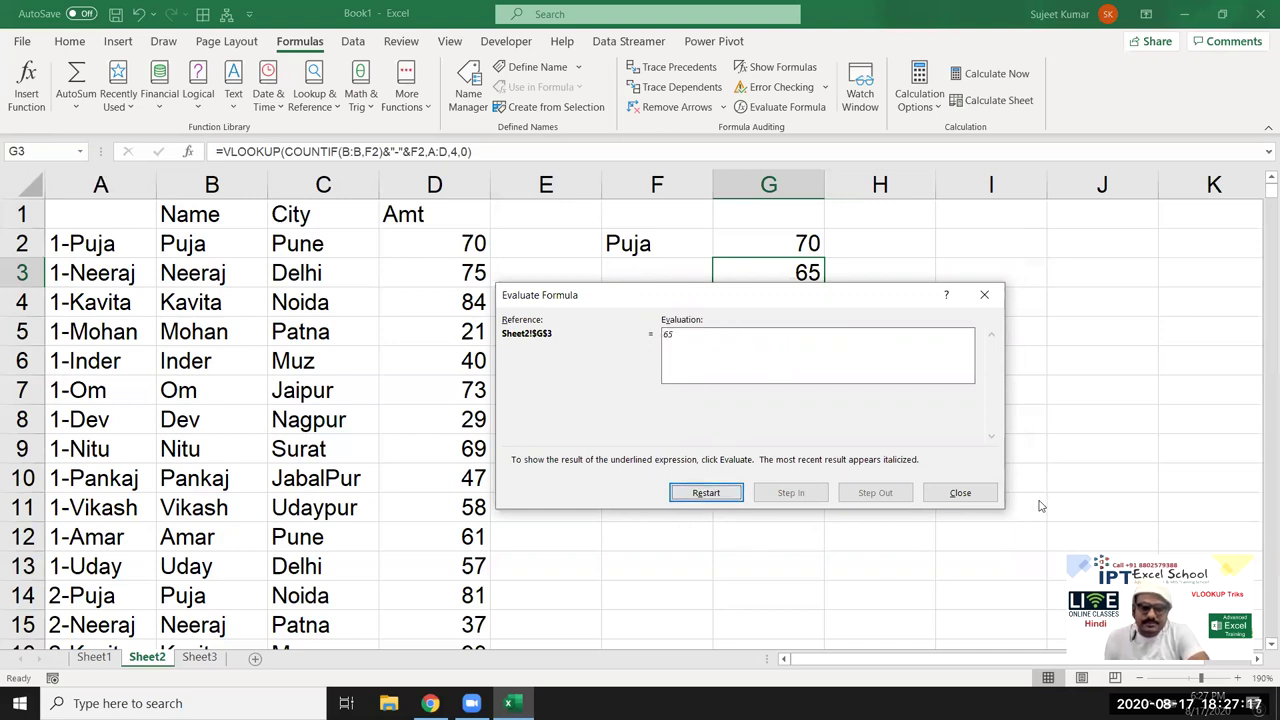
pyautogui.click(960, 493)
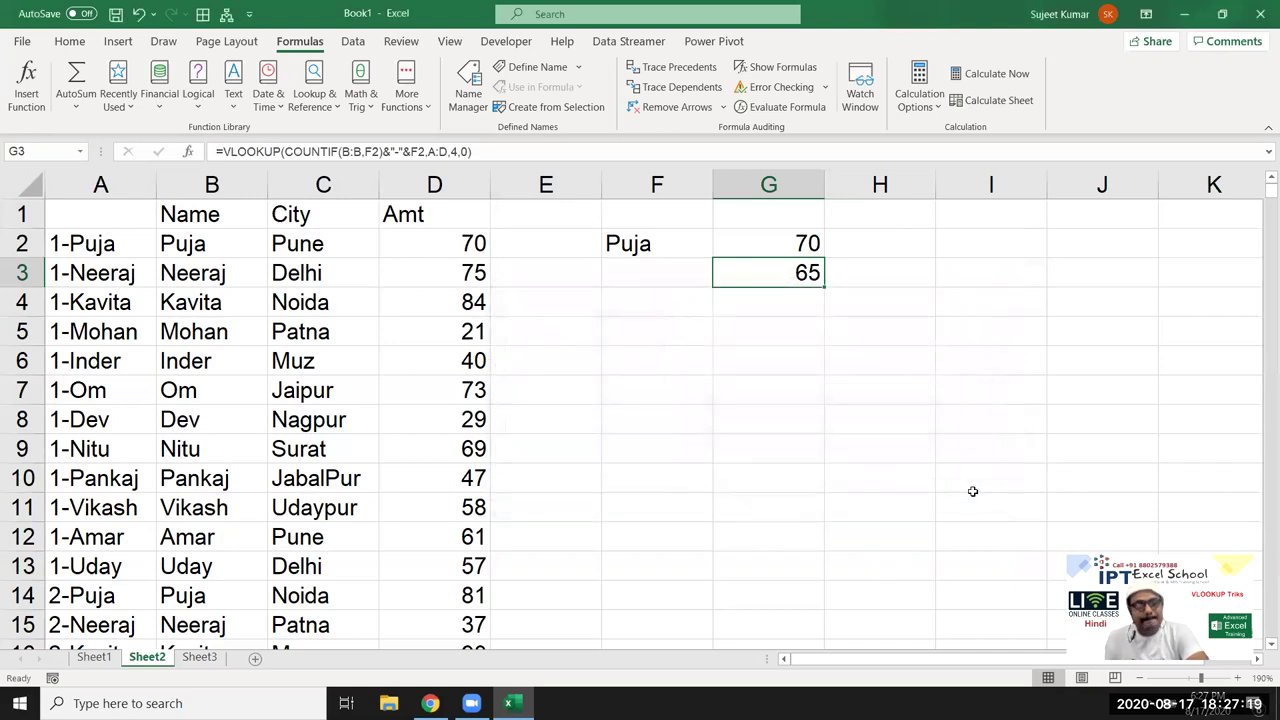
# Leave G3 unchanged, then put the Sr header in F5 with serial numbers 1 to 5 below.
pyautogui.doubleClick(780, 272)
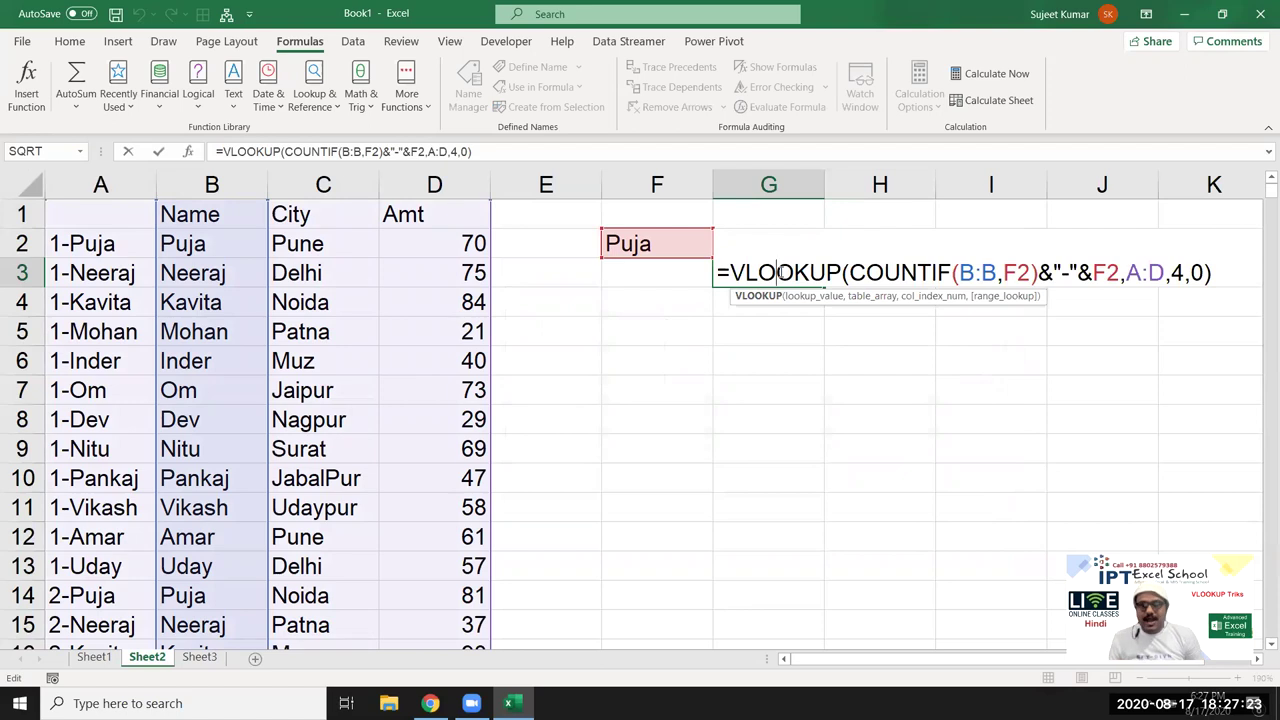
pyautogui.press('Escape')
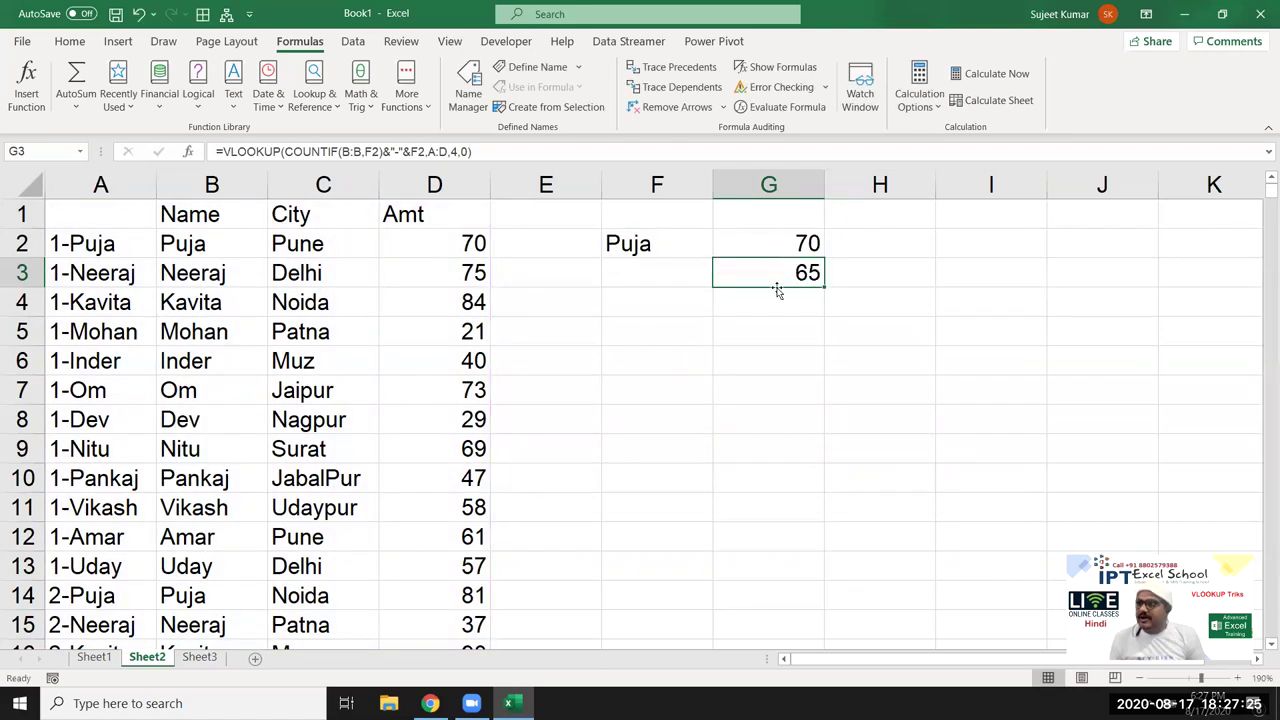
pyautogui.click(631, 337)
pyautogui.write('S')
pyautogui.press('Return')
pyautogui.write('1')
pyautogui.press('Return')
pyautogui.write('2')
pyautogui.press('Return')
pyautogui.write('3')
pyautogui.press('Return')
pyautogui.write('4')
pyautogui.press('Return')
pyautogui.write('5')
pyautogui.press('Return')
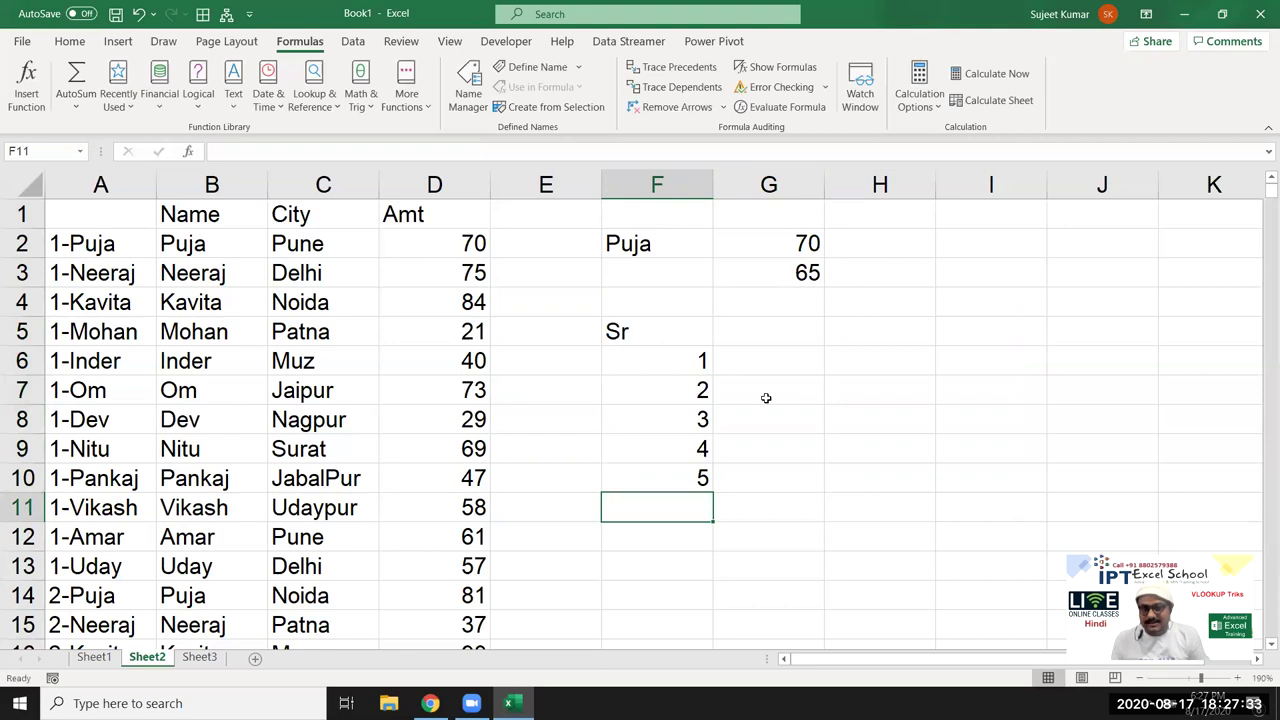
# Enter =VLOOKUP(F6&"-"&F2,A:D,4,0) in G6 to look up Puja's first amount.
pyautogui.click(766, 395)
pyautogui.click(760, 362)
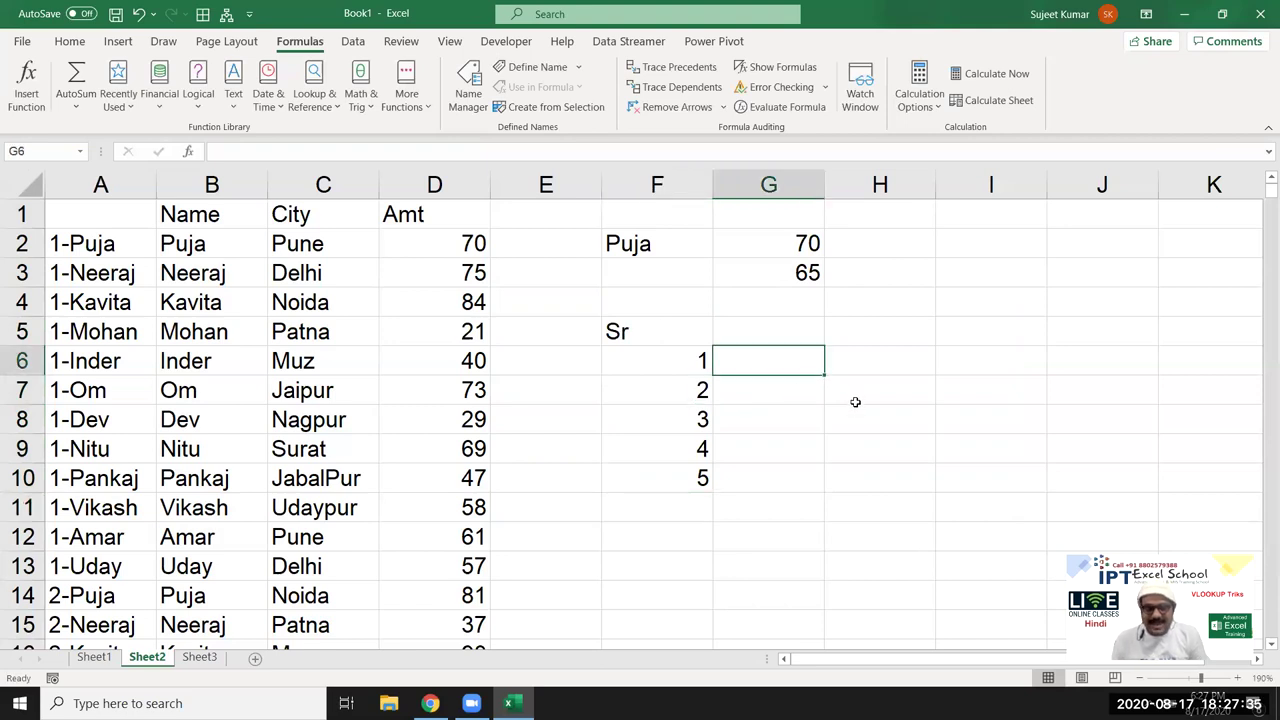
pyautogui.write('=vl')
pyautogui.press('Tab')
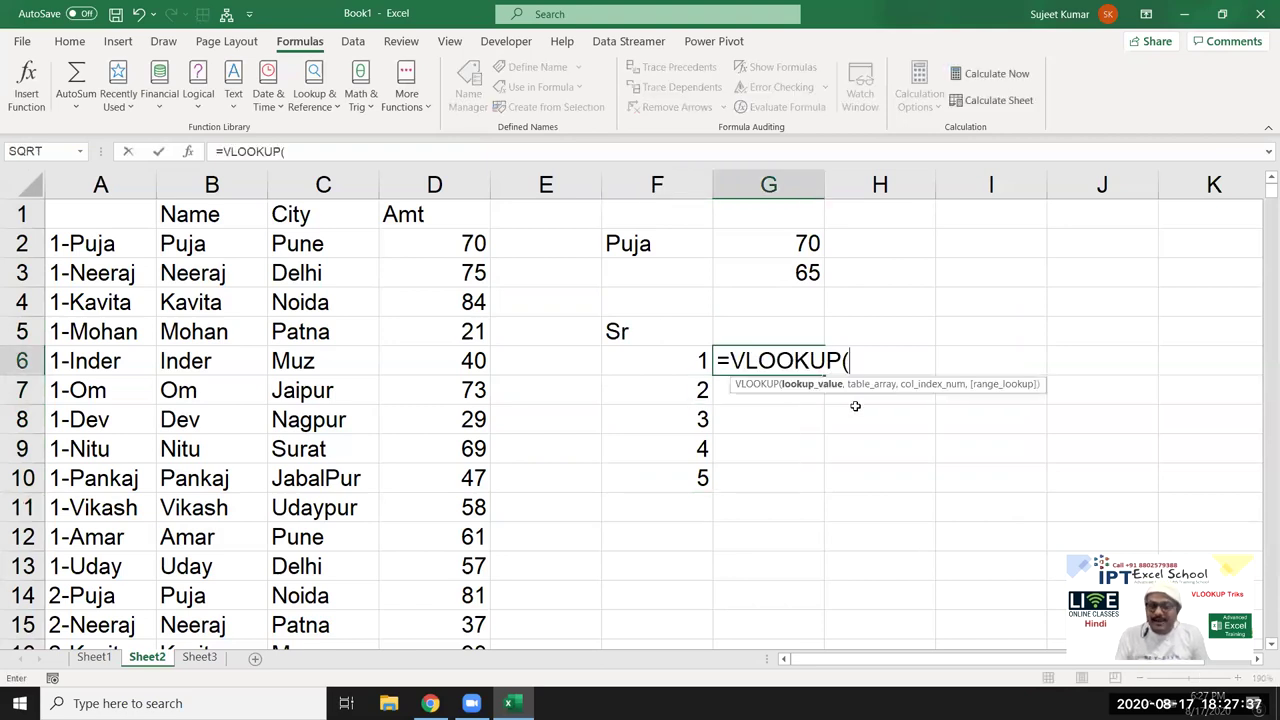
pyautogui.press('Left')
pyautogui.write('&')
pyautogui.press('Up')
pyautogui.press('Up')
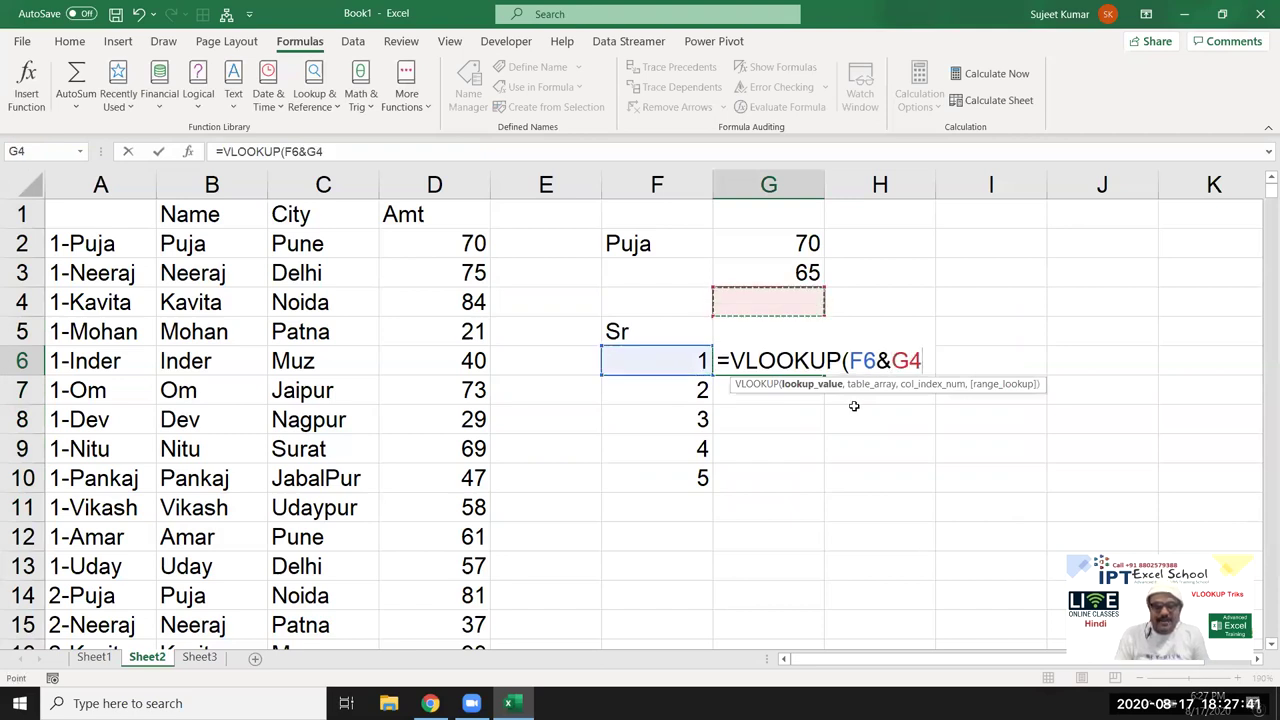
pyautogui.press('Up')
pyautogui.press('Up')
pyautogui.press('Left')
pyautogui.write(',')
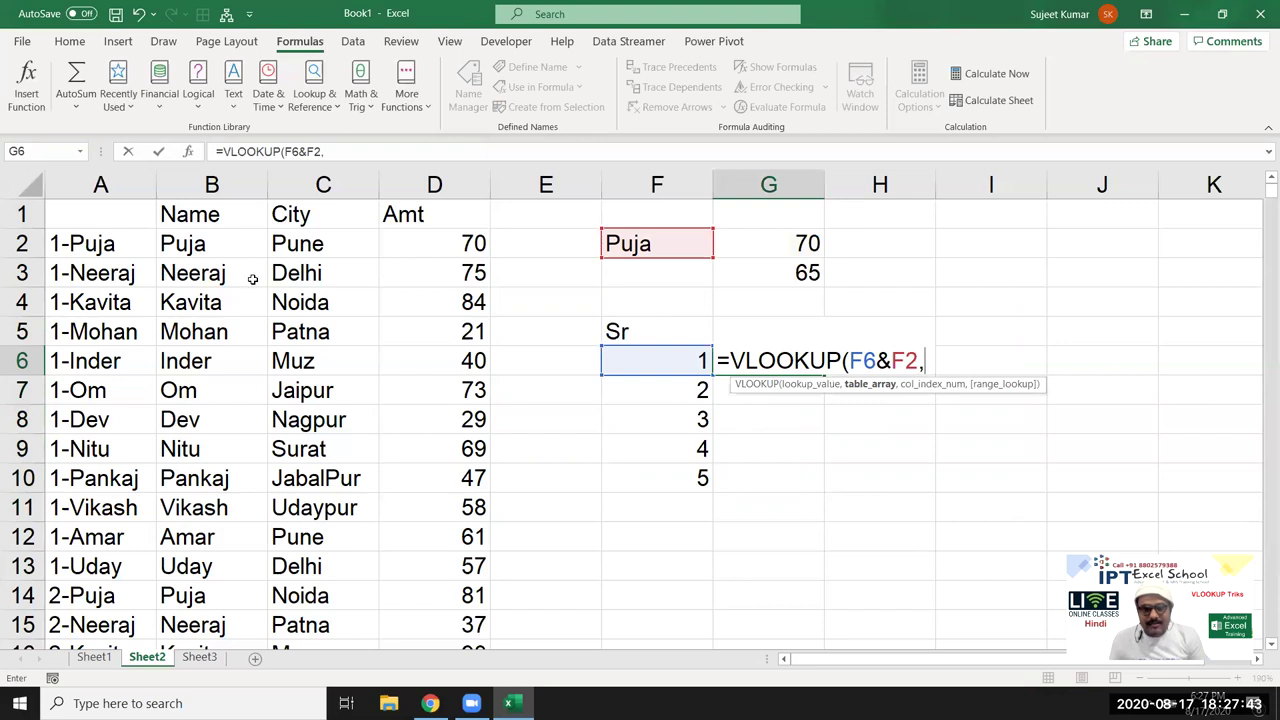
pyautogui.press('BackSpace')
pyautogui.press('BackSpace')
pyautogui.press('BackSpace')
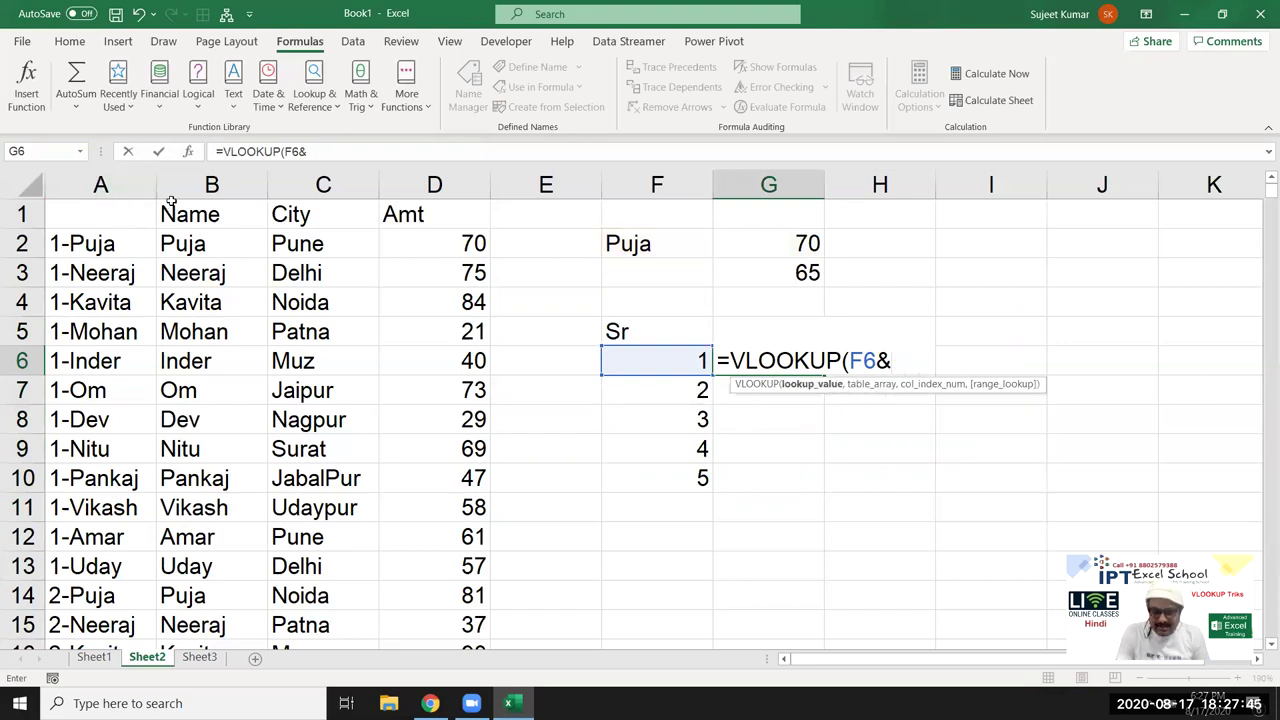
pyautogui.write('"-"')
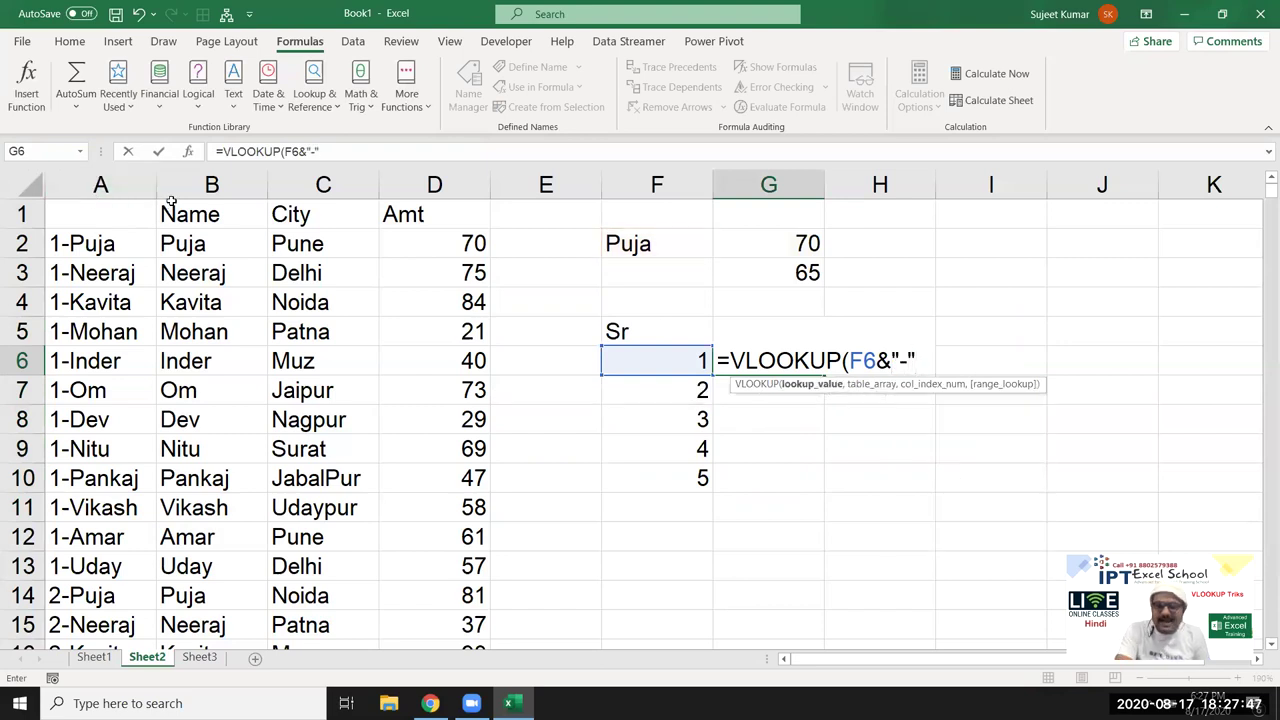
pyautogui.write('&')
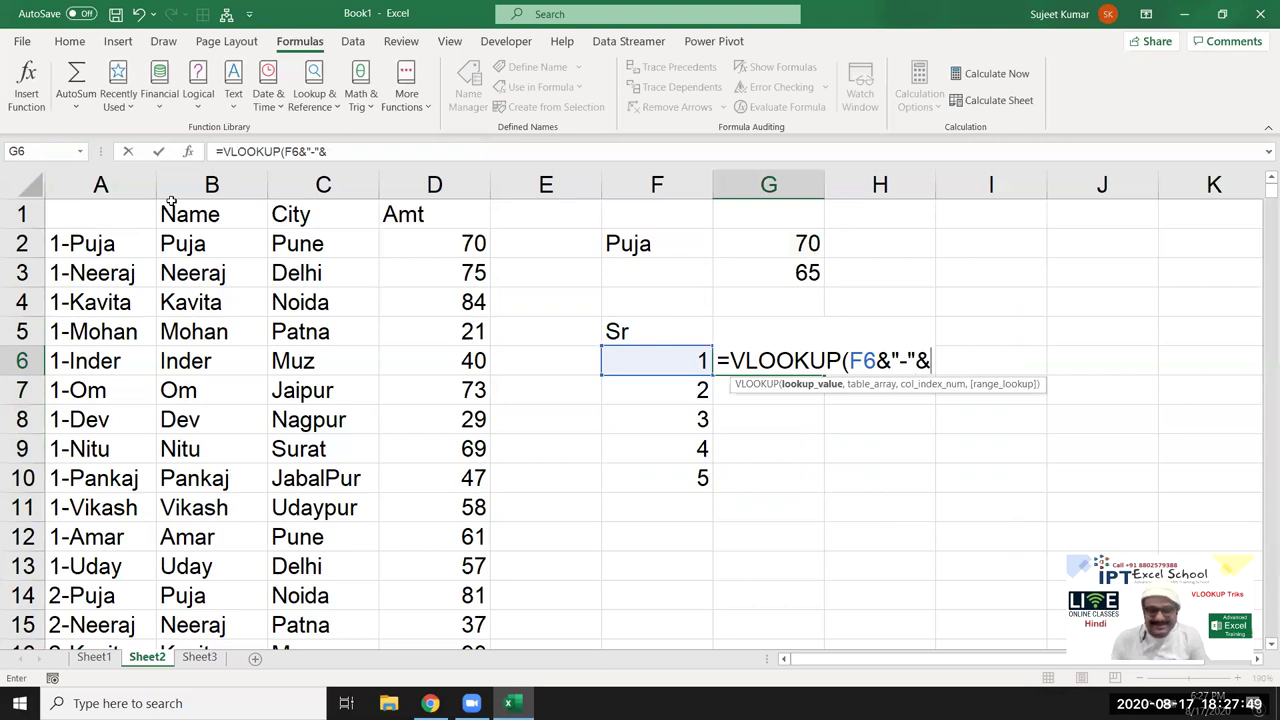
pyautogui.click(617, 246)
pyautogui.write(',')
pyautogui.moveTo(100, 185); pyautogui.dragTo(435, 185)
pyautogui.write(',4,0')
pyautogui.press('Return')
# Make the F2 reference absolute and fill the lookup down to G10 (70, 81, 89, 88, 79).
pyautogui.click(770, 362)
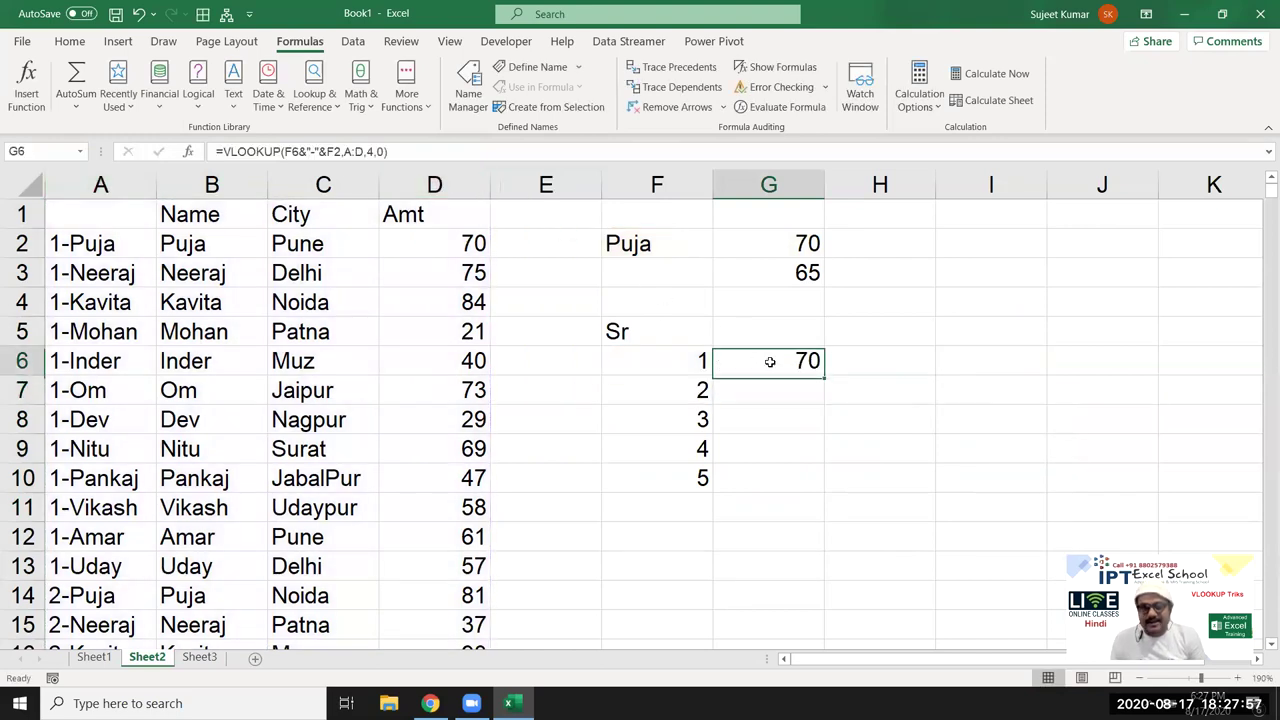
pyautogui.click(337, 151)
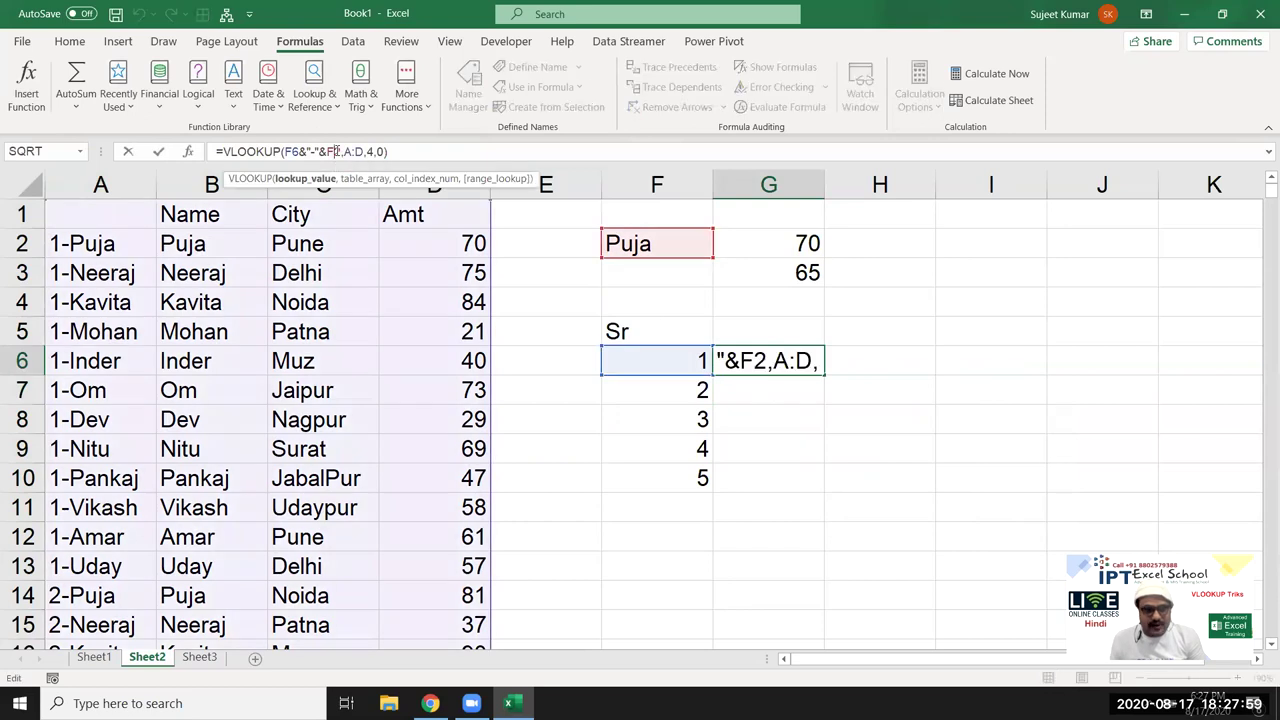
pyautogui.press('F4')
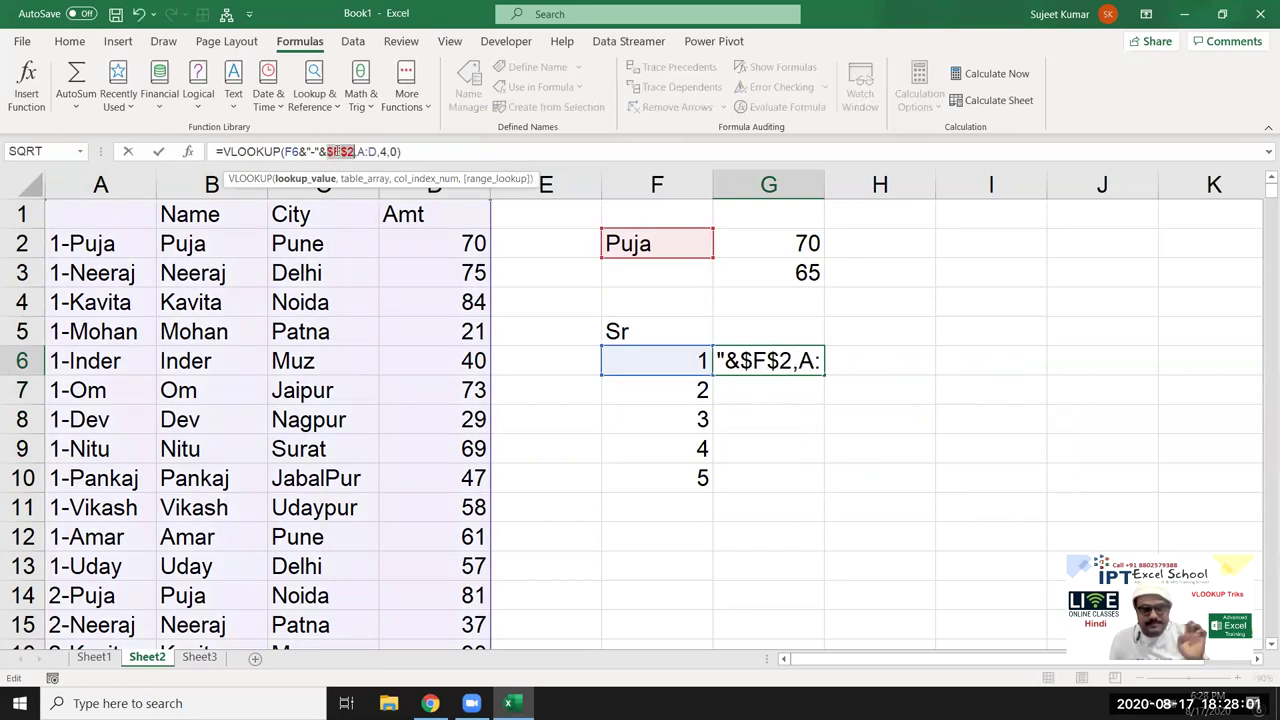
pyautogui.press('Return')
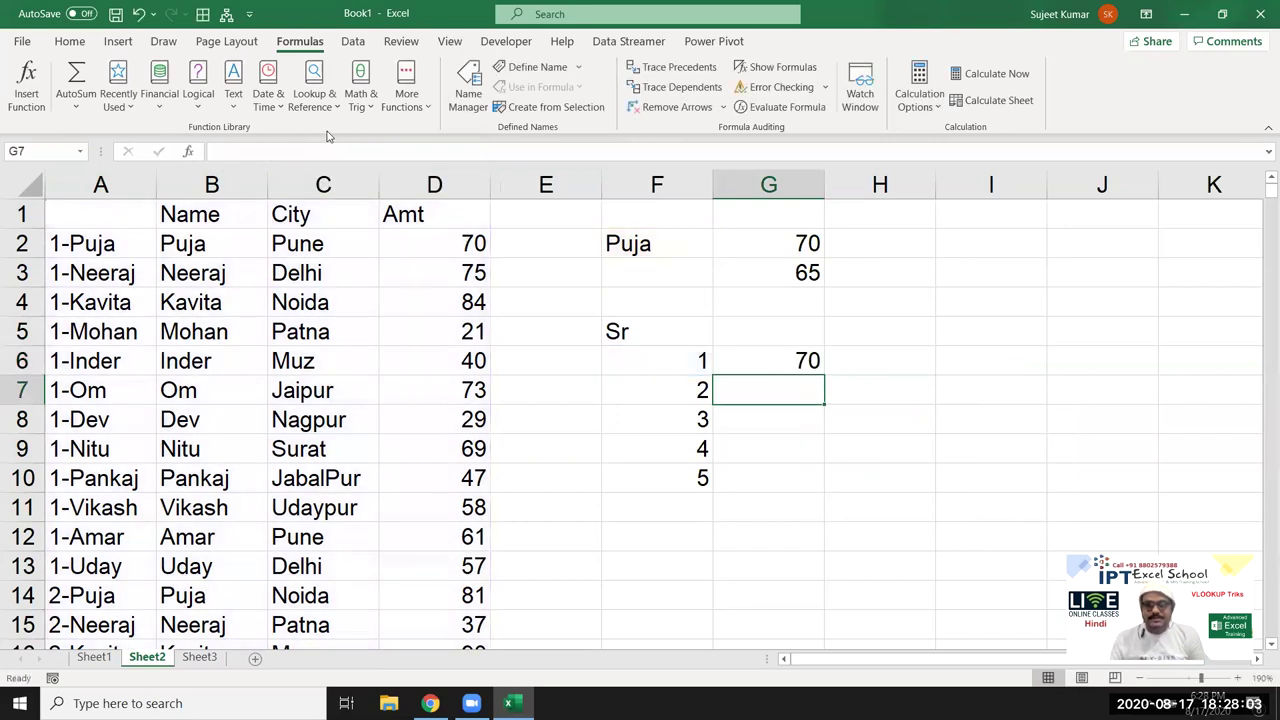
pyautogui.click(785, 360)
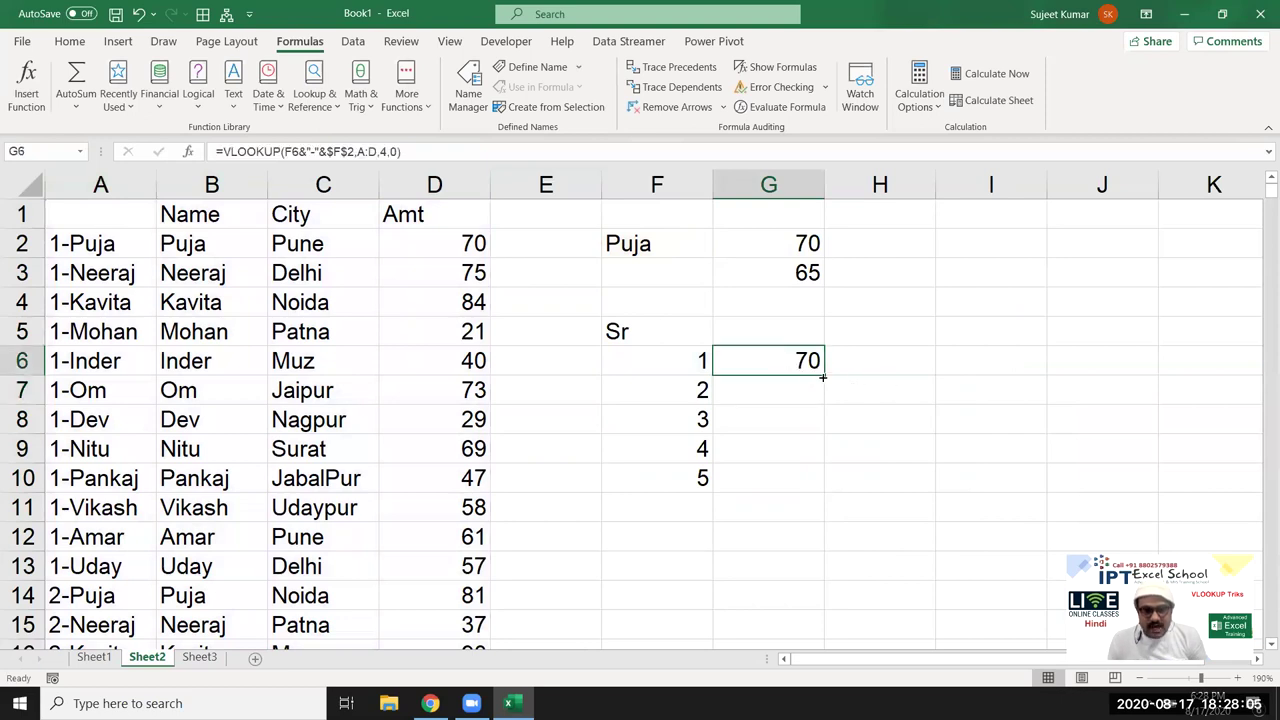
pyautogui.doubleClick(822, 375)
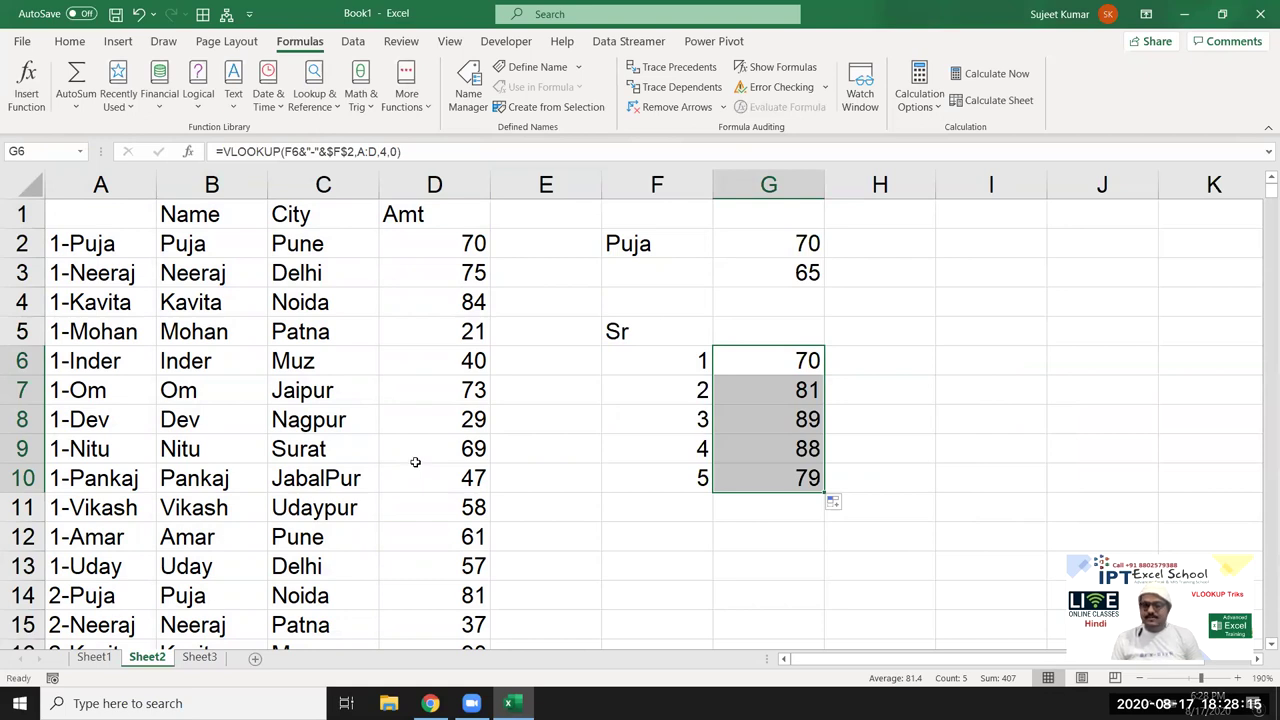
pyautogui.click(786, 368)
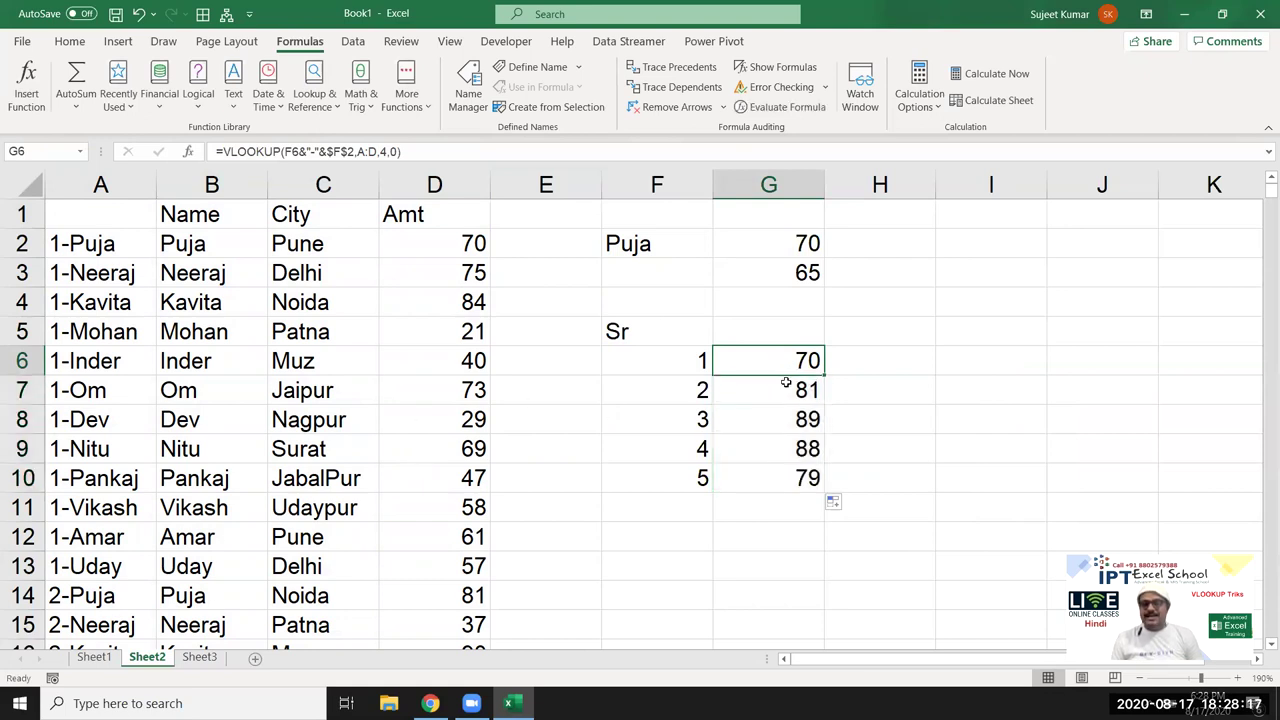
pyautogui.click(789, 391)
pyautogui.click(787, 421)
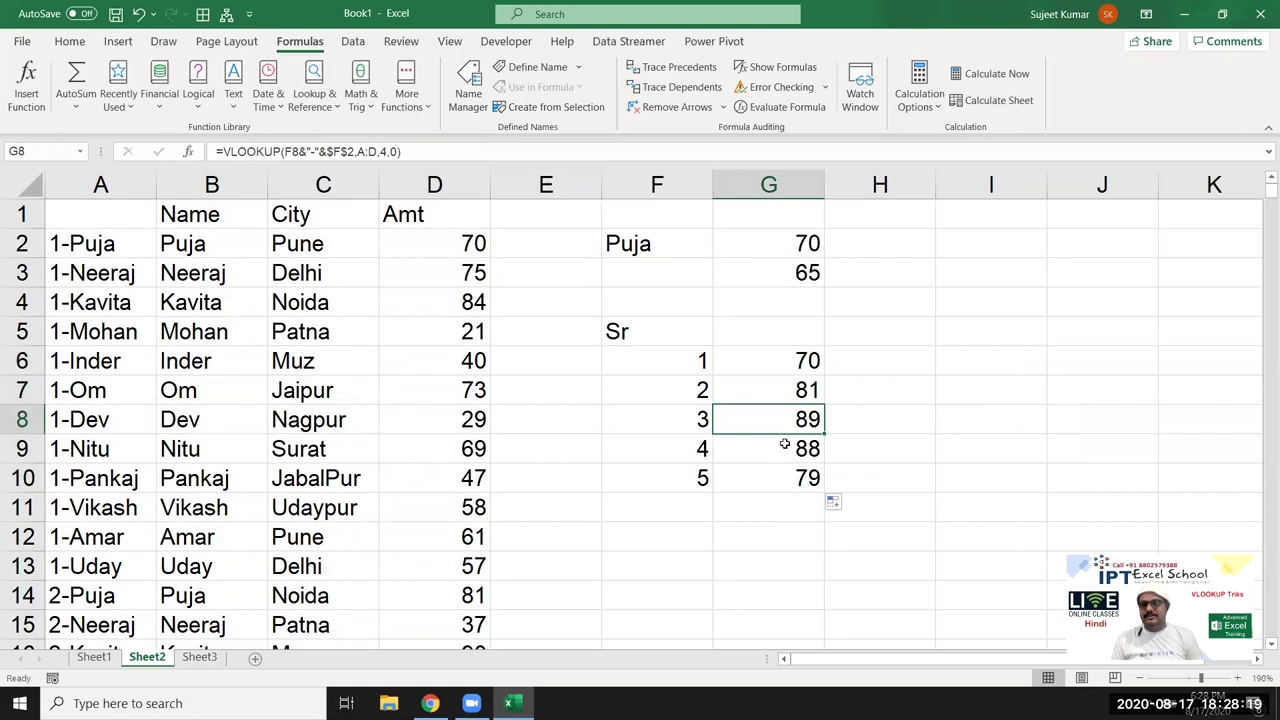
pyautogui.click(785, 446)
pyautogui.click(778, 482)
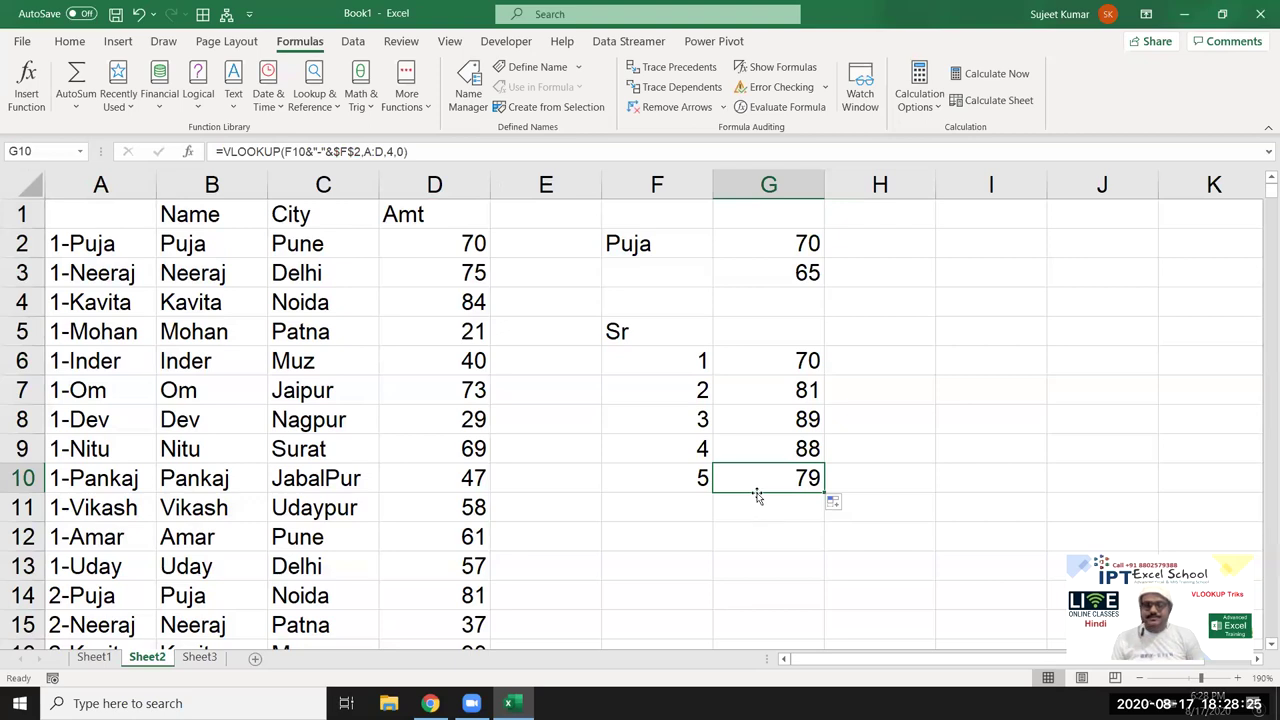
pyautogui.click(616, 406)
pyautogui.click(751, 397)
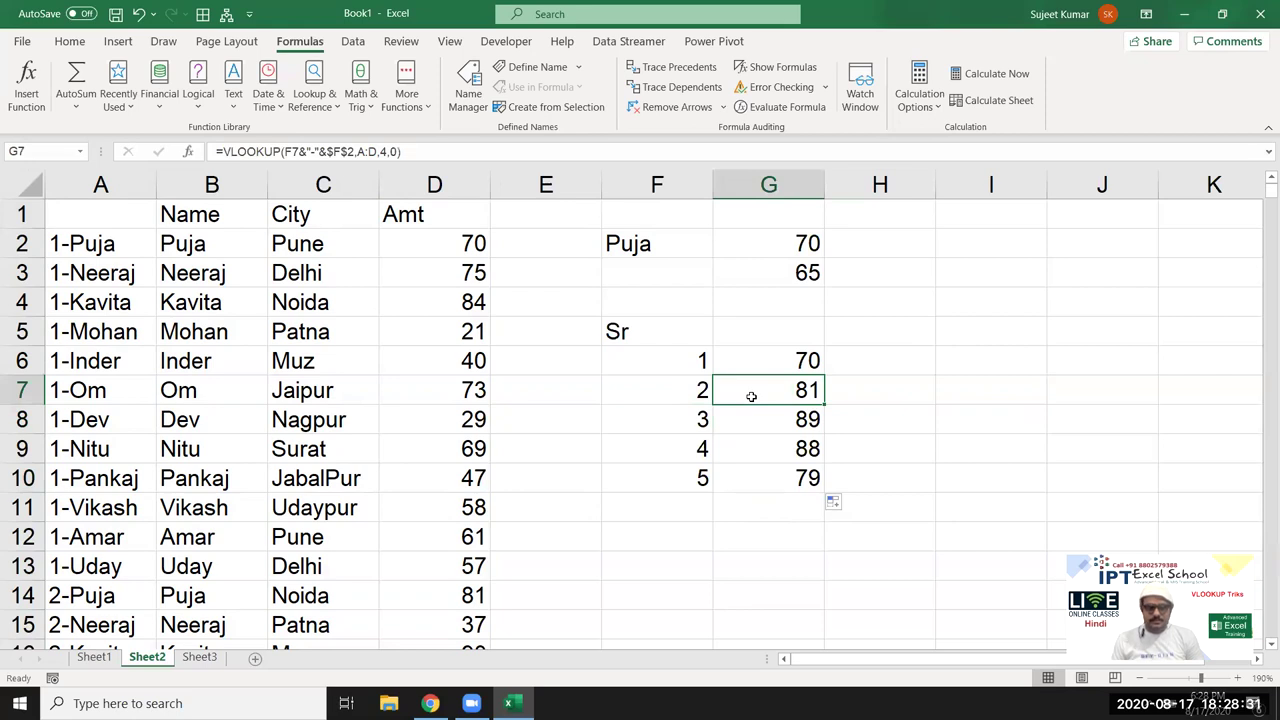
# Copy the Name, City and Amt columns into Sheet3 starting at A1.
pyautogui.moveTo(217, 183); pyautogui.dragTo(425, 207)
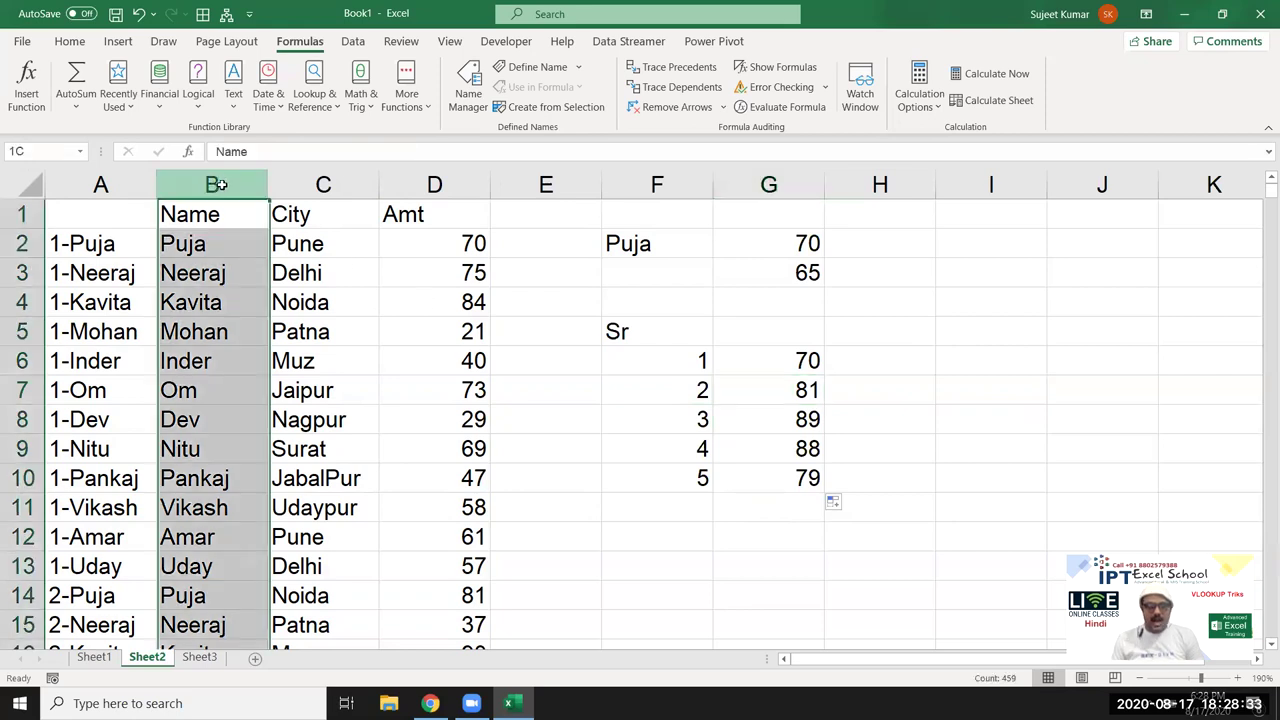
pyautogui.hotkey('ctrl', 'c')
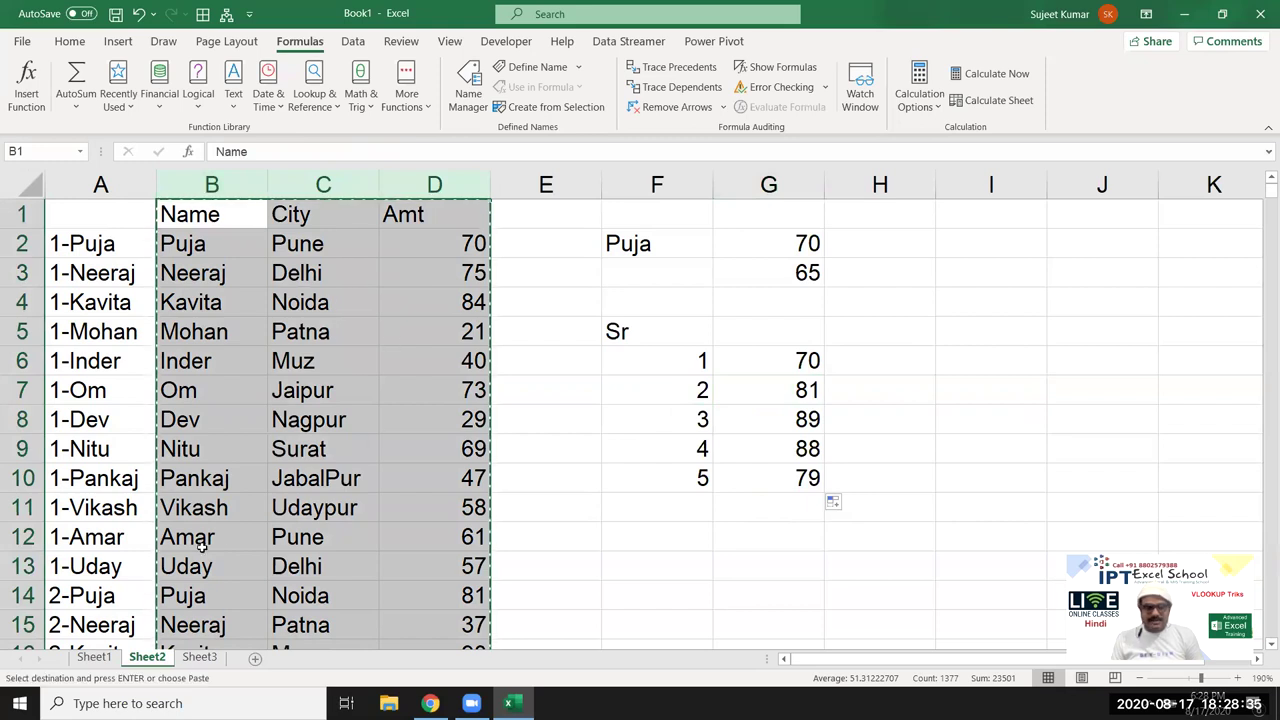
pyautogui.click(210, 659)
pyautogui.hotkey('ctrl', 'v')
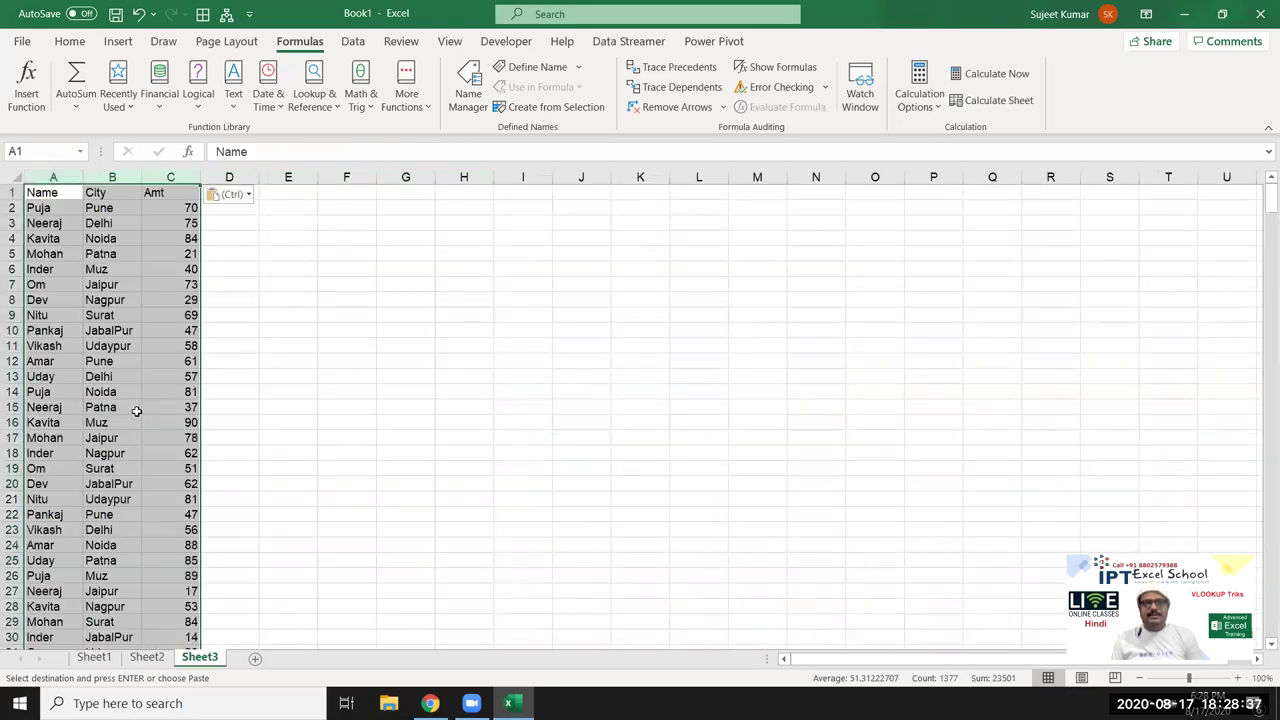
# Discard the half-typed amount in Sheet3 F3 and return to Sheet2's amounts, selecting H6.
pyautogui.click(355, 223)
pyautogui.write('7')
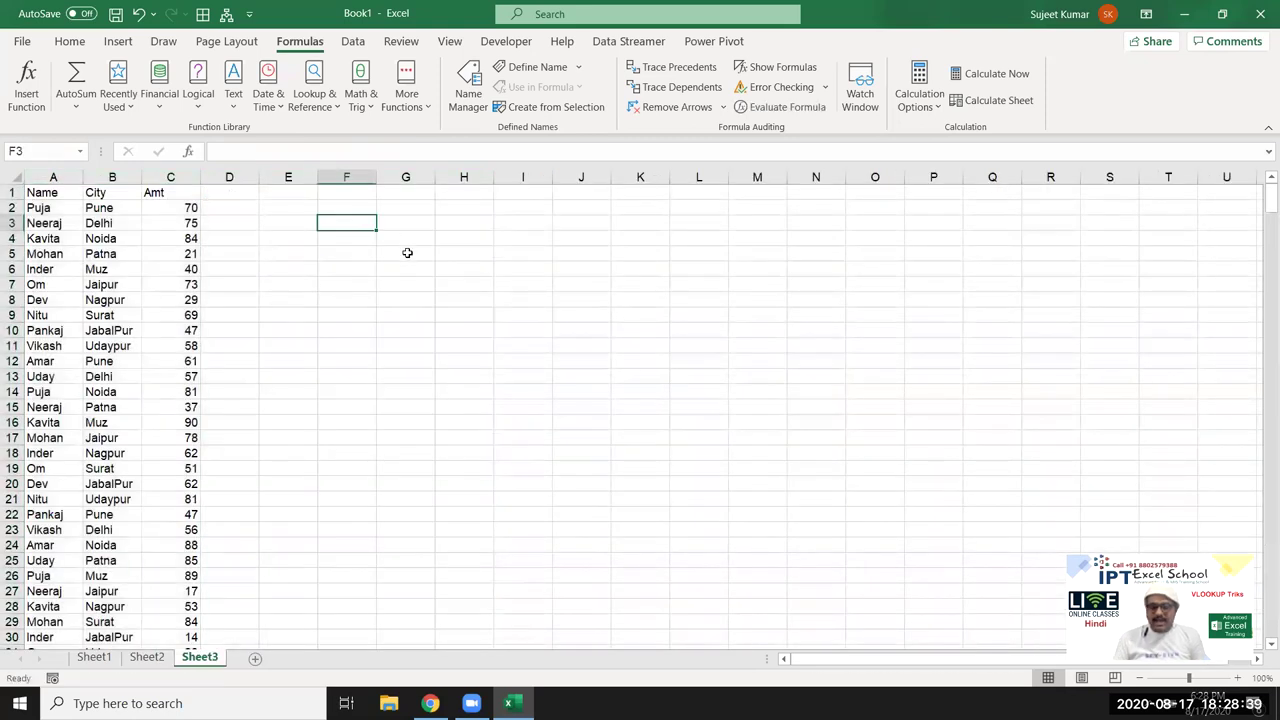
pyautogui.write('0')
pyautogui.write('75')
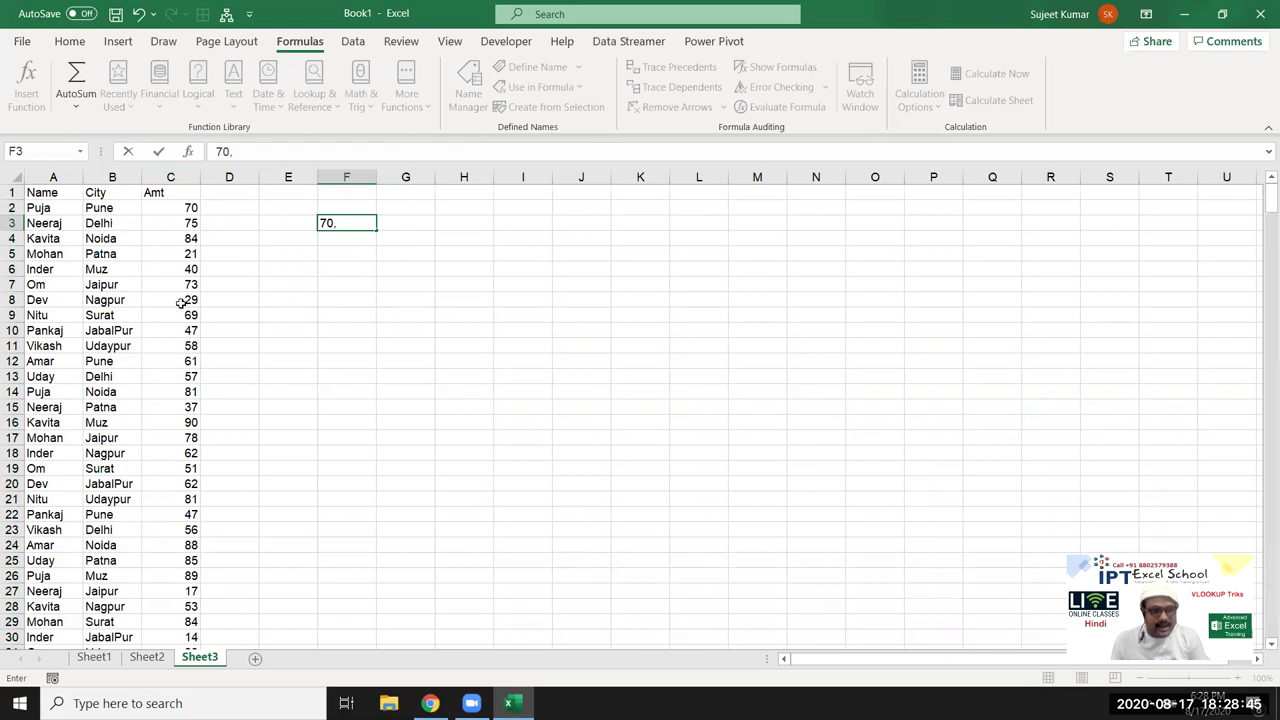
pyautogui.write('81,')
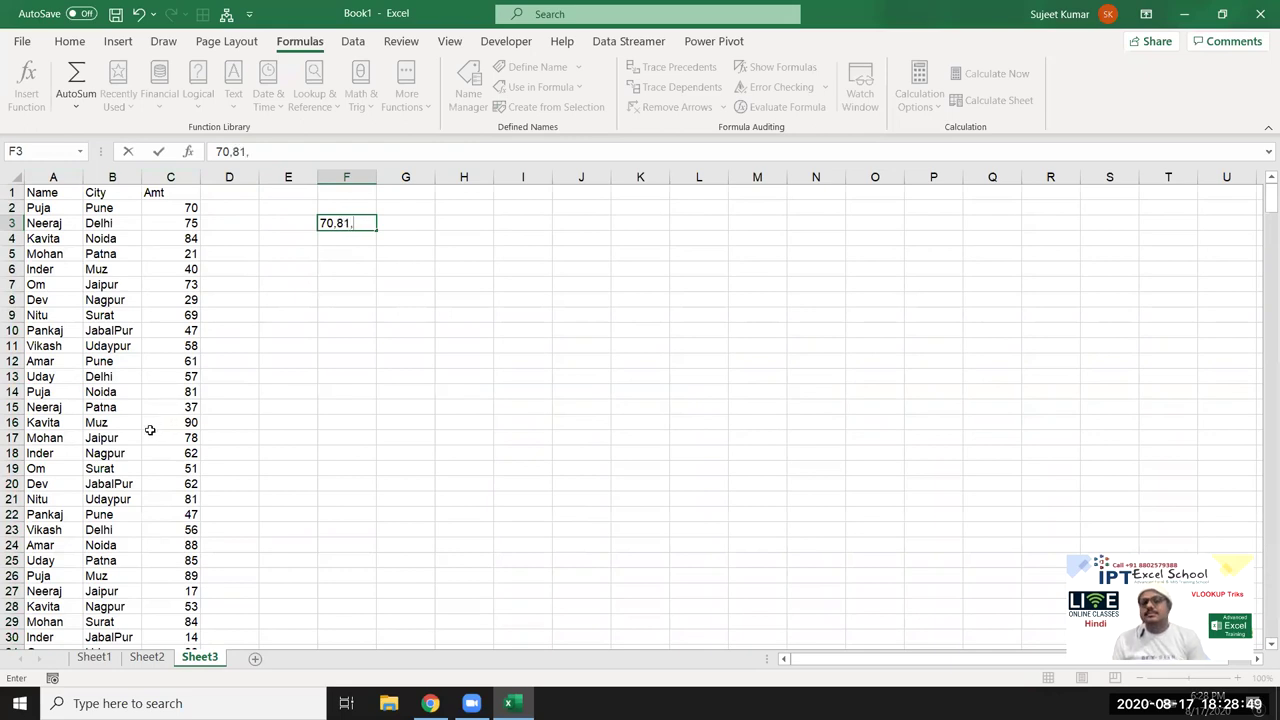
pyautogui.press('Escape')
pyautogui.click(146, 657)
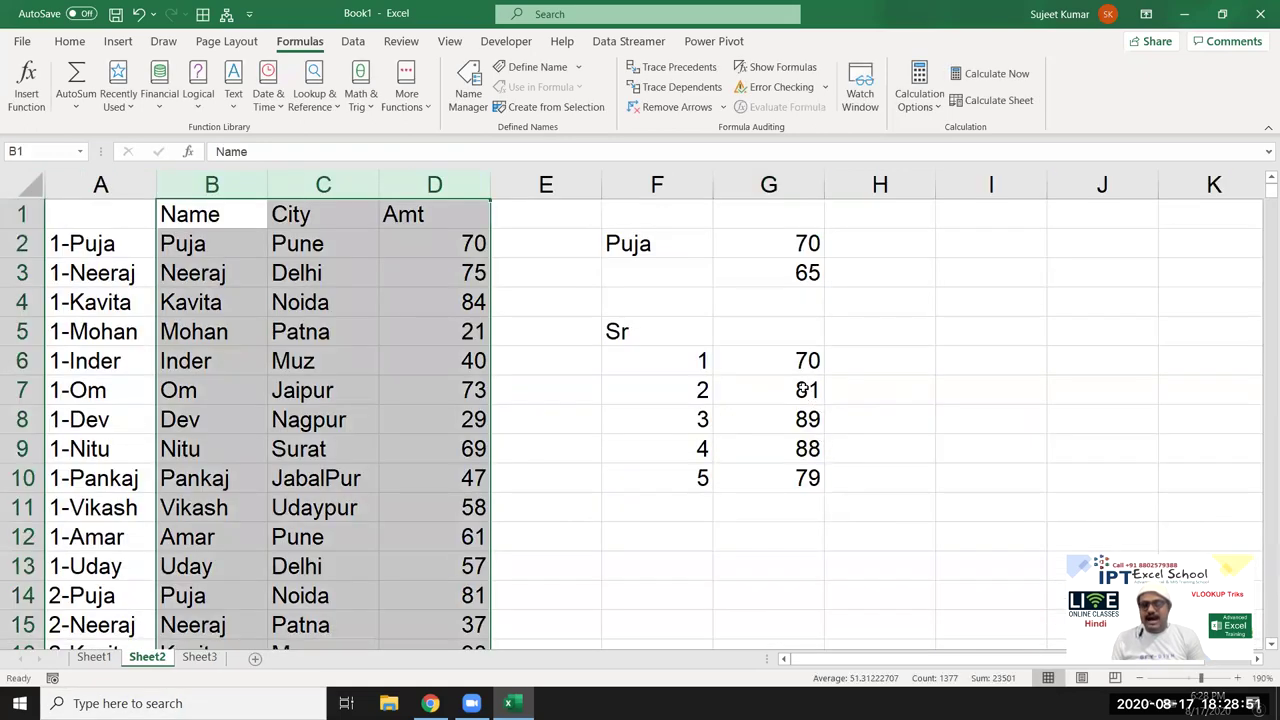
pyautogui.moveTo(795, 366); pyautogui.dragTo(795, 478)
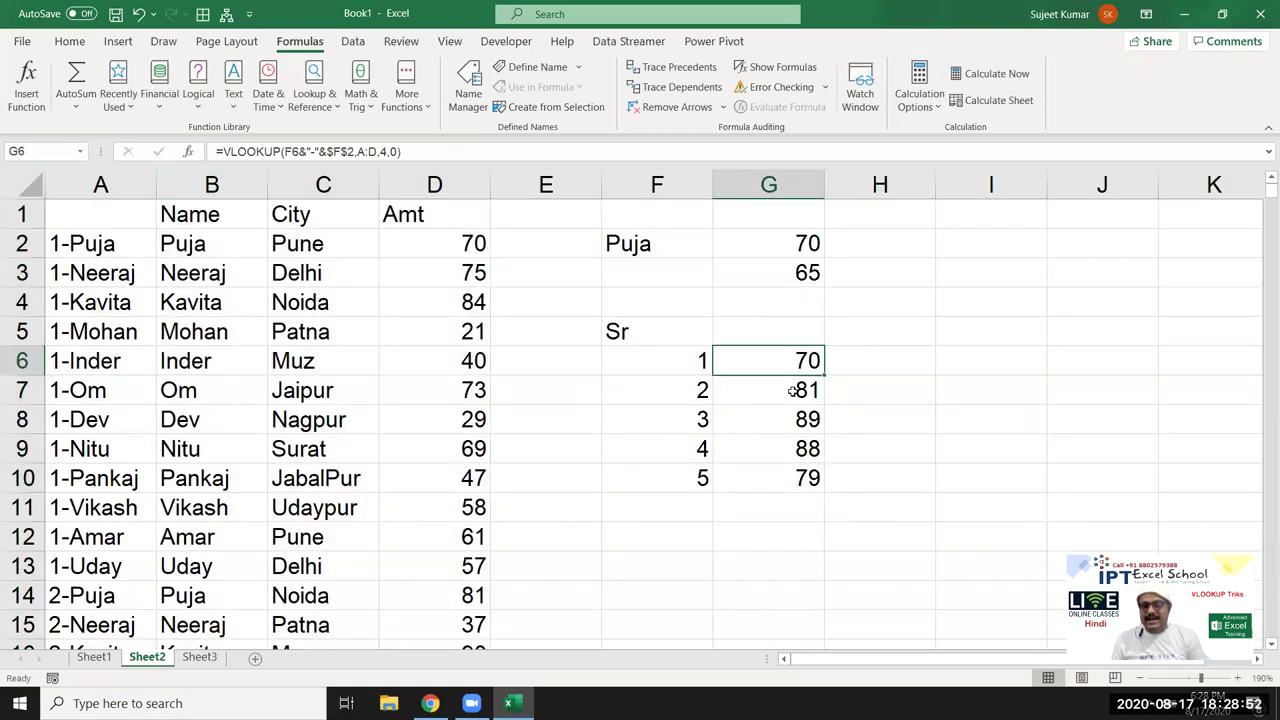
pyautogui.click(870, 362)
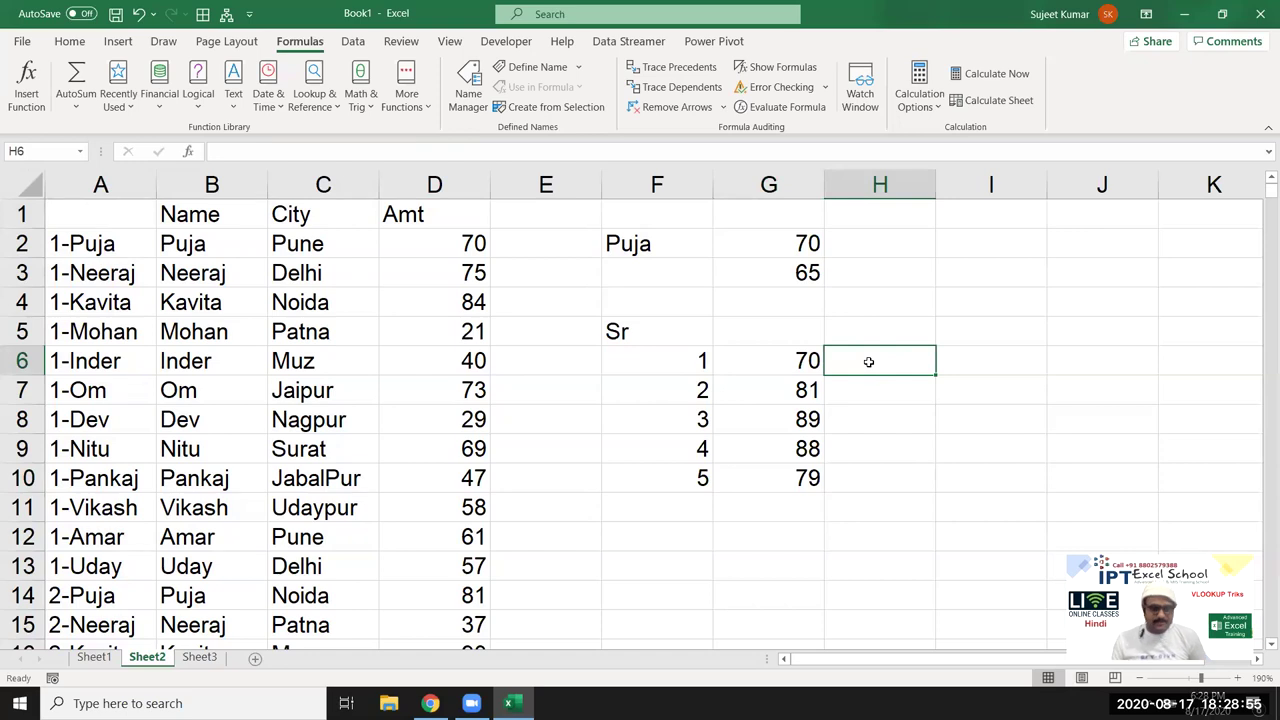
# Back on Sheet3, start a =ty formula in F3, then cancel it.
pyautogui.click(210, 659)
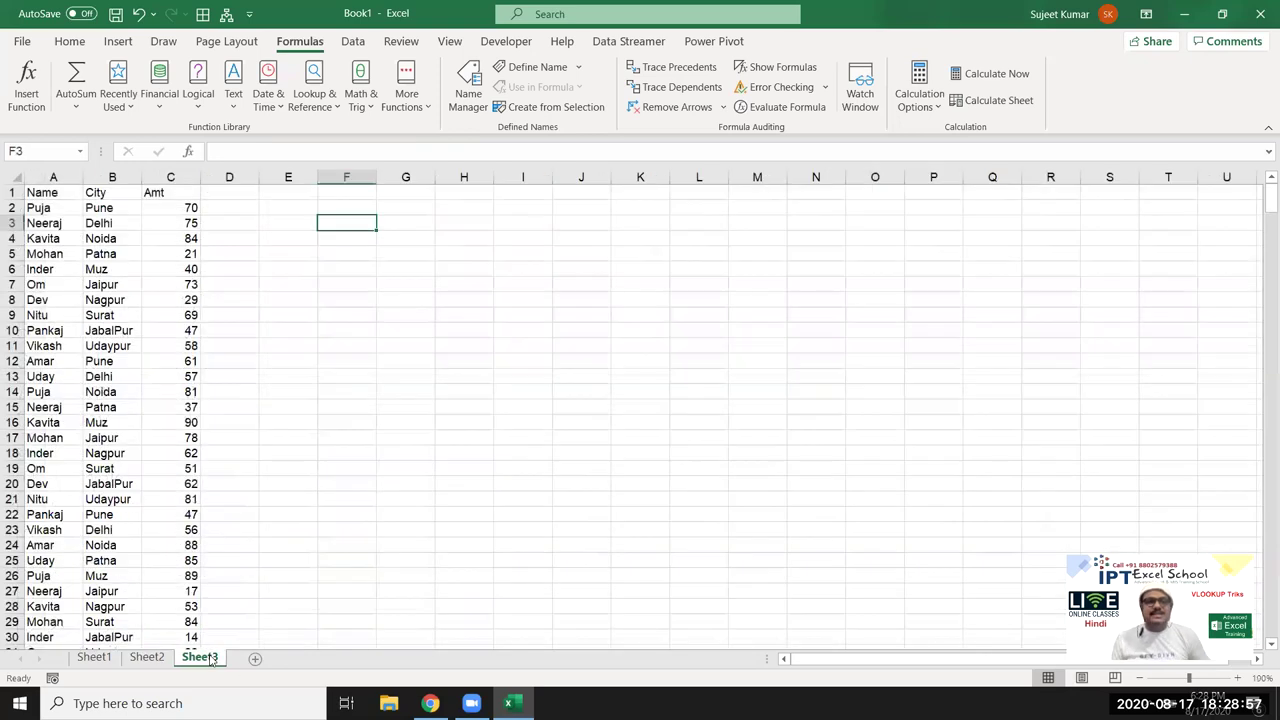
pyautogui.keyDown('ctrl'); pyautogui.scroll(7, 185, 663); pyautogui.keyUp('ctrl')
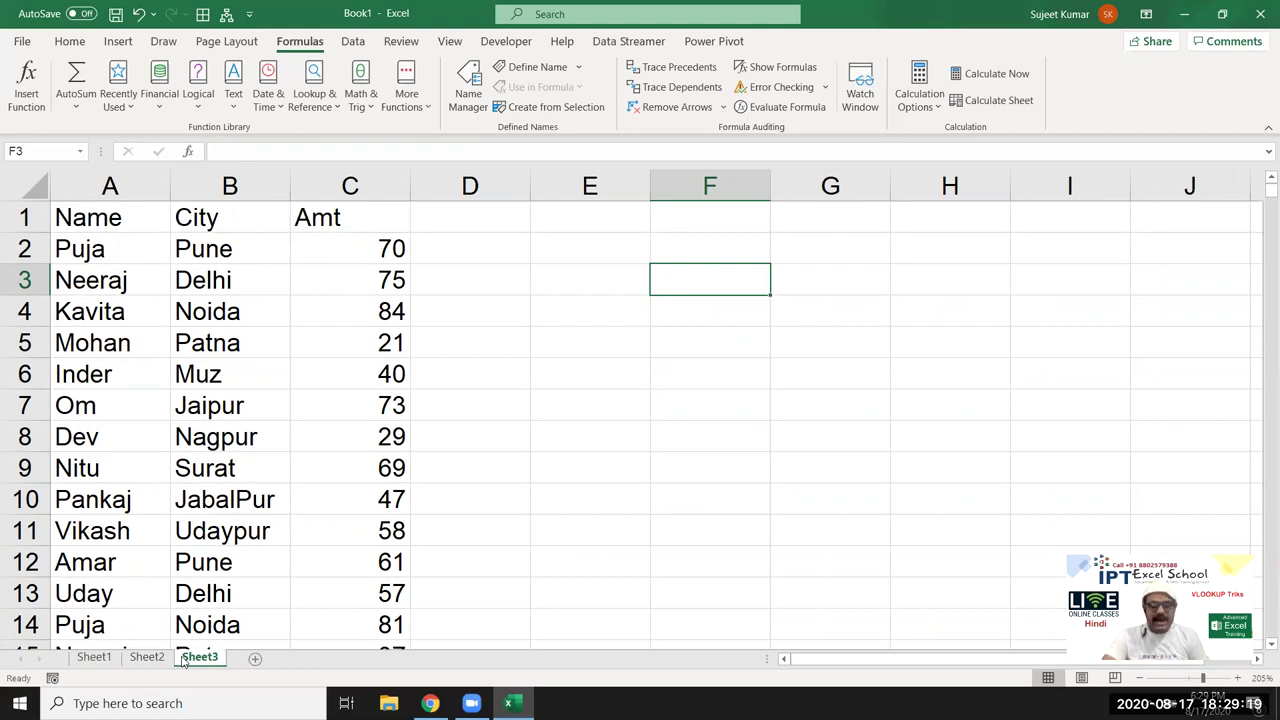
pyautogui.write('=ty')
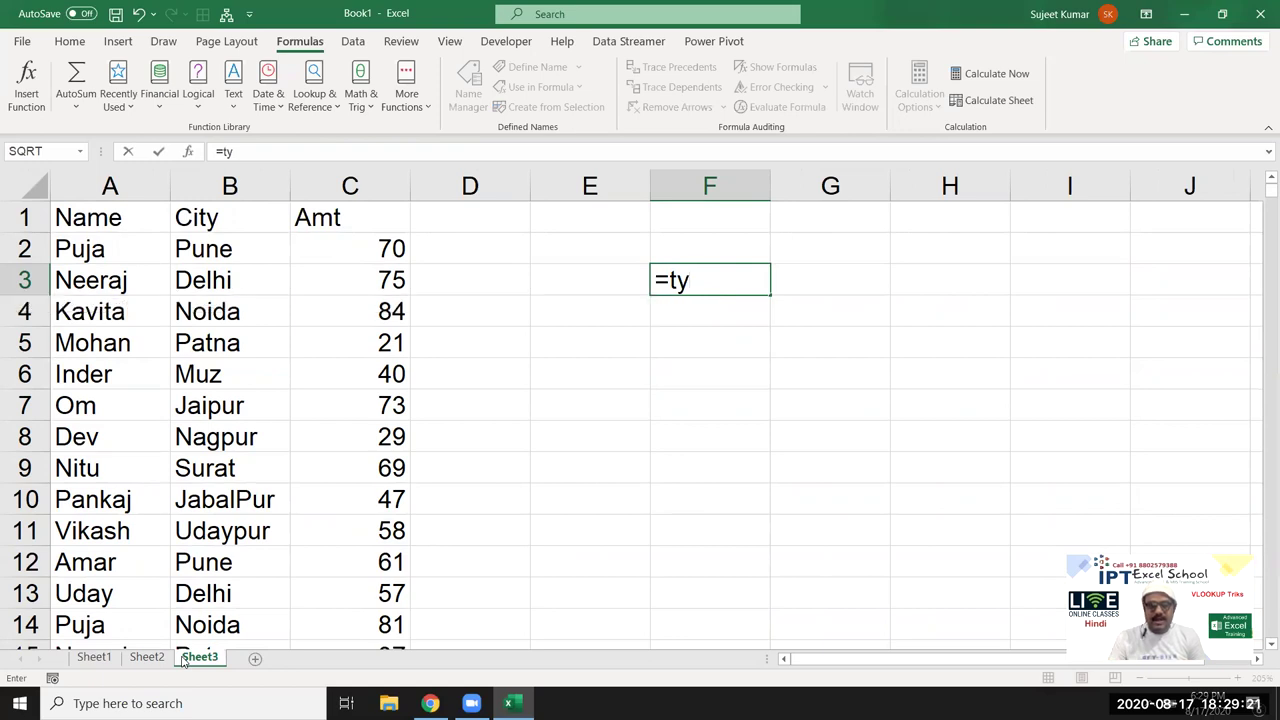
pyautogui.press('Escape')
# Enter =TEXTJOIN(",",TRUE,G6:G10) in Sheet2 H6 to get 70,81,89,88,79, then reconfirm it.
pyautogui.click(156, 660)
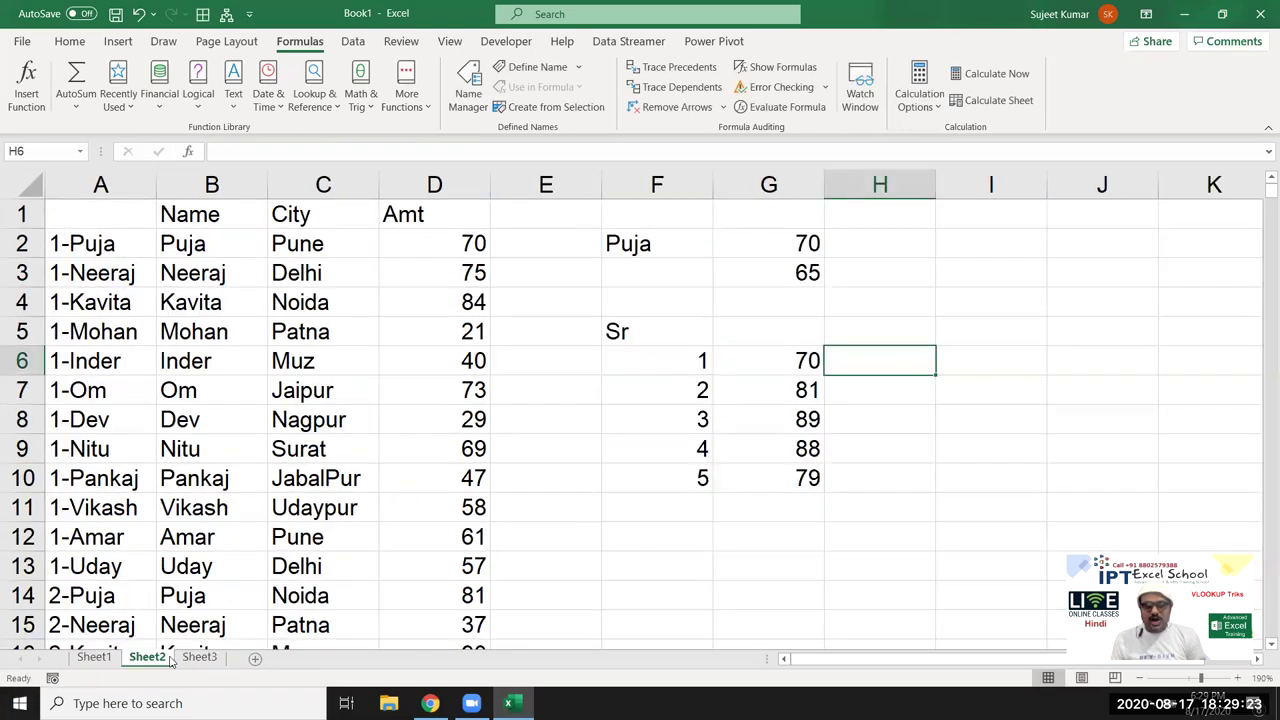
pyautogui.write('=')
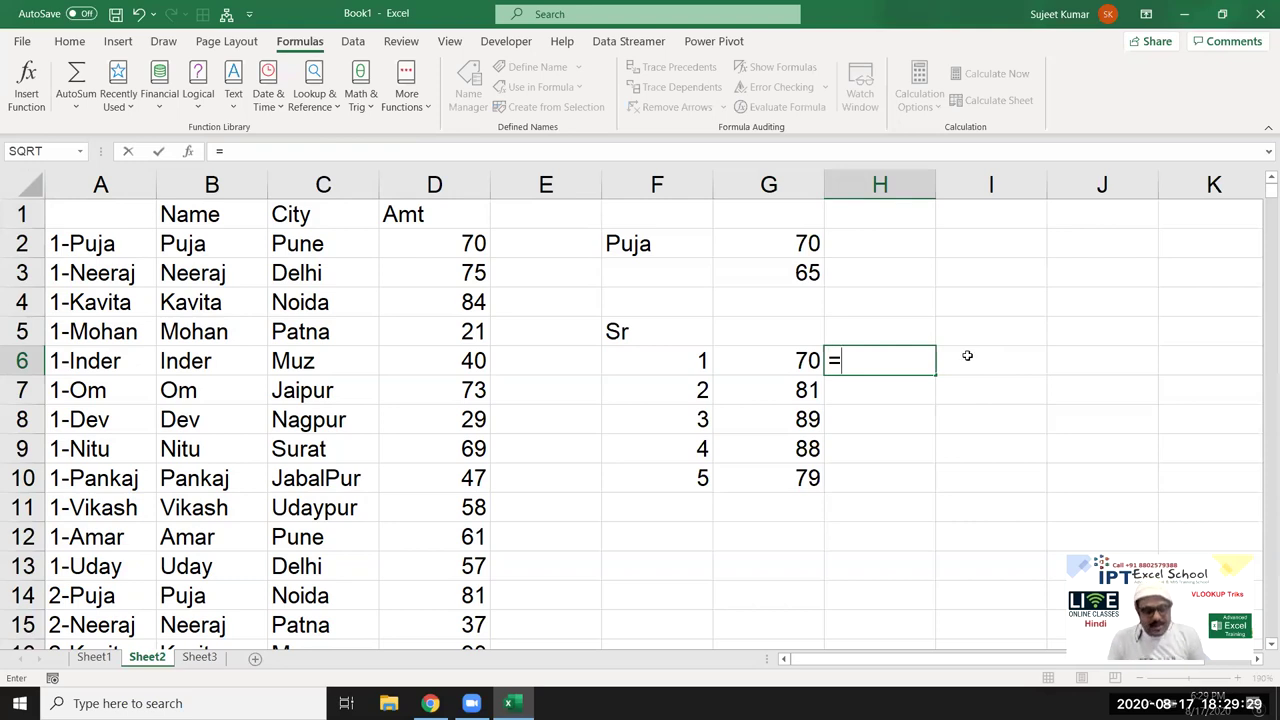
pyautogui.write('te')
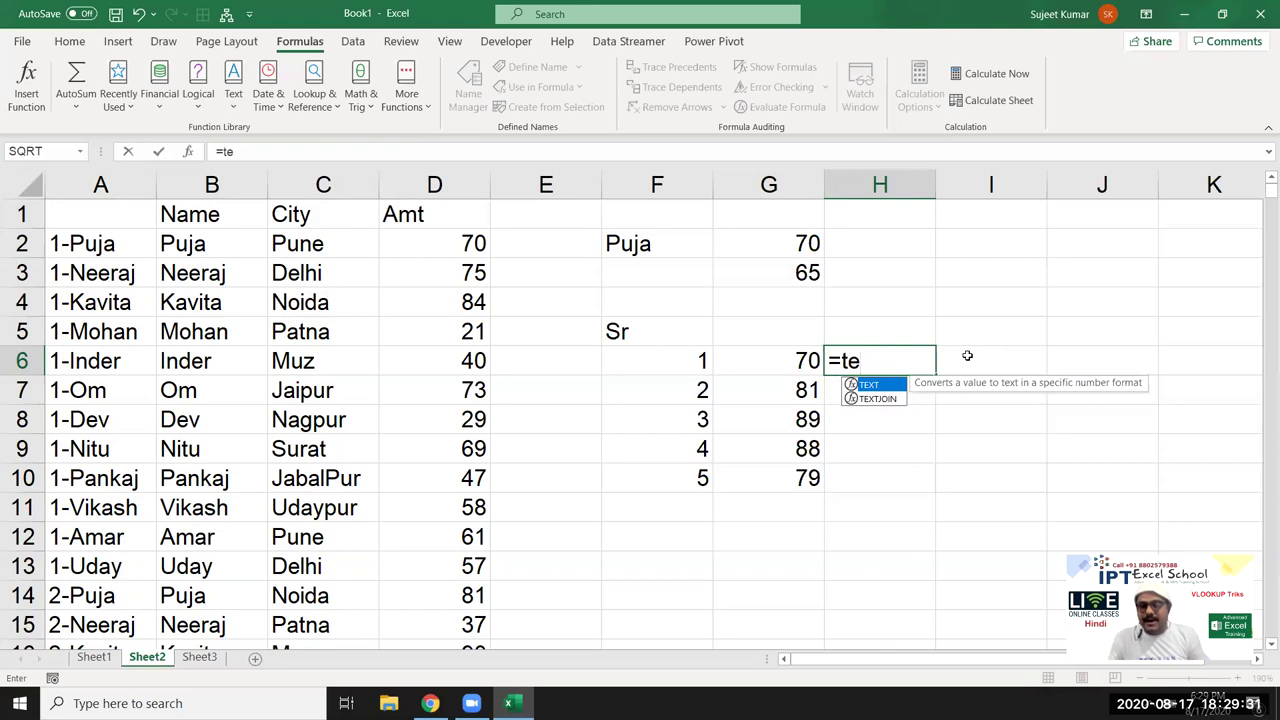
pyautogui.press('Down')
pyautogui.press('Tab')
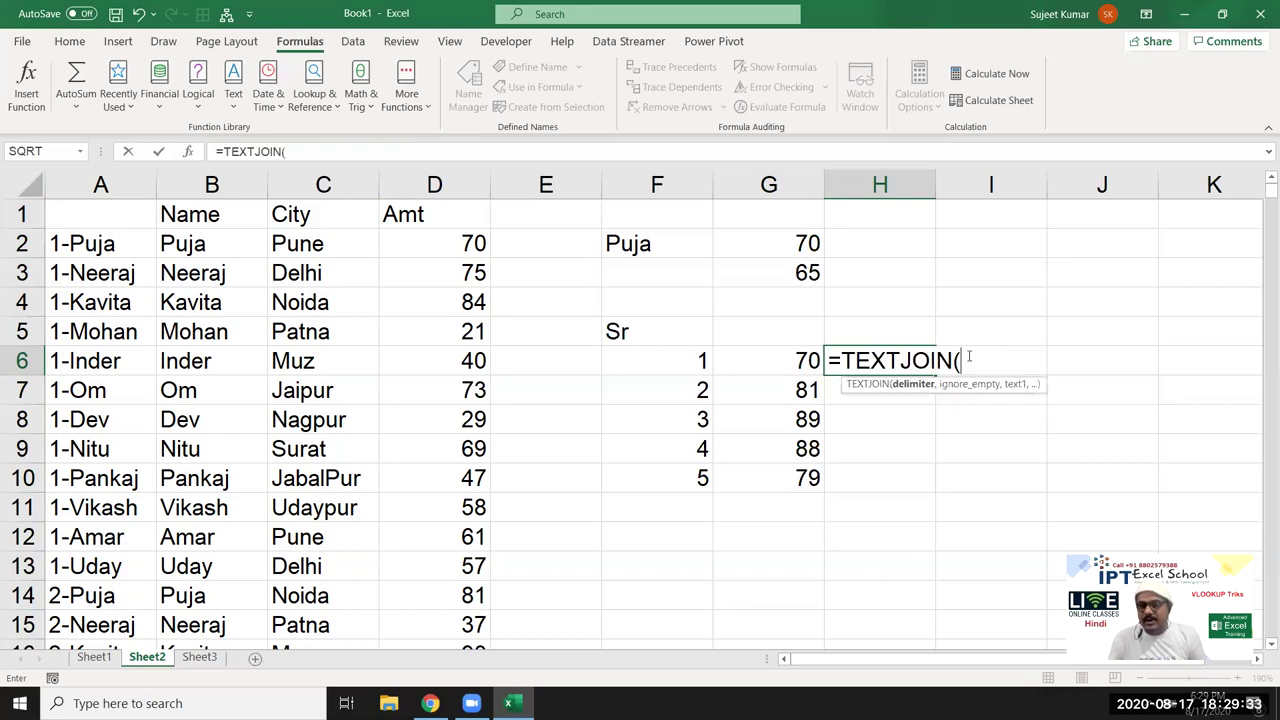
pyautogui.write(',",')
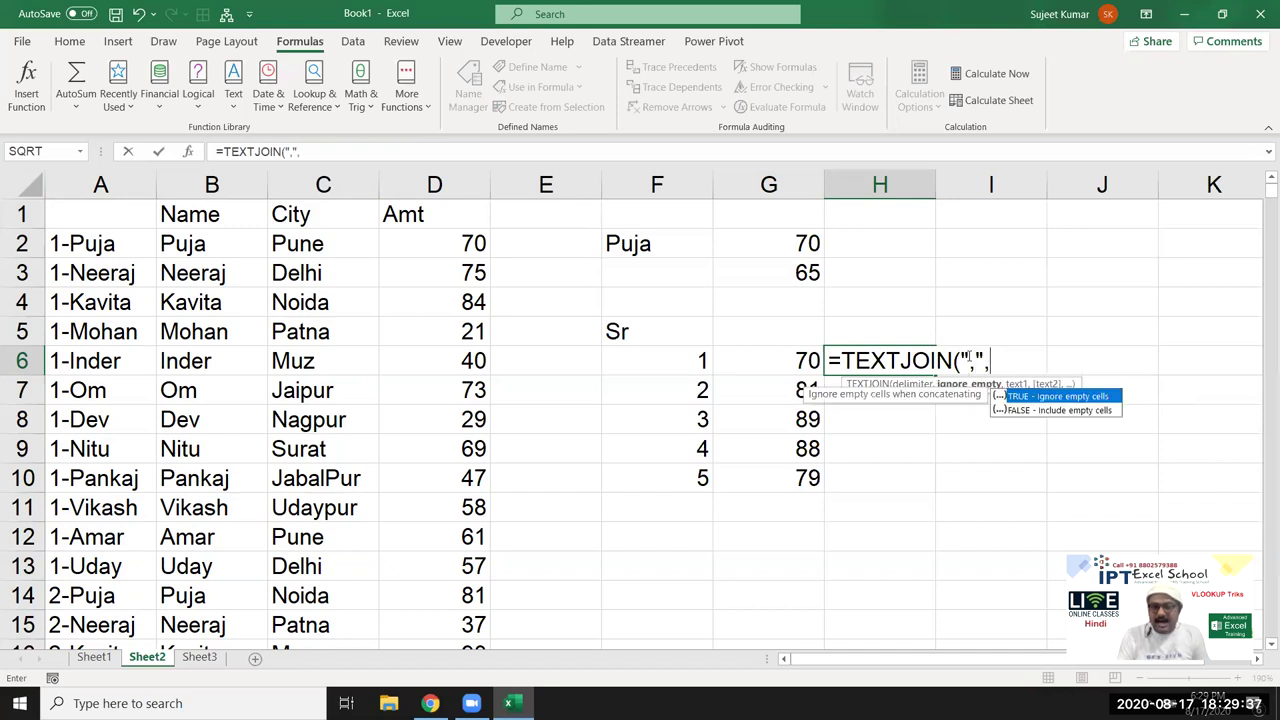
pyautogui.press('Tab')
pyautogui.write(',')
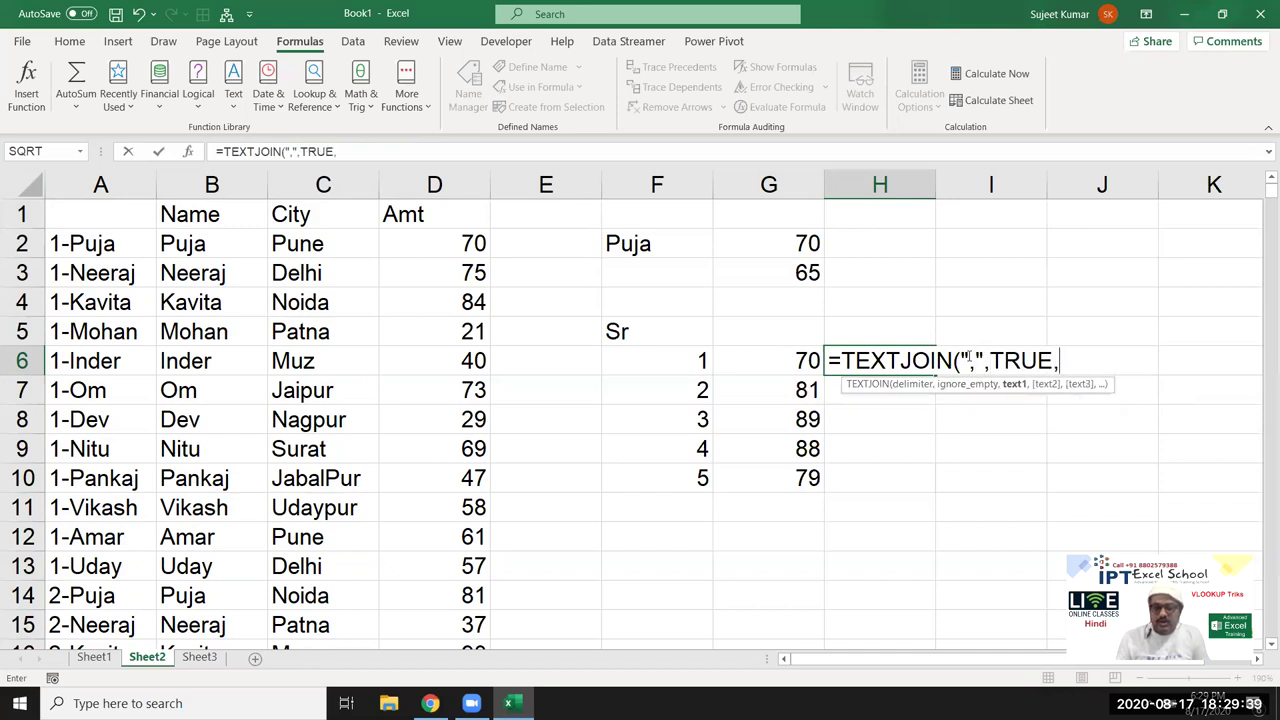
pyautogui.click(773, 362)
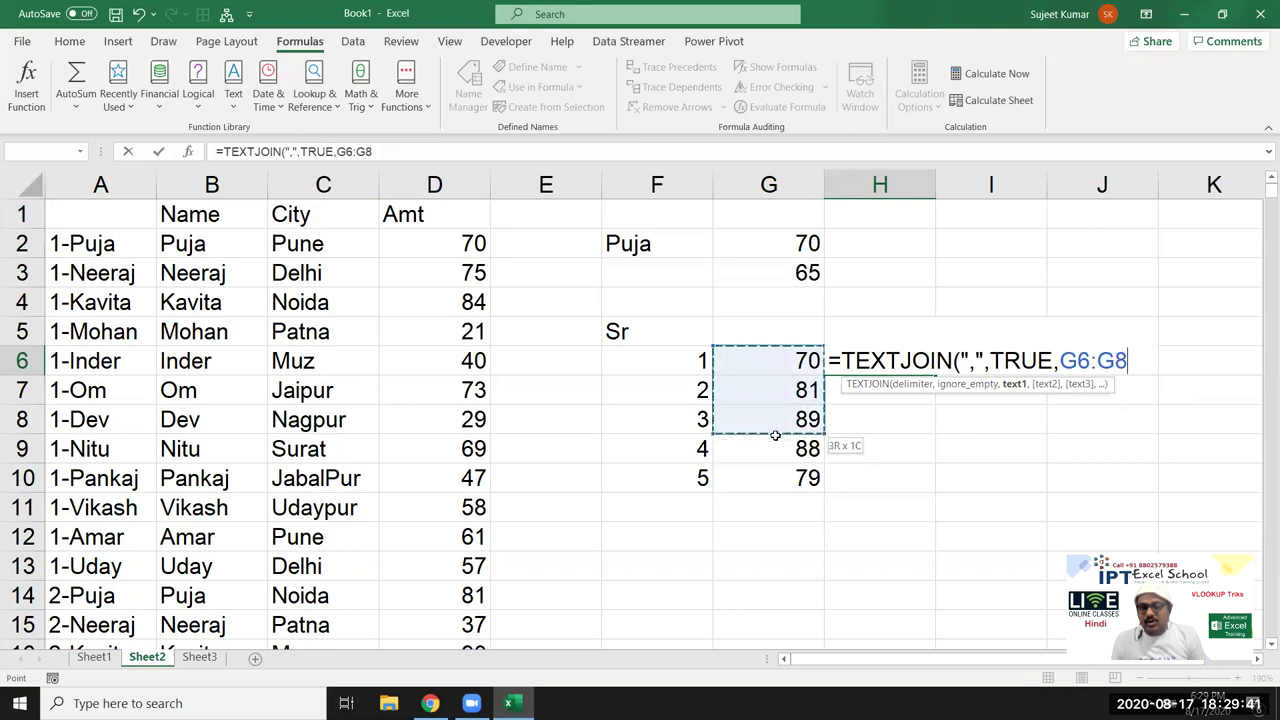
pyautogui.moveTo(773, 362); pyautogui.dragTo(771, 466)
pyautogui.press('Return')
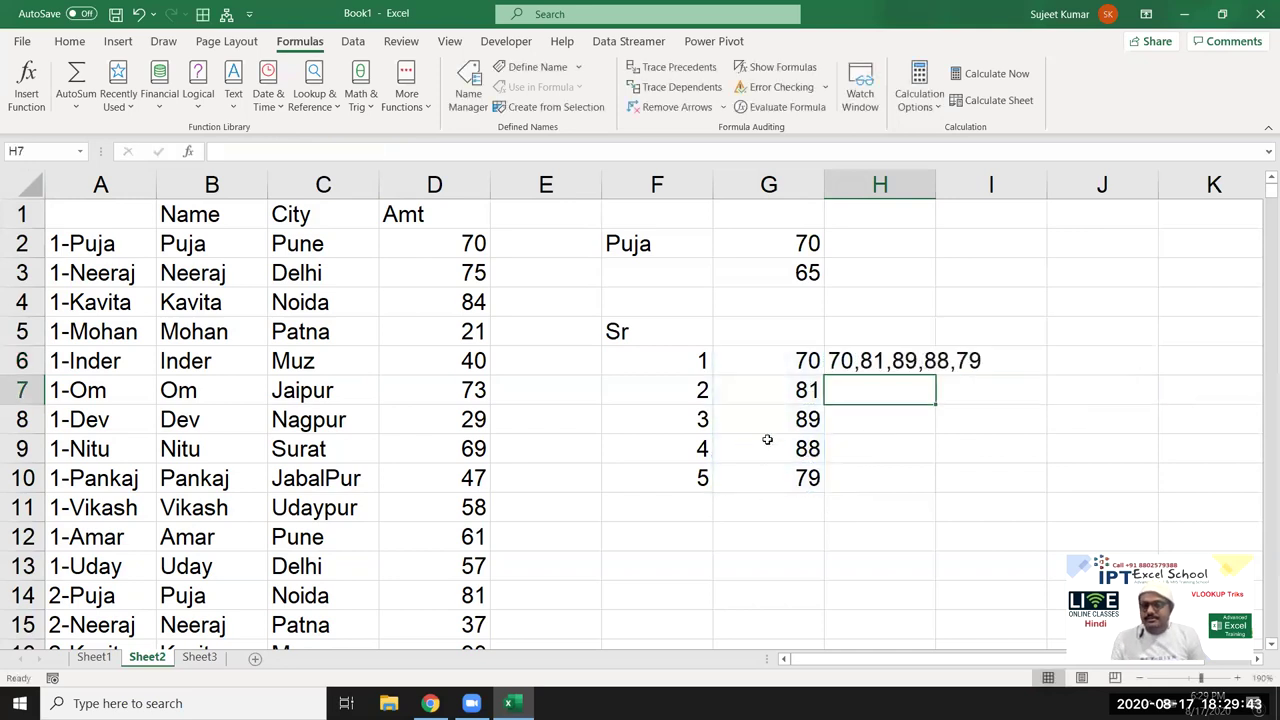
pyautogui.doubleClick(886, 364)
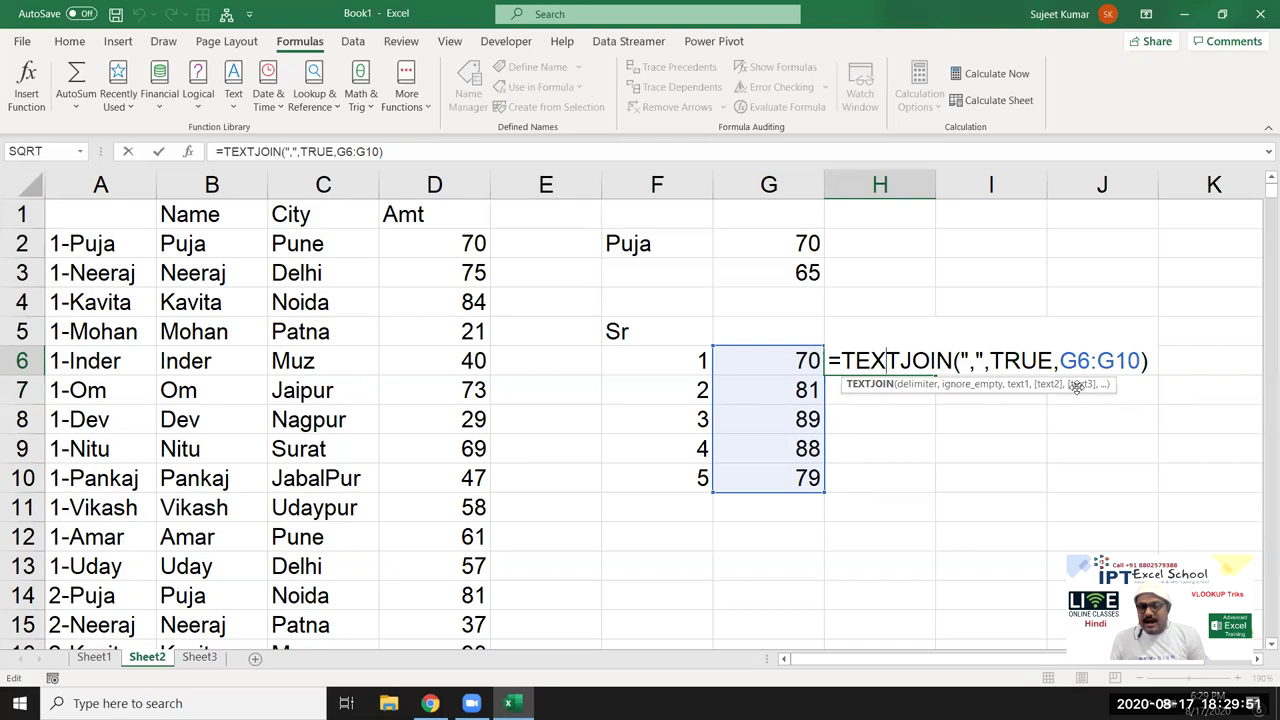
pyautogui.moveTo(1060, 361); pyautogui.dragTo(1147, 361)
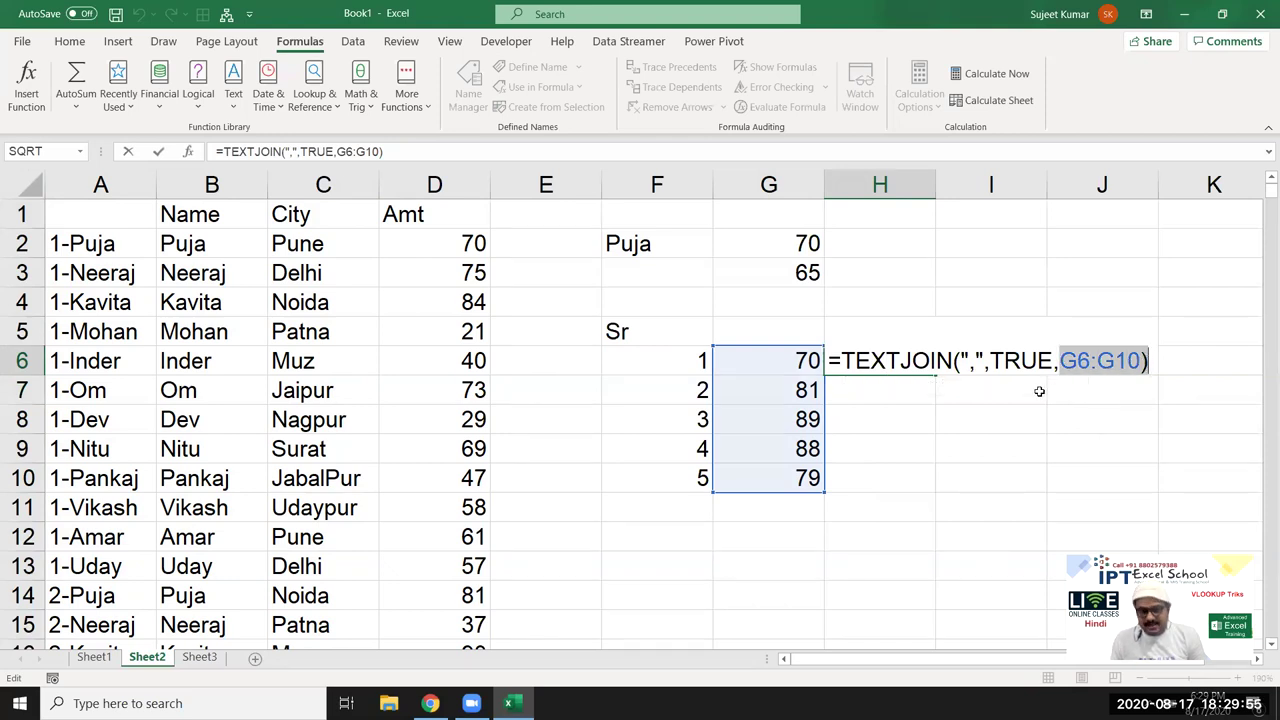
pyautogui.hotkey('ctrl', 'Return')
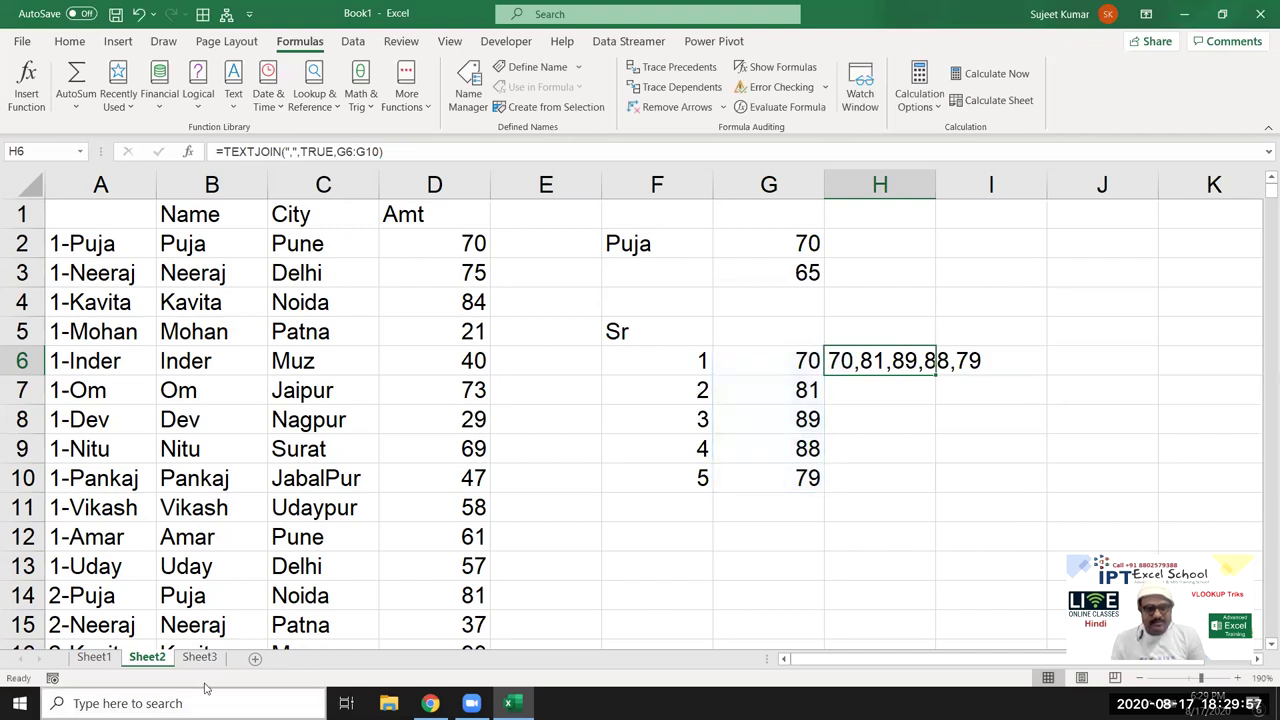
# On Sheet3, enter the name Puja in E3.
pyautogui.click(200, 657)
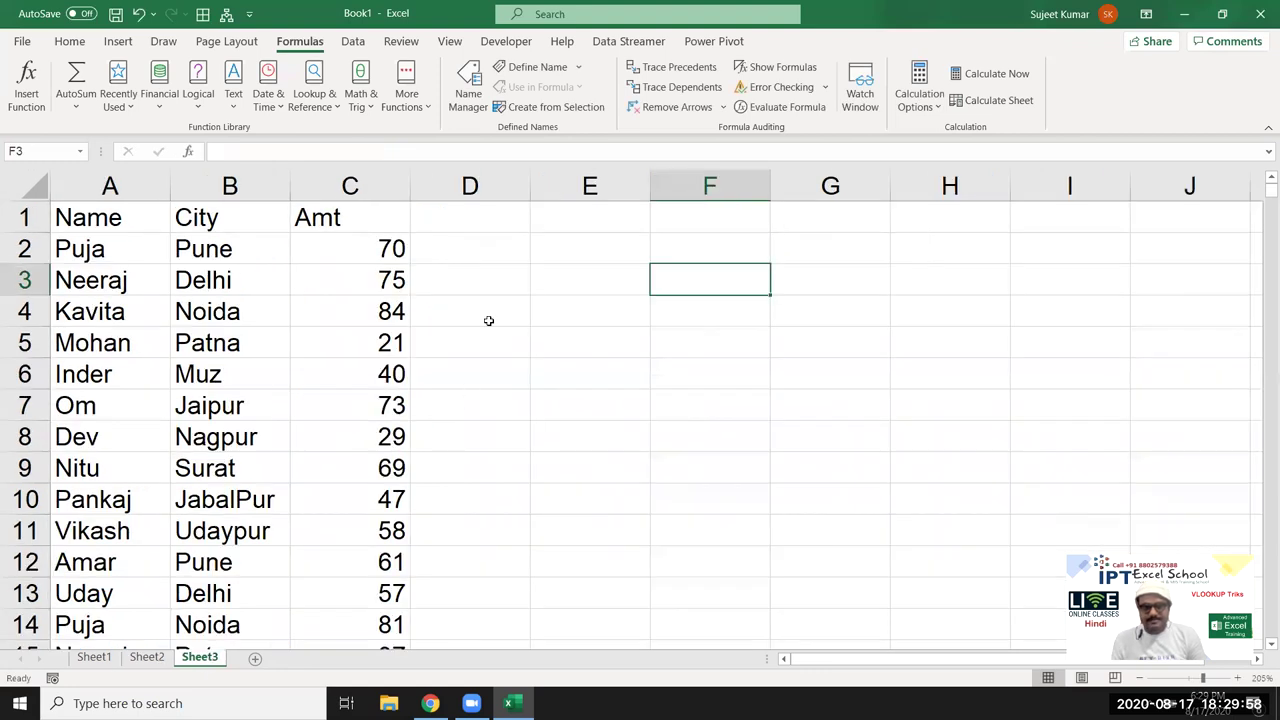
pyautogui.click(534, 264)
pyautogui.write('Puja')
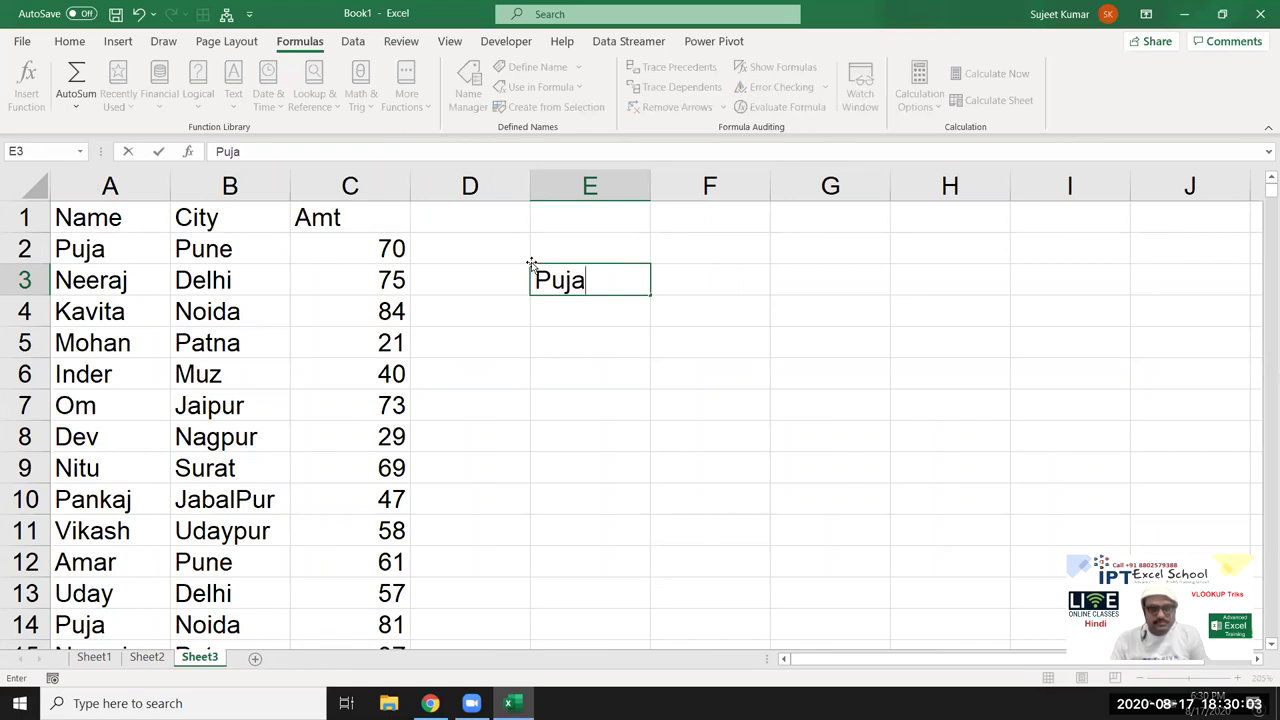
pyautogui.press('Tab')
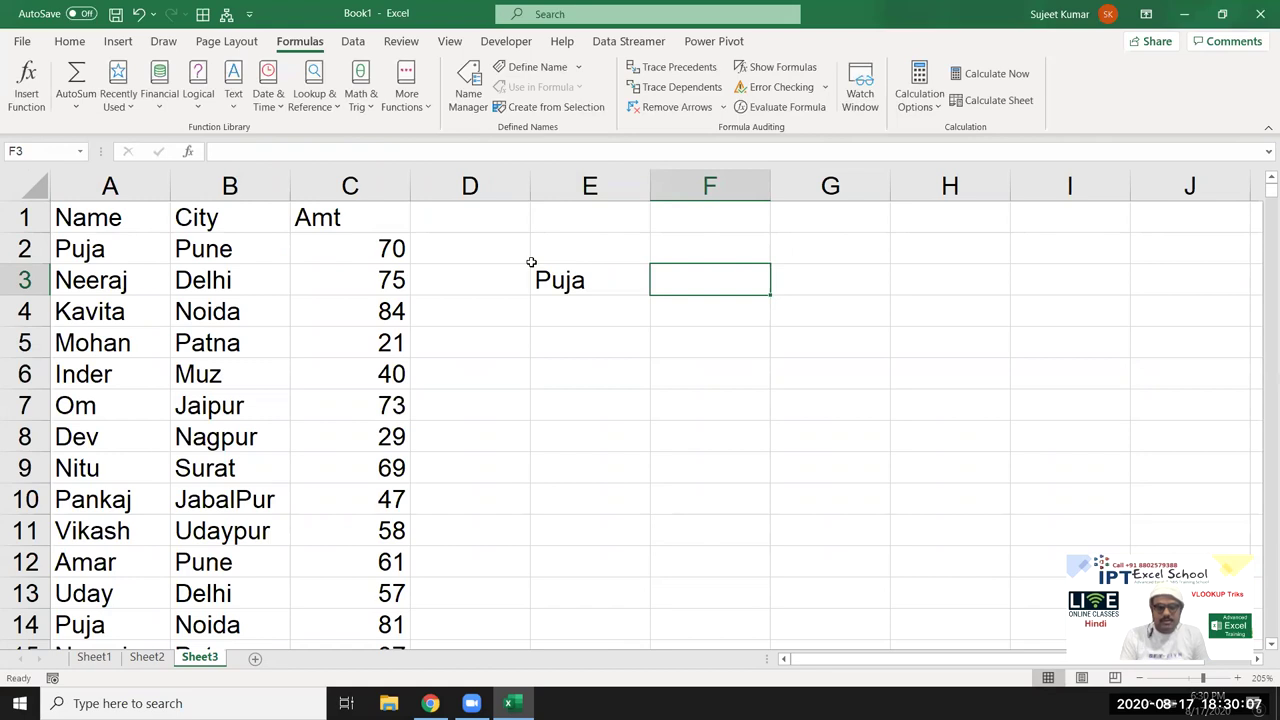
# Begin F3's formula as =TEXTJOIN(",",TRUE,IF(.
pyautogui.write('=')
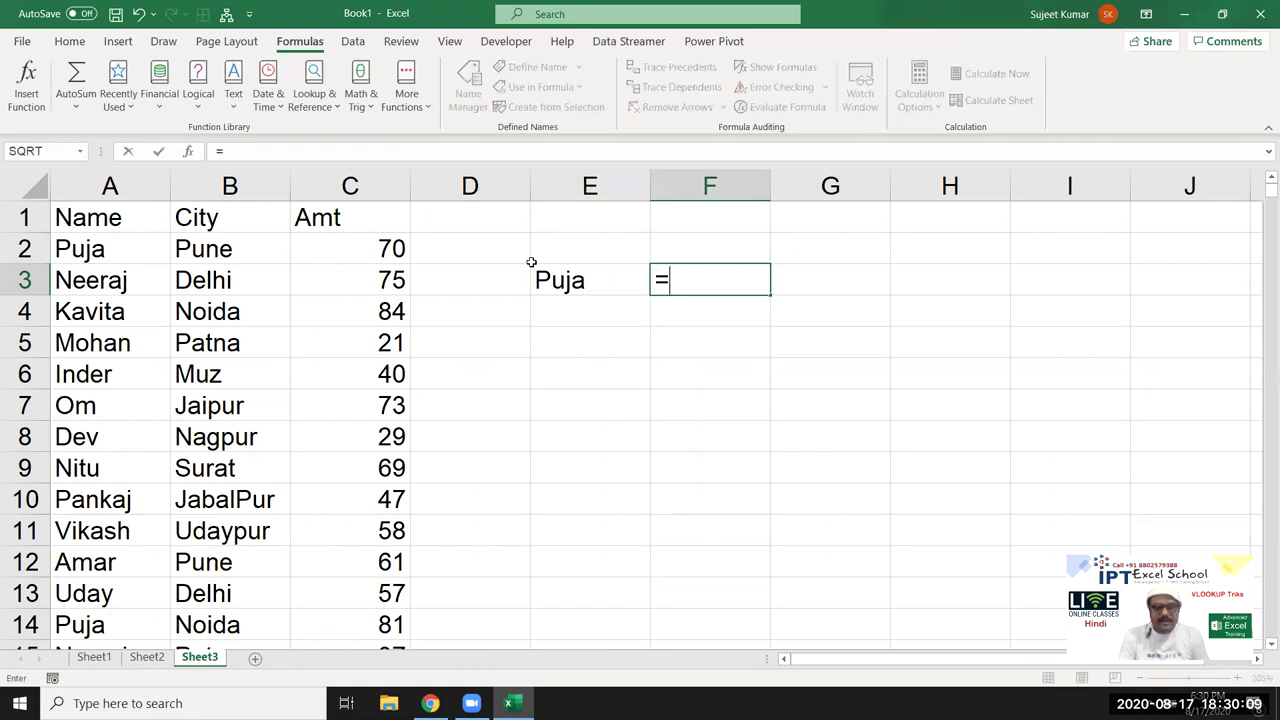
pyautogui.write('te')
pyautogui.press('Down')
pyautogui.press('Tab')
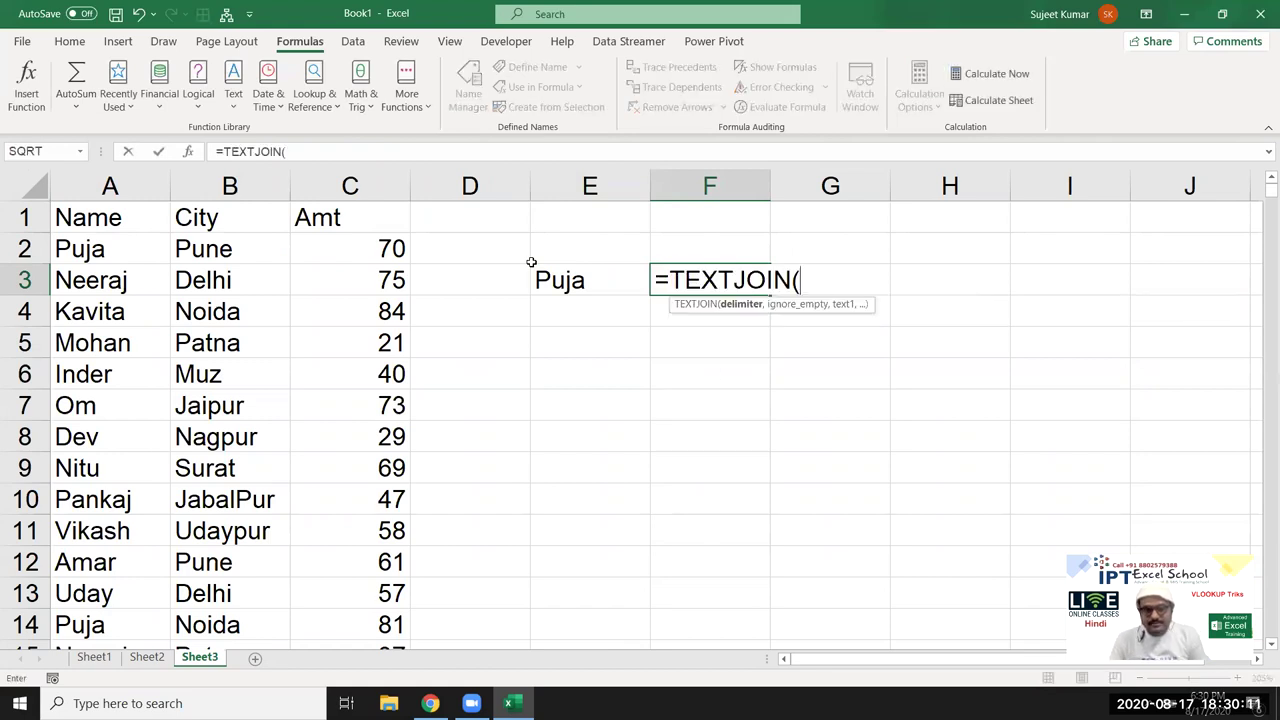
pyautogui.write('","')
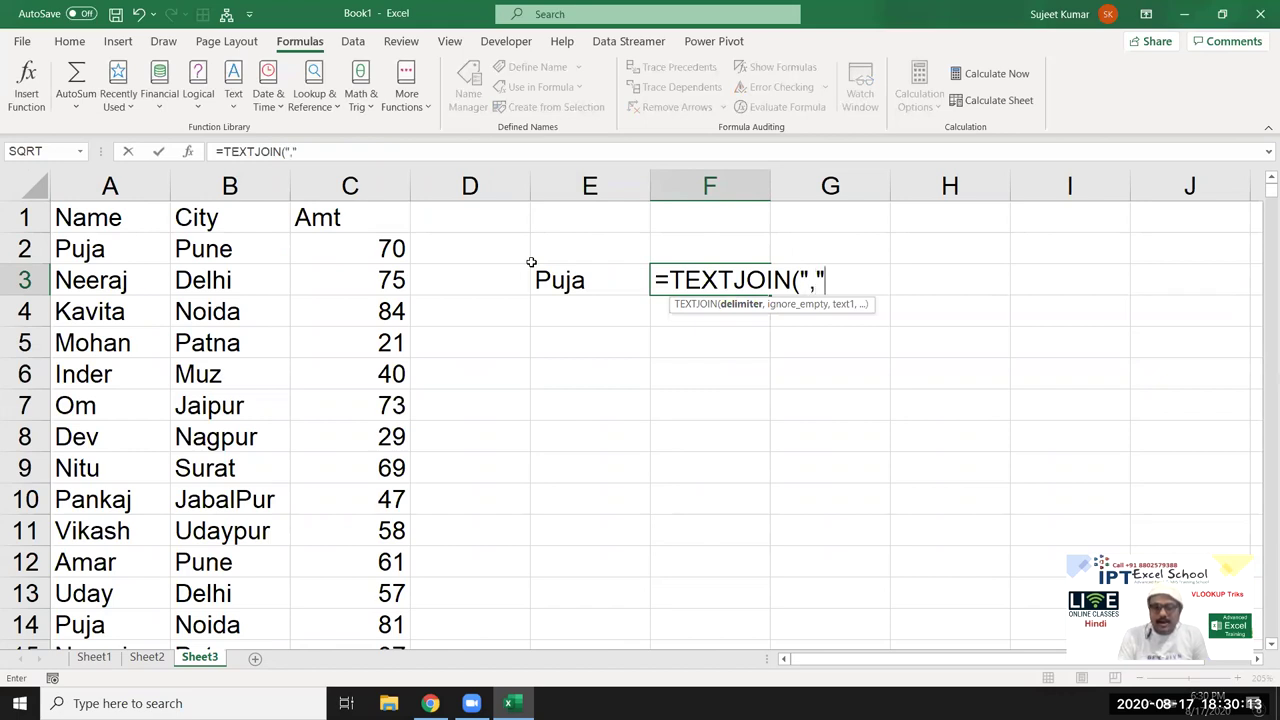
pyautogui.write(',')
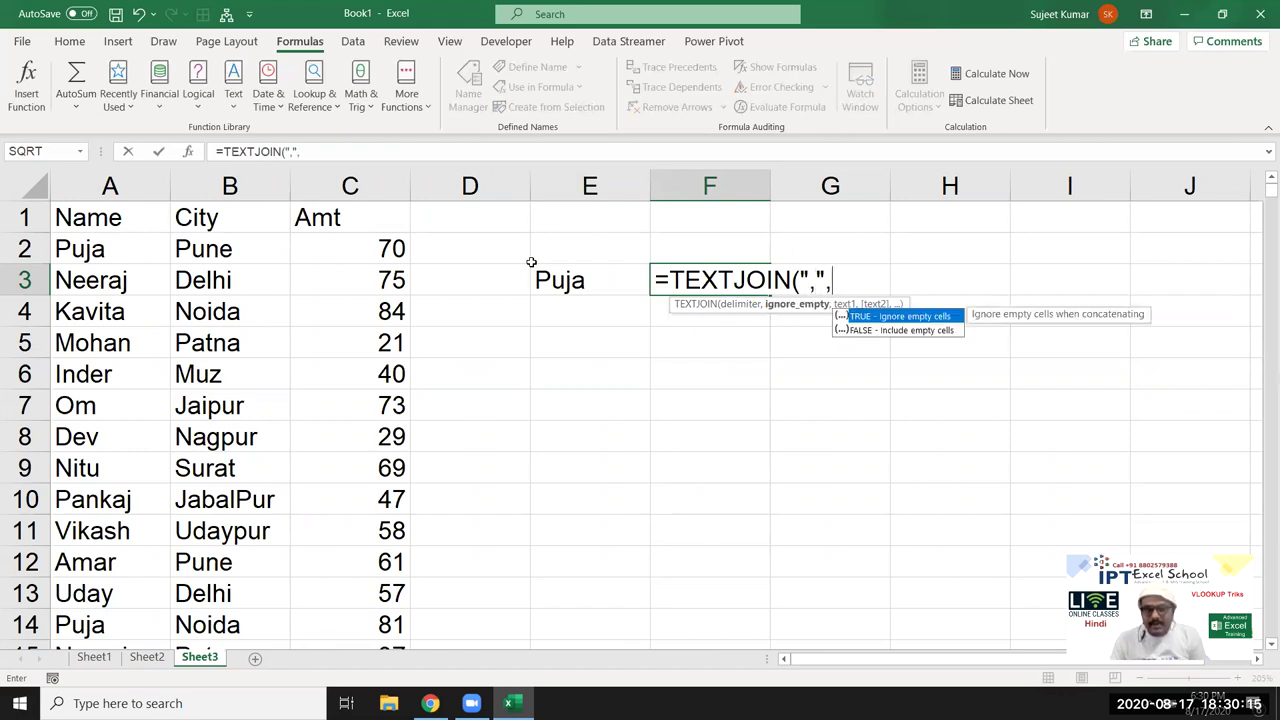
pyautogui.press('Tab')
pyautogui.write(',if')
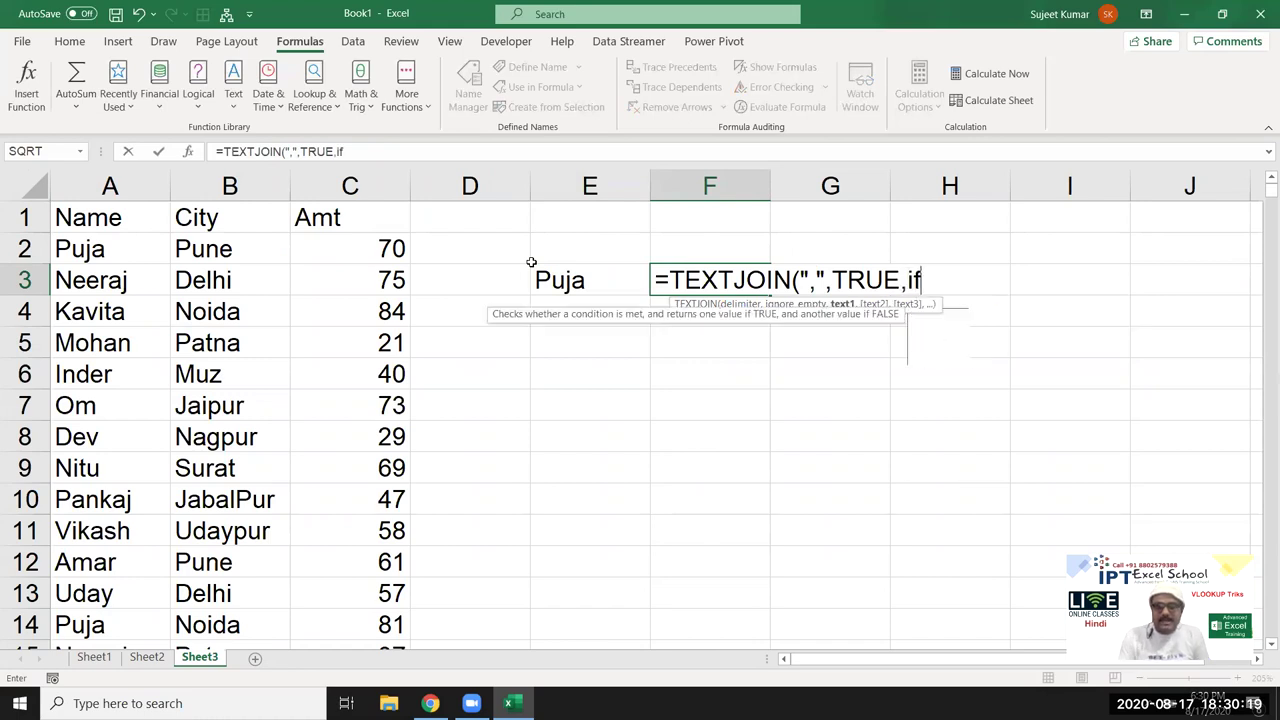
pyautogui.press('Tab')
# Complete the IF as A2:A459=E3 returning C2:C459, accepting Excel's suggested correction.
pyautogui.click(108, 258)
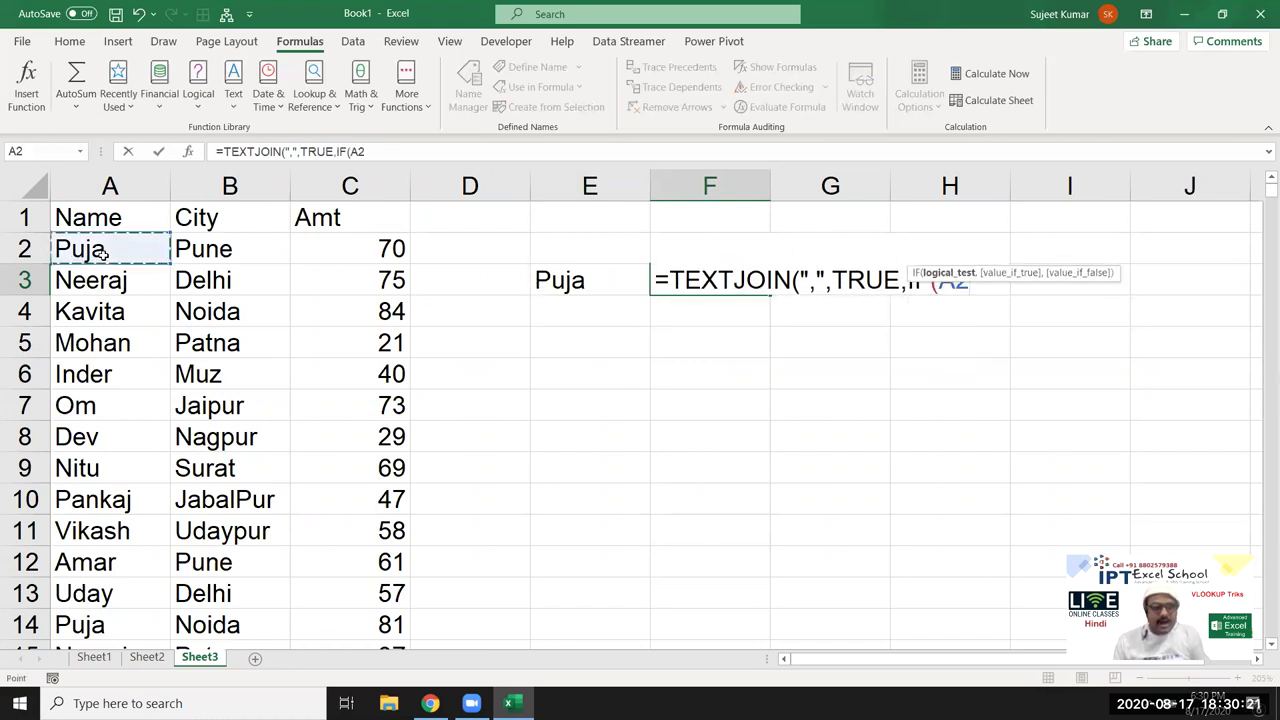
pyautogui.hotkey('ctrl', 'shift', 'Down')
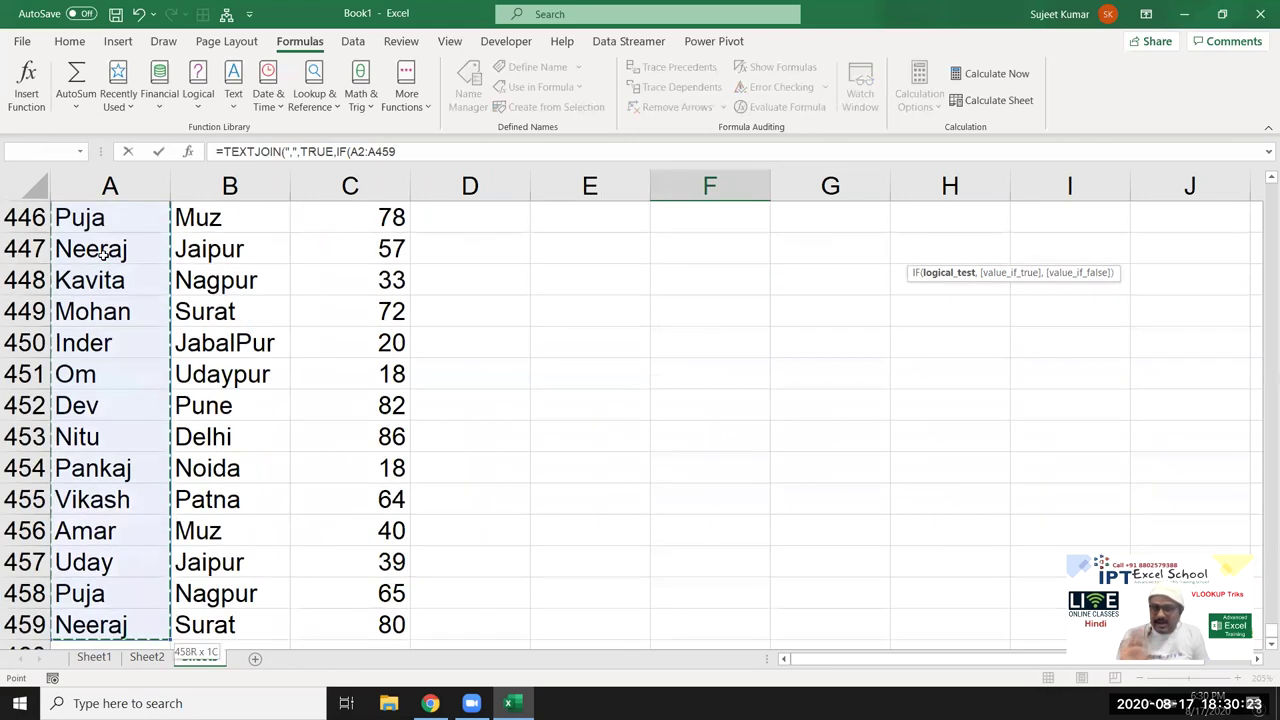
pyautogui.write('=')
pyautogui.press('Up')
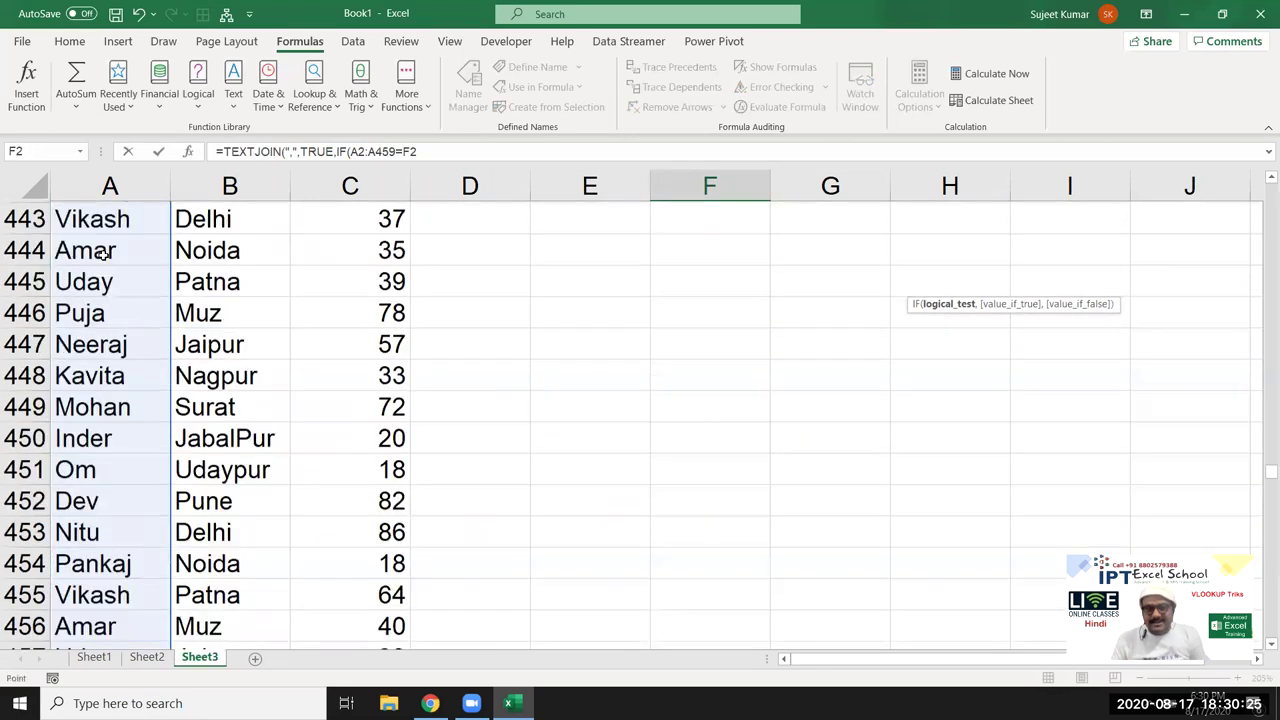
pyautogui.press('Up')
pyautogui.press('Down')
pyautogui.press('Down')
pyautogui.press('Left')
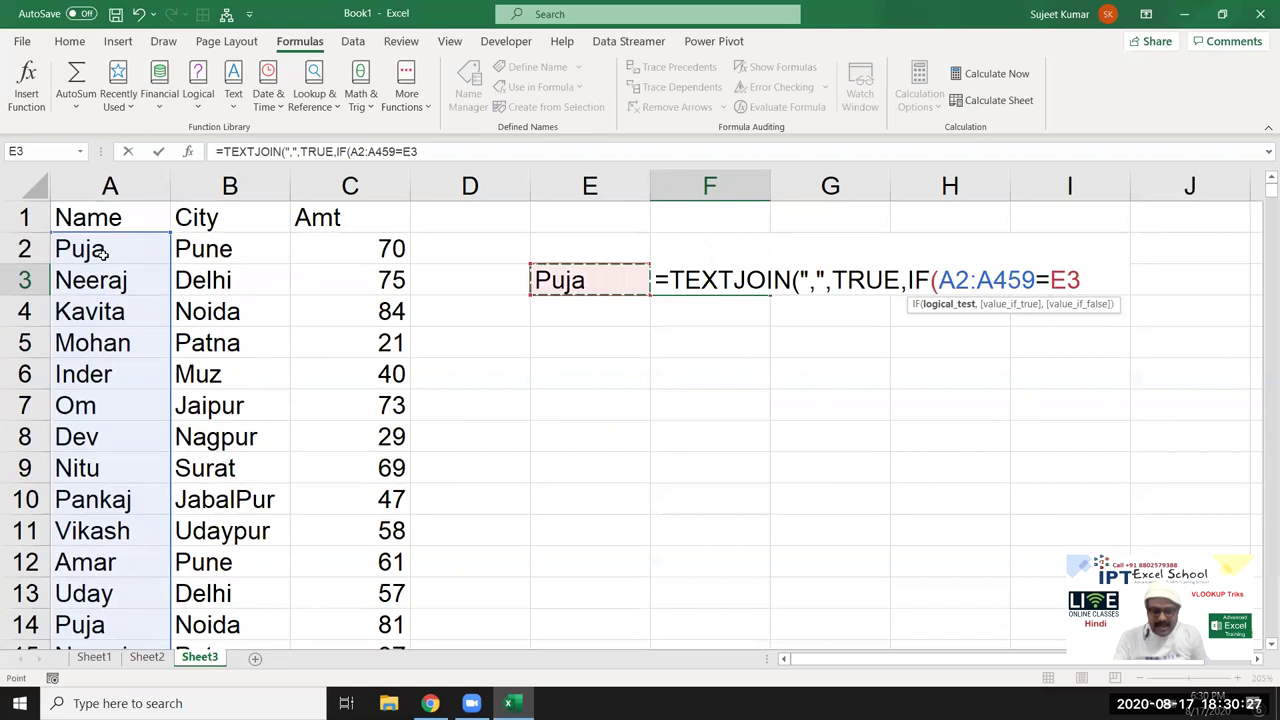
pyautogui.write(',')
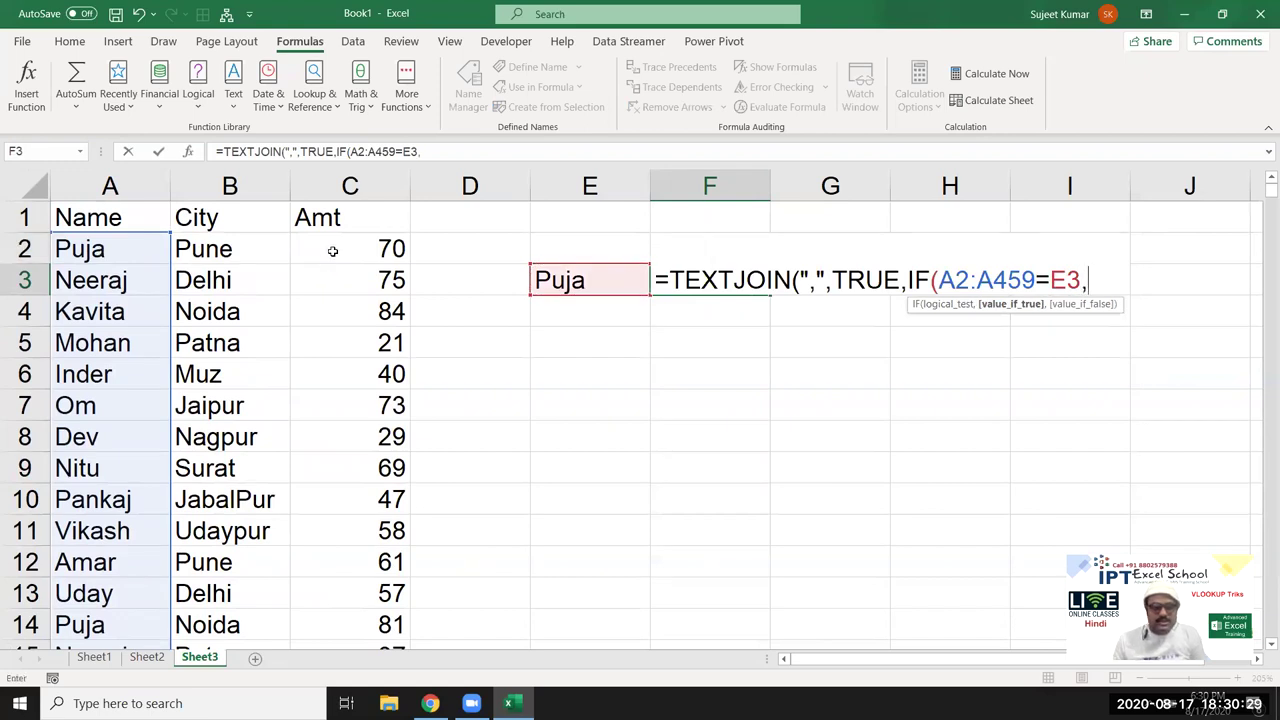
pyautogui.click(333, 251)
pyautogui.hotkey('ctrl', 'shift', 'Down')
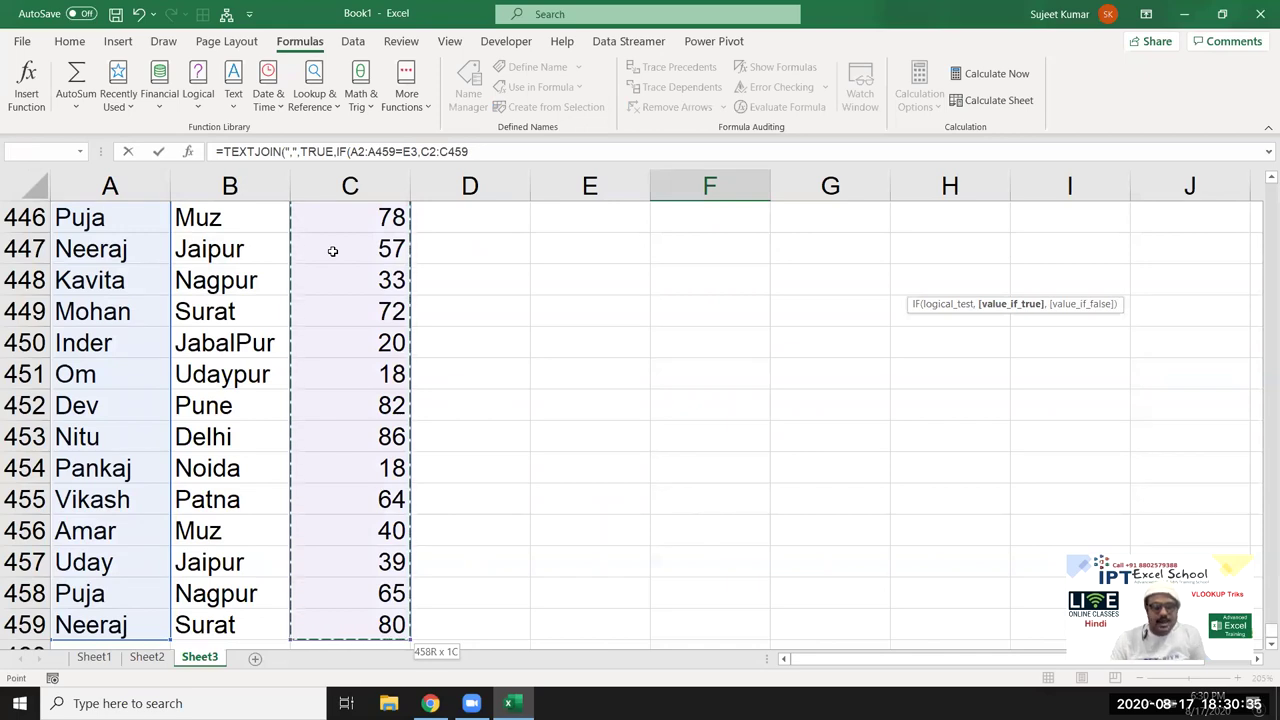
pyautogui.press('Return')
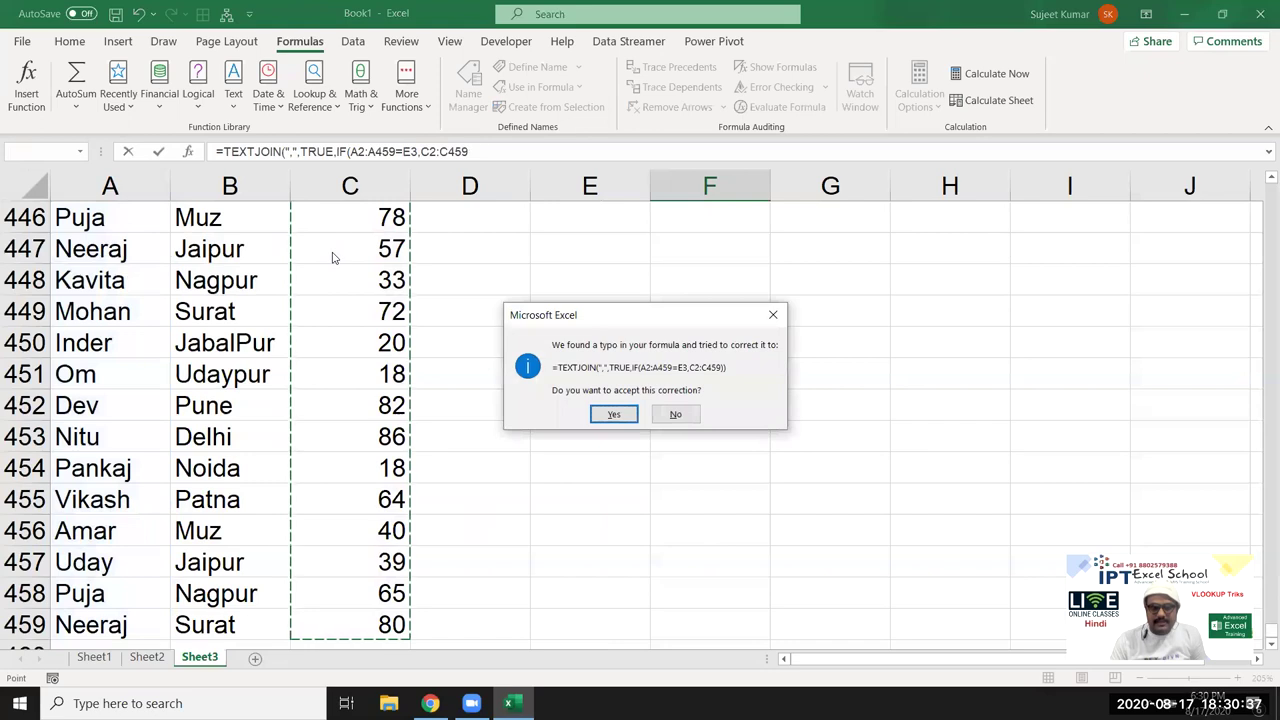
pyautogui.press('Return')
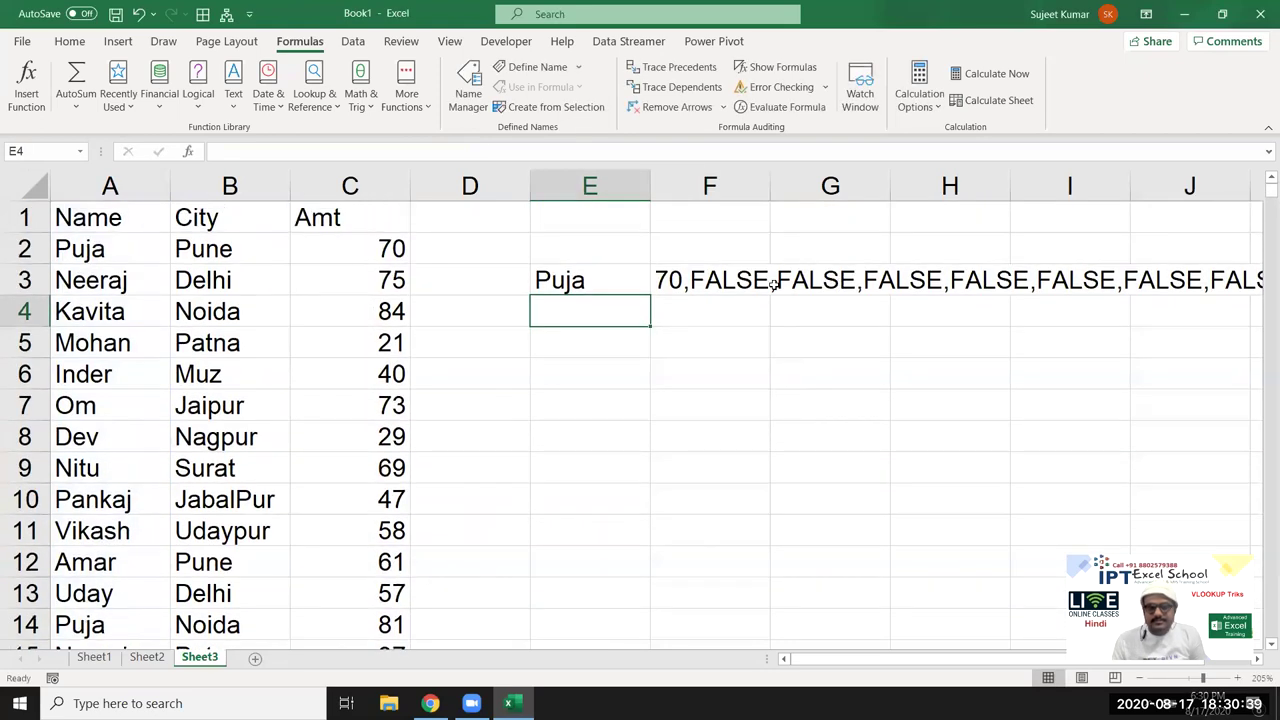
# Add "" as the IF false argument so F3 lists only Puja's amounts 70,81,89,88,79….
pyautogui.click(722, 280)
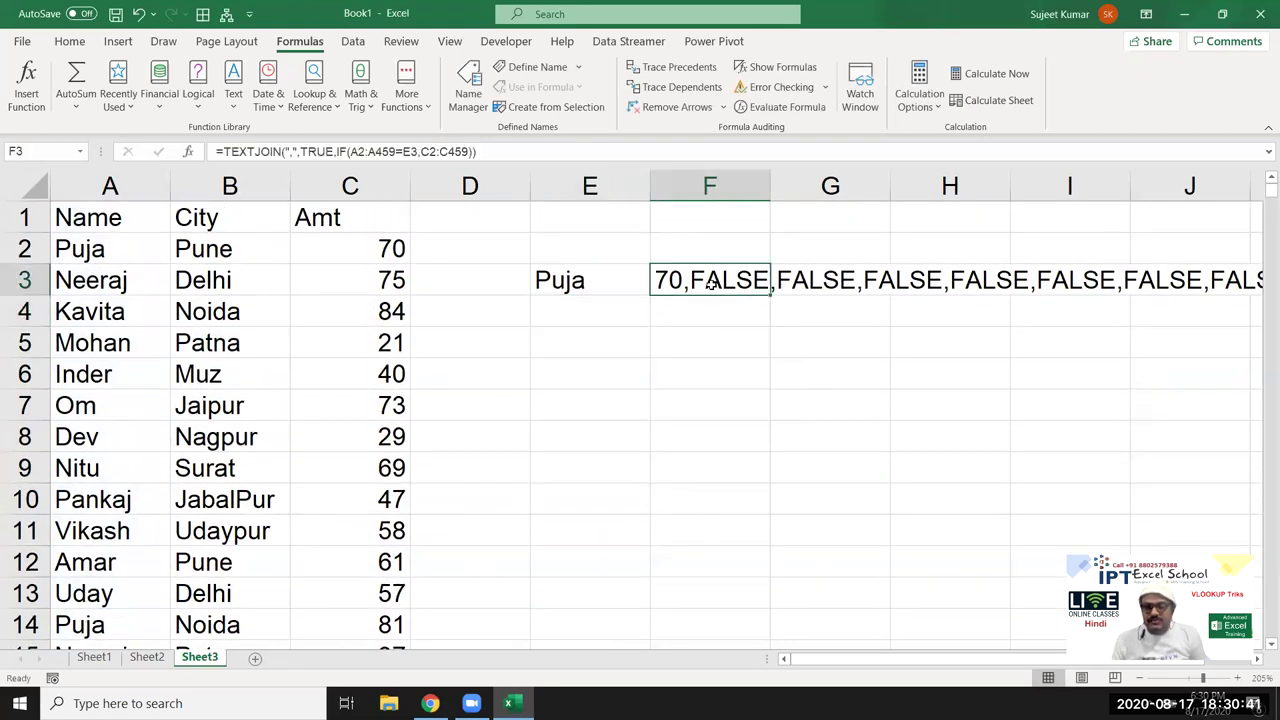
pyautogui.doubleClick(708, 281)
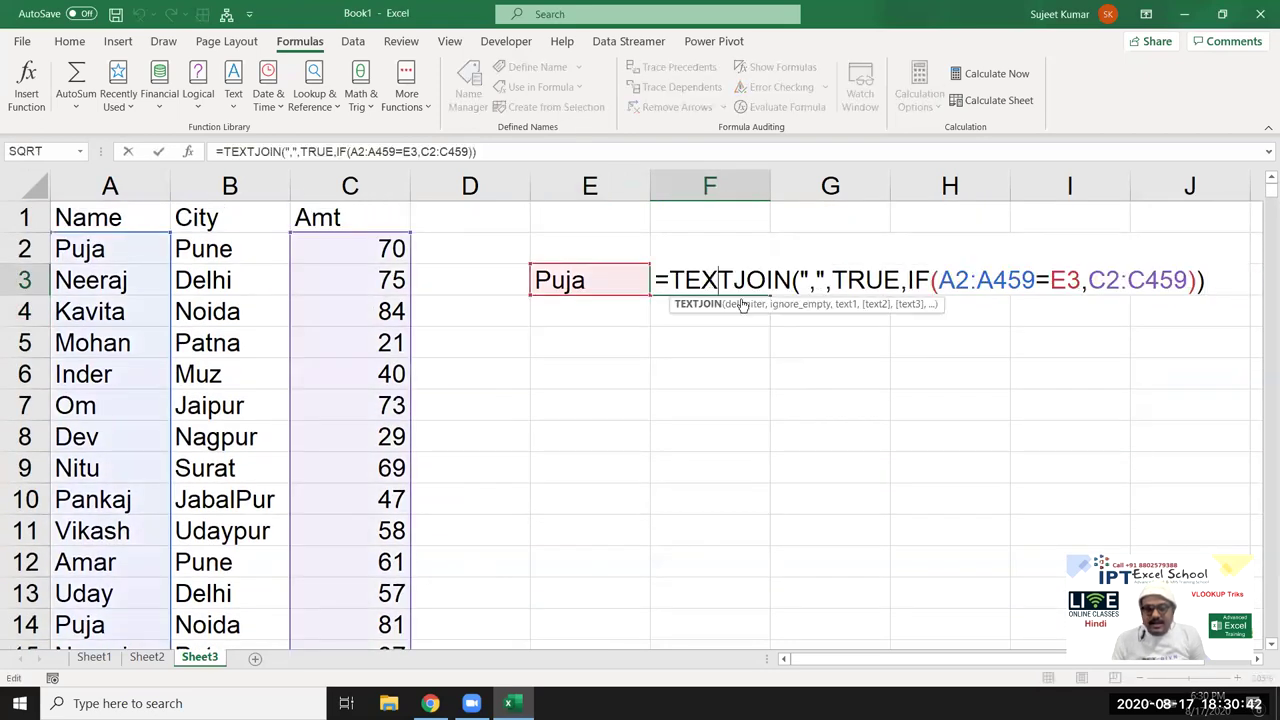
pyautogui.click(1188, 281)
pyautogui.write(',""')
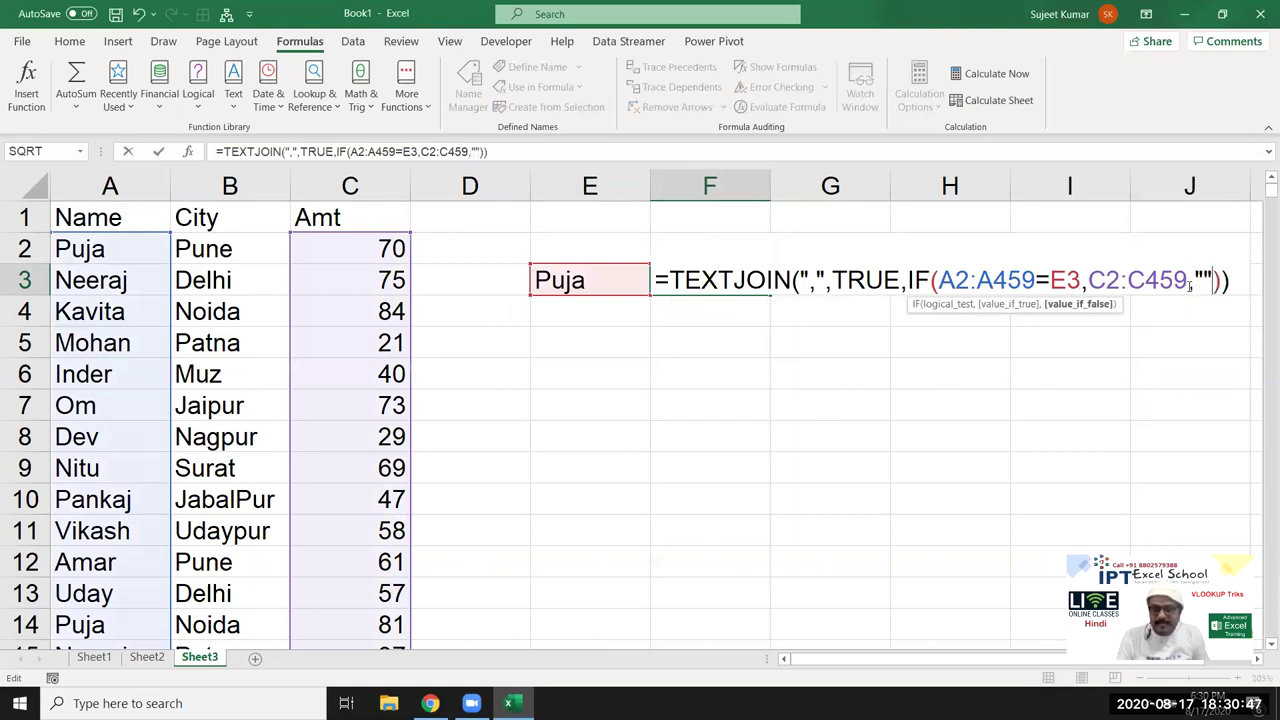
pyautogui.press('Return')
pyautogui.press('Up')
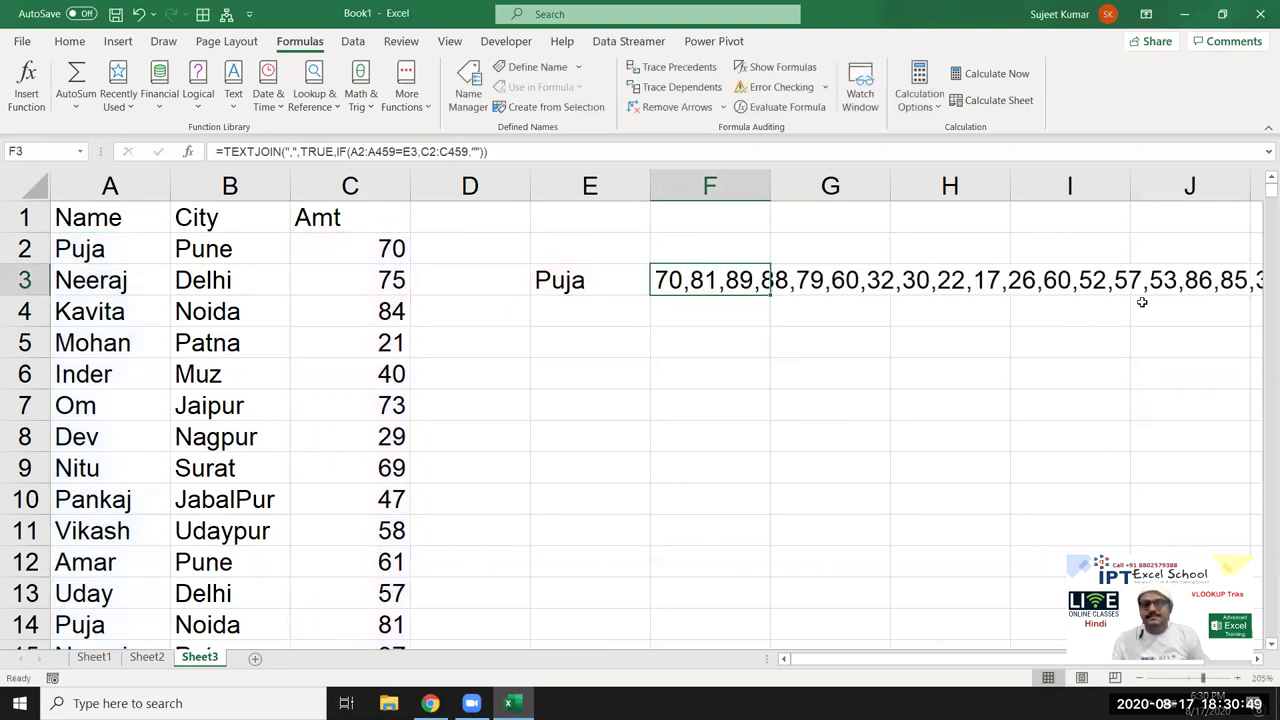
pyautogui.moveTo(840, 660); pyautogui.dragTo(920, 670)
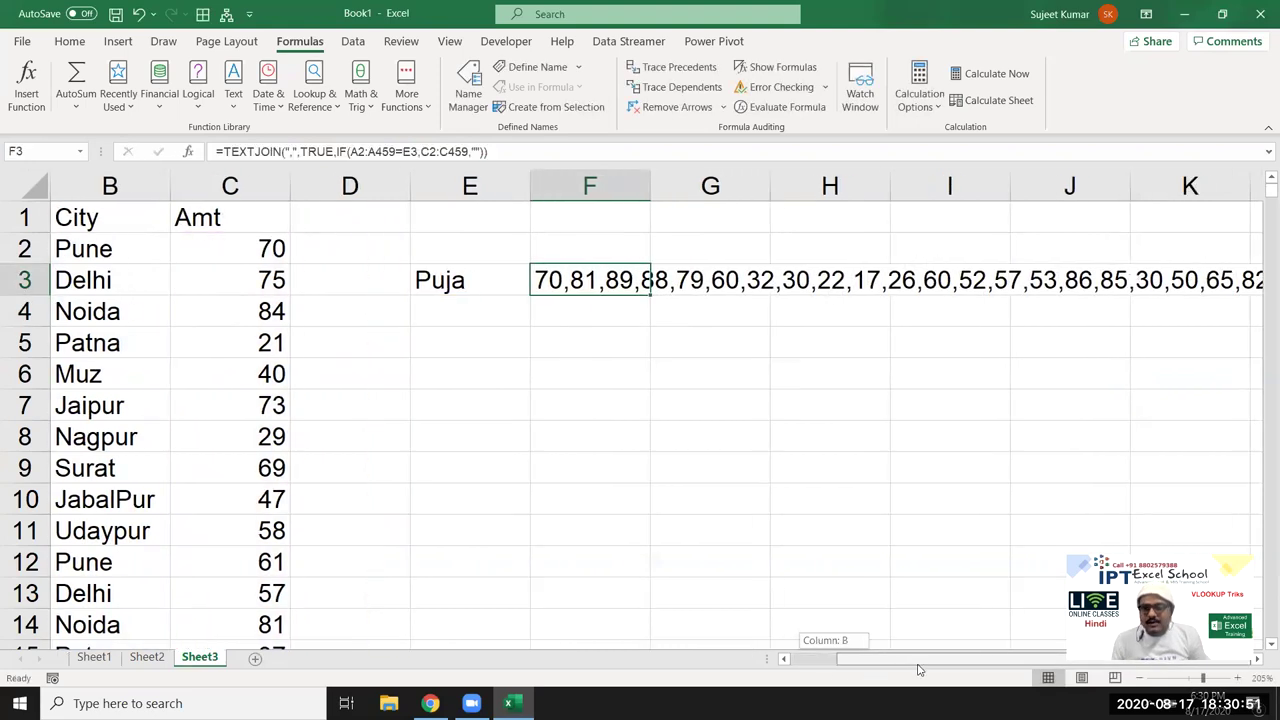
pyautogui.click(578, 320)
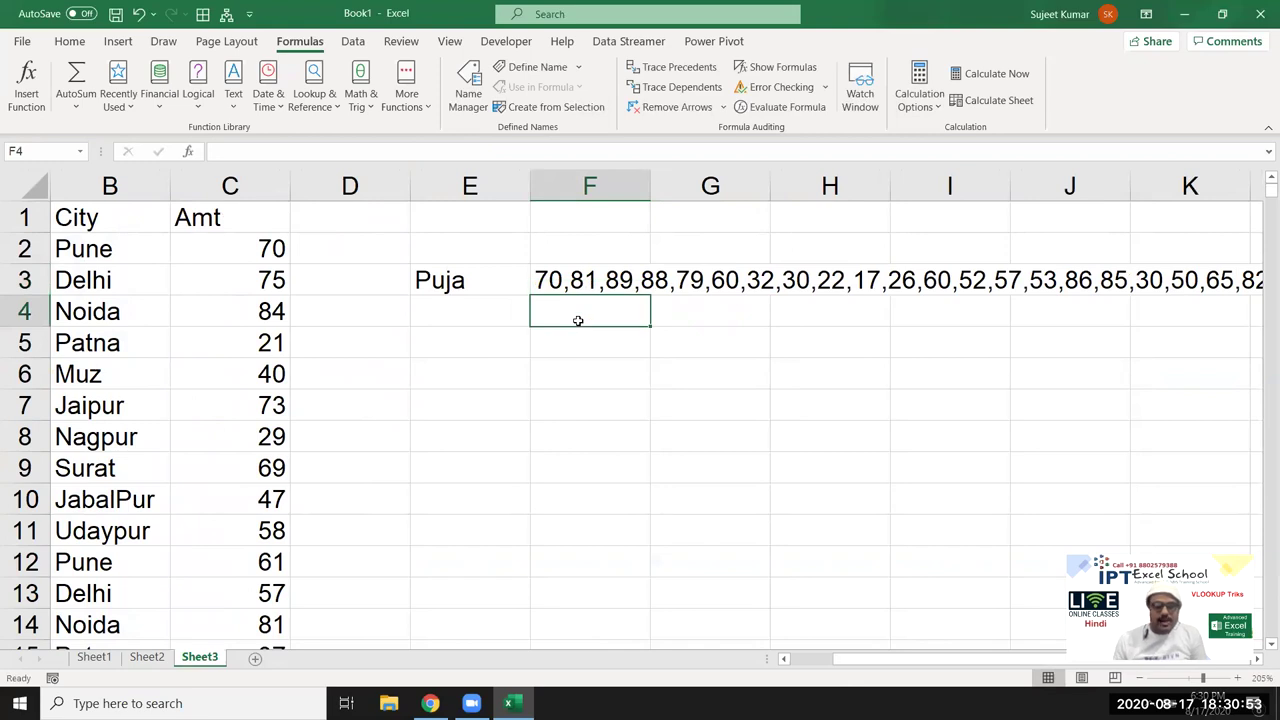
pyautogui.click(624, 286)
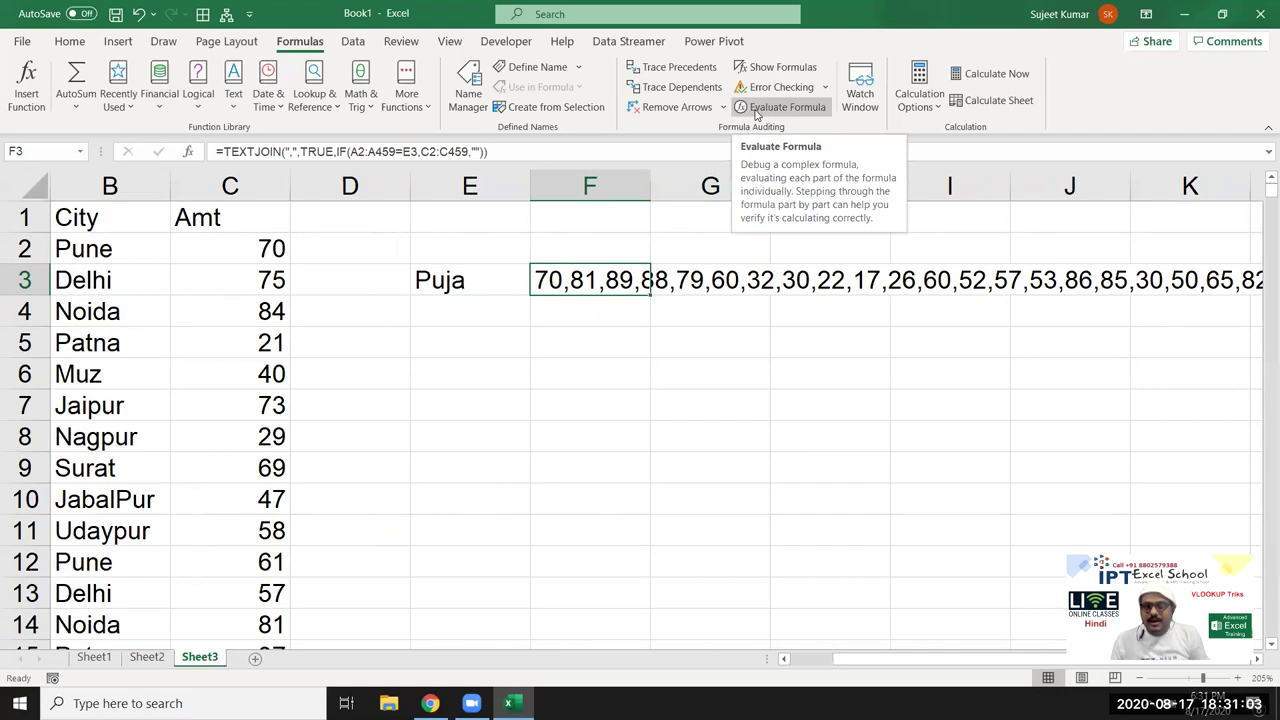
pyautogui.click(147, 657)
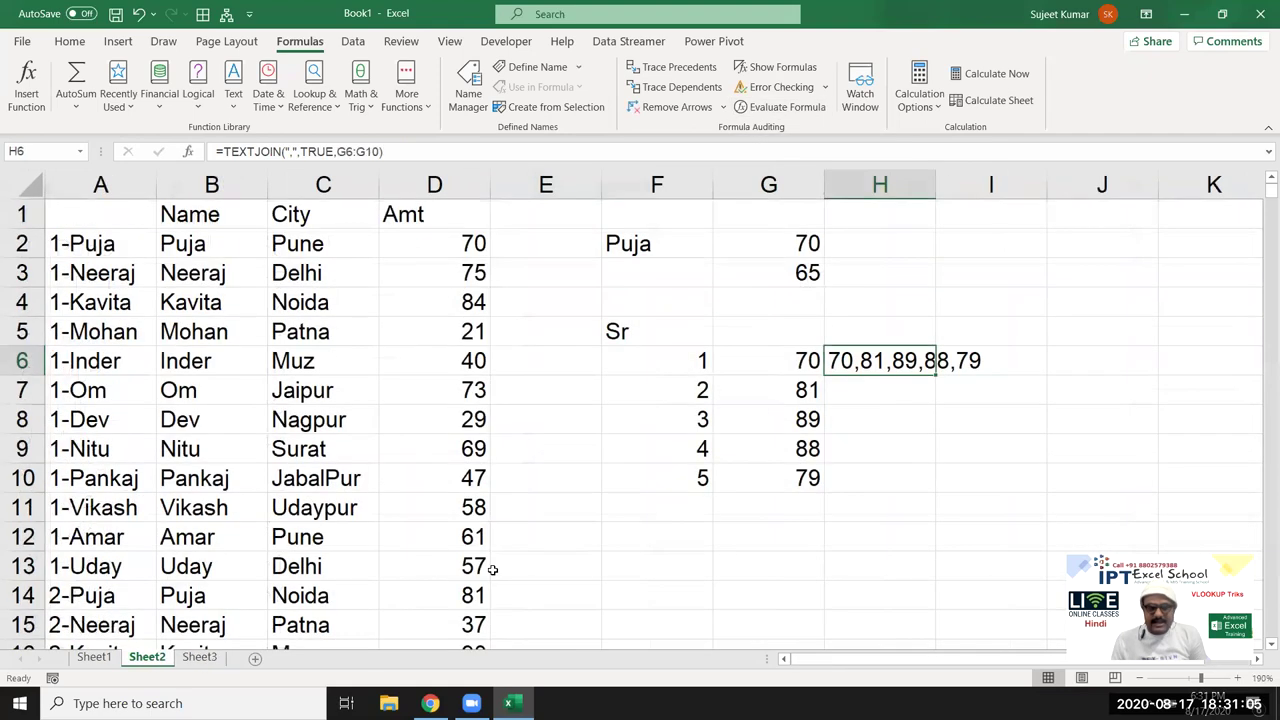
pyautogui.doubleClick(872, 360)
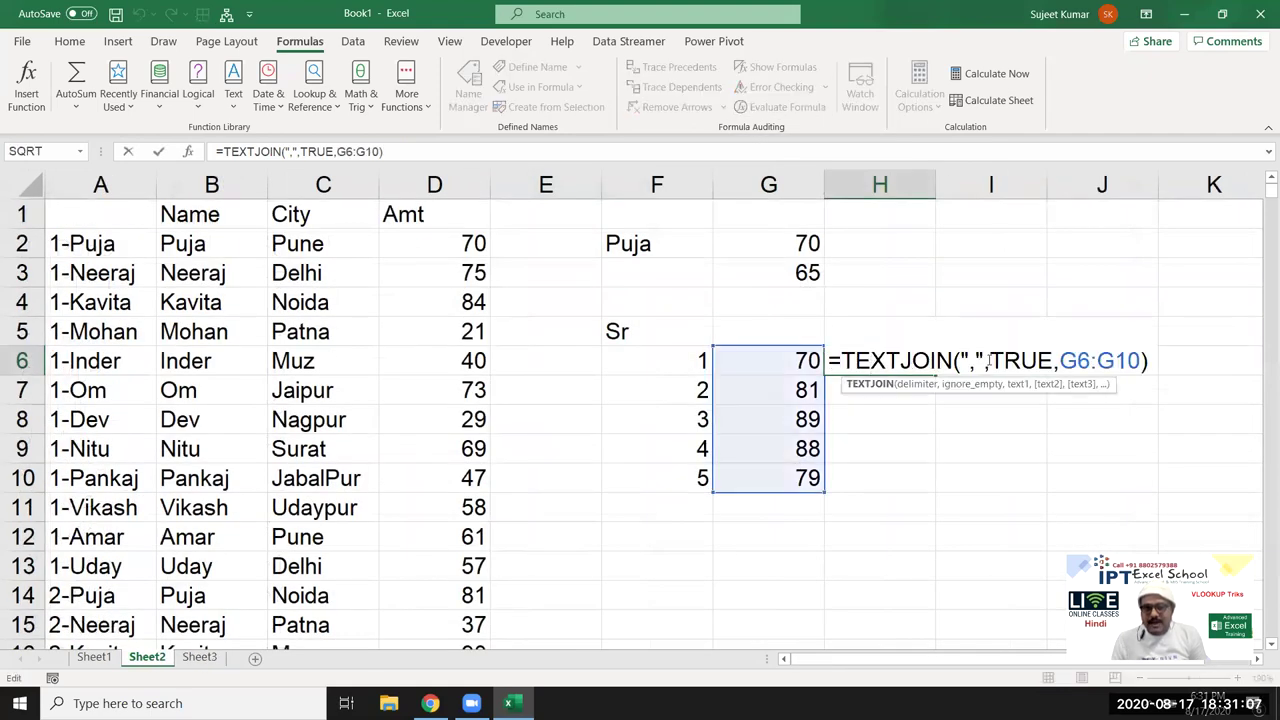
pyautogui.moveTo(991, 360); pyautogui.dragTo(1054, 360)
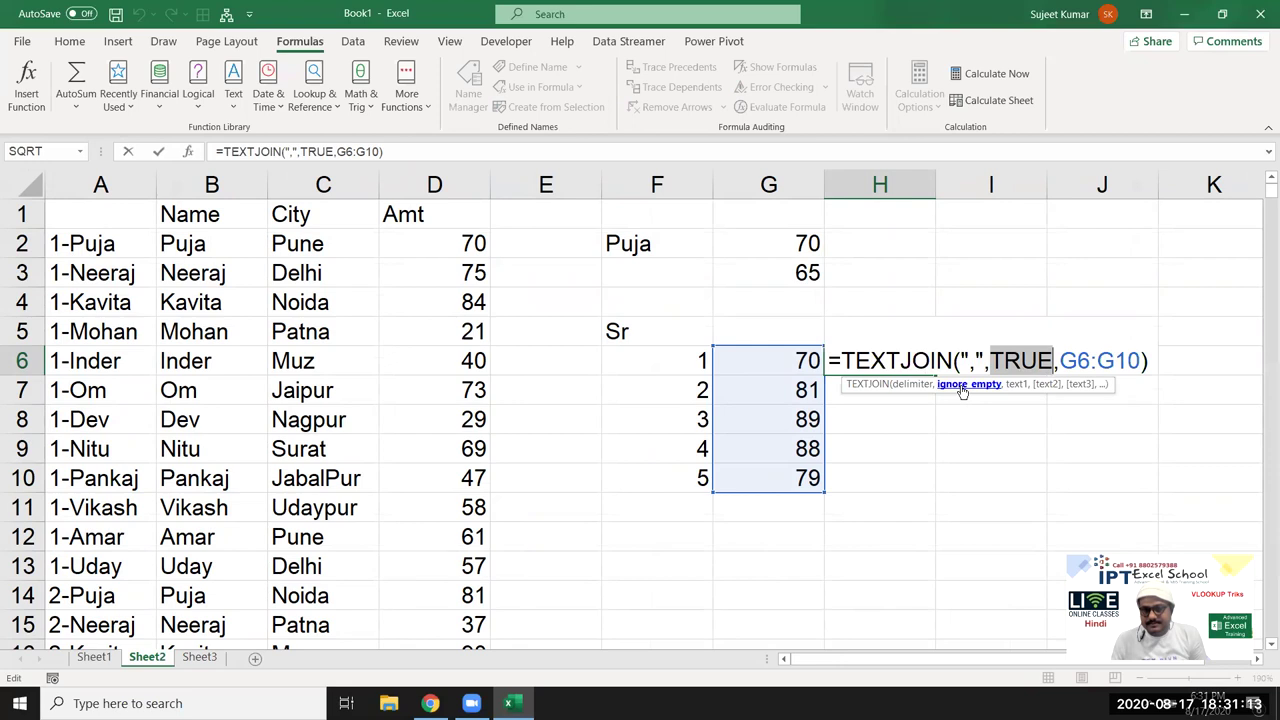
pyautogui.press('Escape')
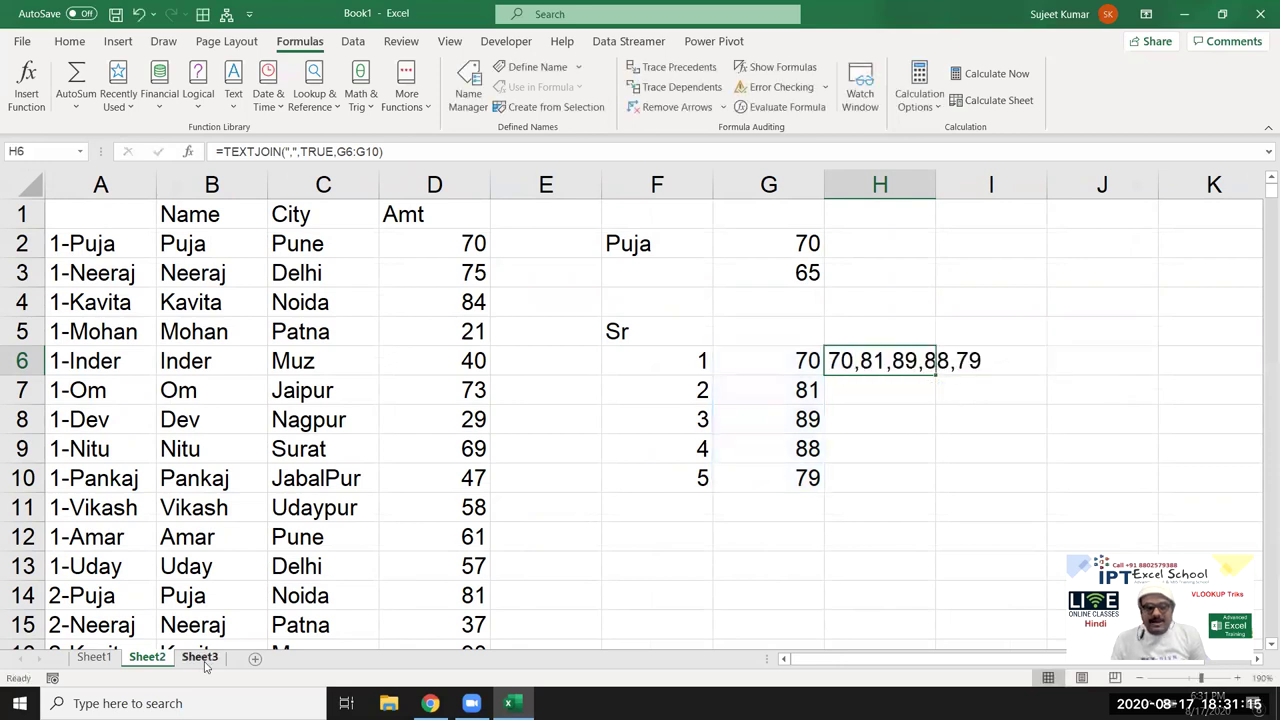
pyautogui.click(199, 657)
pyautogui.doubleClick(591, 300)
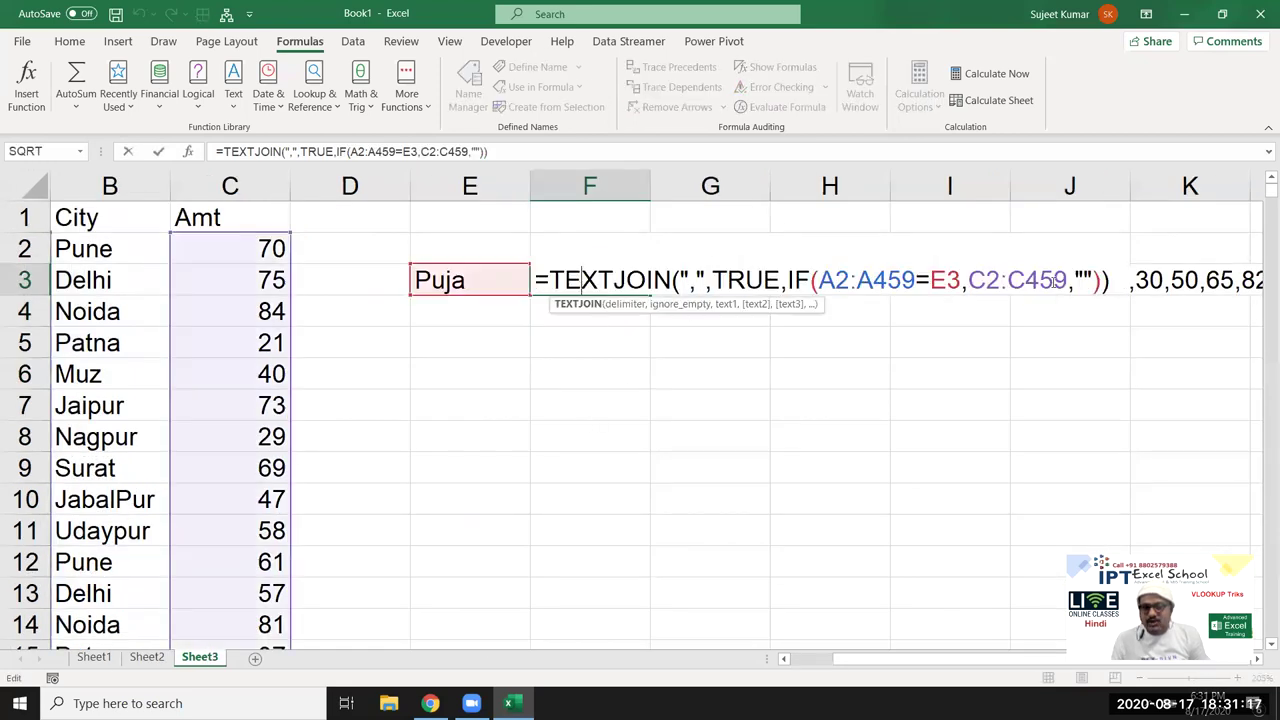
pyautogui.moveTo(1070, 280); pyautogui.dragTo(1092, 280)
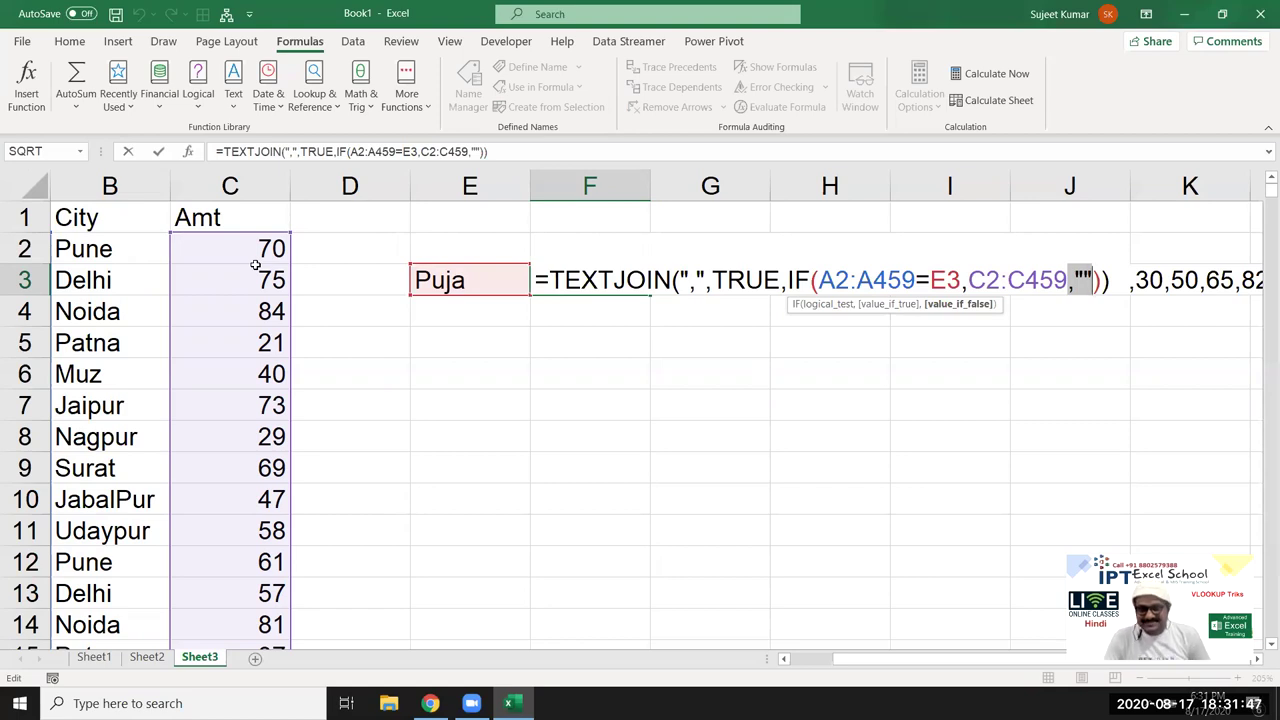
pyautogui.hotkey('ctrl', 'Return')
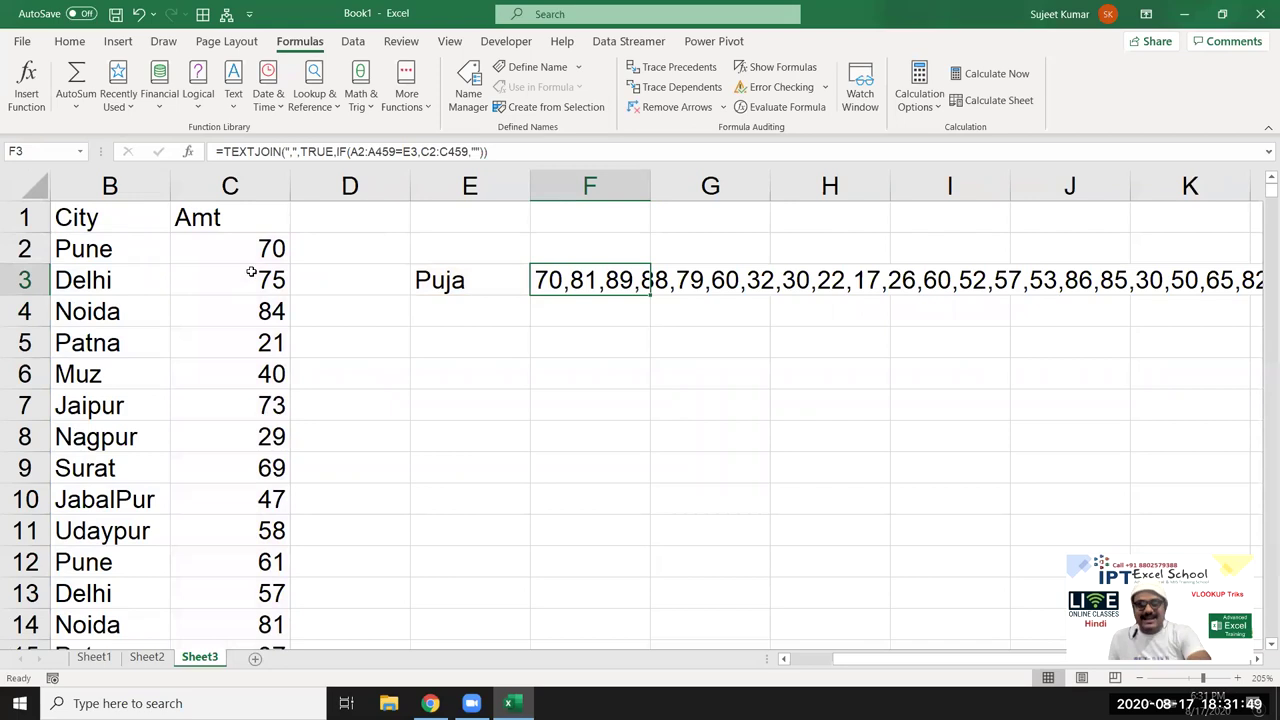
# Evaluate F3 step by step through the name range, E3 comparison and IF results.
pyautogui.click(780, 106)
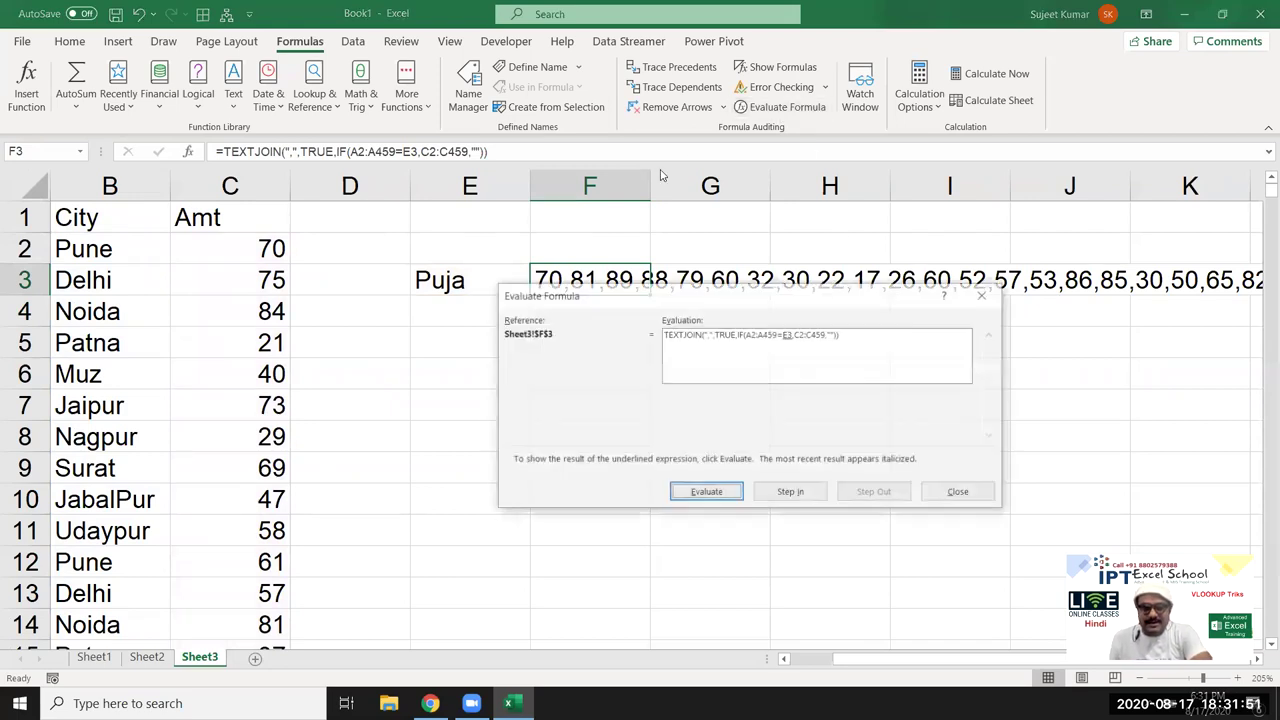
pyautogui.moveTo(600, 302); pyautogui.dragTo(245, 357)
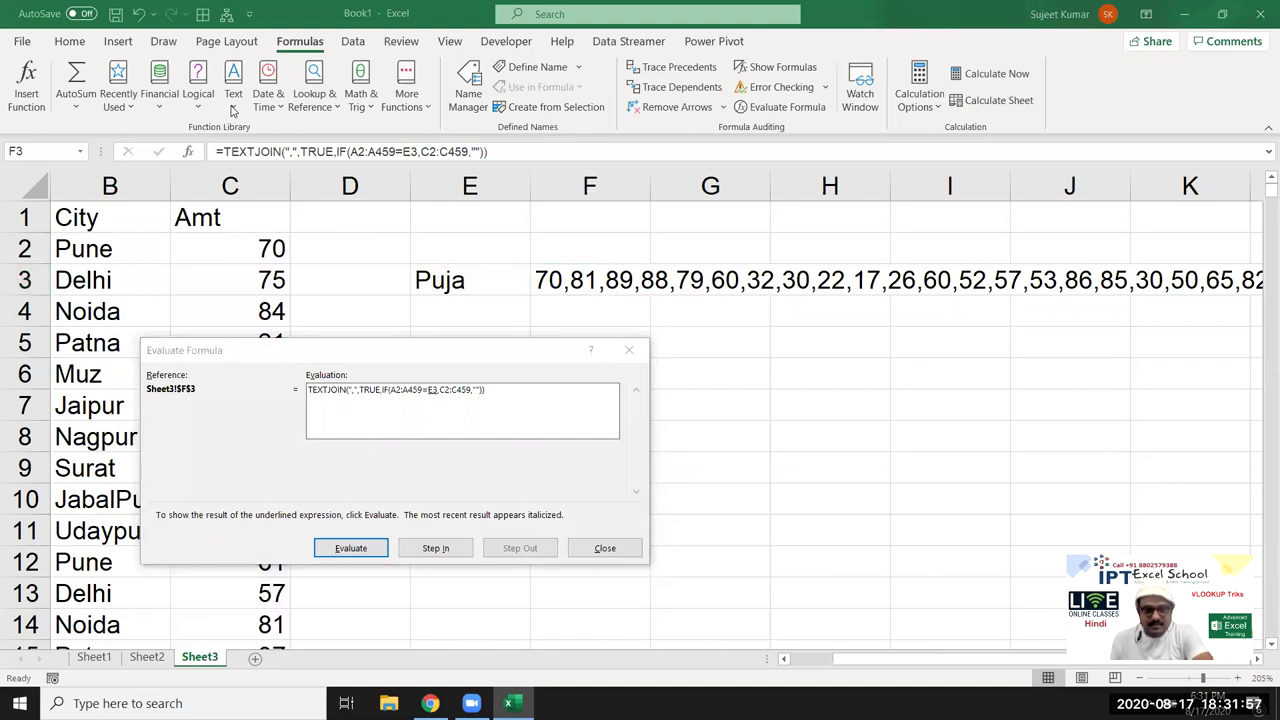
pyautogui.moveTo(423, 349); pyautogui.dragTo(626, 338)
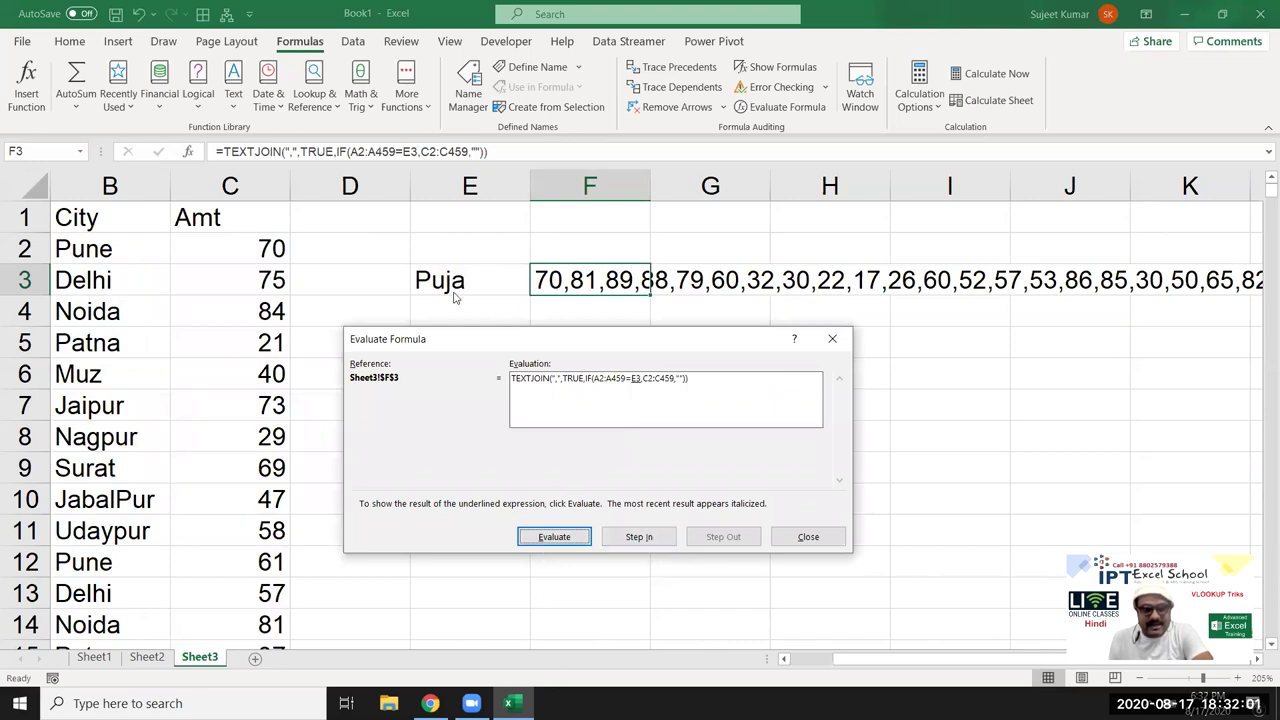
pyautogui.click(568, 540)
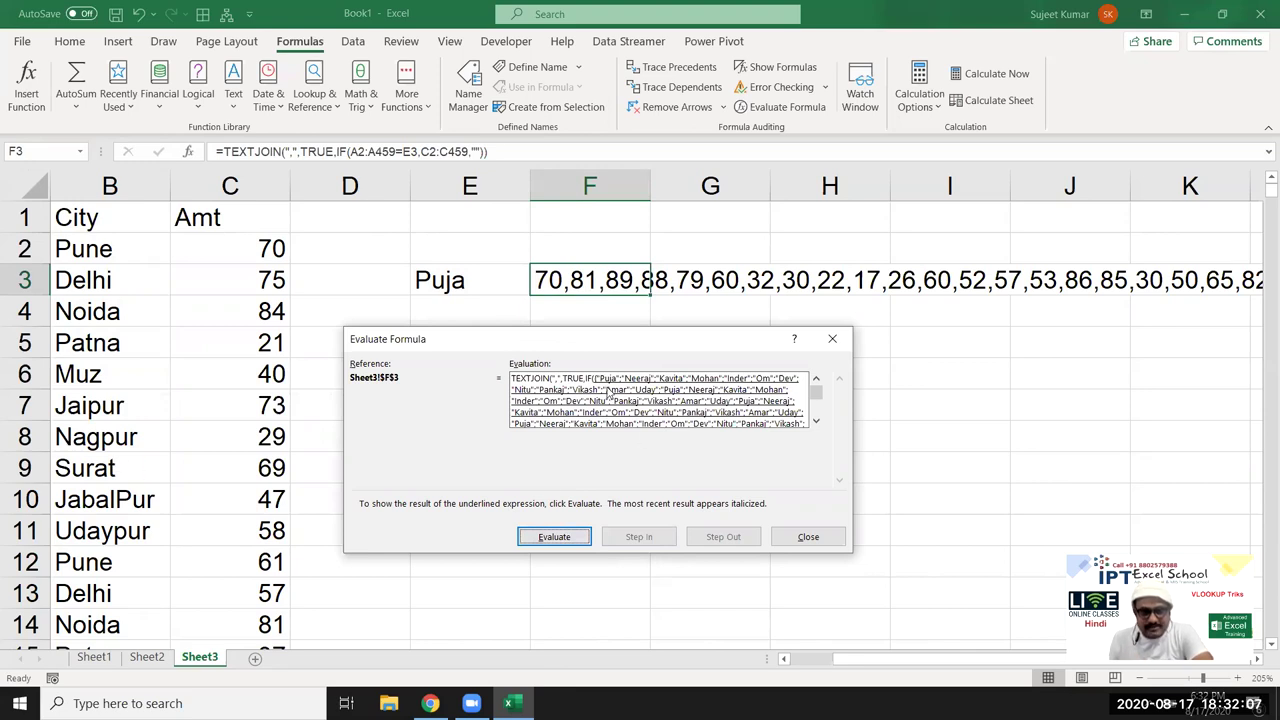
pyautogui.click(567, 538)
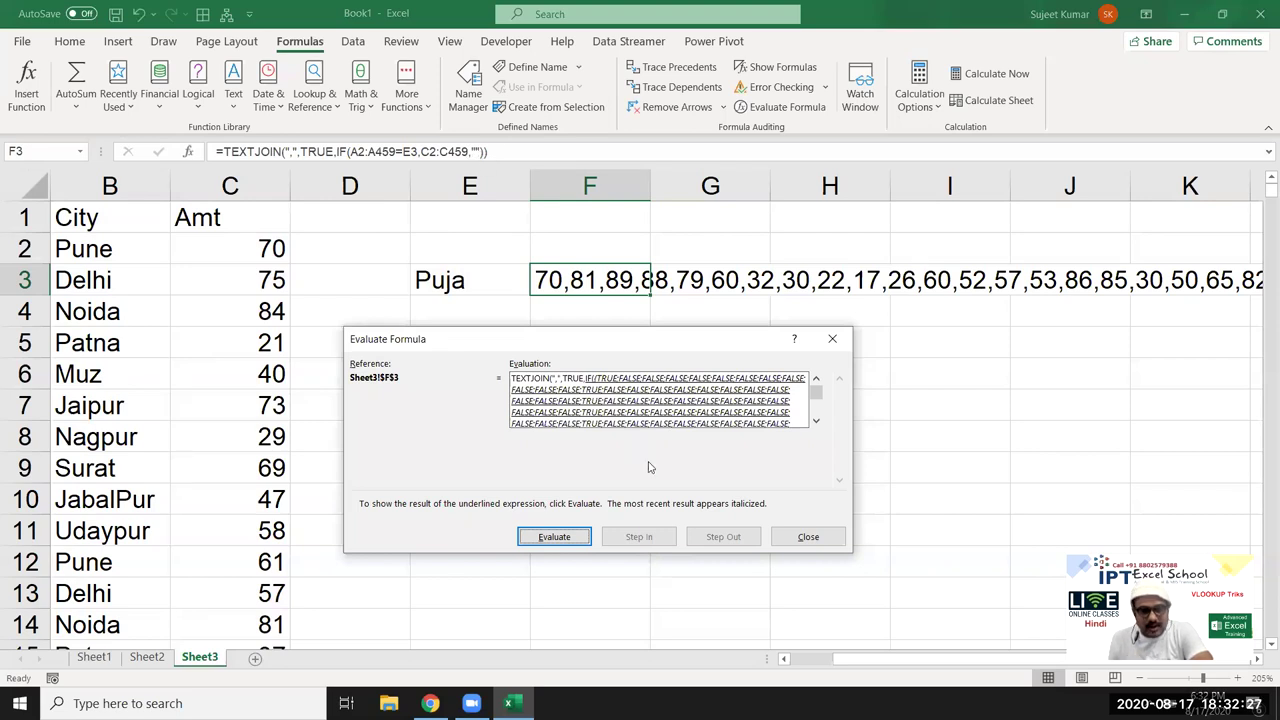
pyautogui.click(556, 538)
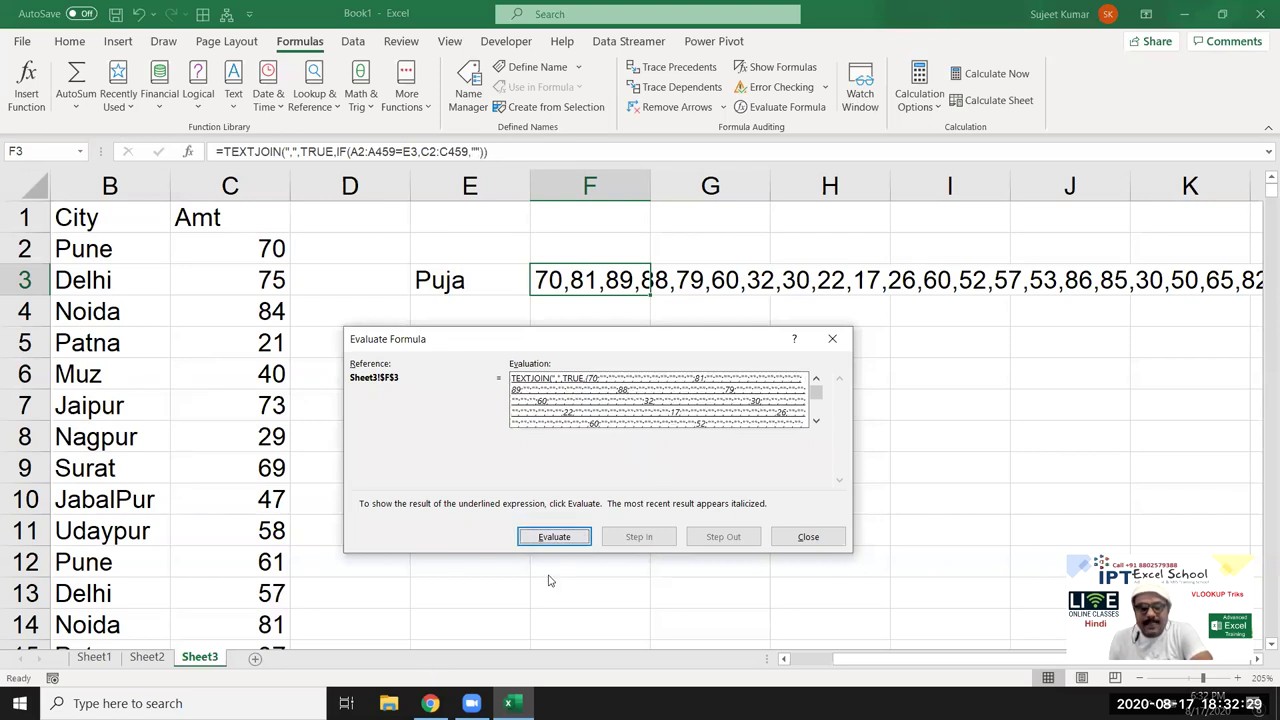
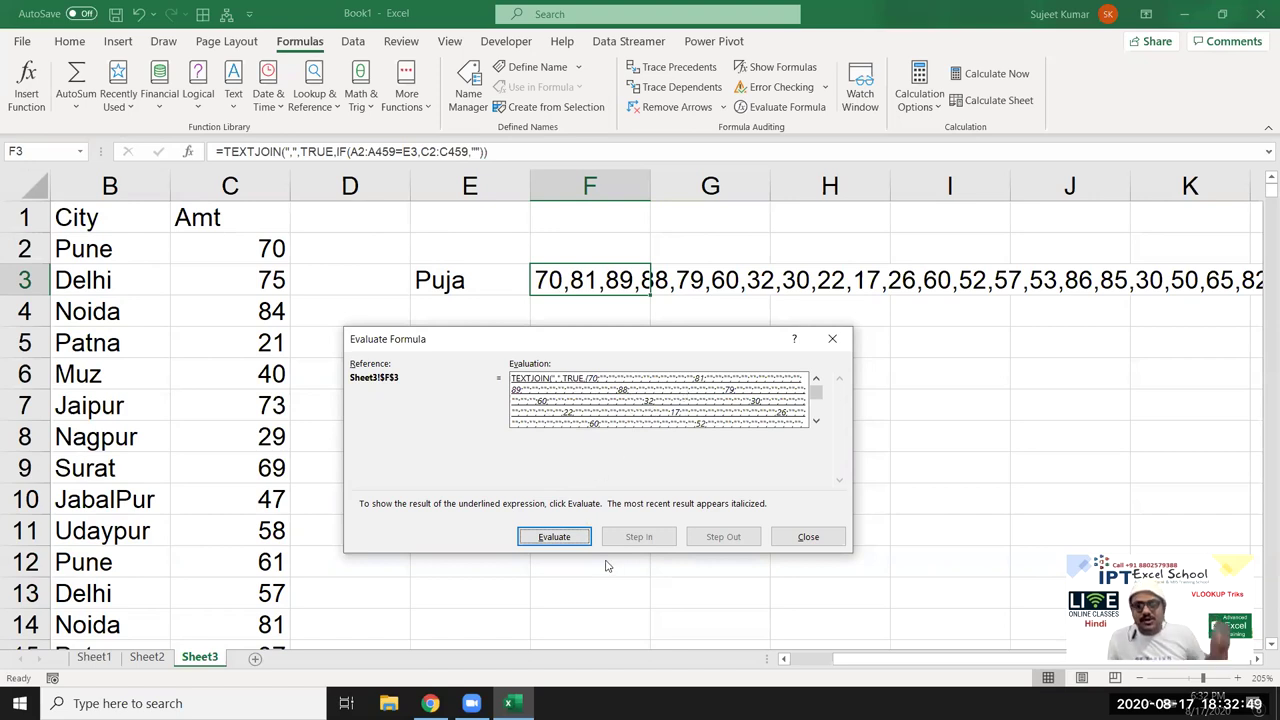
# Evaluate F3's TEXTJOIN formula to its final comma-joined result and close the evaluation window.
pyautogui.click(554, 535)
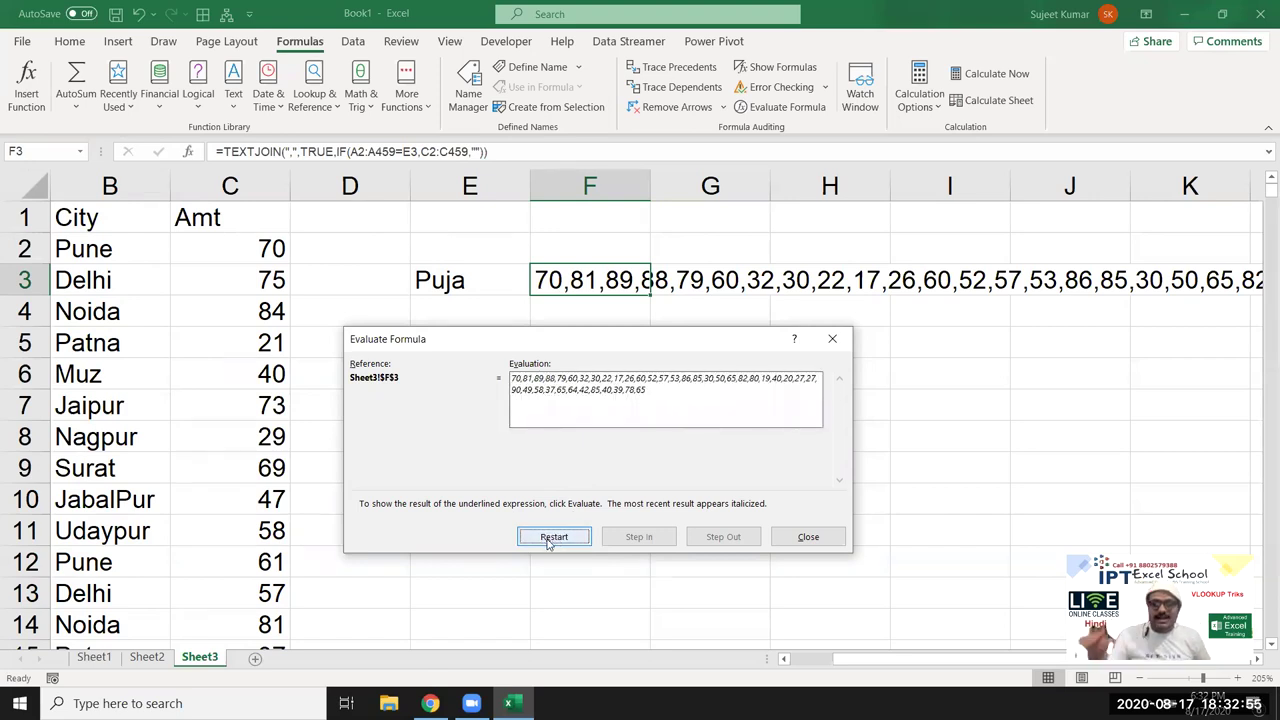
pyautogui.click(810, 538)
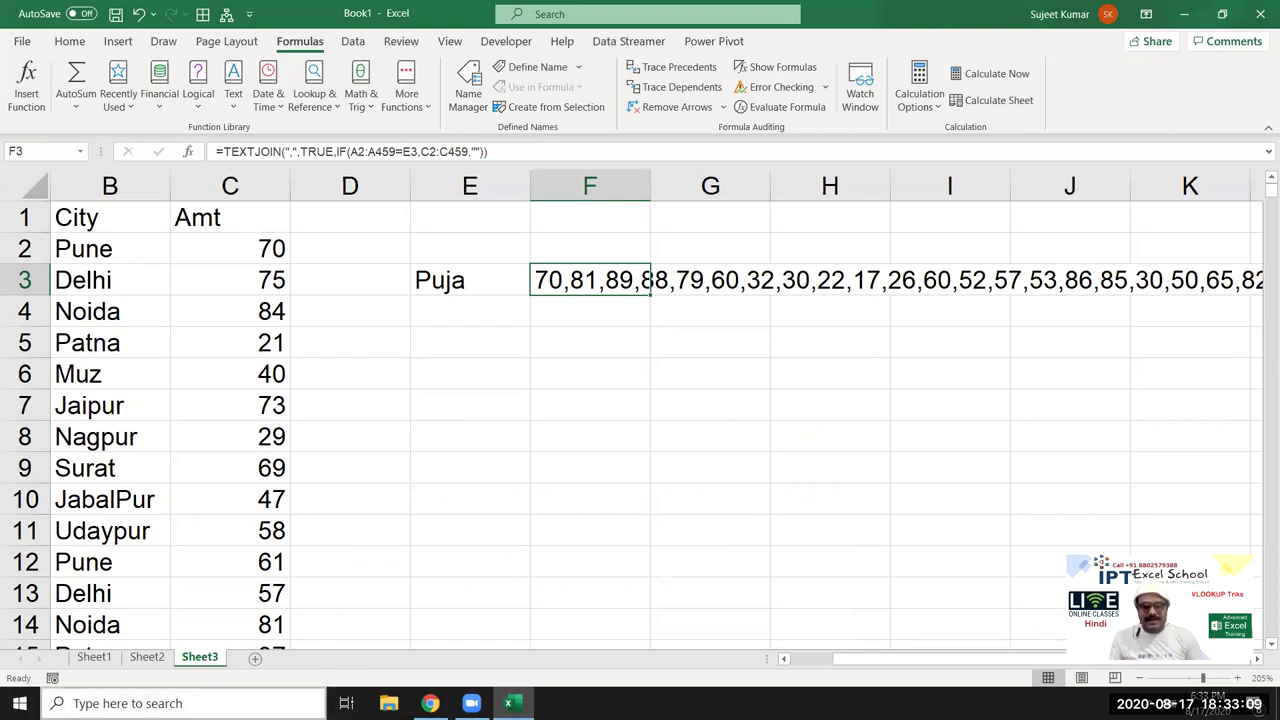
# Review Sheet1's Name-City helper key and Sheet2's VLOOKUP formula in G3 with its results.
pyautogui.click(94, 657)
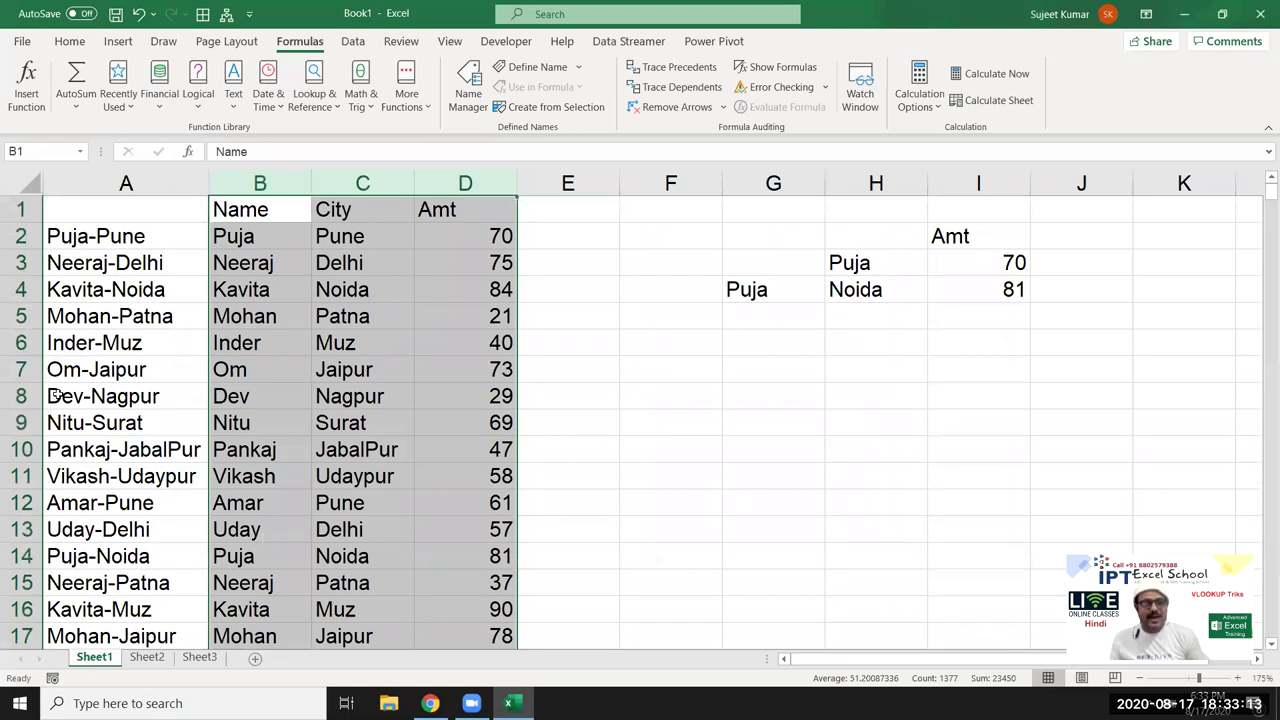
pyautogui.click(106, 263)
pyautogui.moveTo(127, 188); pyautogui.dragTo(453, 207)
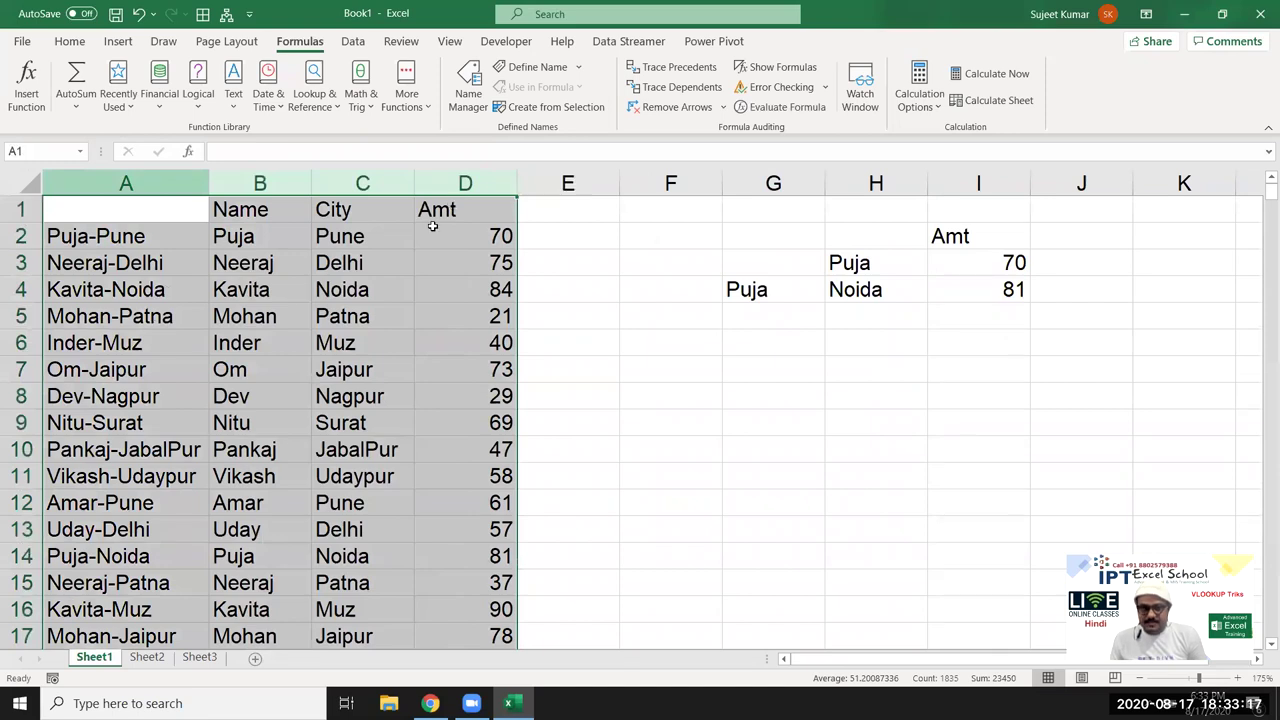
pyautogui.click(146, 657)
pyautogui.click(250, 420)
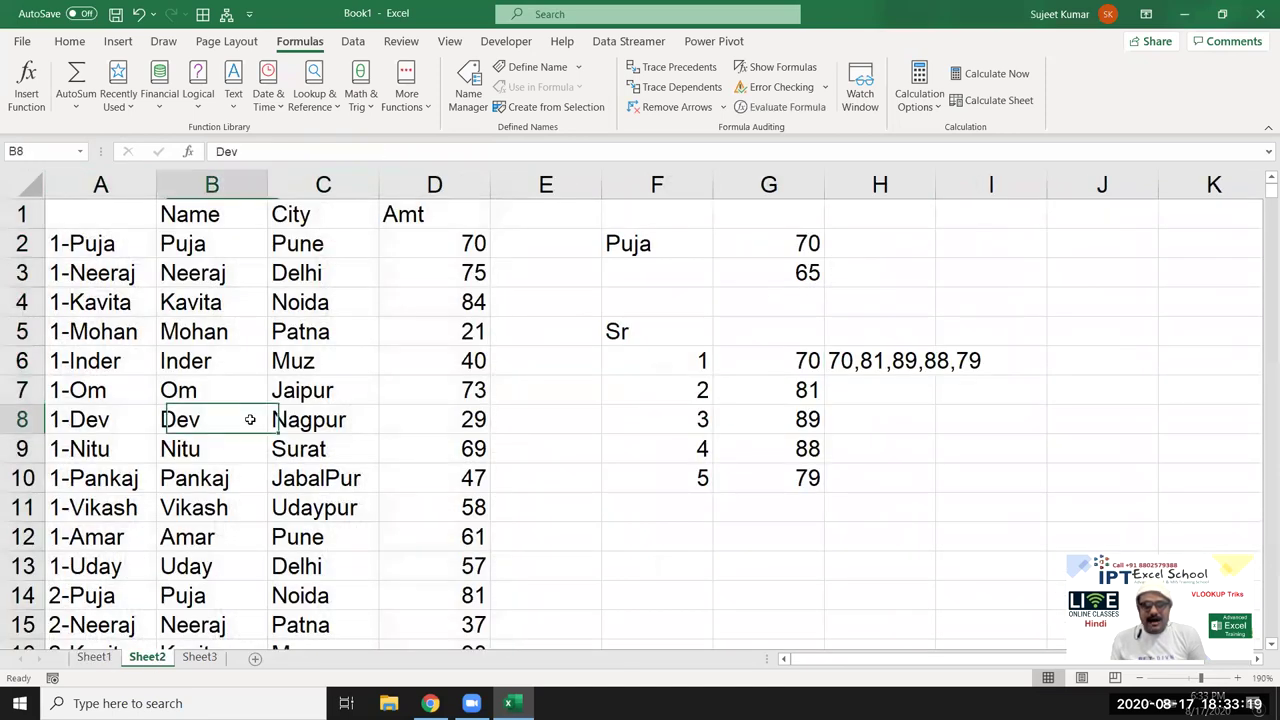
pyautogui.click(791, 272)
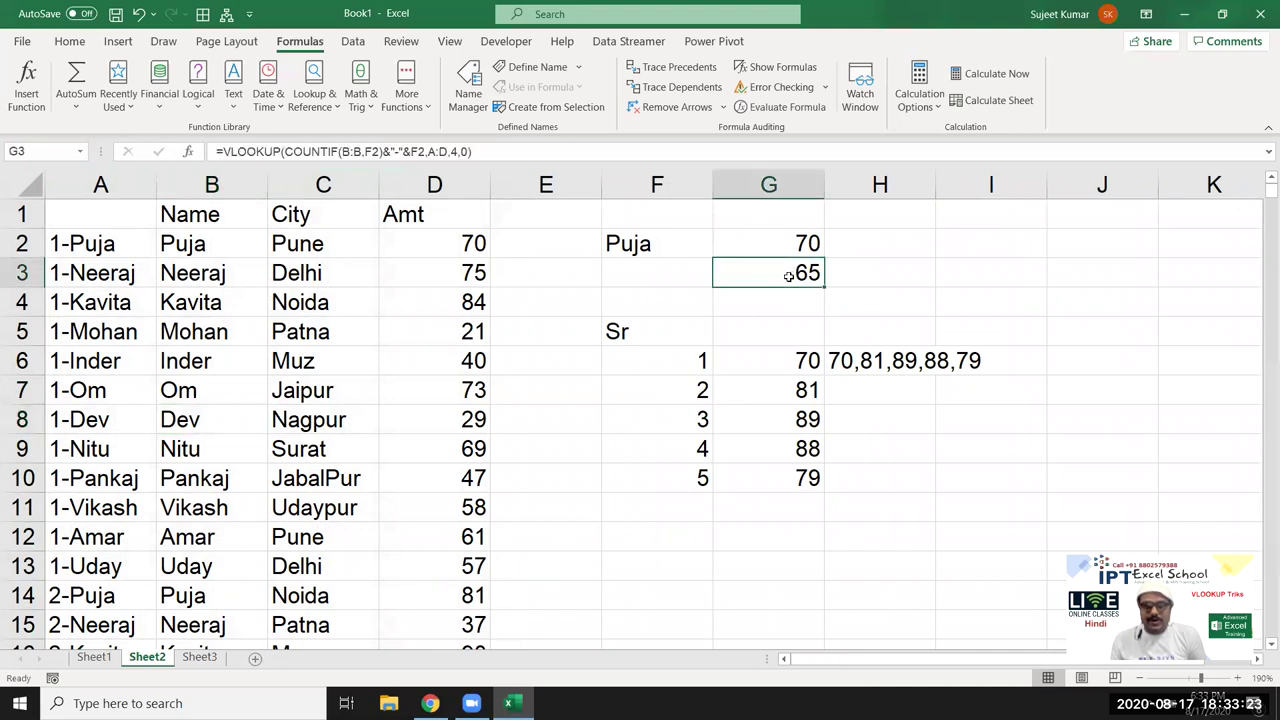
pyautogui.moveTo(699, 352)
pyautogui.mouseDown()
pyautogui.moveTo(766, 420)
pyautogui.moveTo(788, 488)
pyautogui.mouseUp()
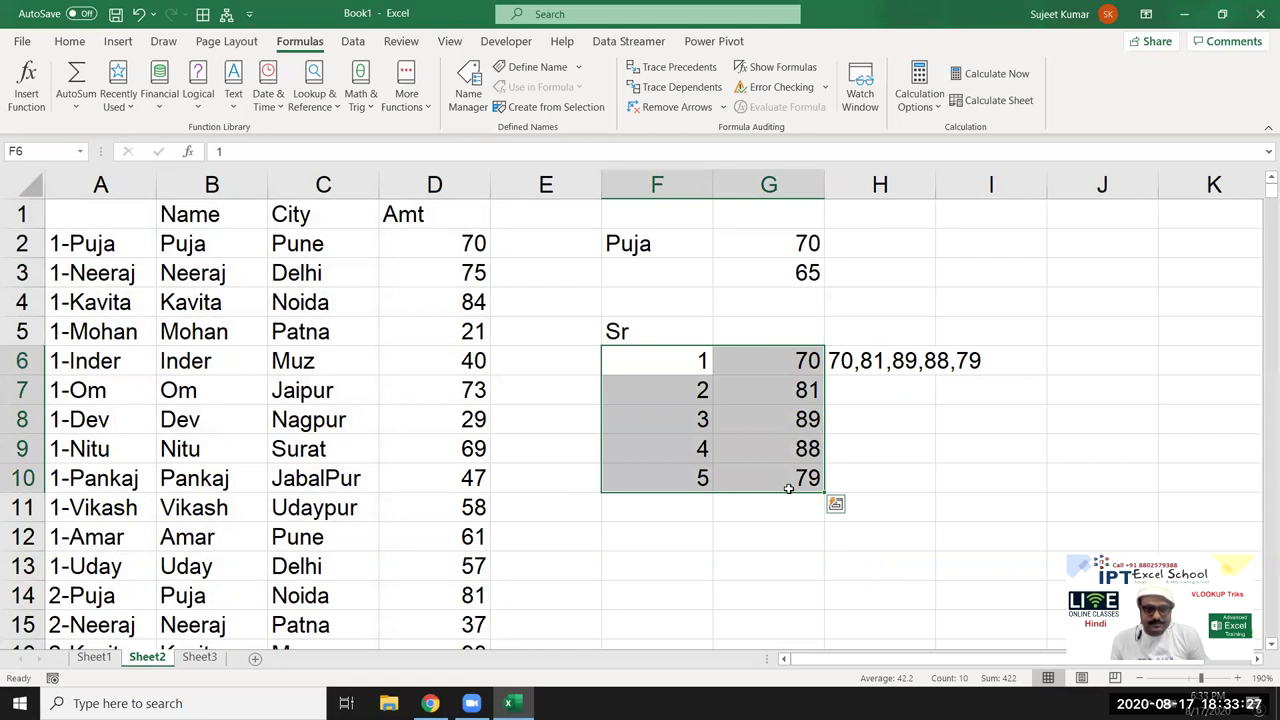
# Review Sheet3's TEXTJOIN formula in F3 against the column C amounts, then add a new sheet.
pyautogui.click(203, 657)
pyautogui.click(431, 425)
pyautogui.click(572, 269)
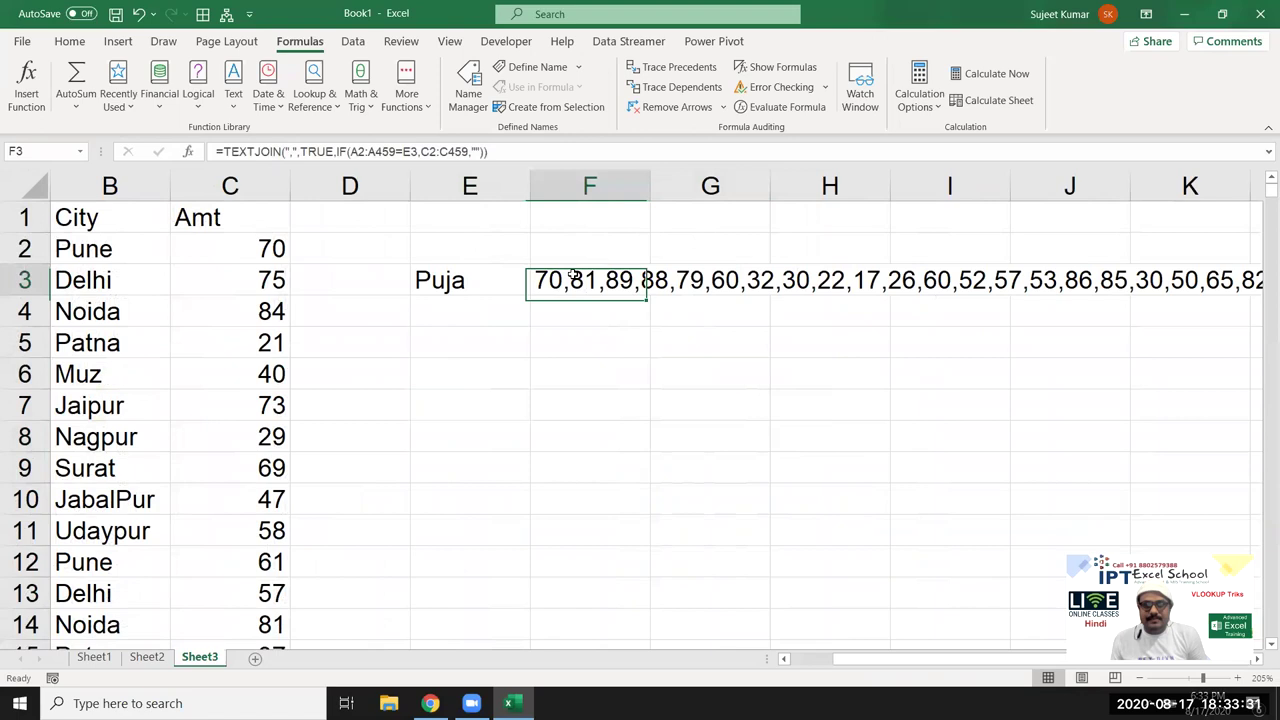
pyautogui.moveTo(175, 249); pyautogui.dragTo(260, 530)
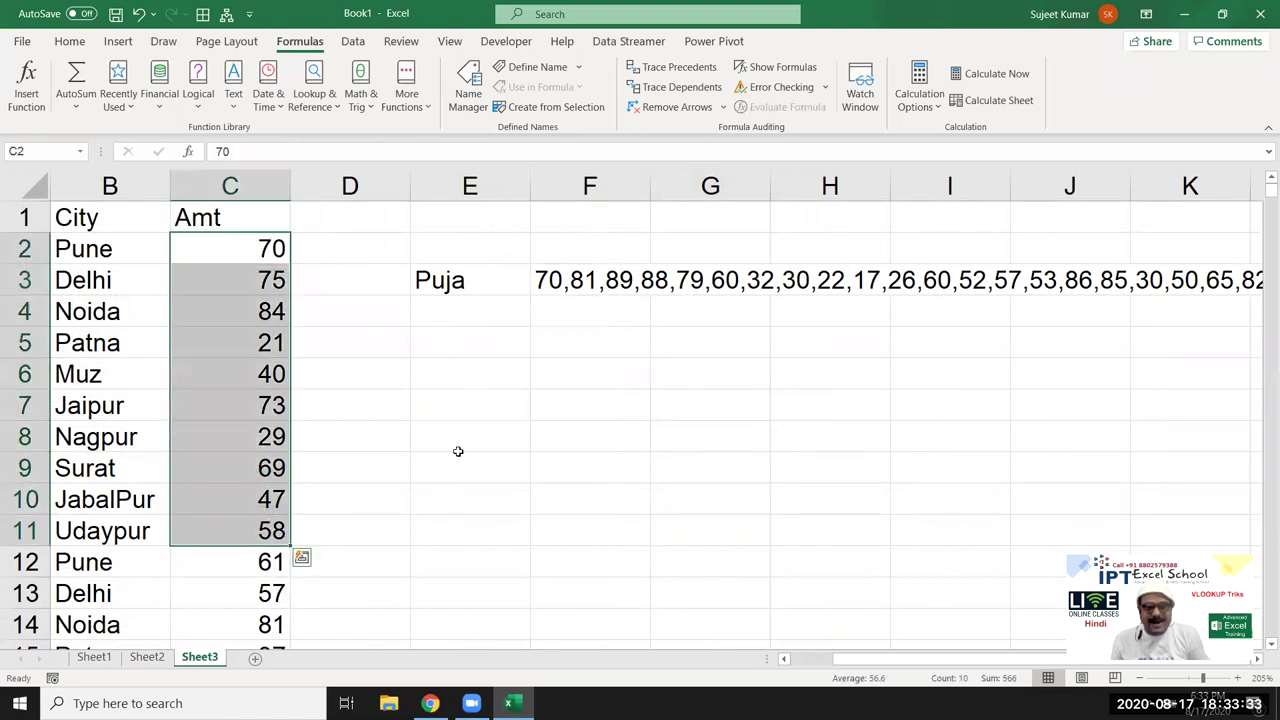
pyautogui.click(580, 287)
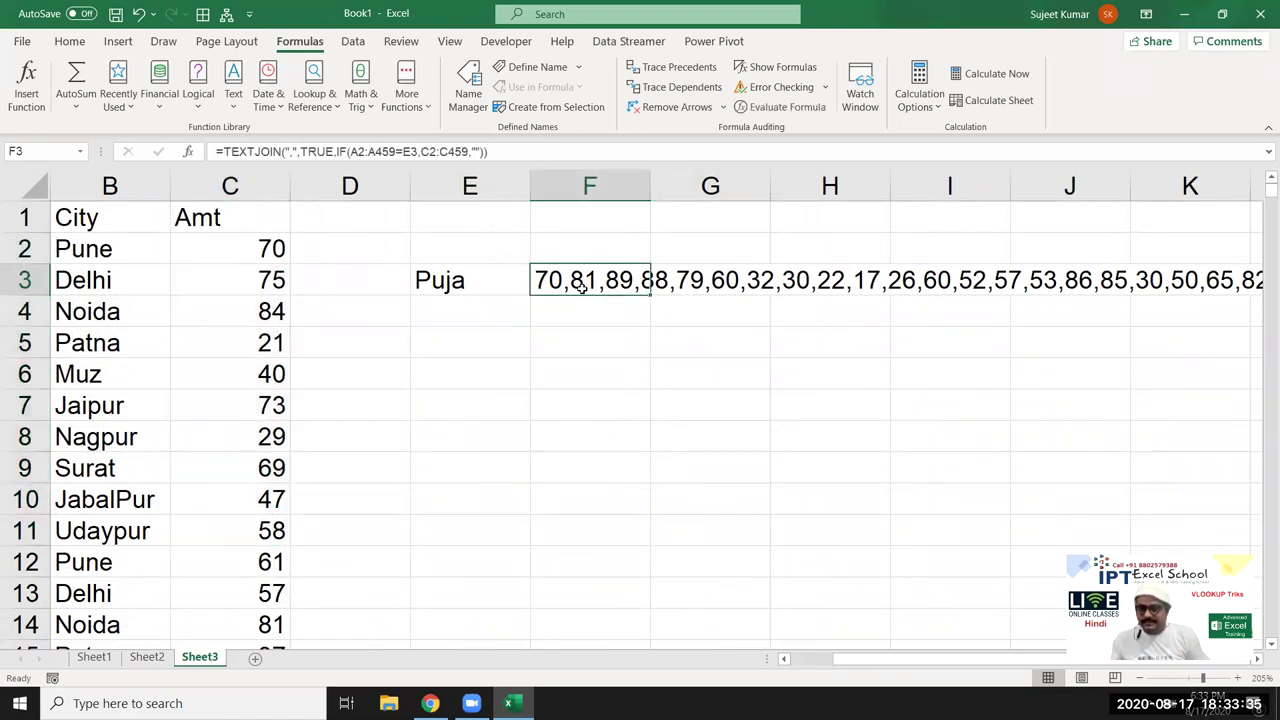
pyautogui.click(256, 659)
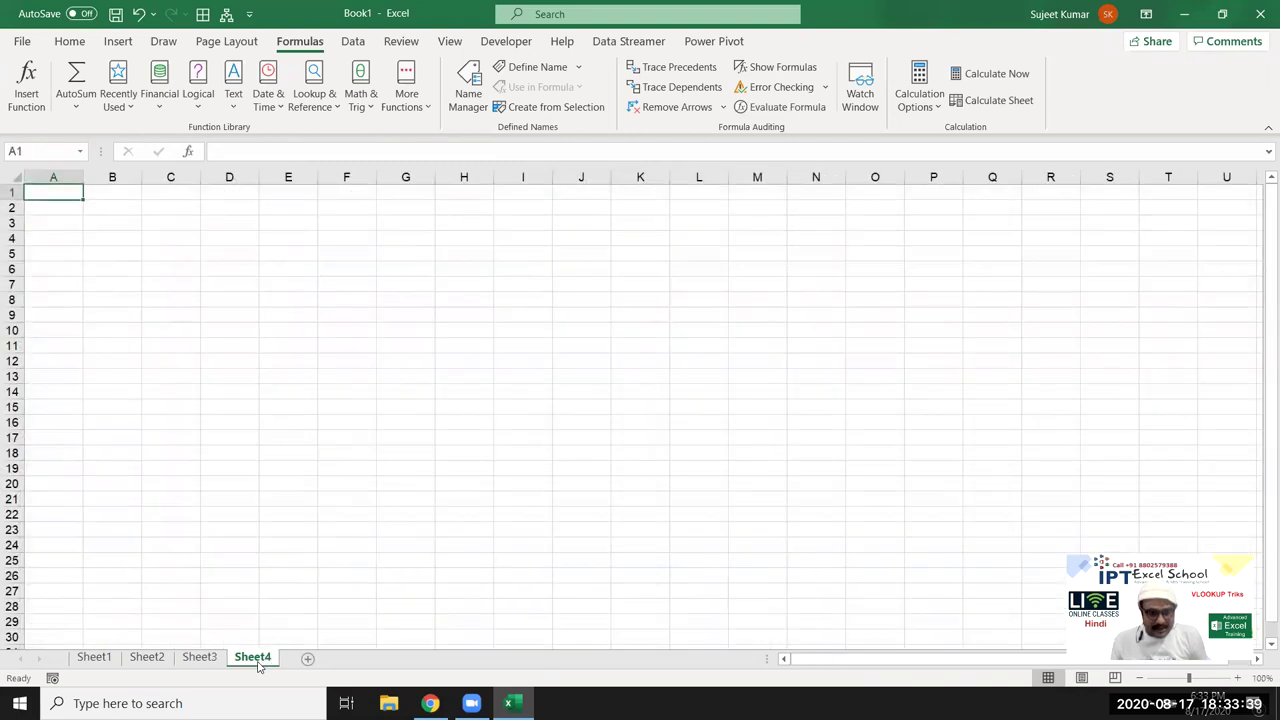
# Rename the new sheet DL, then add another sheet and name it MH.
pyautogui.doubleClick(255, 658)
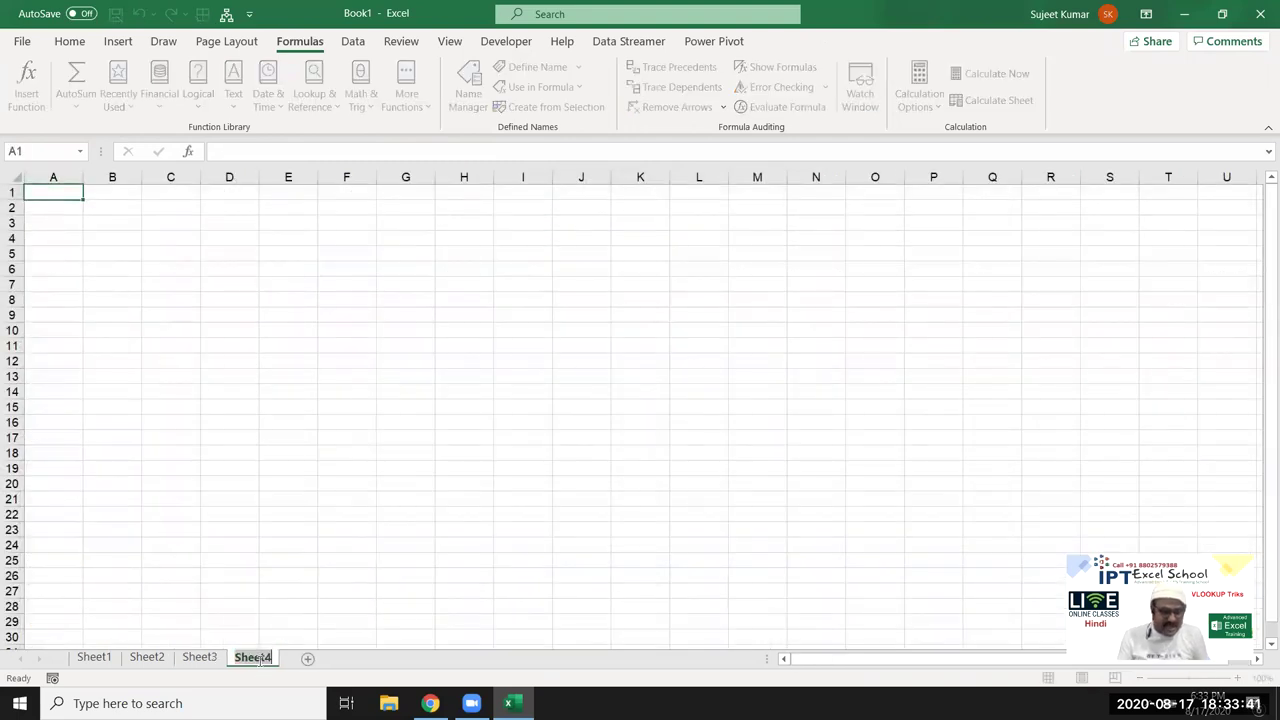
pyautogui.write('DL')
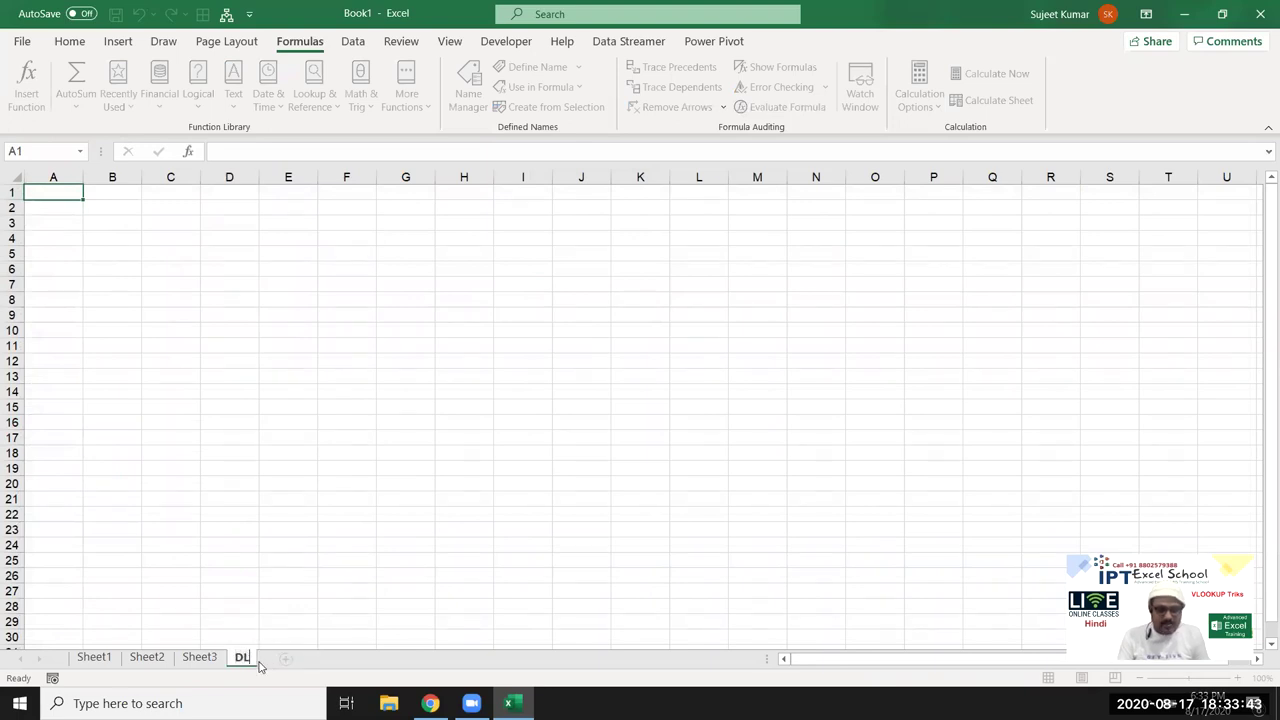
pyautogui.click(288, 530)
pyautogui.click(285, 657)
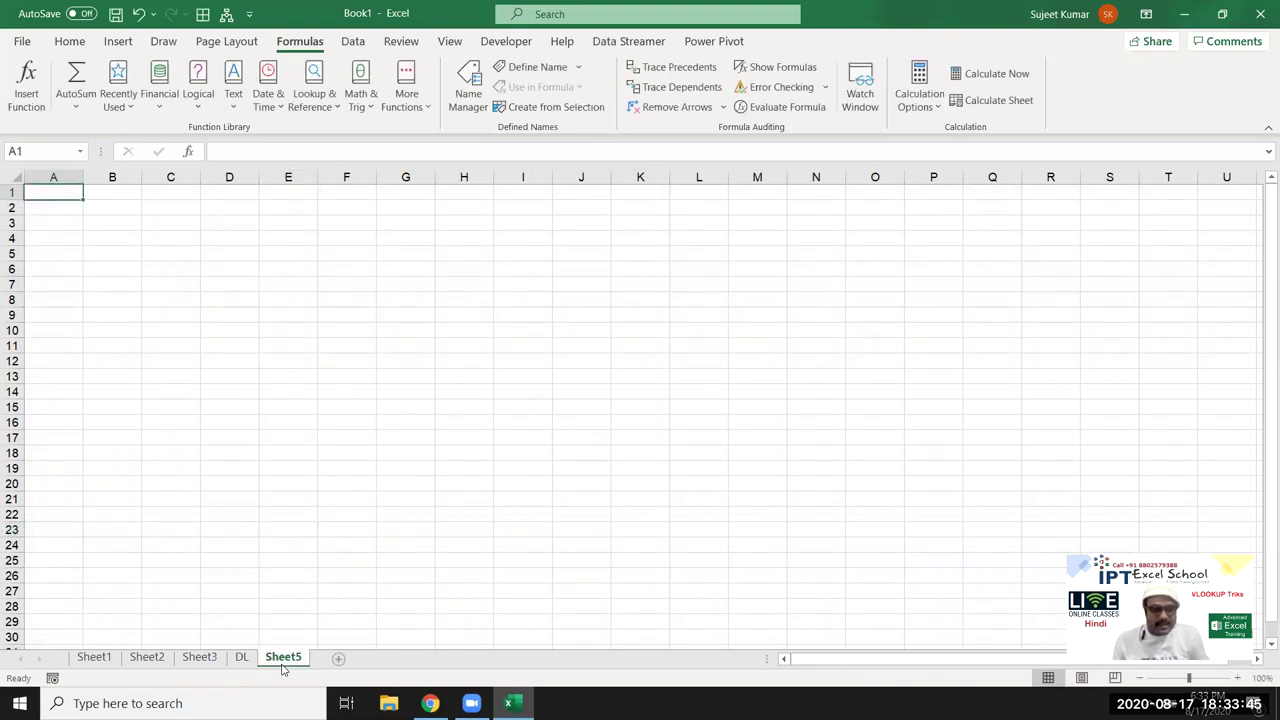
pyautogui.doubleClick(281, 658)
pyautogui.write('M')
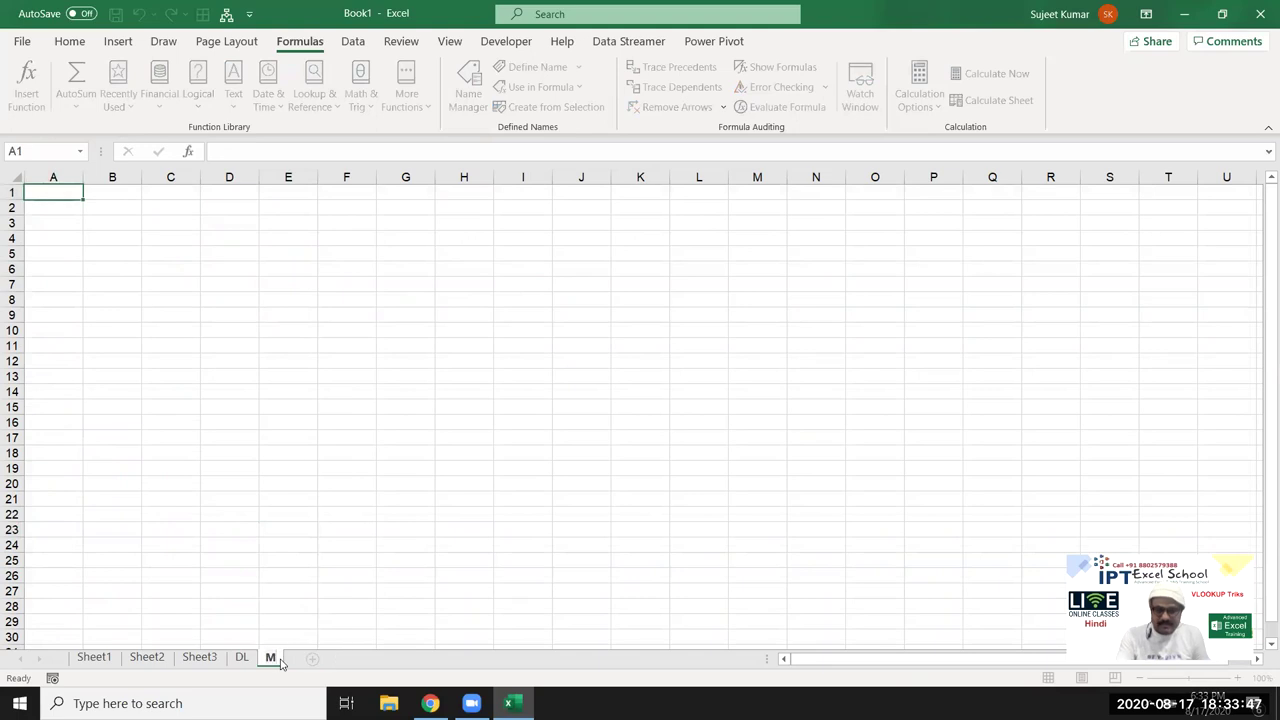
pyautogui.write('H')
pyautogui.click(199, 657)
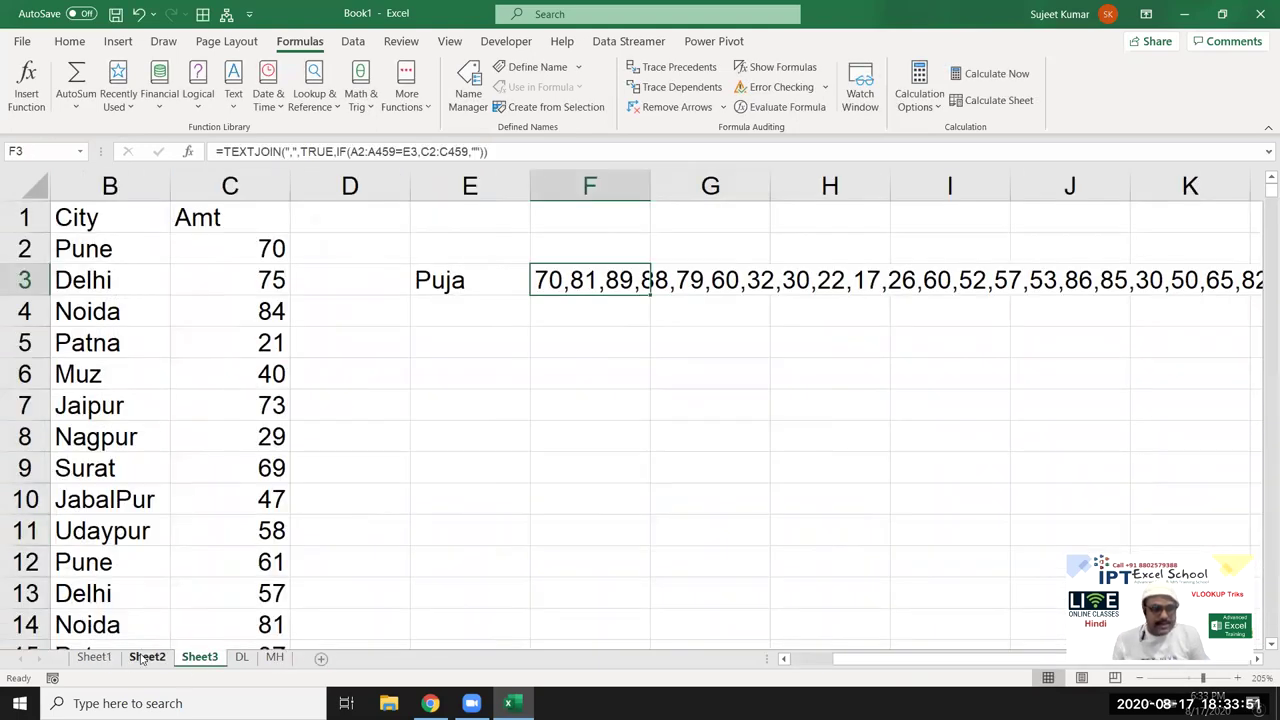
# Copy Sheet2's Name, City and Amt columns from the headers down to the last data row.
pyautogui.click(146, 657)
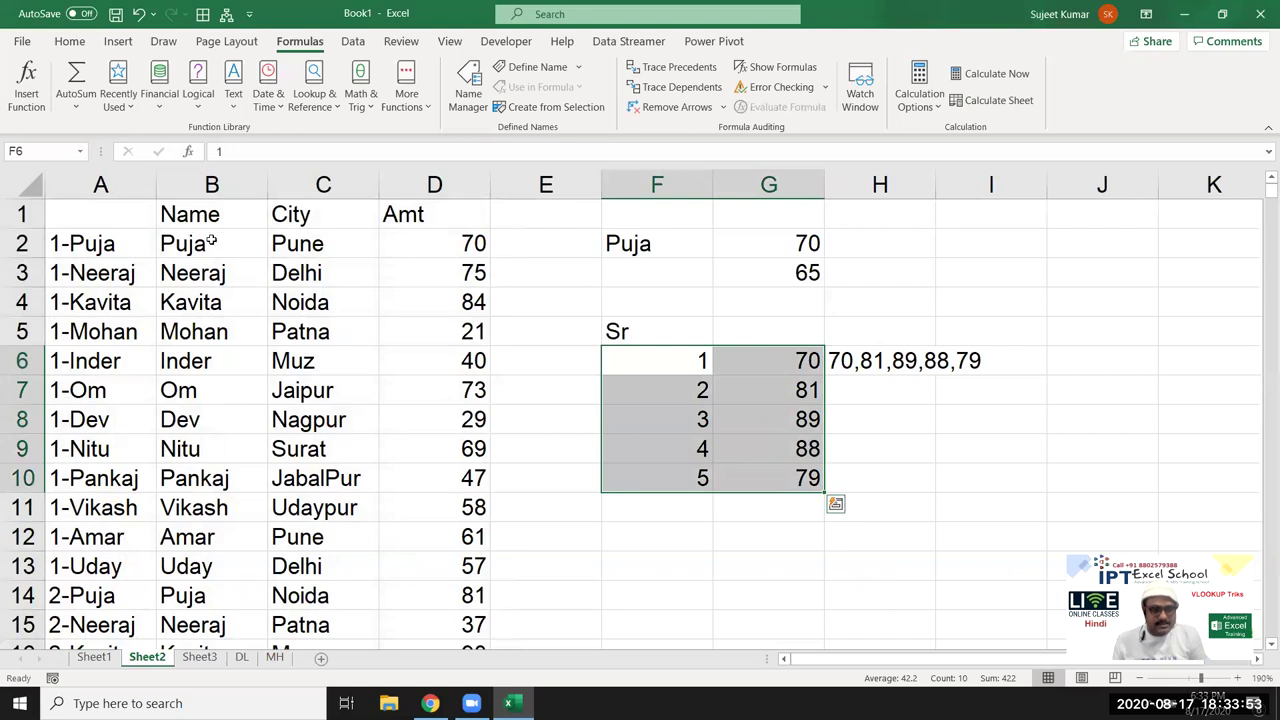
pyautogui.moveTo(205, 215); pyautogui.dragTo(410, 247)
pyautogui.hotkey('ctrl', 'shift', 'Down')
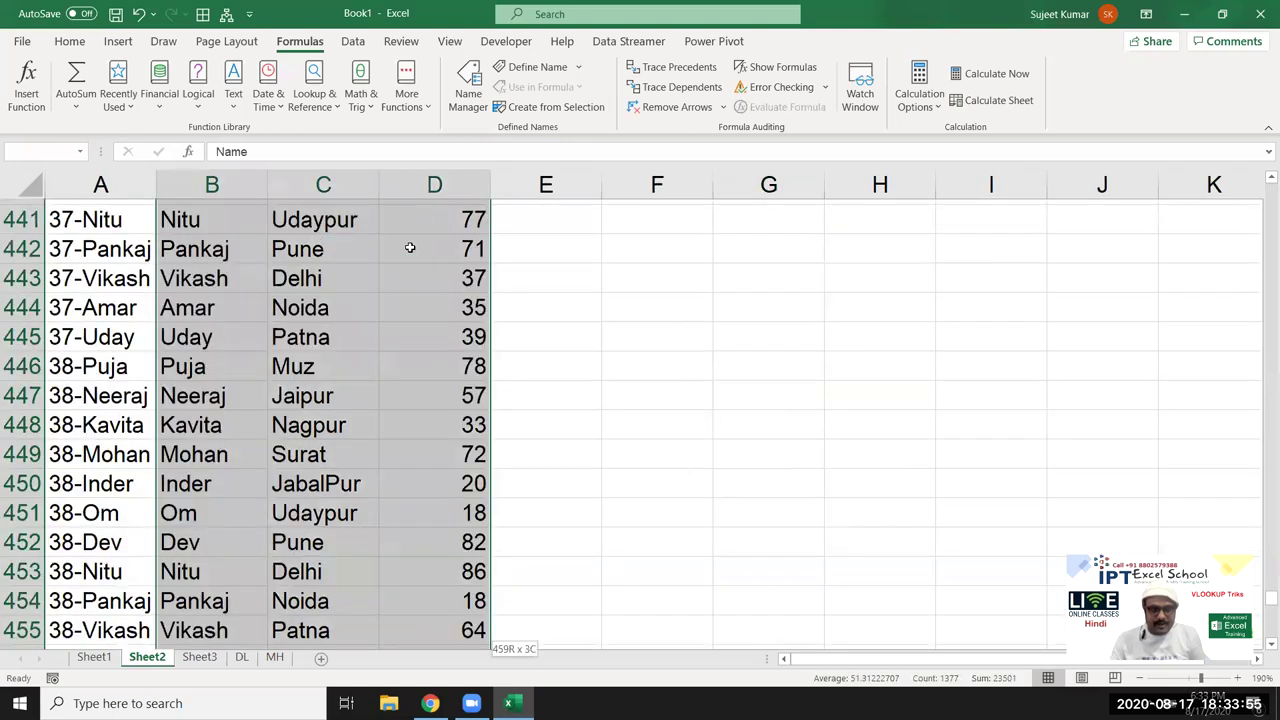
pyautogui.hotkey('ctrl', 'c')
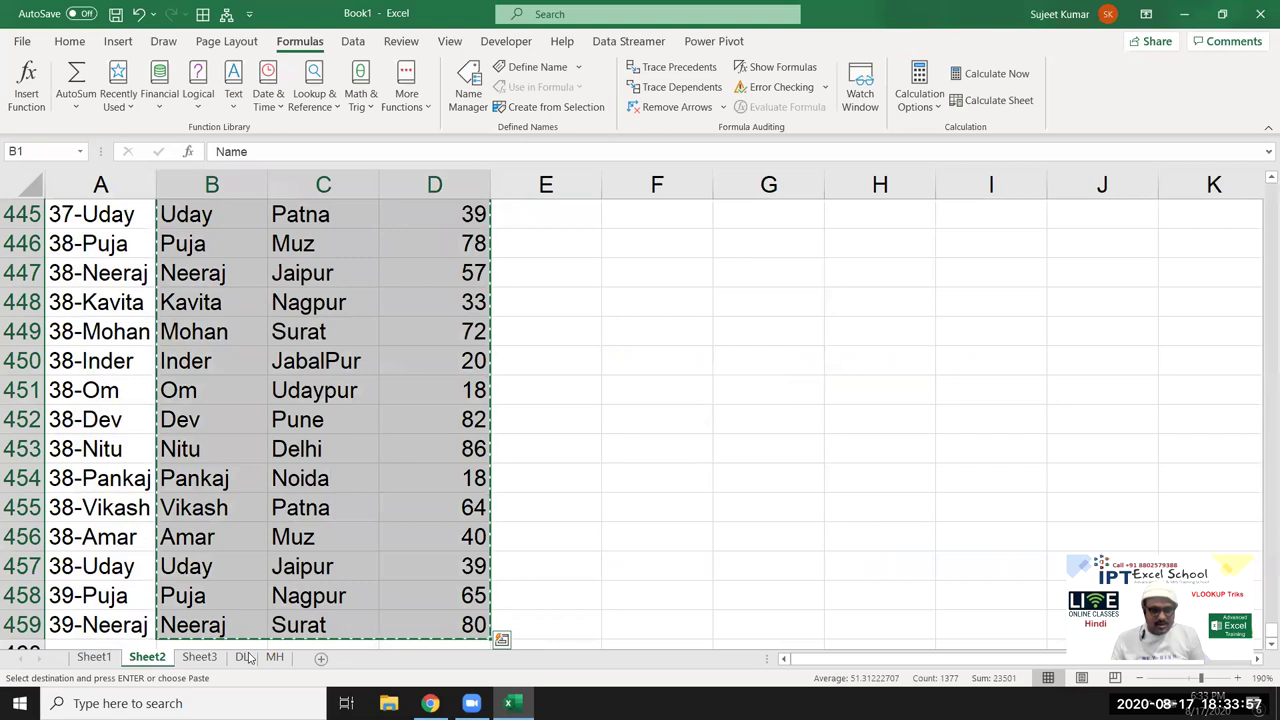
pyautogui.click(241, 656)
# Paste the copied data into DL at B1 and add an ID heading in A1.
pyautogui.click(70, 193)
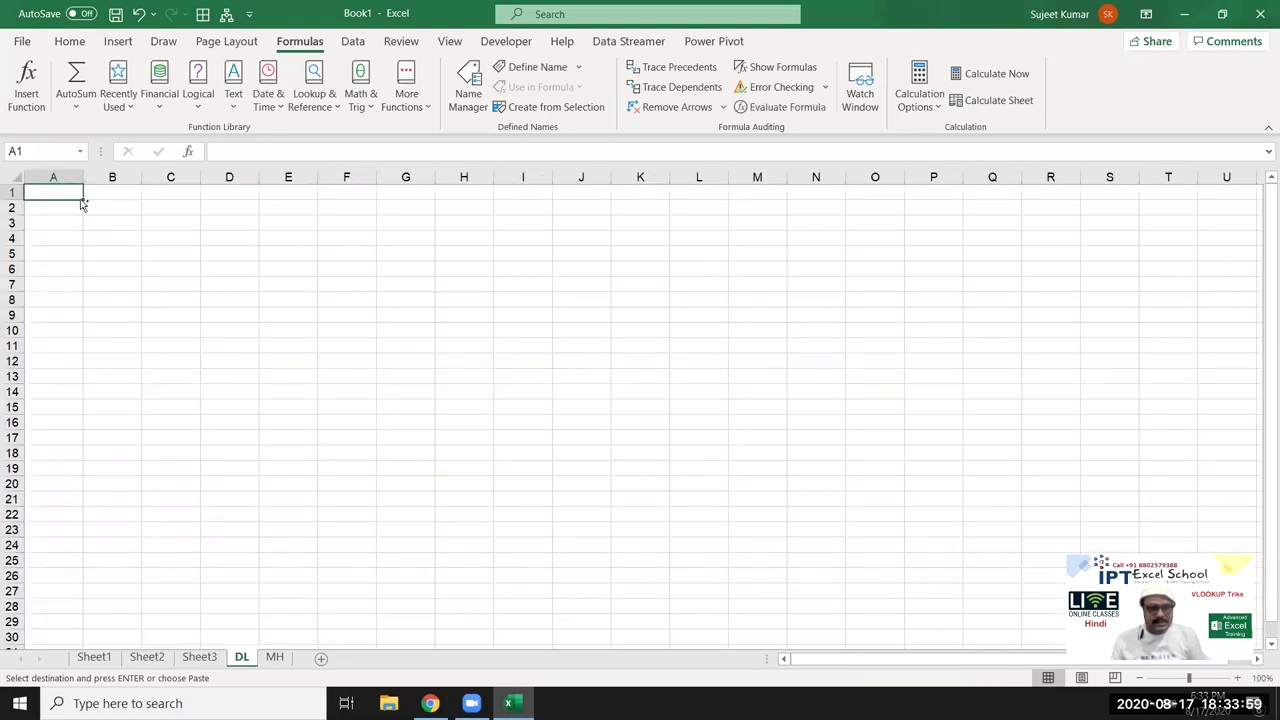
pyautogui.click(113, 196)
pyautogui.hotkey('ctrl', 'v')
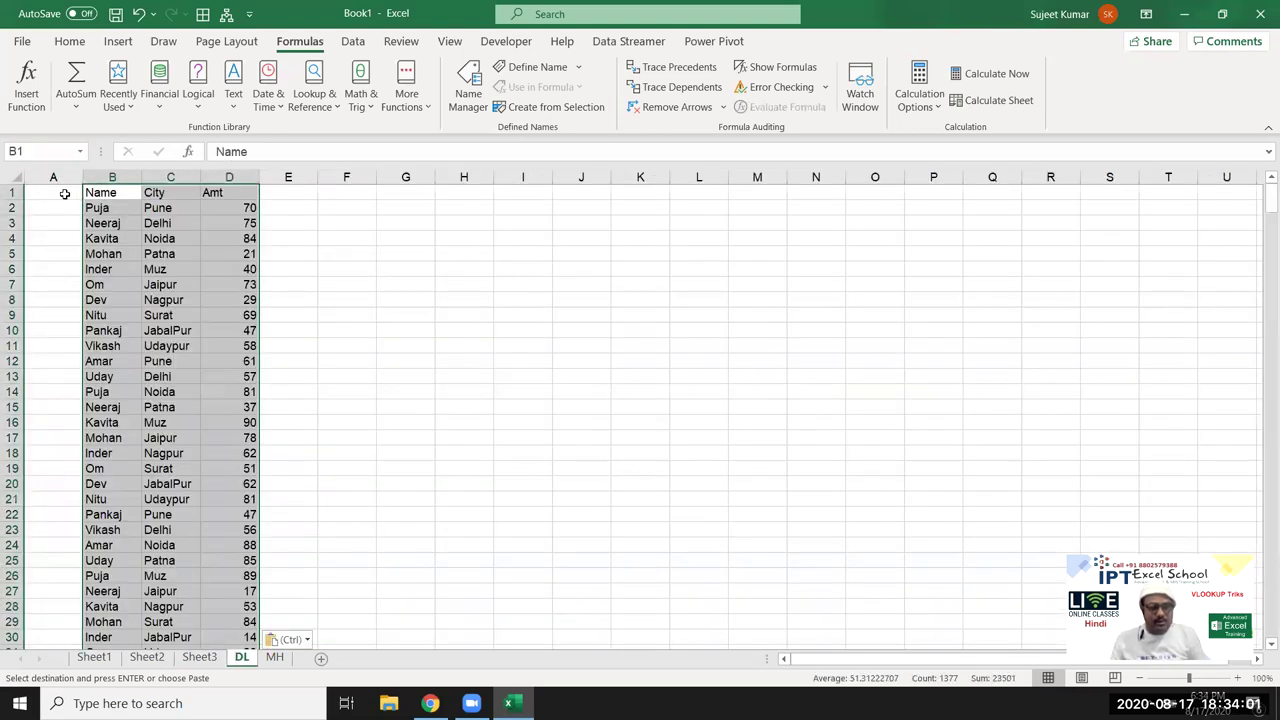
pyautogui.click(63, 195)
pyautogui.press('Escape')
pyautogui.write('ID')
pyautogui.press('Return')
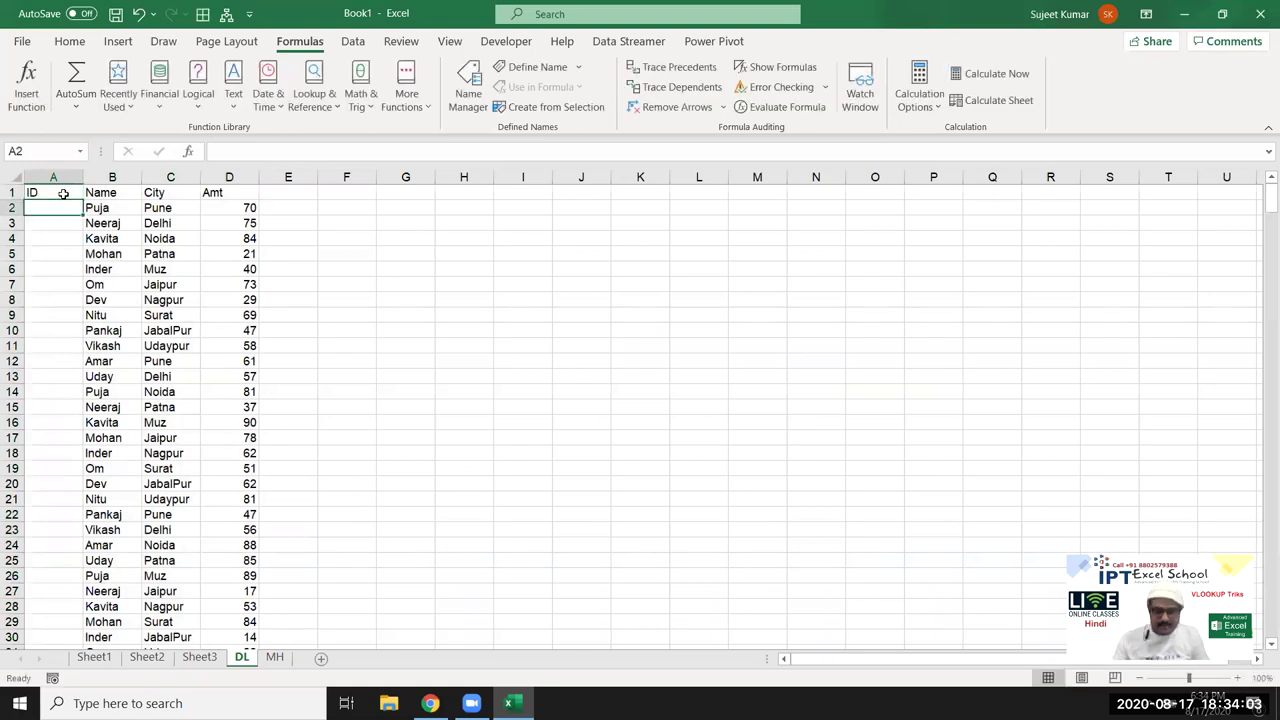
# Number DL's ID column 1, 2 and fill the series down to 458.
pyautogui.write('1')
pyautogui.press('Return')
pyautogui.write('2')
pyautogui.press('Return')
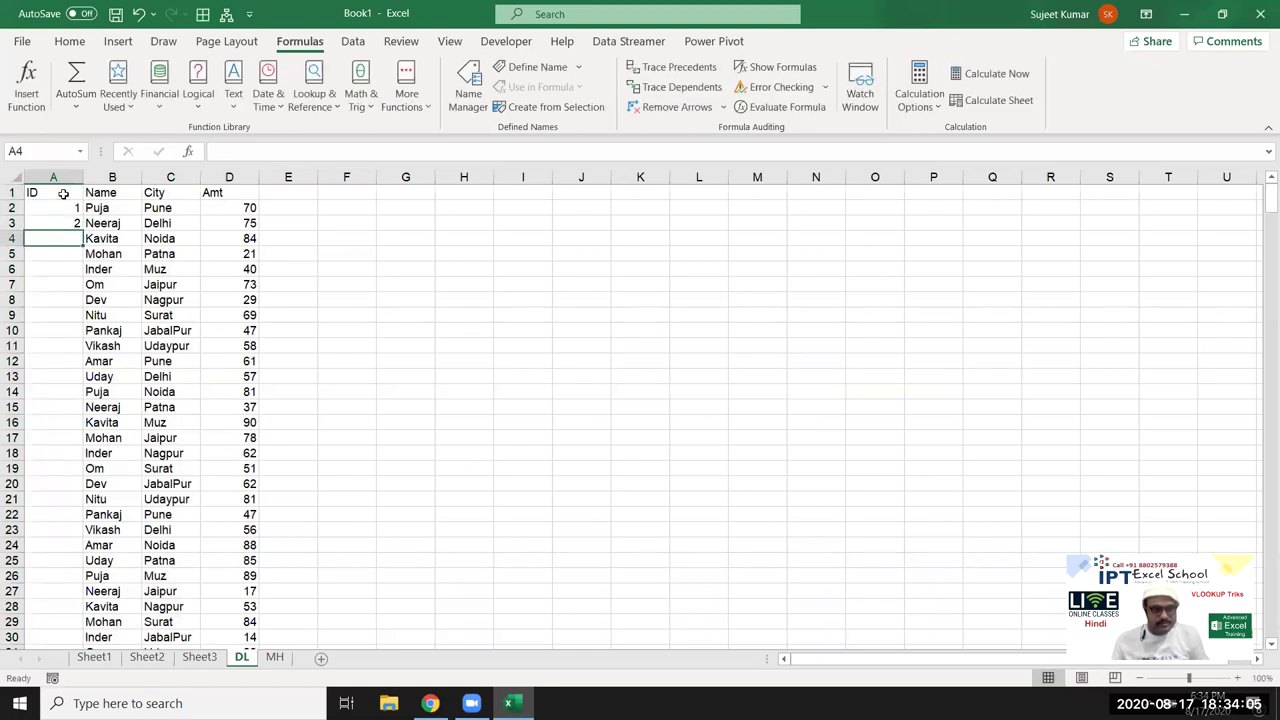
pyautogui.moveTo(70, 214); pyautogui.dragTo(74, 225)
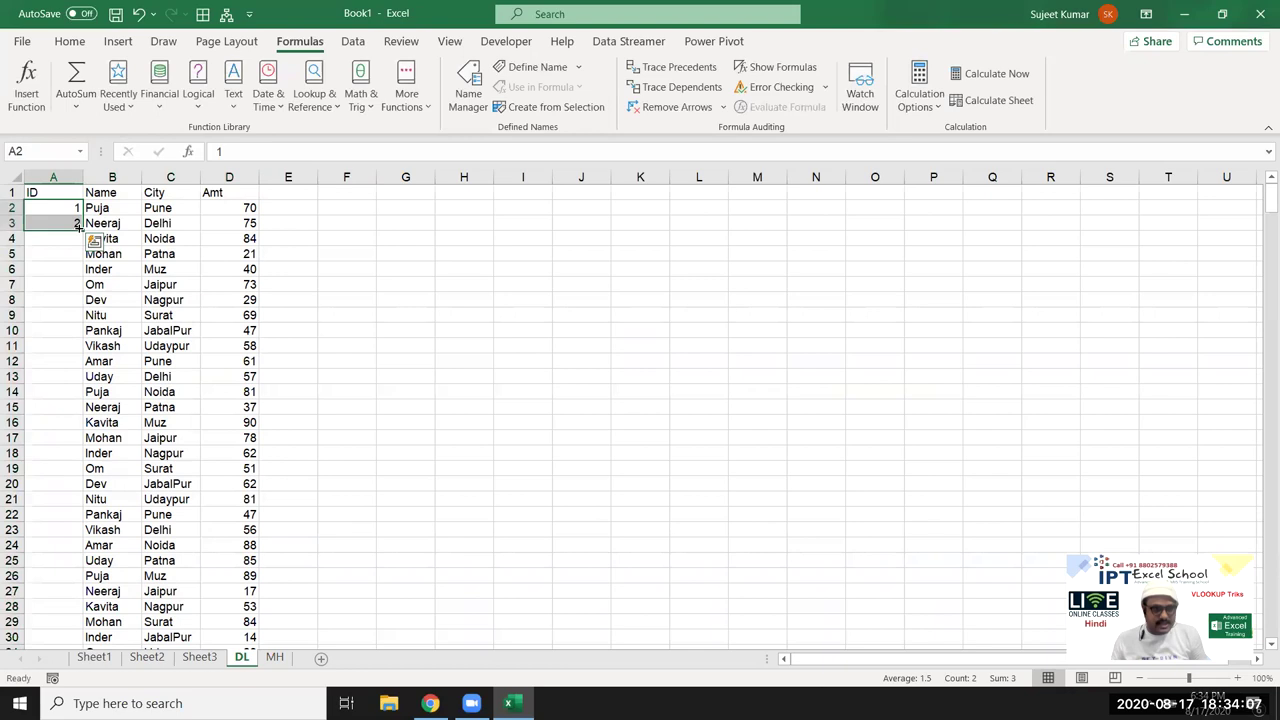
pyautogui.doubleClick(77, 225)
# Copy DL's rows from ID 271 down to the last row, across to the Amt column.
pyautogui.scroll(-11, 73, 545)
pyautogui.scroll(-12, 73, 545)
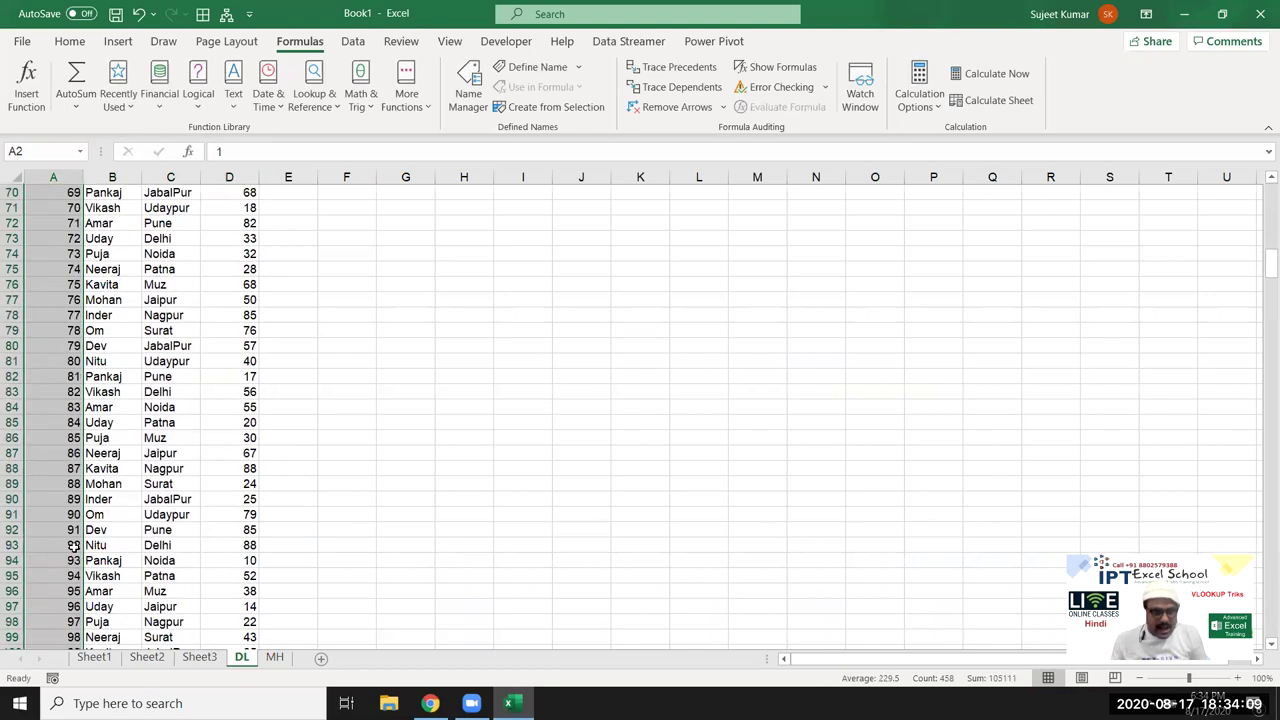
pyautogui.scroll(-3, 73, 545)
pyautogui.scroll(-12, 73, 545)
pyautogui.scroll(-4, 73, 545)
pyautogui.click(73, 545)
pyautogui.press('pagedown')
pyautogui.press('pagedown')
pyautogui.press('pagedown')
pyautogui.press('pagedown')
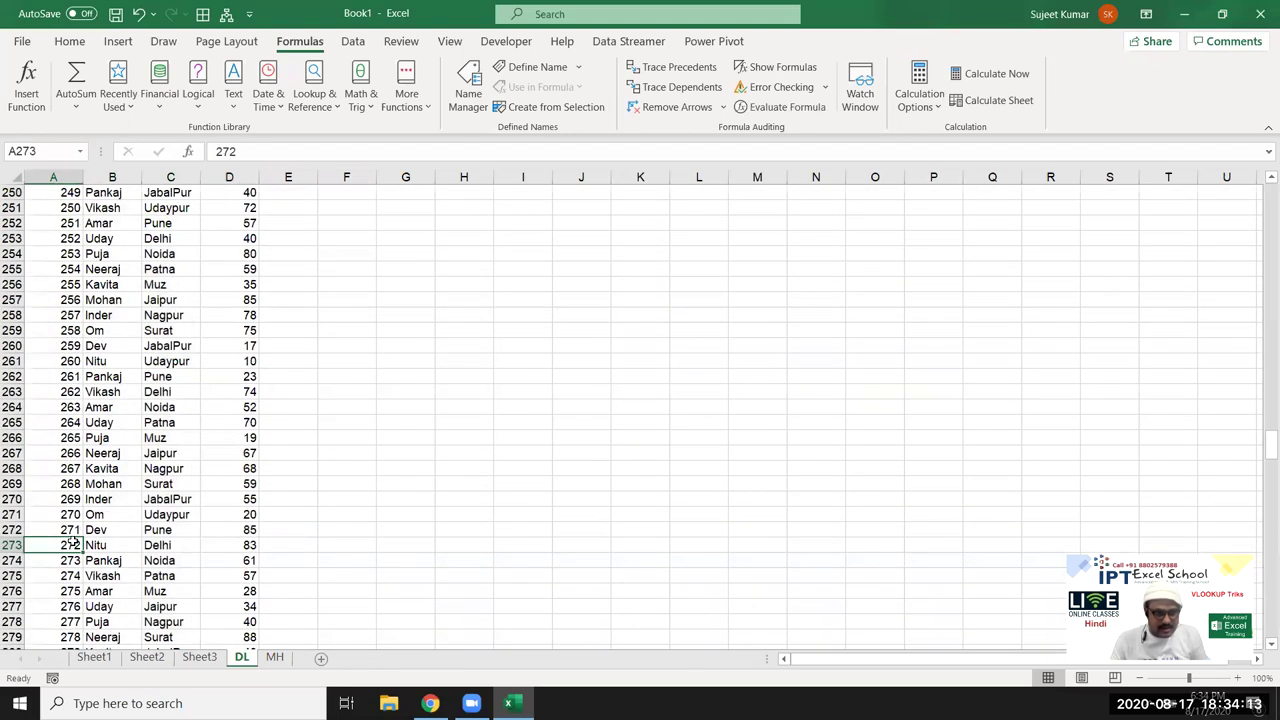
pyautogui.press('Up')
pyautogui.hotkey('ctrl', 'shift', 'Right')
pyautogui.hotkey('ctrl', 'shift', 'Down')
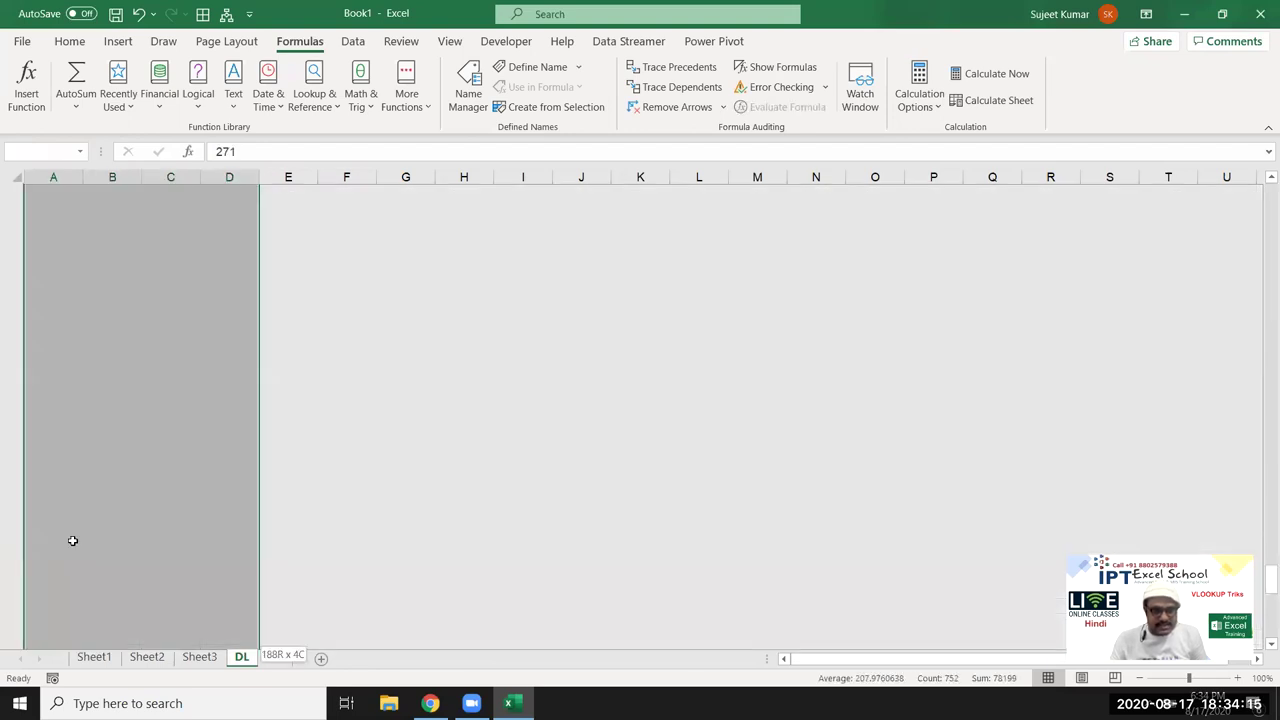
pyautogui.hotkey('ctrl', 'c')
pyautogui.scroll(20, 128, 623)
pyautogui.scroll(5, 128, 623)
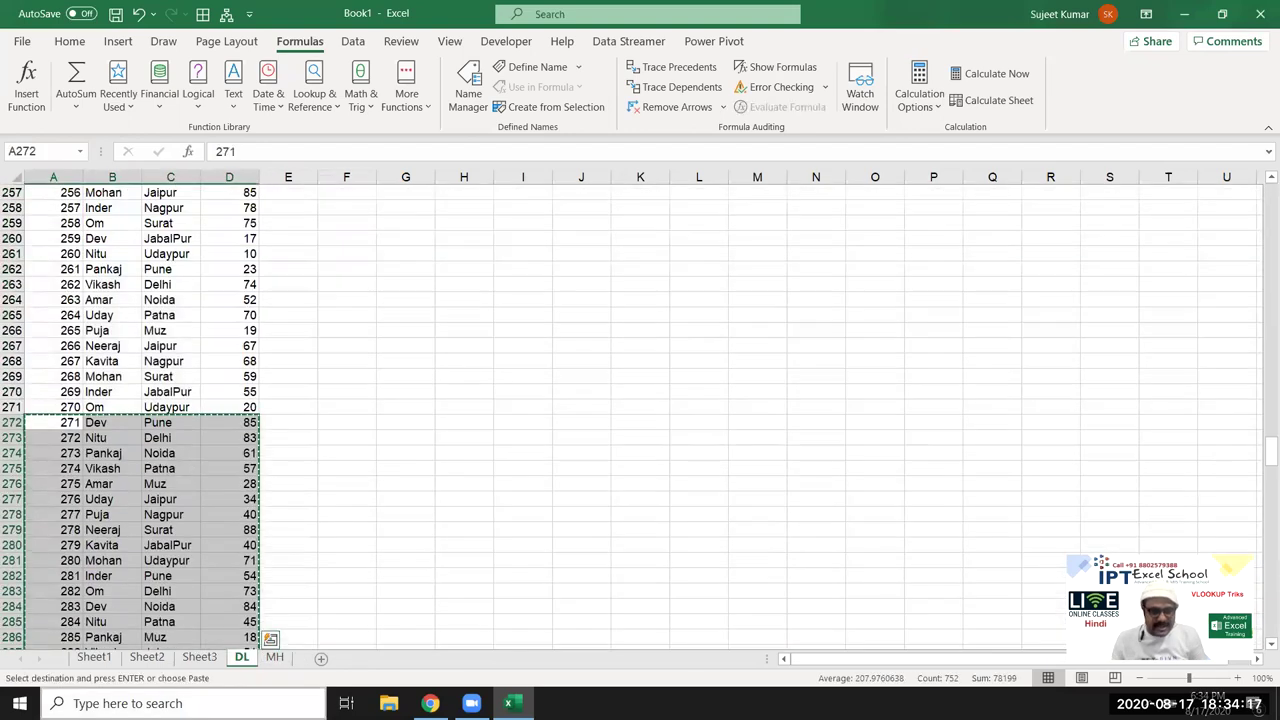
pyautogui.click(273, 658)
# Paste the ID 271+ rows into MH at A2 and copy DL's ID, Name, City, Amt headers into MH row 1.
pyautogui.click(50, 207)
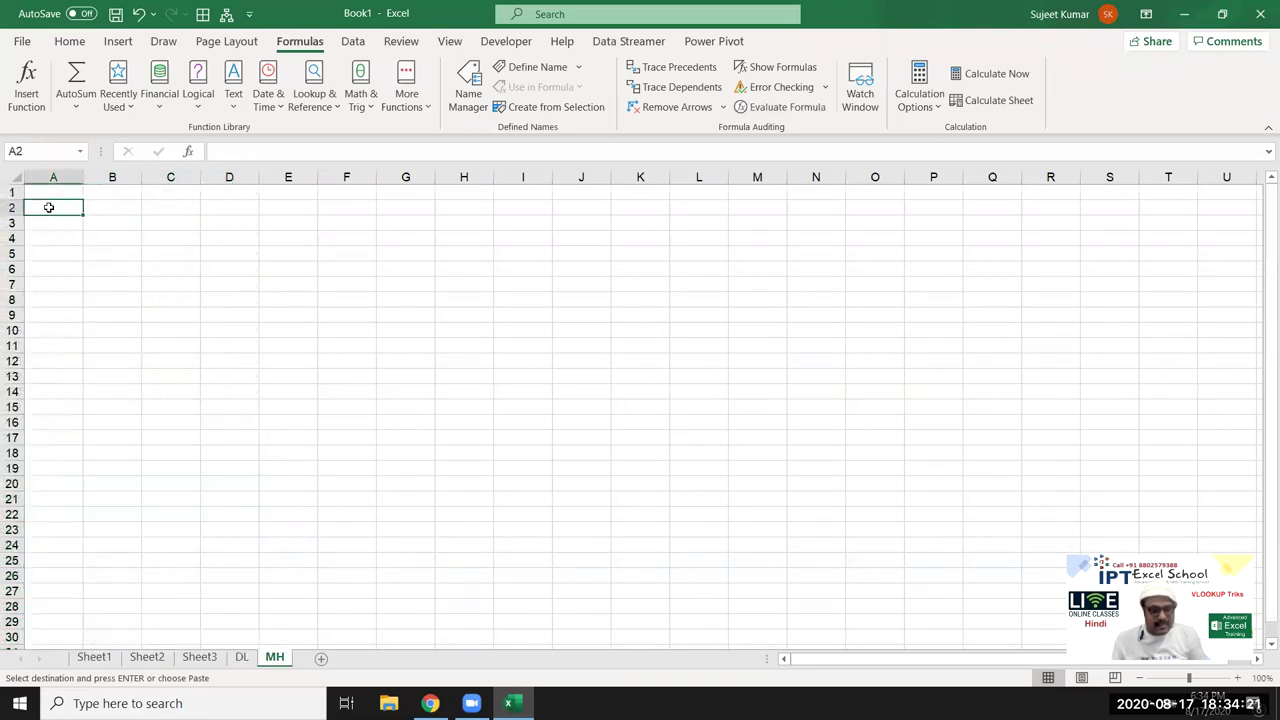
pyautogui.hotkey('ctrl', 'v')
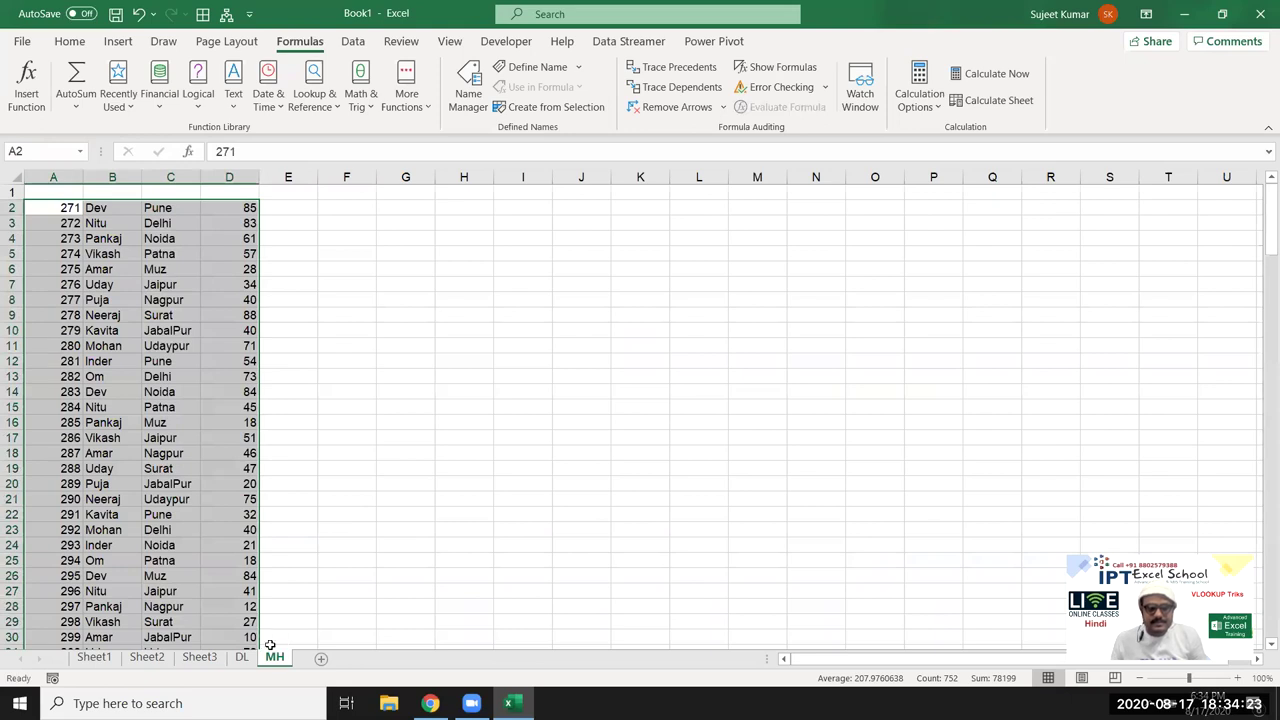
pyautogui.click(243, 658)
pyautogui.hotkey('ctrl', 'Up')
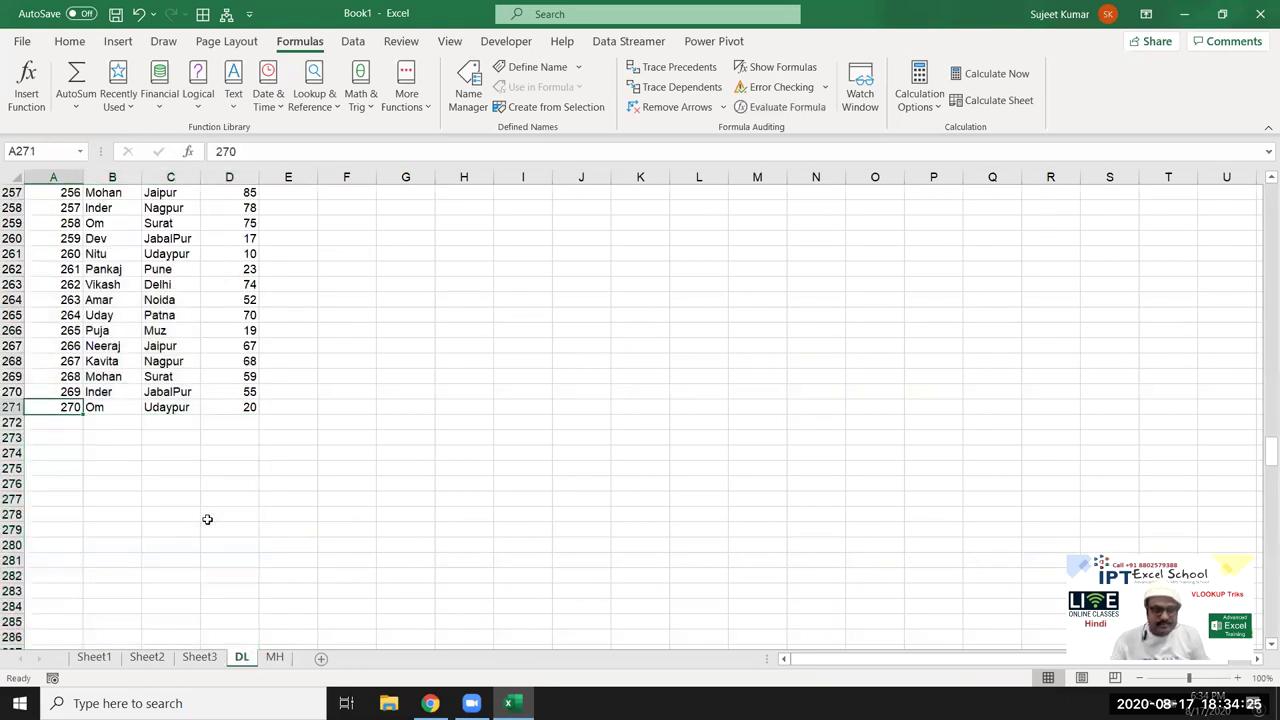
pyautogui.hotkey('ctrl', 'Up')
pyautogui.hotkey('ctrl', 'shift', 'Right')
pyautogui.hotkey('ctrl', 'c')
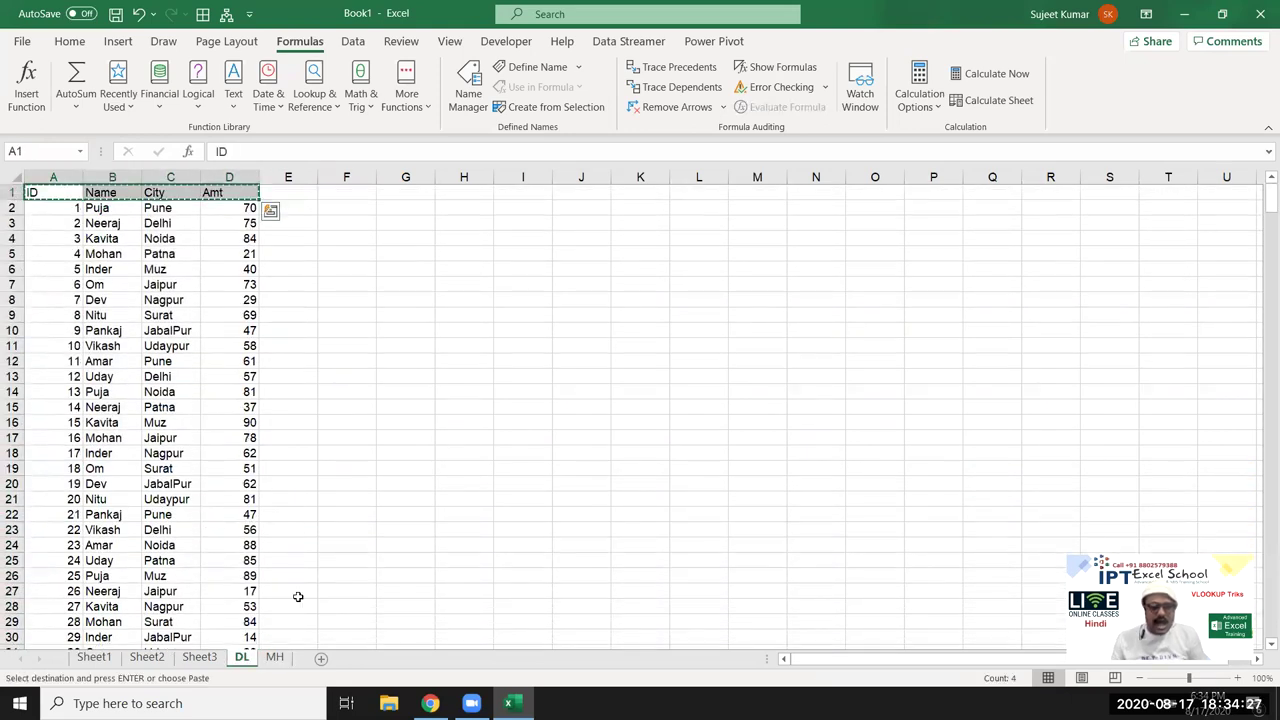
pyautogui.click(274, 657)
pyautogui.click(67, 191)
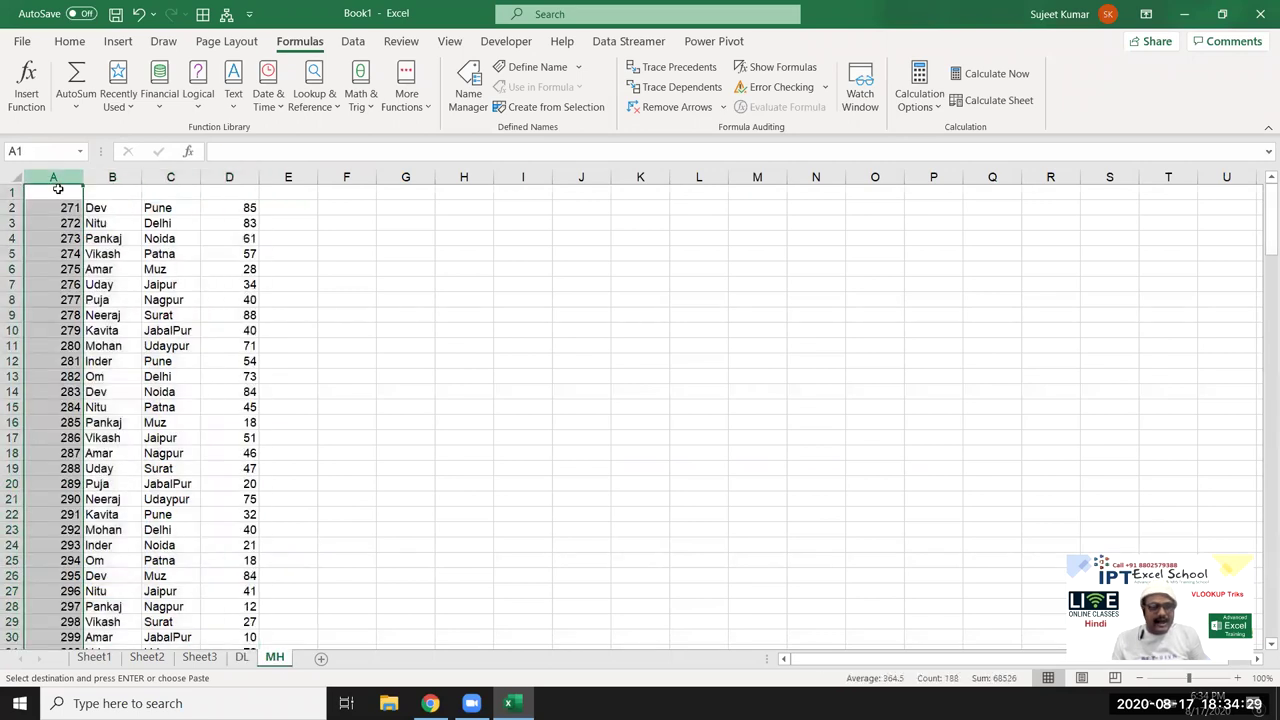
pyautogui.hotkey('ctrl', 'v')
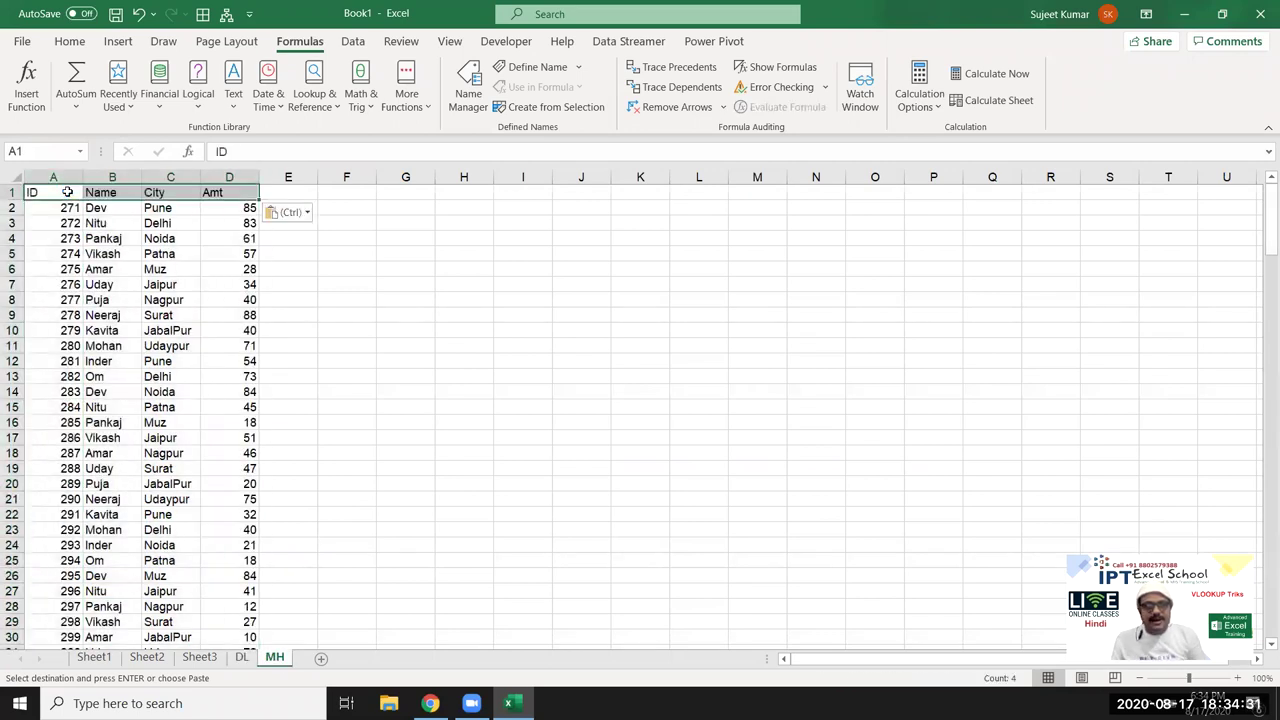
pyautogui.press('Escape')
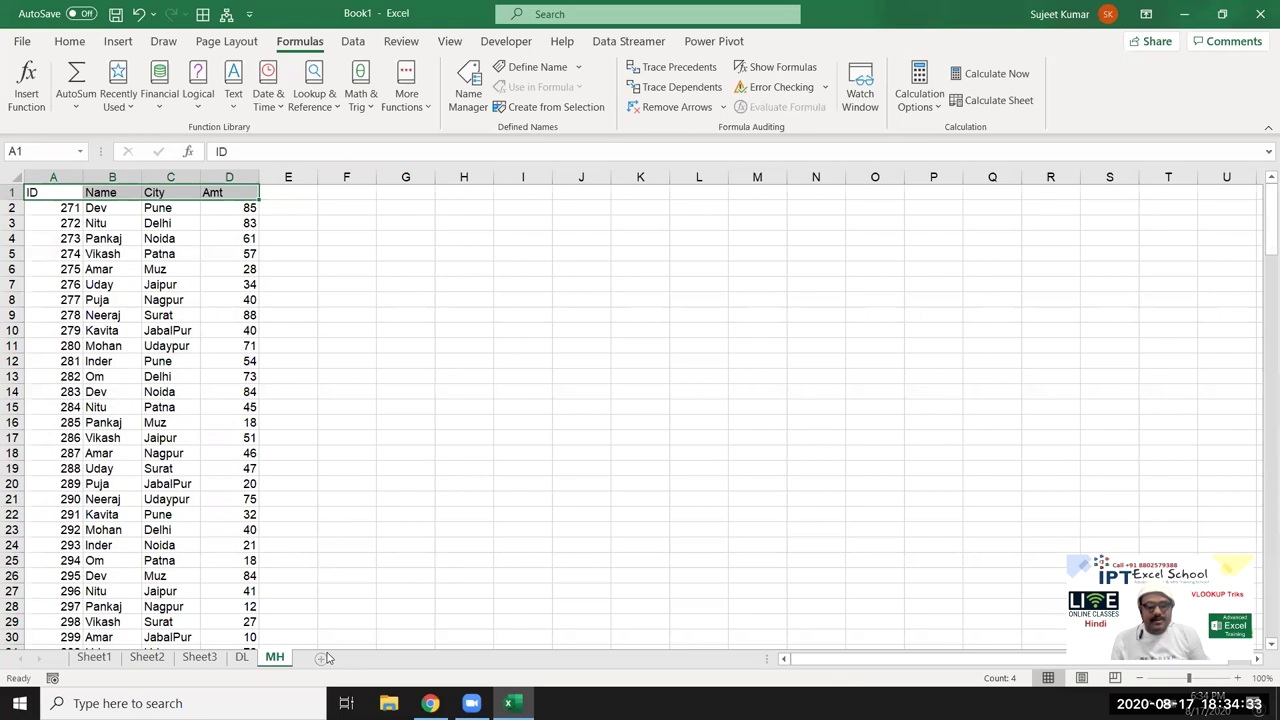
# Add Sheet6 and paste MH's ID, Name, City, Amt header row into its row 1.
pyautogui.click(323, 657)
pyautogui.click(274, 656)
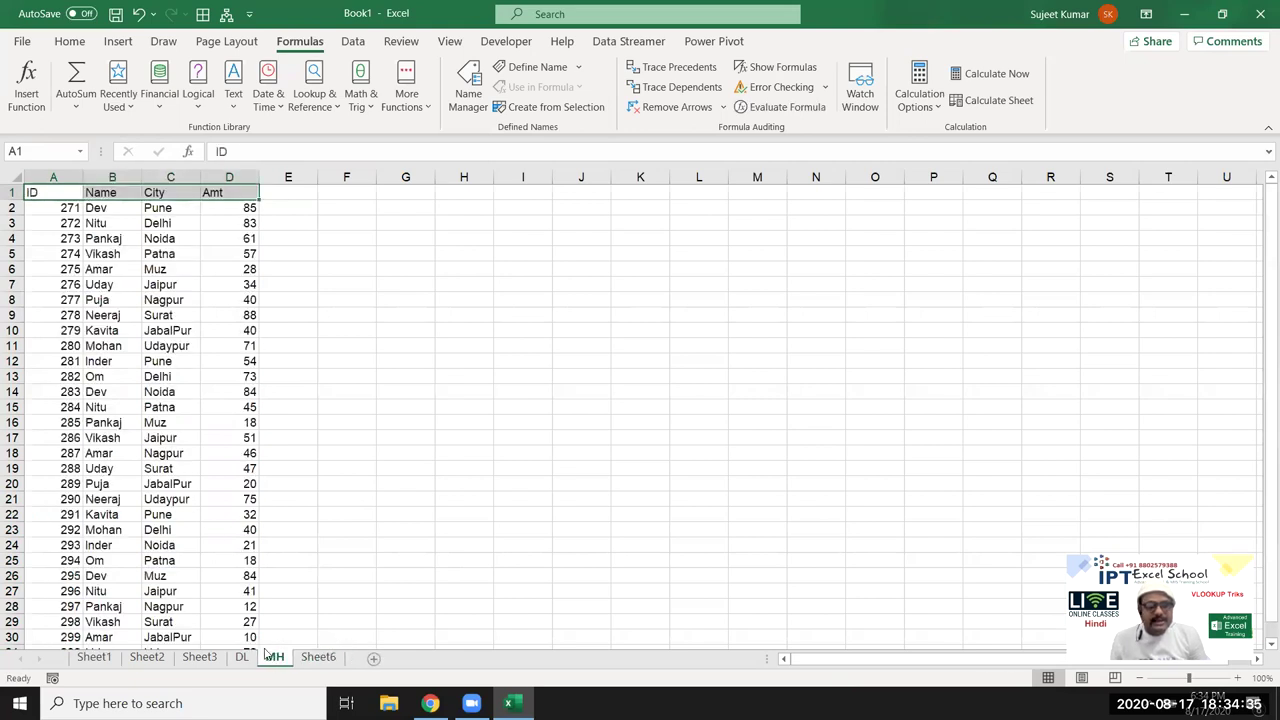
pyautogui.click(160, 238)
pyautogui.moveTo(69, 179); pyautogui.dragTo(235, 178)
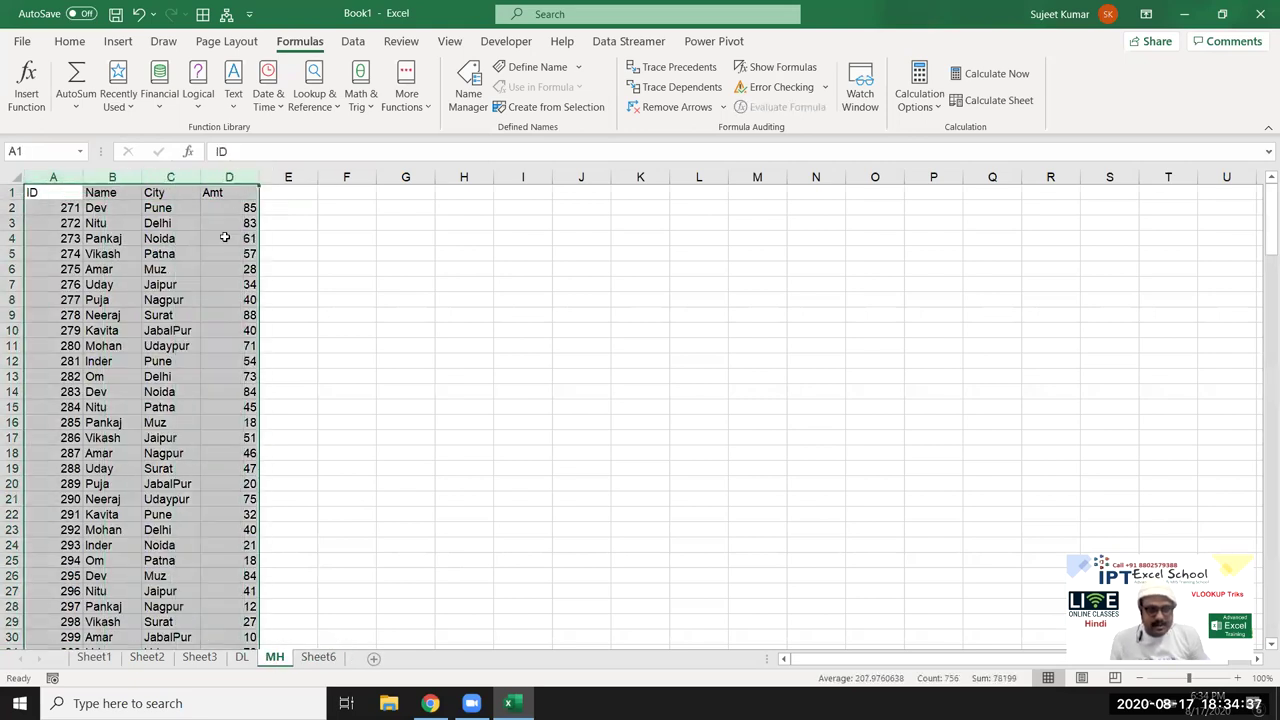
pyautogui.click(223, 236)
pyautogui.moveTo(40, 192); pyautogui.dragTo(232, 192)
pyautogui.hotkey('ctrl', 'c')
pyautogui.click(318, 657)
pyautogui.hotkey('ctrl', 'v')
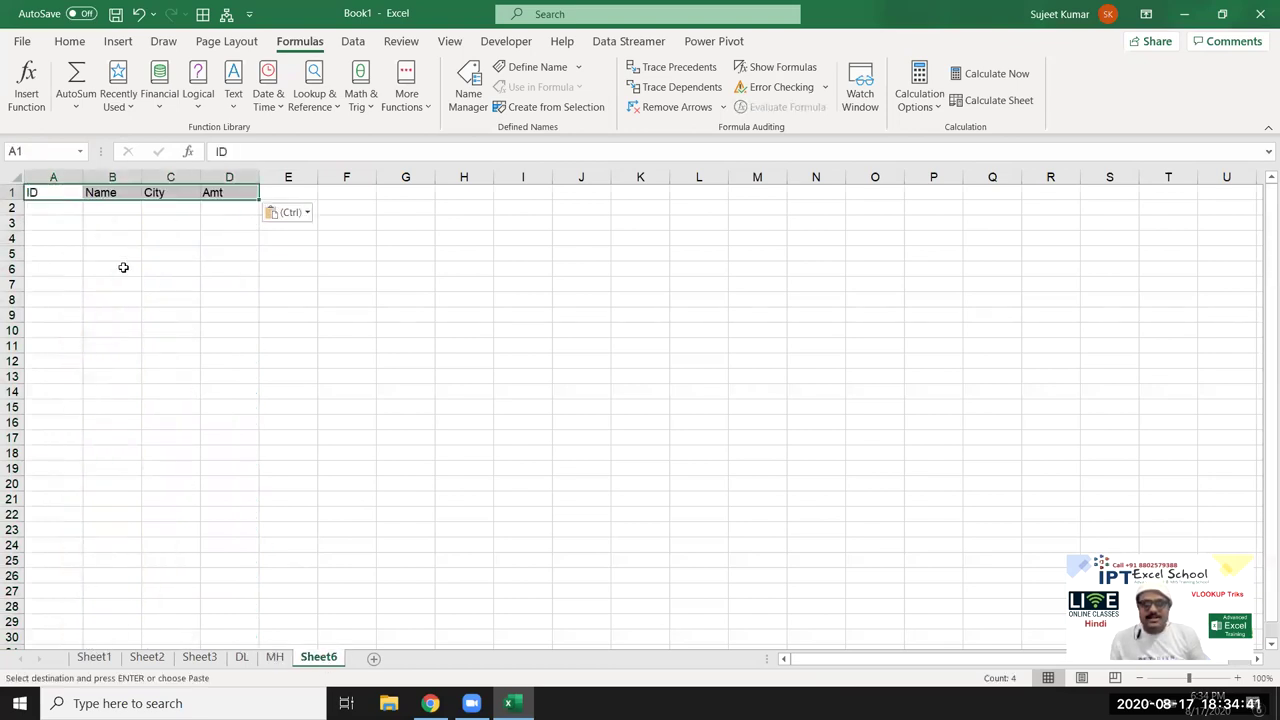
pyautogui.press('Escape')
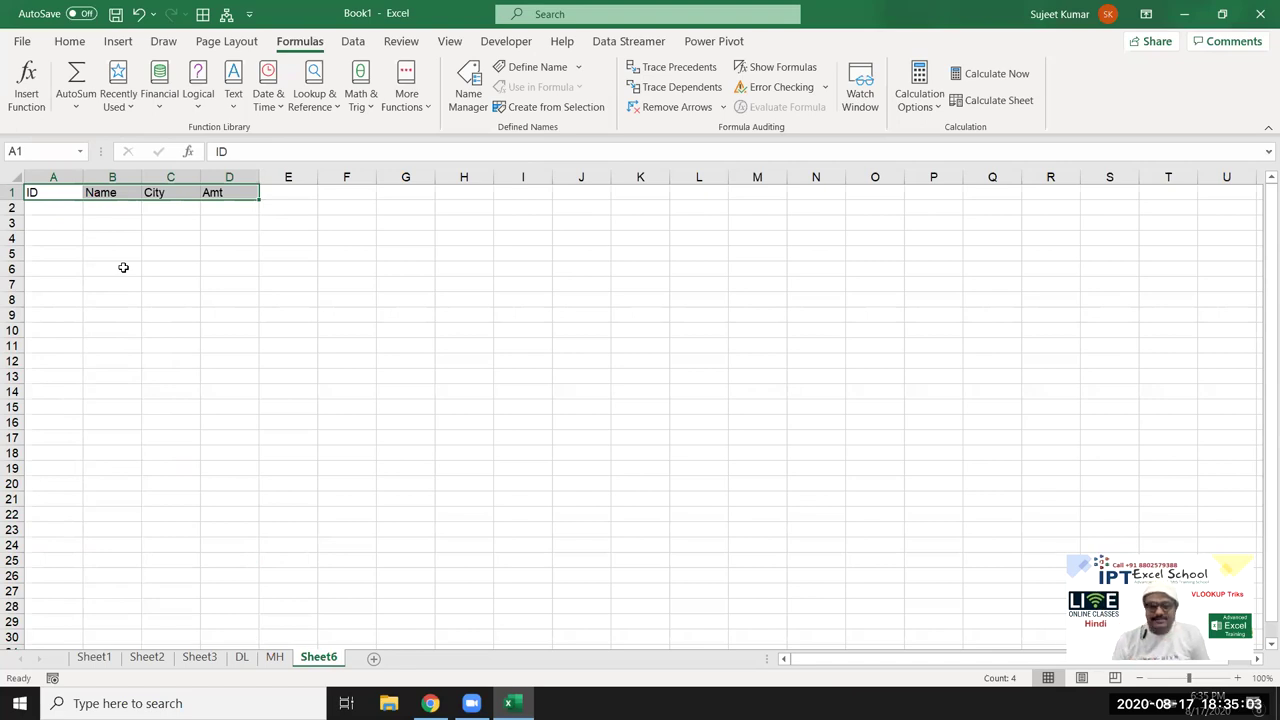
# Enter IDs 2, 32, 65, 212, 301, 400, 25, 32 and 322 into Sheet6's A2:A10.
pyautogui.click(55, 208)
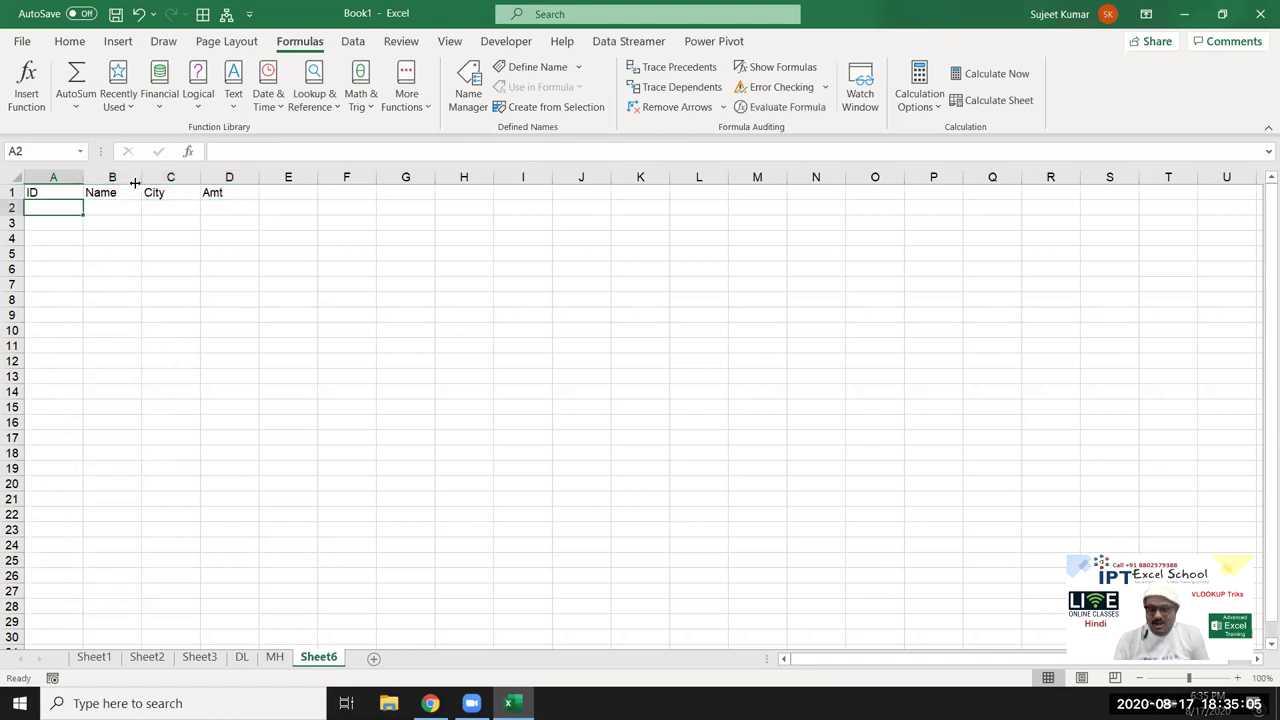
pyautogui.write('2')
pyautogui.press('Return')
pyautogui.write('32')
pyautogui.press('Return')
pyautogui.write('65')
pyautogui.press('Return')
pyautogui.write('212')
pyautogui.press('BackSpace')
pyautogui.press('Return')
pyautogui.write('301')
pyautogui.press('Return')
pyautogui.write('400')
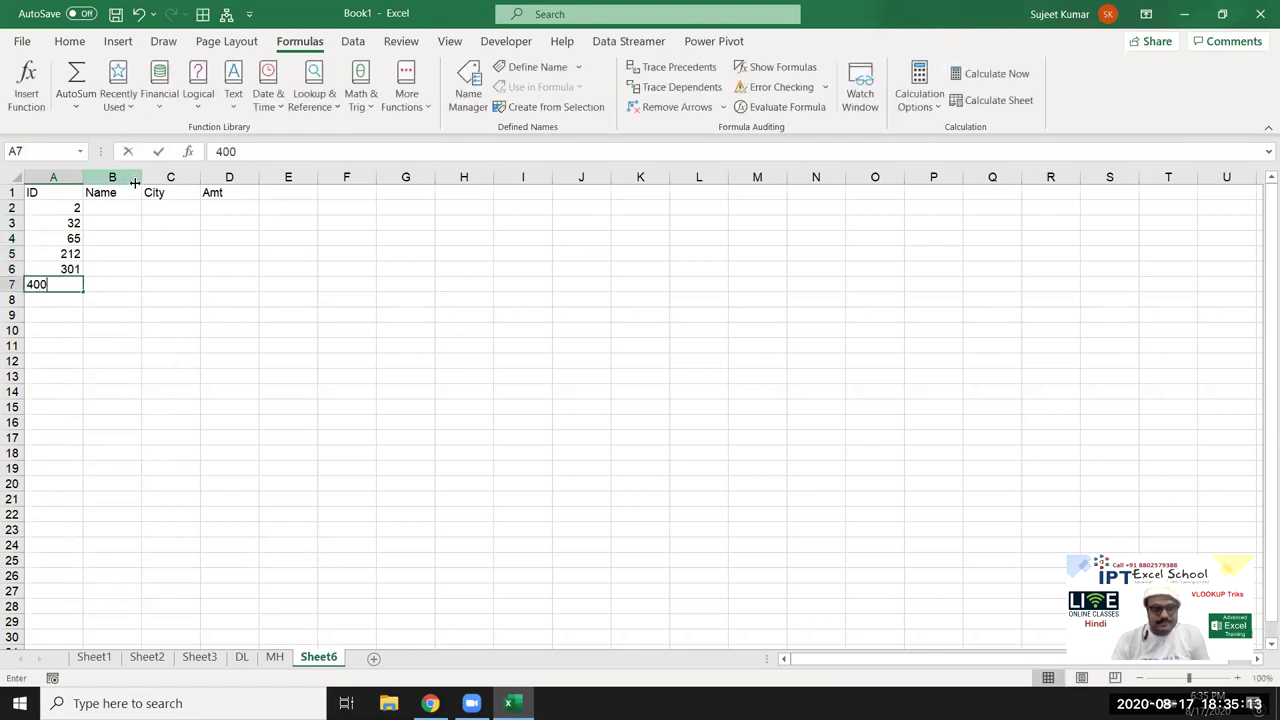
pyautogui.press('Return')
pyautogui.write('2532')
pyautogui.press('Return')
pyautogui.write('32')
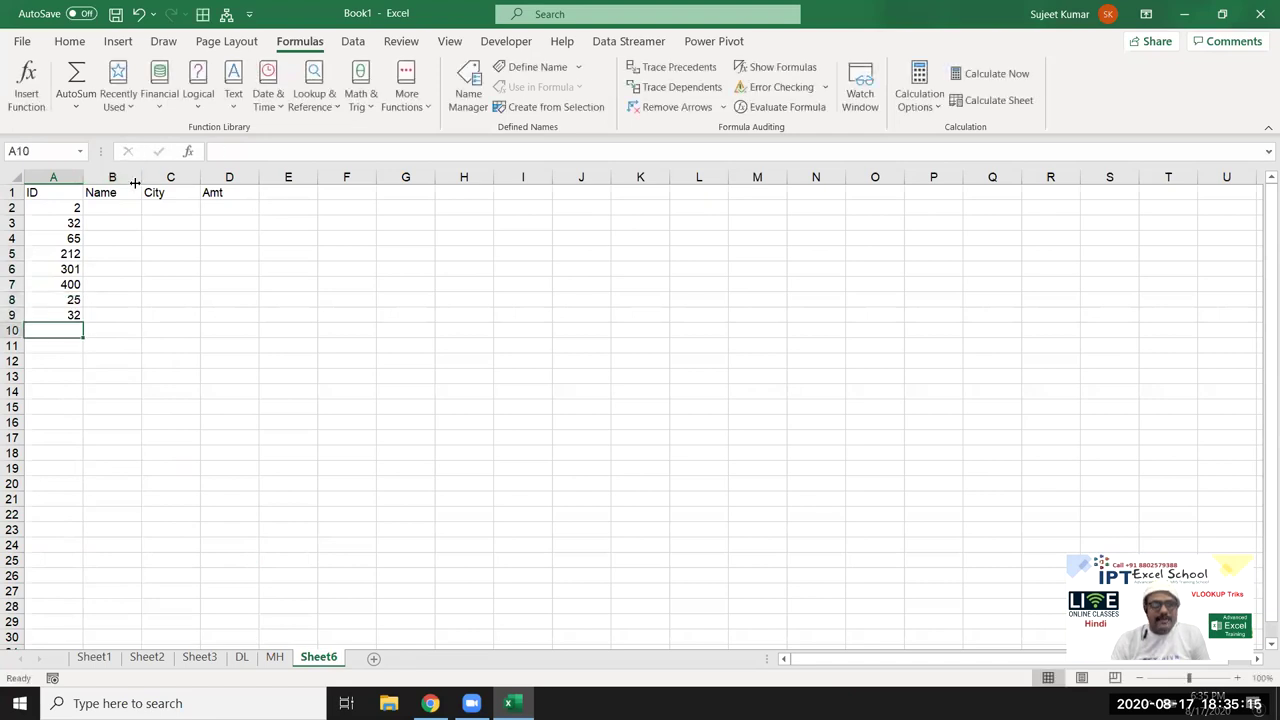
pyautogui.write('2')
pyautogui.press('Return')
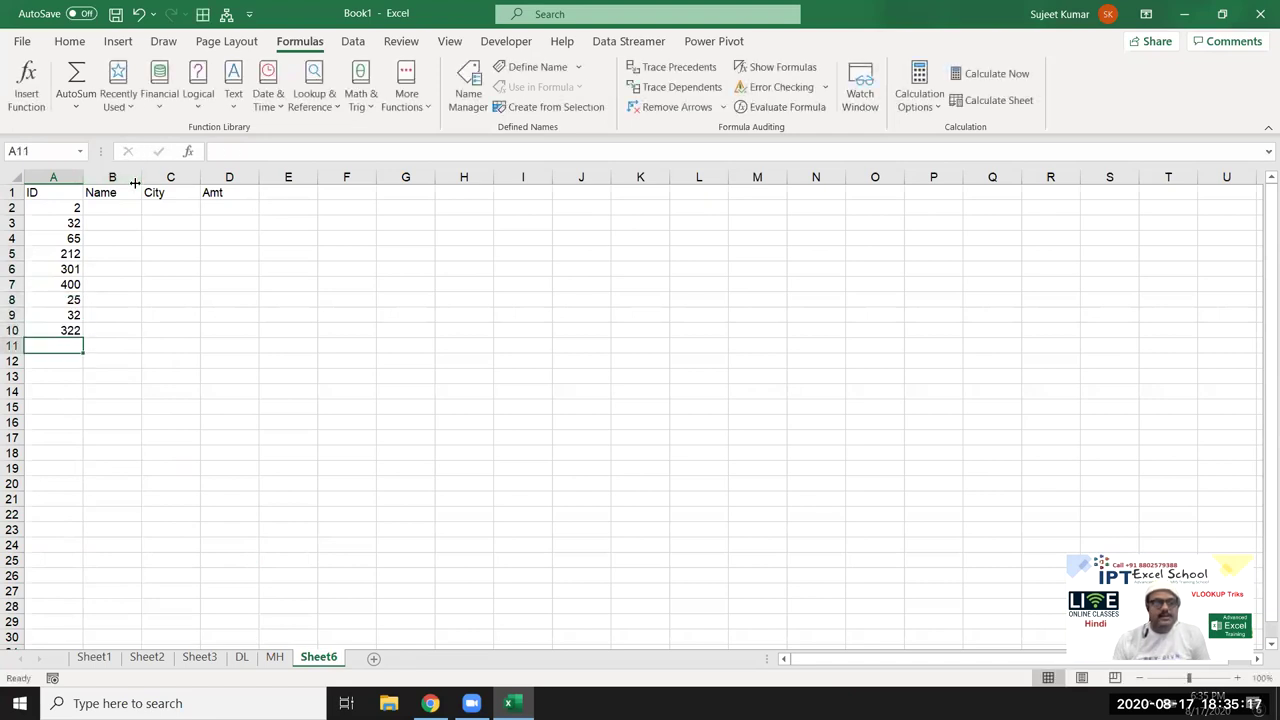
# Glance over the DL and MH sheets, then return to Sheet6's cell B2.
pyautogui.click(241, 657)
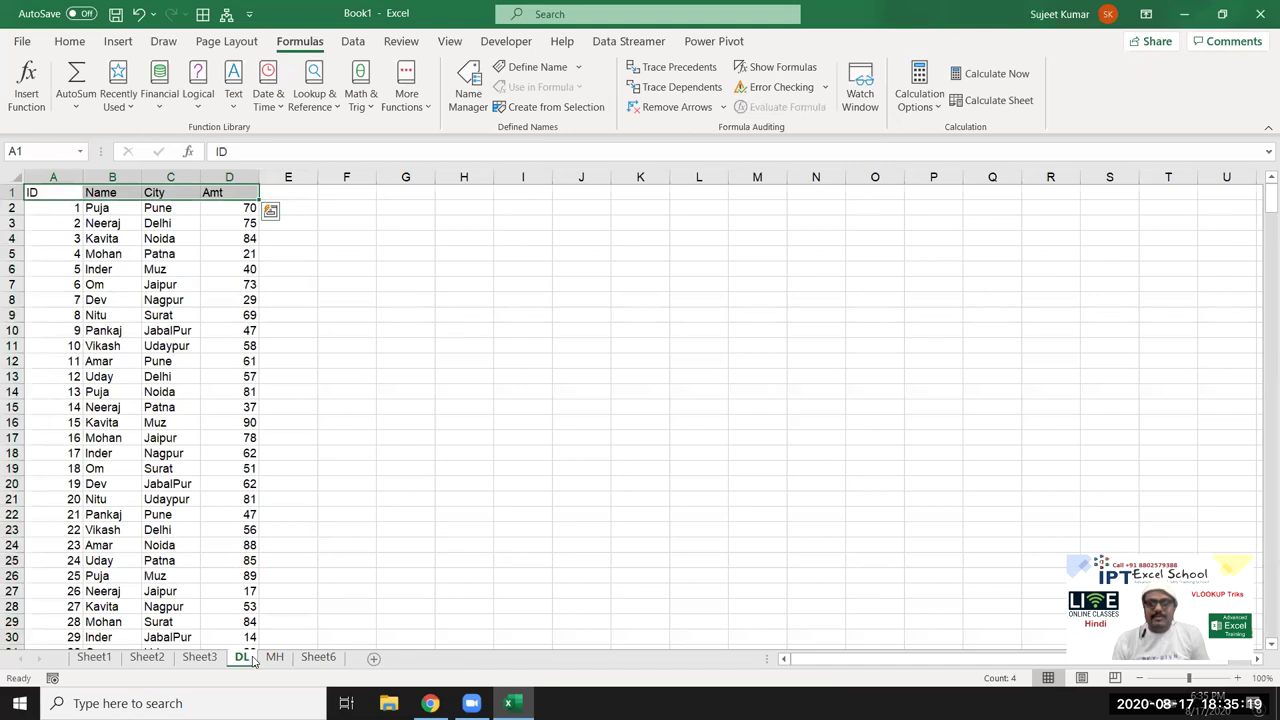
pyautogui.click(274, 657)
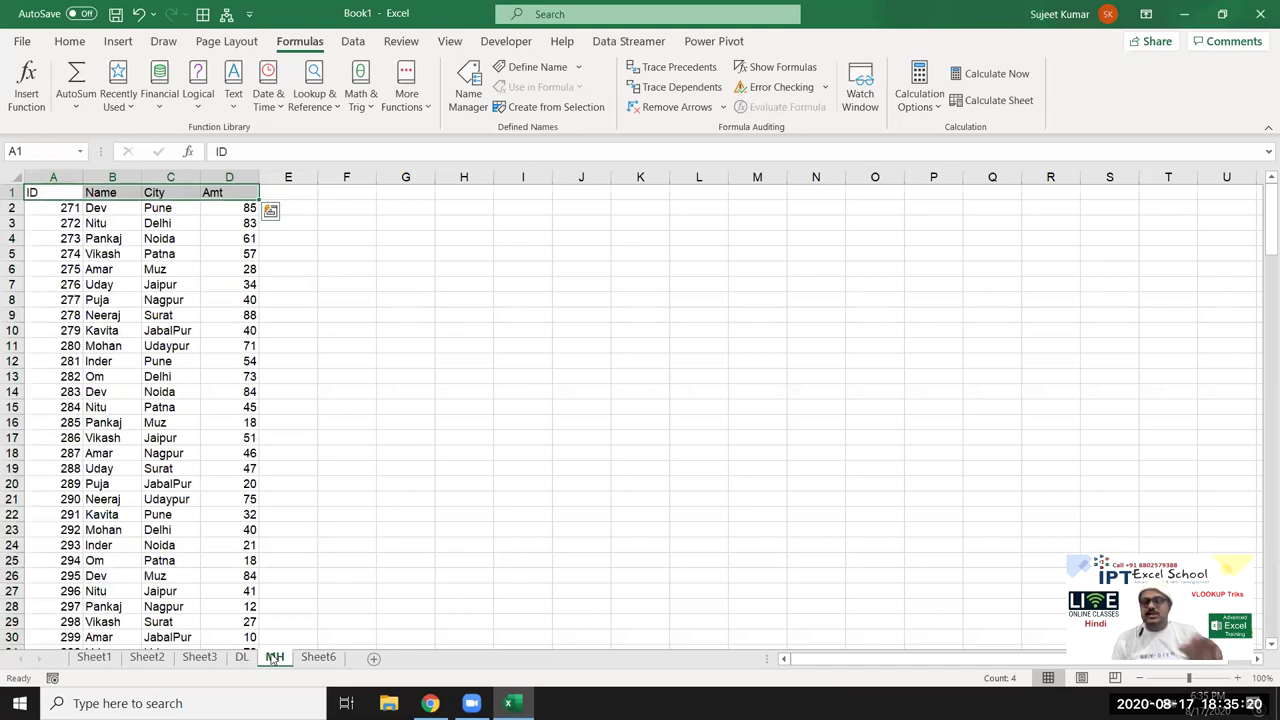
pyautogui.click(322, 657)
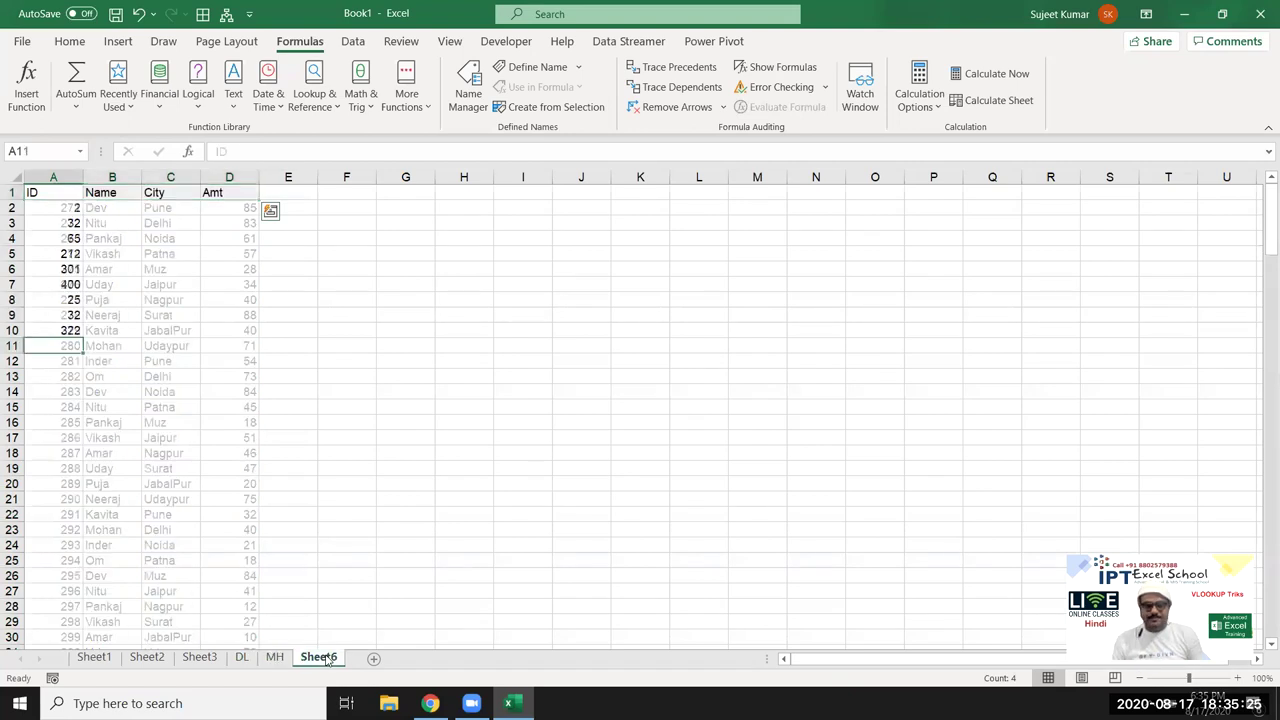
pyautogui.click(104, 210)
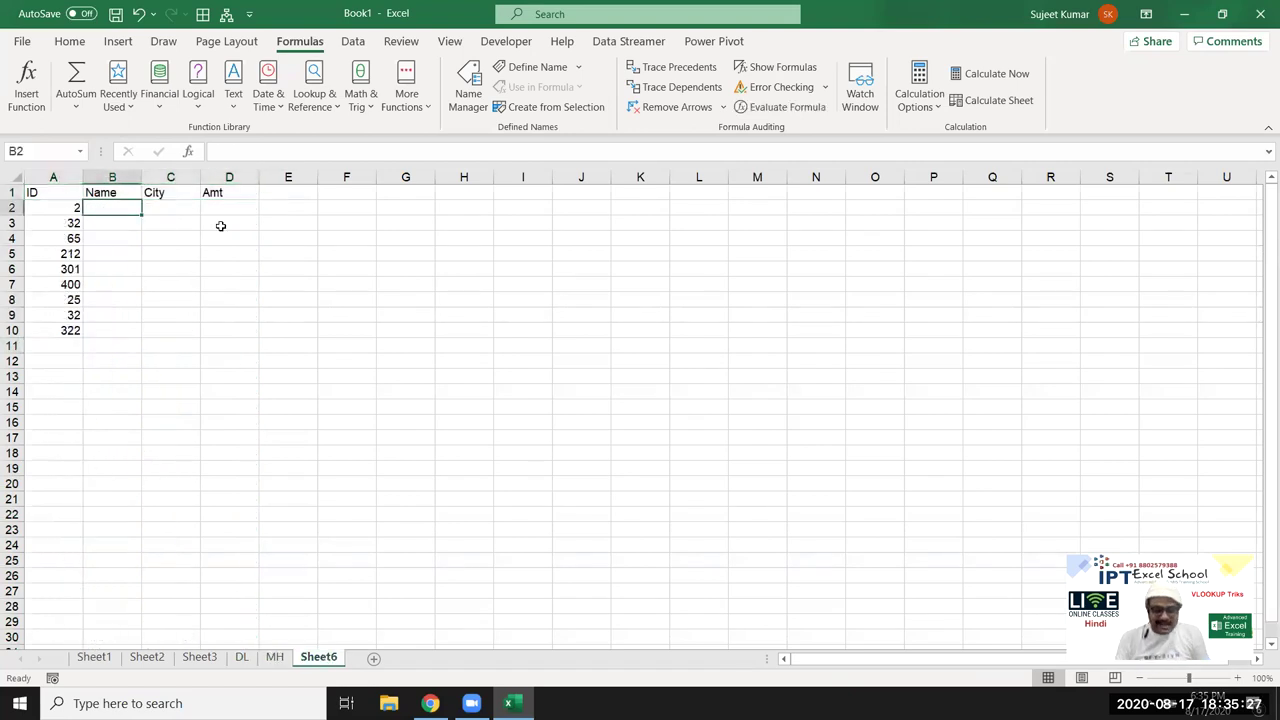
# Enter =VLOOKUP(A2,DL!A:D,4,0) in B2, fill it down to B10, and inspect the #N/A results.
pyautogui.write('=vl')
pyautogui.press('Tab')
pyautogui.press('Left')
pyautogui.write(',')
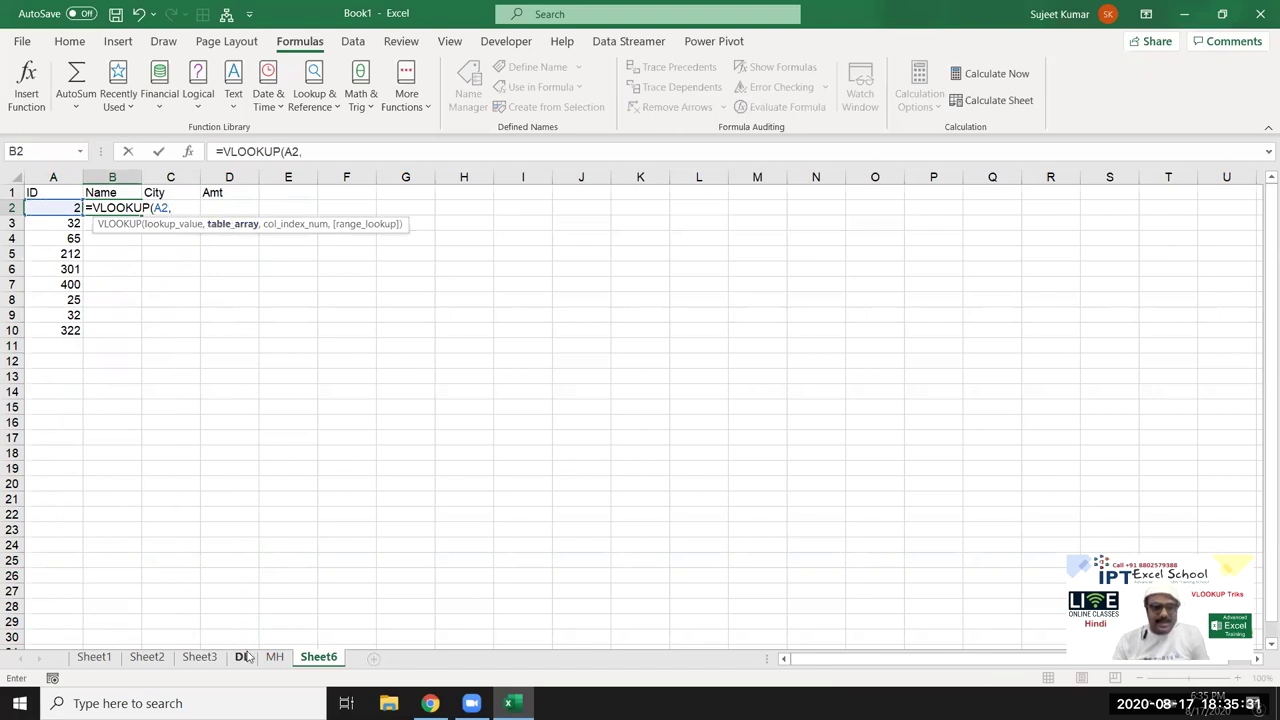
pyautogui.click(242, 657)
pyautogui.moveTo(60, 177); pyautogui.dragTo(207, 177)
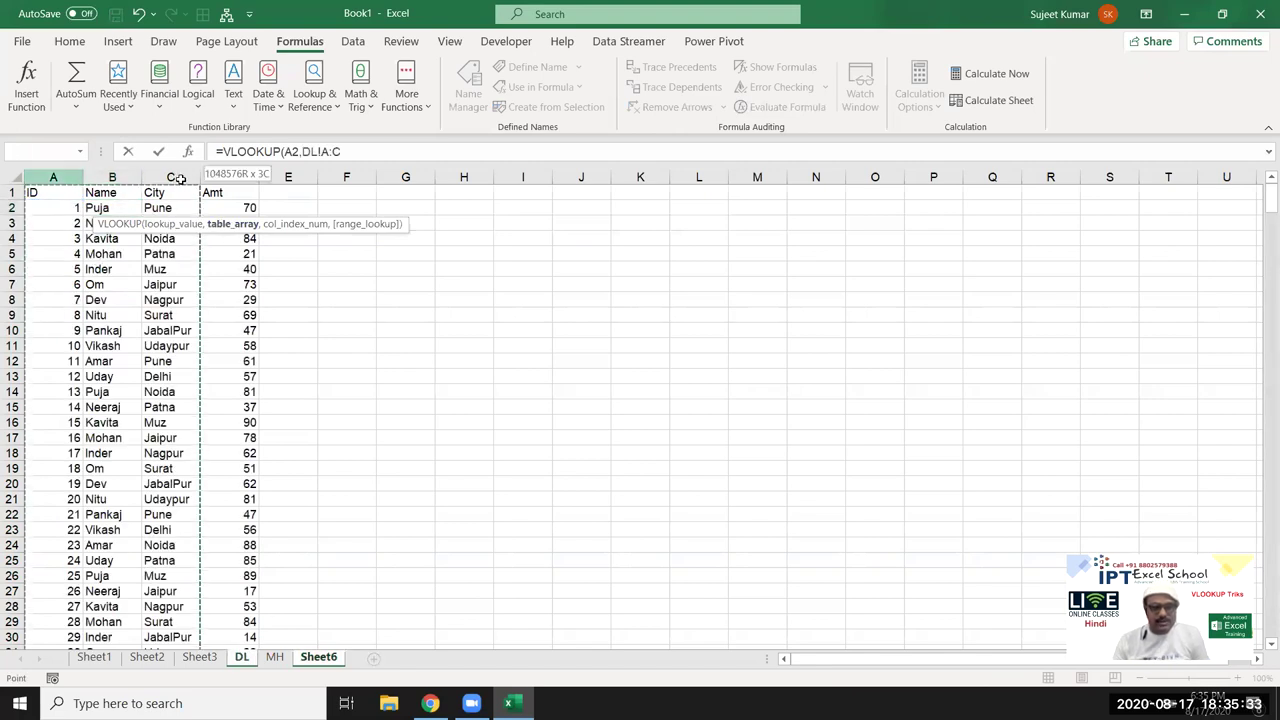
pyautogui.write(',')
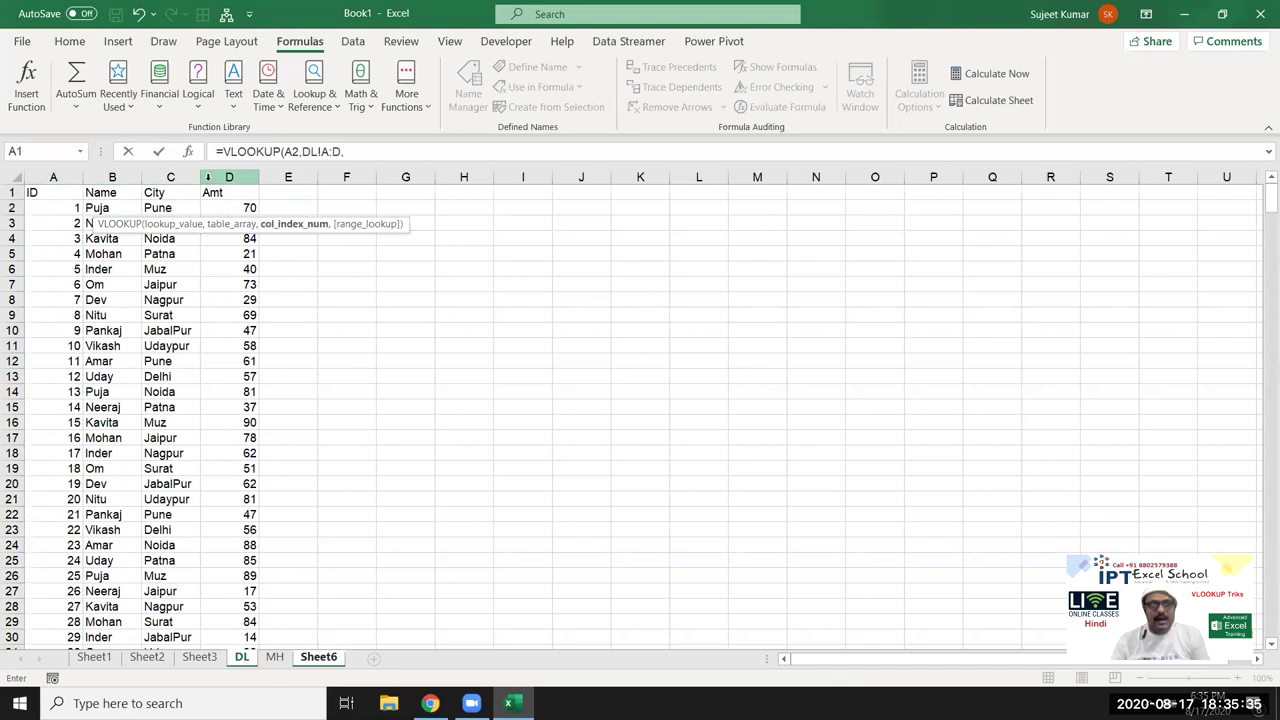
pyautogui.write('4,0')
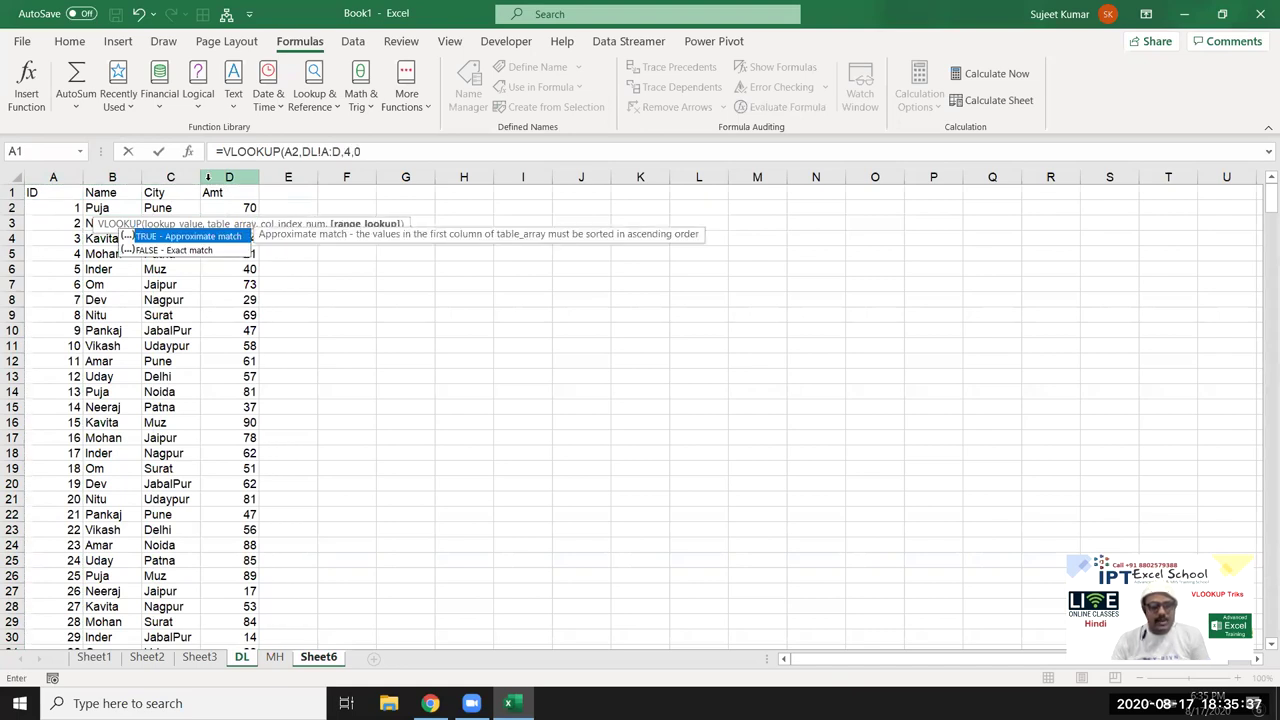
pyautogui.press('Return')
pyautogui.click(135, 211)
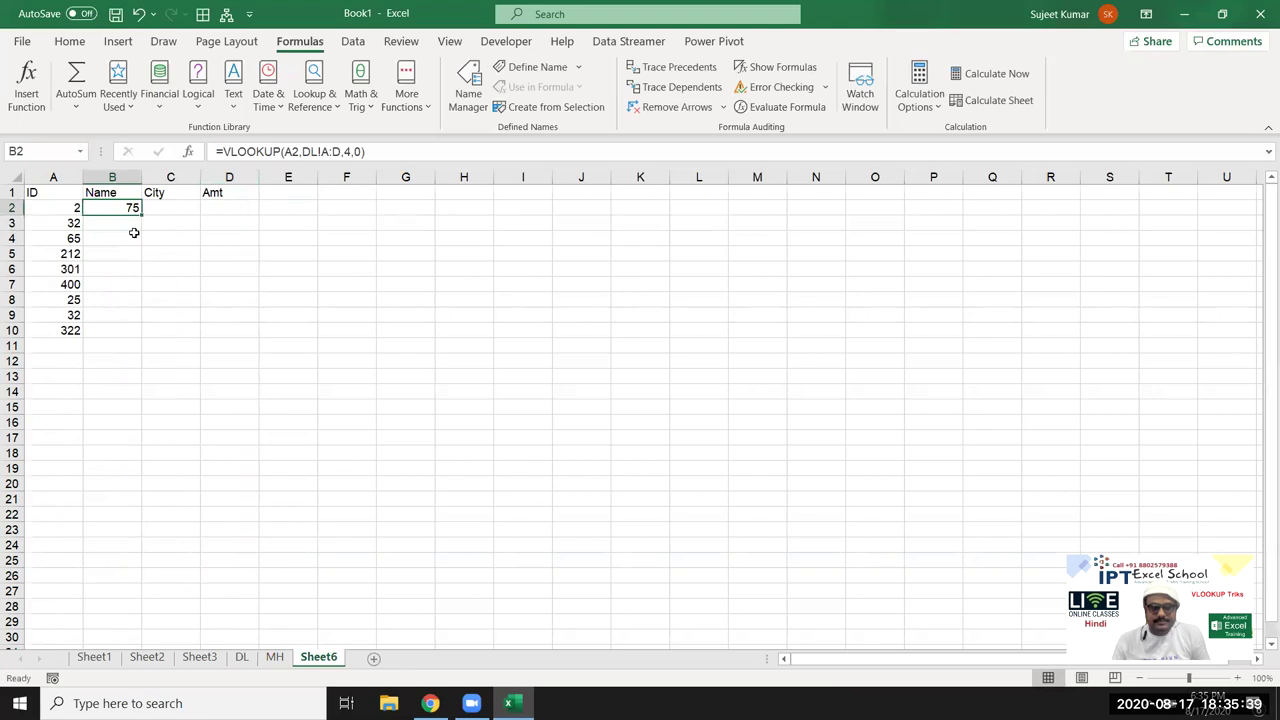
pyautogui.moveTo(142, 216); pyautogui.dragTo(142, 334)
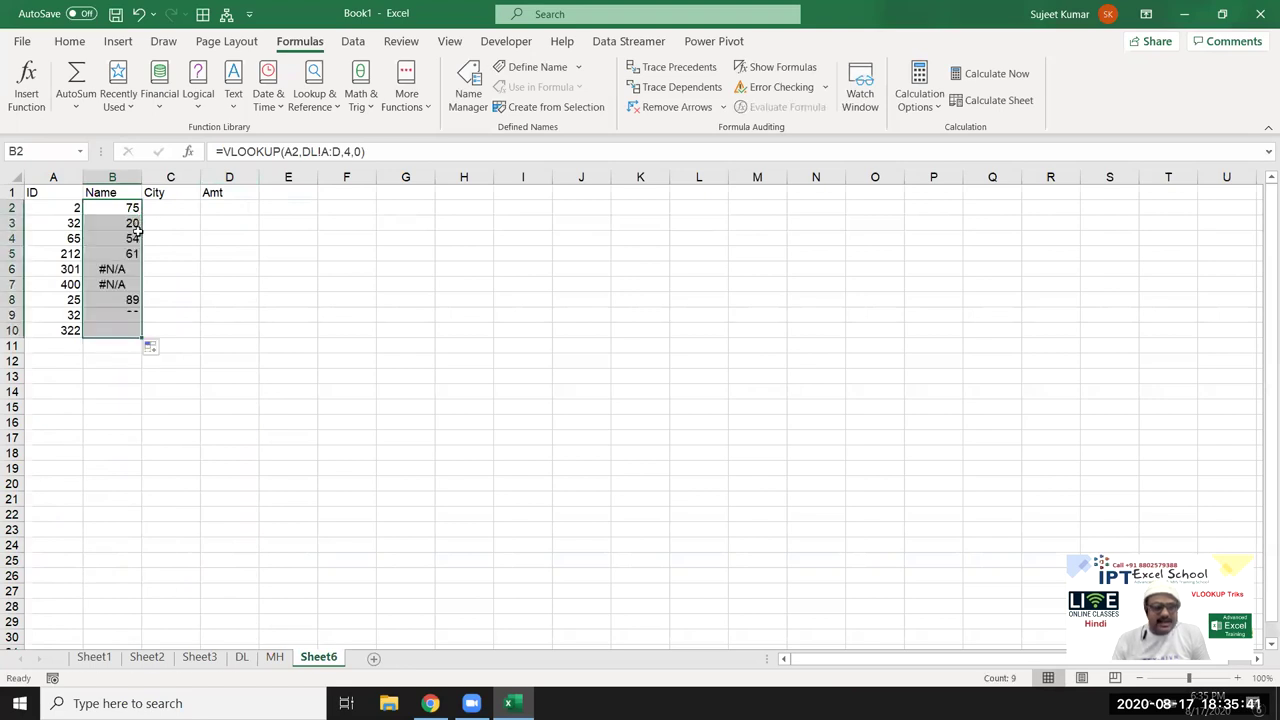
pyautogui.moveTo(112, 284); pyautogui.dragTo(118, 268)
pyautogui.click(115, 268)
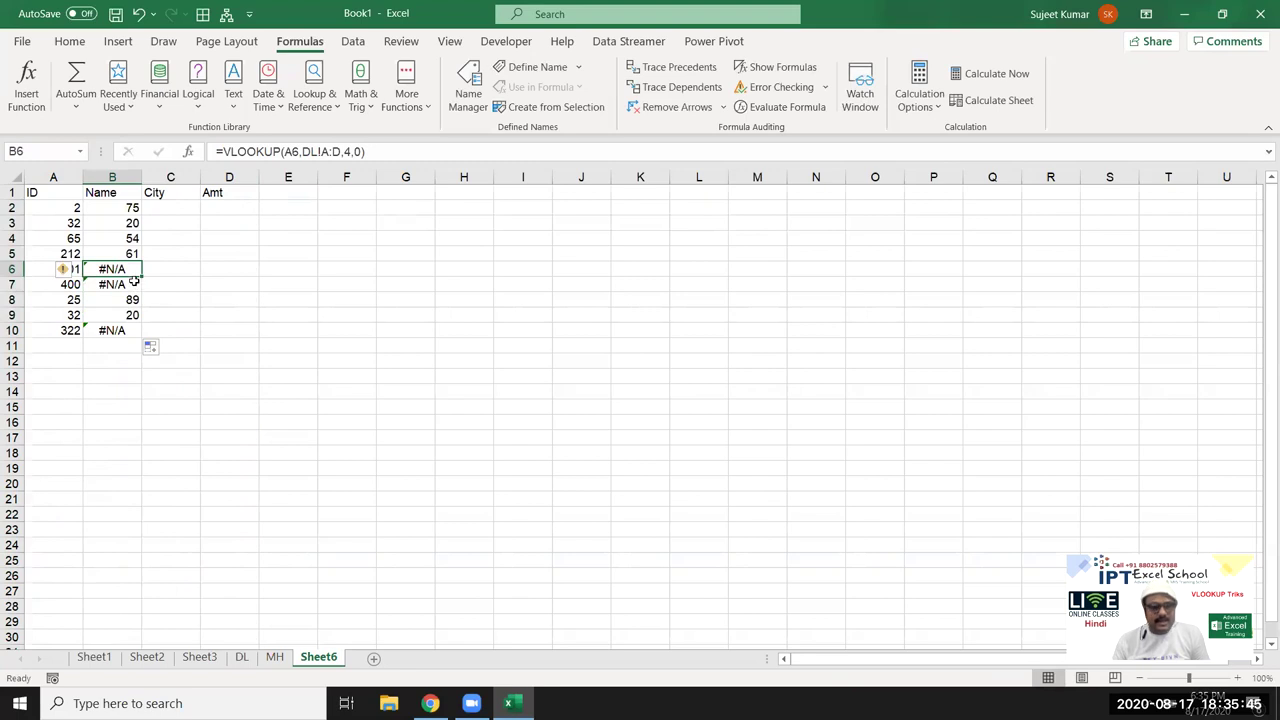
# Change the ID in A2 and check how B2's DL lookup result updates.
pyautogui.click(62, 206)
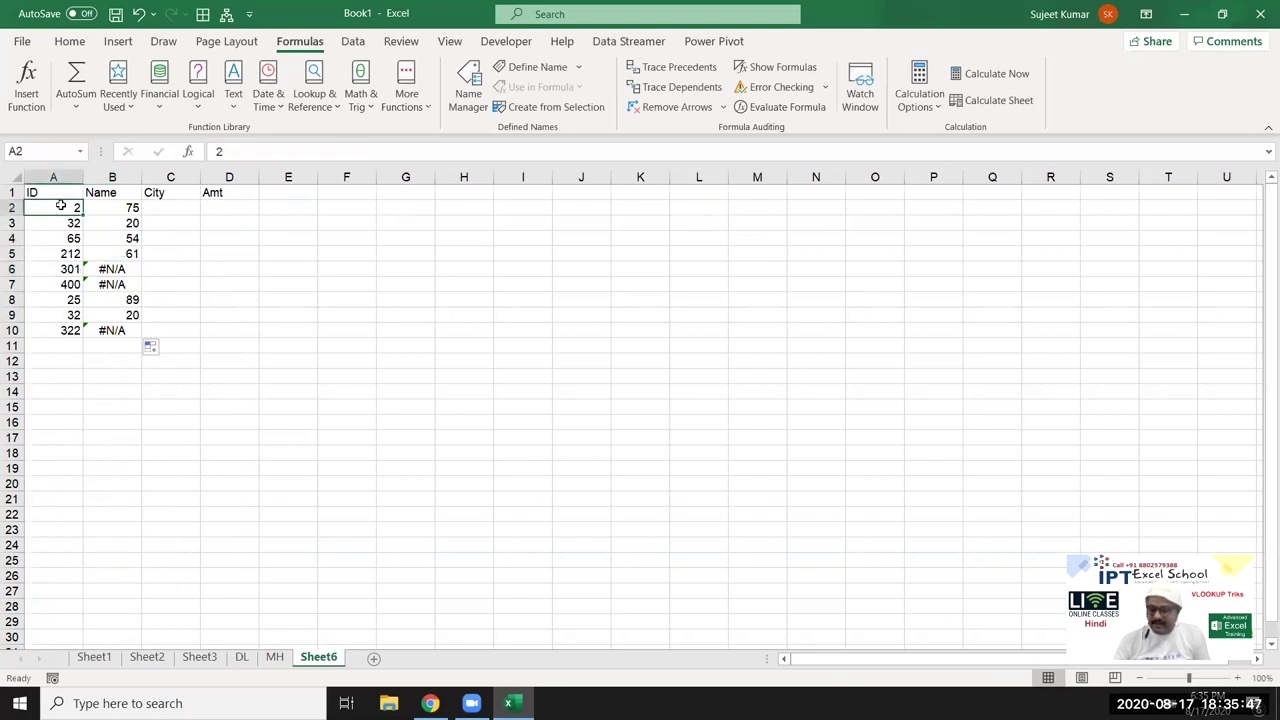
pyautogui.write('400')
pyautogui.press('Return')
pyautogui.press('Up')
pyautogui.press('Right')
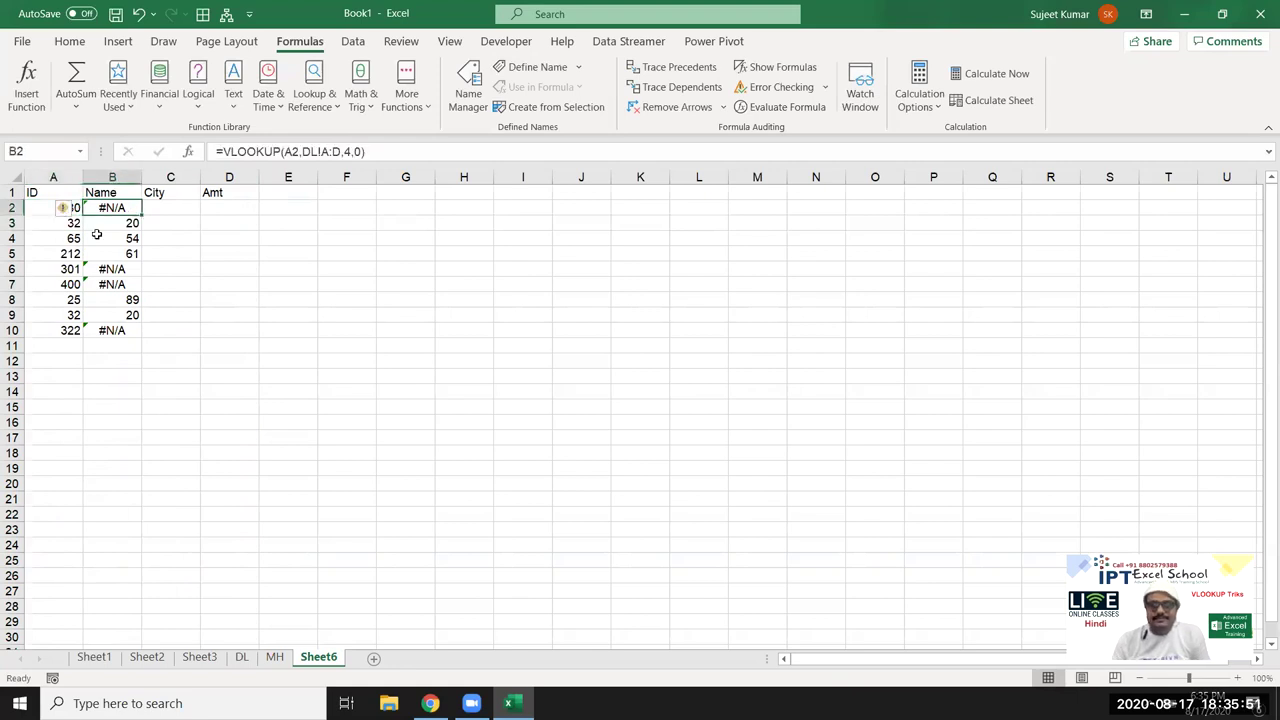
pyautogui.press('Right')
pyautogui.press('Right')
pyautogui.click(129, 206)
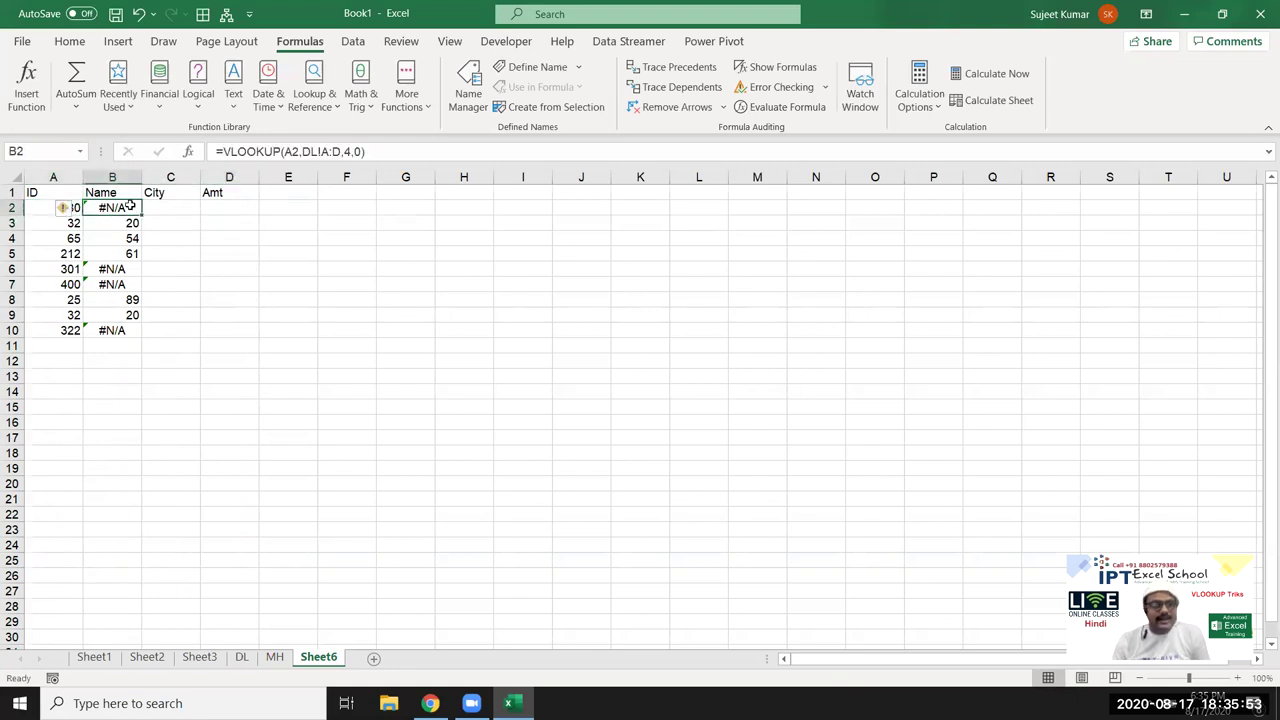
pyautogui.click(172, 208)
# Enter =VLOOKUP(A2,MH!A:D,2,0) in C2 to look up the ID on the MH sheet.
pyautogui.write('=')
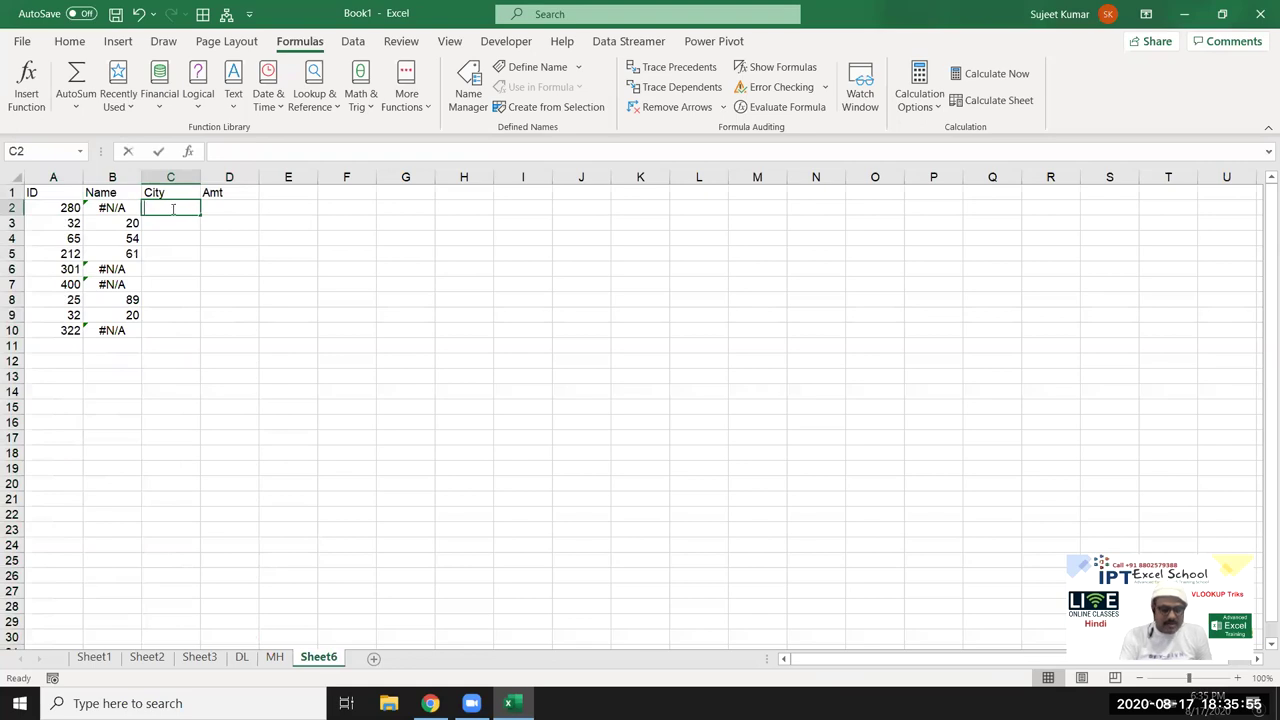
pyautogui.write('vl')
pyautogui.press('Tab')
pyautogui.press('Left')
pyautogui.press('Left')
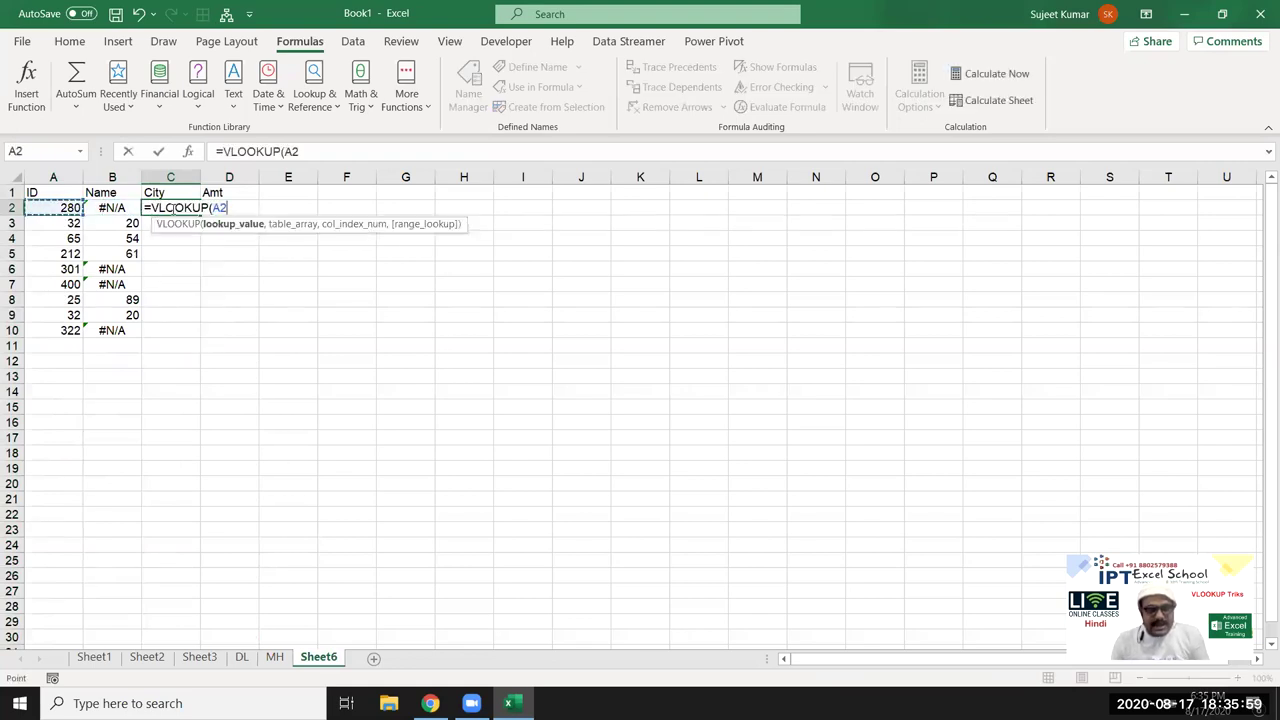
pyautogui.write(',')
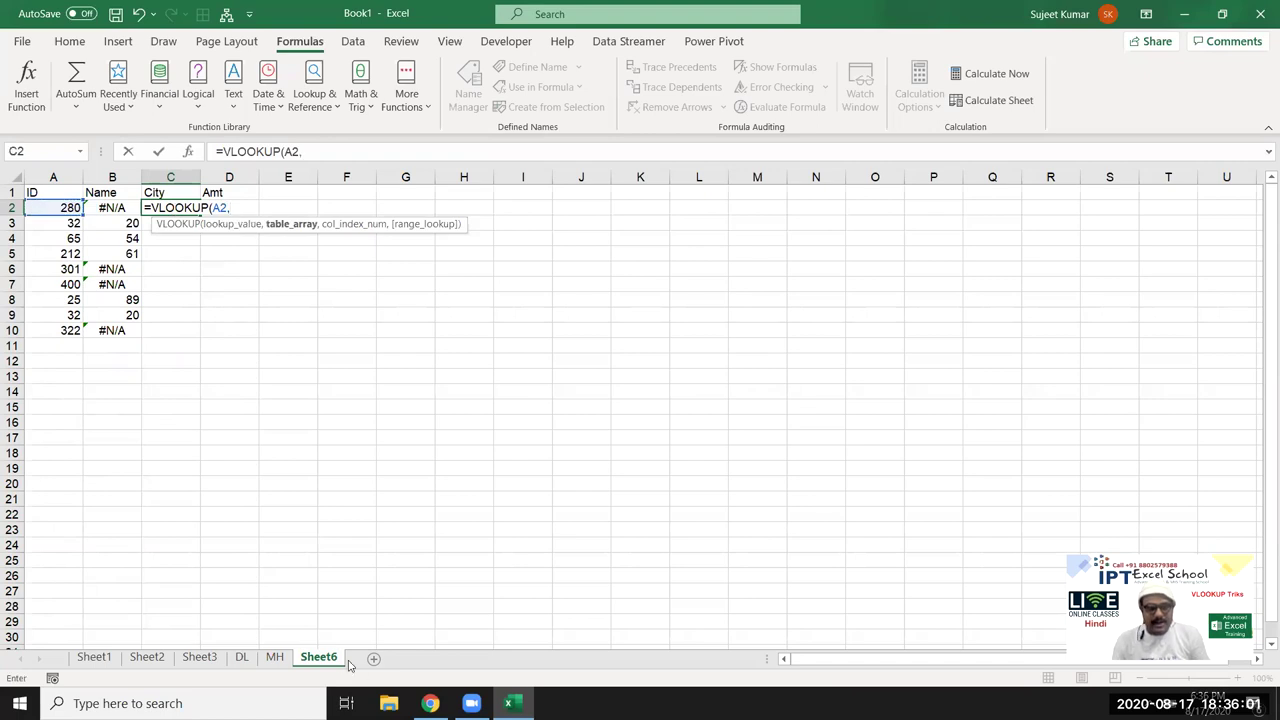
pyautogui.click(276, 657)
pyautogui.moveTo(56, 177); pyautogui.dragTo(229, 177)
pyautogui.write(',,')
pyautogui.press('Return')
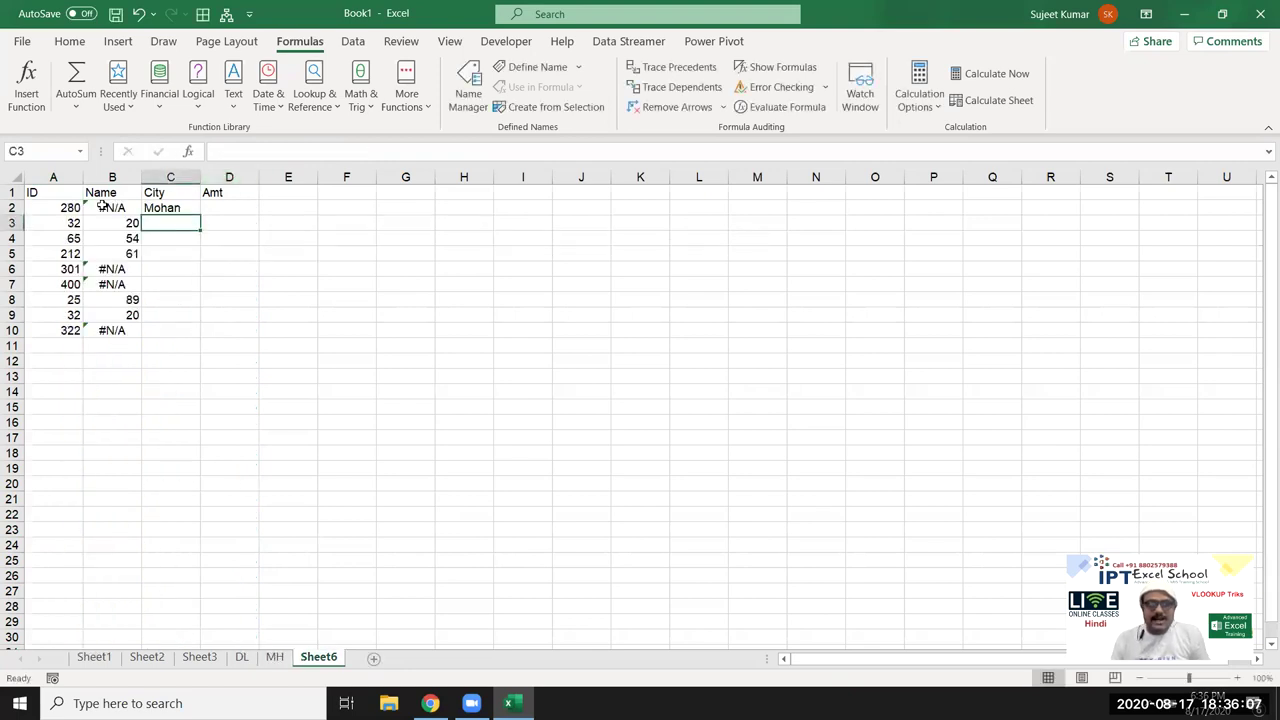
# Compare B2's DL lookup (#N/A) with C2's MH lookup returning a name.
pyautogui.doubleClick(98, 207)
pyautogui.press('Escape')
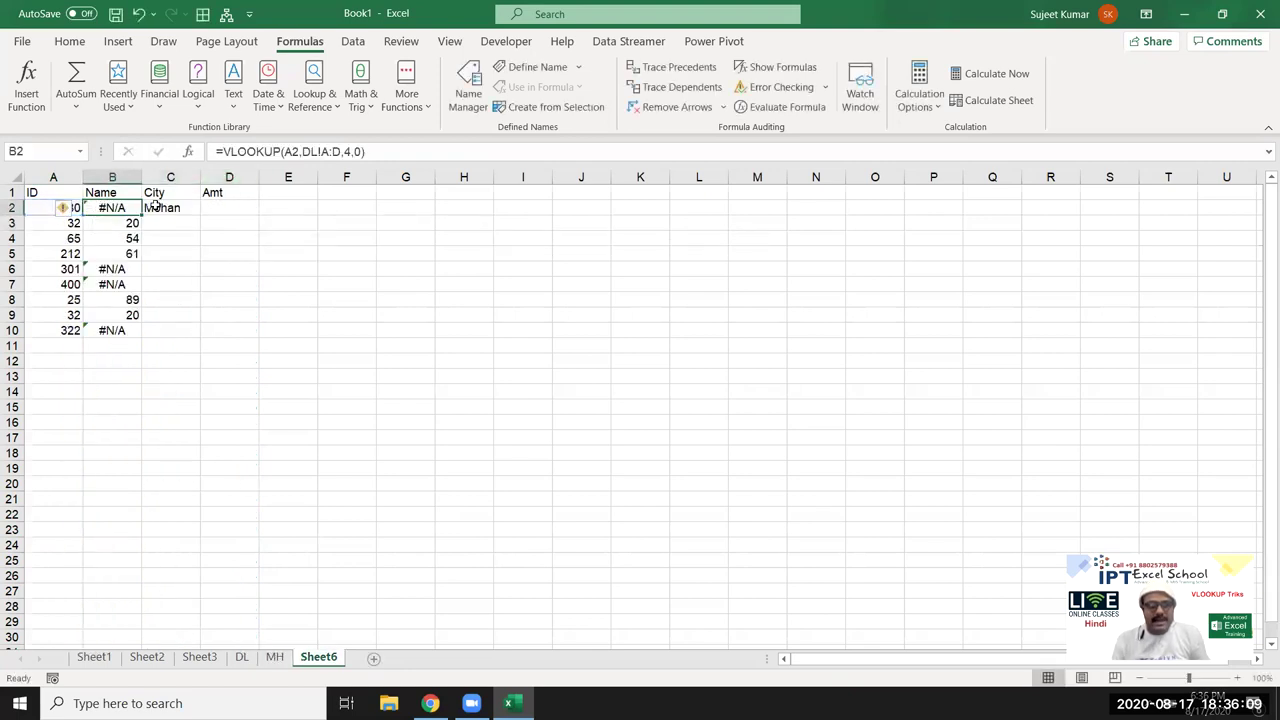
pyautogui.doubleClick(155, 208)
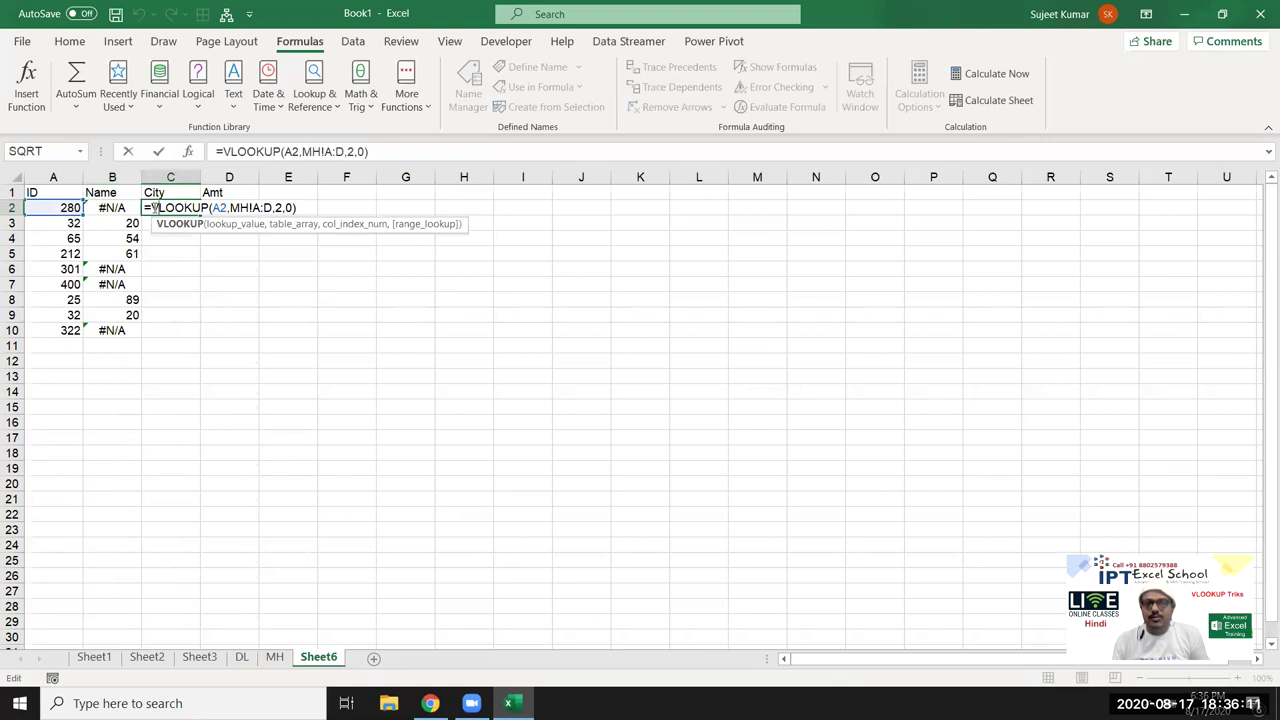
pyautogui.press('Escape')
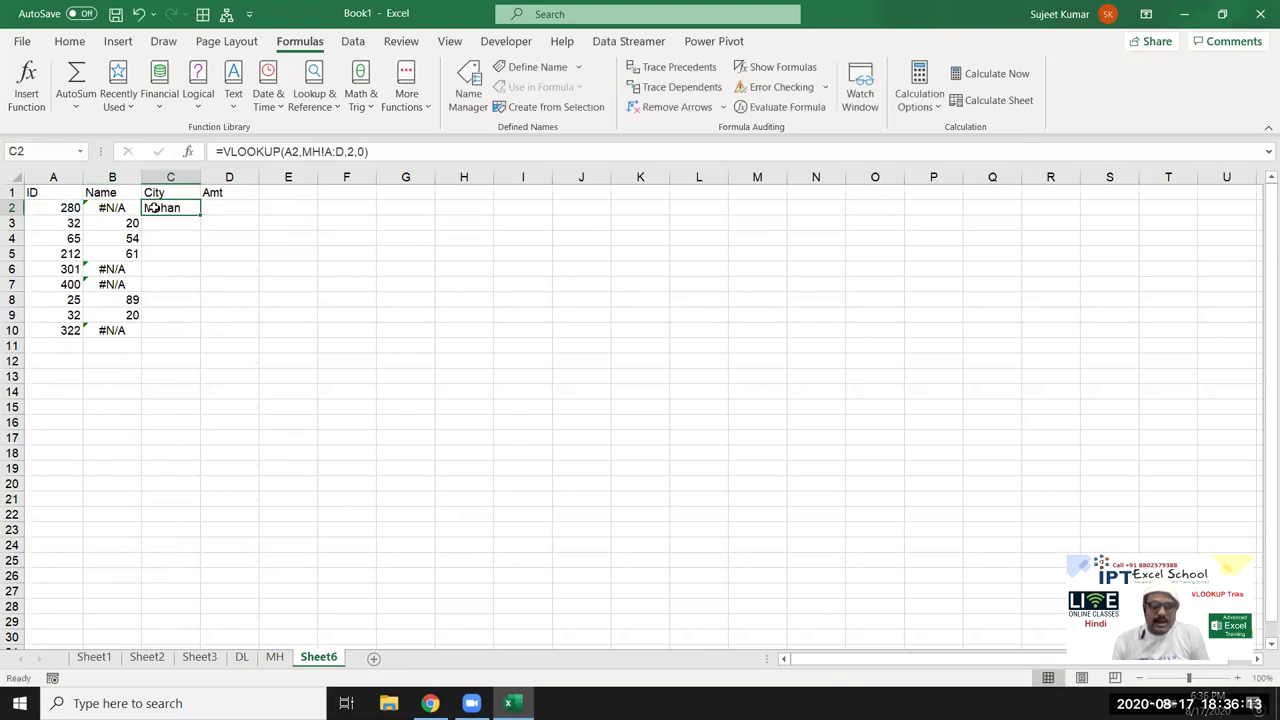
pyautogui.moveTo(115, 208); pyautogui.dragTo(147, 209)
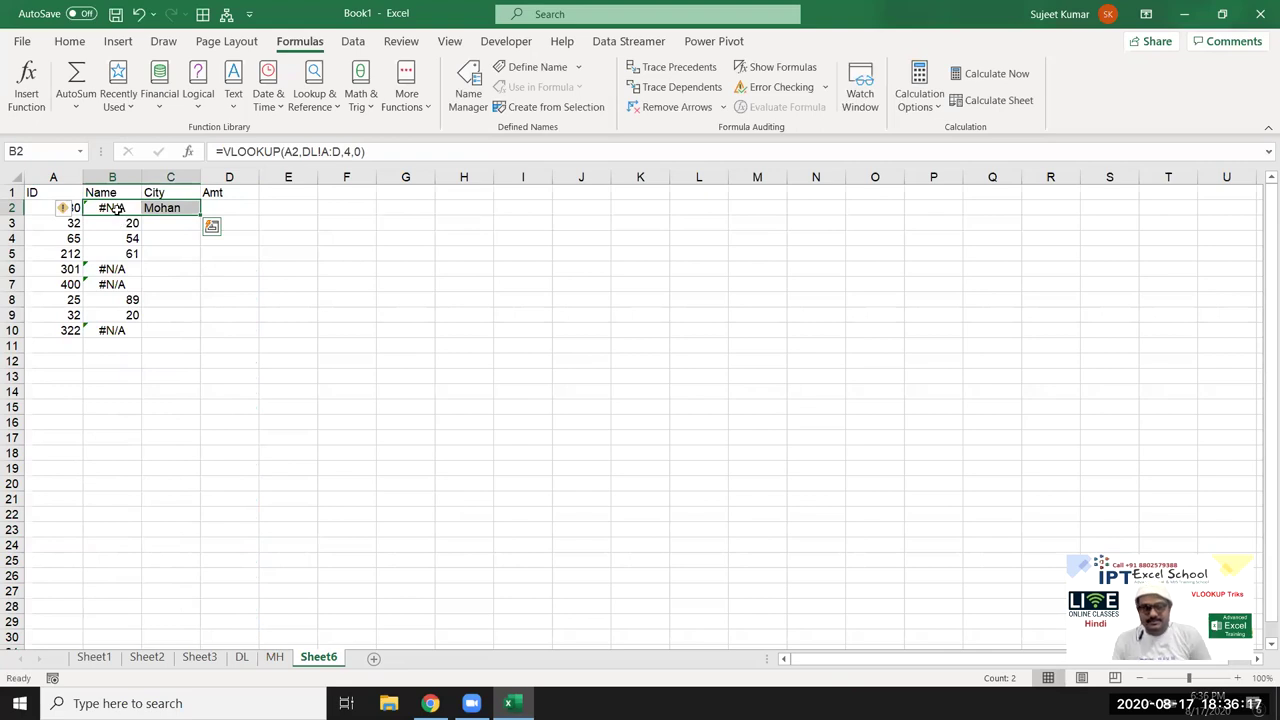
pyautogui.click(116, 208)
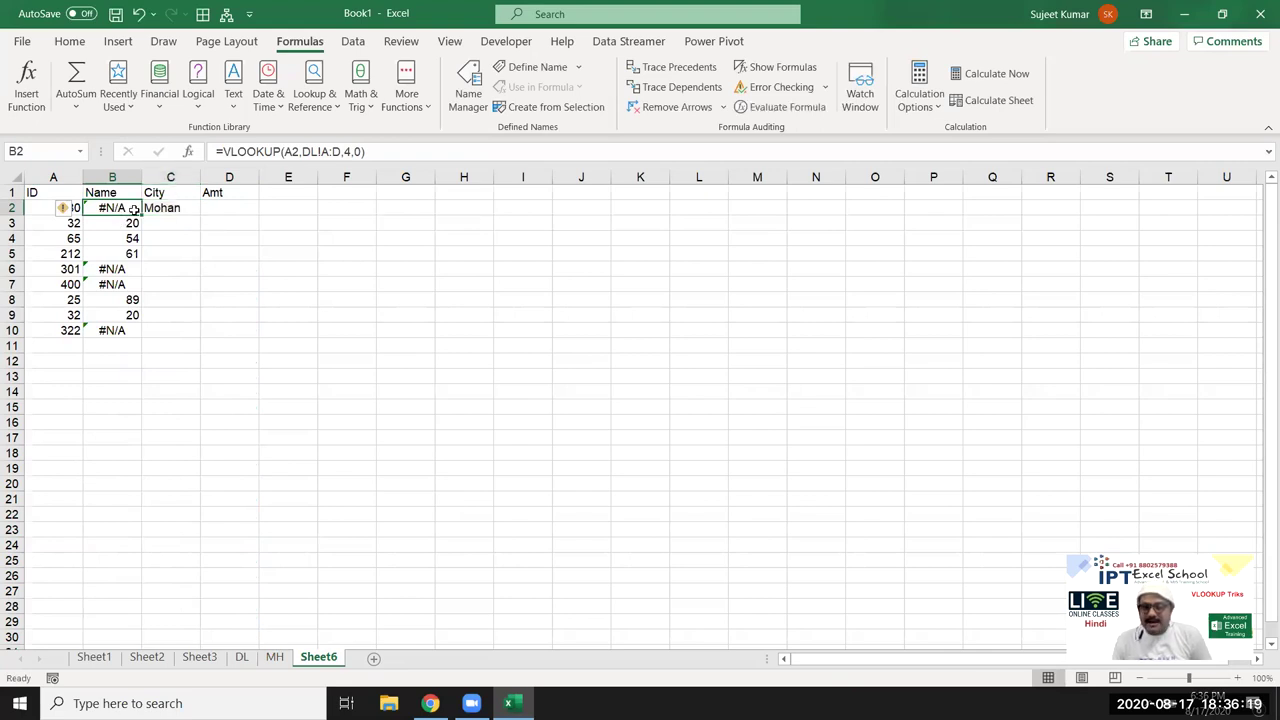
pyautogui.click(148, 208)
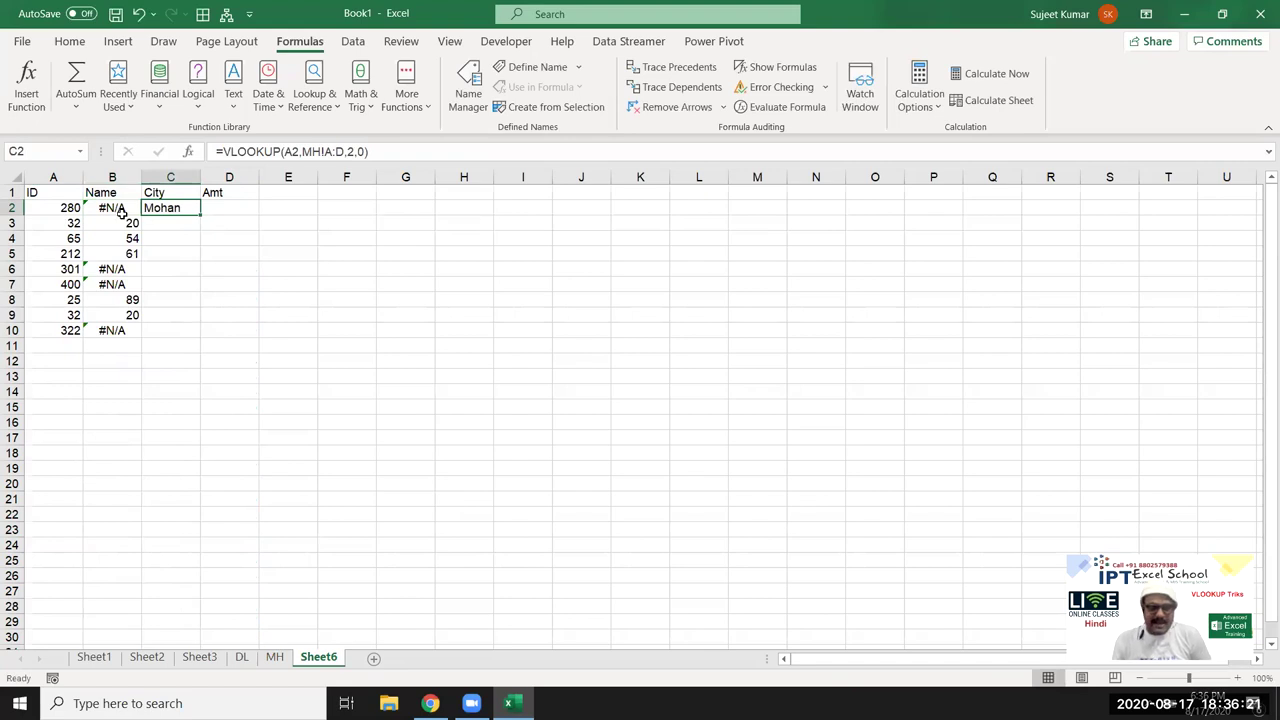
pyautogui.click(118, 210)
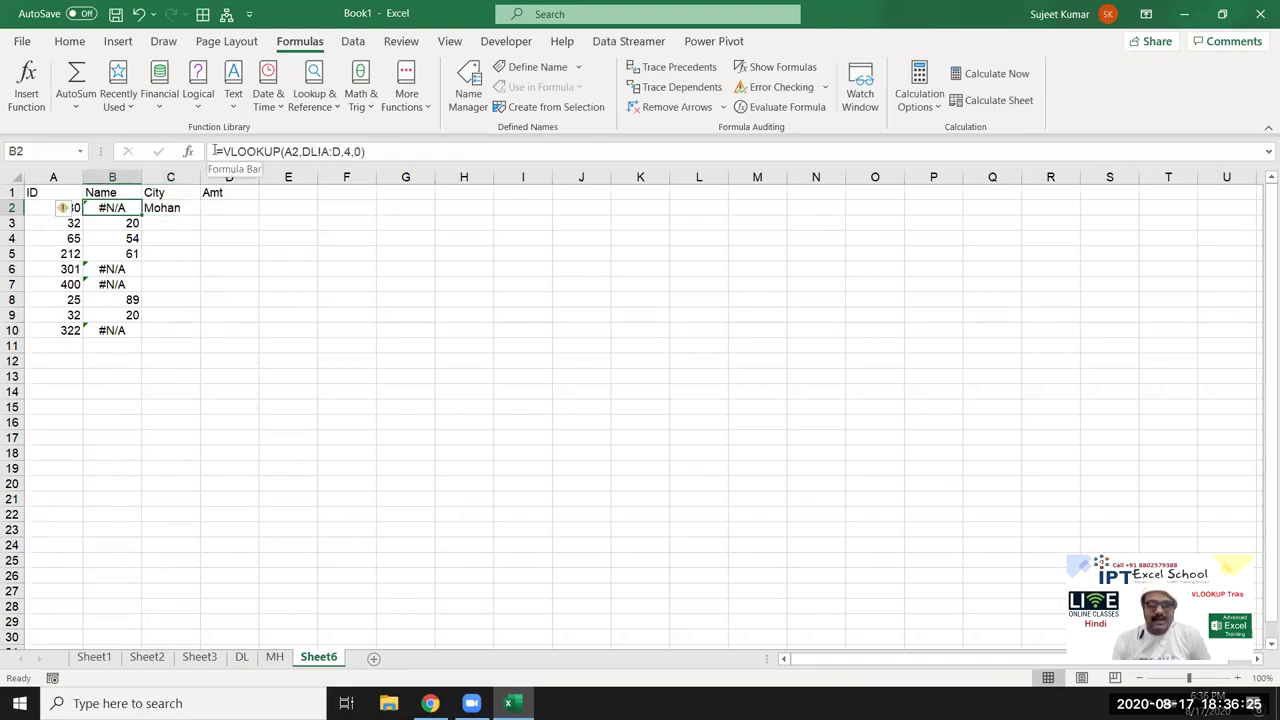
pyautogui.click(170, 207)
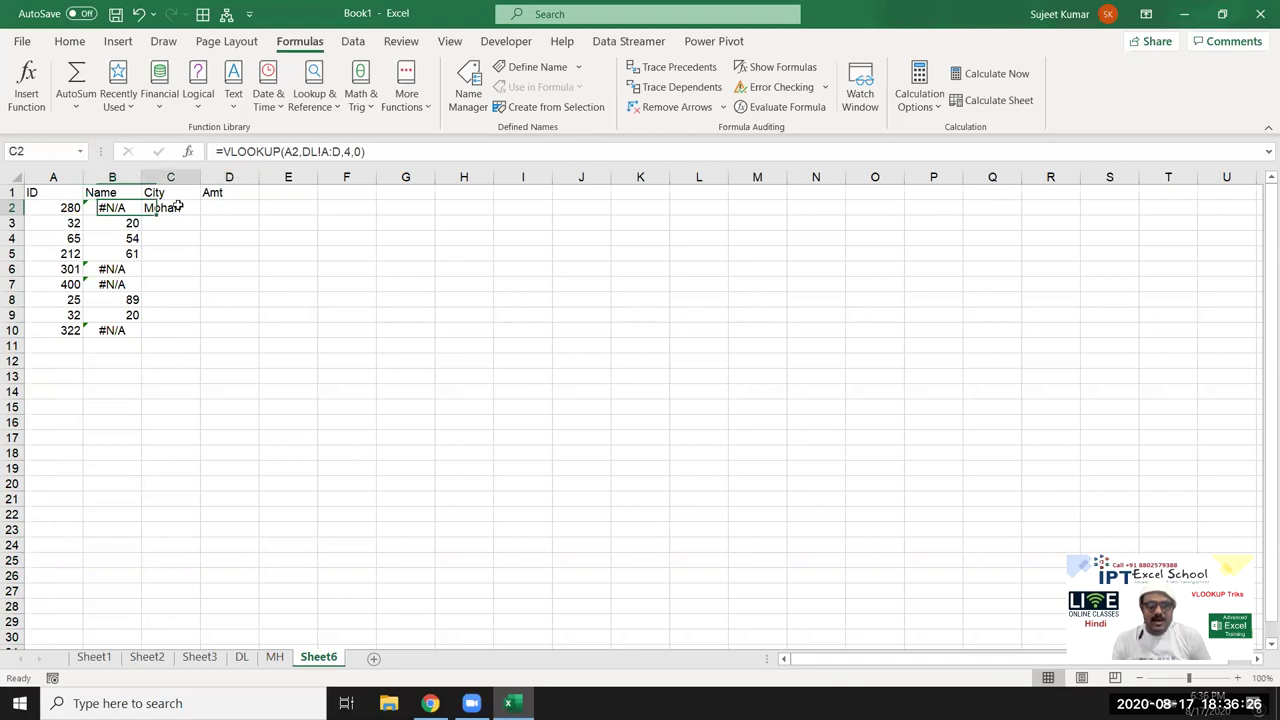
pyautogui.click(219, 151)
pyautogui.click(160, 205)
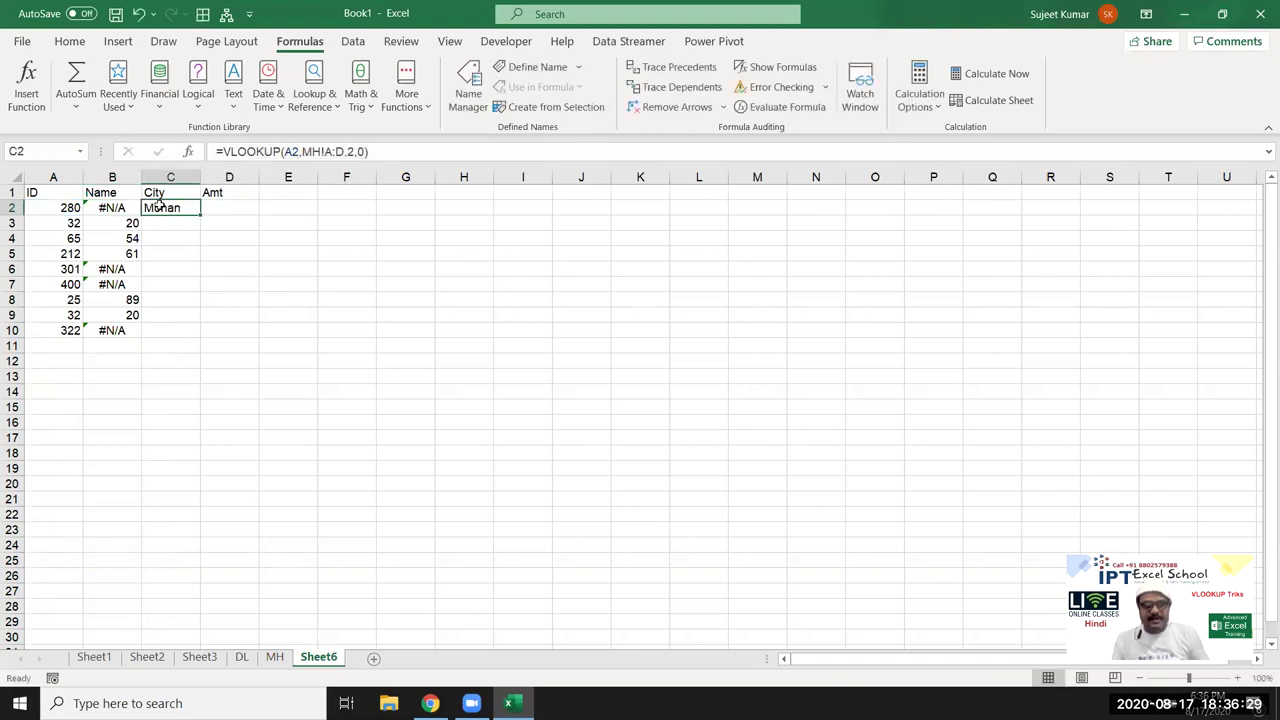
pyautogui.click(112, 207)
# Wrap B2's DL lookup in IFERROR, with the pasted MH VLOOKUP as the fallback.
pyautogui.click(221, 151)
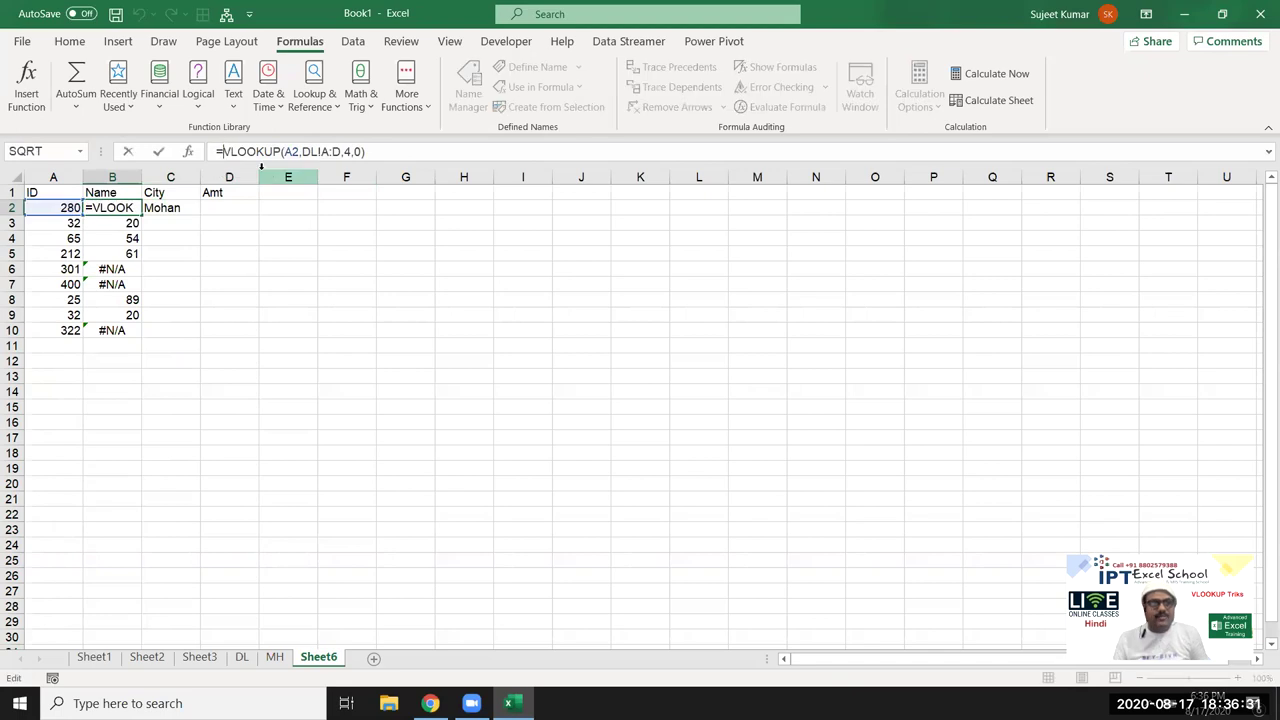
pyautogui.write('if')
pyautogui.press('Down')
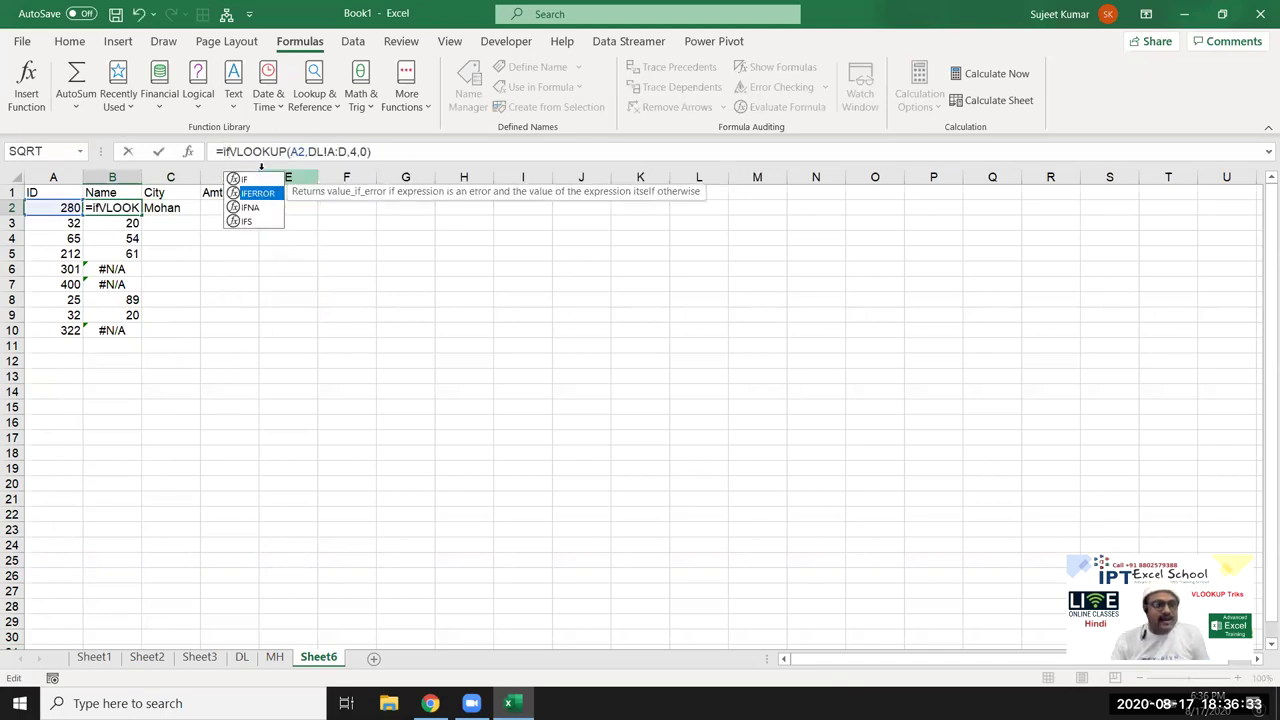
pyautogui.press('Tab')
pyautogui.click(433, 153)
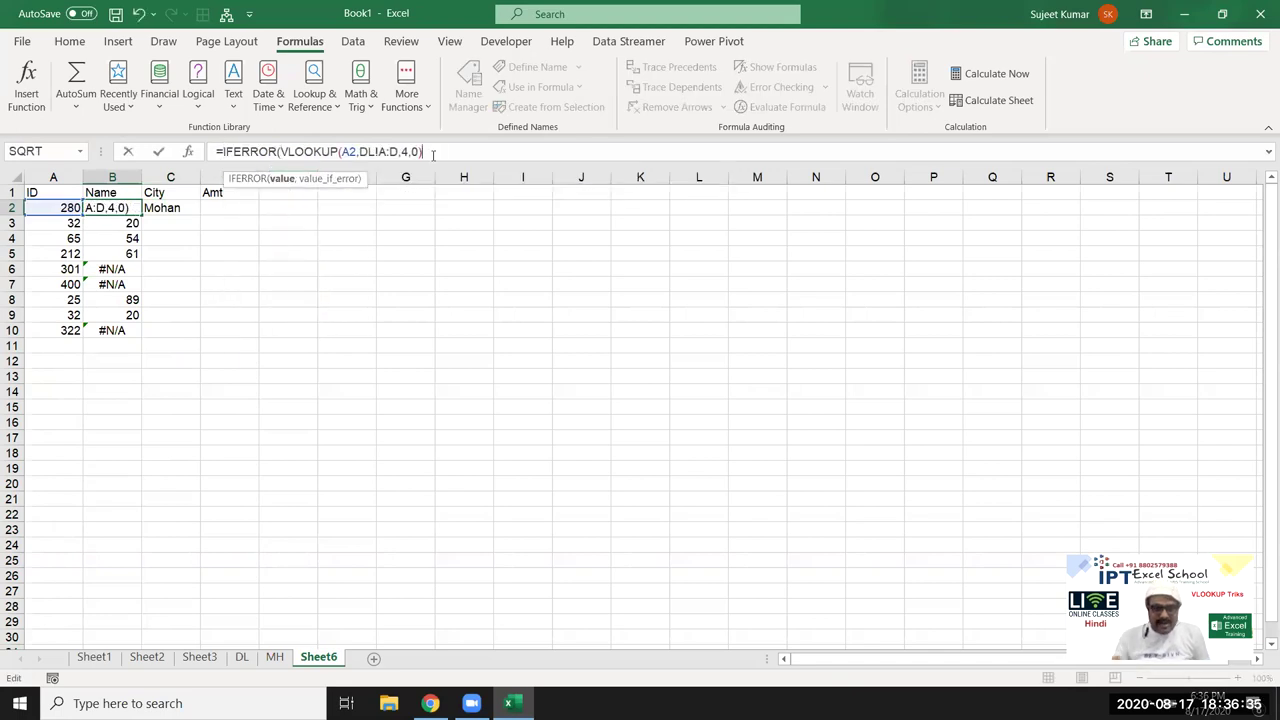
pyautogui.write(',')
pyautogui.write('VLOOKUP(A2,MH!A:D,2,0)')
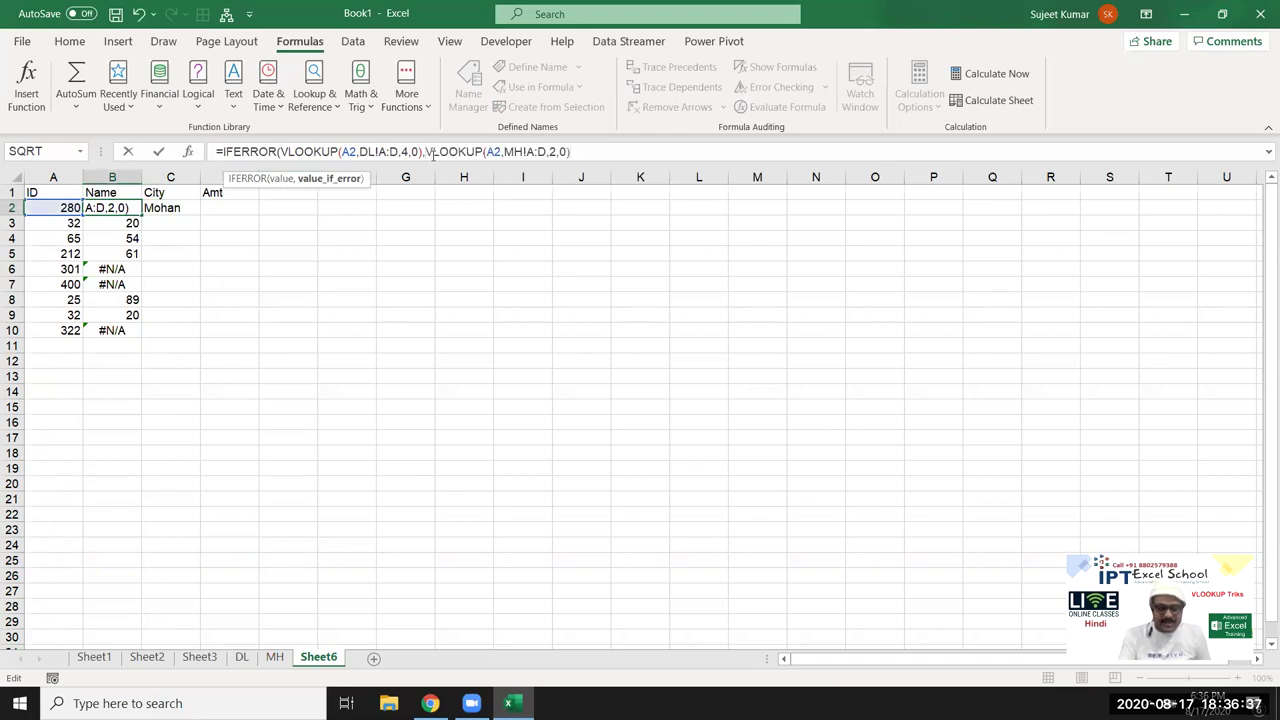
pyautogui.write(')')
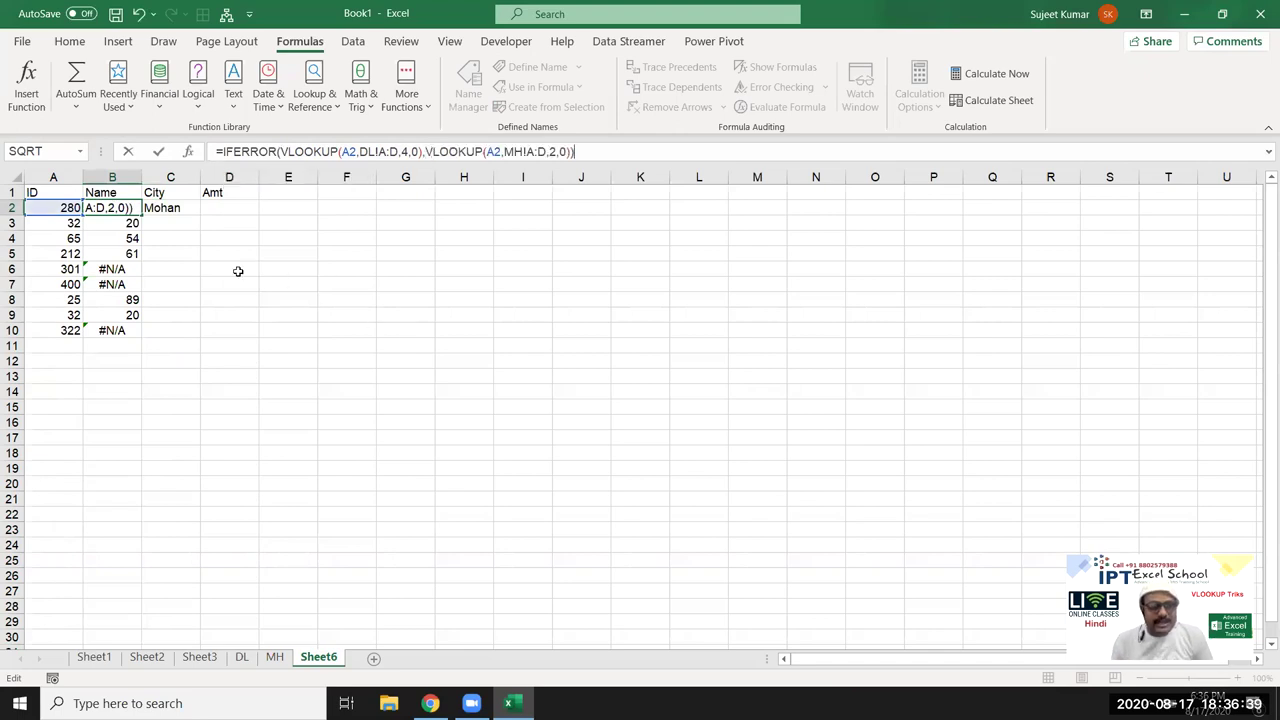
# Walk through B2's IFERROR formula, highlighting the IFERROR and both VLOOKUP parts.
pyautogui.moveTo(91, 207); pyautogui.dragTo(437, 207)
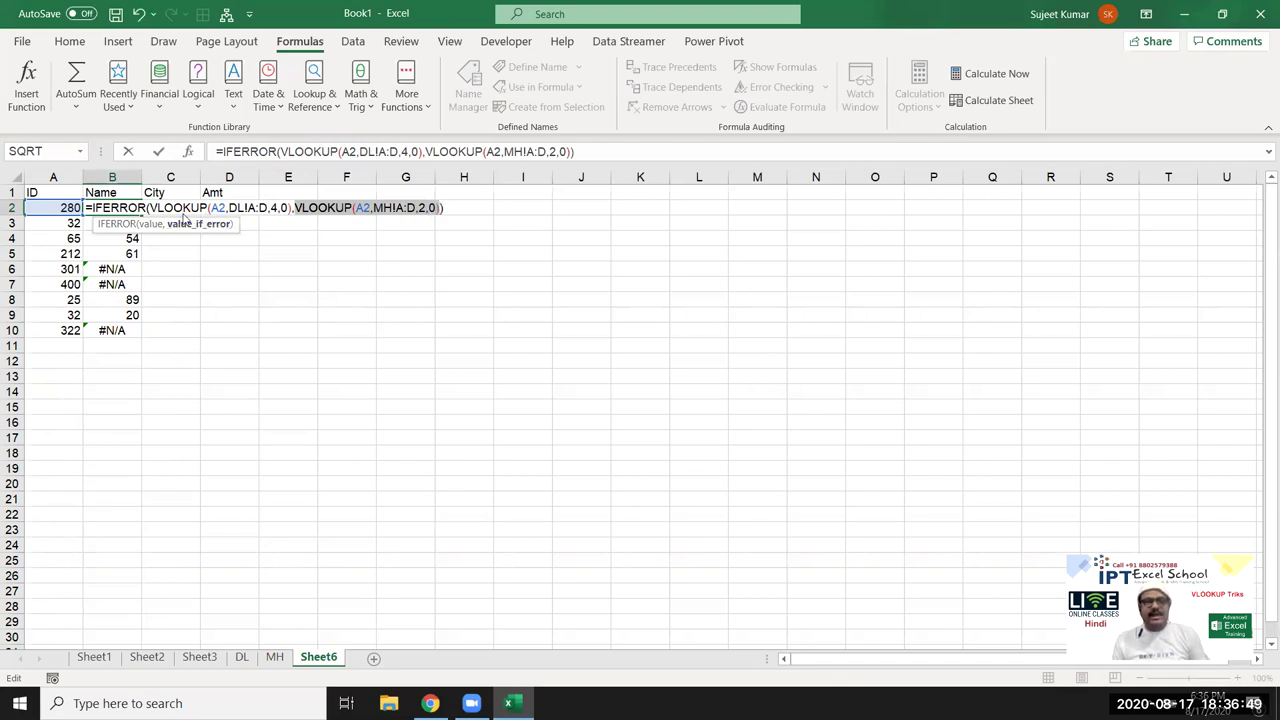
pyautogui.moveTo(148, 207); pyautogui.dragTo(292, 207)
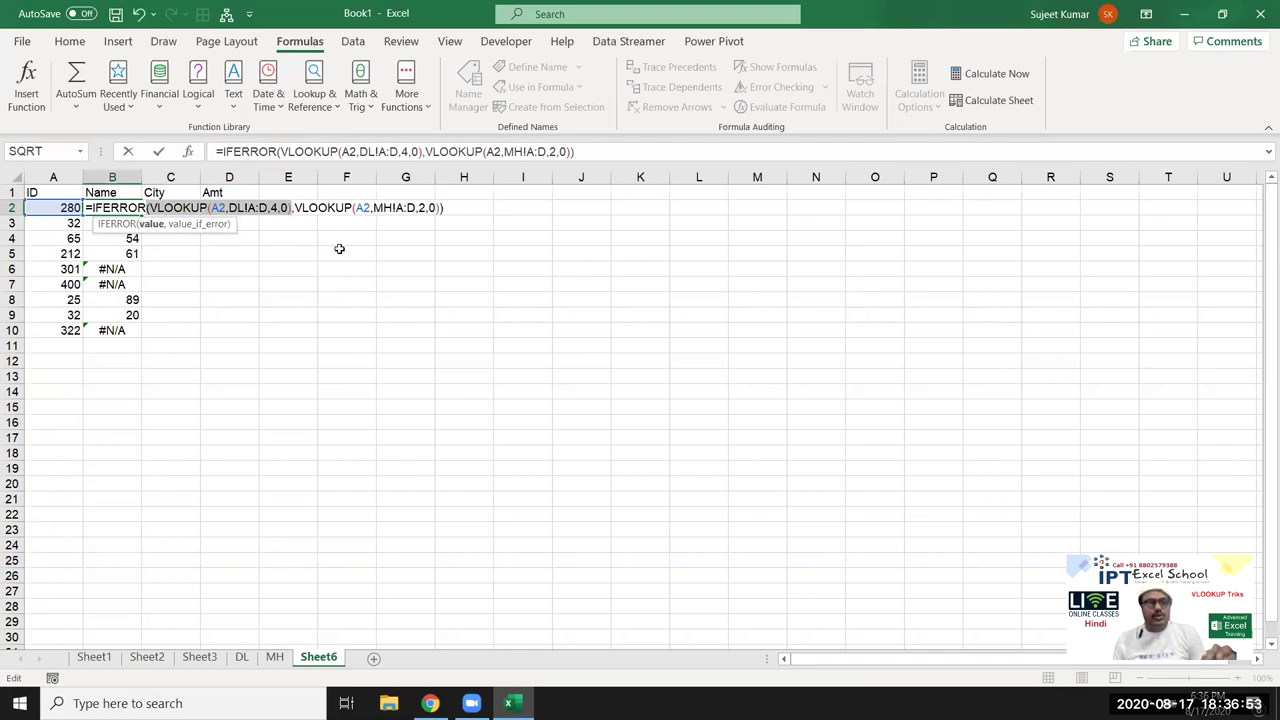
pyautogui.moveTo(320, 207); pyautogui.dragTo(404, 207)
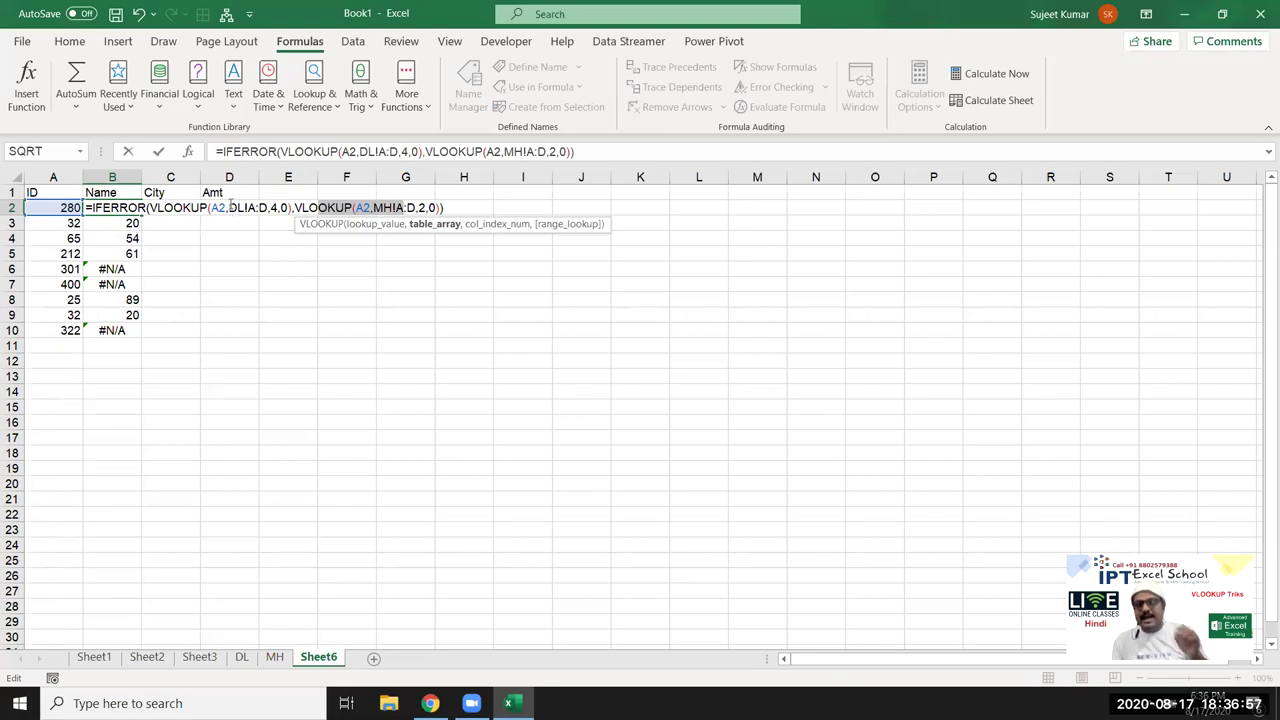
pyautogui.click(299, 207)
pyautogui.moveTo(299, 207); pyautogui.dragTo(386, 207)
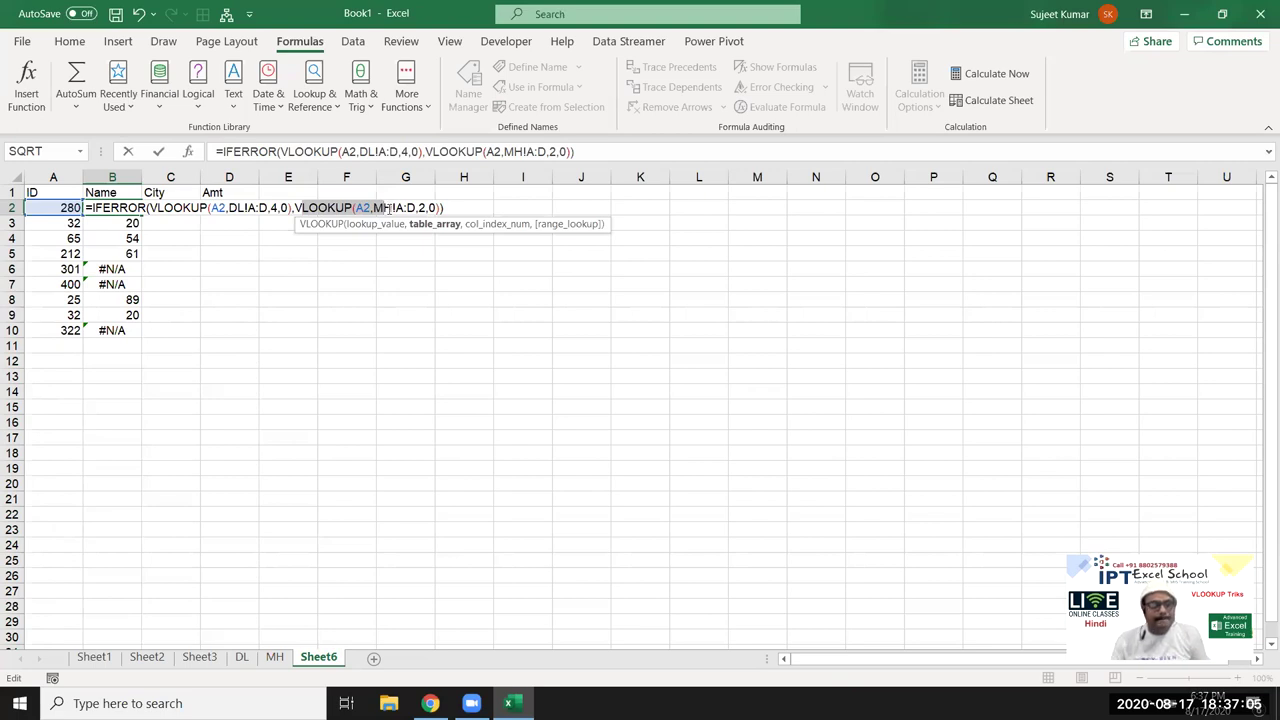
pyautogui.press('Escape')
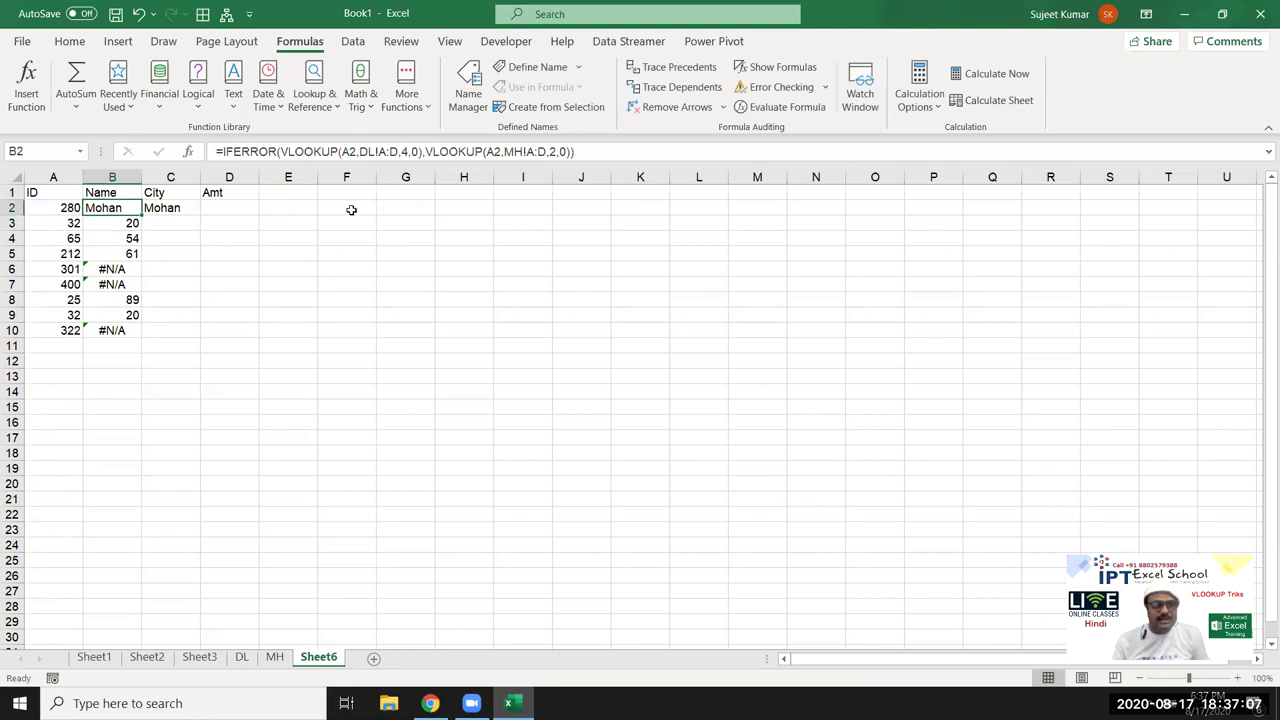
# Fill B2's formula down to B10 and clear C2's MH lookup.
pyautogui.doubleClick(142, 216)
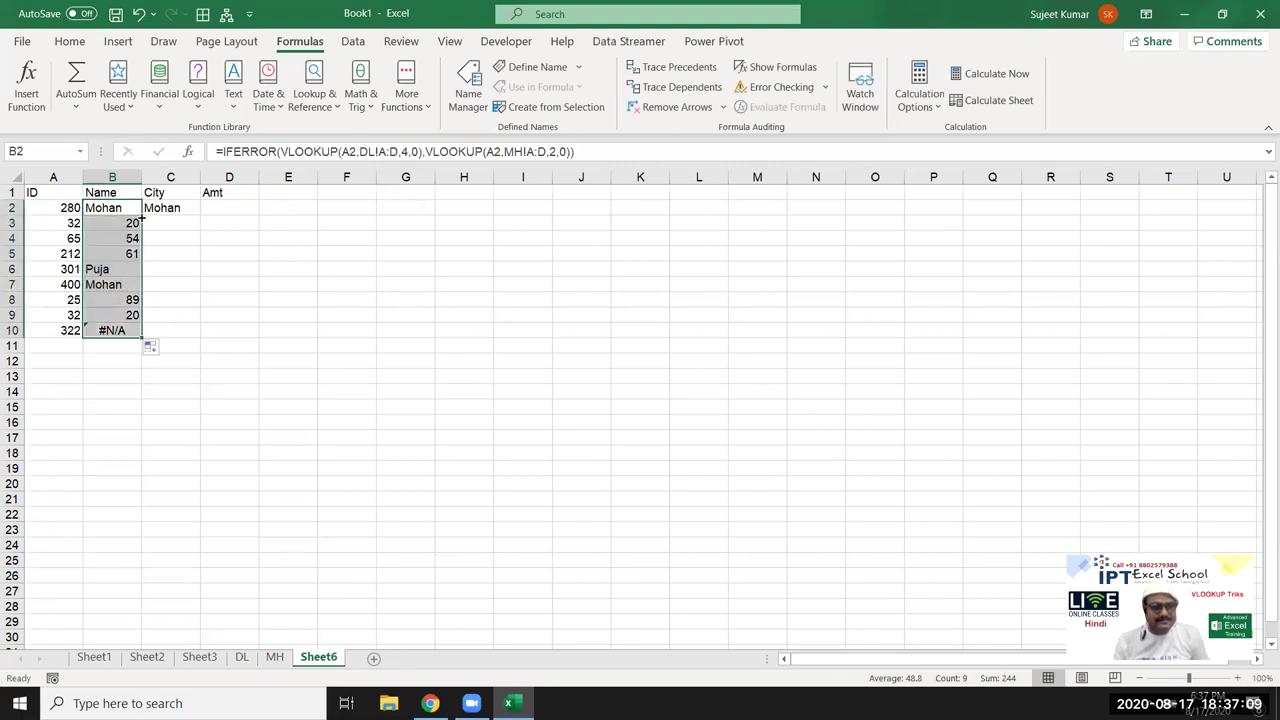
pyautogui.click(155, 208)
pyautogui.press('Delete')
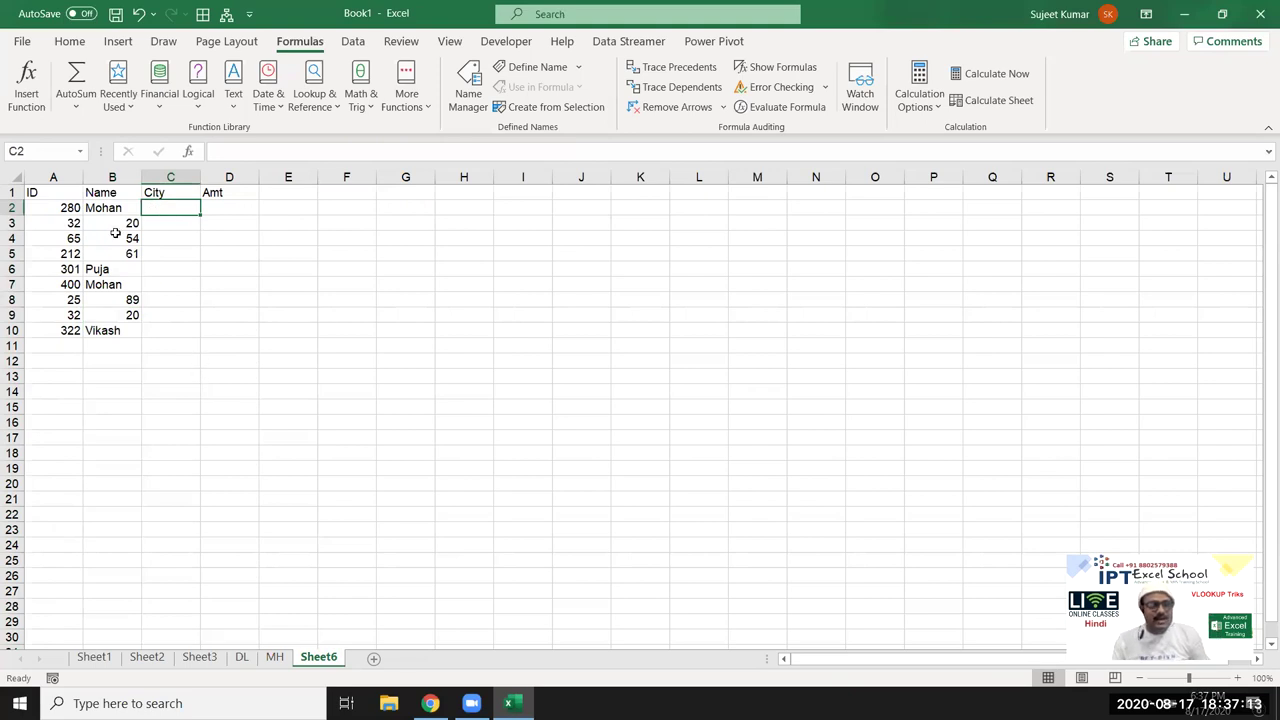
# Change the fallback VLOOKUP's column from 2 to 4 and refill B2:B10.
pyautogui.click(131, 207)
pyautogui.click(549, 151)
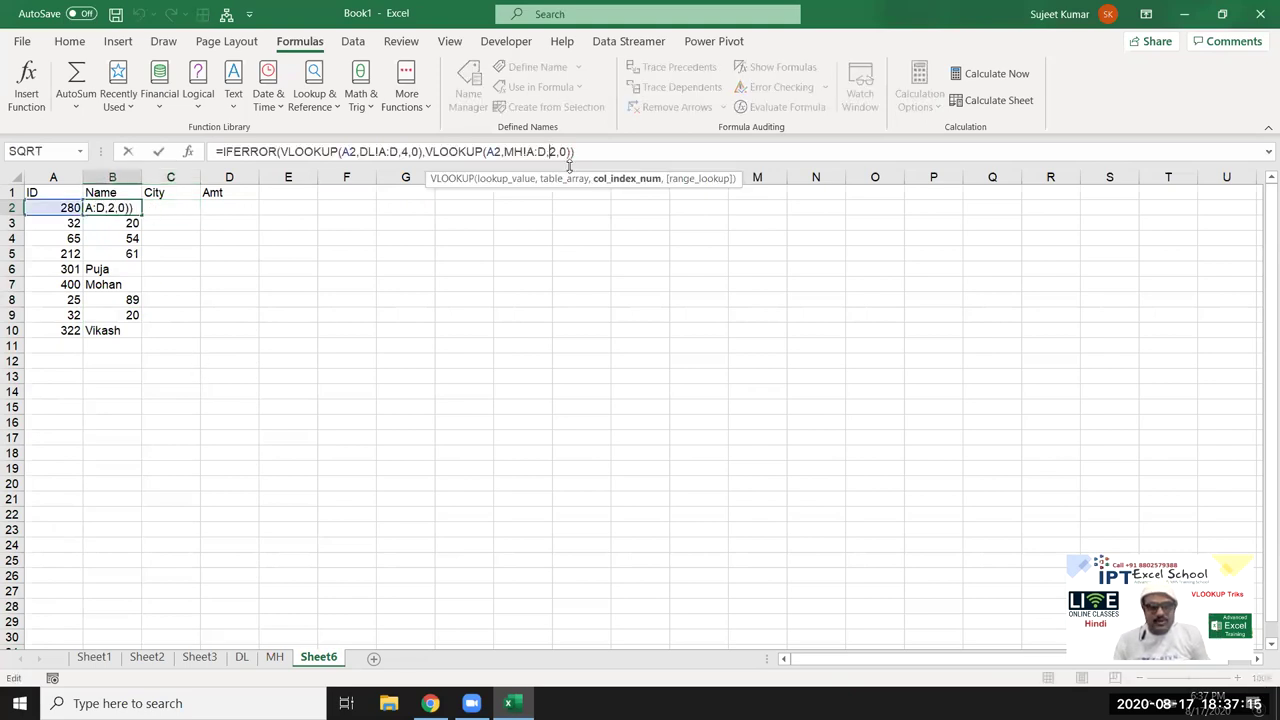
pyautogui.press('Delete')
pyautogui.write('4')
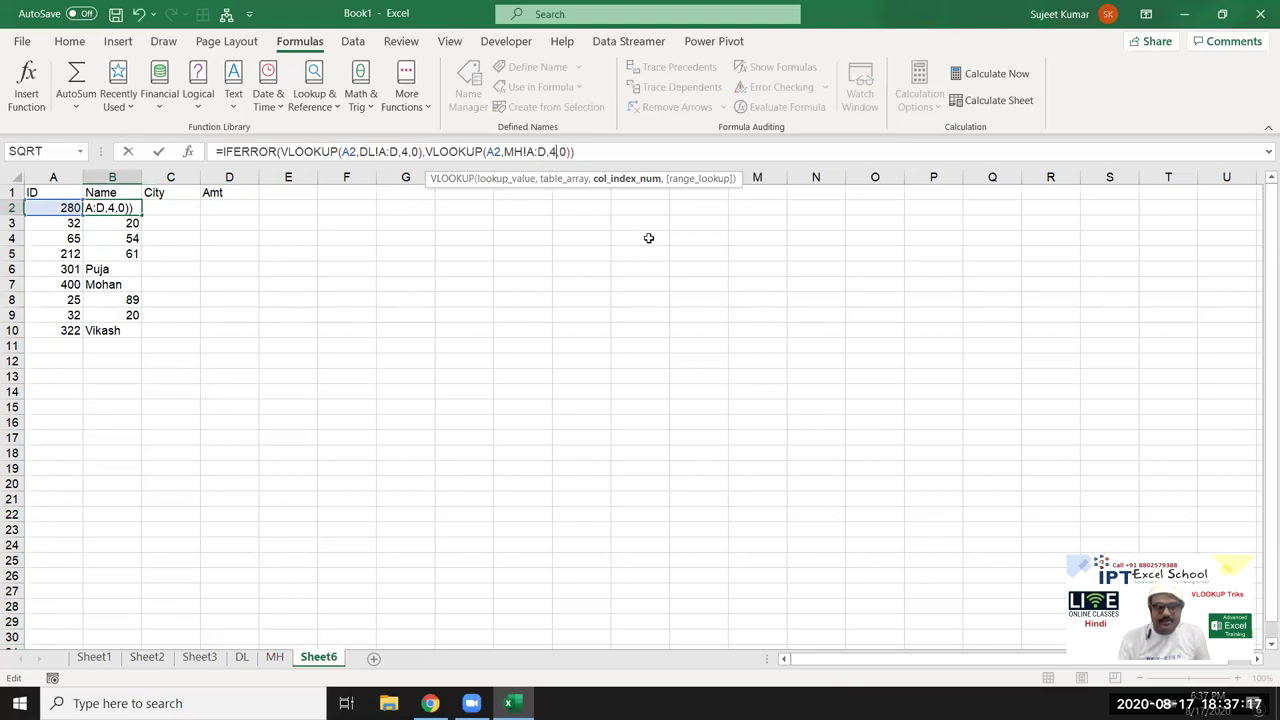
pyautogui.hotkey('ctrl', 'Return')
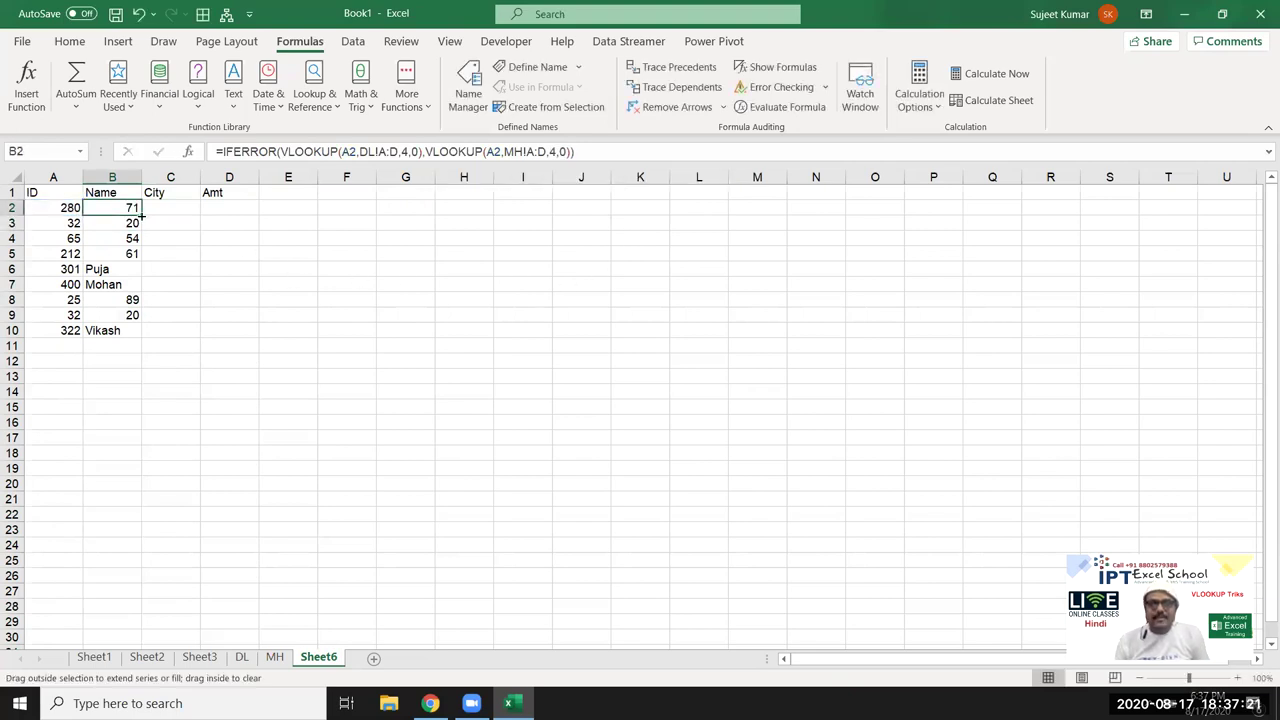
pyautogui.doubleClick(142, 214)
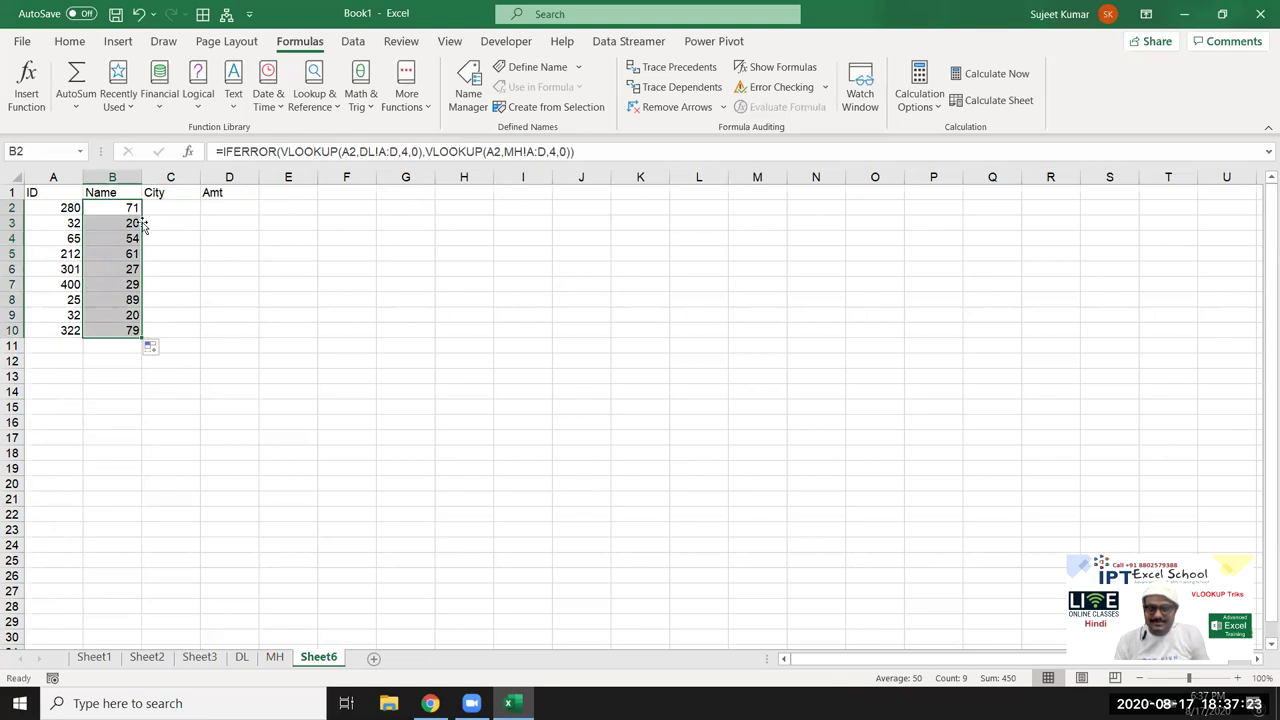
# Check the copied formulas in B3, B5 and B9, then go to Sheet3.
pyautogui.click(98, 224)
pyautogui.click(103, 254)
pyautogui.click(107, 317)
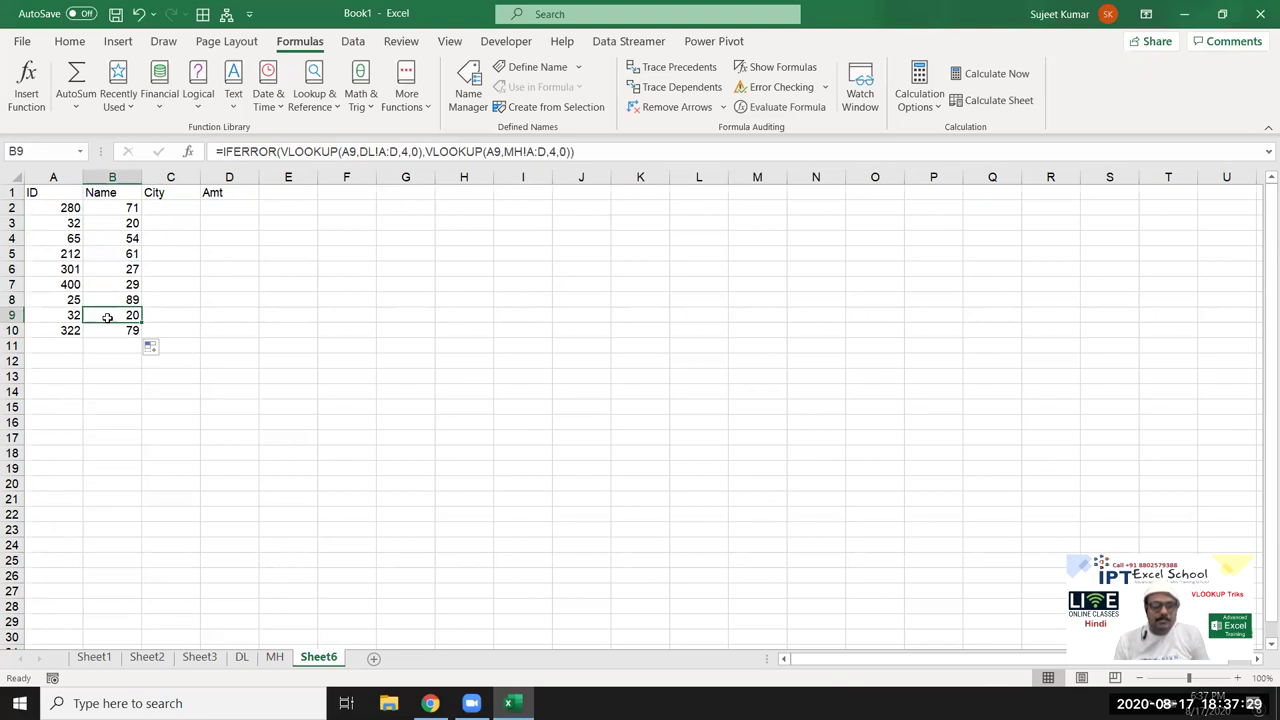
pyautogui.click(205, 657)
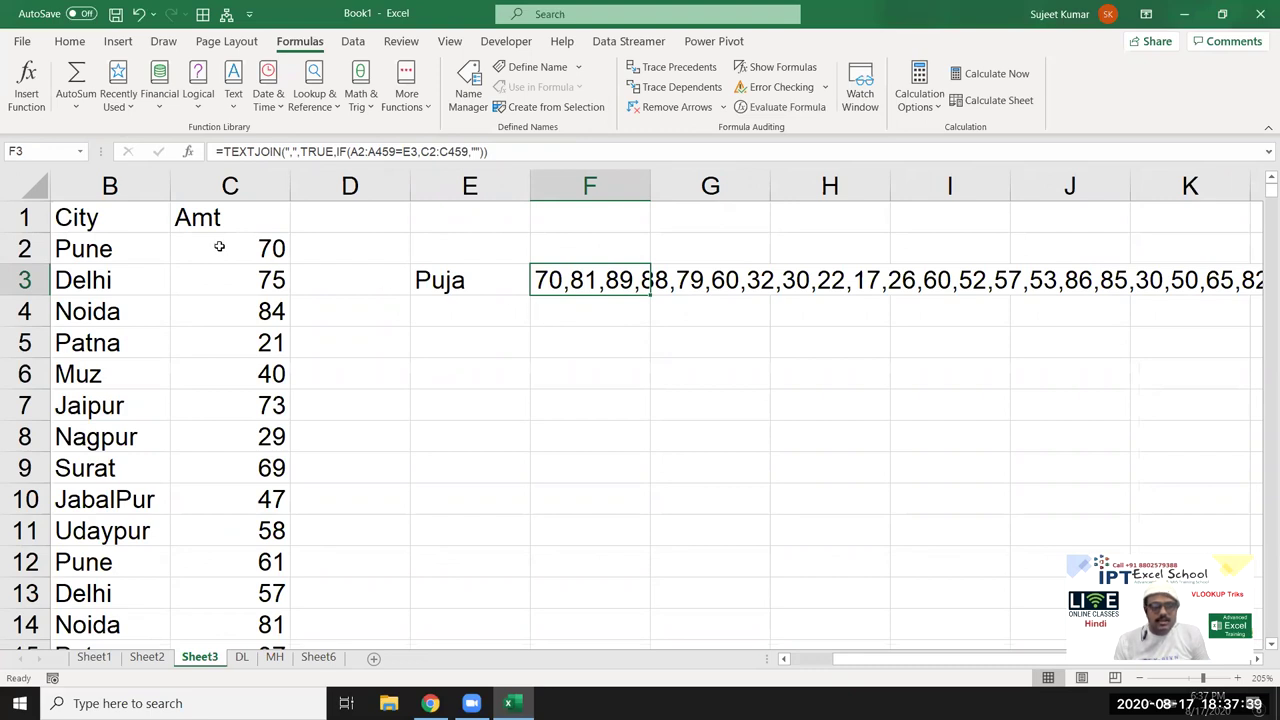
pyautogui.click(102, 241)
pyautogui.press('Left')
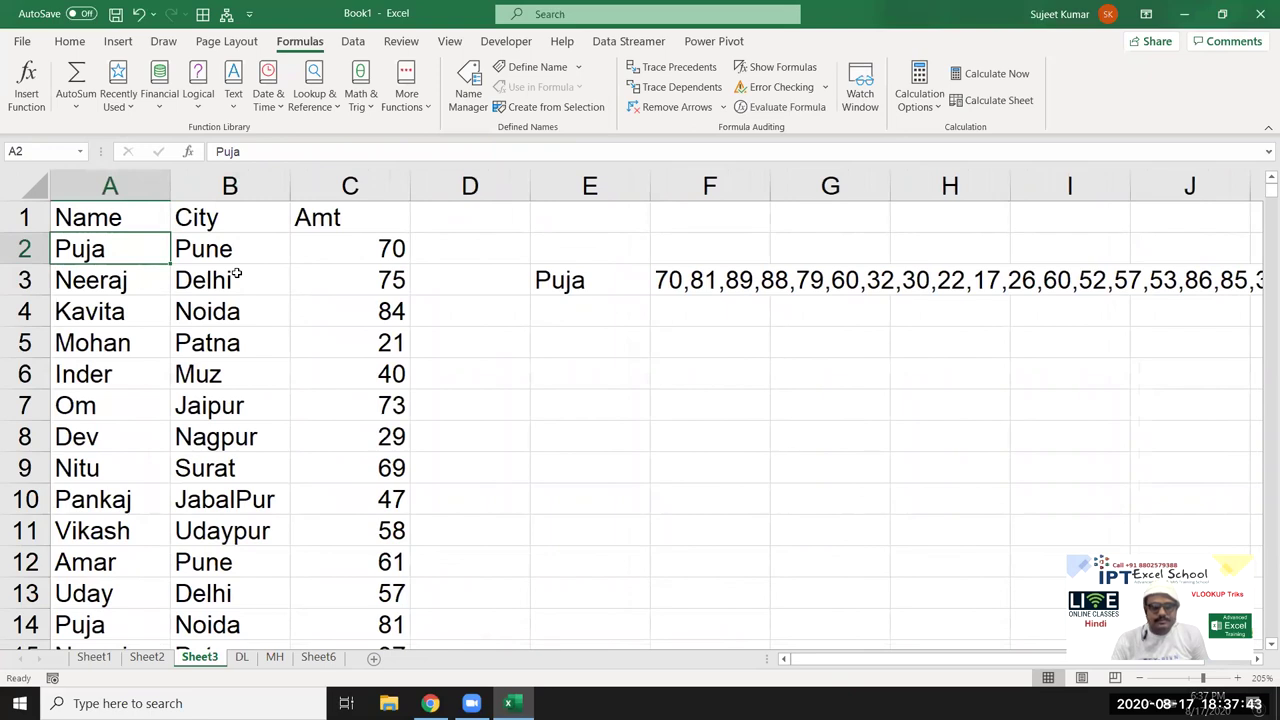
pyautogui.press('Right')
pyautogui.press('Left')
pyautogui.press('Right')
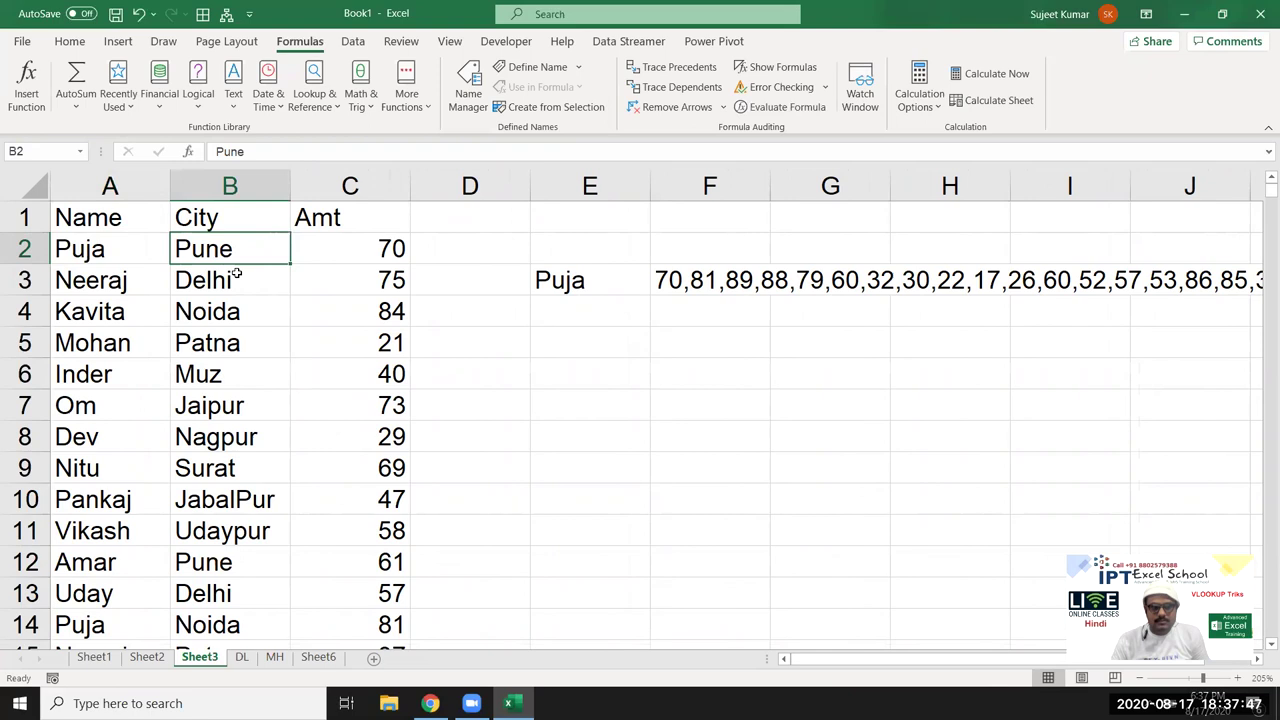
pyautogui.press('Right')
pyautogui.press('Right')
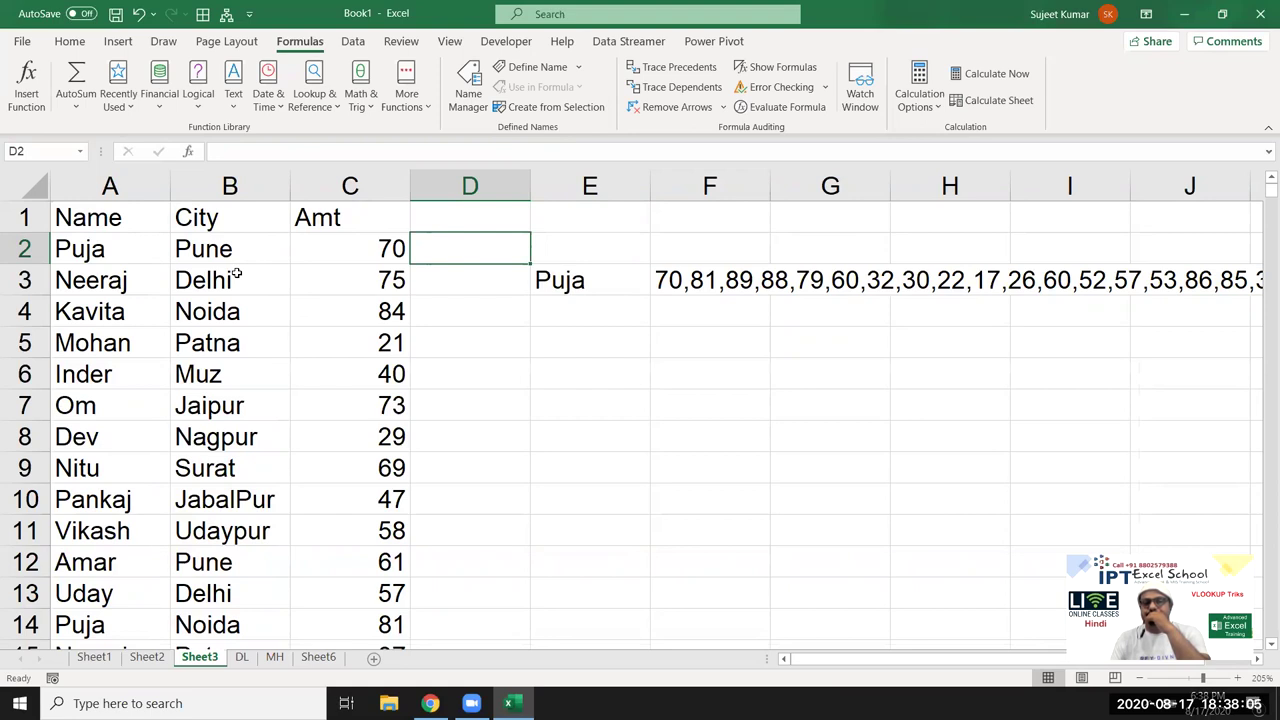
# Copy Sheet1's Name, City and Amt columns (B to D).
pyautogui.click(95, 659)
pyautogui.click(140, 256)
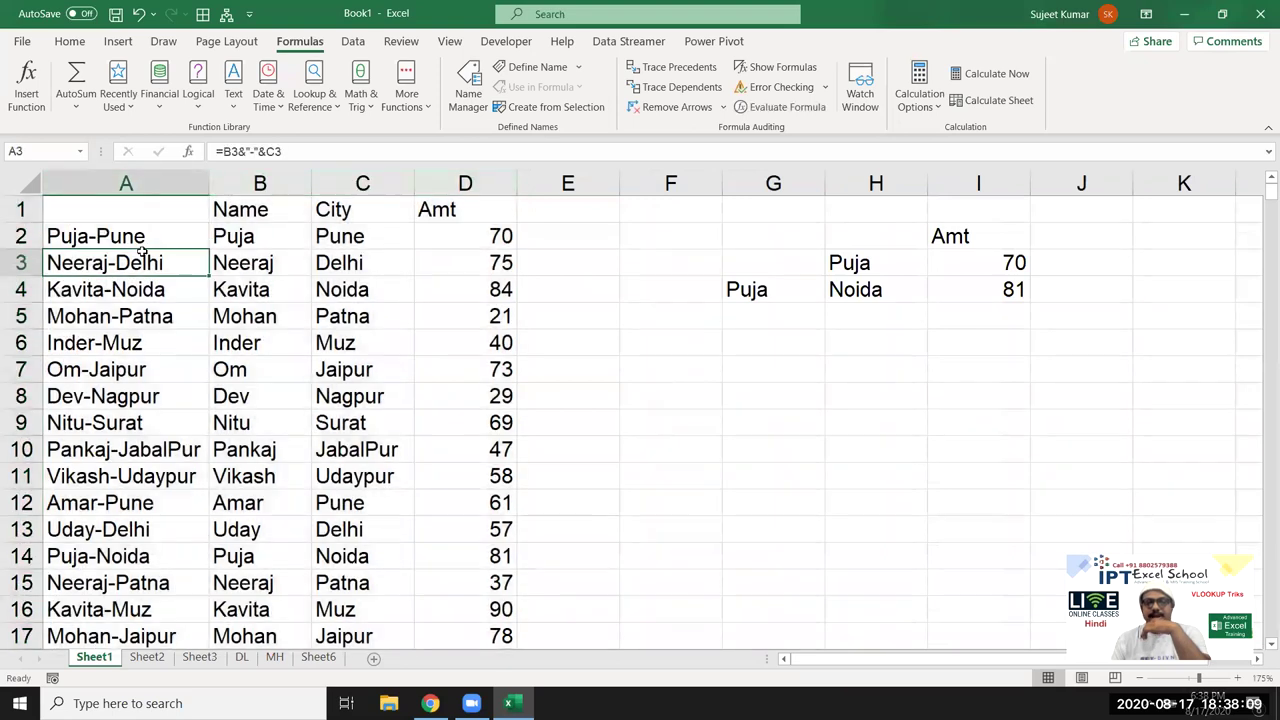
pyautogui.click(235, 240)
pyautogui.click(608, 235)
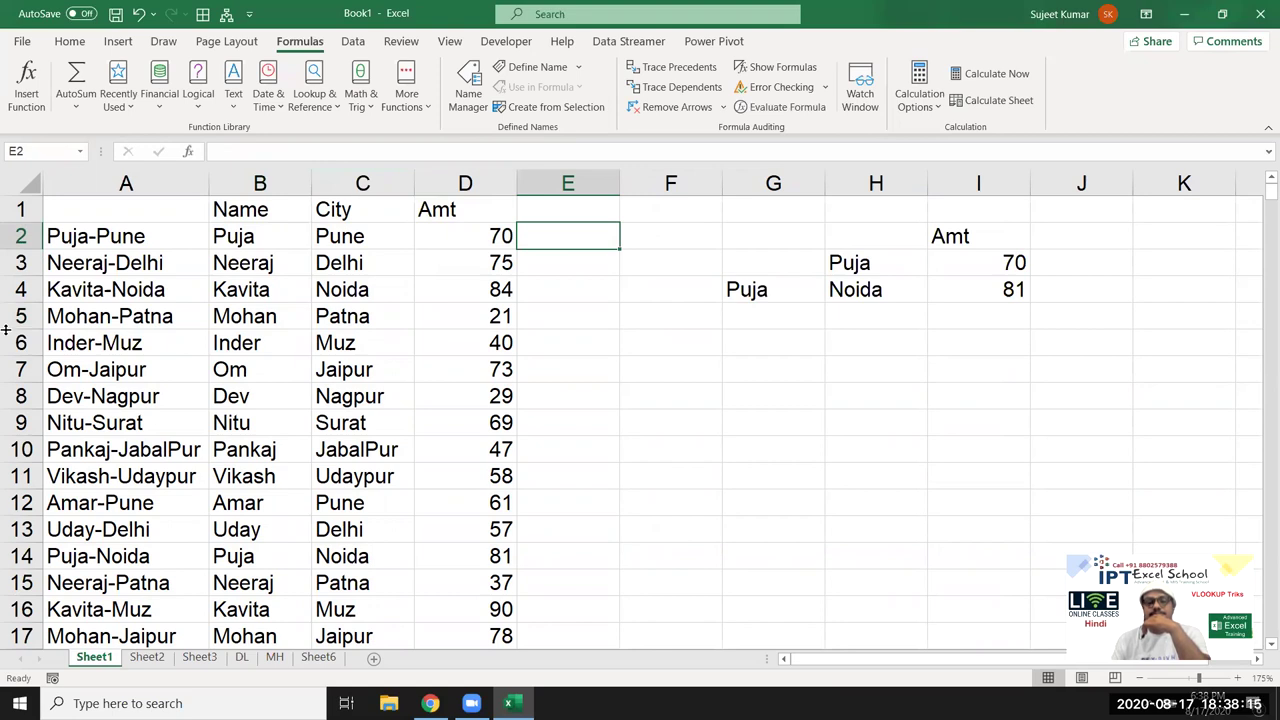
pyautogui.moveTo(216, 183); pyautogui.dragTo(440, 206)
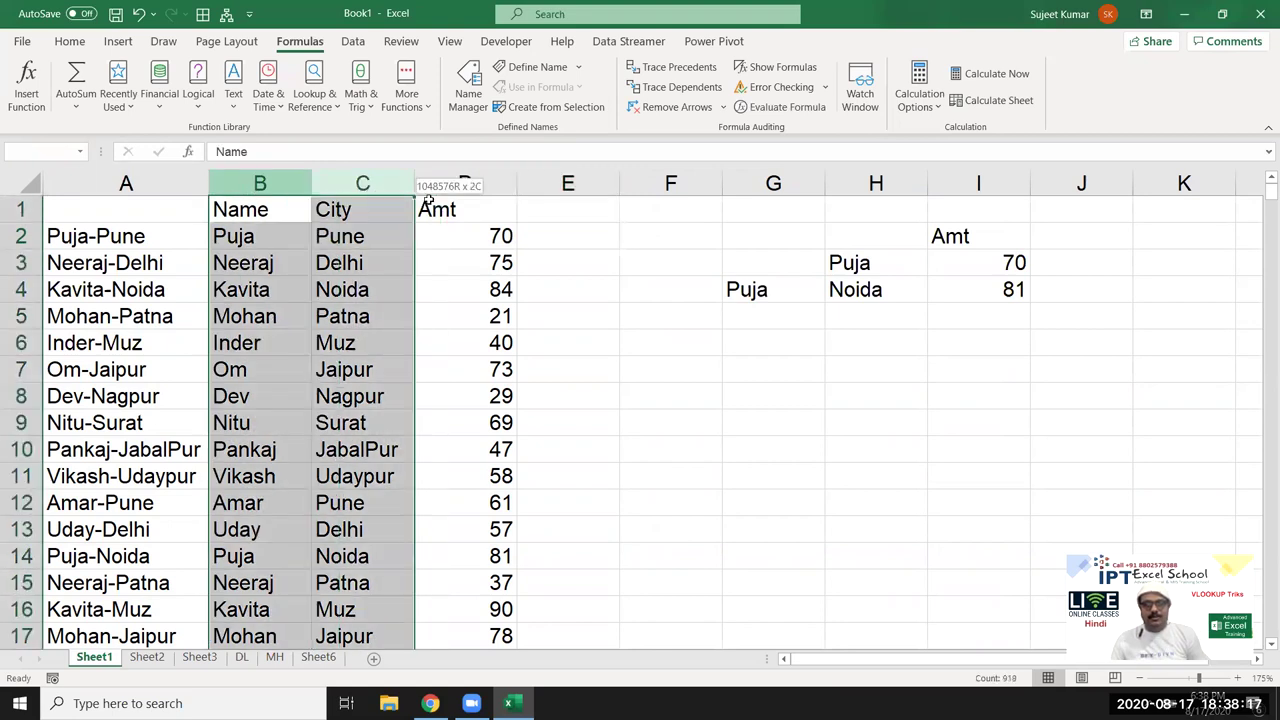
pyautogui.hotkey('ctrl', 'c')
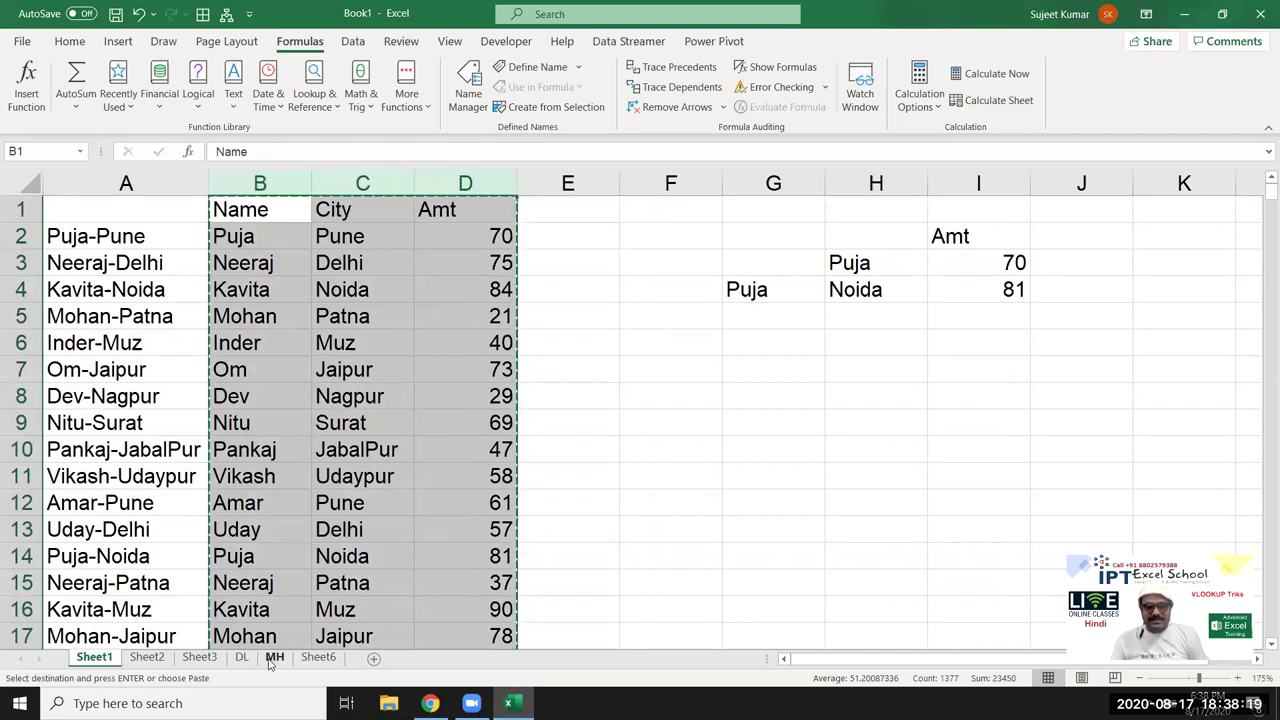
# Pass through the MH sheet to Sheet6 and inspect B3's lookup formula.
pyautogui.click(274, 657)
pyautogui.click(320, 660)
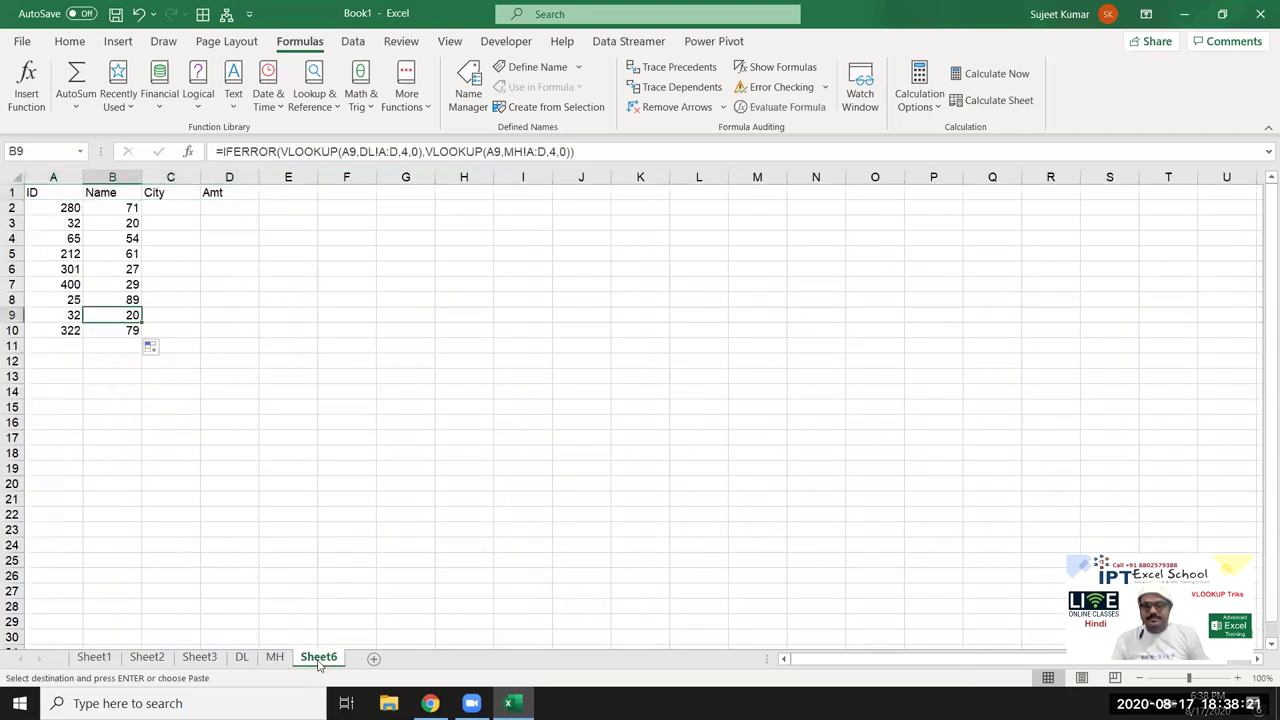
pyautogui.click(128, 220)
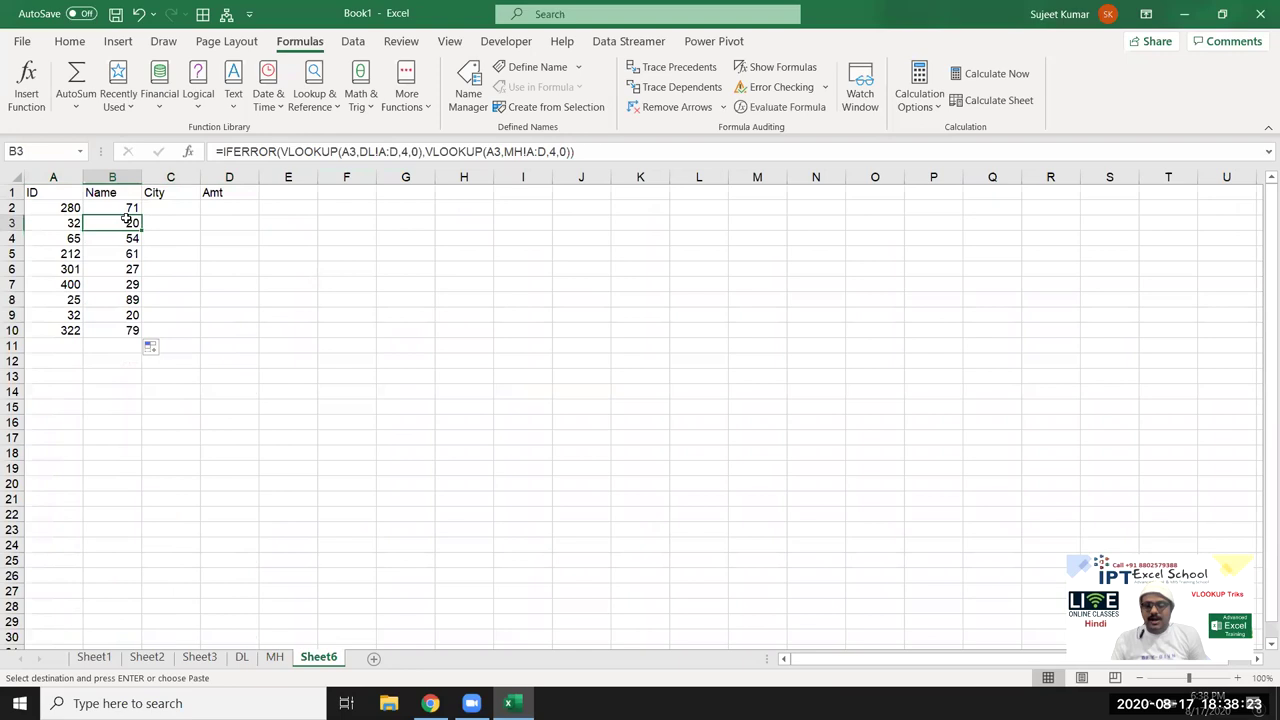
pyautogui.keyDown('ctrl'); pyautogui.scroll(2, 227, 455); pyautogui.keyUp('ctrl')
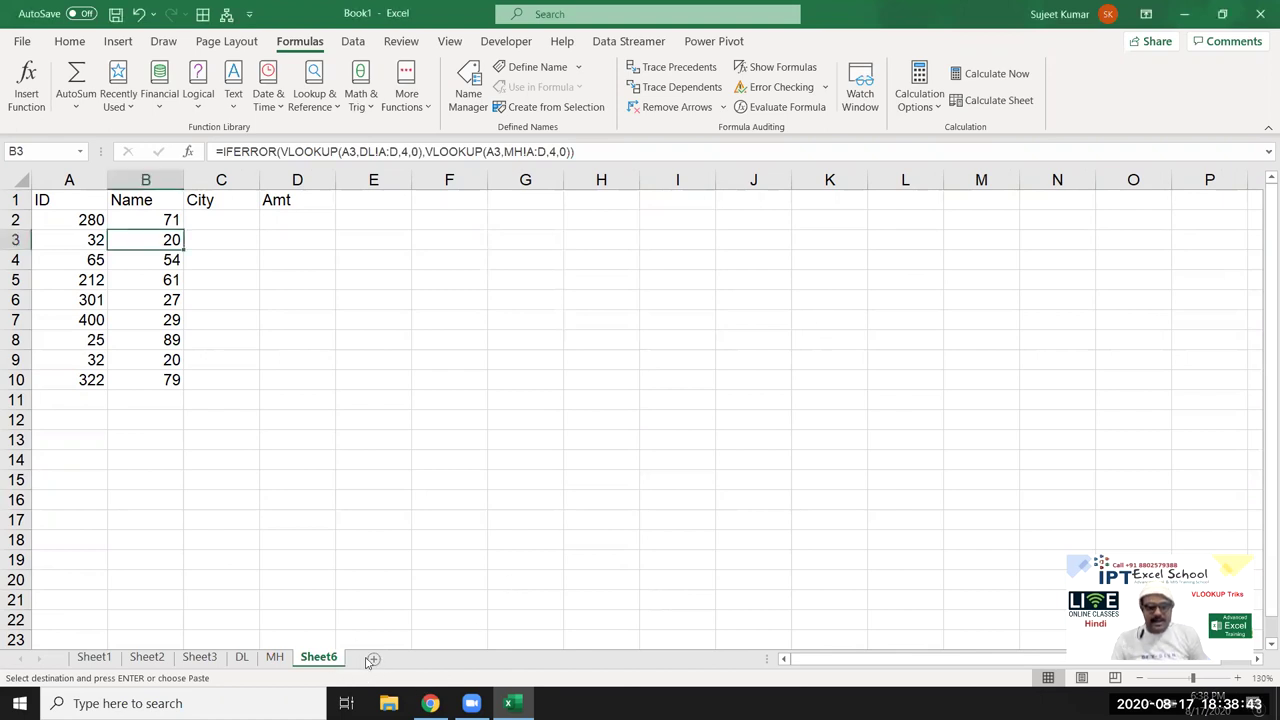
# Paste the copied Name, City and Amt columns into a new Sheet7.
pyautogui.click(373, 658)
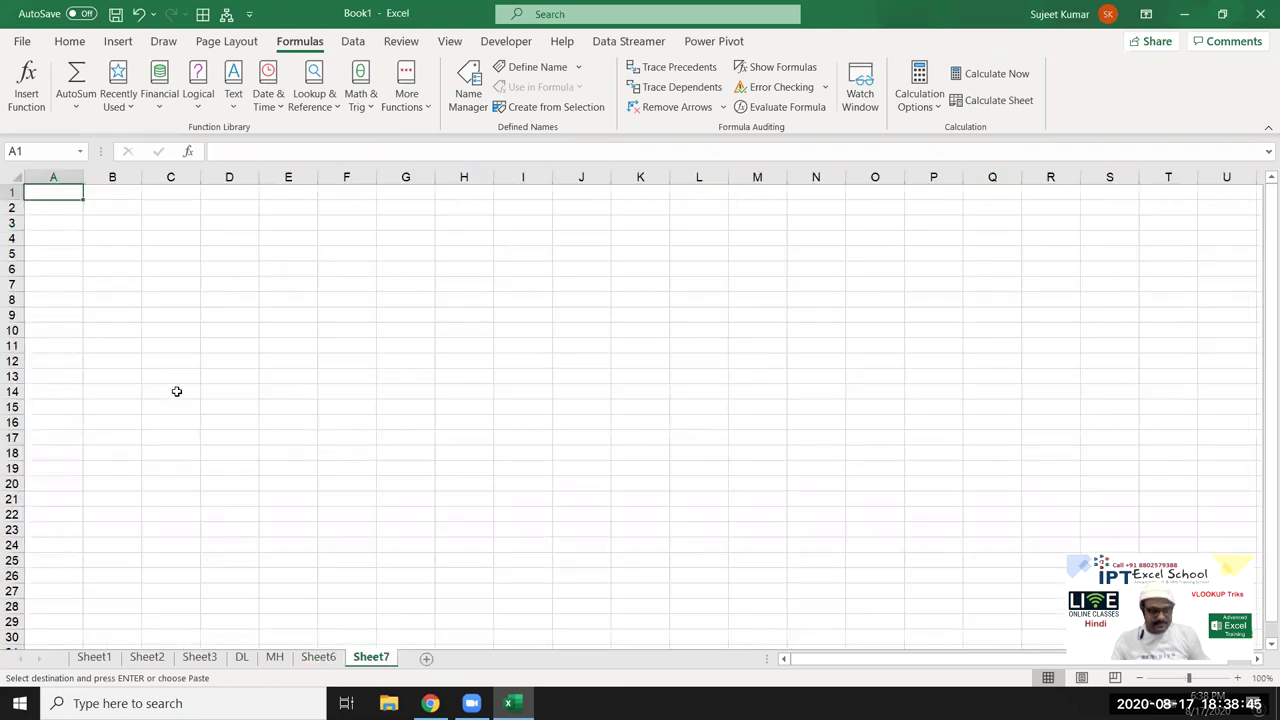
pyautogui.hotkey('ctrl', 'v')
pyautogui.click(263, 258)
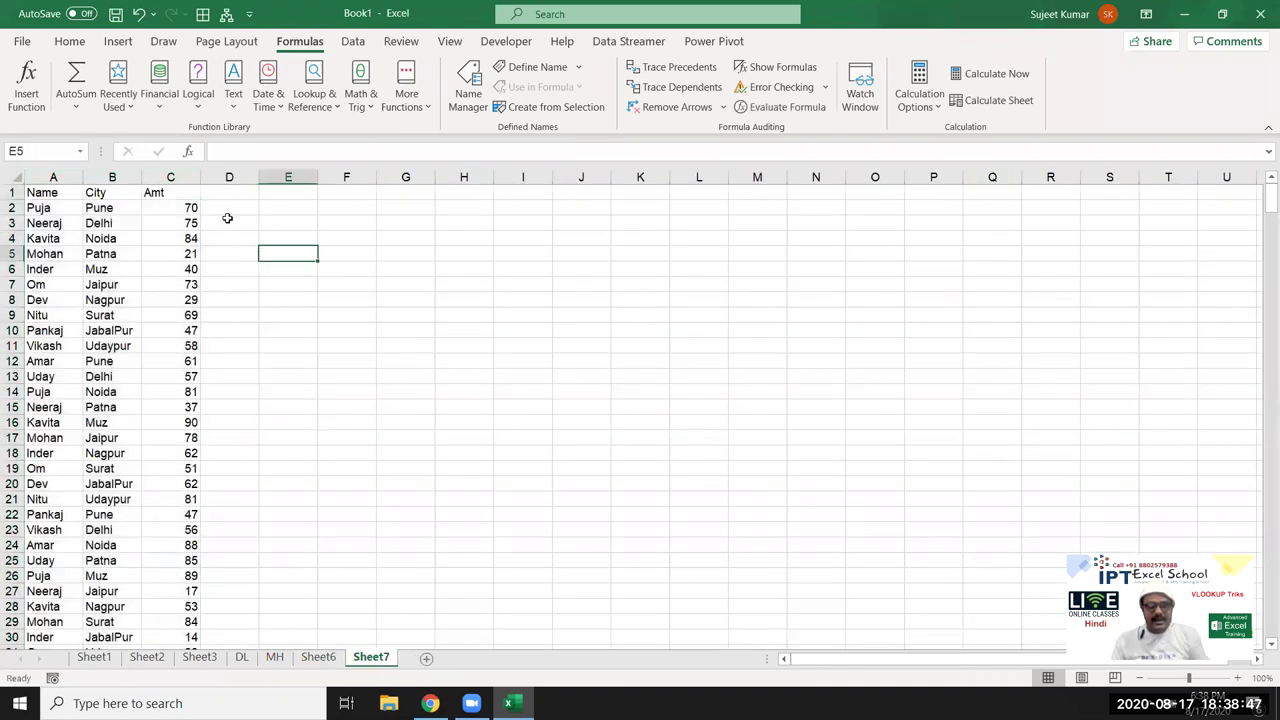
# Add a Status header in D1 and fill column D with alternating Paid and Due.
pyautogui.click(219, 191)
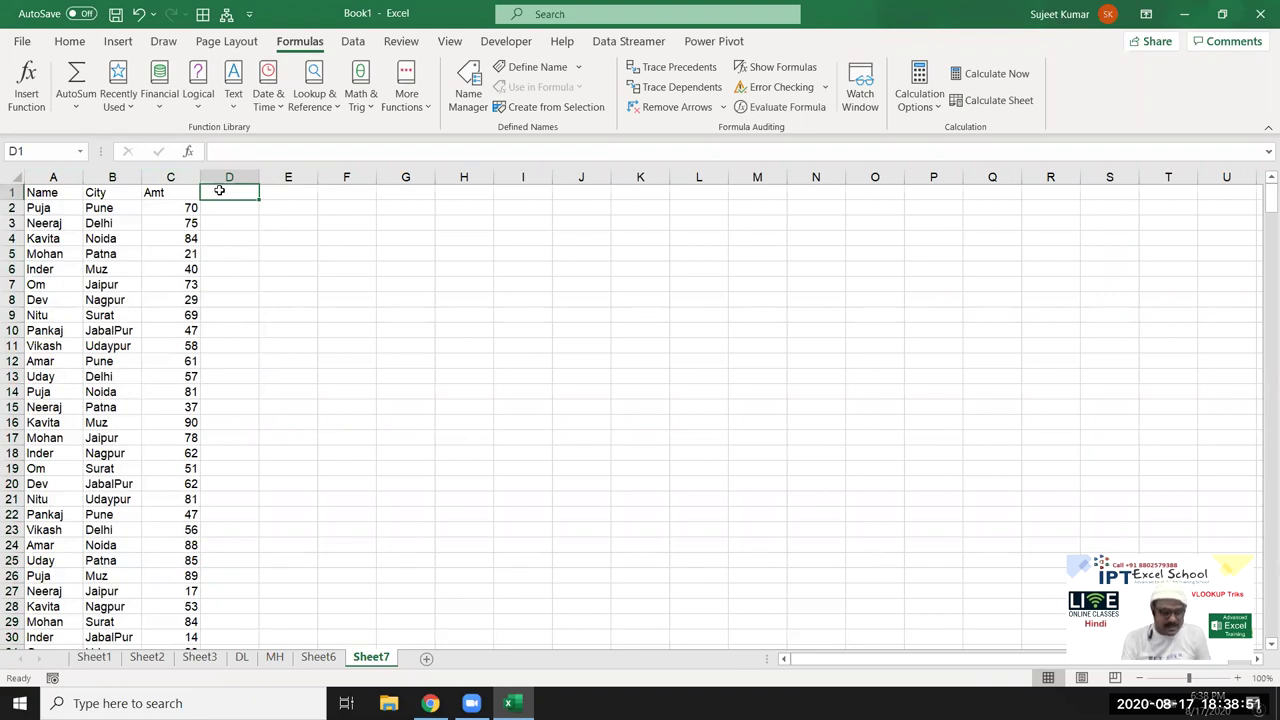
pyautogui.write('Status')
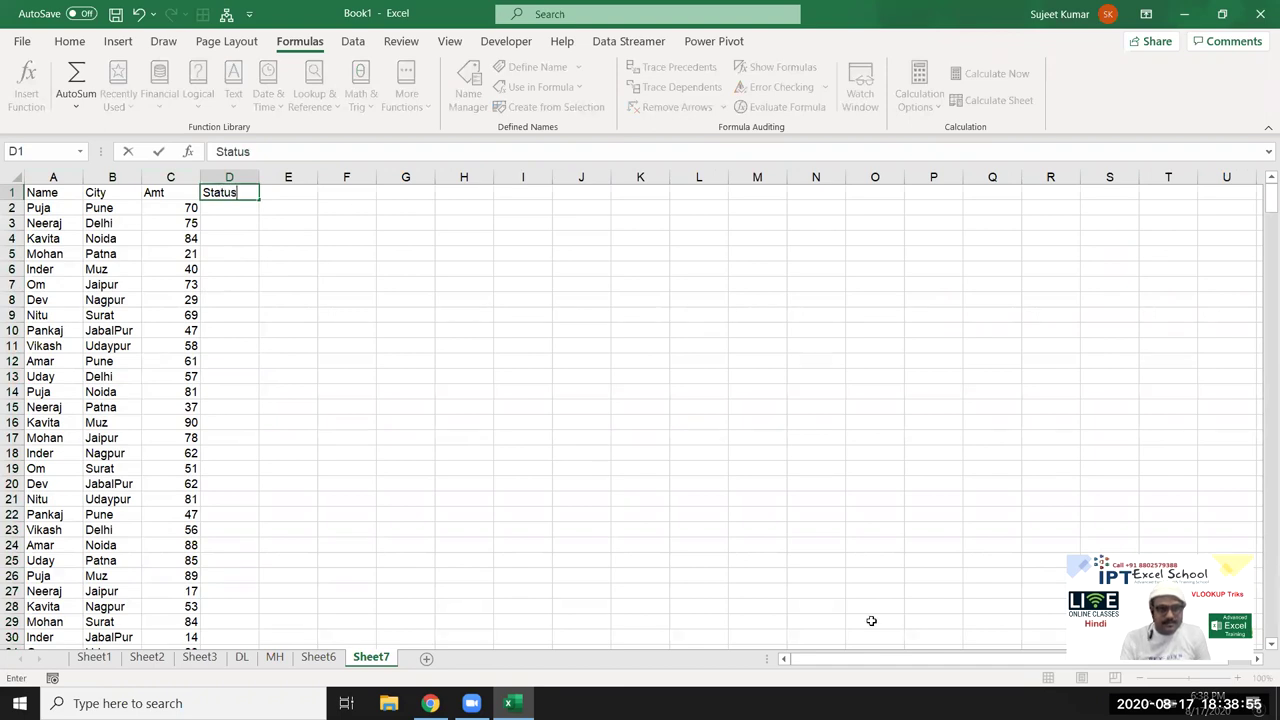
pyautogui.press('Return')
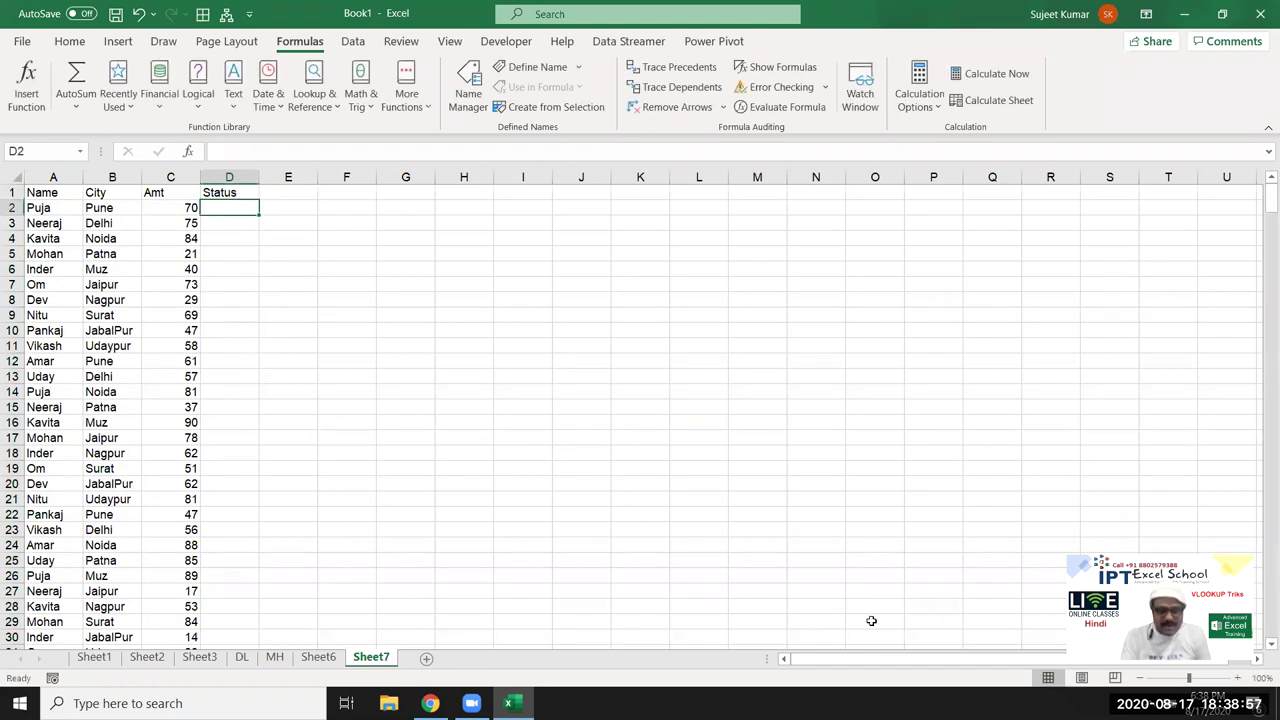
pyautogui.write('Paid')
pyautogui.press('Return')
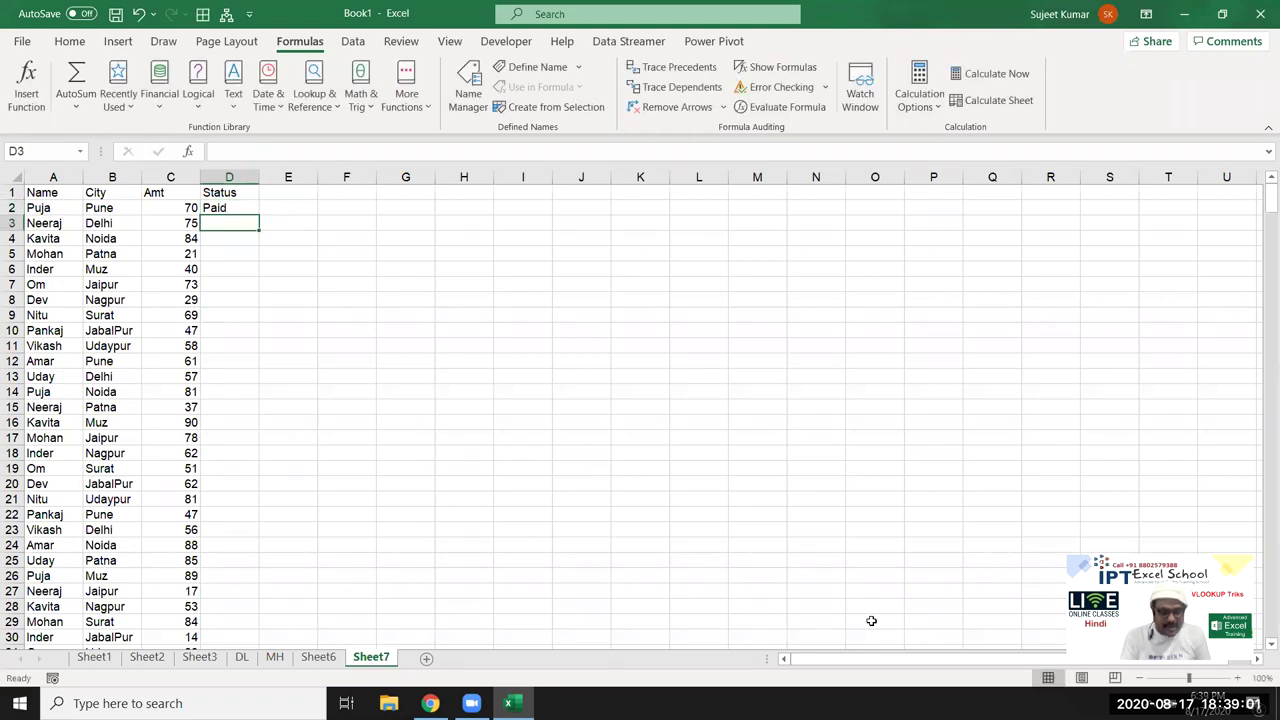
pyautogui.write('Due')
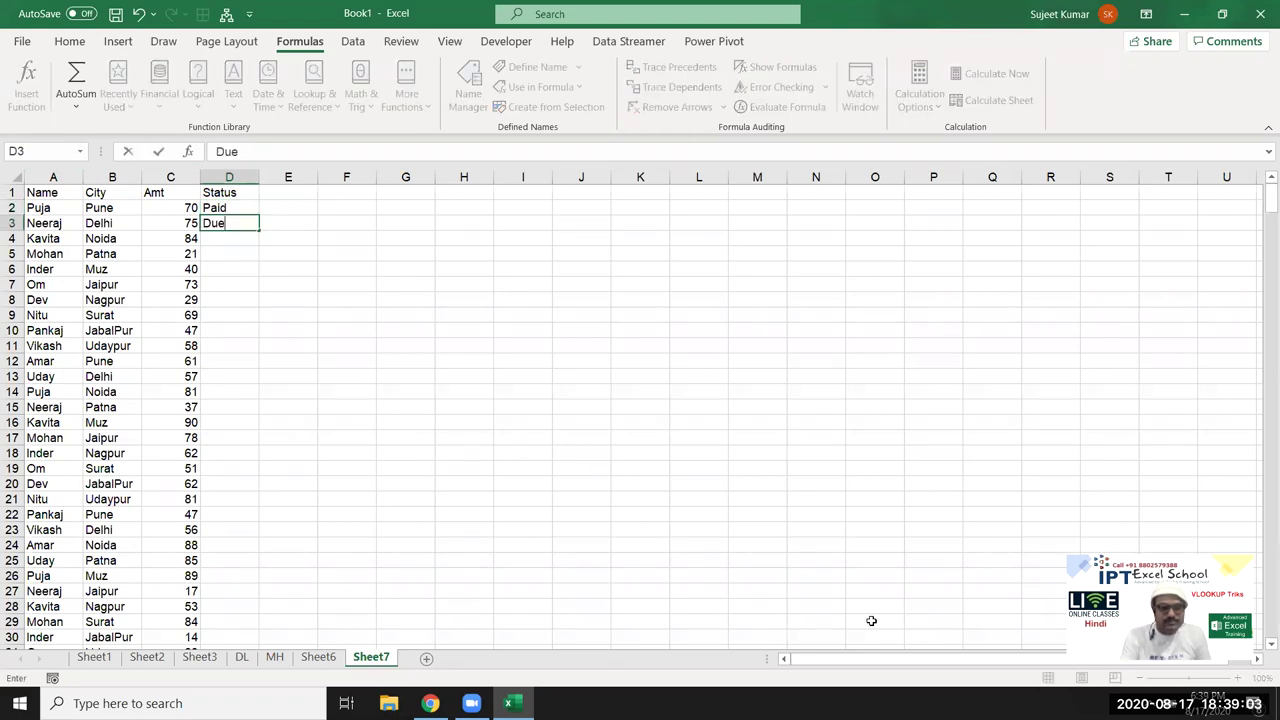
pyautogui.press('Return')
pyautogui.press('Up')
pyautogui.press('Up')
pyautogui.hotkey('shift', 'Down')
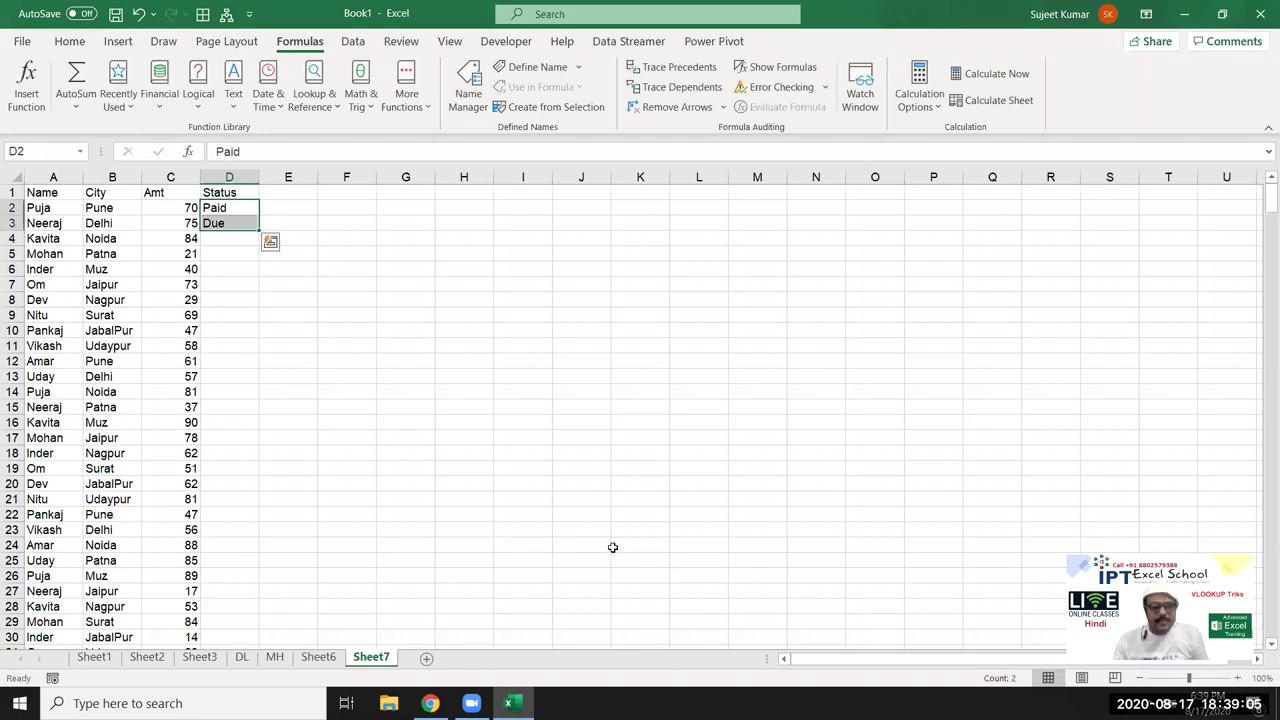
pyautogui.doubleClick(258, 232)
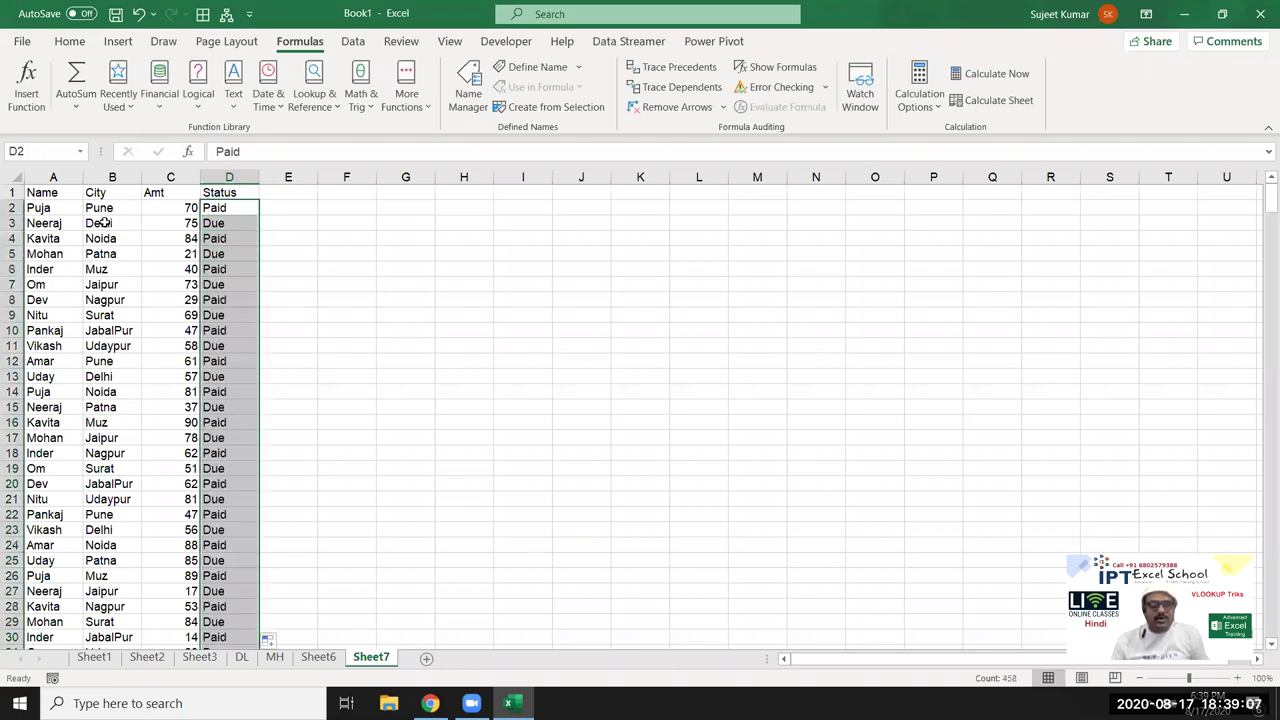
pyautogui.click(77, 188)
pyautogui.moveTo(77, 188); pyautogui.dragTo(220, 190)
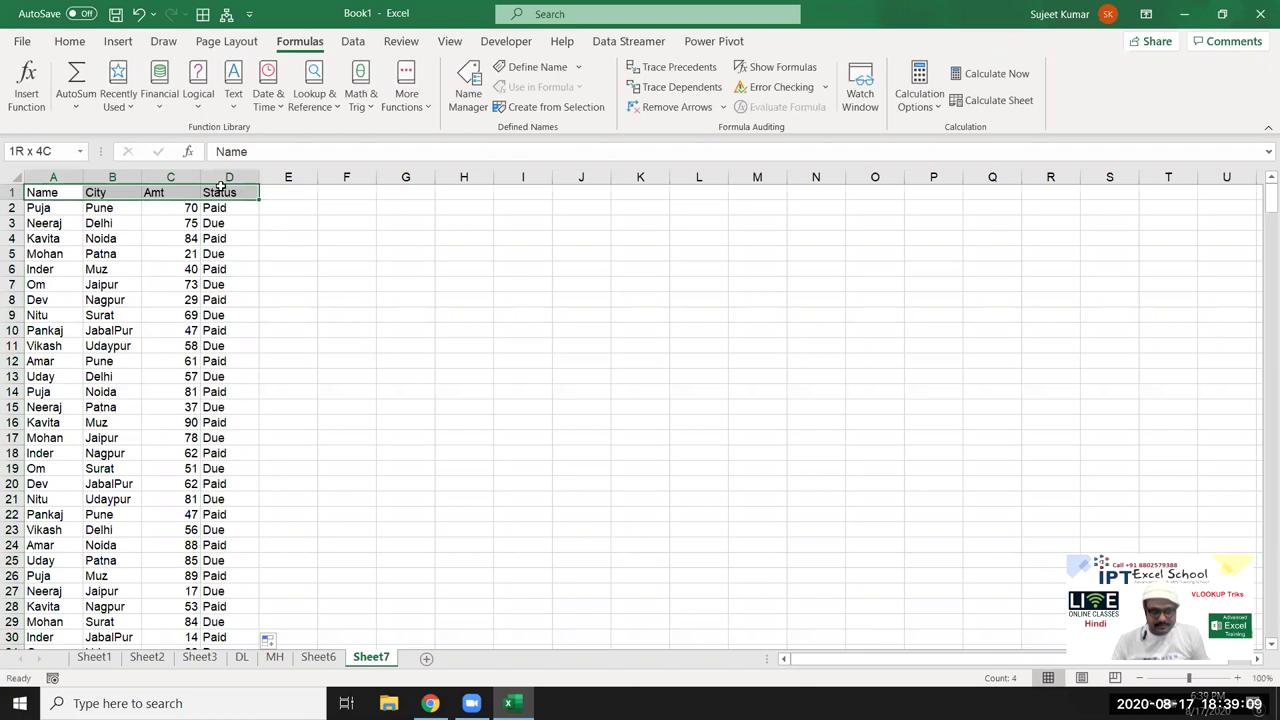
# Put the label Name in G2 and copy the Status header into I2.
pyautogui.click(430, 207)
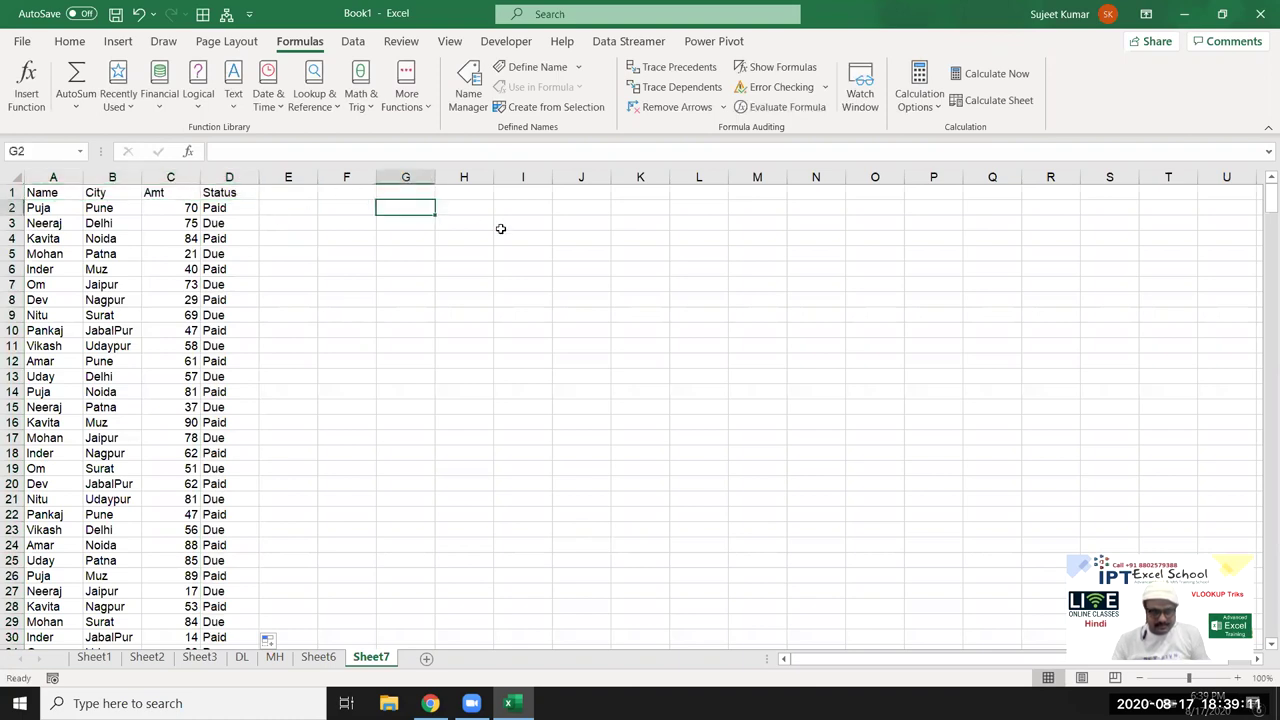
pyautogui.write('Name')
pyautogui.press('Tab')
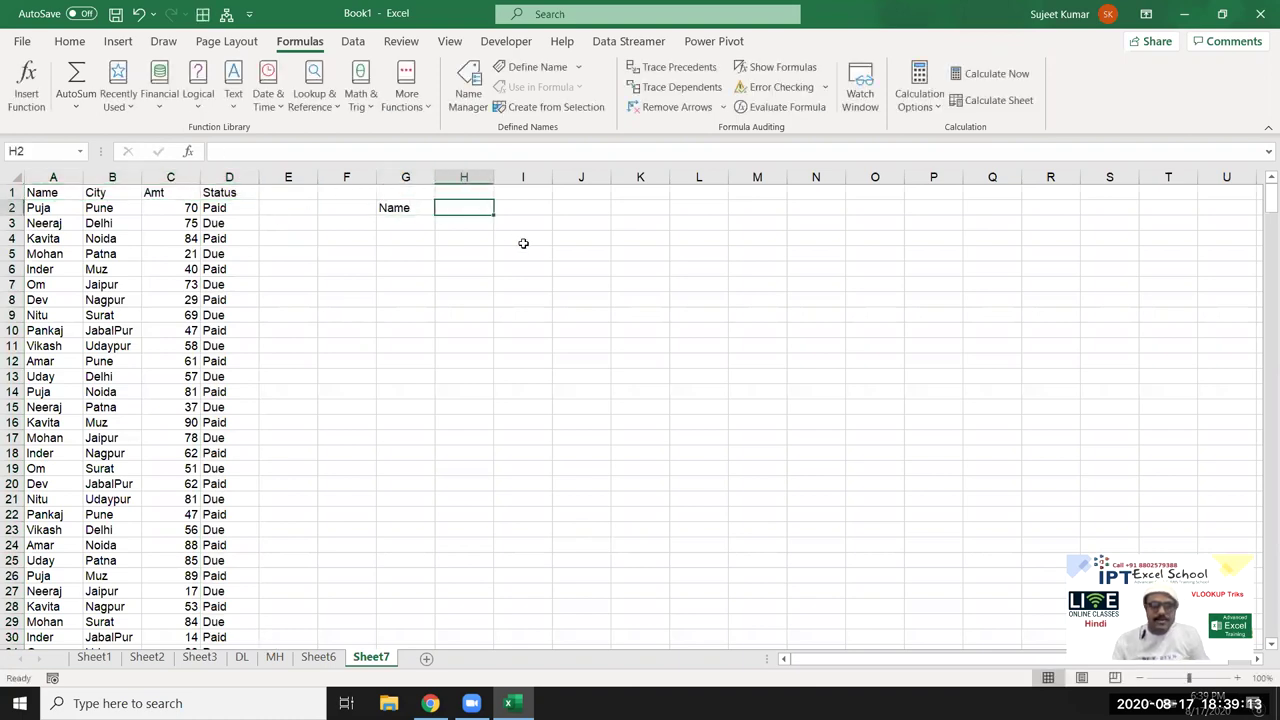
pyautogui.click(214, 191)
pyautogui.hotkey('ctrl', 'c')
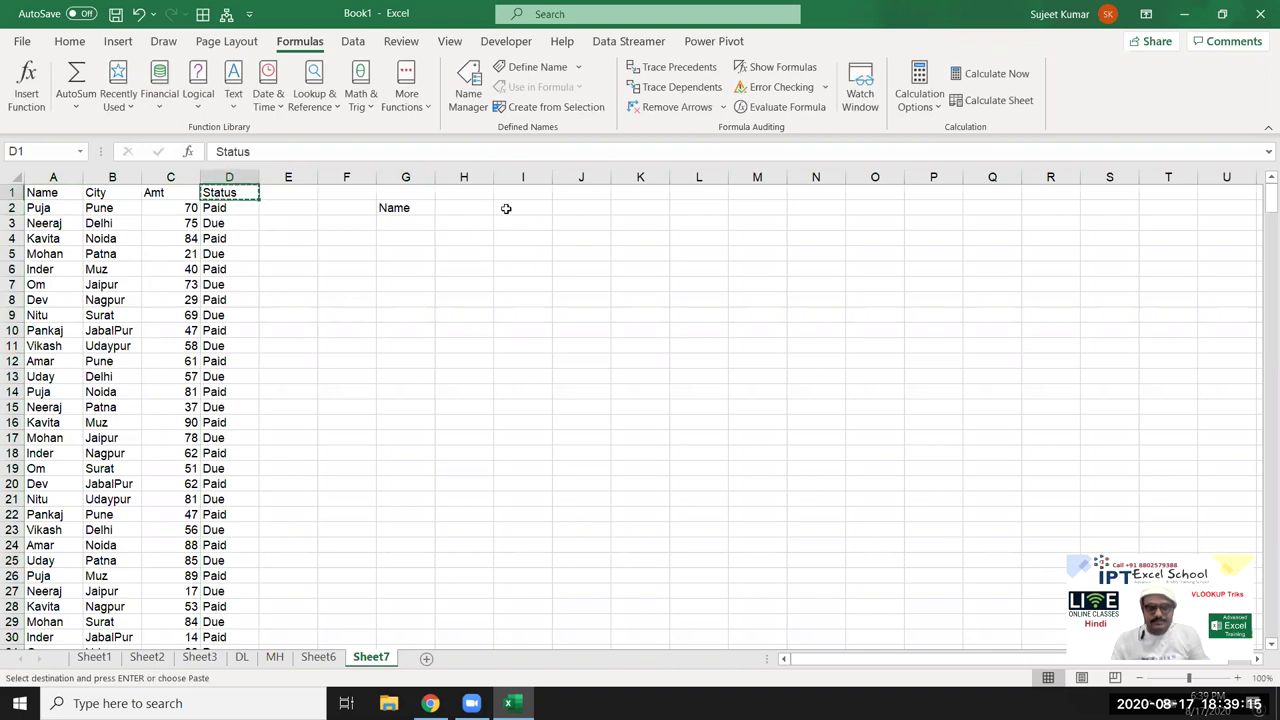
pyautogui.click(506, 207)
pyautogui.hotkey('ctrl', 'v')
# Enter the criteria values Puja in H2 and Paid in J2.
pyautogui.click(457, 210)
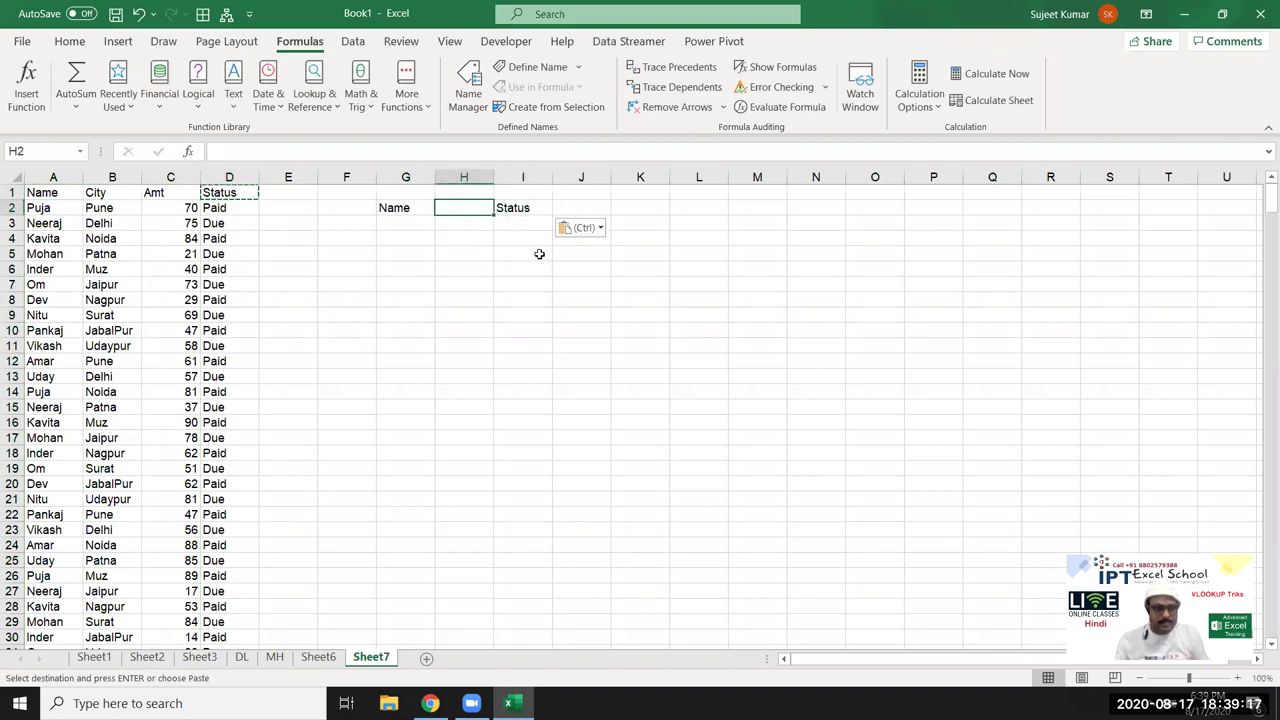
pyautogui.write('Puja')
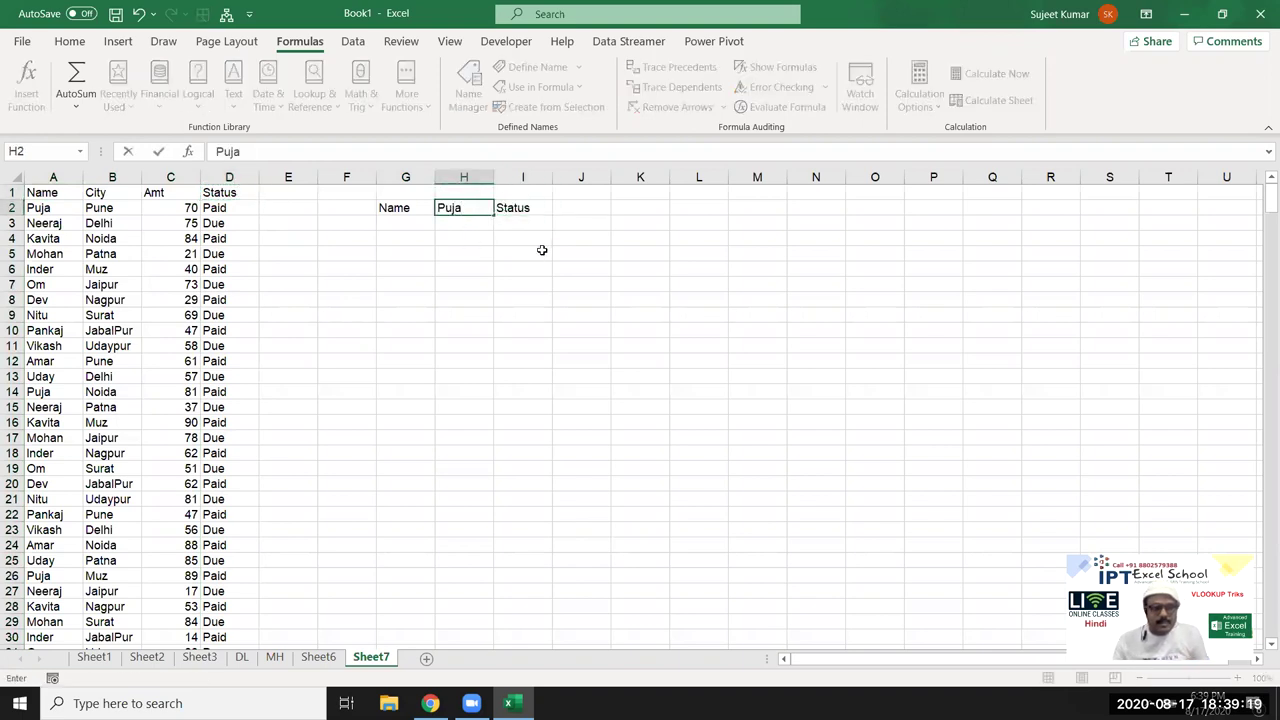
pyautogui.click(570, 220)
pyautogui.click(571, 208)
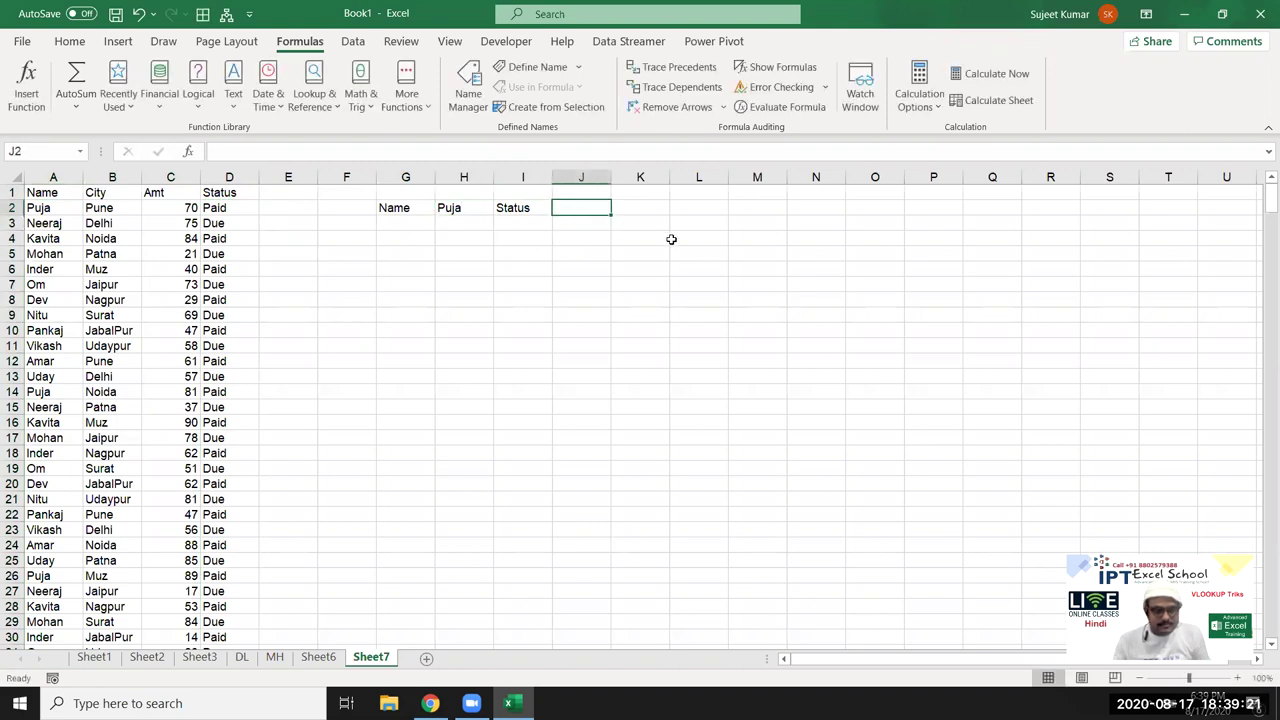
pyautogui.write('Paid')
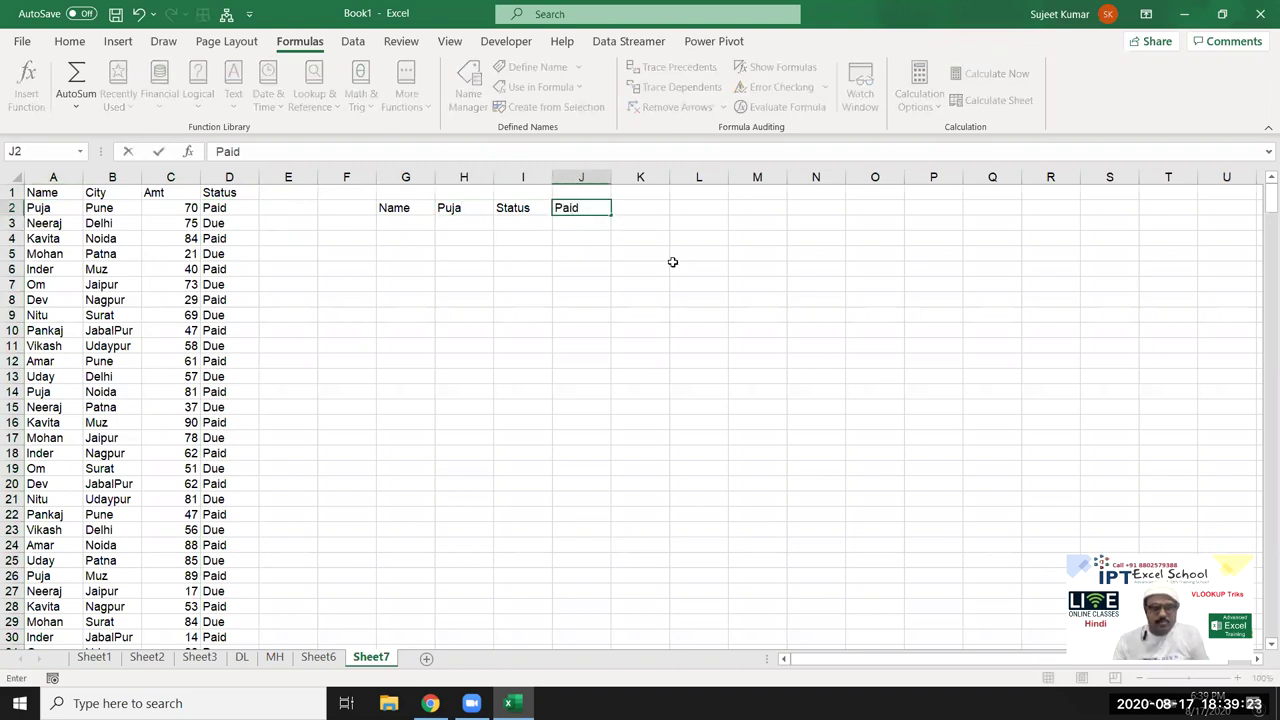
pyautogui.click(395, 266)
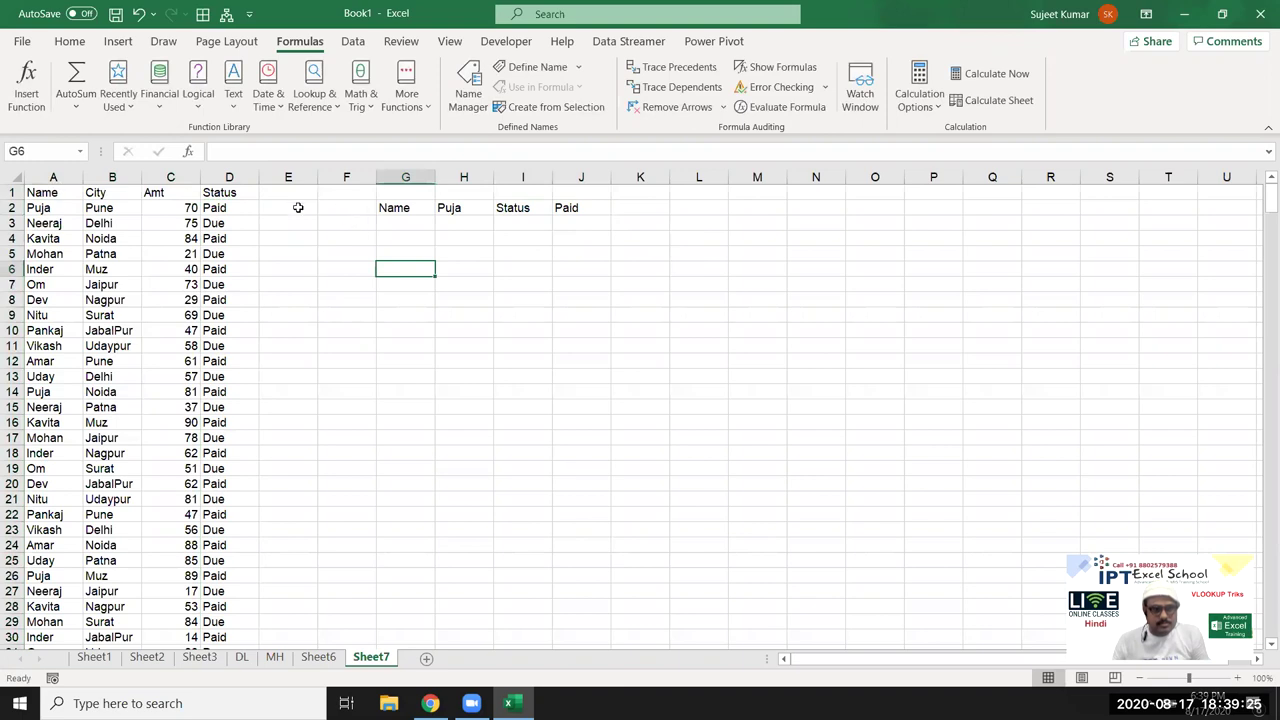
pyautogui.moveTo(483, 210); pyautogui.dragTo(570, 208)
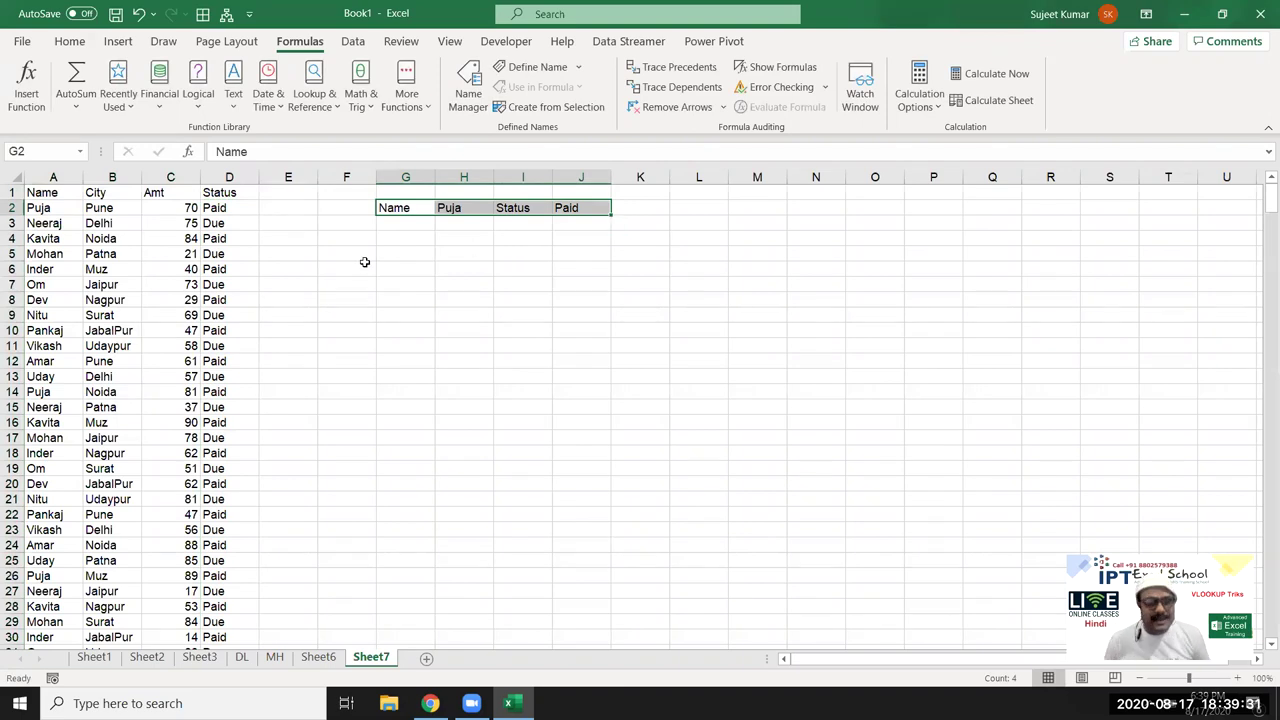
pyautogui.click(408, 252)
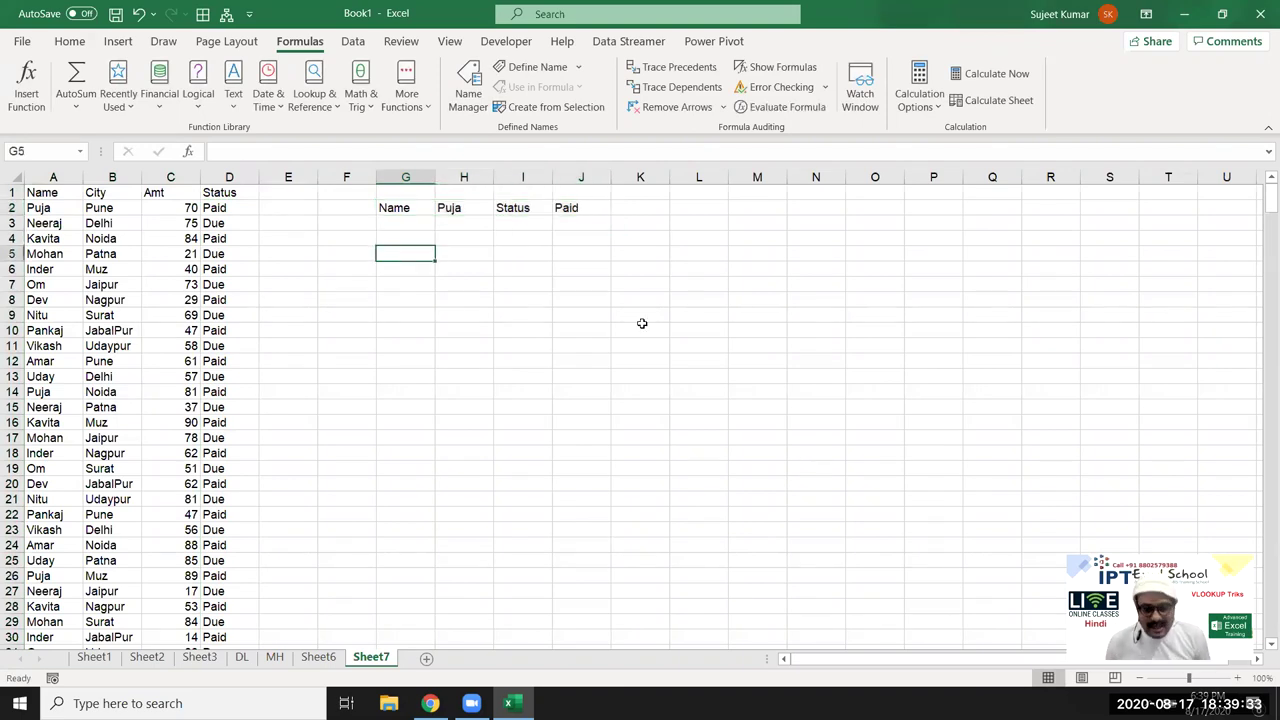
# Start a FILTER formula in G5 with A1:D459 as the array.
pyautogui.write('=fil')
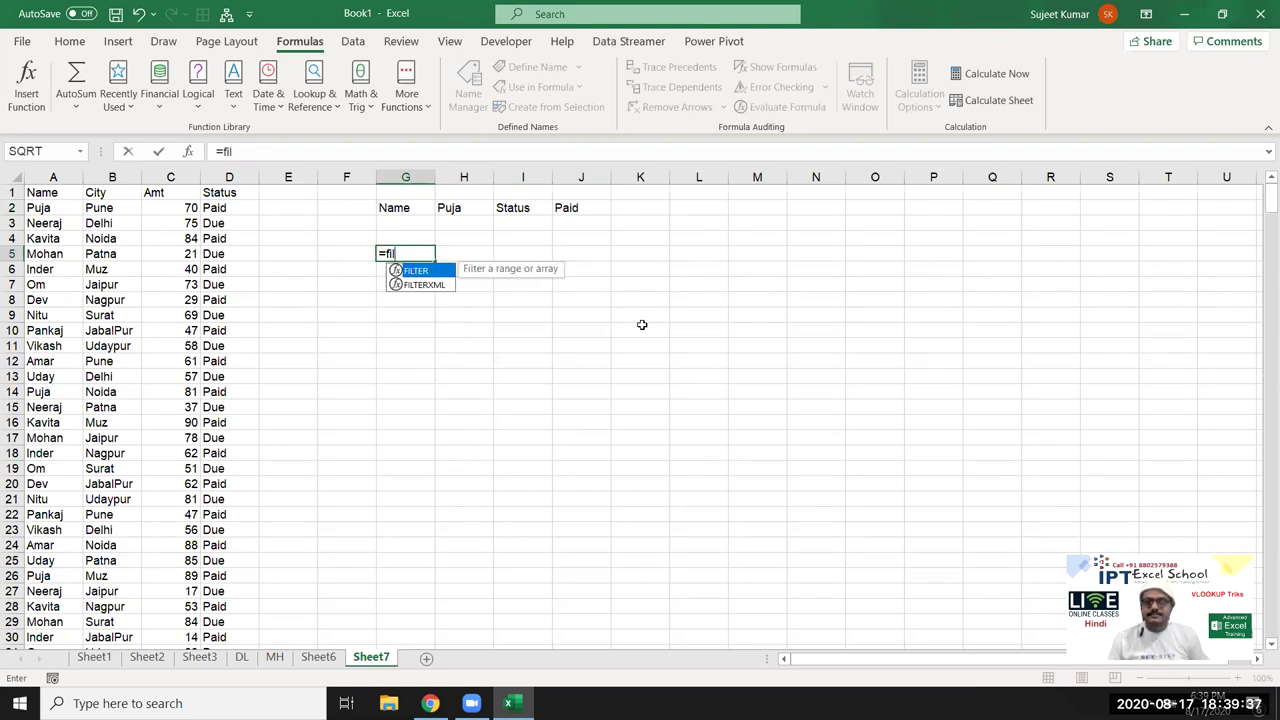
pyautogui.press('Tab')
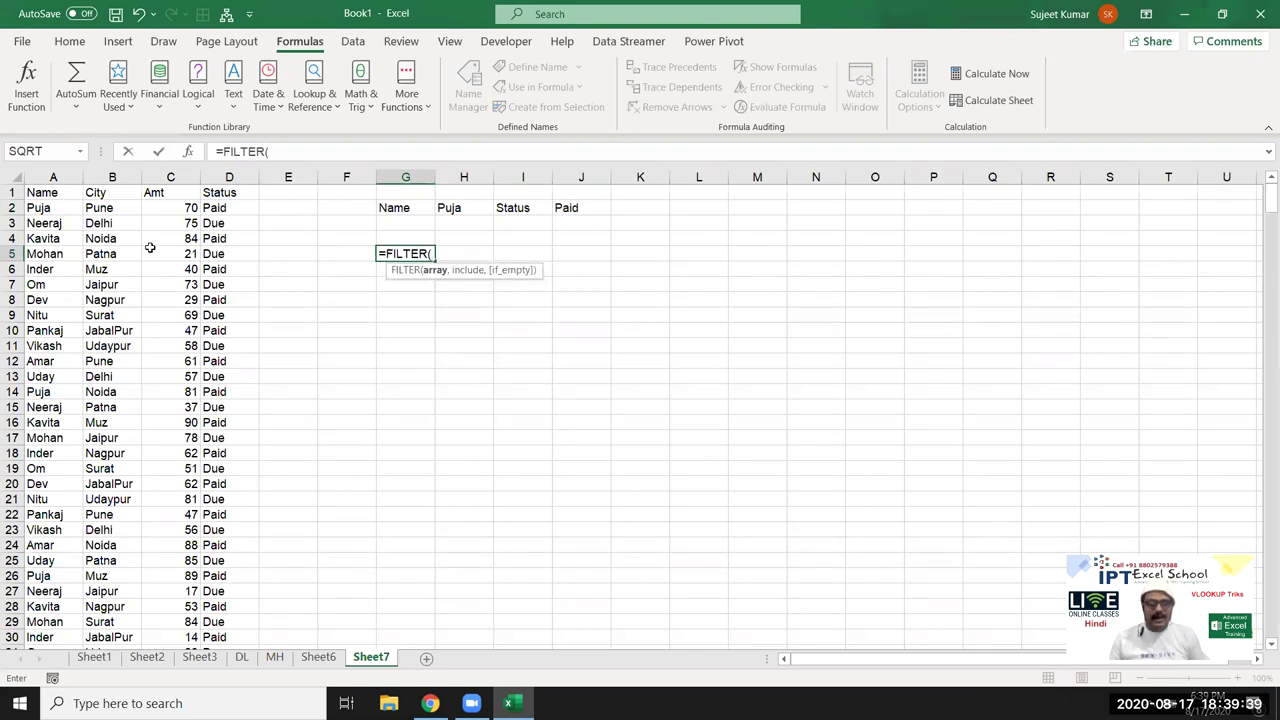
pyautogui.click(35, 192)
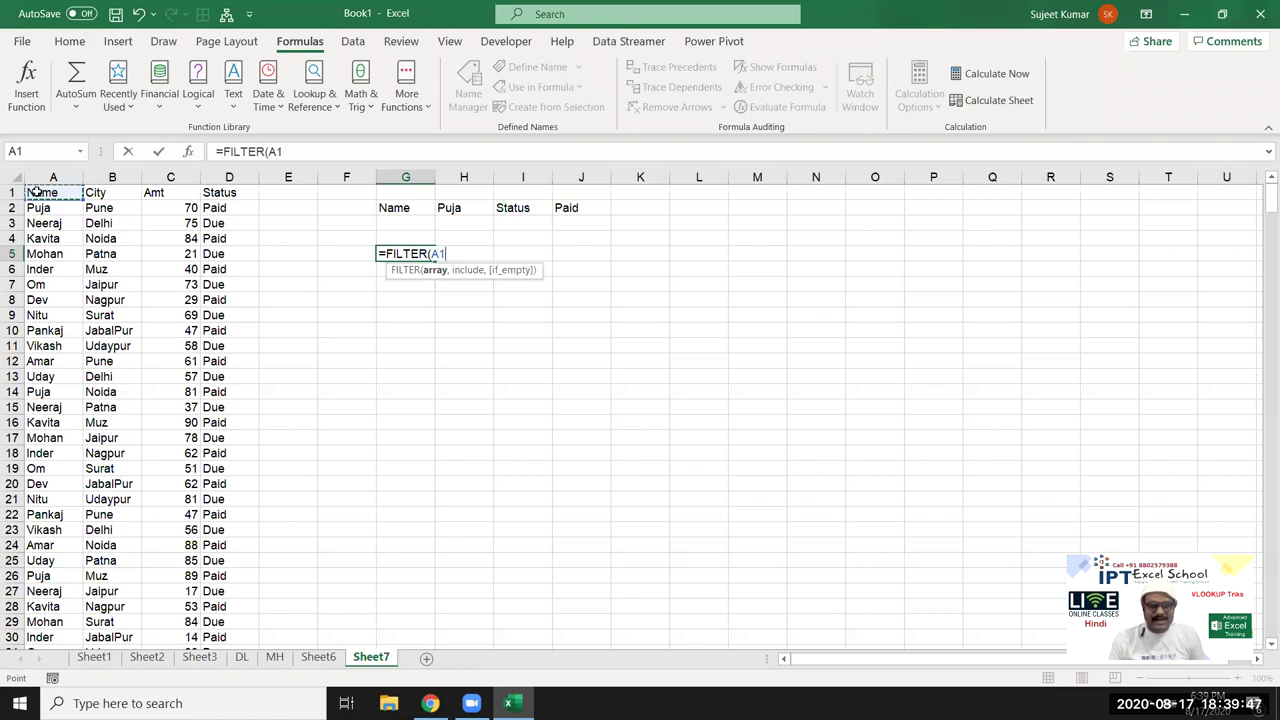
pyautogui.hotkey('ctrl', 'shift', 'Right')
pyautogui.hotkey('ctrl', 'shift', 'Down')
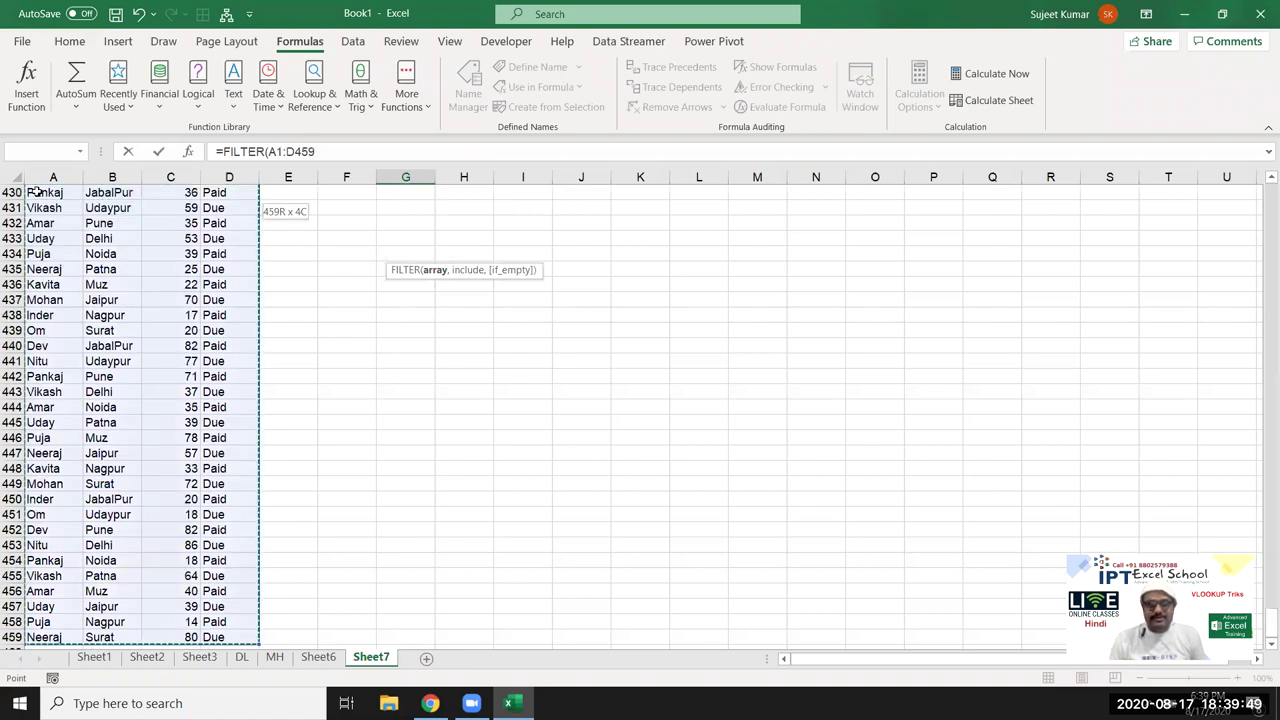
pyautogui.write(',')
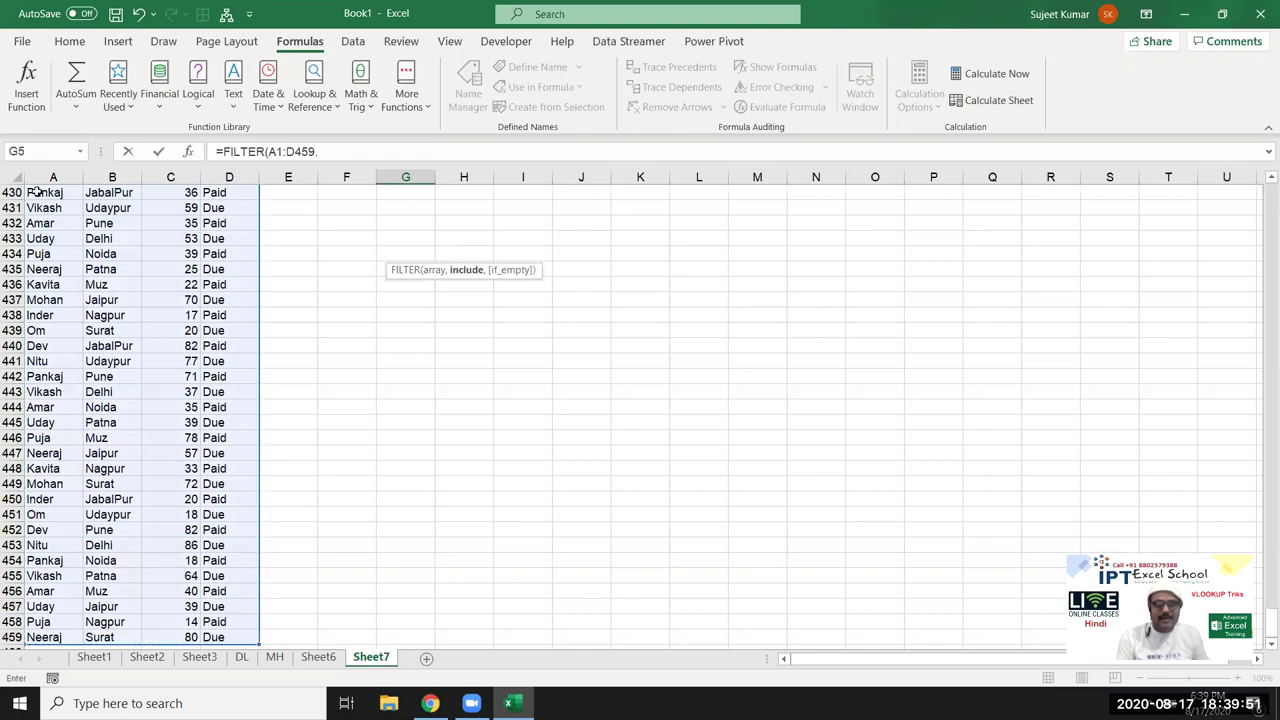
pyautogui.scroll(12, 47, 230)
pyautogui.scroll(7, 47, 230)
pyautogui.scroll(13, 47, 230)
pyautogui.scroll(9, 47, 230)
pyautogui.scroll(12, 47, 230)
pyautogui.scroll(15, 47, 230)
pyautogui.scroll(6, 47, 230)
pyautogui.scroll(4, 47, 230)
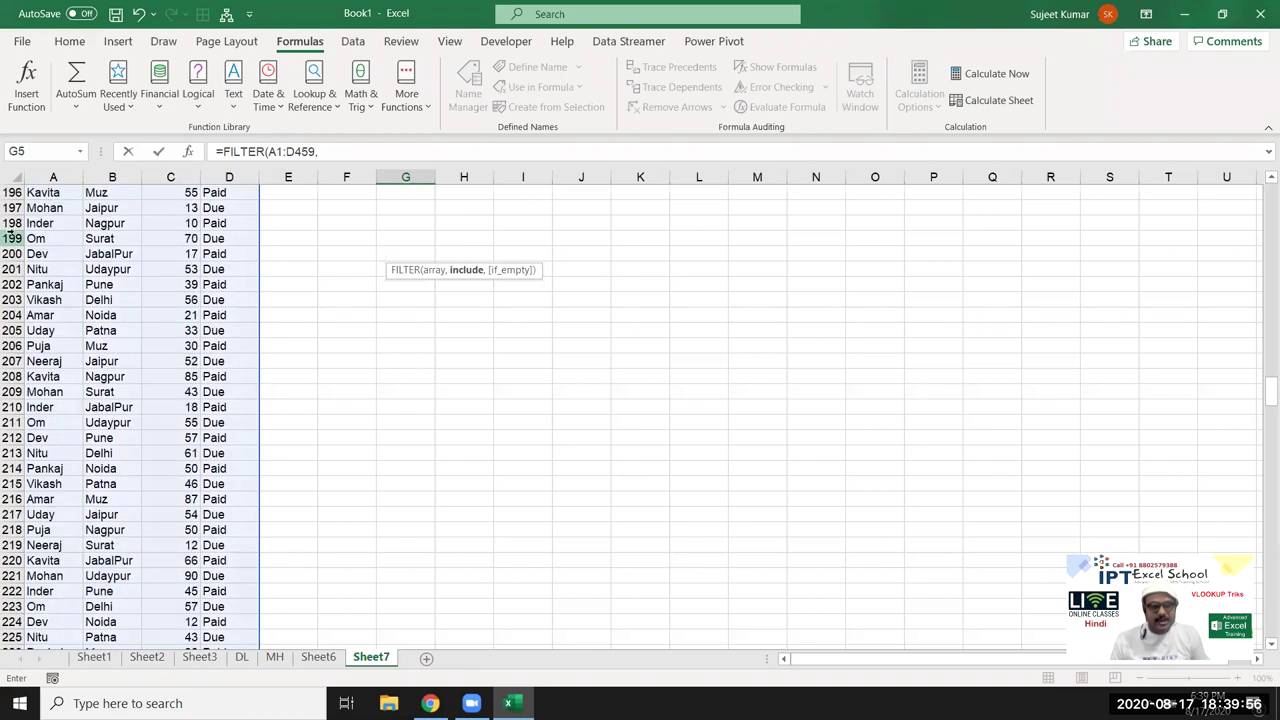
pyautogui.click(117, 223)
pyautogui.press('BackSpace')
pyautogui.press('BackSpace')
pyautogui.press('BackSpace')
pyautogui.press('BackSpace')
# Add the name condition A2:A459=H2 to the FILTER formula.
pyautogui.write('(')
pyautogui.press('Up')
pyautogui.press('Up')
pyautogui.press('Up')
pyautogui.press('Left')
pyautogui.press('Left')
pyautogui.press('Left')
pyautogui.press('Left')
pyautogui.press('Left')
pyautogui.press('Left')
pyautogui.press('Down')
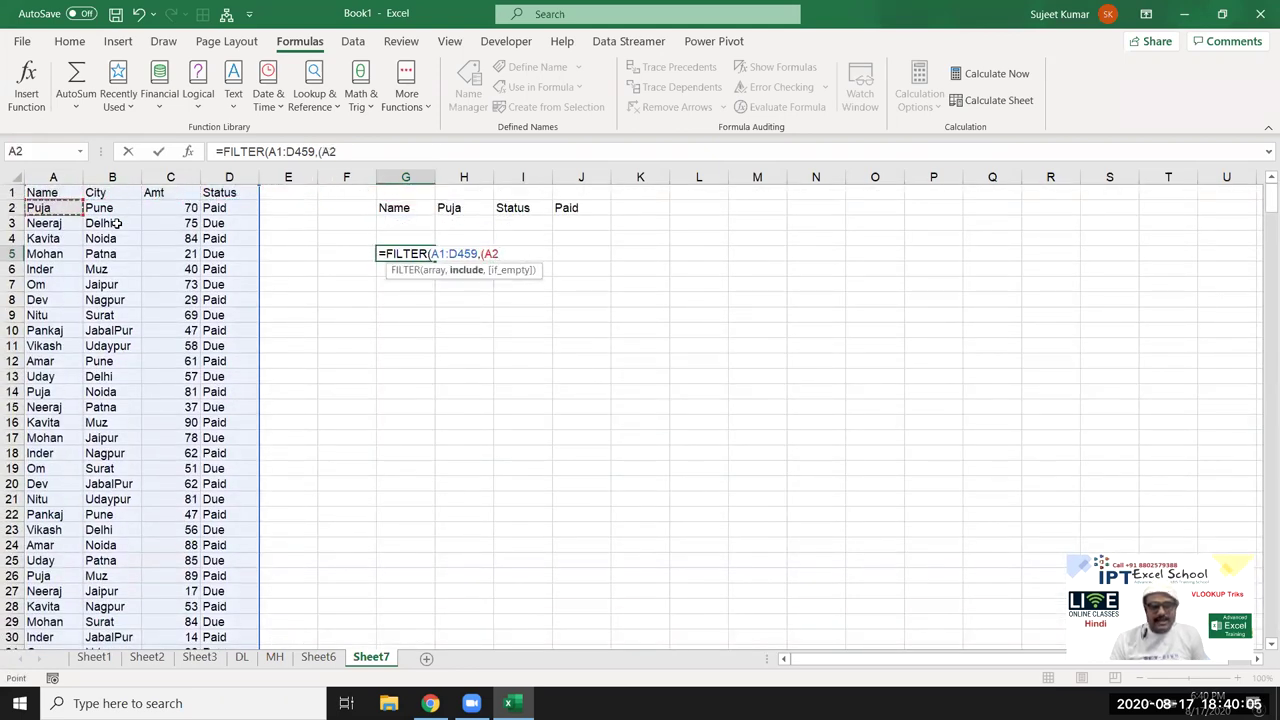
pyautogui.hotkey('ctrl', 'shift', 'Down')
pyautogui.write(':A459=')
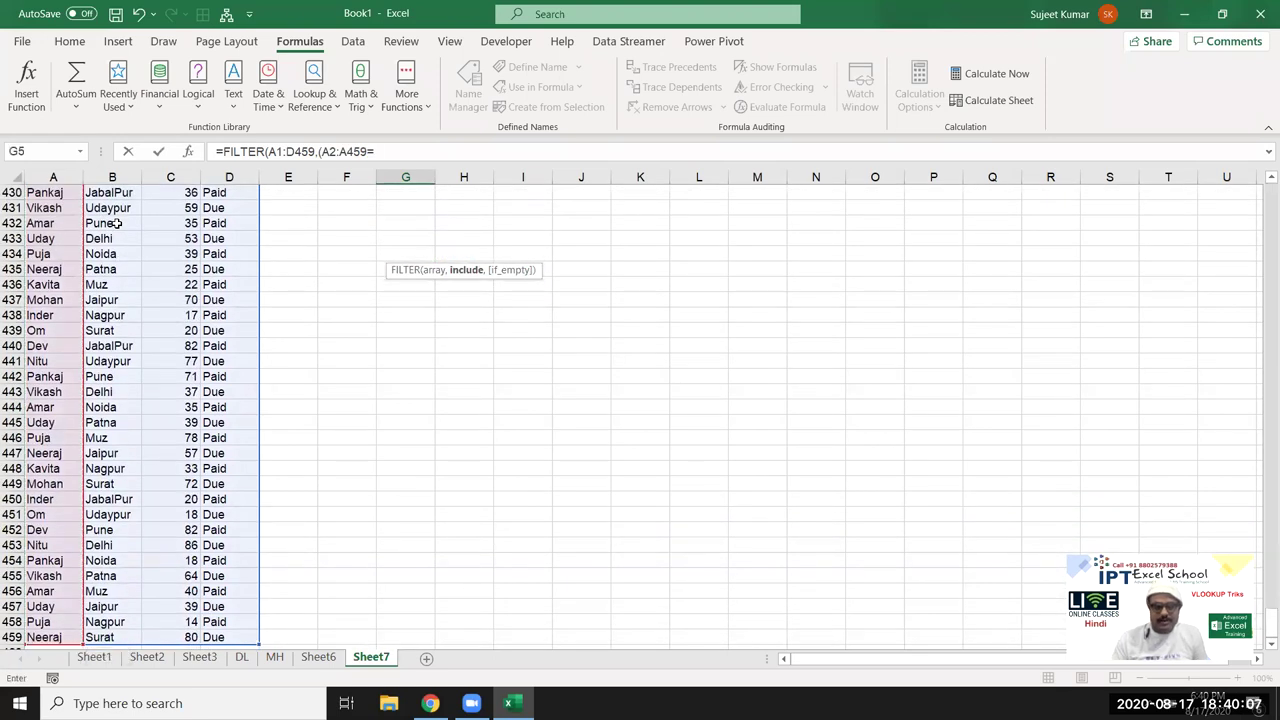
pyautogui.press('Up')
pyautogui.press('Up')
pyautogui.press('Up')
pyautogui.press('Up')
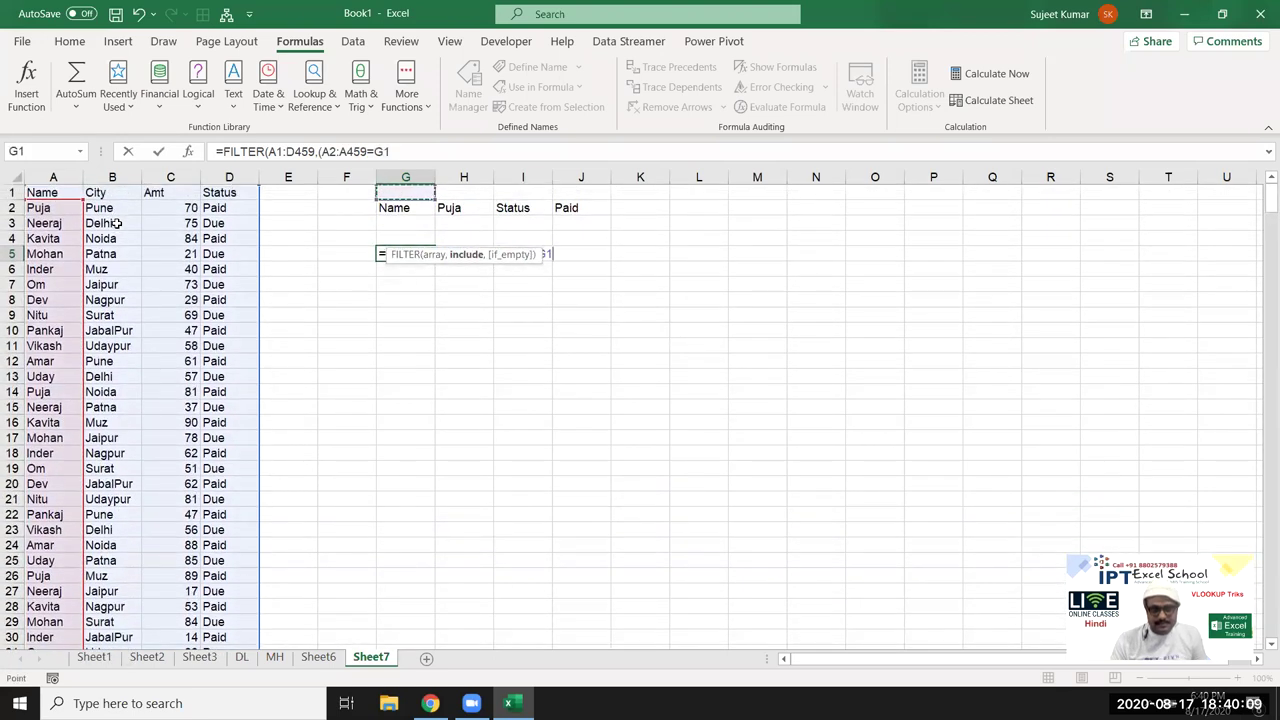
pyautogui.press('Right')
pyautogui.press('Down')
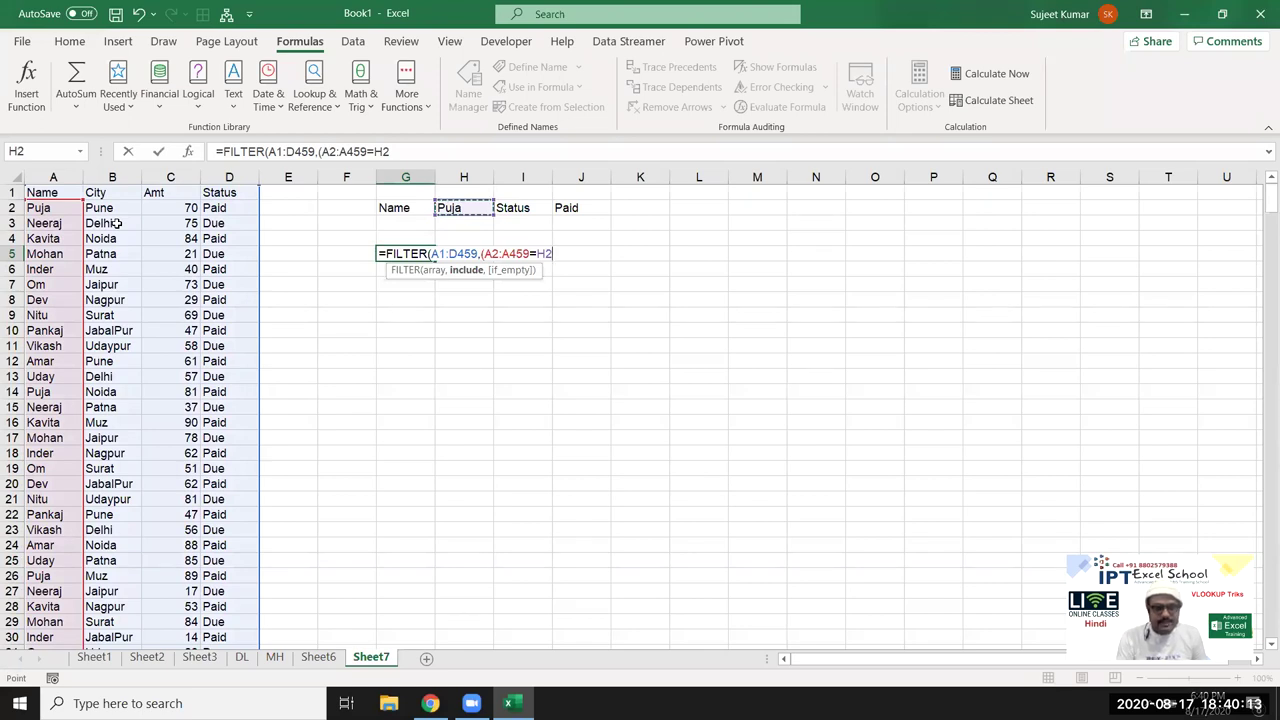
# Add the status condition D2:D459=J2, wrap both conditions in AND, and commit.
pyautogui.click(399, 152)
pyautogui.write(',')
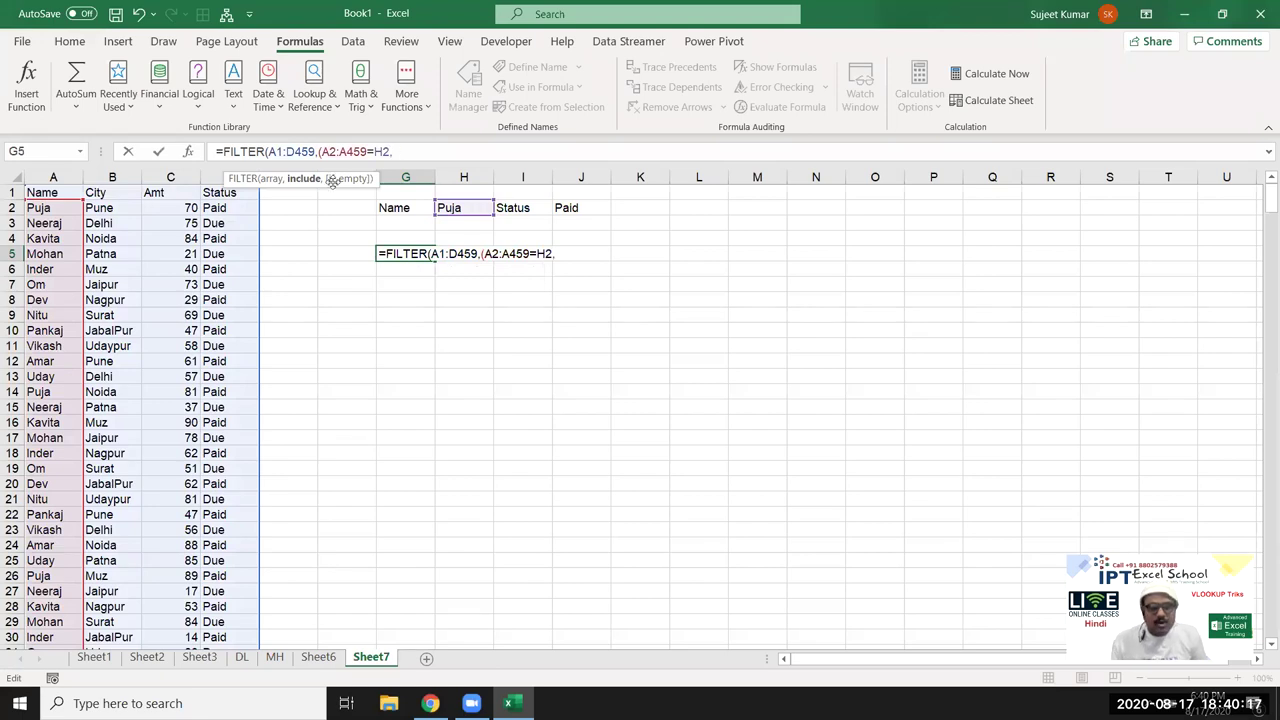
pyautogui.click(211, 207)
pyautogui.hotkey('ctrl', 'shift', 'Down')
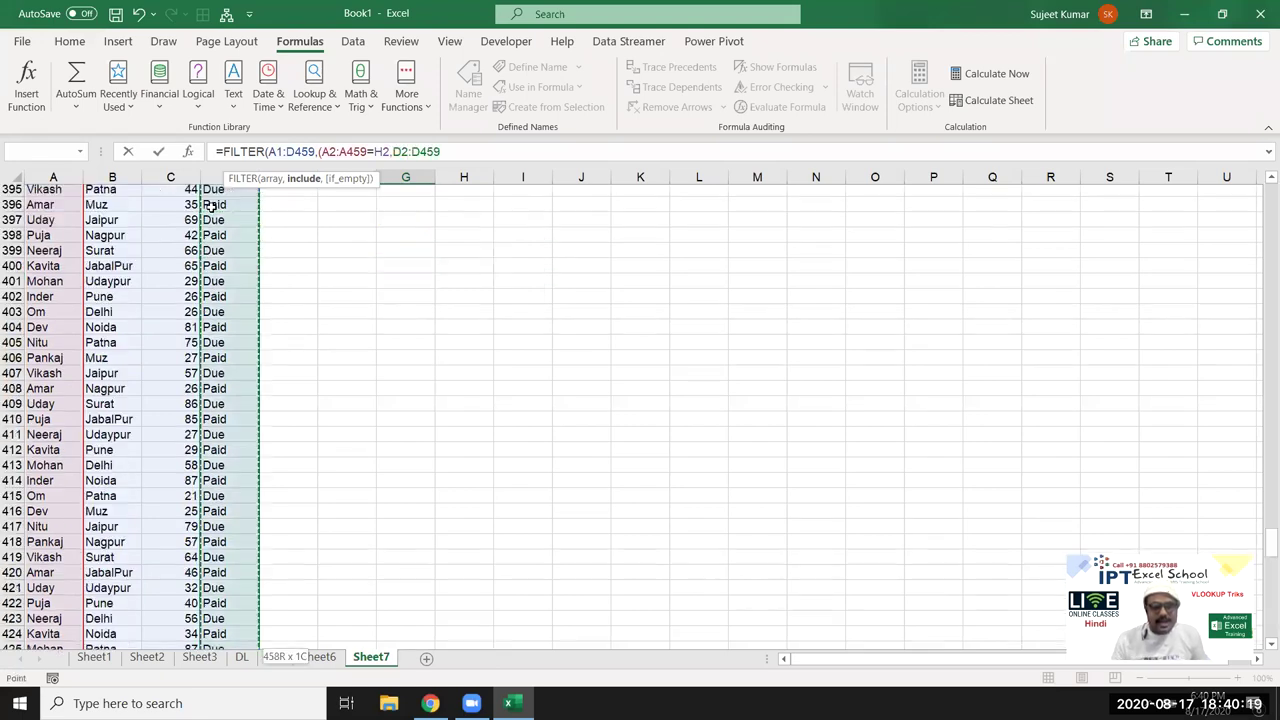
pyautogui.write('=')
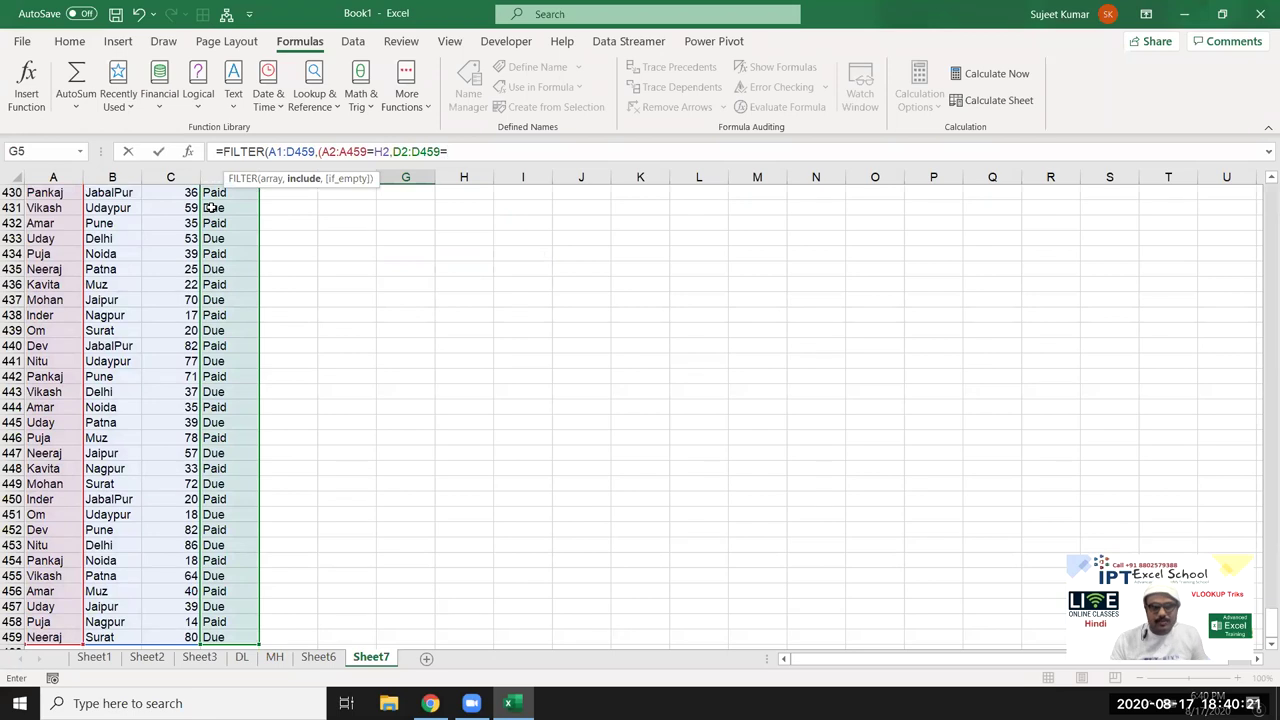
pyautogui.press('Up')
pyautogui.press('Up')
pyautogui.press('Up')
pyautogui.press('Right')
pyautogui.press('Right')
pyautogui.press('Right')
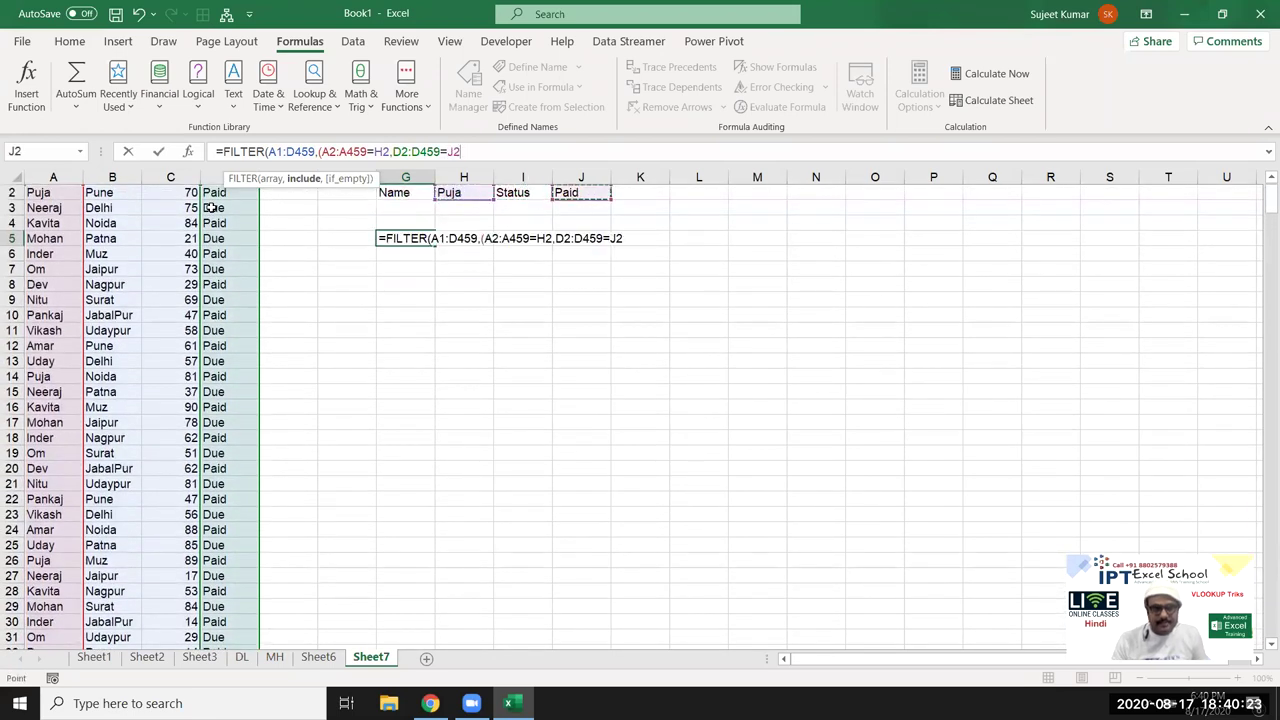
pyautogui.write(')')
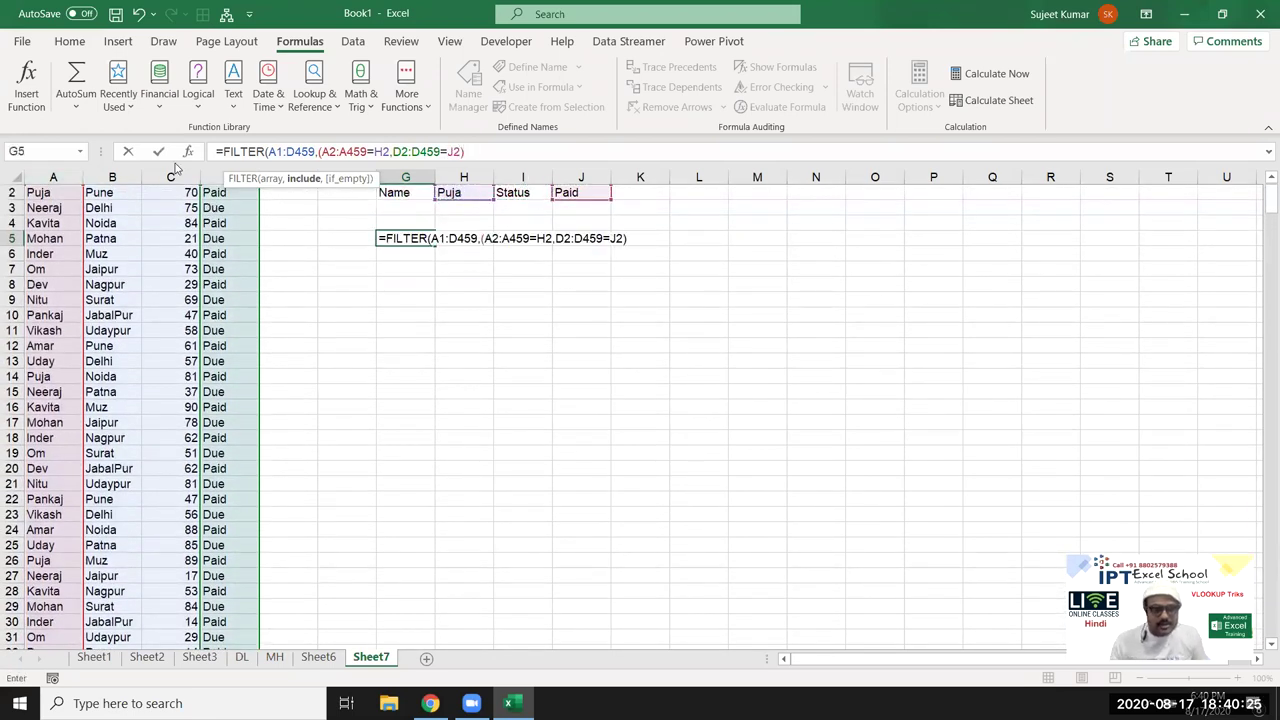
pyautogui.click(318, 151)
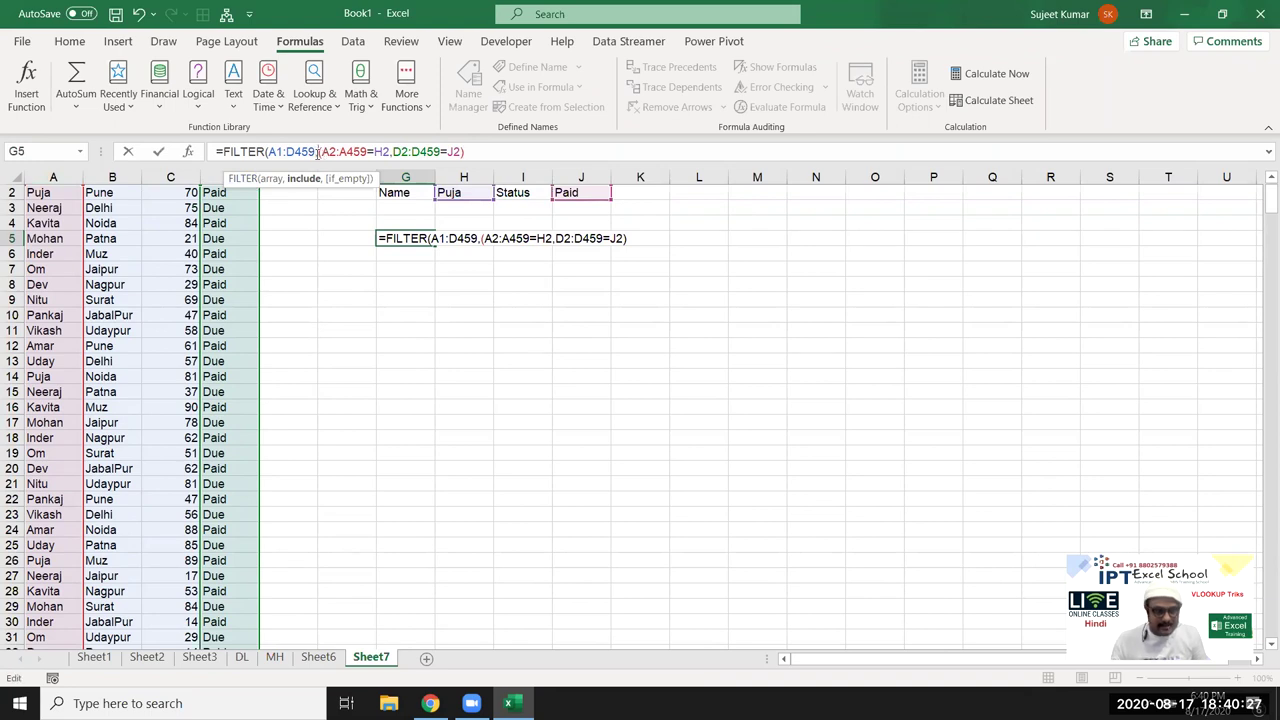
pyautogui.write('AND')
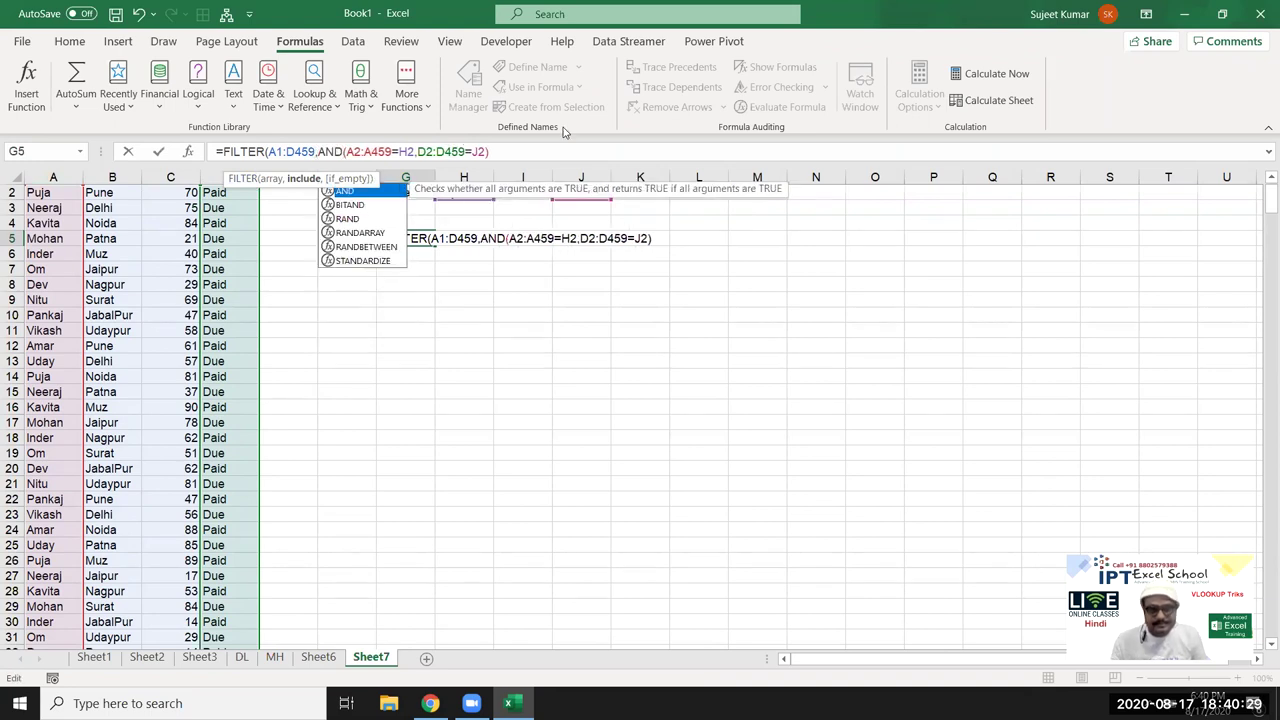
pyautogui.click(526, 155)
pyautogui.write(')')
pyautogui.press('Return')
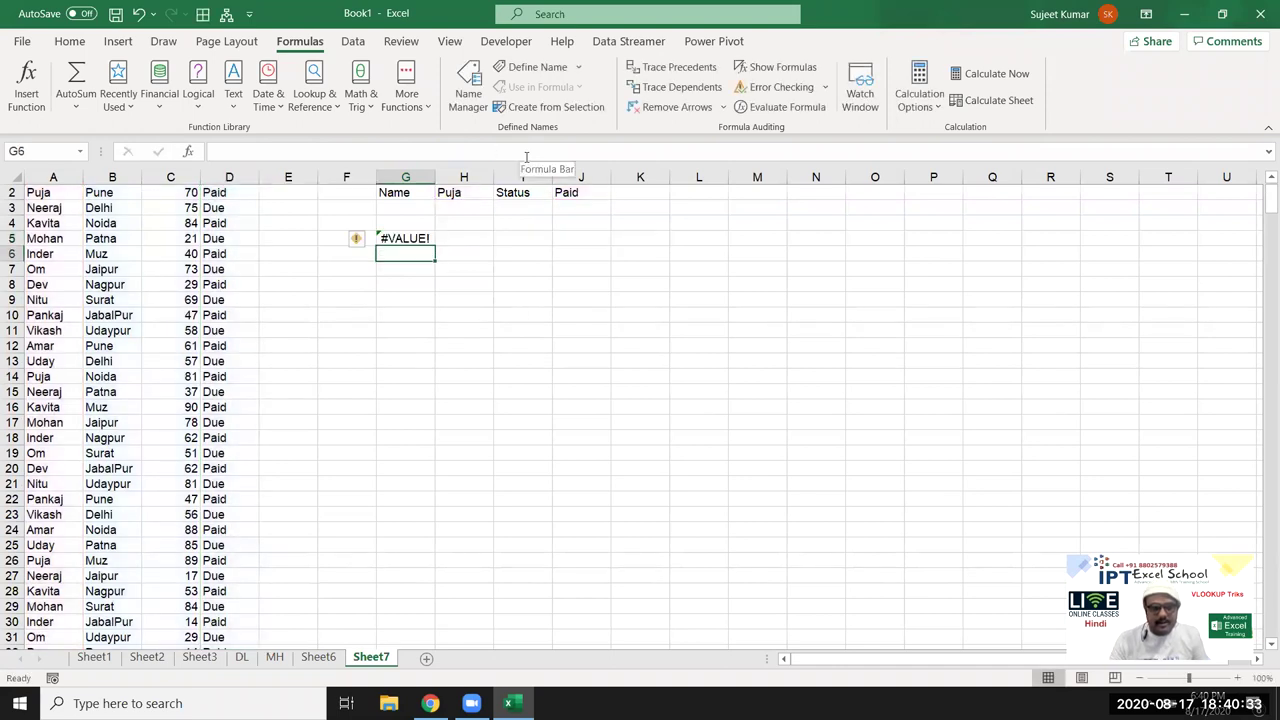
# Change G5's FILTER data range from A1:D459 to A2:D459.
pyautogui.press('Up')
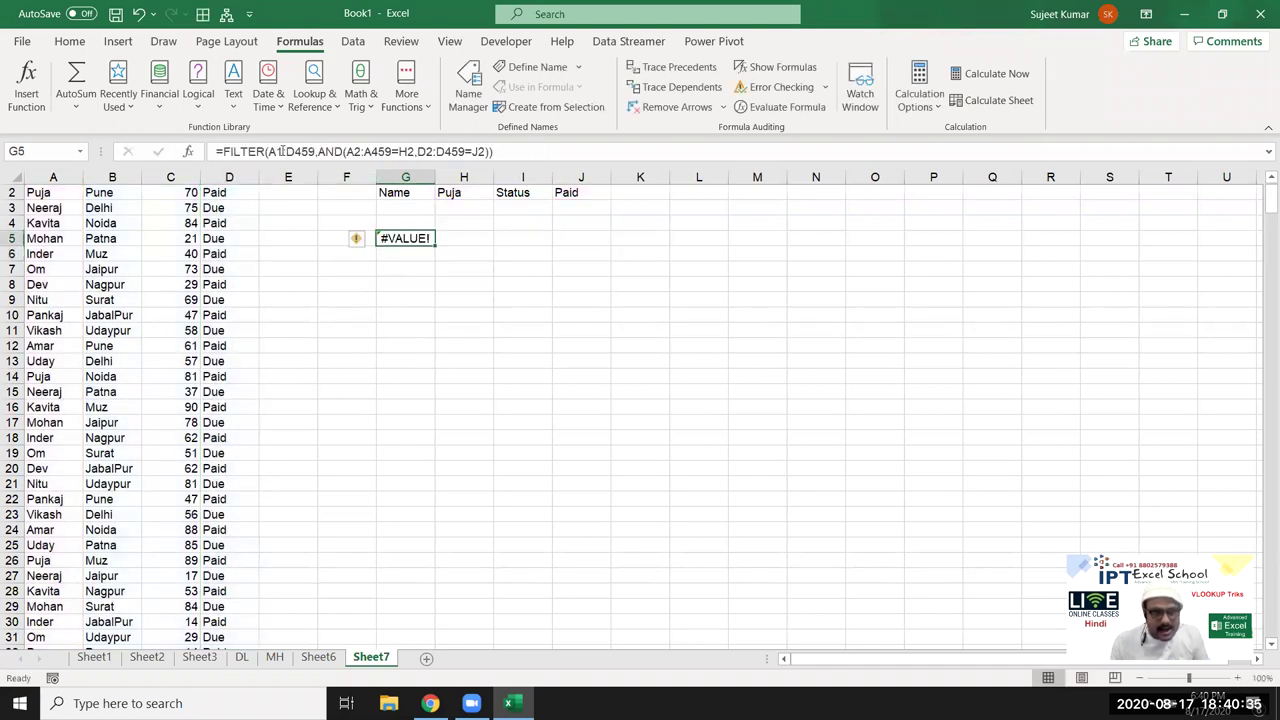
pyautogui.click(282, 151)
pyautogui.press('BackSpace')
pyautogui.write('2')
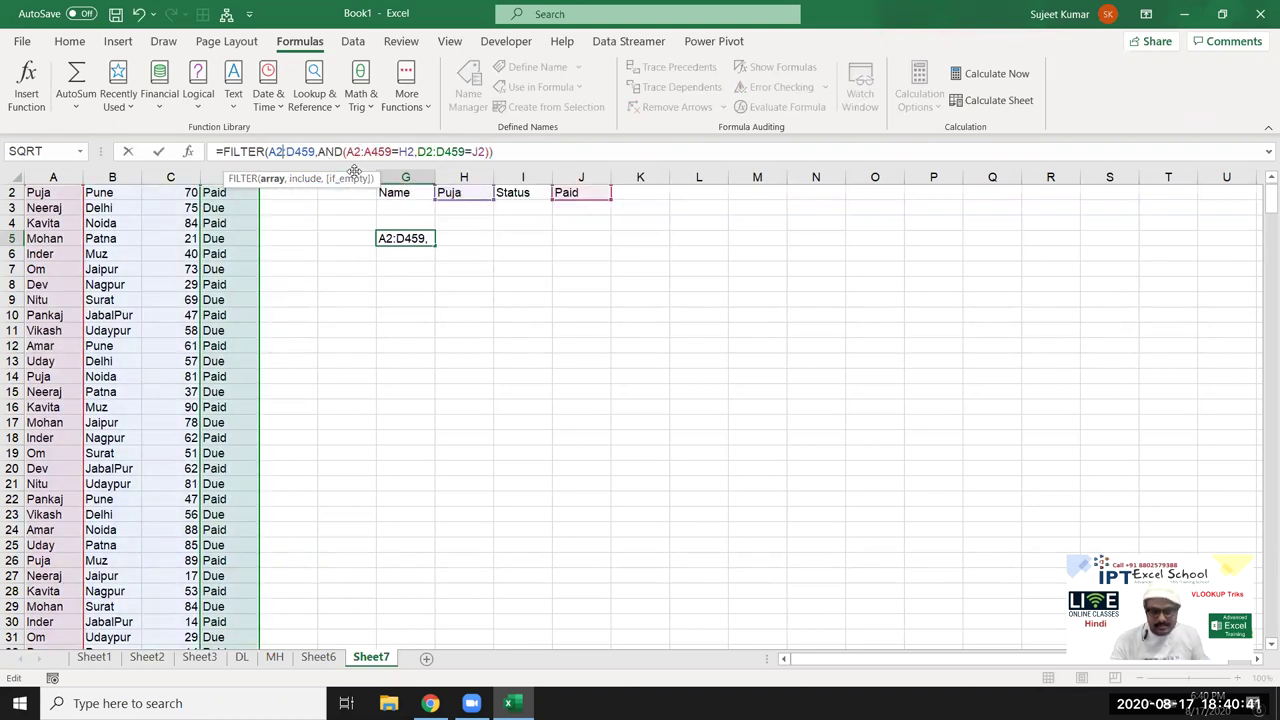
pyautogui.hotkey('ctrl', 'Return')
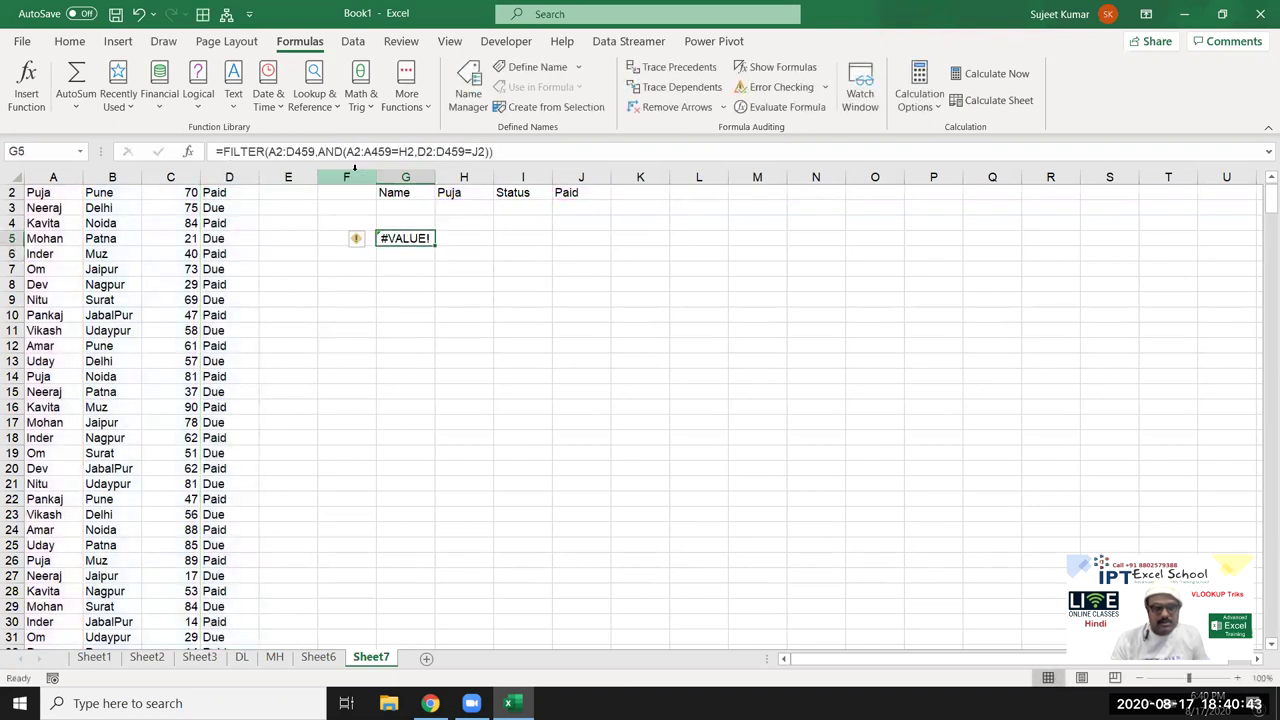
# Drop the Paid status condition and the AND wrapper, leaving only A2:A459=H2.
pyautogui.scroll(1, 417, 230)
pyautogui.click(406, 152)
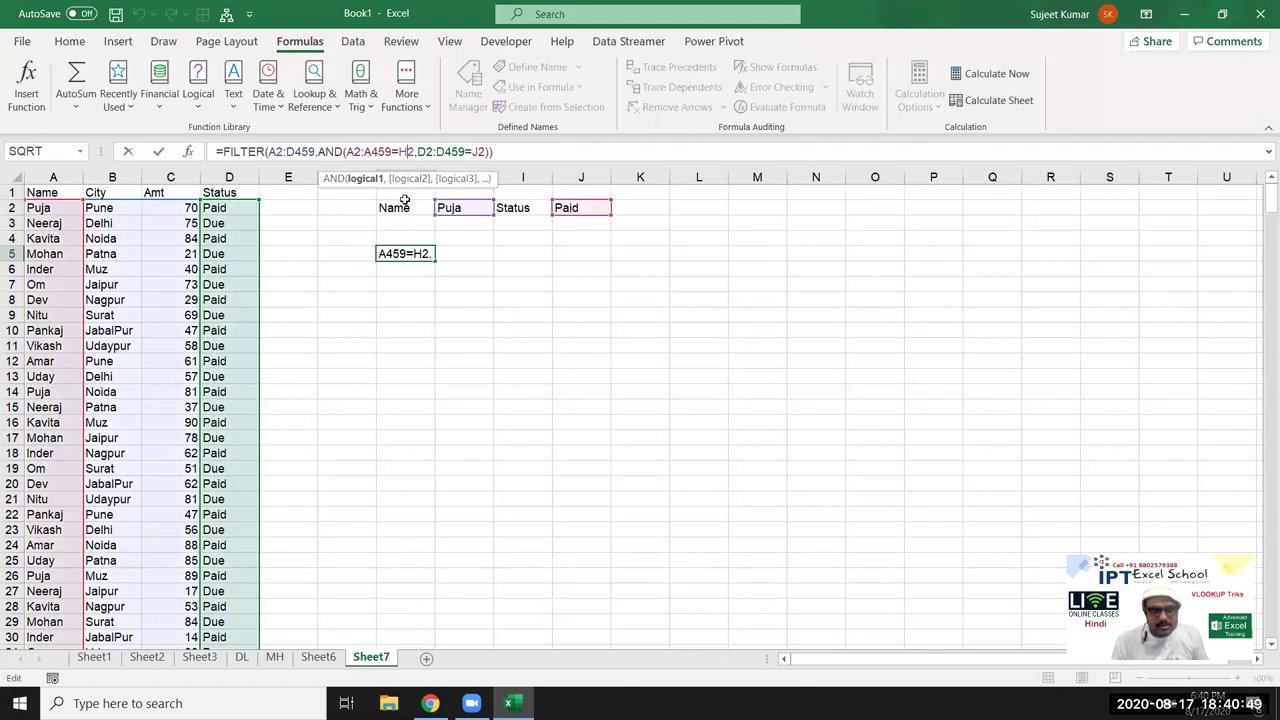
pyautogui.click(309, 152)
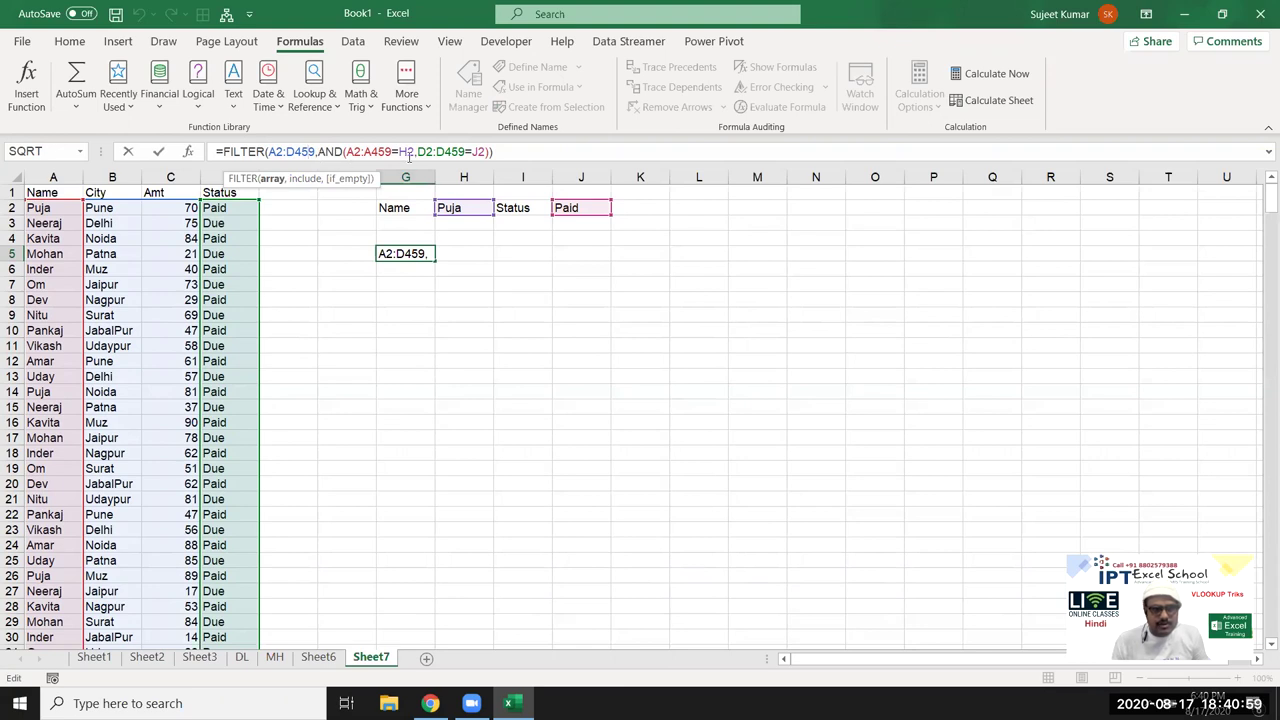
pyautogui.click(438, 151)
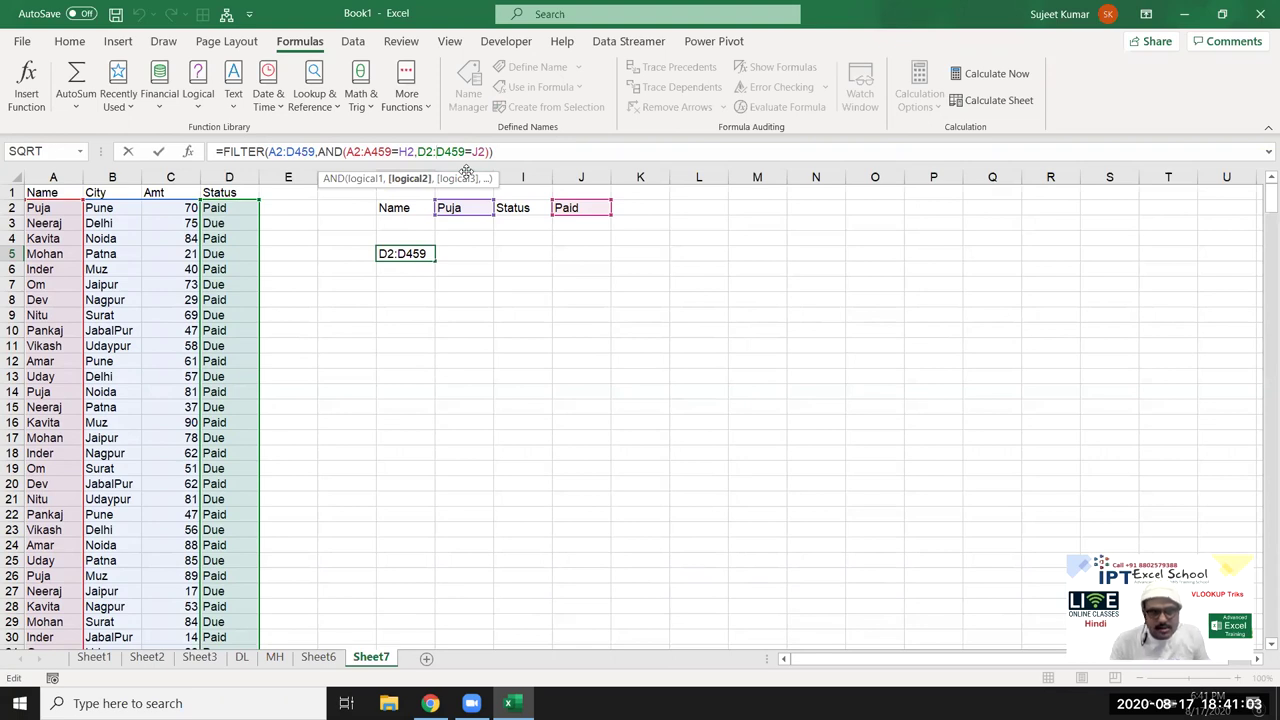
pyautogui.press('Right')
pyautogui.press('Right')
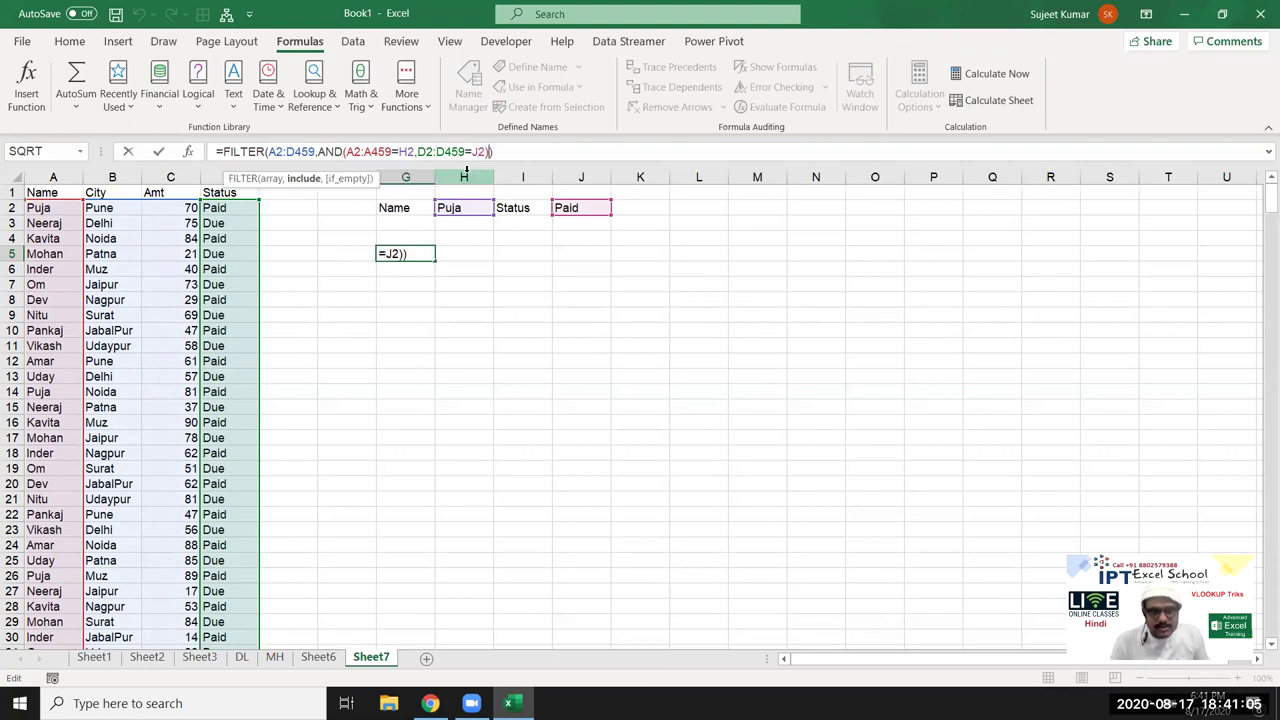
pyautogui.press('Delete')
pyautogui.press('BackSpace')
pyautogui.press('BackSpace')
pyautogui.press('BackSpace')
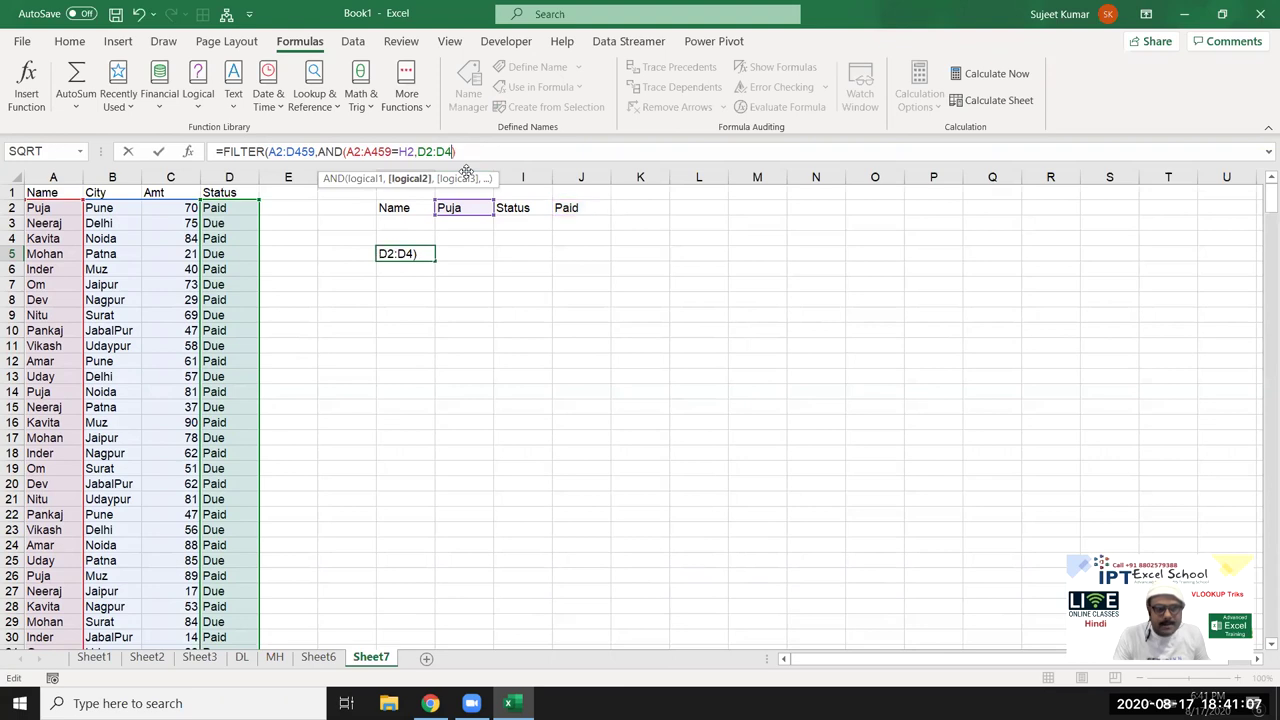
pyautogui.press('BackSpace')
pyautogui.press('BackSpace')
pyautogui.press('BackSpace')
pyautogui.press('BackSpace')
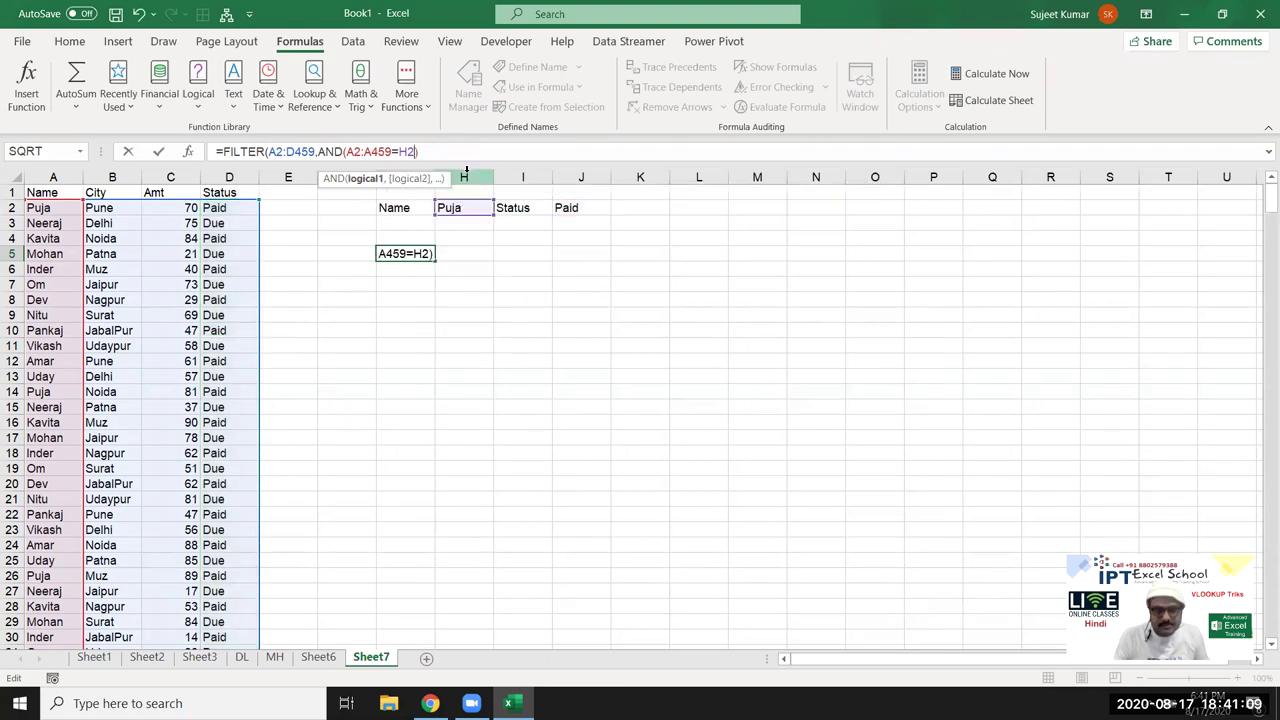
pyautogui.press('Left')
pyautogui.press('Left')
pyautogui.press('Left')
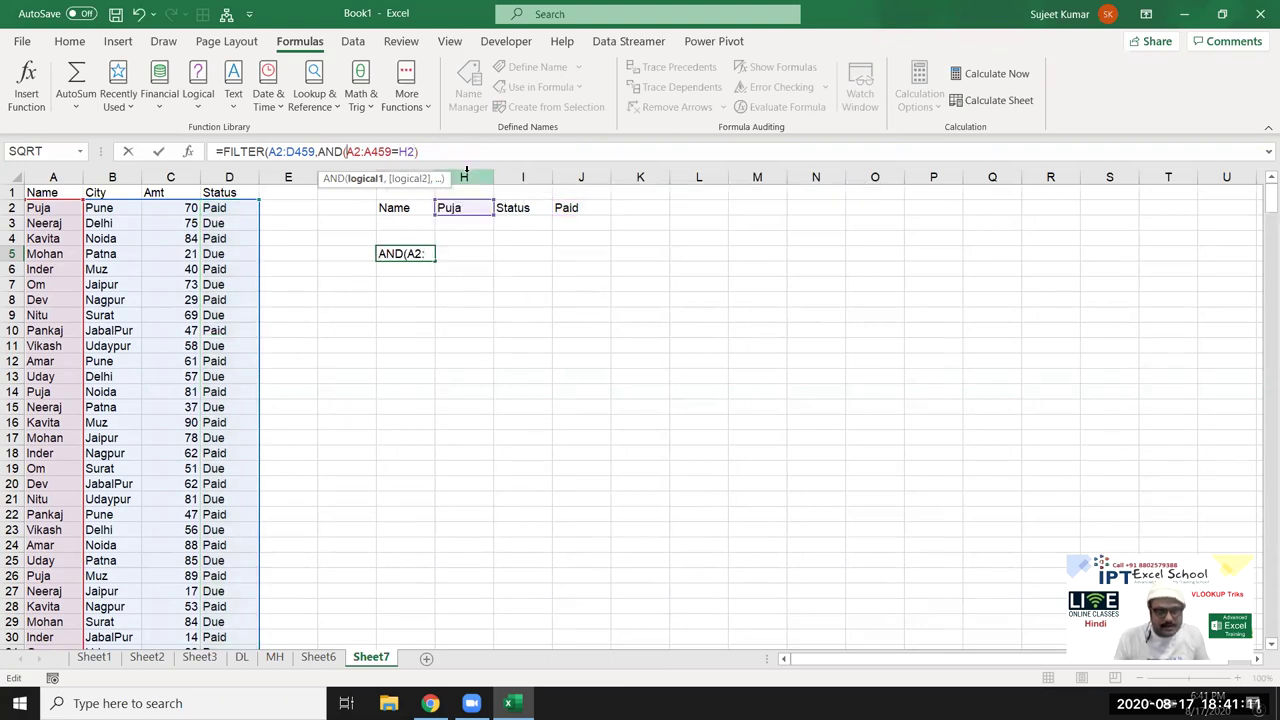
pyautogui.press('BackSpace')
pyautogui.press('BackSpace')
pyautogui.press('BackSpace')
pyautogui.press('BackSpace')
pyautogui.hotkey('ctrl', 'Return')
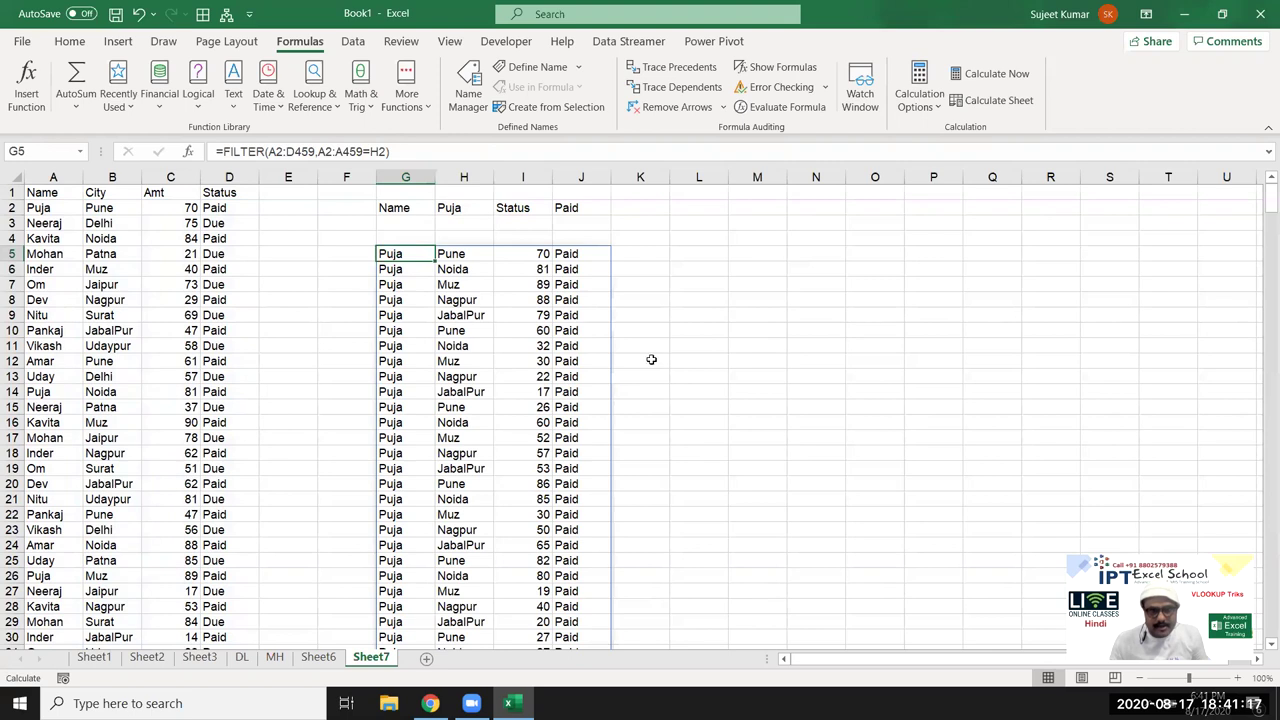
# Re-commit G5's FILTER formula unchanged and select its spilled results block.
pyautogui.scroll(-4, 651, 362)
pyautogui.scroll(4, 646, 387)
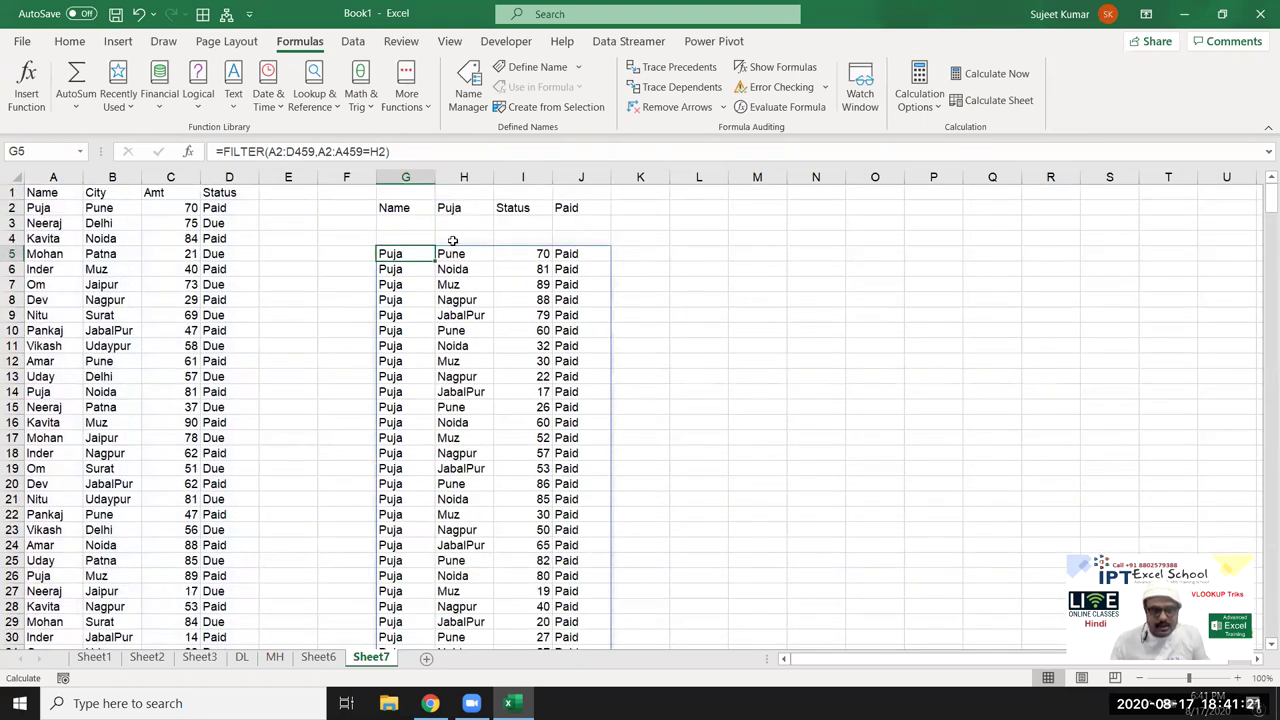
pyautogui.click(398, 152)
pyautogui.press('Left')
pyautogui.write(',')
pyautogui.press('BackSpace')
pyautogui.press('Left')
pyautogui.press('Left')
pyautogui.press('Left')
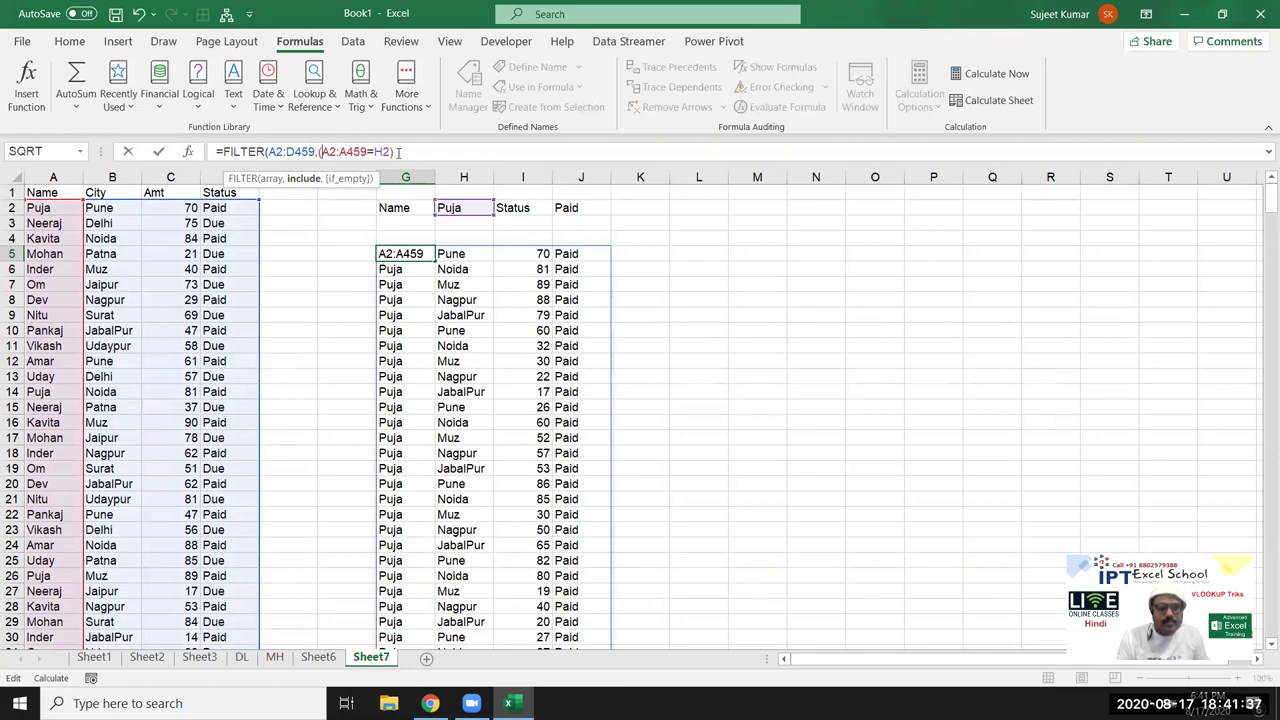
pyautogui.hotkey('ctrl', 'Return')
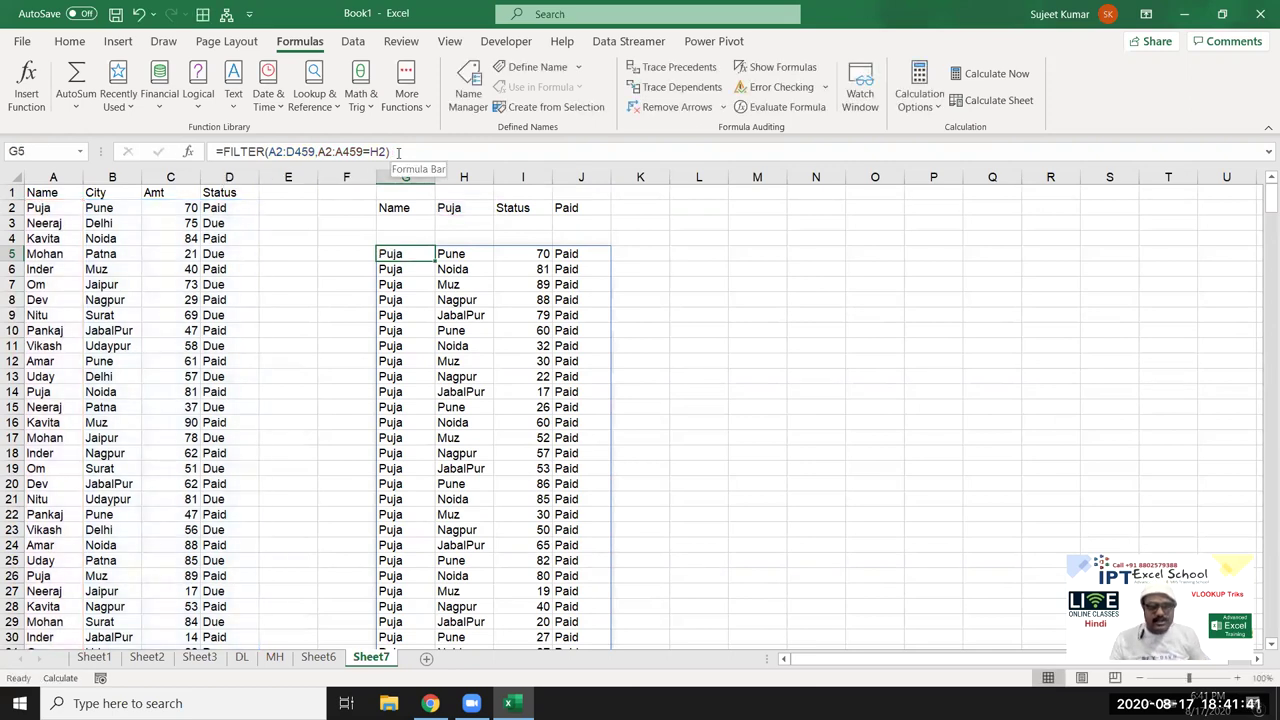
pyautogui.hotkey('ctrl', 'shift', 'Right')
pyautogui.hotkey('ctrl', 'shift', 'Down')
# Delete the FILTER results and insert an empty column A before the data.
pyautogui.press('Delete')
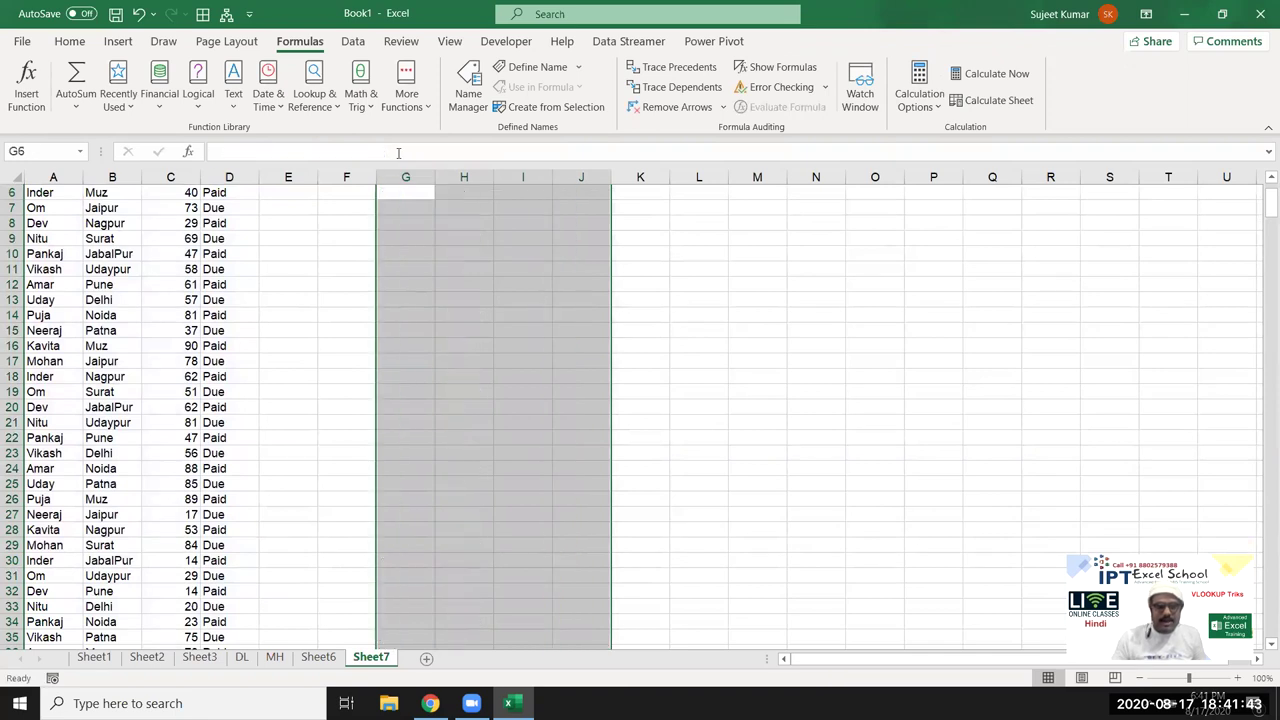
pyautogui.hotkey('ctrl', 'Home')
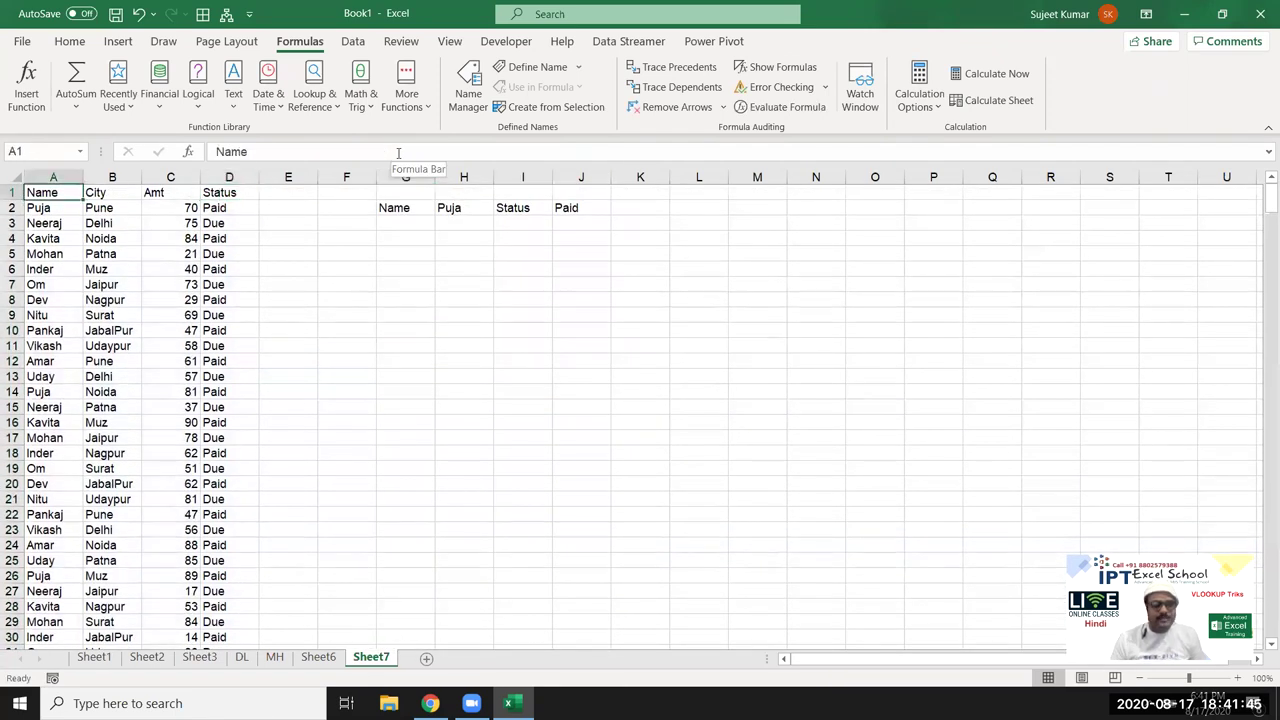
pyautogui.hotkey('ctrl', 'space')
pyautogui.hotkey('ctrl', 'shift', '+')
pyautogui.hotkey('ctrl', 'Home')
# Enter the =B2&"-"&E2 Name-Status key in A2 and fill it down the column.
pyautogui.press('Down')
pyautogui.write('=')
pyautogui.press('Right')
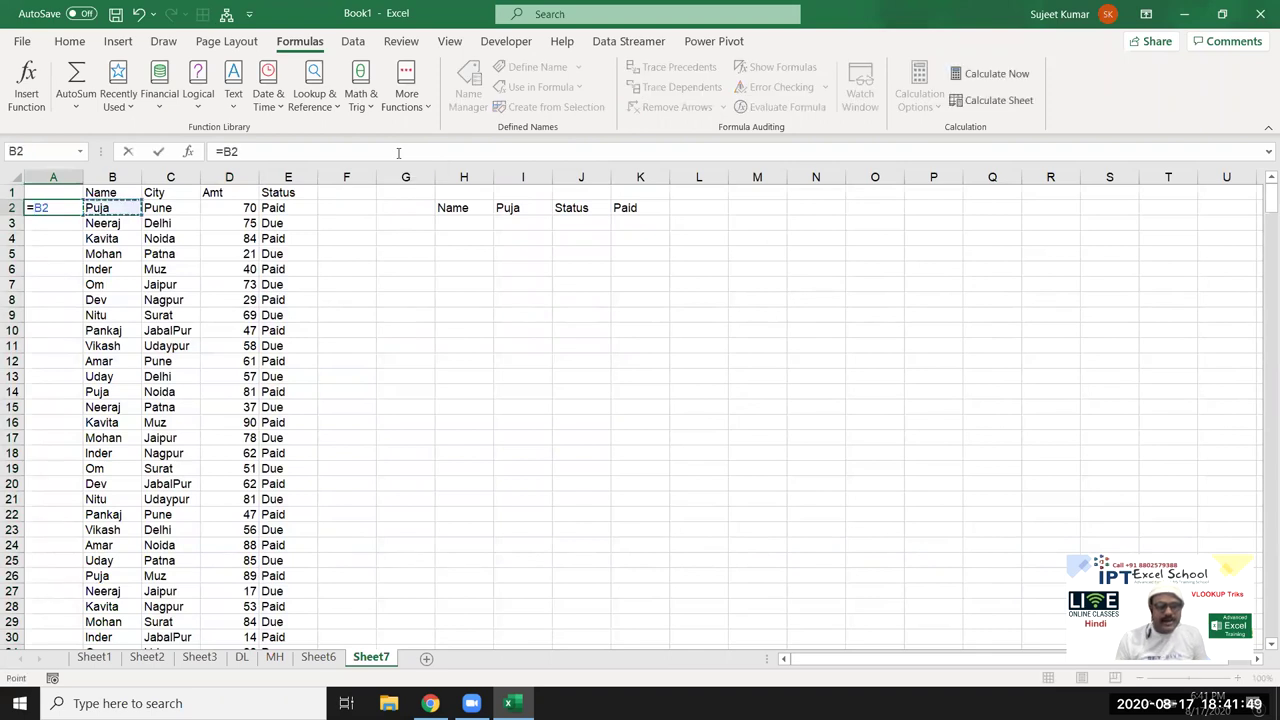
pyautogui.write('&"-')
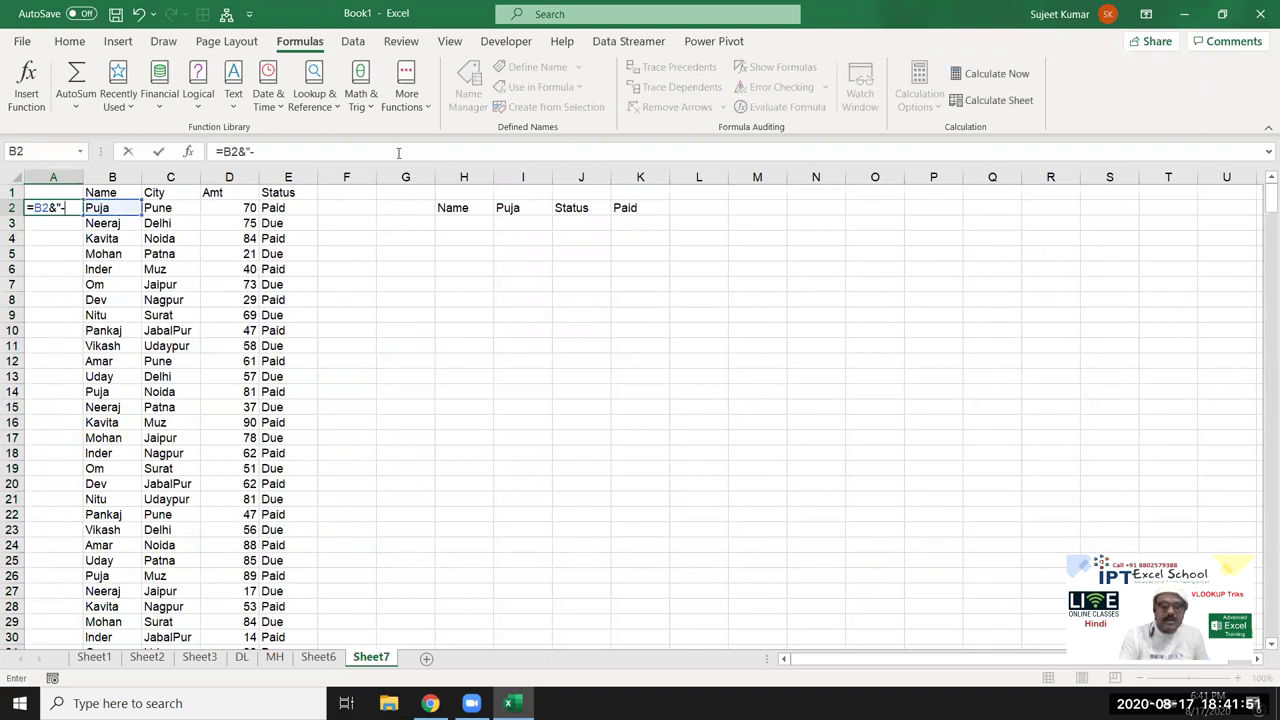
pyautogui.write('"&')
pyautogui.press('Right')
pyautogui.press('Right')
pyautogui.press('Right')
pyautogui.press('Right')
pyautogui.hotkey('ctrl', 'Return')
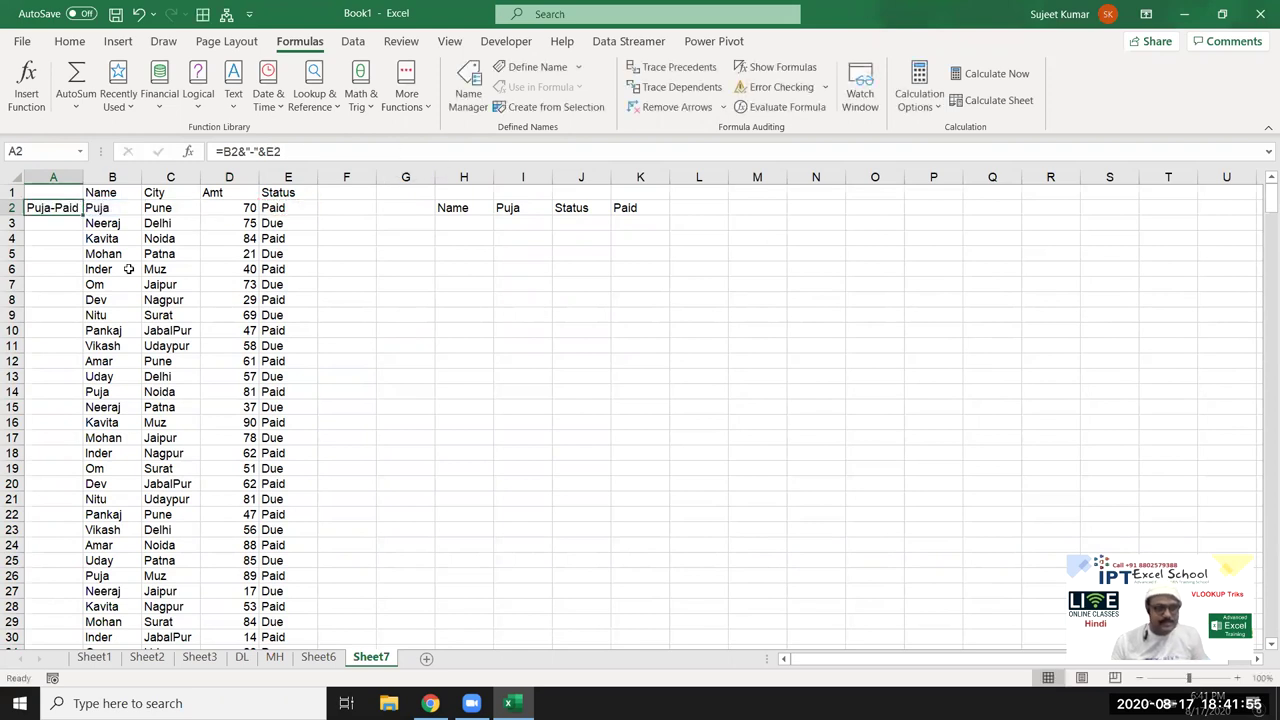
pyautogui.doubleClick(82, 213)
# Insert another empty column A in front of the Name-Status keys.
pyautogui.click(66, 176)
pyautogui.hotkey('ctrl', 'shift', '+')
pyautogui.press('Down')
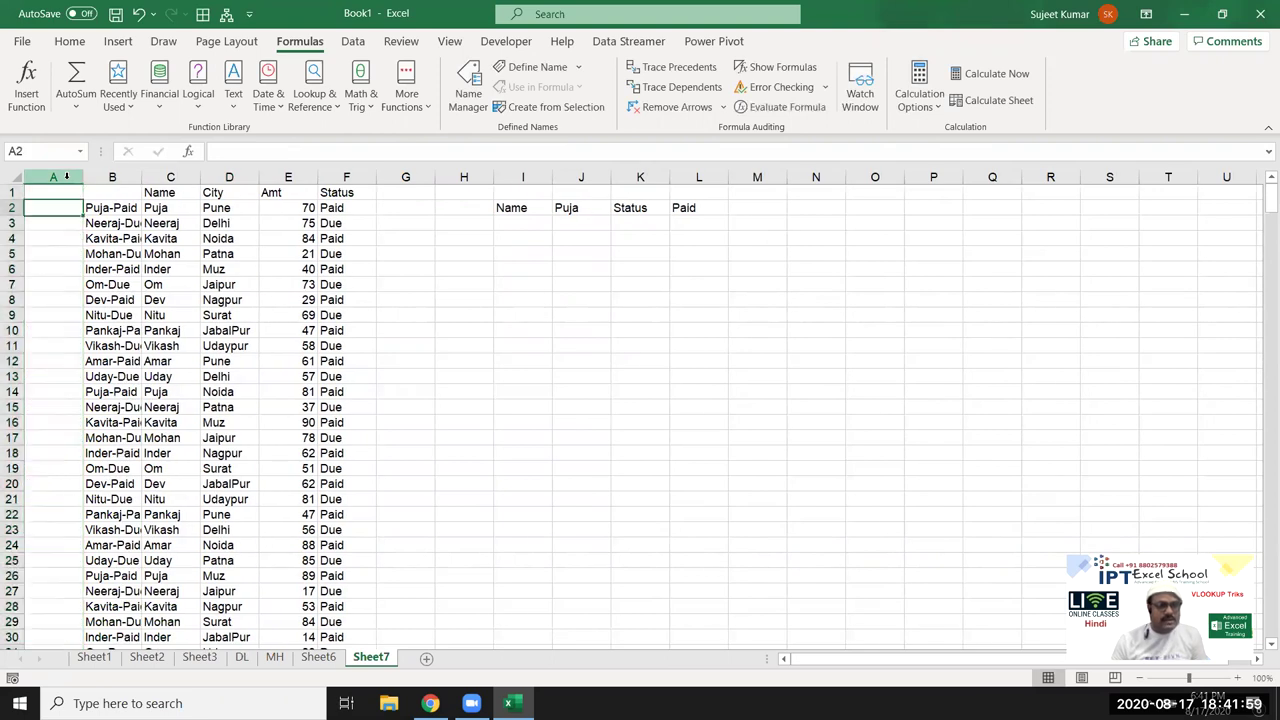
# Enter =COUNTIF($B$2:B2,B2) in A2 with the range start anchored.
pyautogui.write('=')
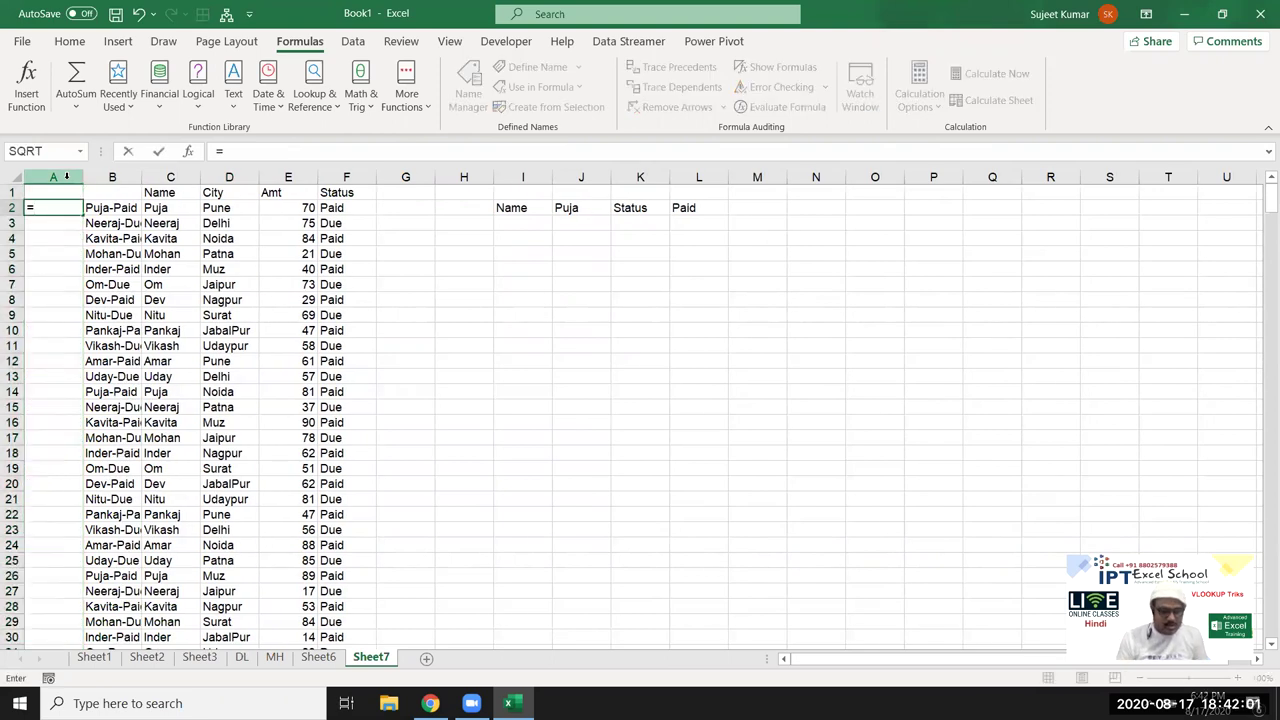
pyautogui.write('cou')
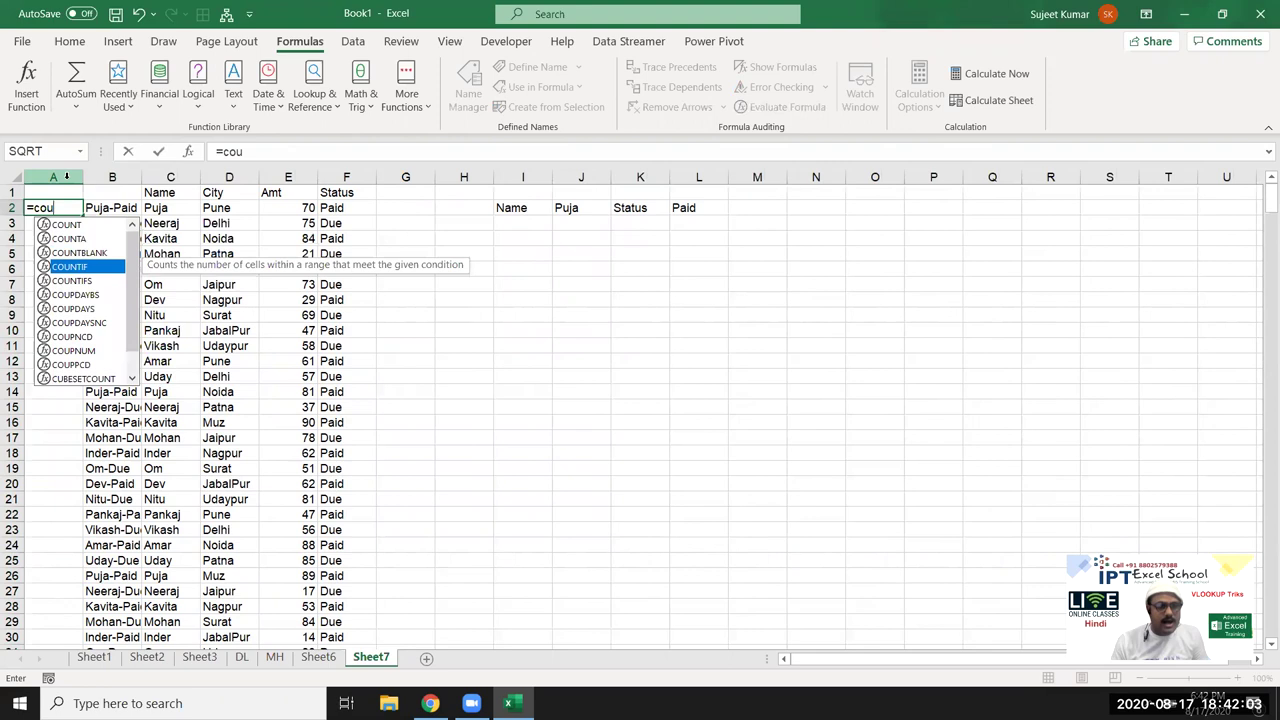
pyautogui.press('Tab')
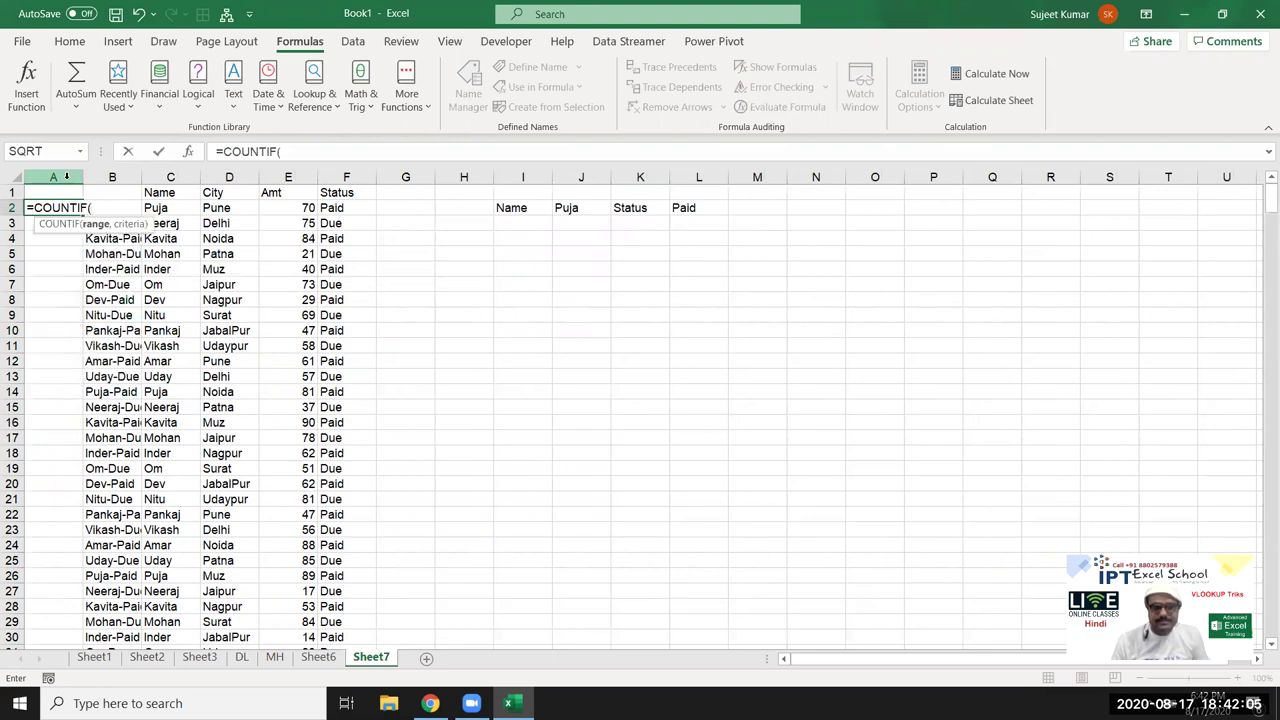
pyautogui.press('Right')
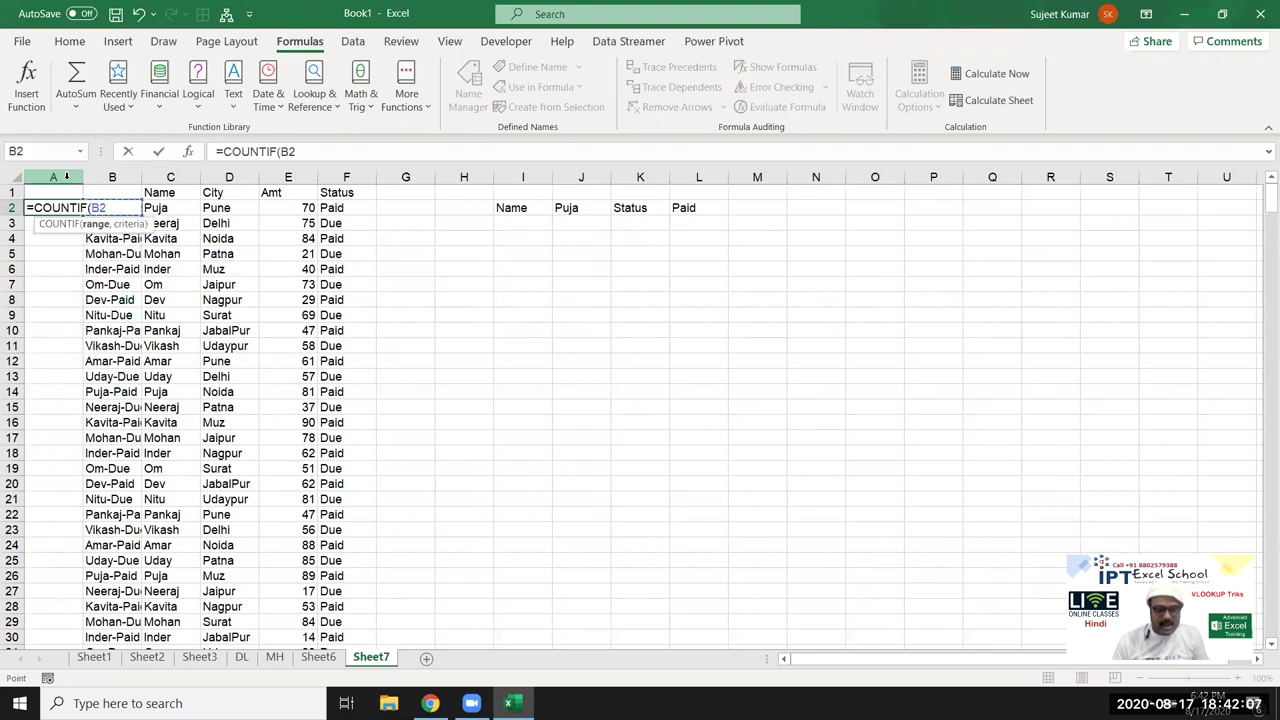
pyautogui.write(':B2')
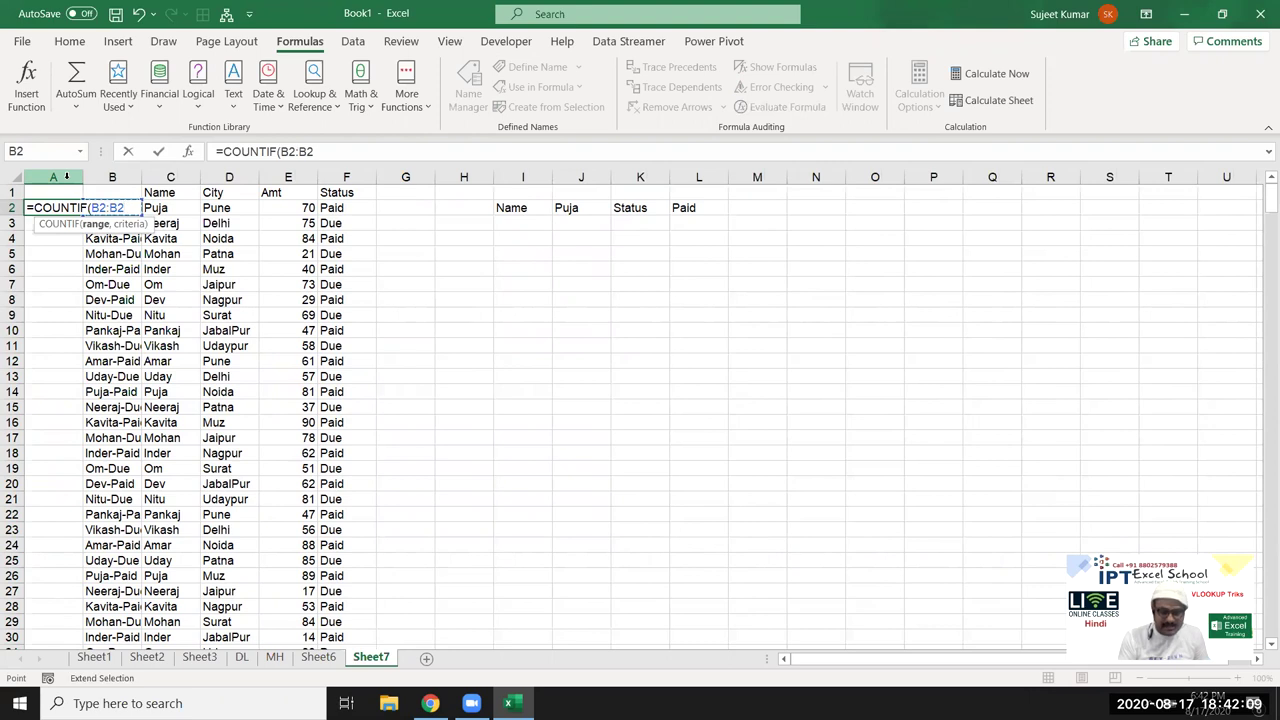
pyautogui.write(',')
pyautogui.press('Right')
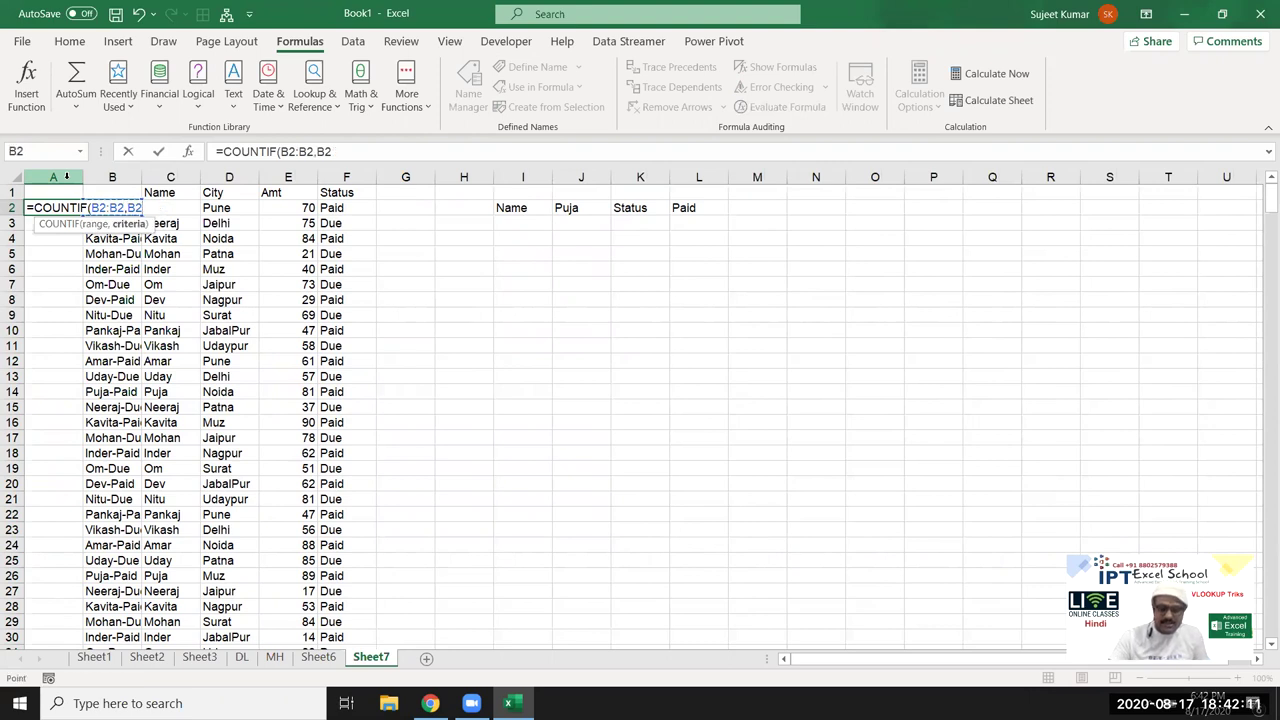
pyautogui.press('Return')
pyautogui.press('Up')
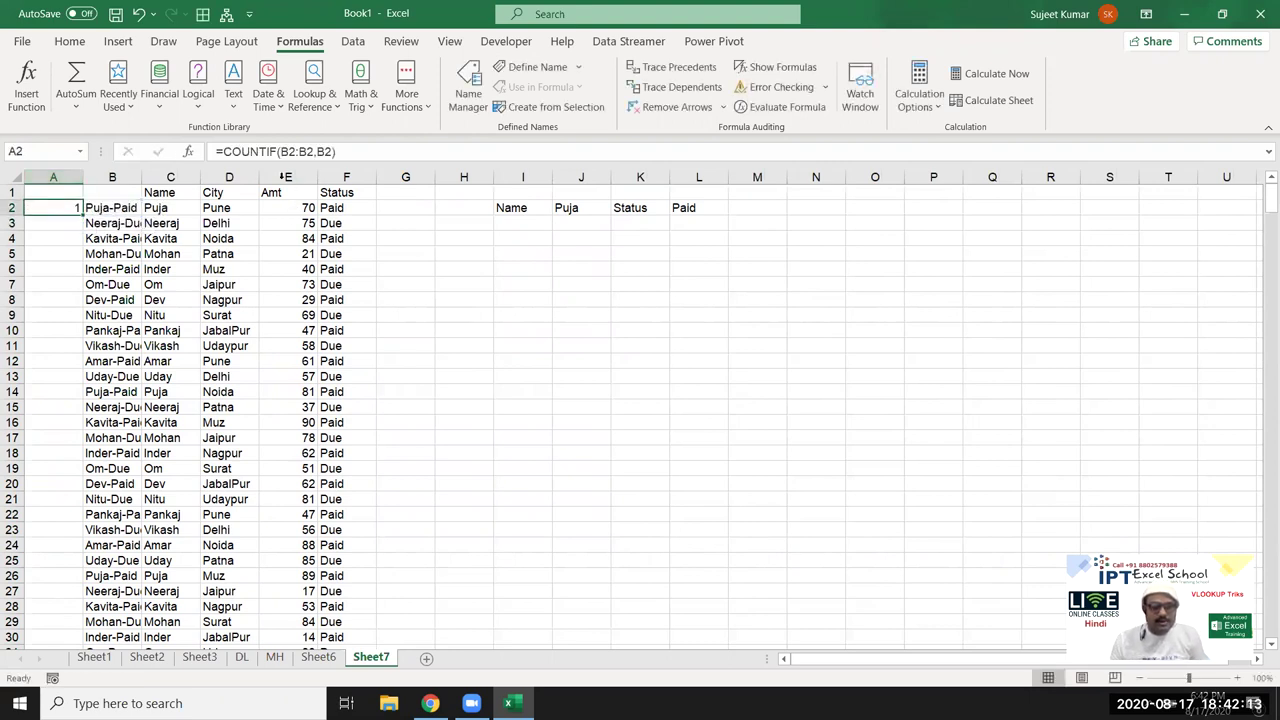
pyautogui.click(283, 152)
pyautogui.press('F4')
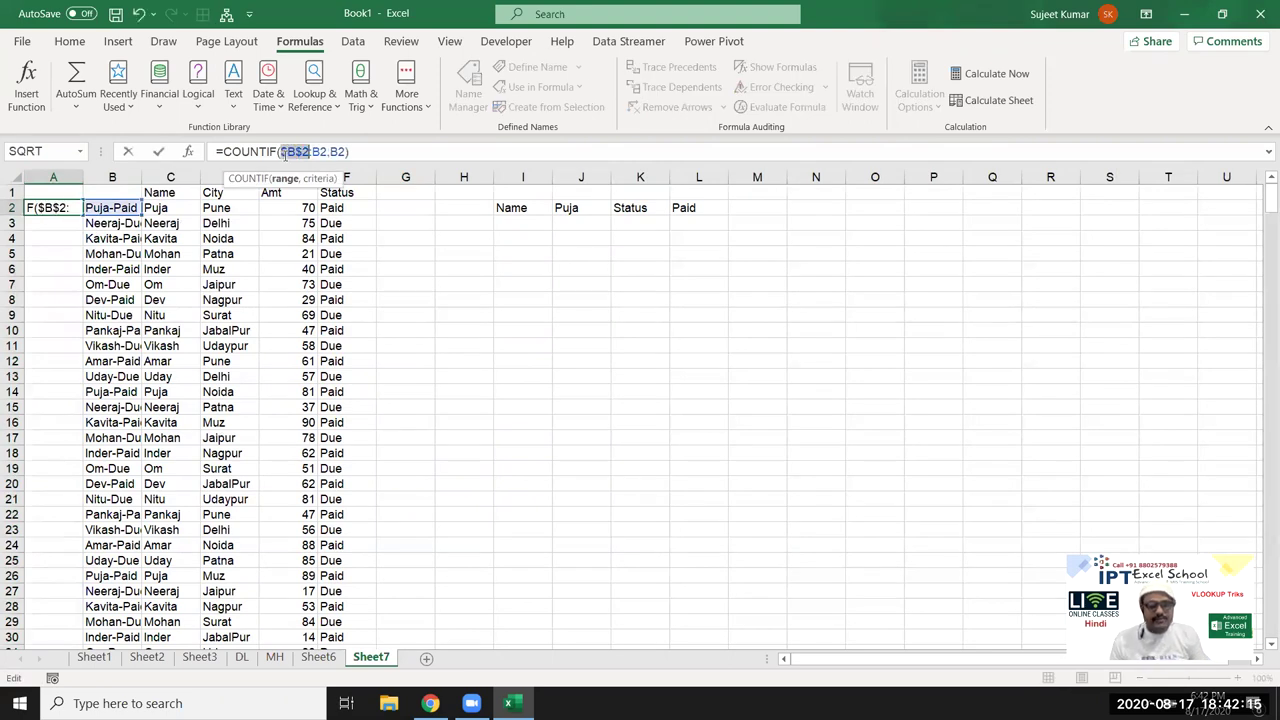
pyautogui.press('Return')
pyautogui.press('Up')
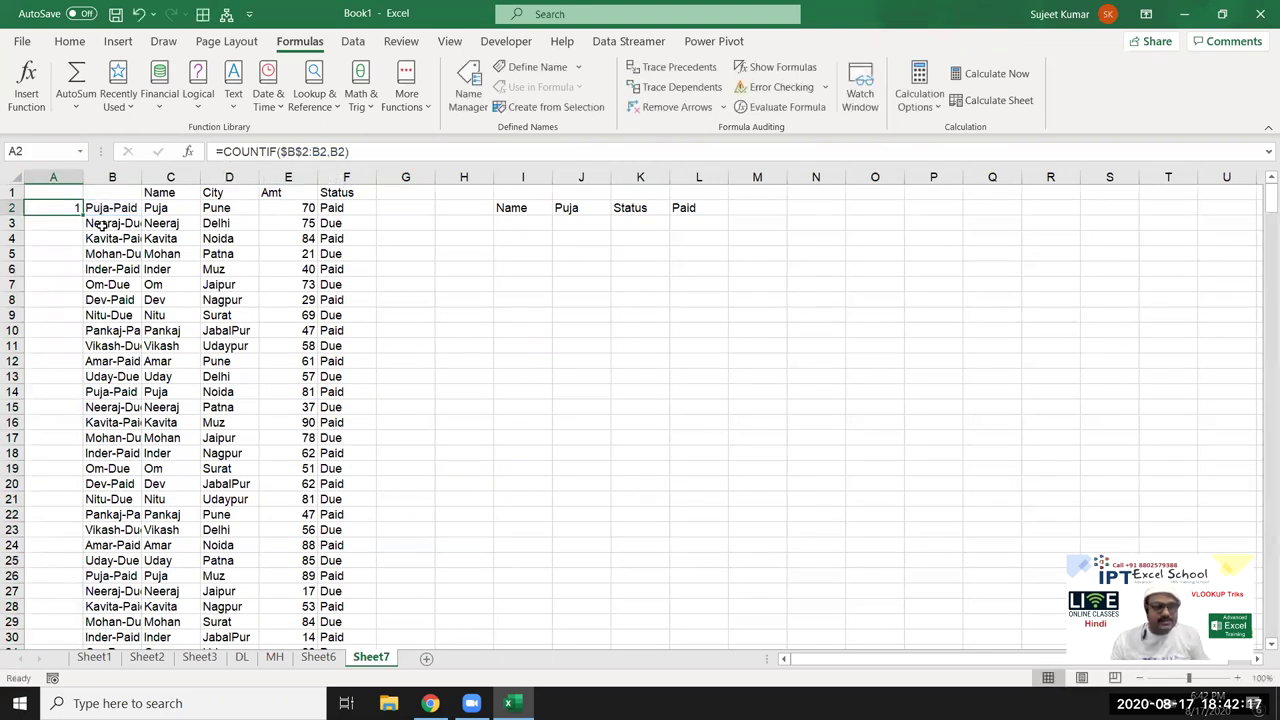
# Copy the count down to row 28, append &"-"&B2 in A2, and autofit column A.
pyautogui.moveTo(87, 218); pyautogui.dragTo(80, 606)
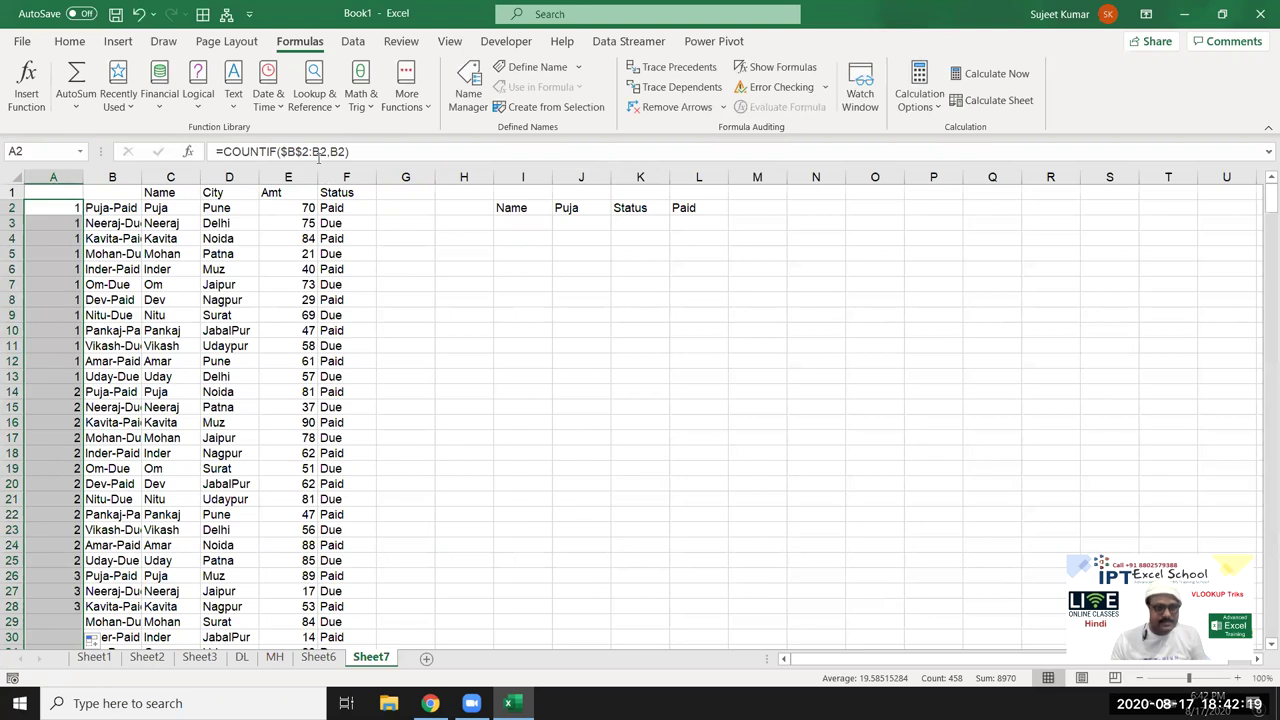
pyautogui.click(385, 152)
pyautogui.write('&"-"&')
pyautogui.click(128, 207)
pyautogui.press('Return')
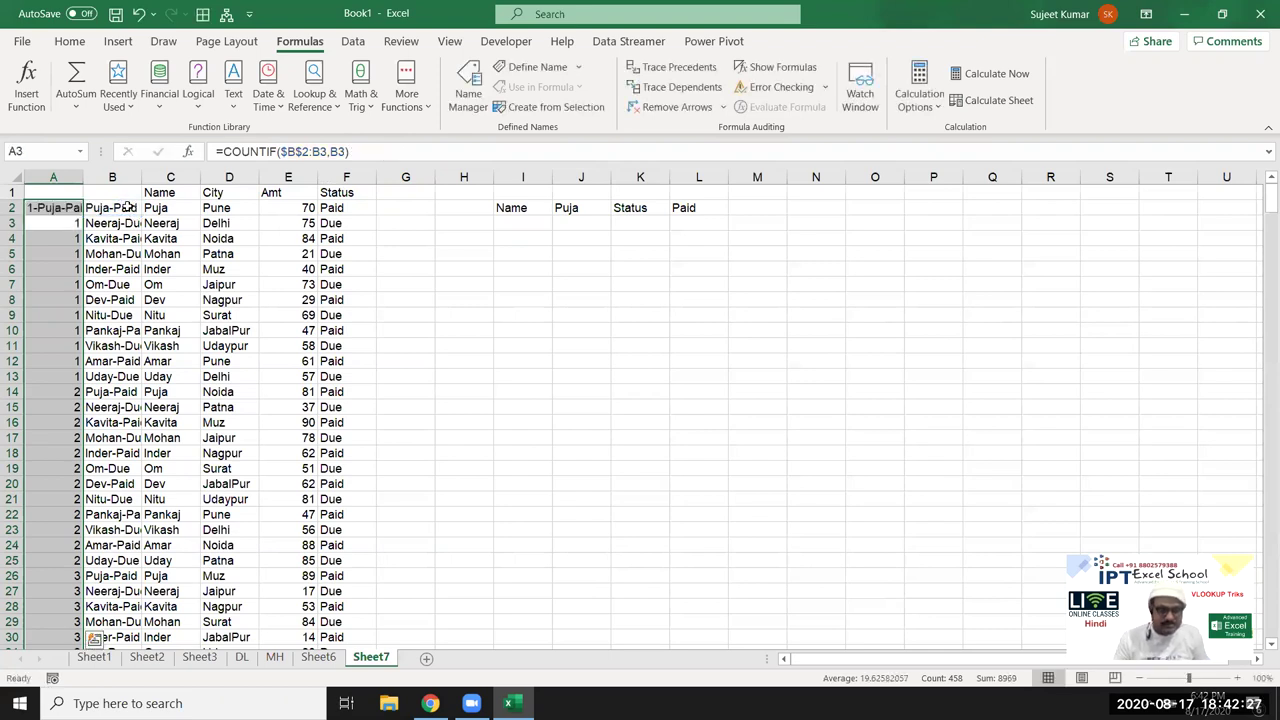
pyautogui.doubleClick(84, 177)
pyautogui.click(90, 210)
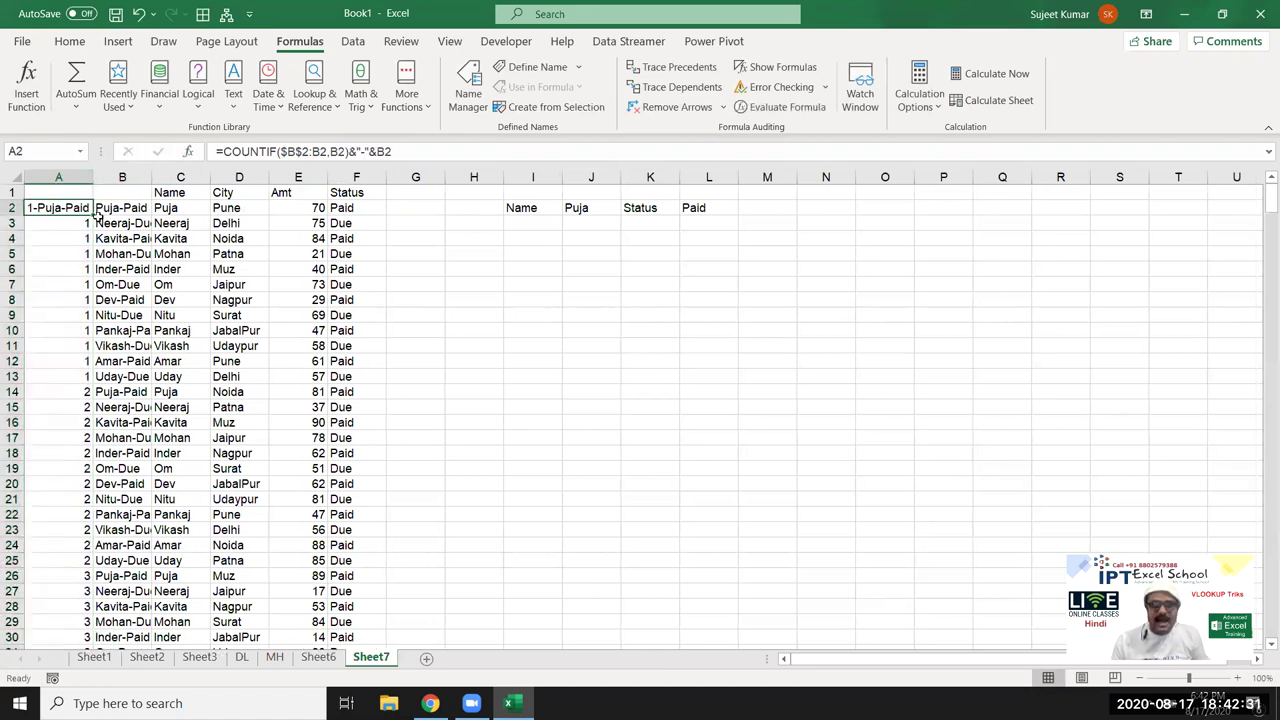
# Fill the count-name-status key down column A and set statuses F2:F6 to Paid.
pyautogui.doubleClick(94, 214)
pyautogui.moveTo(345, 208); pyautogui.dragTo(354, 272)
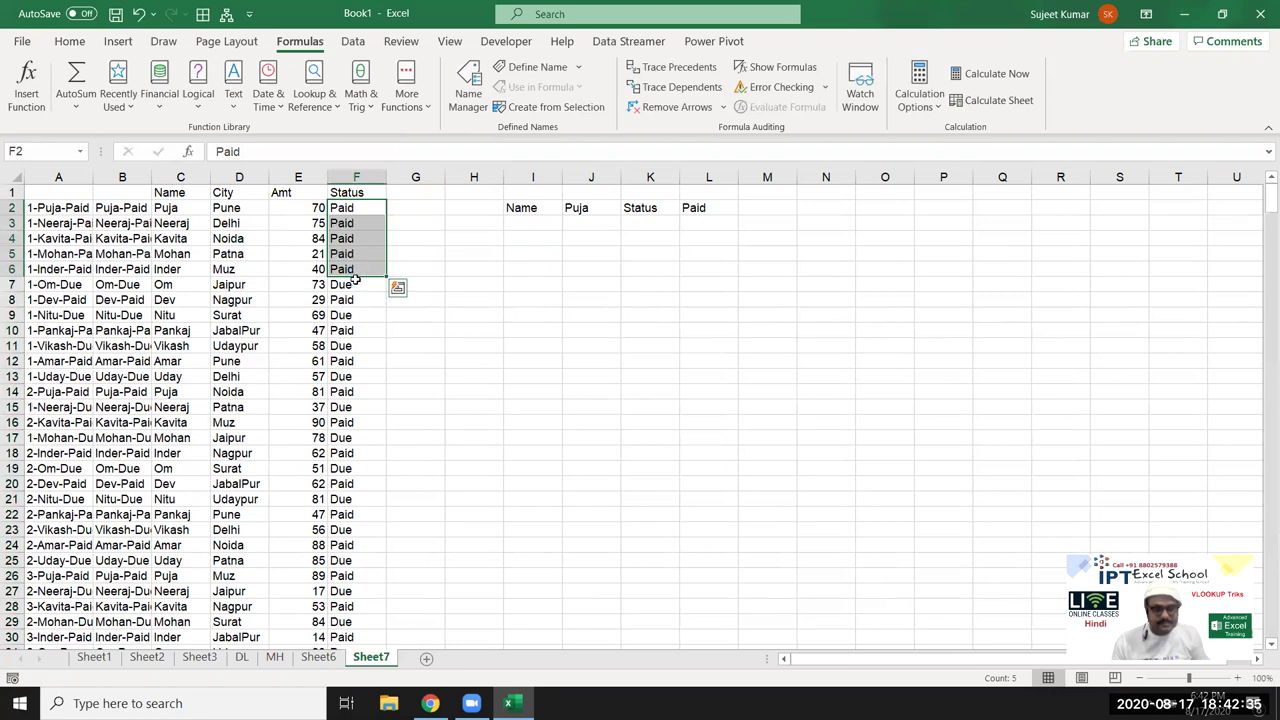
pyautogui.click(358, 270)
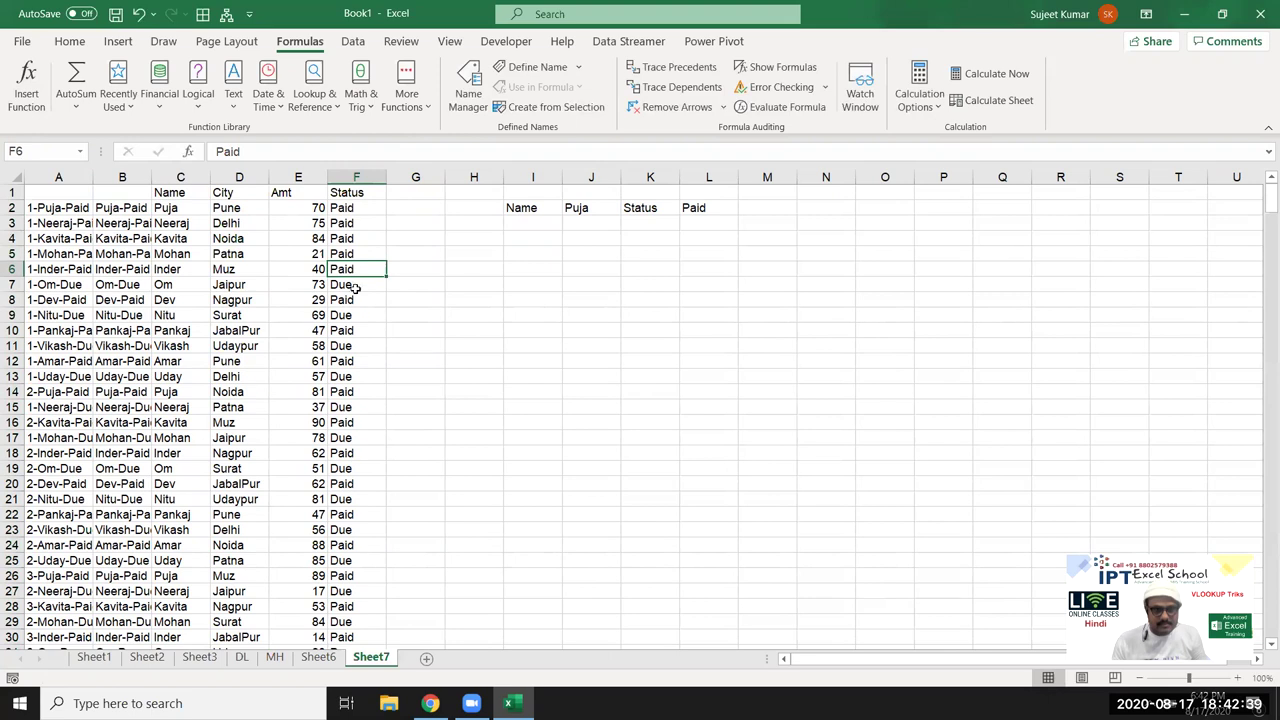
pyautogui.moveTo(386, 277); pyautogui.dragTo(385, 320)
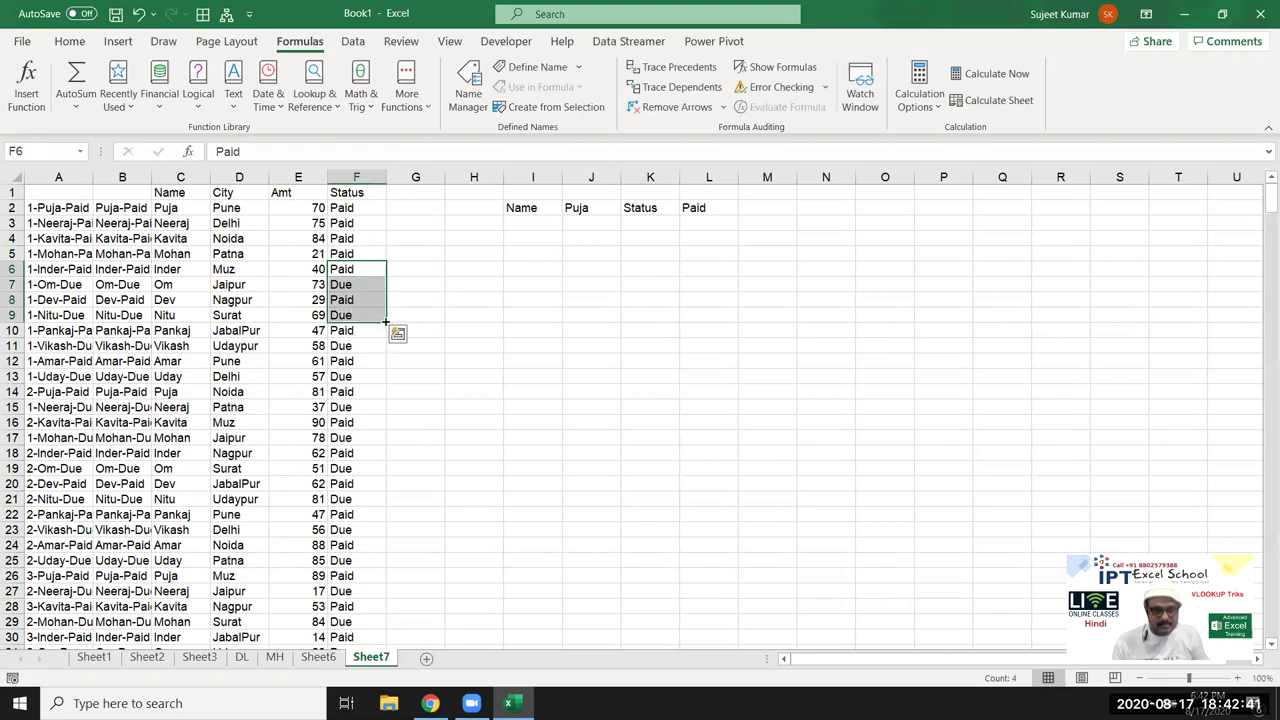
# Repeat the rows 4–9 status pattern down column F and autofit column A.
pyautogui.moveTo(358, 238); pyautogui.dragTo(363, 331)
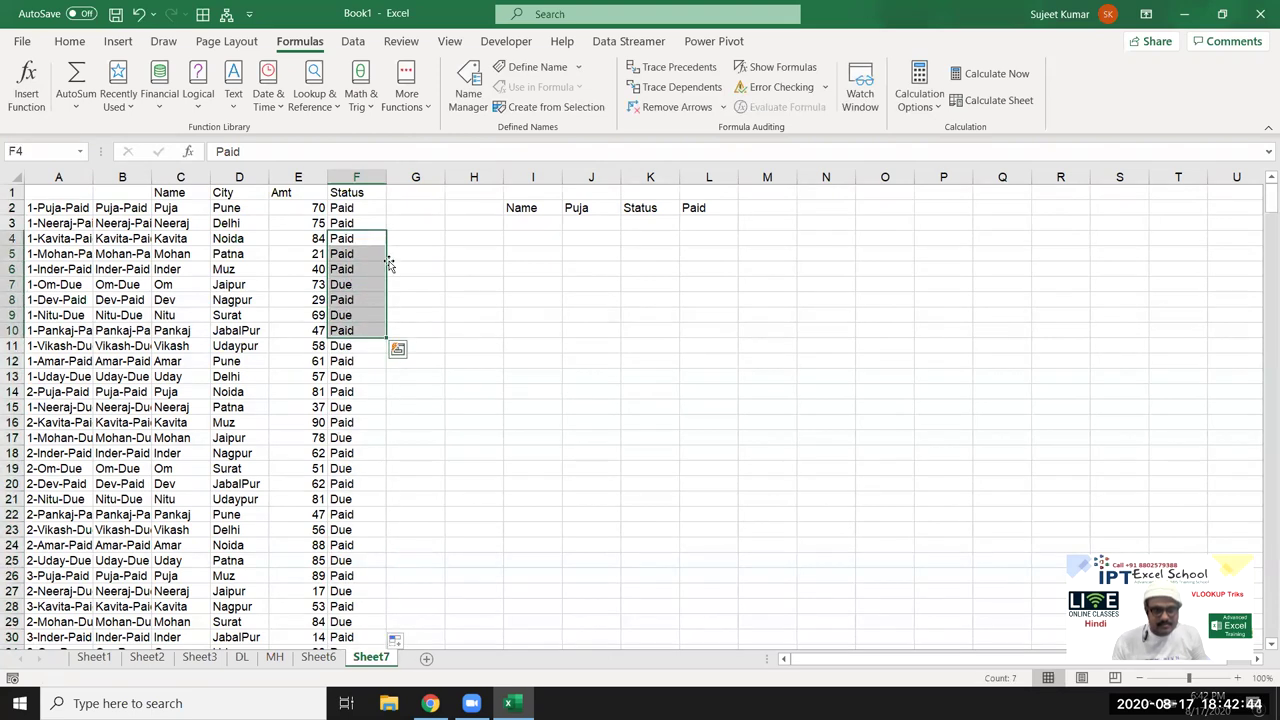
pyautogui.doubleClick(386, 334)
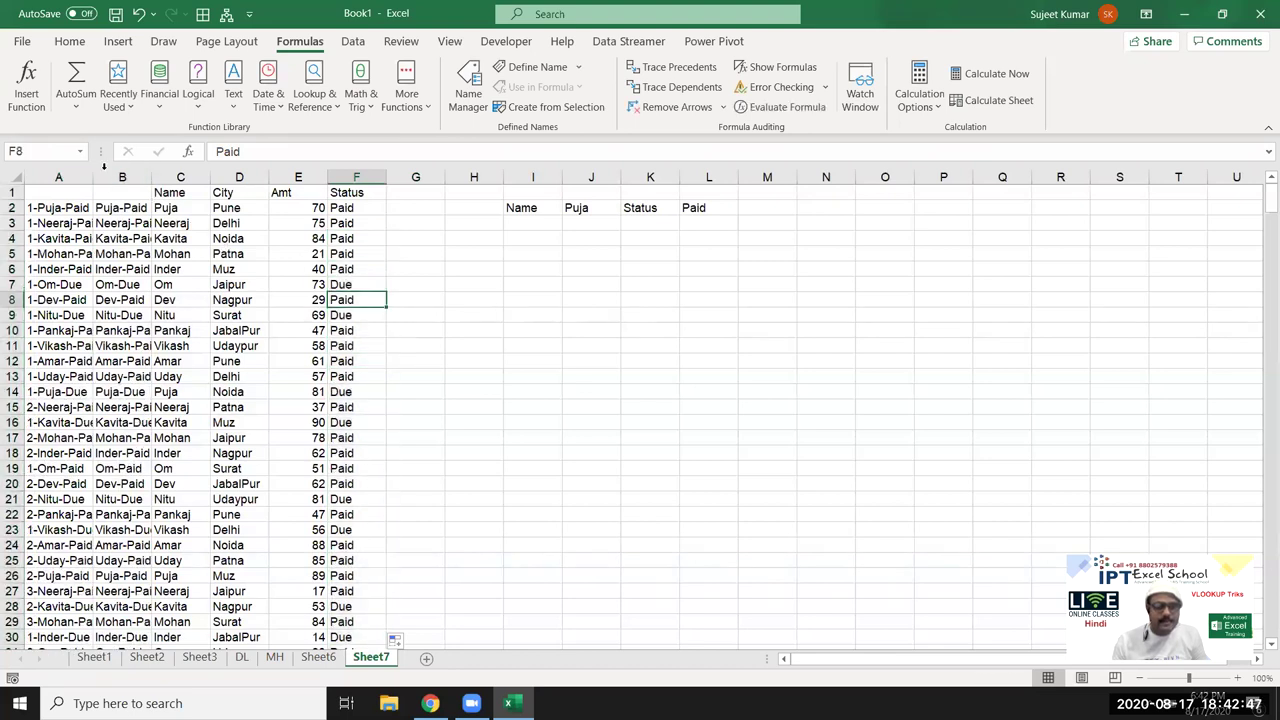
pyautogui.doubleClick(92, 177)
pyautogui.click(517, 257)
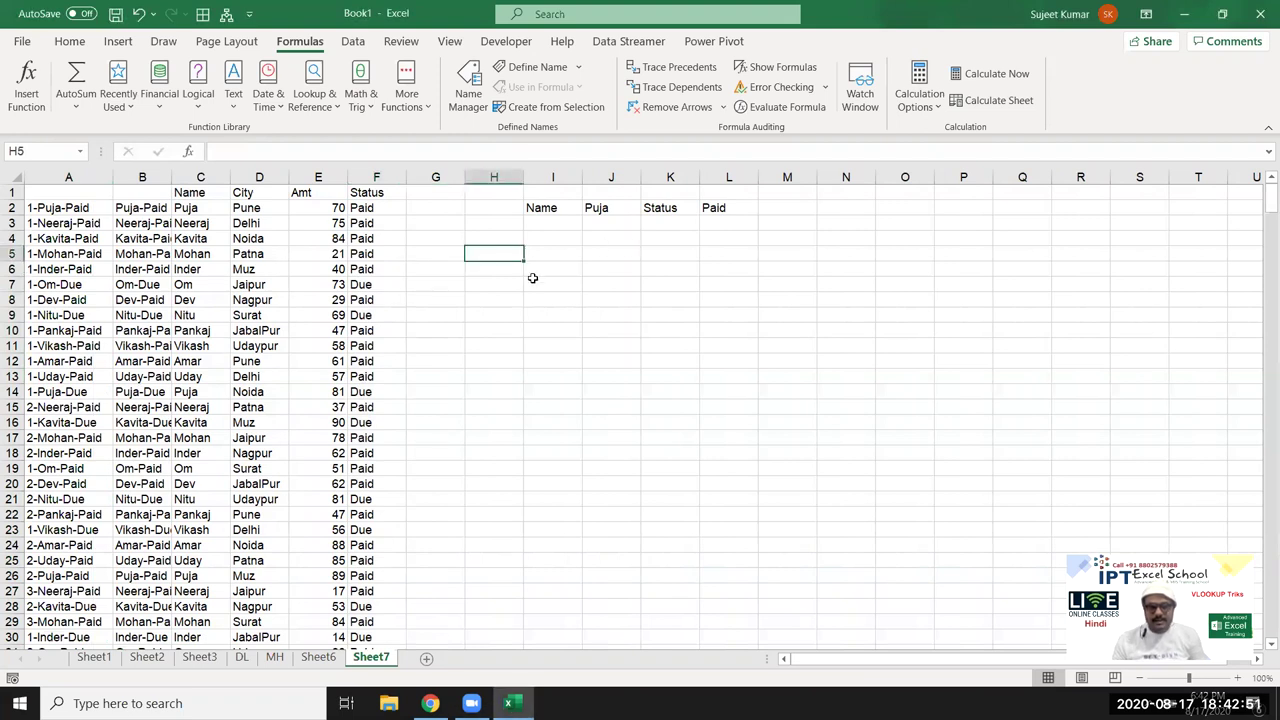
# Enter the Sr and Name headings in H6 and I6, fixing the Name typo.
pyautogui.press('Down')
pyautogui.write('Sr')
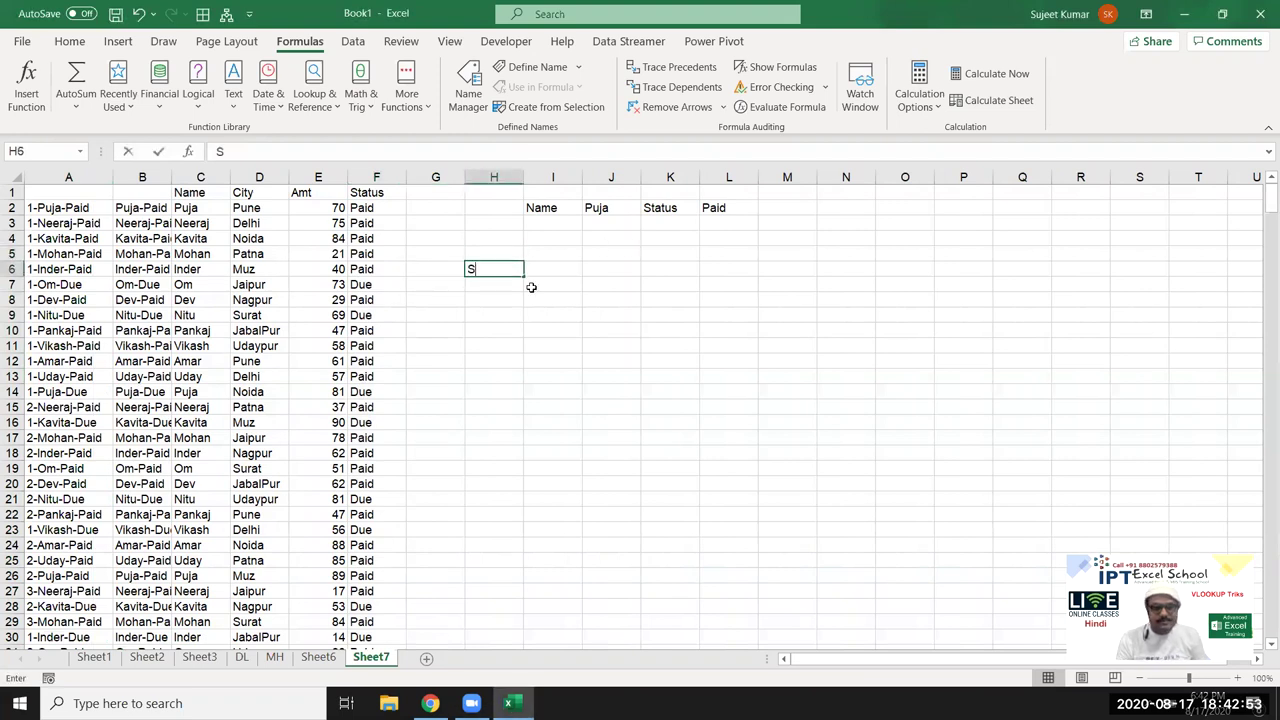
pyautogui.press('Tab')
pyautogui.write('Na')
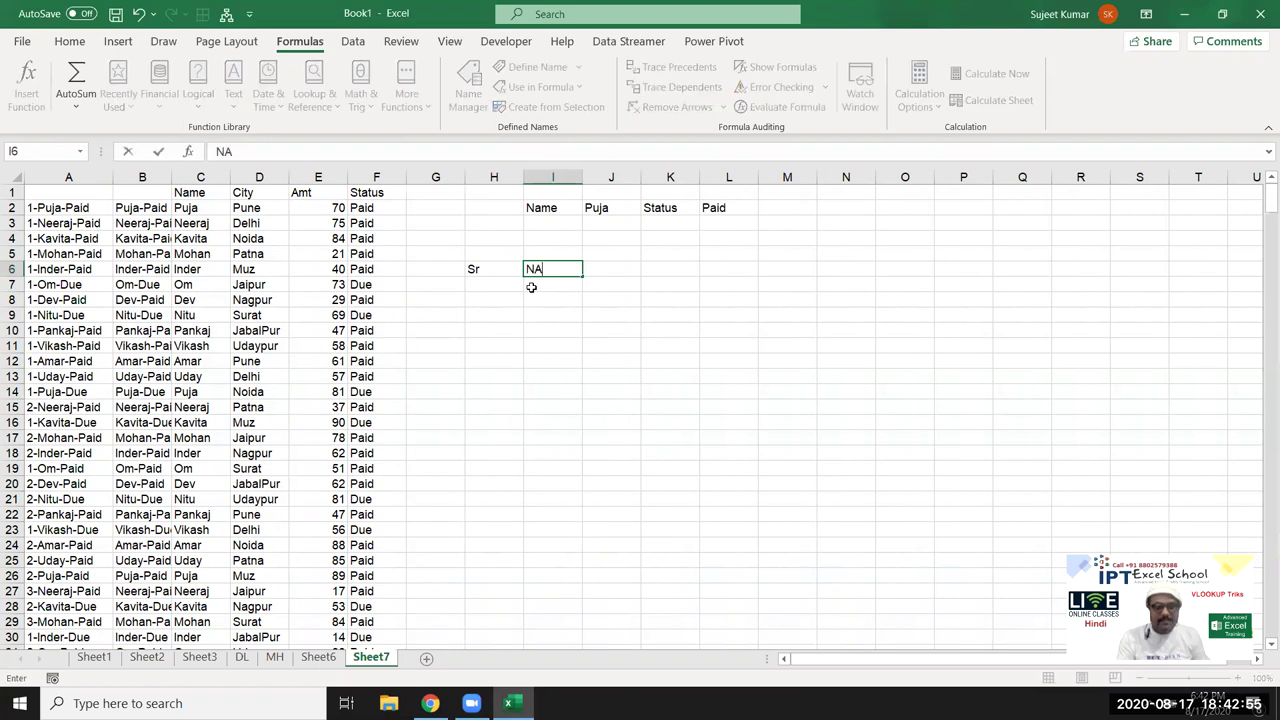
pyautogui.write('e')
pyautogui.press('Left')
pyautogui.press('Right')
pyautogui.press('BackSpace')
pyautogui.write('Name')
pyautogui.press('Tab')
# Add the City and Amt headings in J6 and K6.
pyautogui.write('Ci')
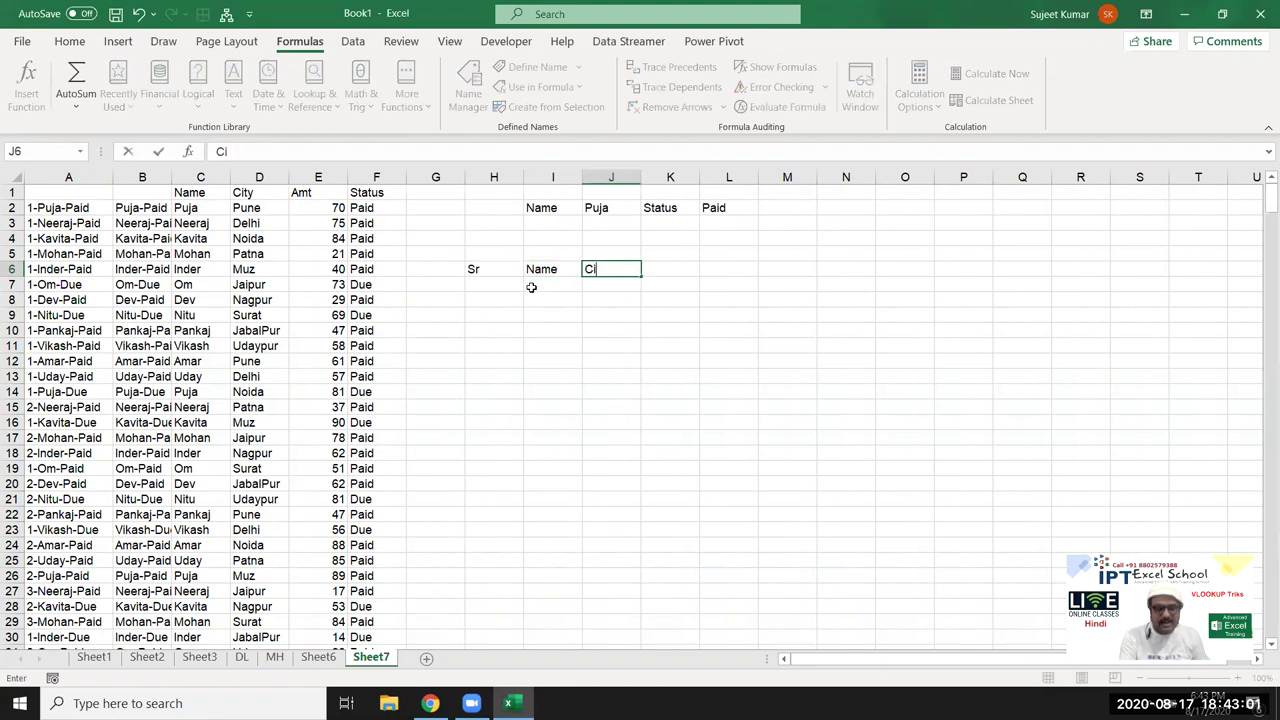
pyautogui.write('ty')
pyautogui.press('Tab')
pyautogui.write('Amt')
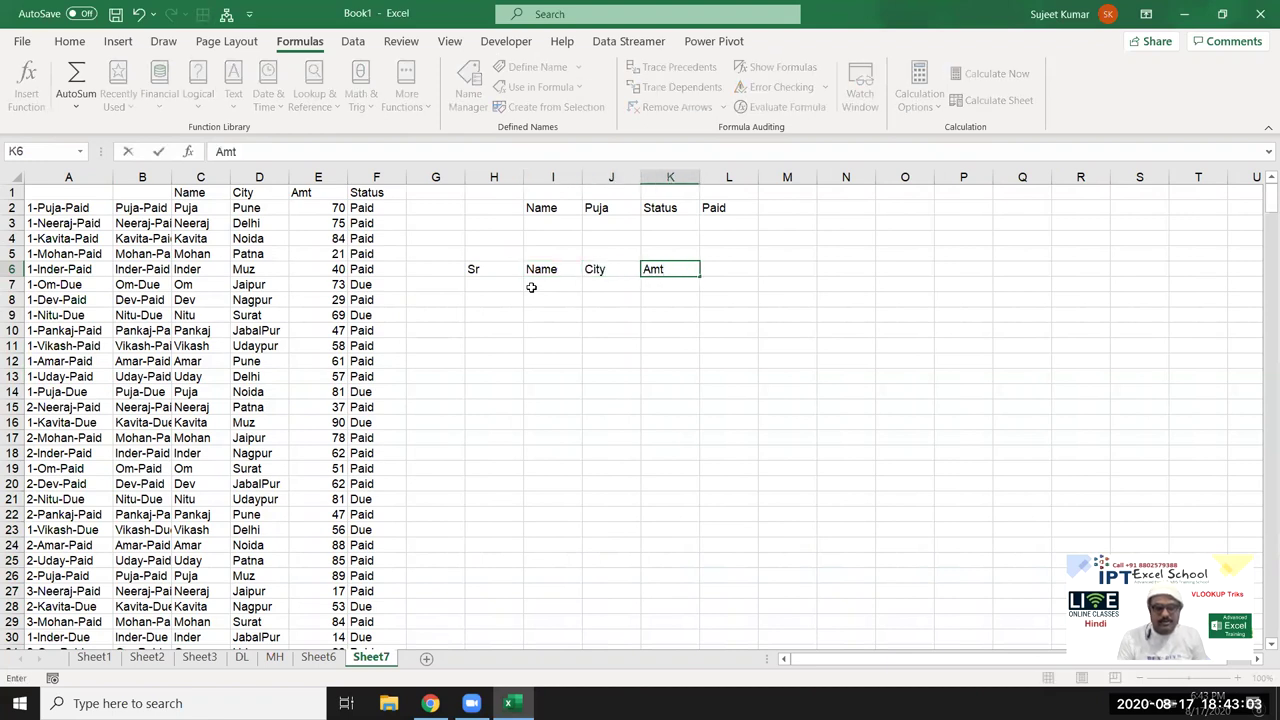
pyautogui.press('Return')
pyautogui.press('Up')
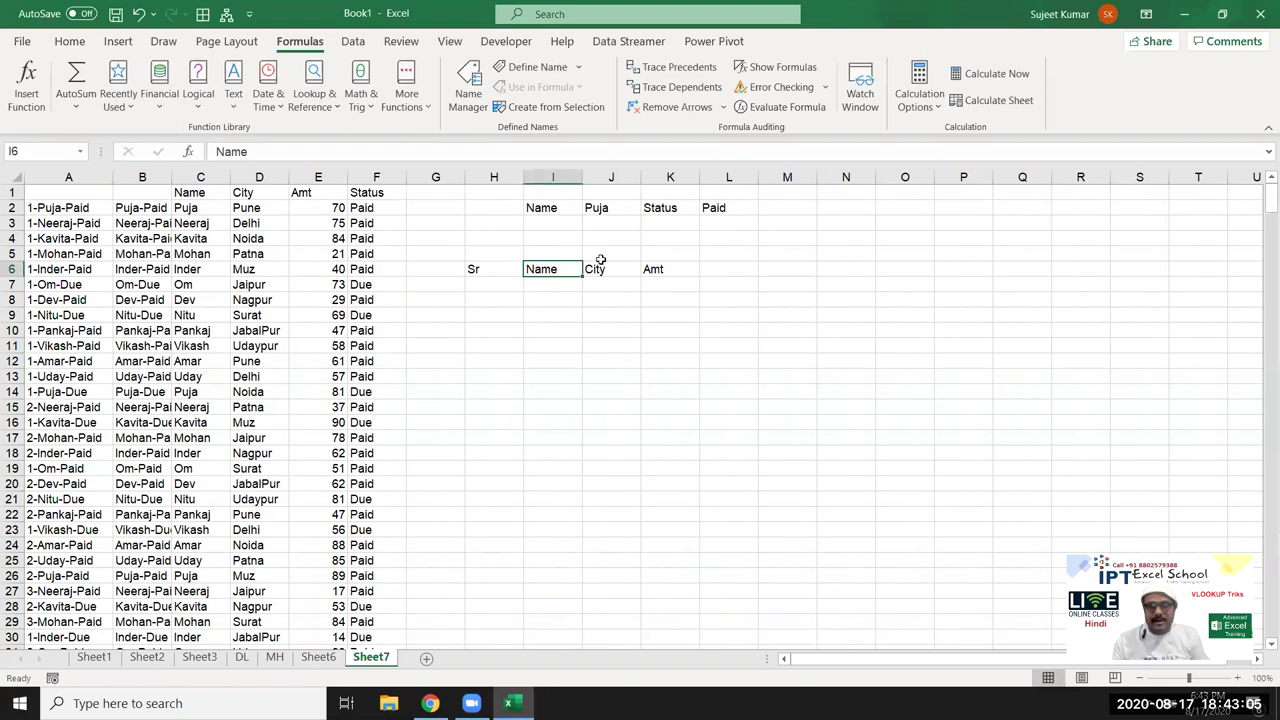
pyautogui.click(707, 207)
pyautogui.click(509, 284)
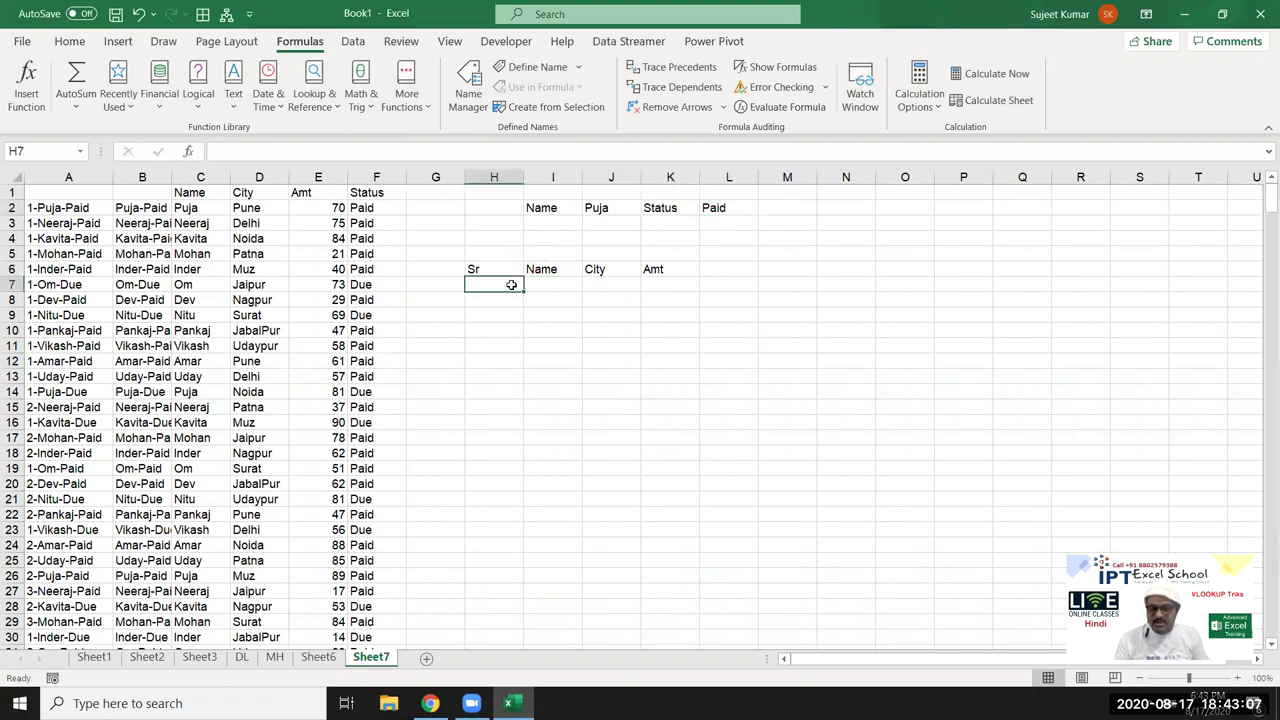
pyautogui.press('Right')
# Enter a VLOOKUP in I7 keyed on H7, the J2 name and L2 status, returning column 3.
pyautogui.write('=vl')
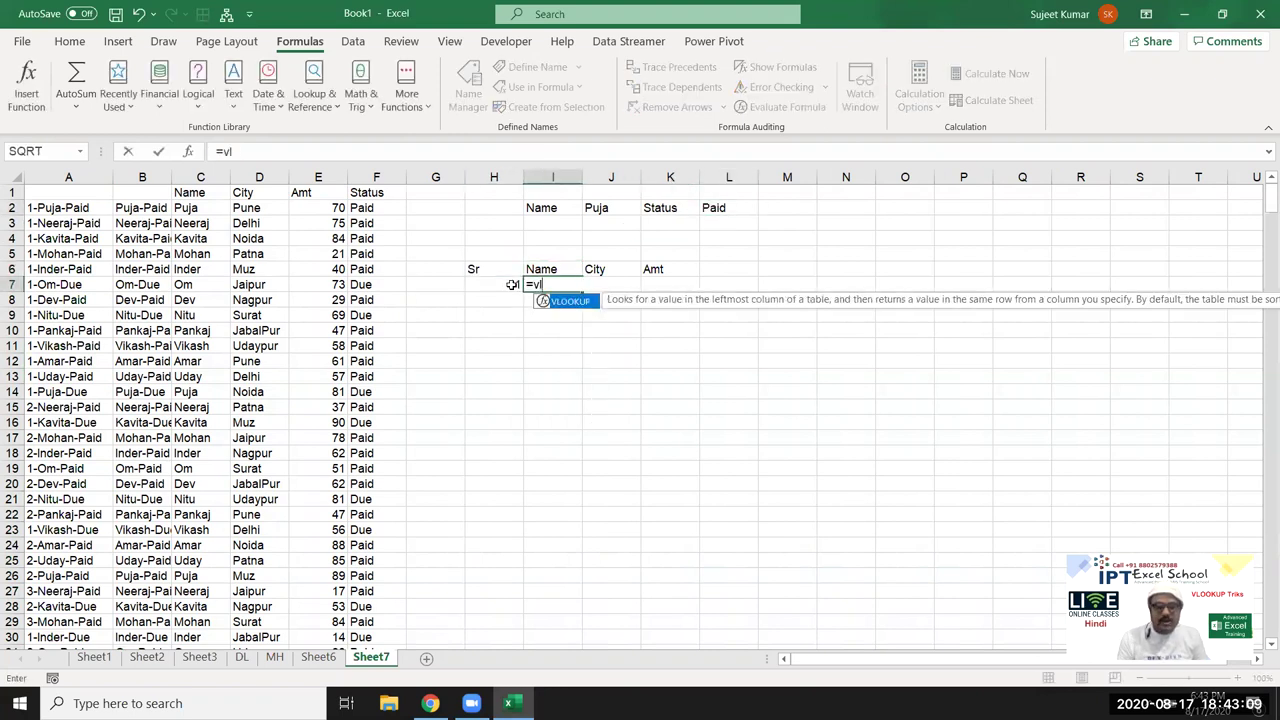
pyautogui.press('Tab')
pyautogui.click(511, 284)
pyautogui.write('&"-"&')
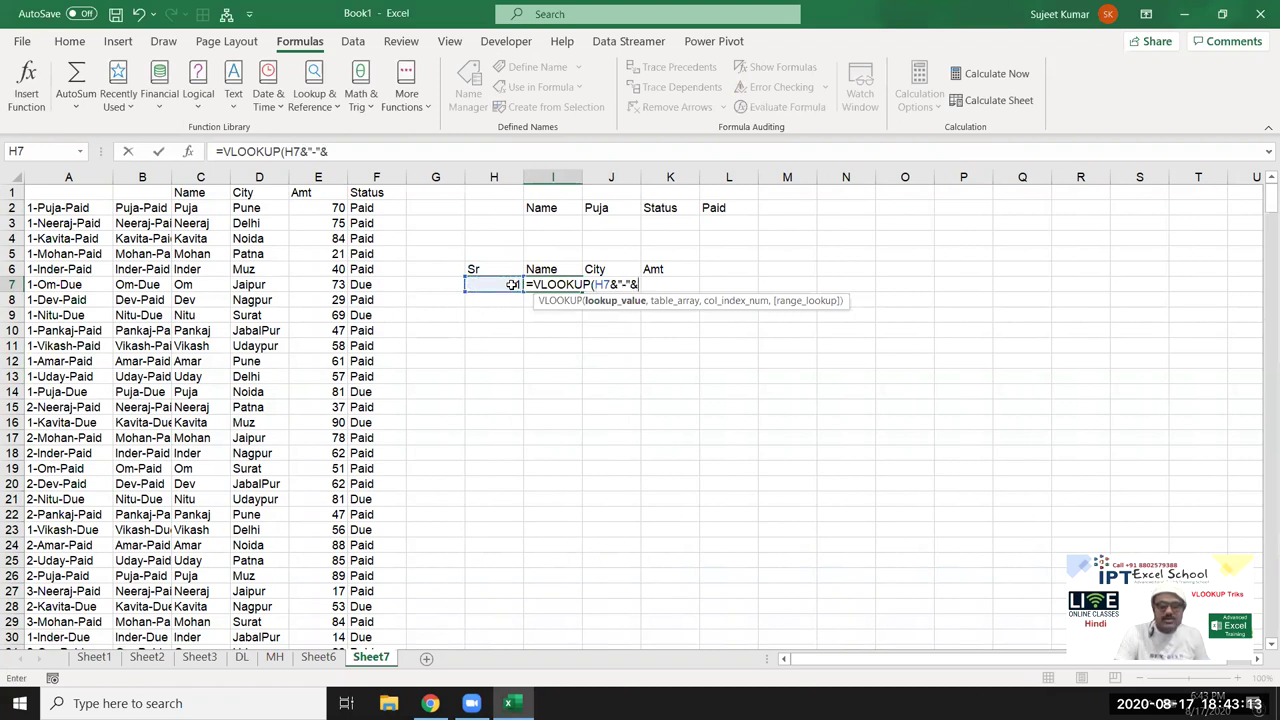
pyautogui.click(596, 208)
pyautogui.write('&J2&"-')
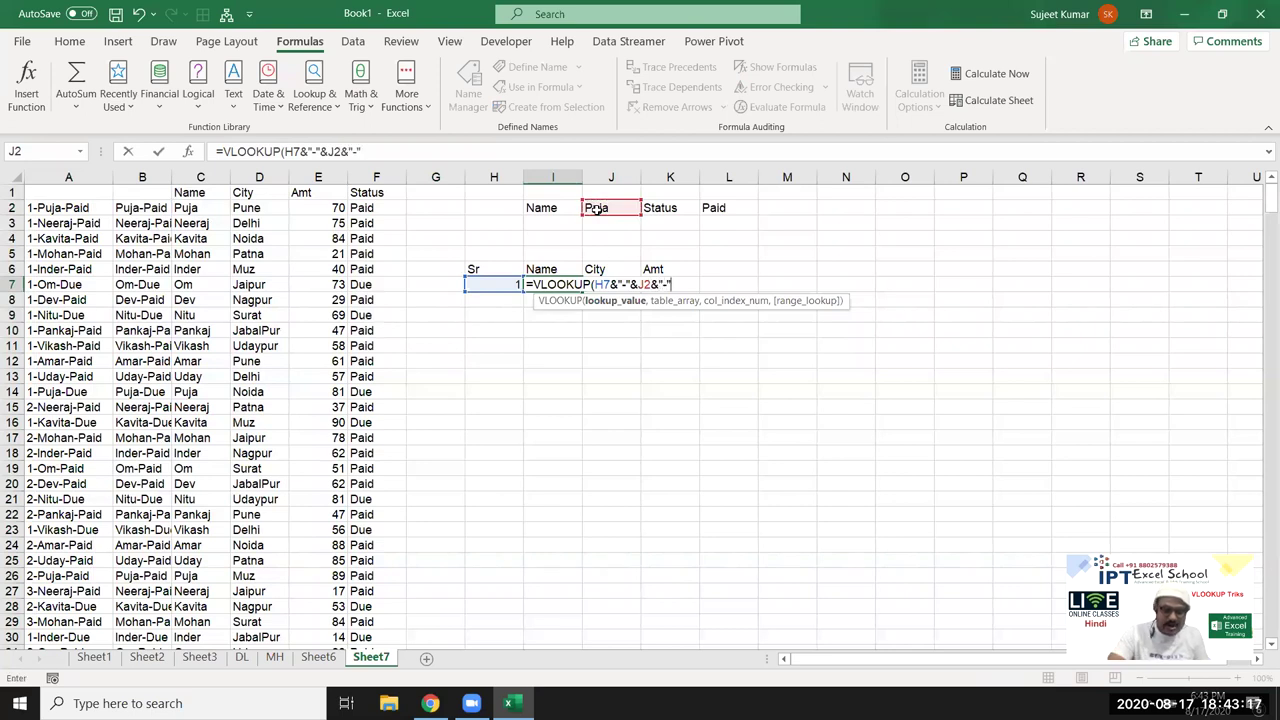
pyautogui.write('&')
pyautogui.click(706, 207)
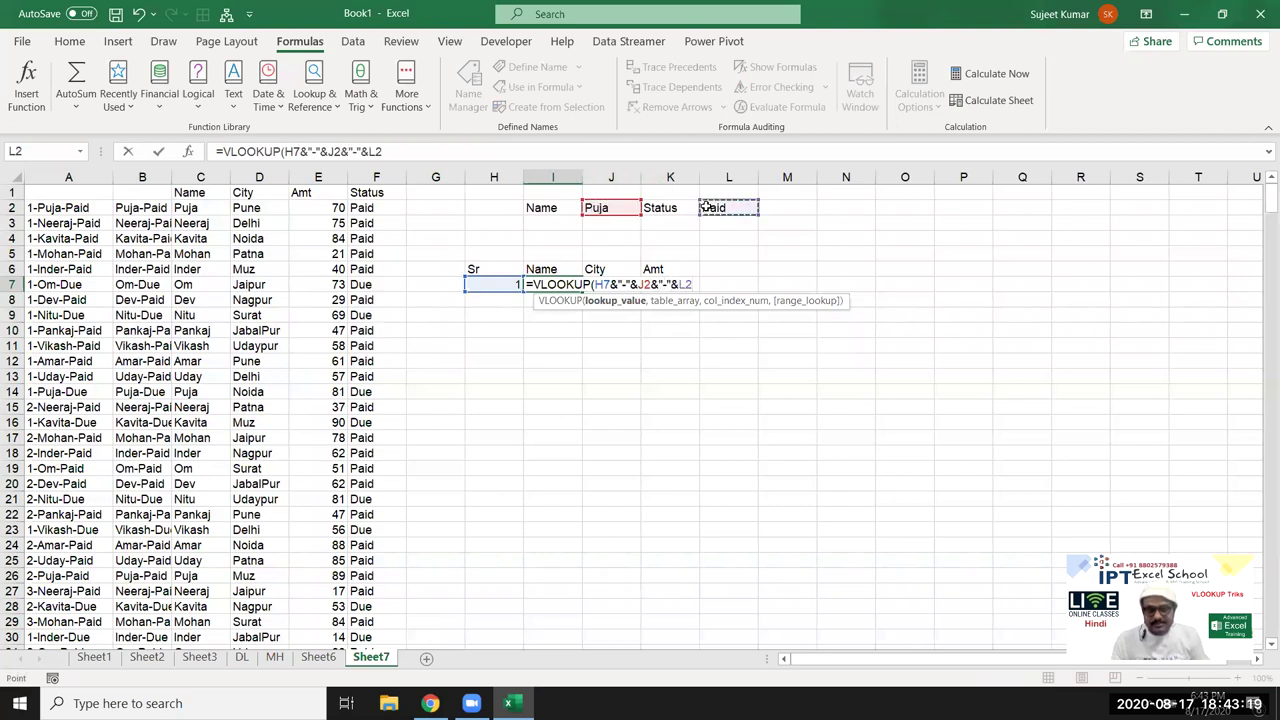
pyautogui.write(',')
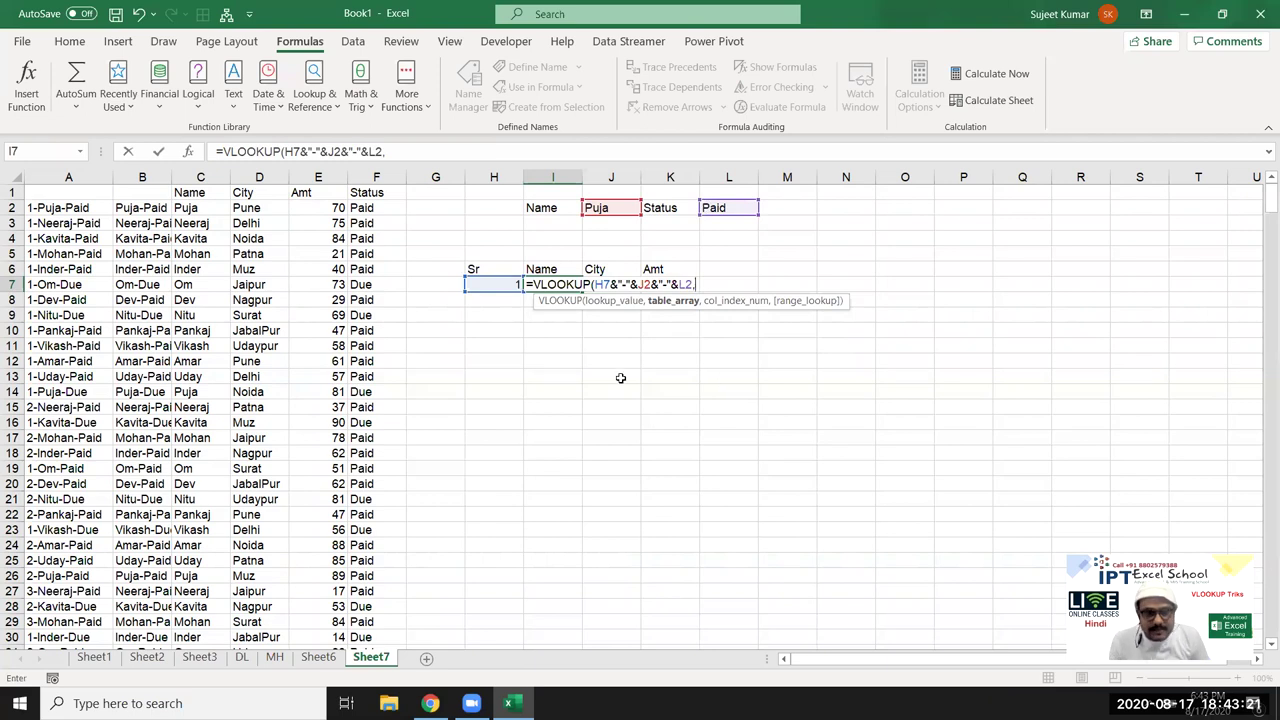
pyautogui.moveTo(75, 177); pyautogui.dragTo(358, 190)
pyautogui.write(',3,0')
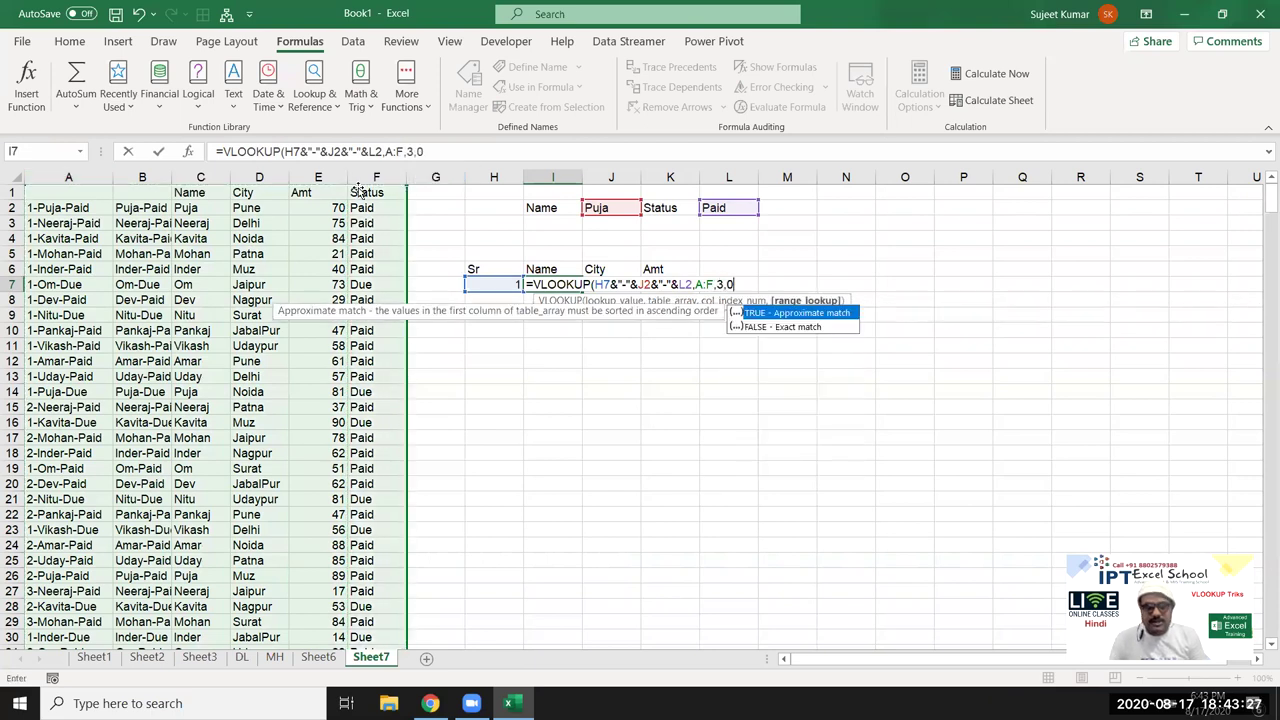
pyautogui.press('Return')
# Make the J2, L2 and A:F references in the I7 formula absolute.
pyautogui.click(562, 283)
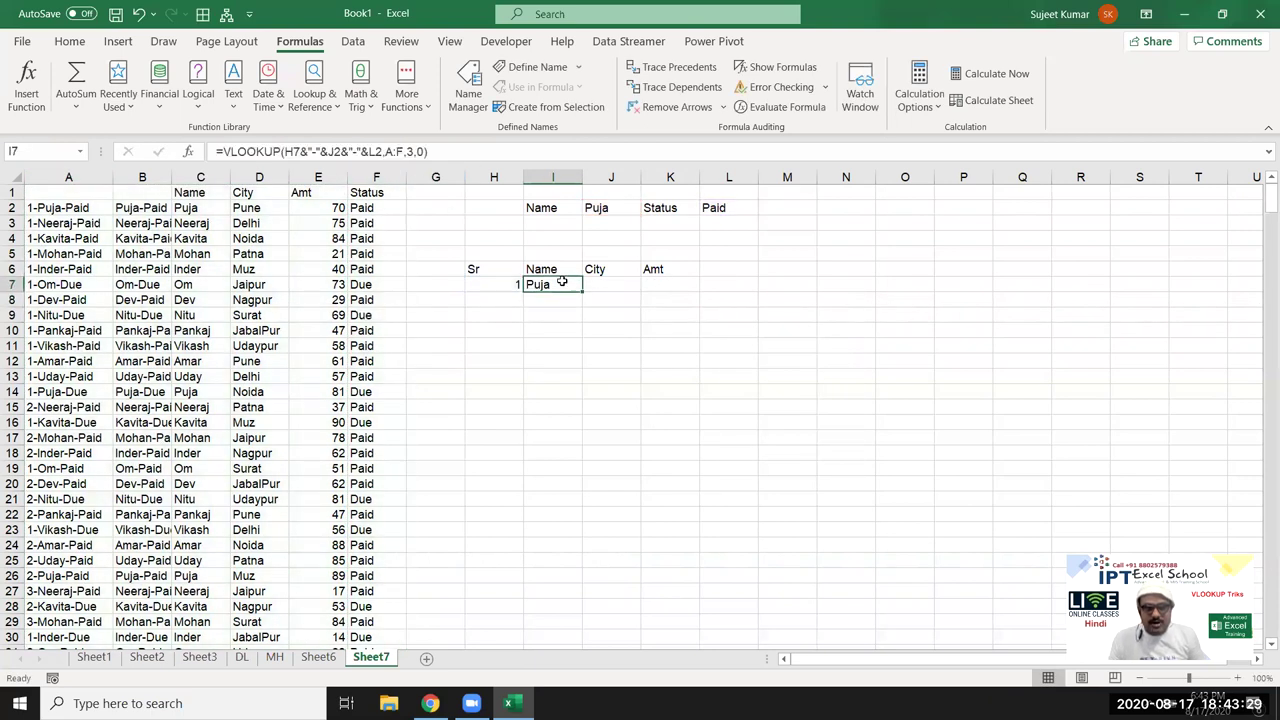
pyautogui.click(294, 151)
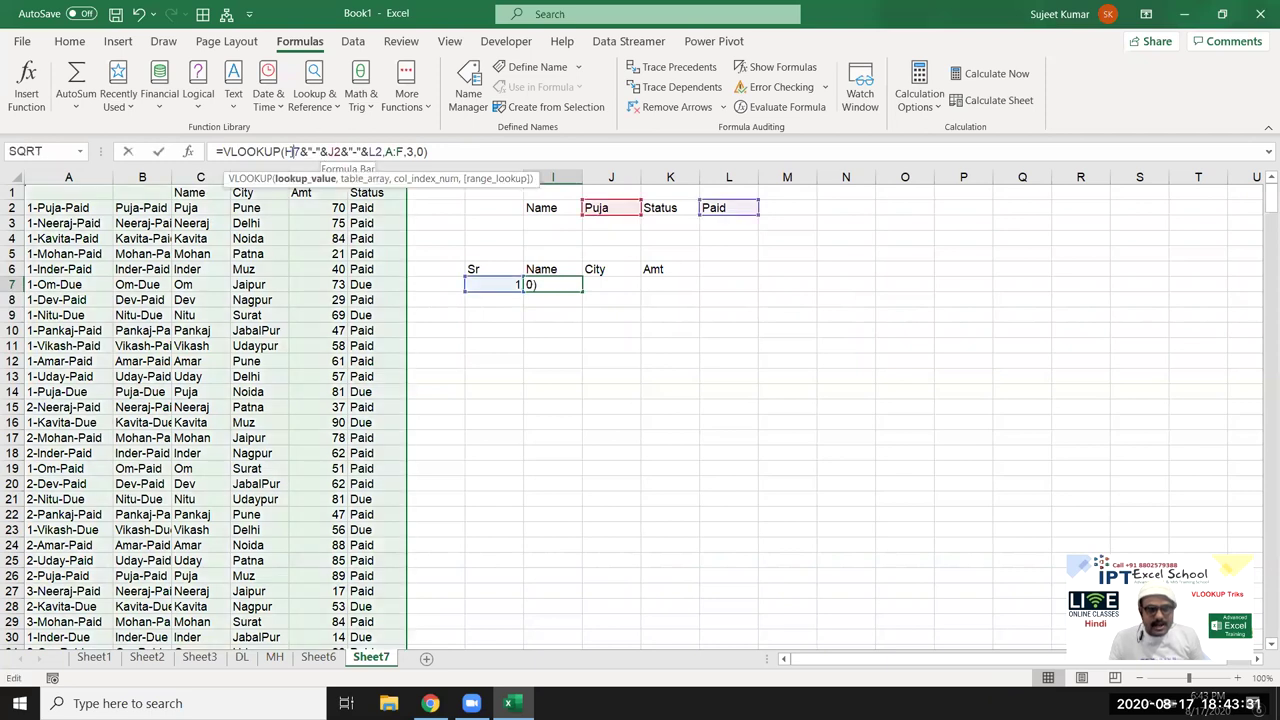
pyautogui.click(336, 151)
pyautogui.press('F4')
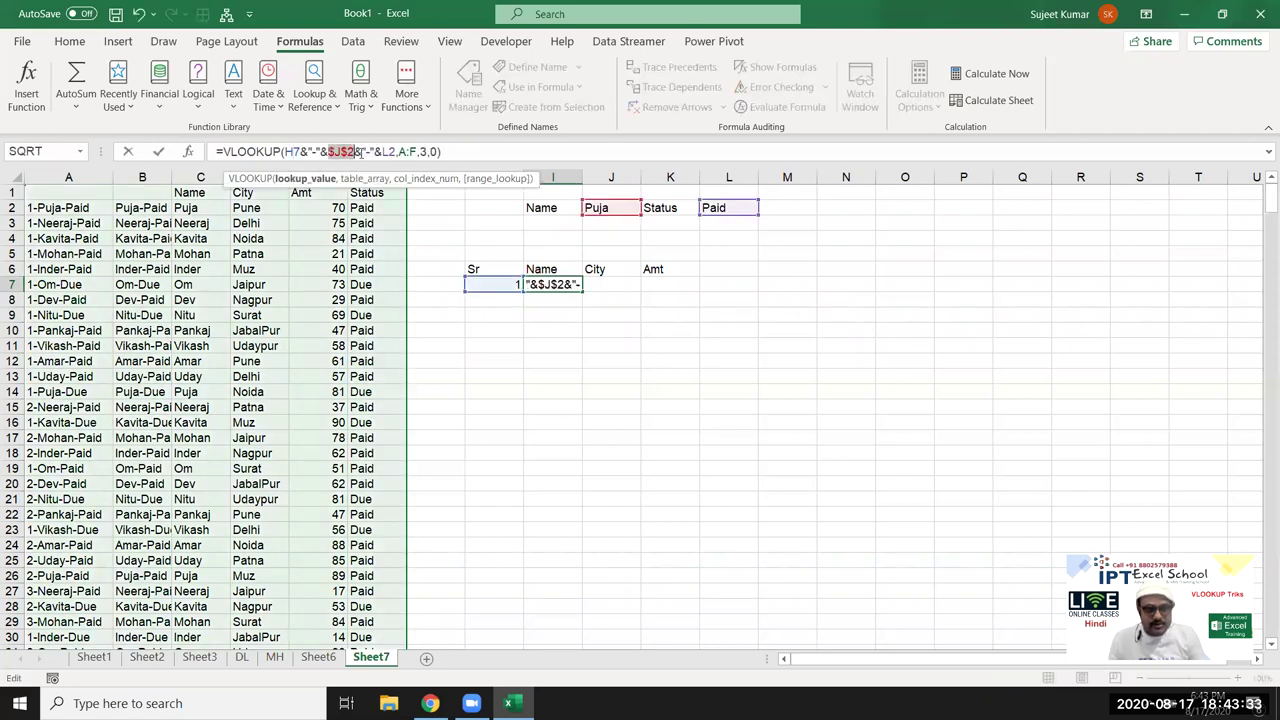
pyautogui.click(382, 151)
pyautogui.press('F4')
pyautogui.click(418, 151)
pyautogui.press('F4')
pyautogui.press('Return')
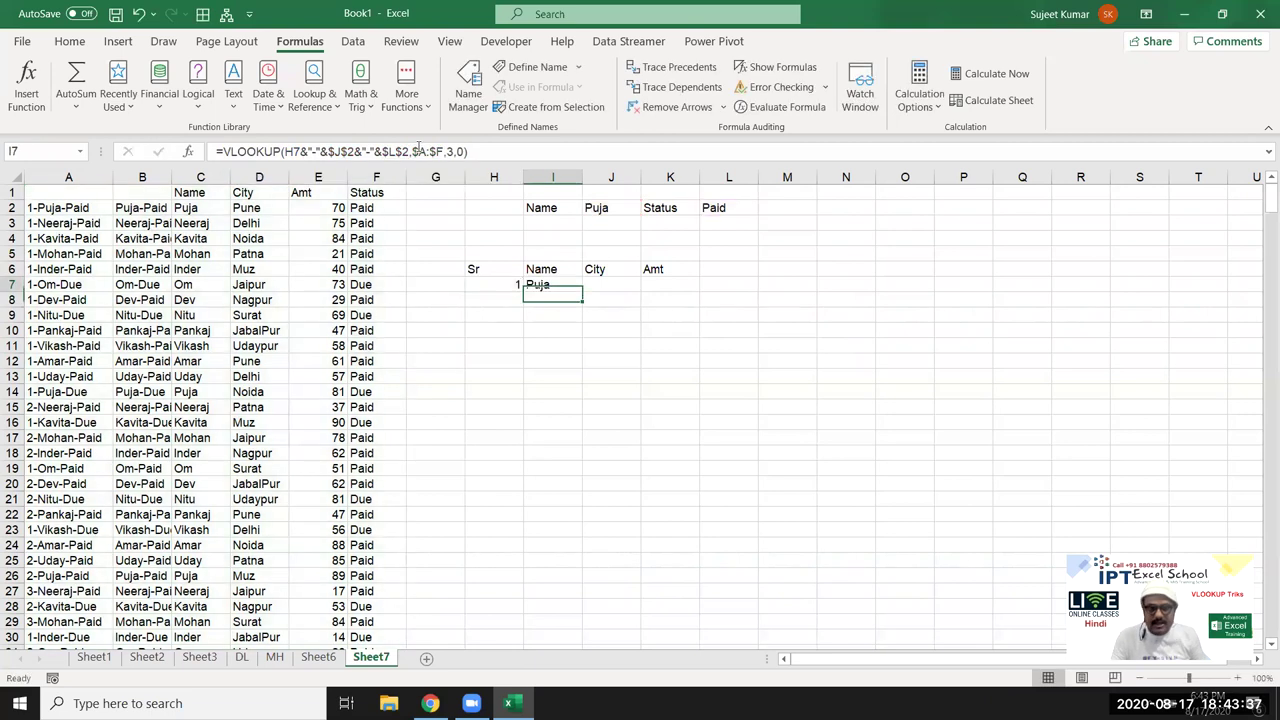
# Copy the I7 lookup formula into J7 and K7.
pyautogui.hotkey('ctrl', 'z')
pyautogui.hotkey('ctrl', 'Return')
pyautogui.hotkey('ctrl', 'c')
pyautogui.click(620, 286)
pyautogui.hotkey('ctrl', 'v')
pyautogui.click(661, 290)
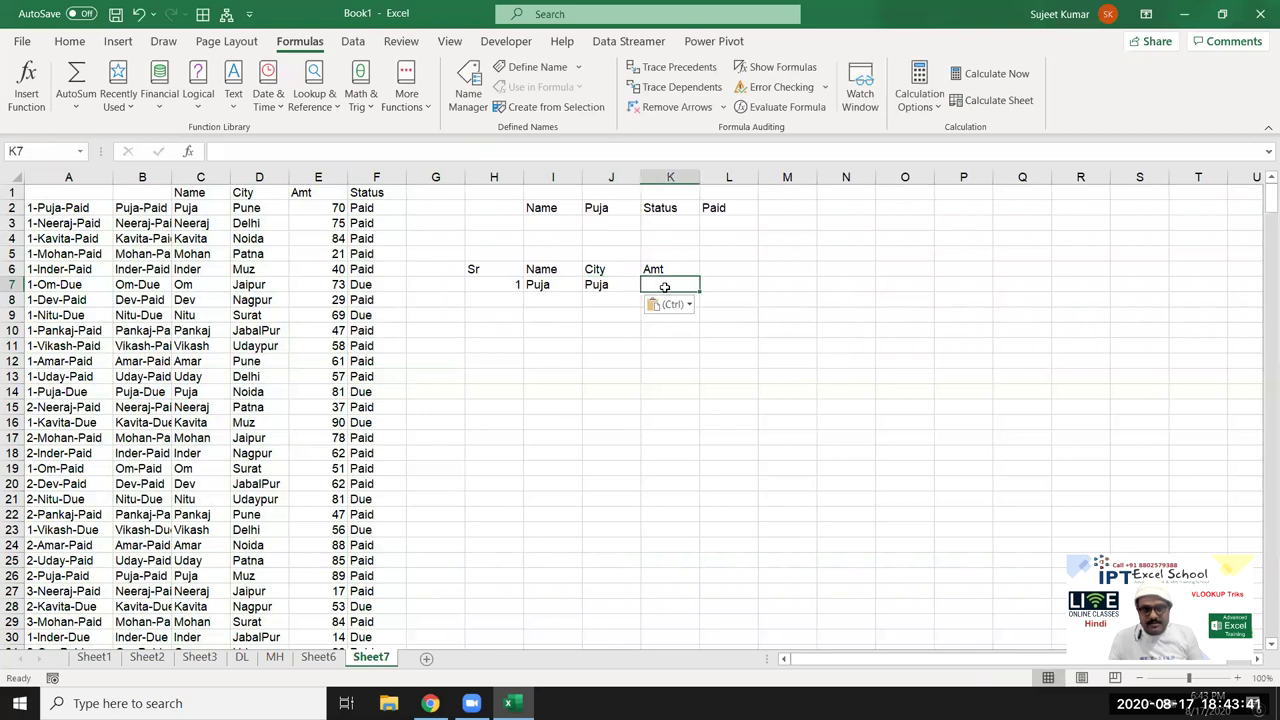
pyautogui.hotkey('ctrl', 'v')
# Change the column index to 4 in J7 for City and 5 in K7 for Amt.
pyautogui.click(610, 285)
pyautogui.doubleClick(452, 151)
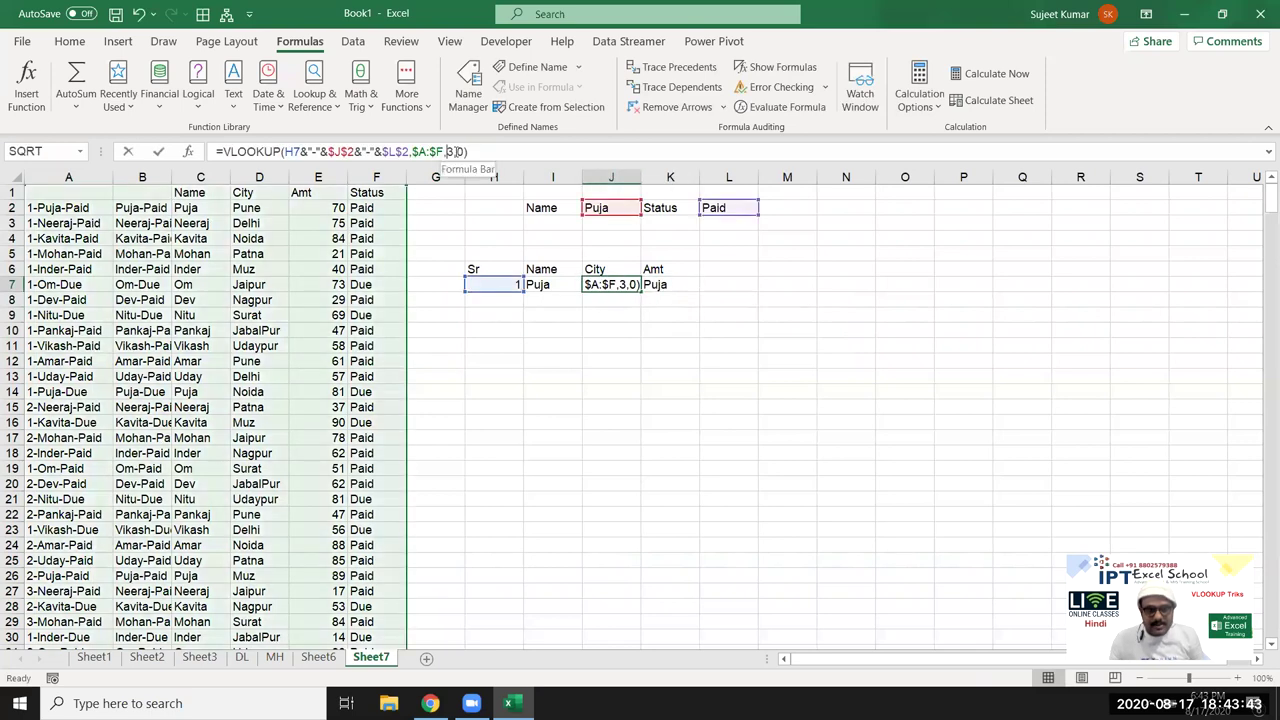
pyautogui.write('4')
pyautogui.press('Return')
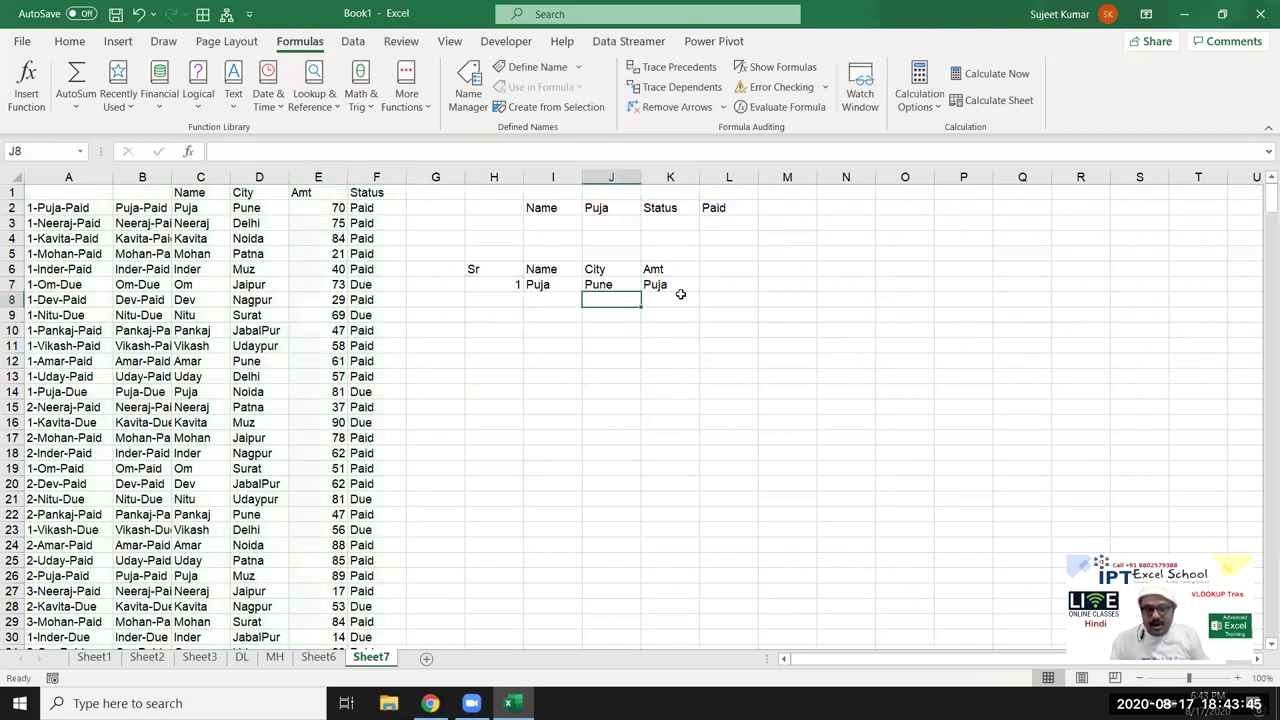
pyautogui.click(646, 284)
pyautogui.click(448, 152)
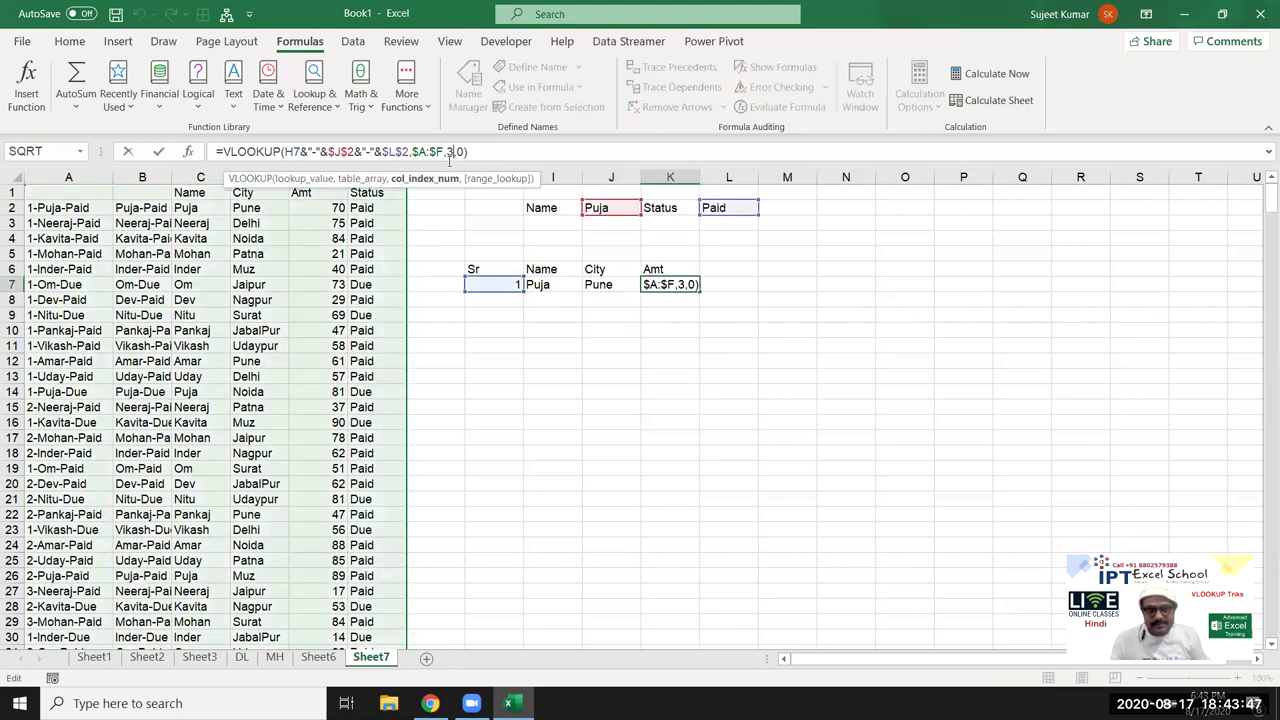
pyautogui.doubleClick(452, 151)
pyautogui.write('5')
pyautogui.press('Return')
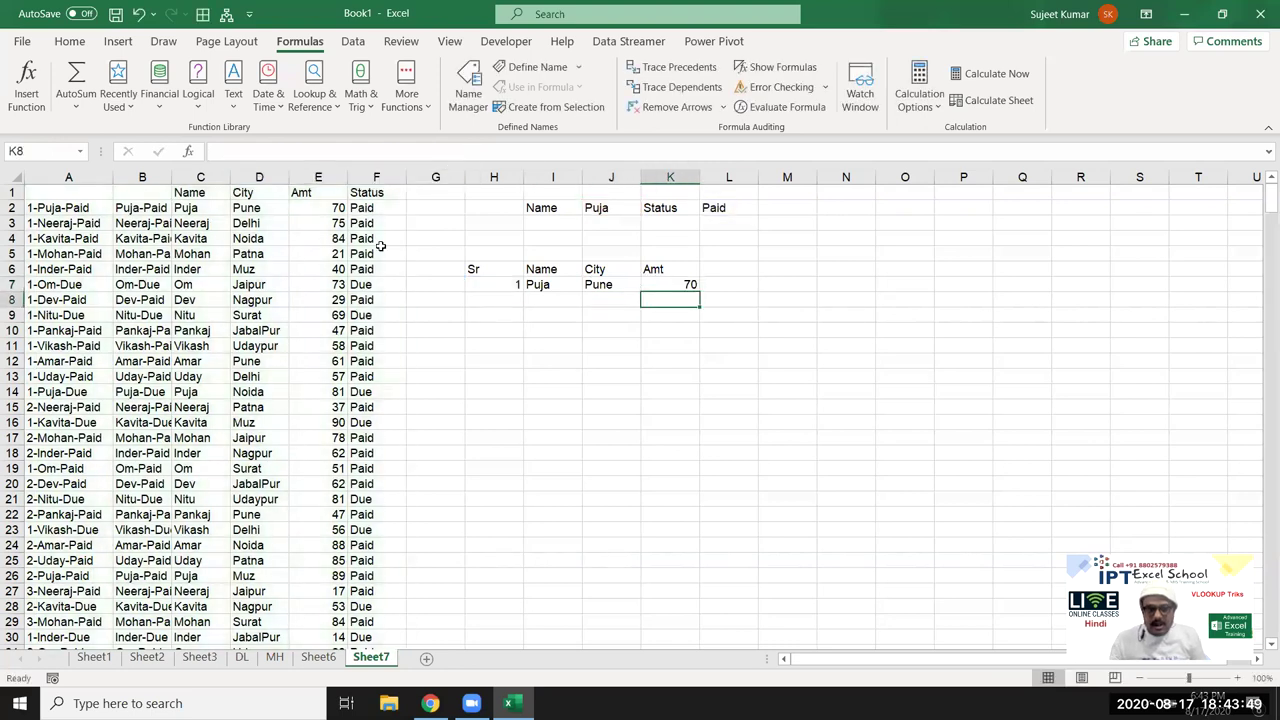
pyautogui.click(553, 284)
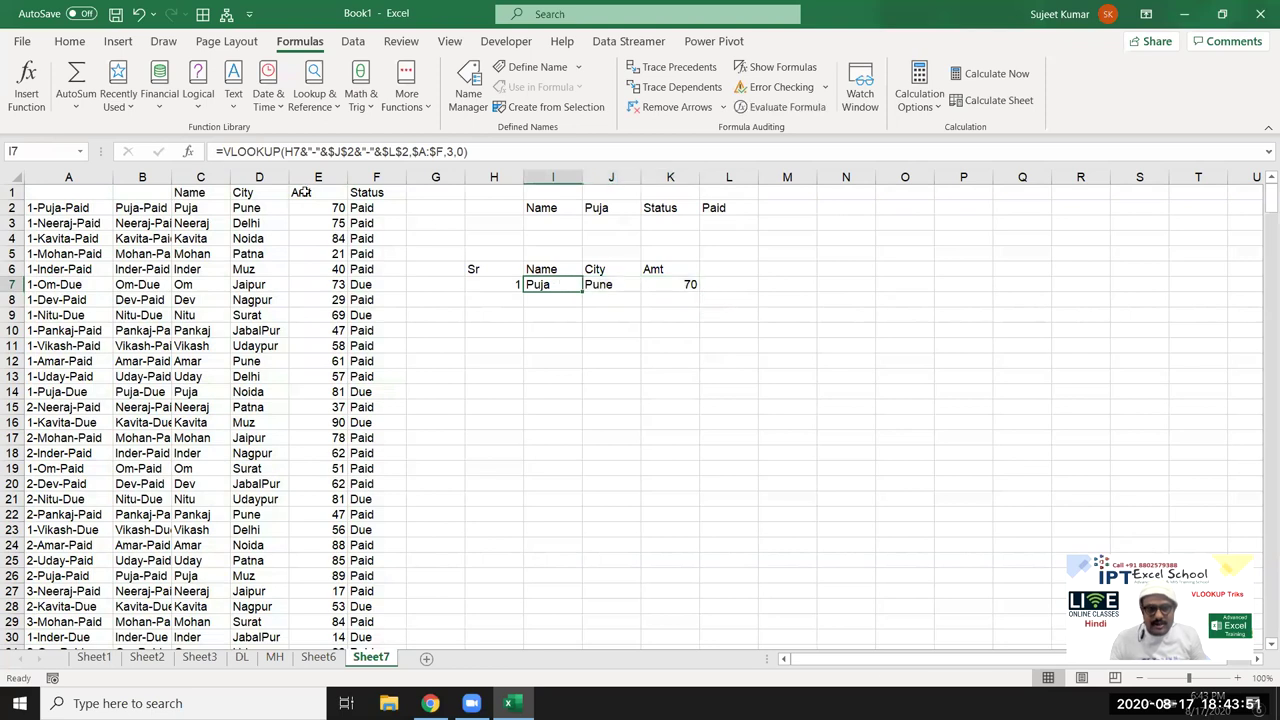
# Copy the row 7 lookup formulas far down columns I to K.
pyautogui.moveTo(595, 285)
pyautogui.mouseDown()
pyautogui.moveTo(680, 285)
pyautogui.moveTo(700, 650)
pyautogui.mouseUp()
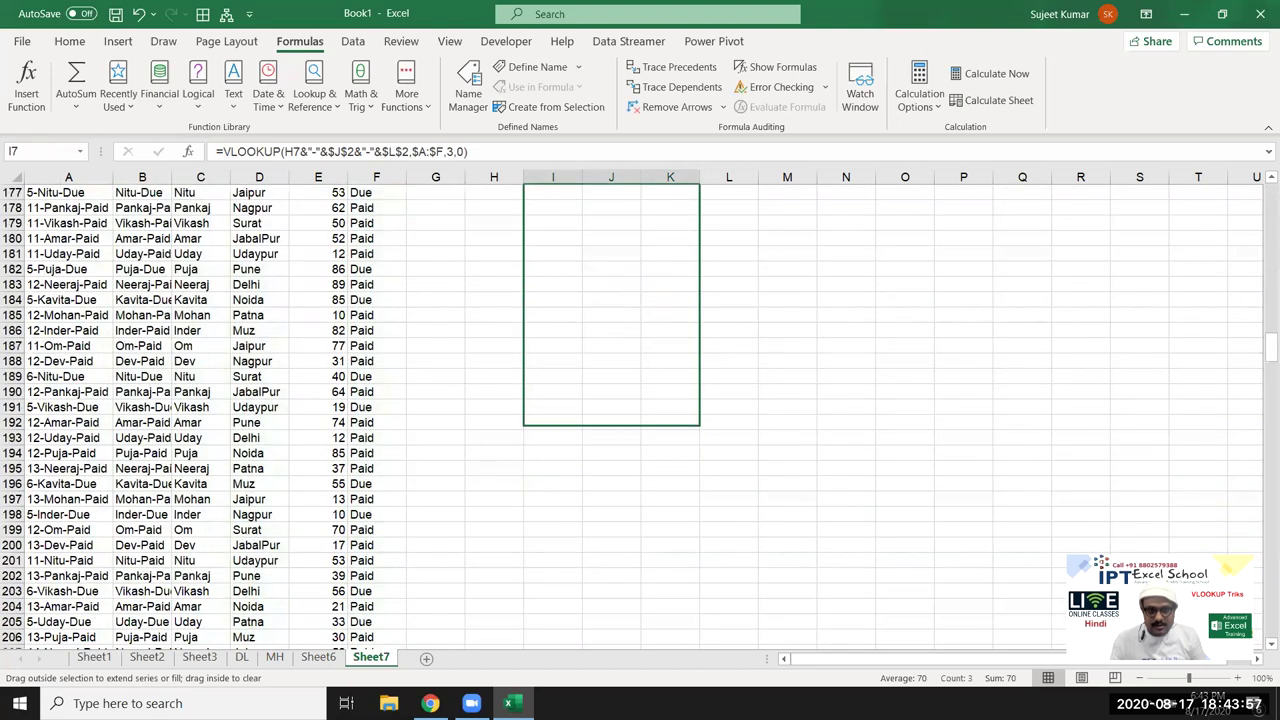
pyautogui.moveTo(700, 425); pyautogui.dragTo(677, 614)
pyautogui.scroll(12, 580, 434)
pyautogui.scroll(3, 538, 383)
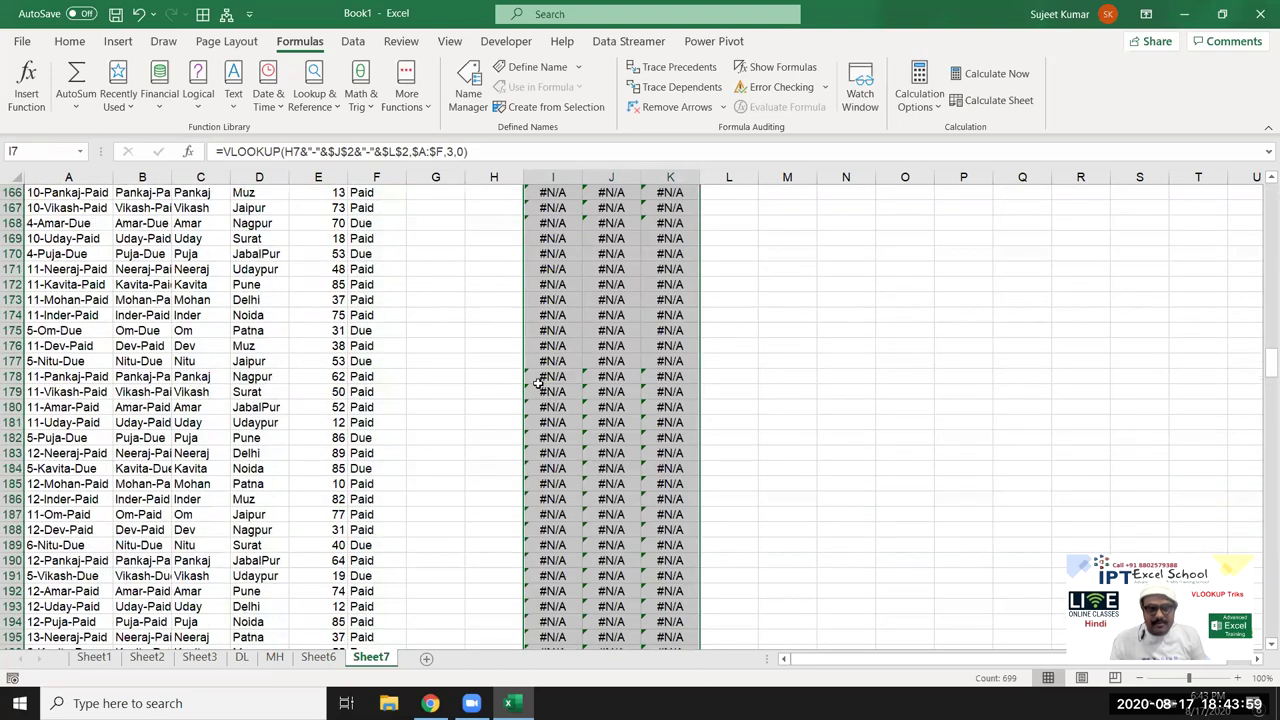
pyautogui.scroll(9, 538, 383)
pyautogui.scroll(9, 530, 360)
pyautogui.scroll(10, 510, 320)
pyautogui.click(494, 297)
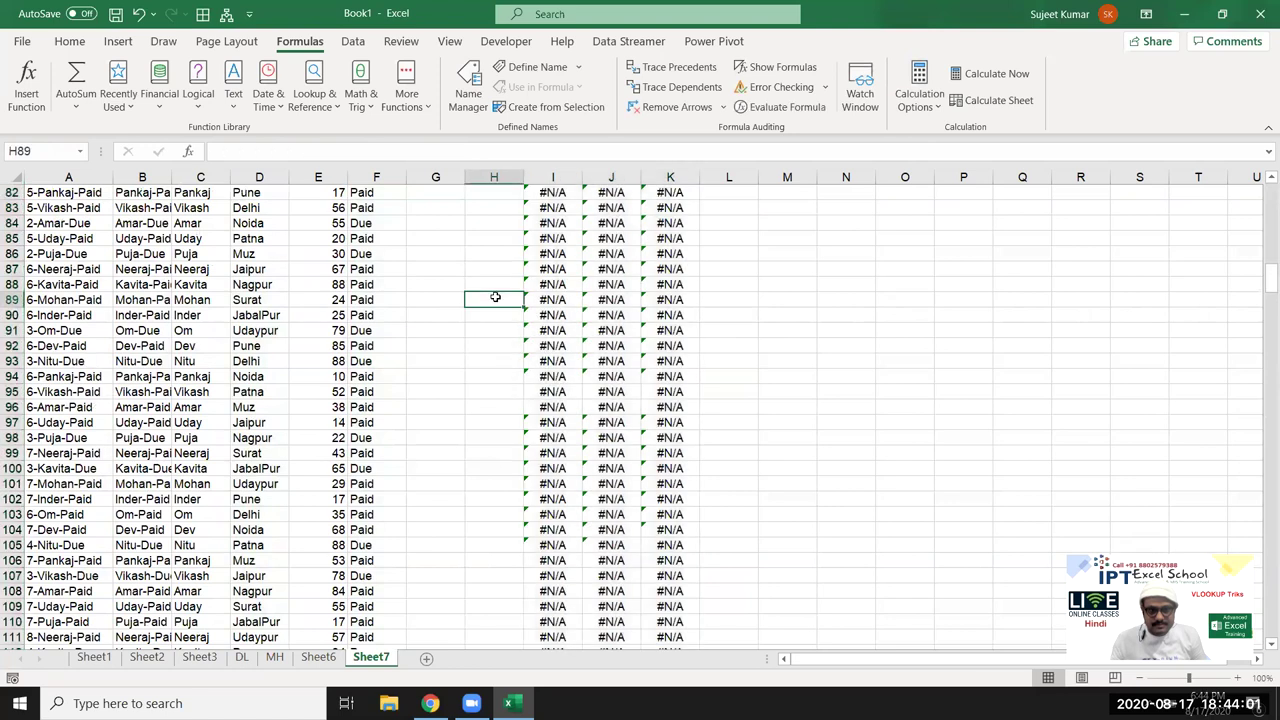
# Number the Sr column starting 1, 2 and fill the series down.
pyautogui.hotkey('ctrl', 'Up')
pyautogui.press('Down')
pyautogui.write('21')
pyautogui.hotkey('ctrl', 'Return')
pyautogui.write('2')
pyautogui.press('Return')
pyautogui.press('Up')
pyautogui.press('Up')
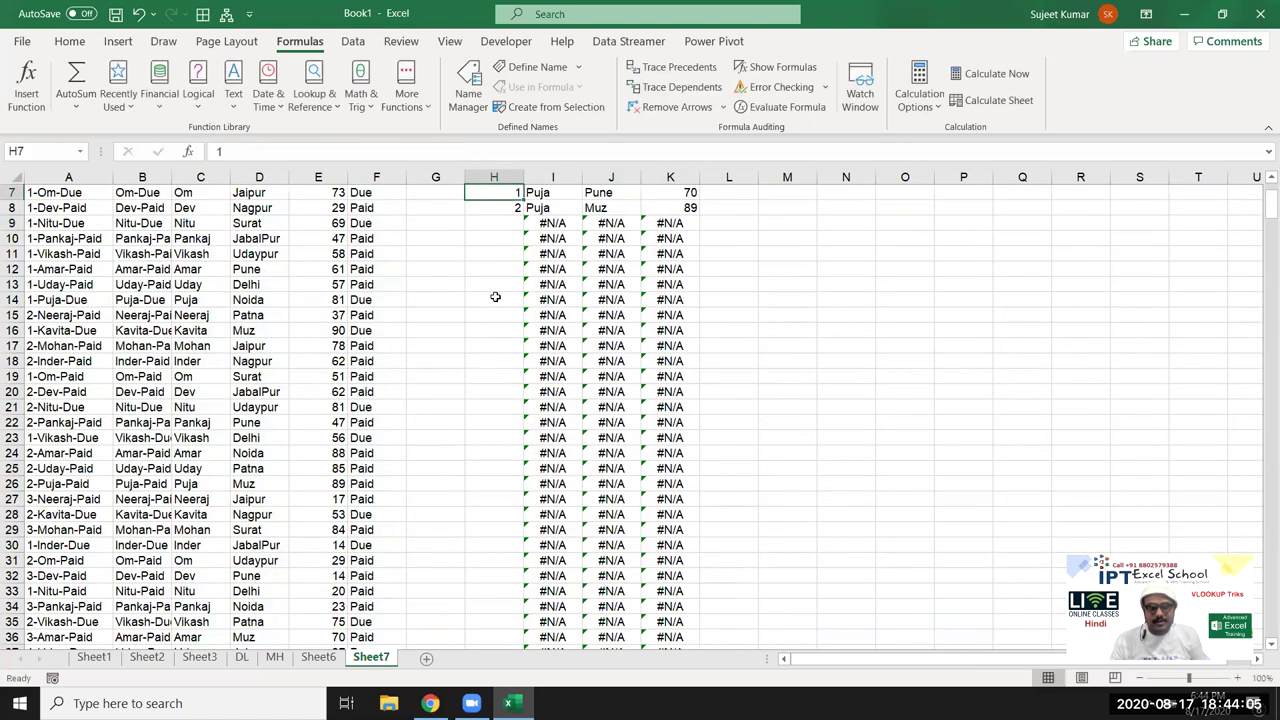
pyautogui.hotkey('shift', 'Down')
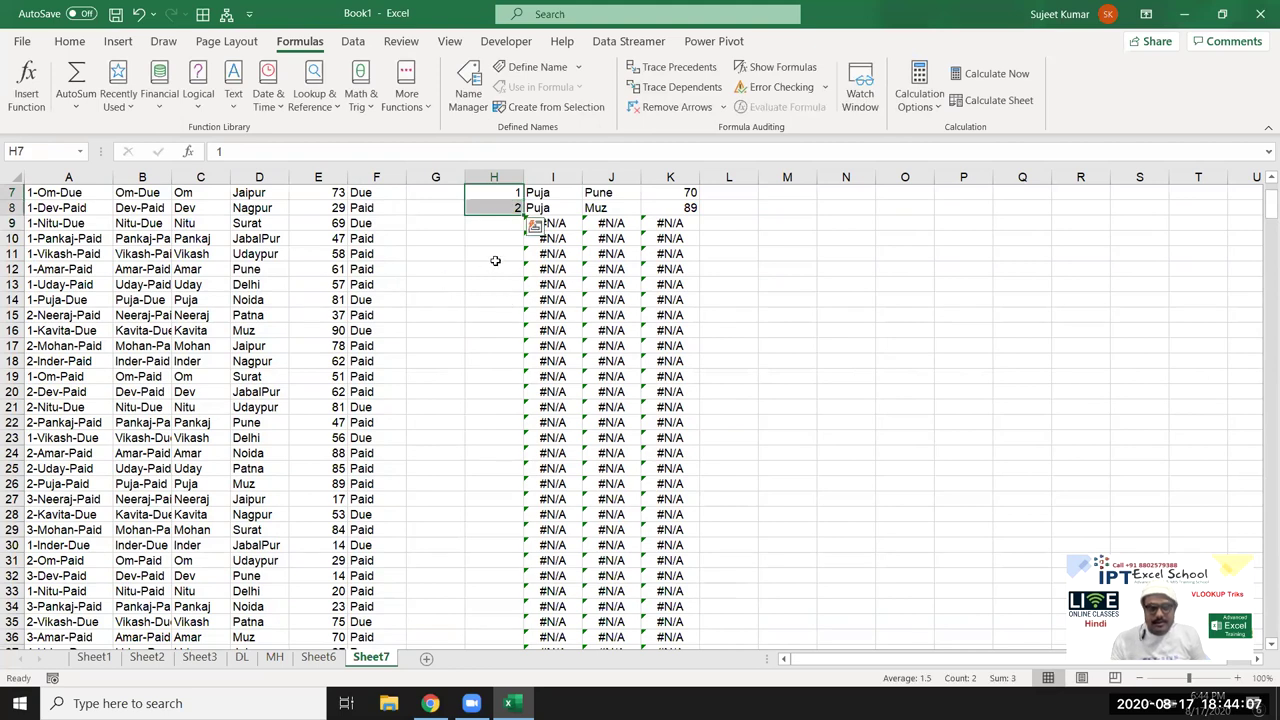
pyautogui.doubleClick(520, 213)
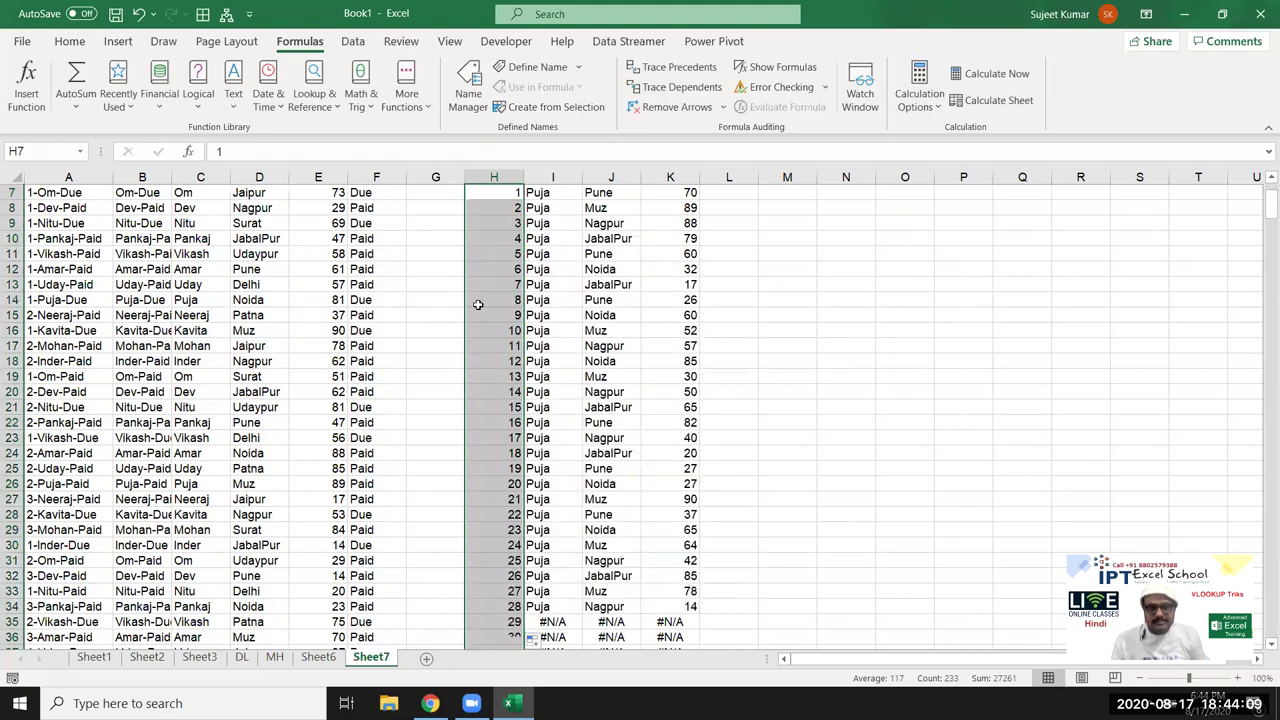
pyautogui.click(845, 405)
pyautogui.scroll(2, 845, 405)
pyautogui.scroll(-1, 845, 405)
pyautogui.scroll(-3, 845, 405)
pyautogui.scroll(4, 845, 405)
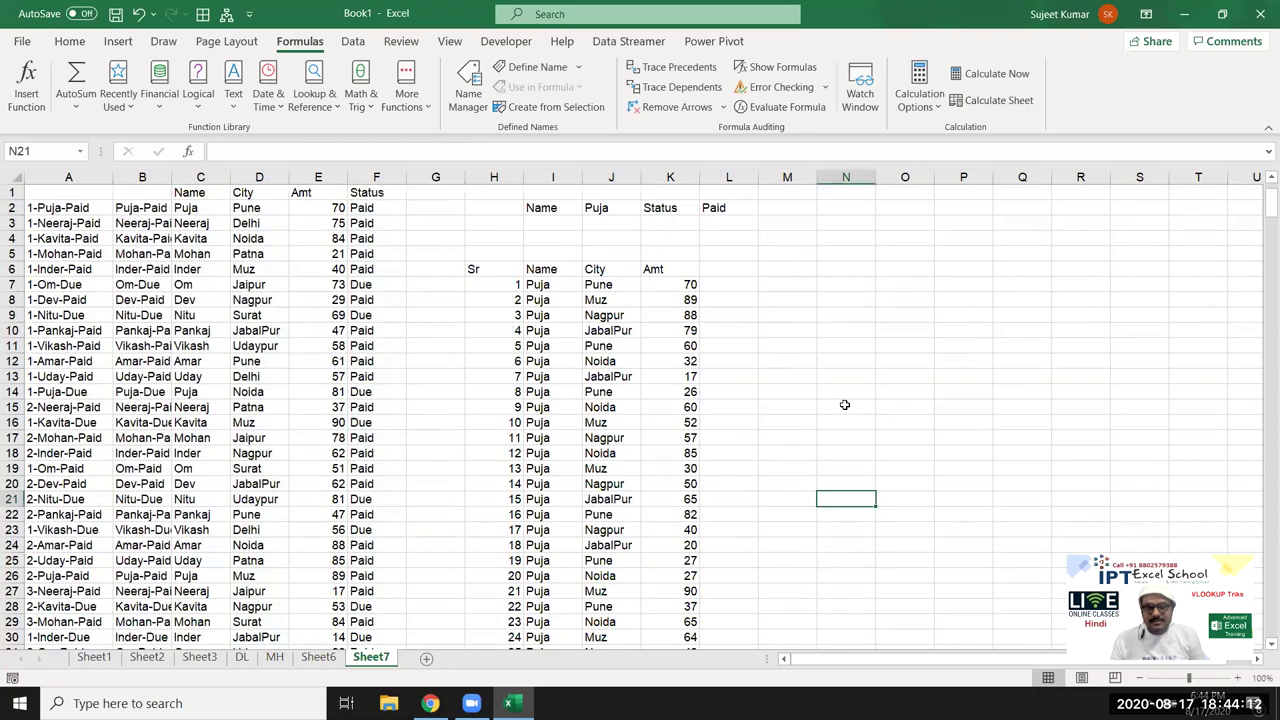
# Switch the L2 status criterion to Due and review the eleven Due results.
pyautogui.click(733, 208)
pyautogui.write('Due')
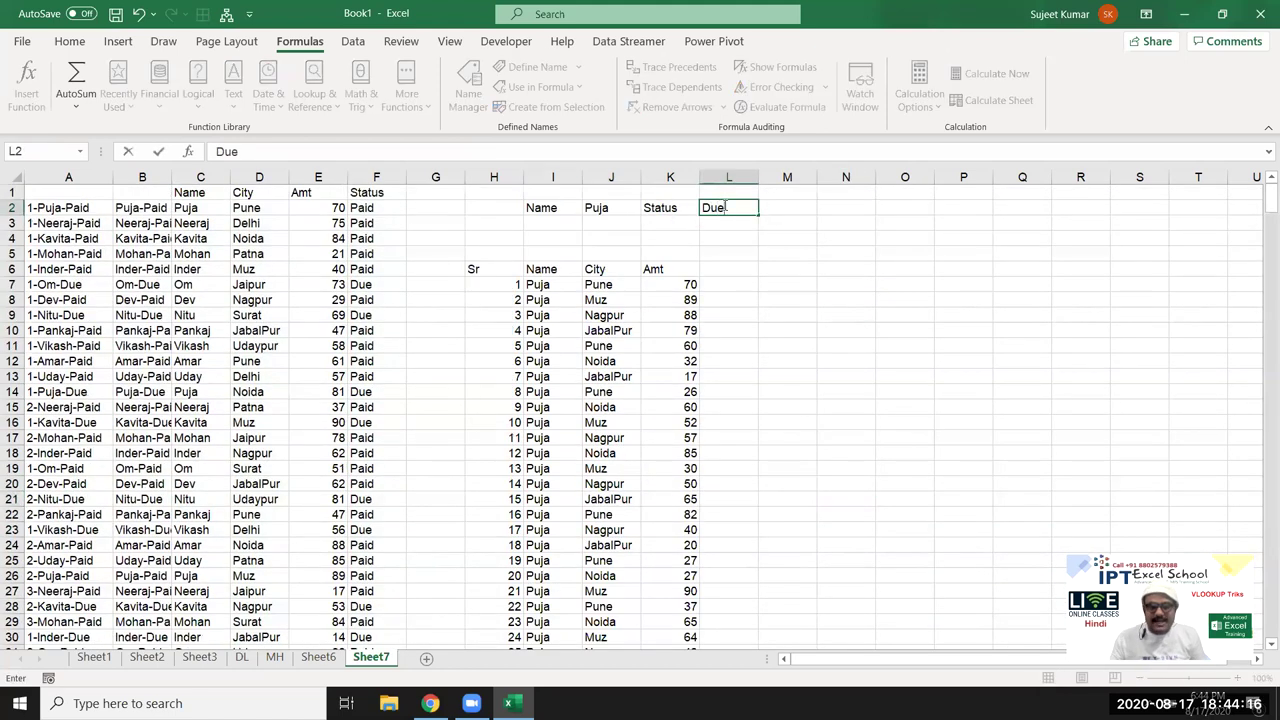
pyautogui.press('Return')
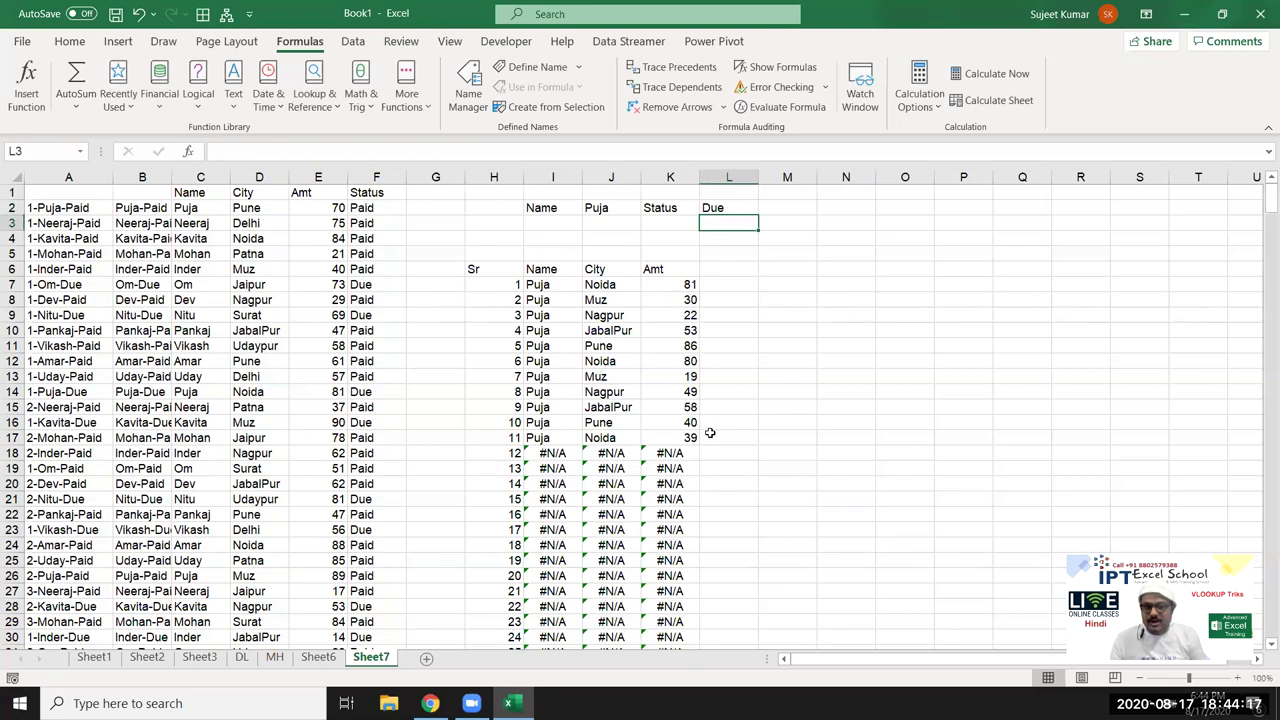
pyautogui.moveTo(695, 437); pyautogui.dragTo(530, 285)
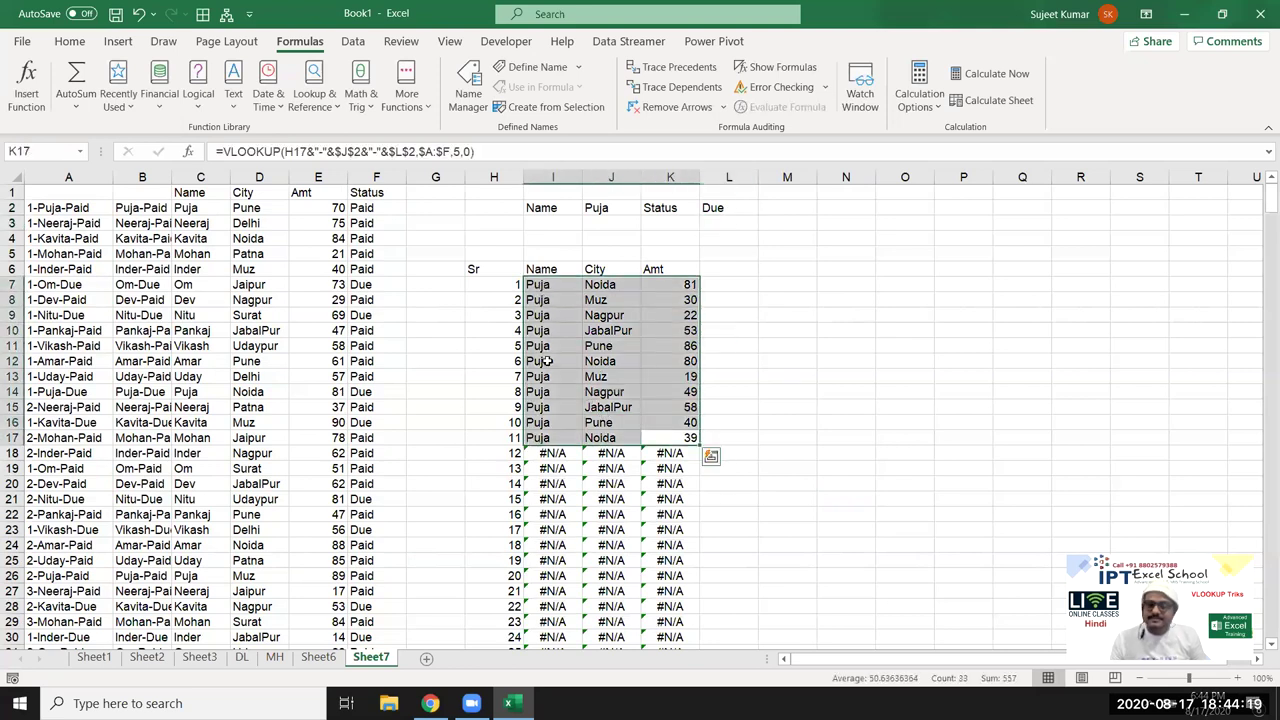
# Restore L2 to Paid and review Sheet6's Name results B2:B10.
pyautogui.click(741, 210)
pyautogui.write('Paid')
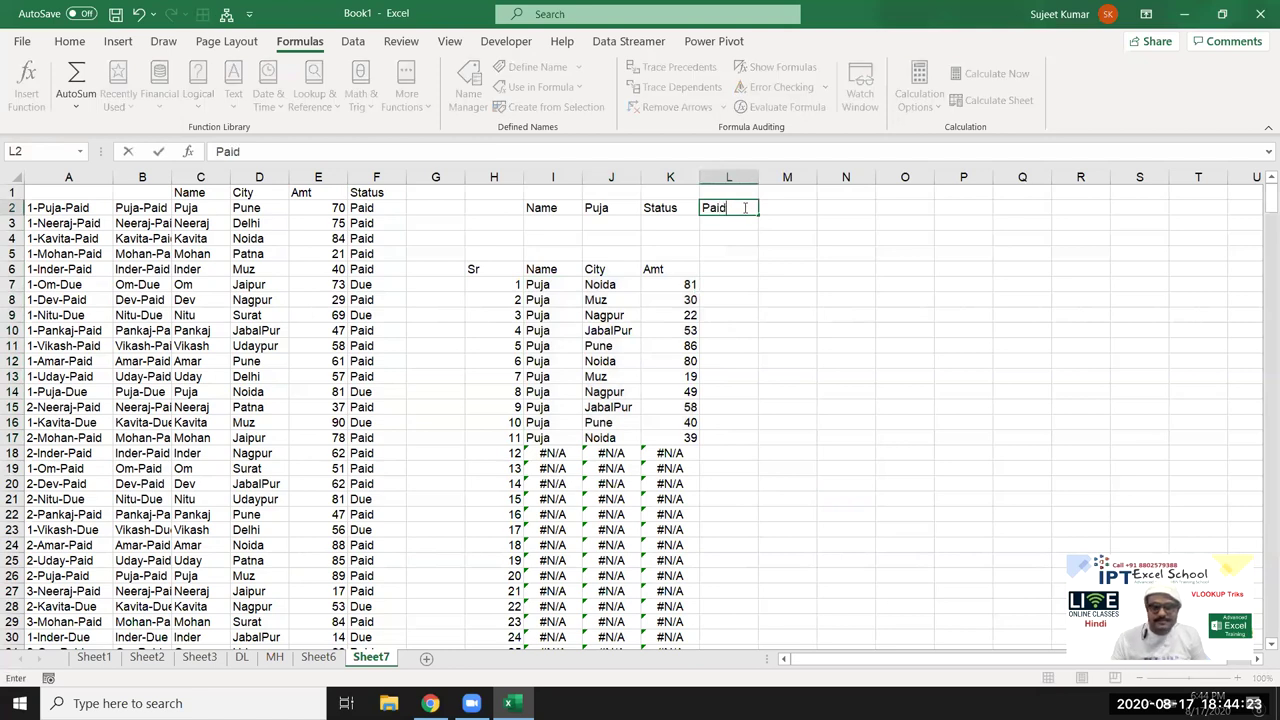
pyautogui.press('Return')
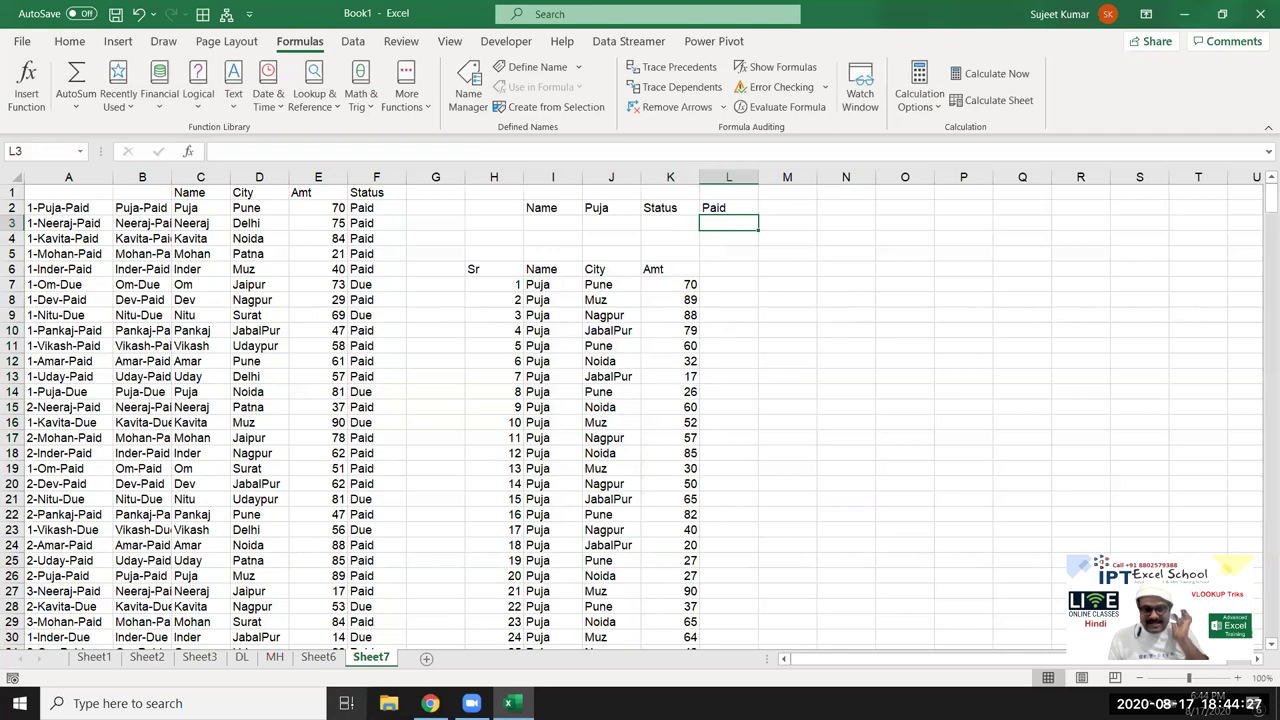
pyautogui.click(319, 659)
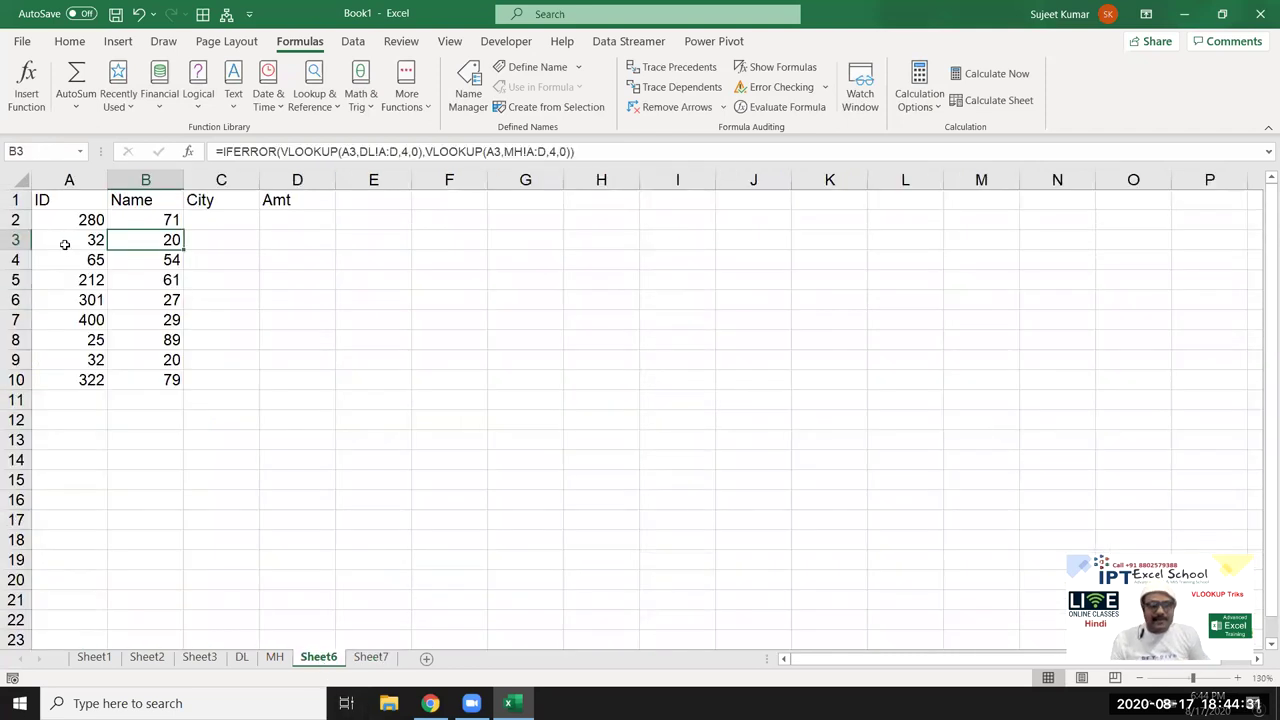
pyautogui.moveTo(140, 224); pyautogui.dragTo(147, 379)
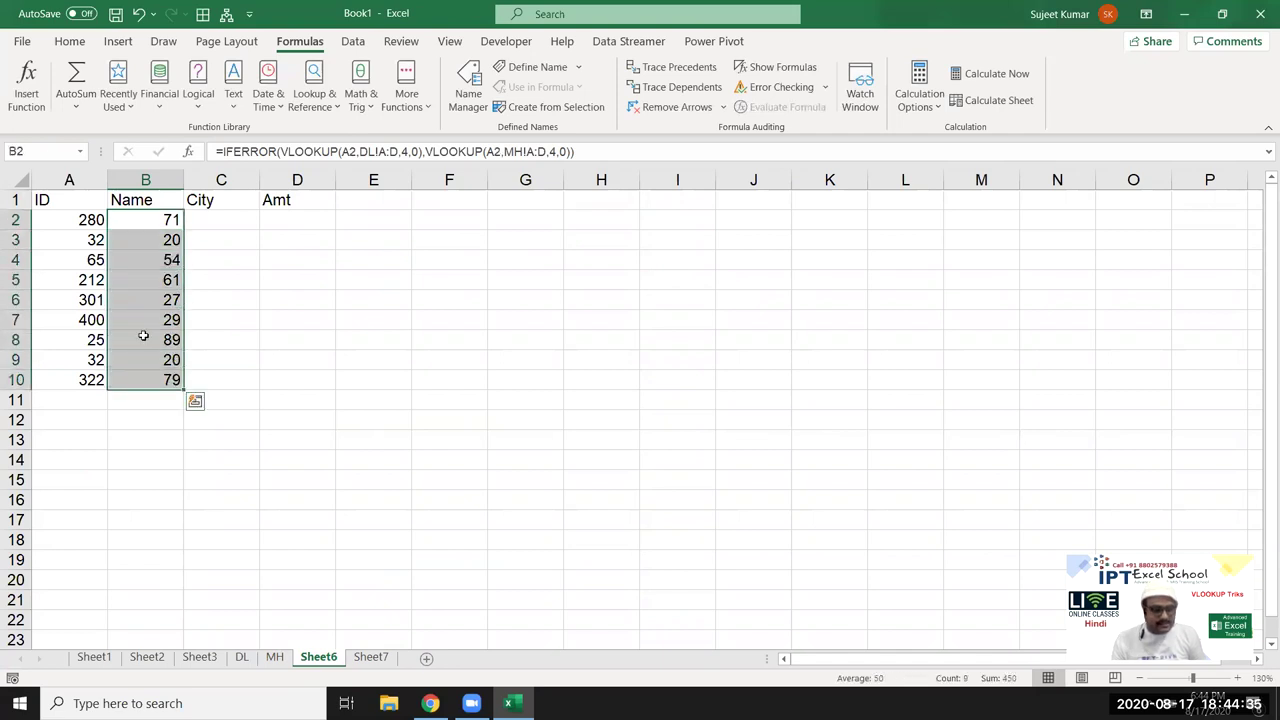
# Save the workbook as VL5.xlsm in the local Documents folder.
pyautogui.hotkey('ctrl', 's')
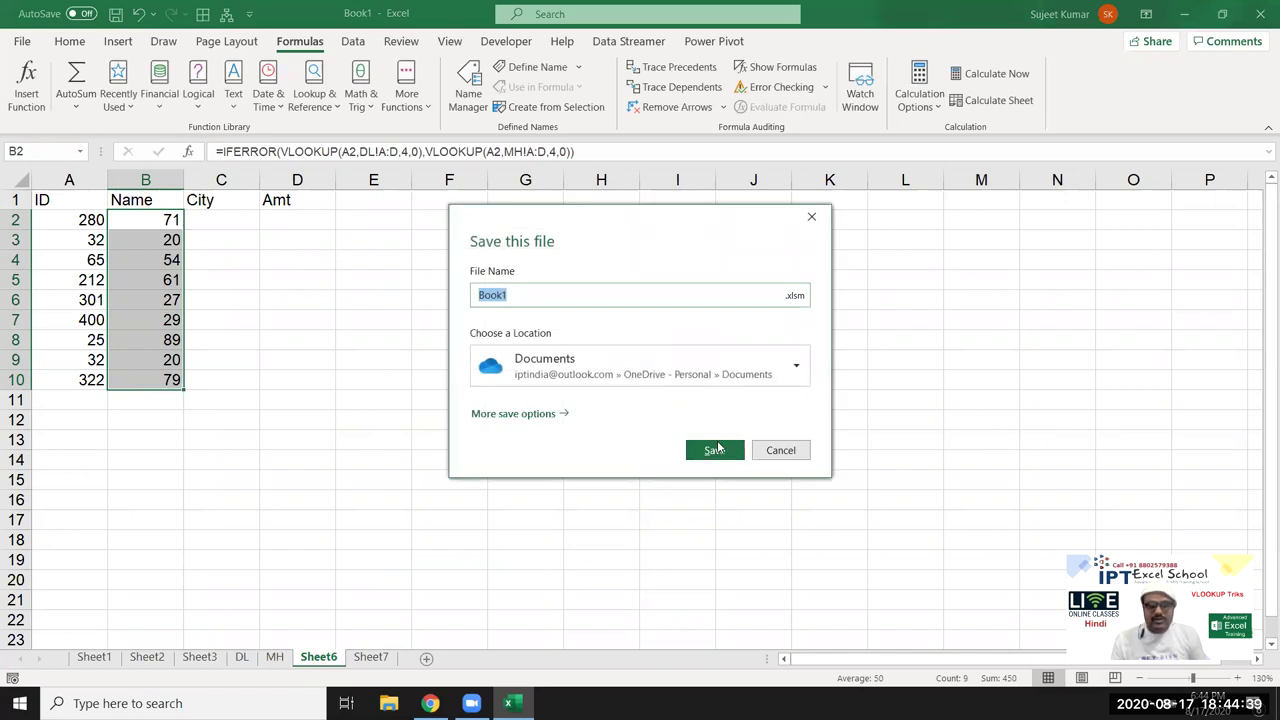
pyautogui.write('V')
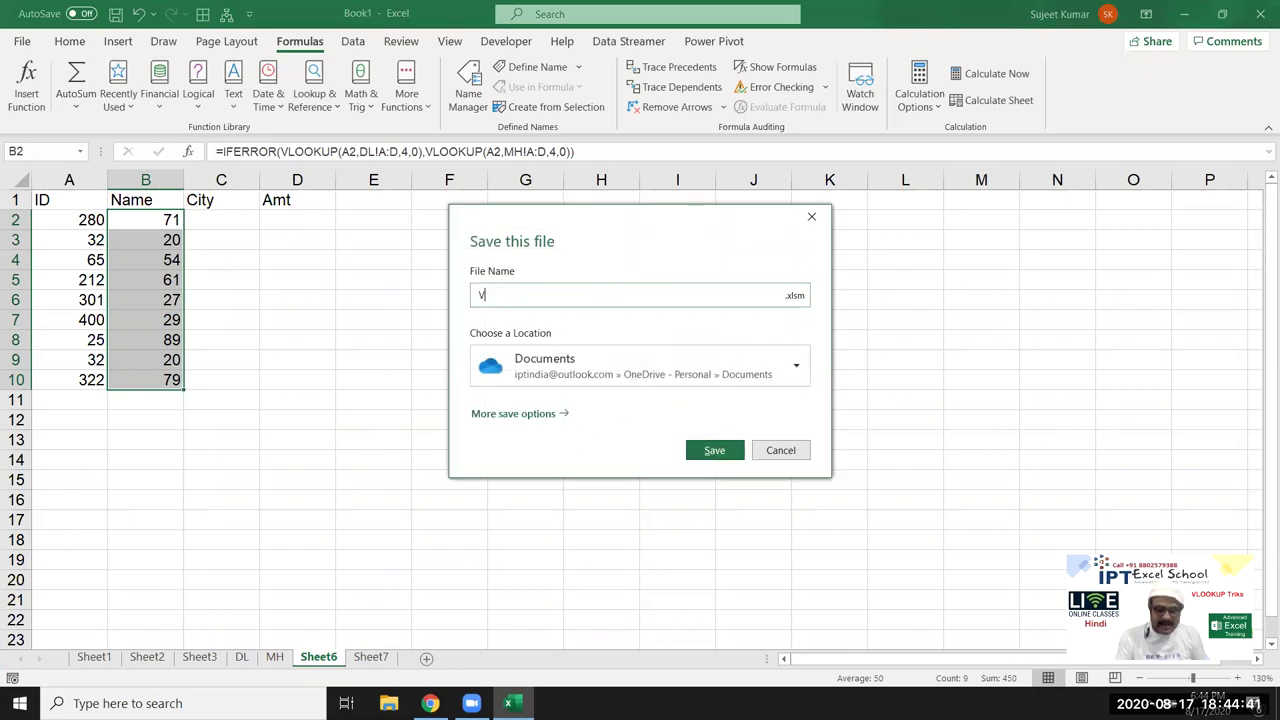
pyautogui.write('L5')
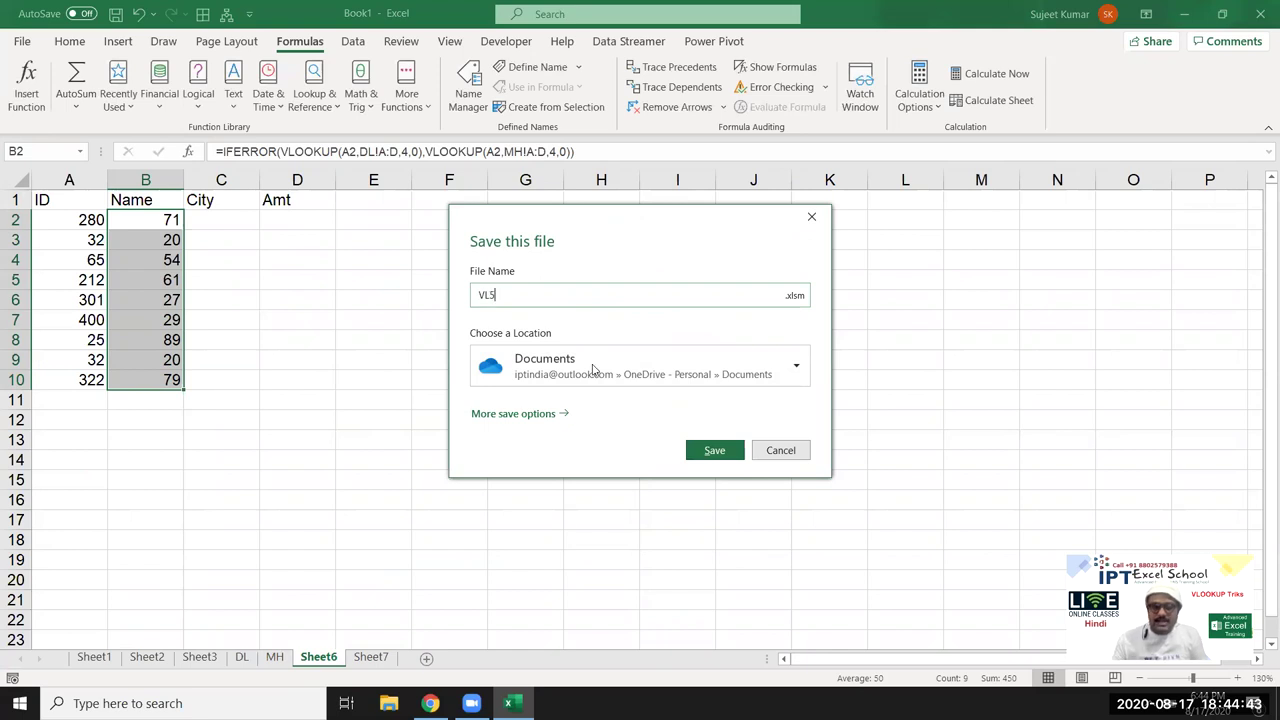
pyautogui.click(597, 378)
pyautogui.click(615, 450)
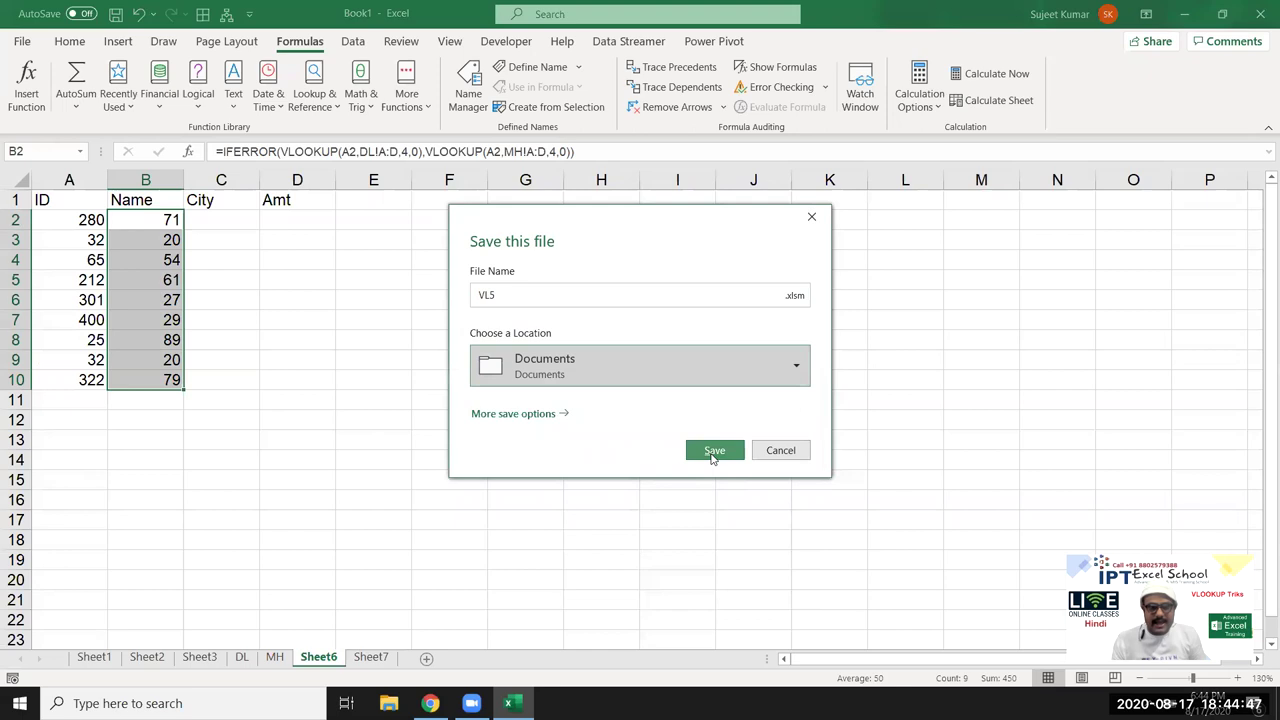
pyautogui.click(713, 452)
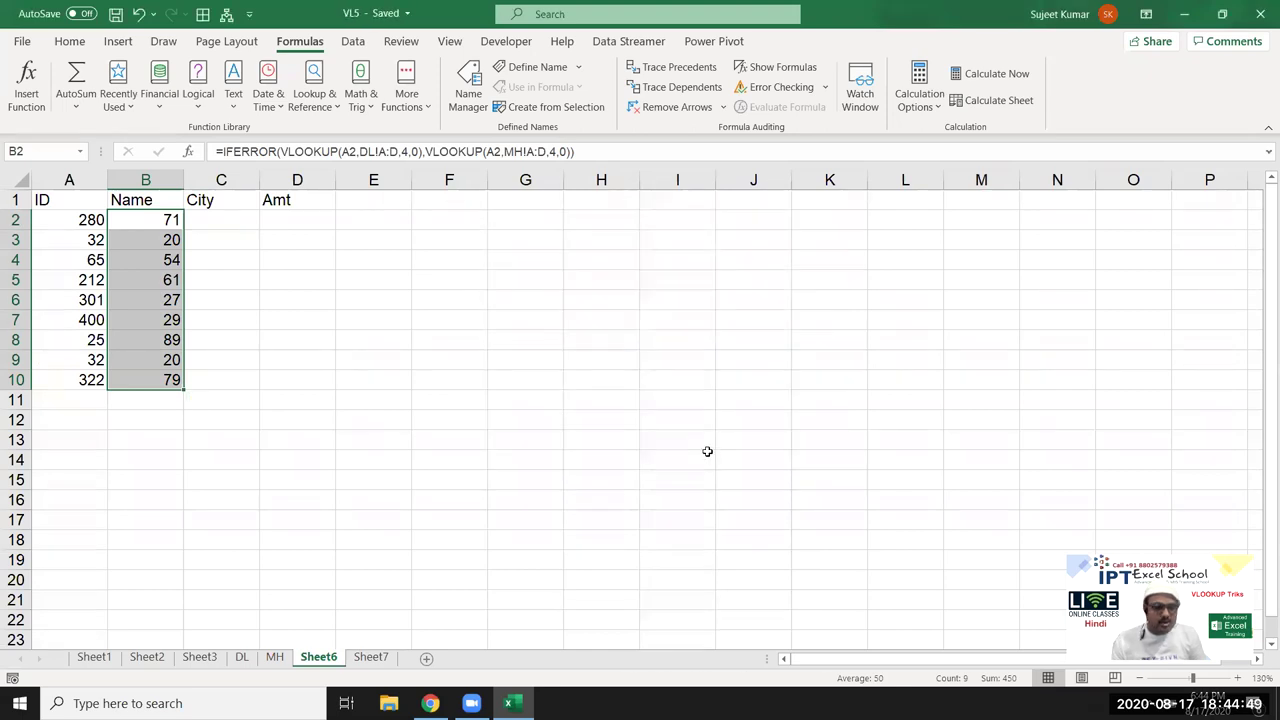
# Review Sheet1, Sheet2, Sheet3 and DL, ending on the Sheet7 report.
pyautogui.click(206, 658)
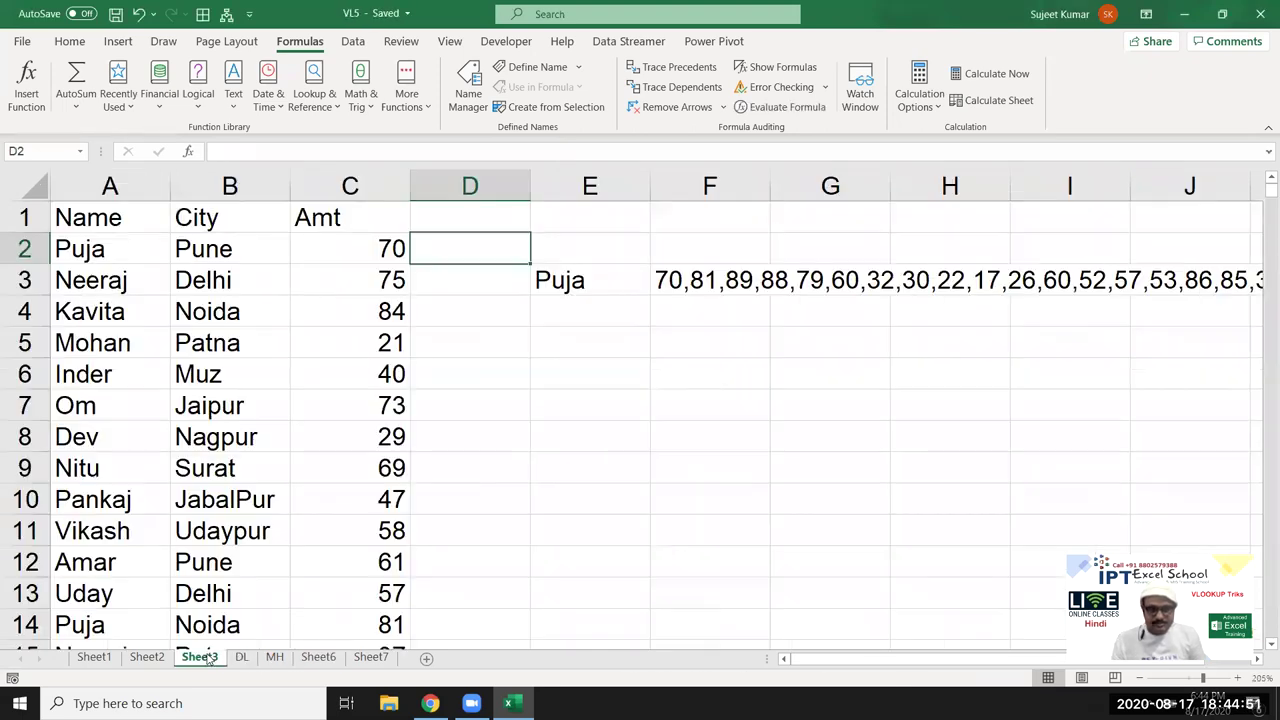
pyautogui.click(150, 658)
pyautogui.click(98, 658)
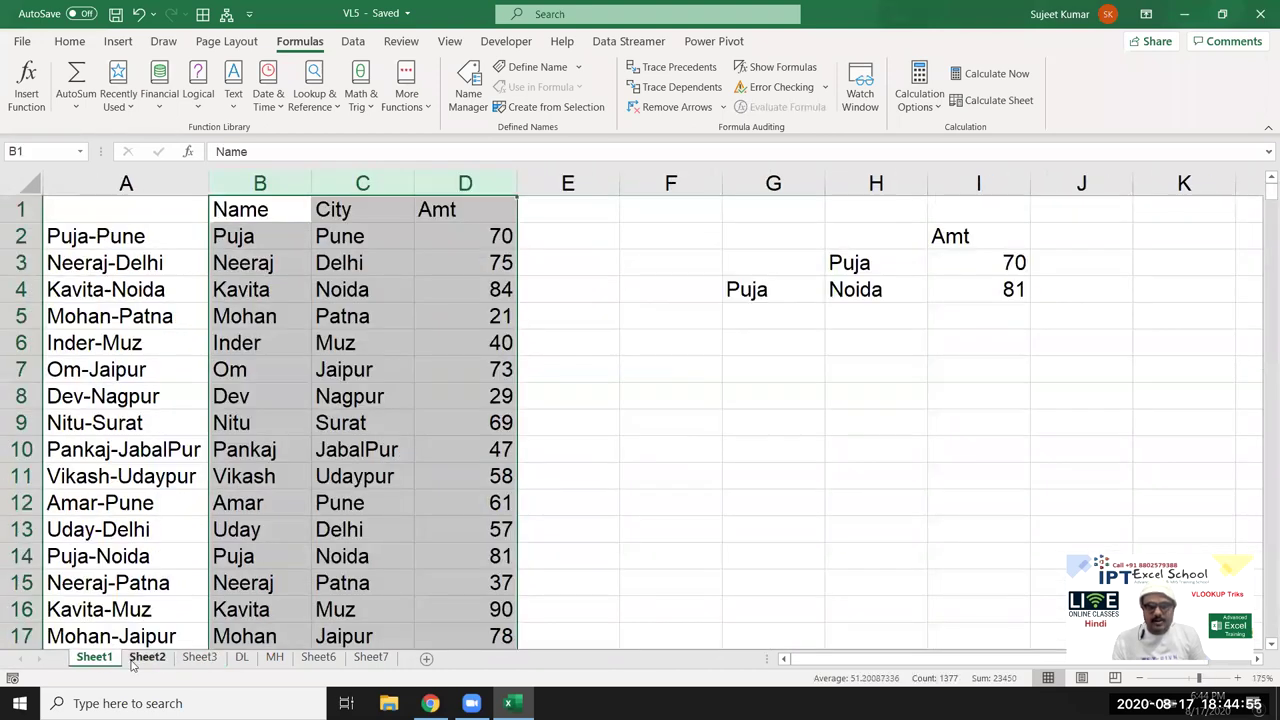
pyautogui.click(150, 658)
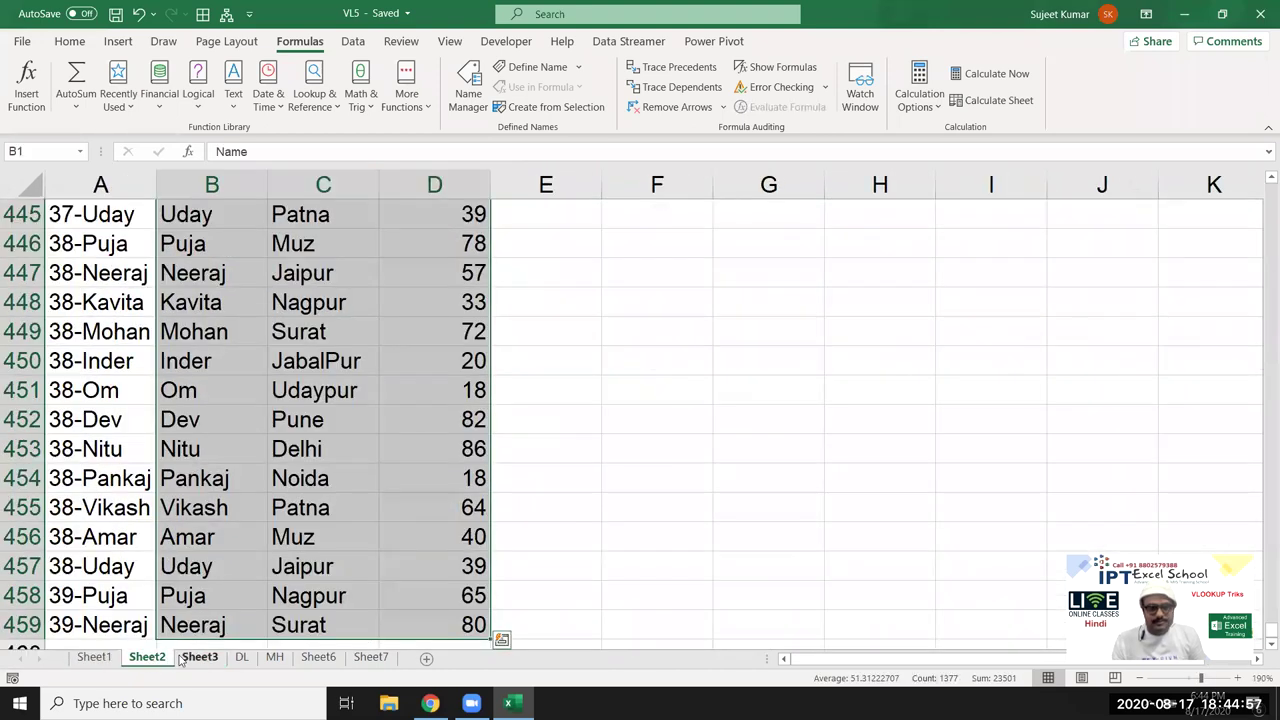
pyautogui.click(182, 661)
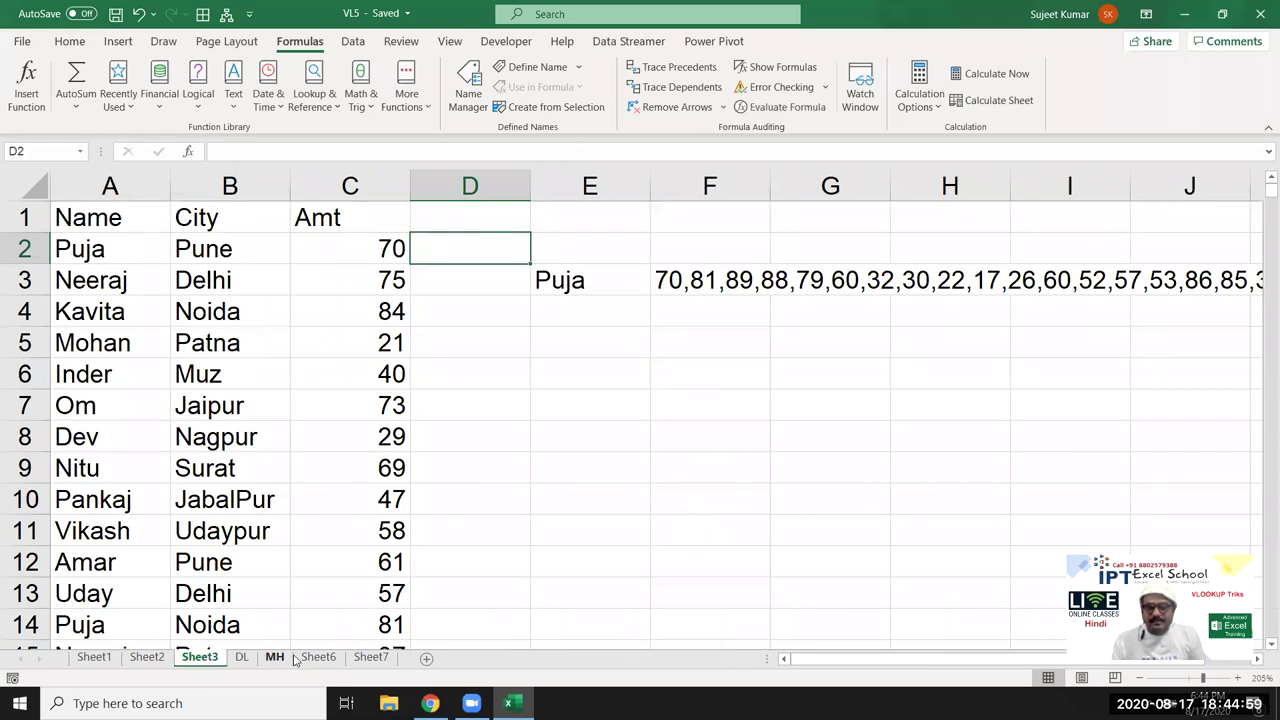
pyautogui.click(244, 660)
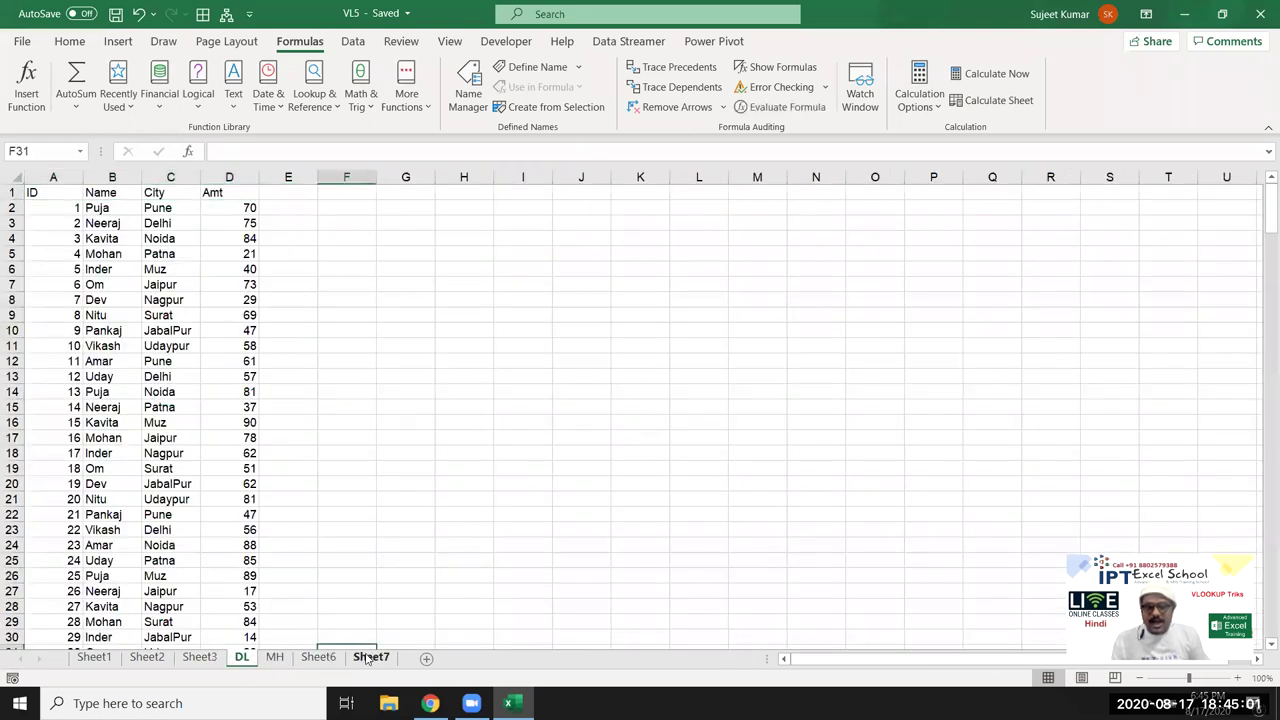
pyautogui.click(367, 657)
# Check the last result rows H33:K34 and the serial numbers in column H.
pyautogui.scroll(-4, 533, 515)
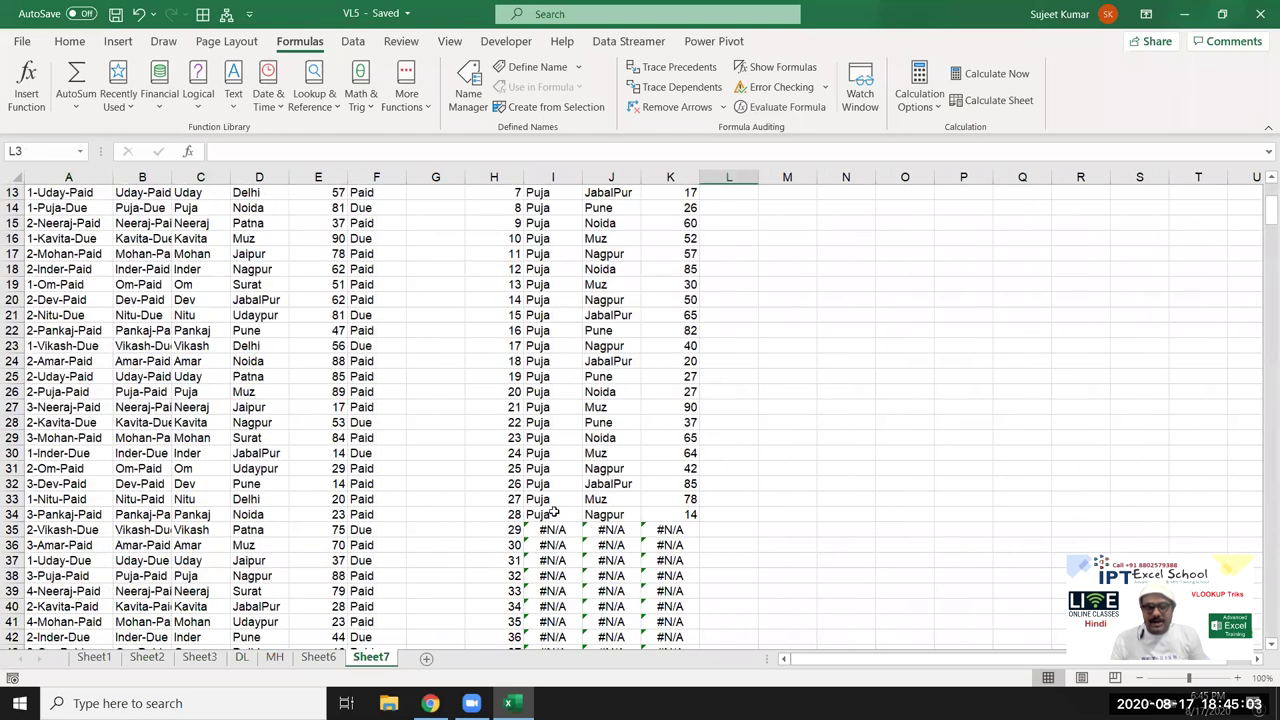
pyautogui.moveTo(522, 513); pyautogui.dragTo(664, 497)
pyautogui.scroll(3, 600, 500)
pyautogui.scroll(-3, 600, 500)
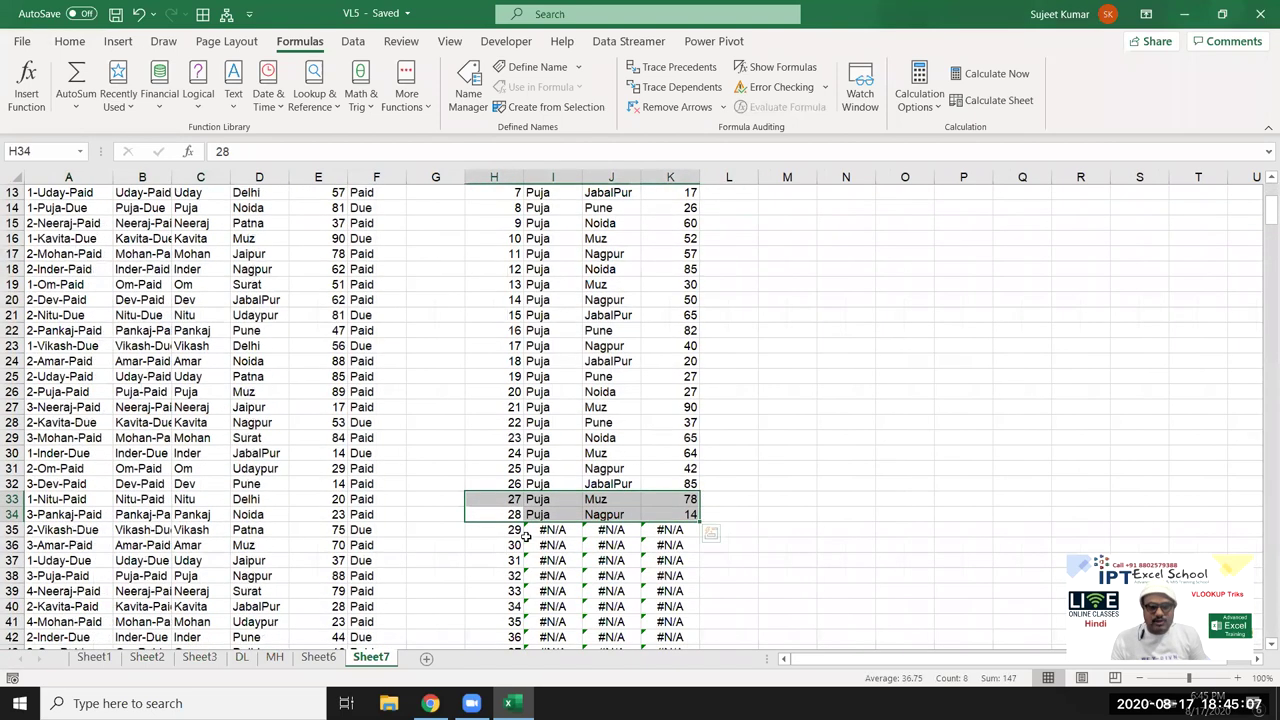
pyautogui.moveTo(518, 534); pyautogui.dragTo(508, 605)
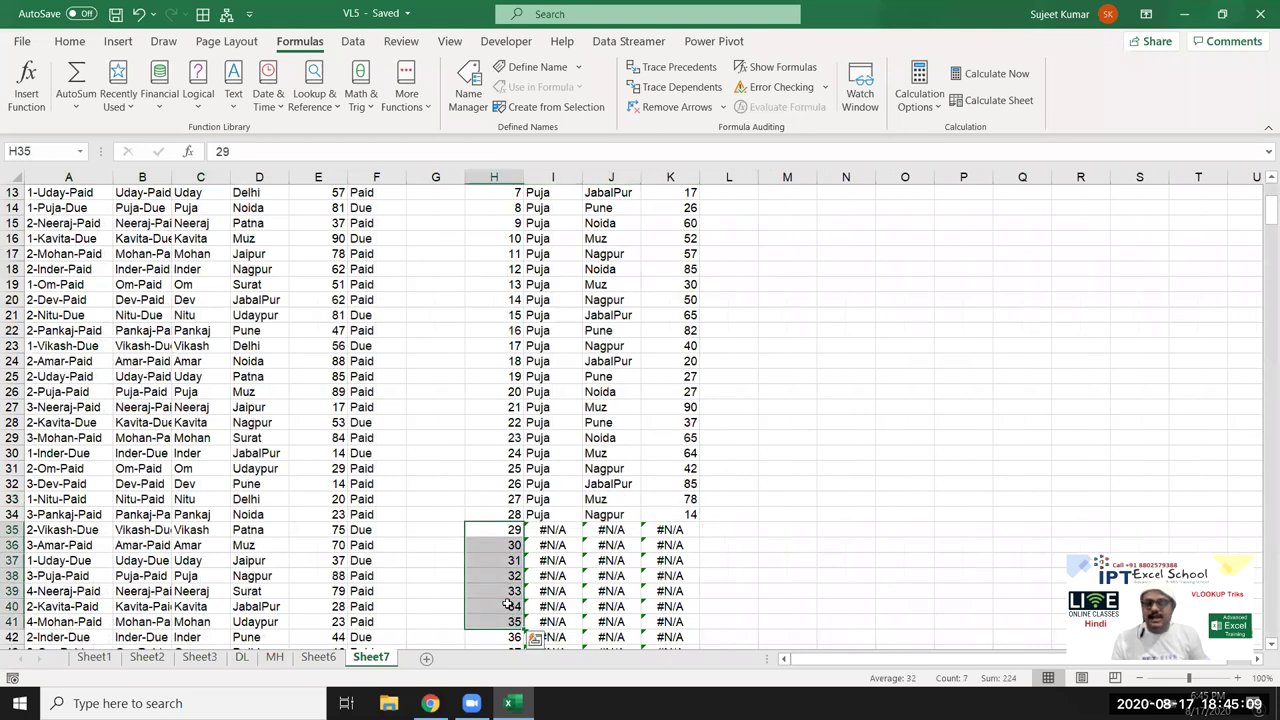
pyautogui.moveTo(511, 514); pyautogui.dragTo(503, 238)
# Inspect the lookup results I21:K34 and the #N/A row H36:K36 beyond the data.
pyautogui.scroll(4, 519, 335)
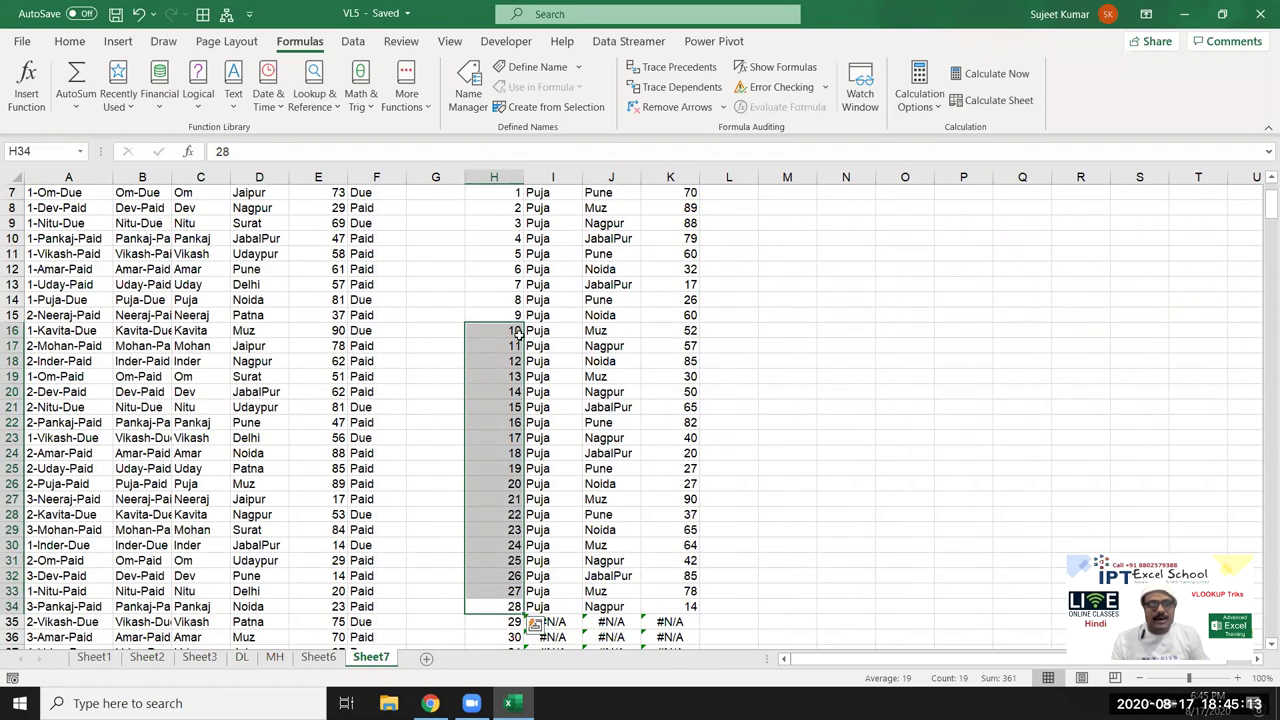
pyautogui.scroll(-1, 519, 335)
pyautogui.scroll(-2, 519, 335)
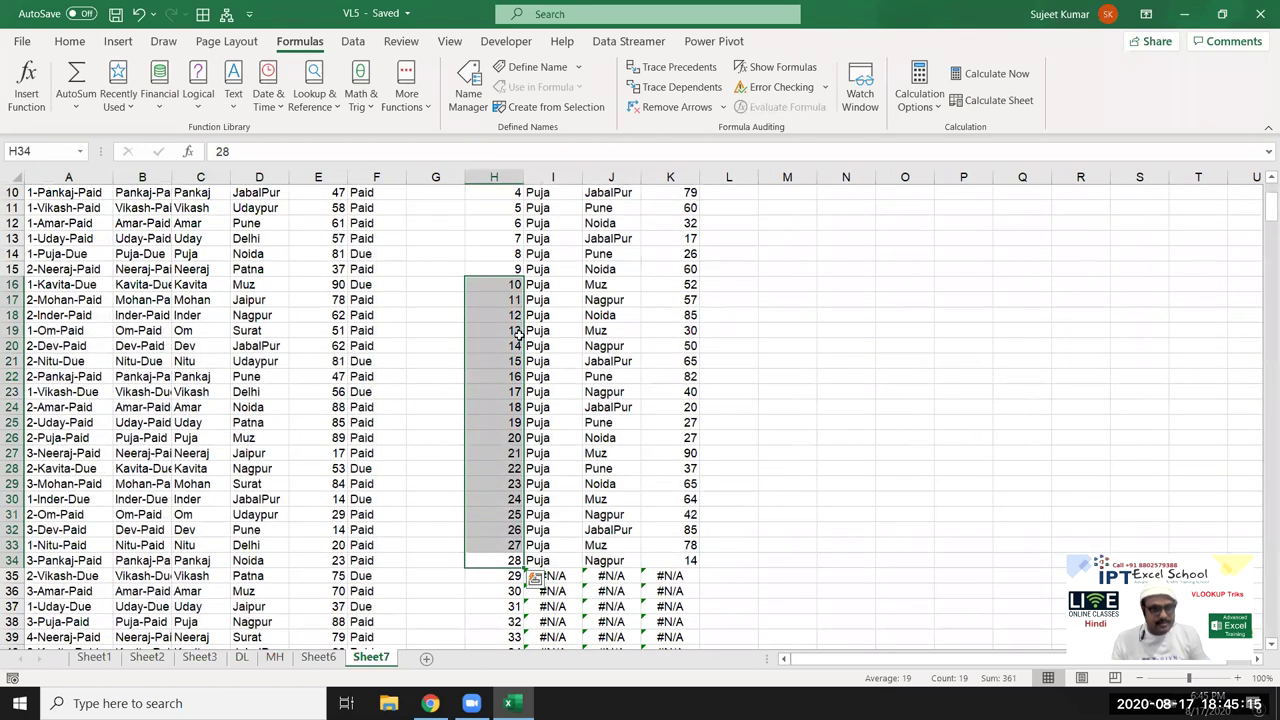
pyautogui.scroll(-1, 530, 420)
pyautogui.moveTo(537, 517); pyautogui.dragTo(660, 316)
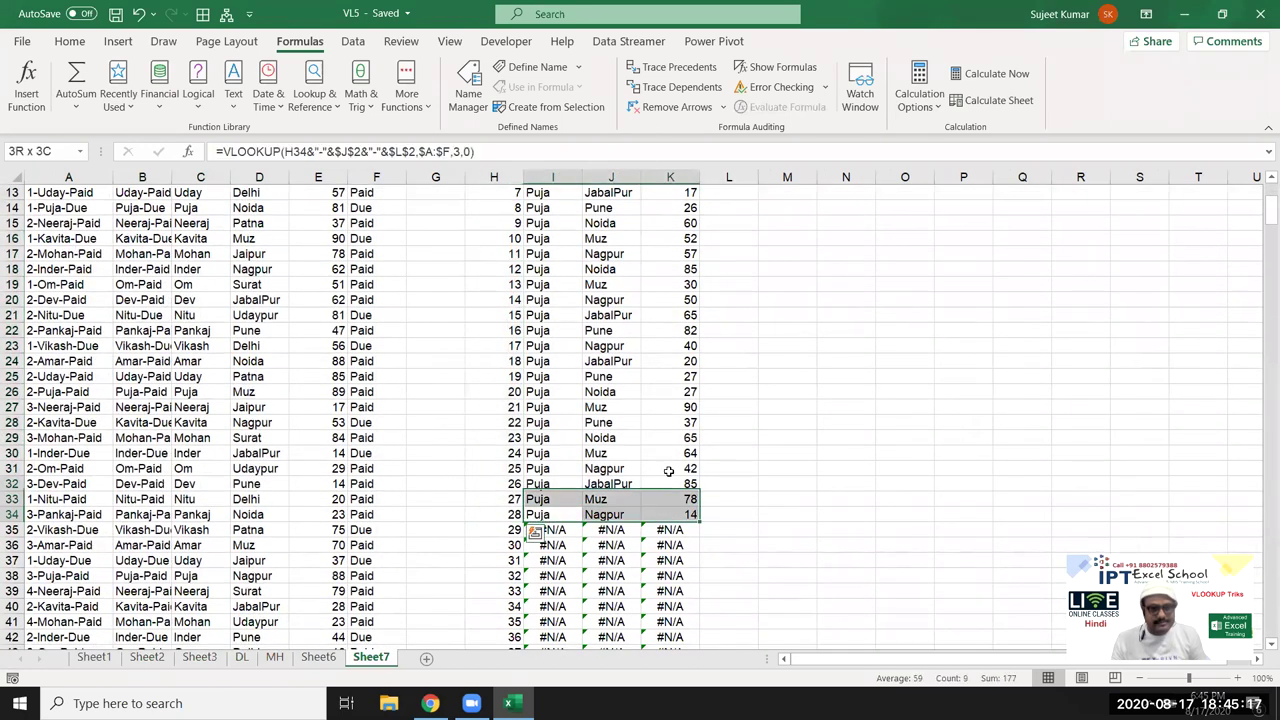
pyautogui.moveTo(505, 529); pyautogui.dragTo(687, 650)
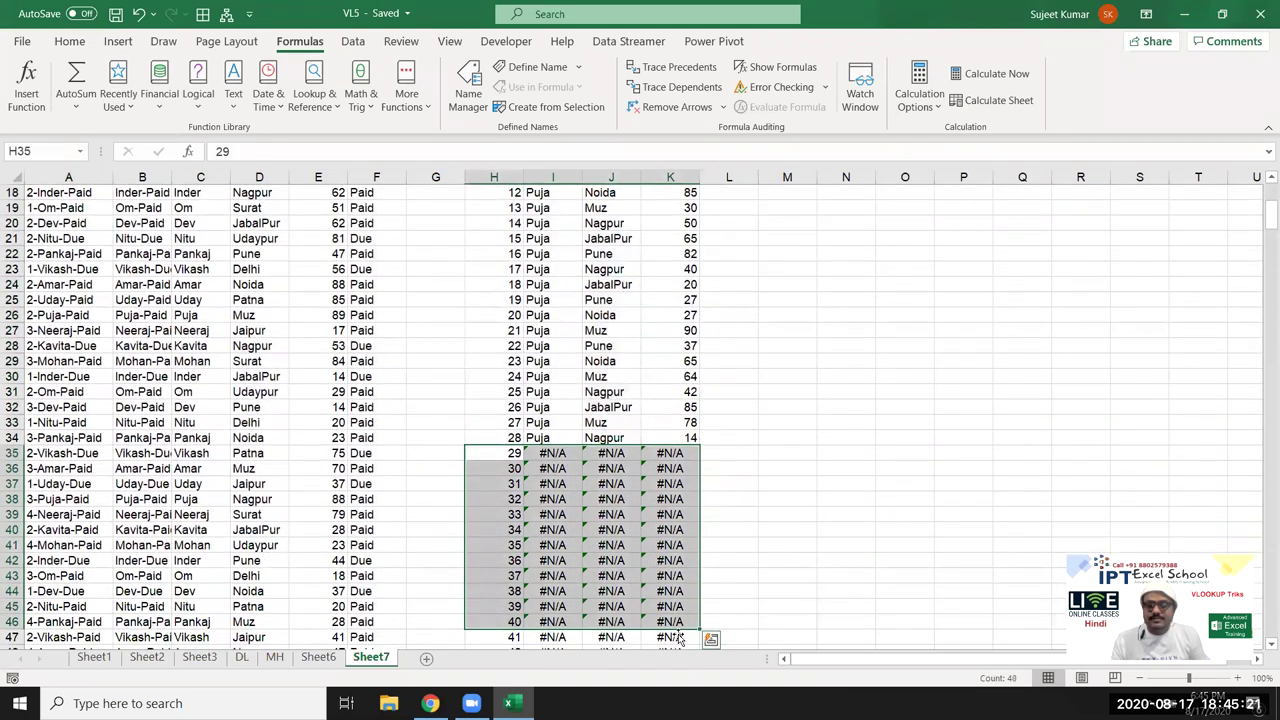
pyautogui.click(527, 468)
pyautogui.moveTo(527, 468); pyautogui.dragTo(675, 468)
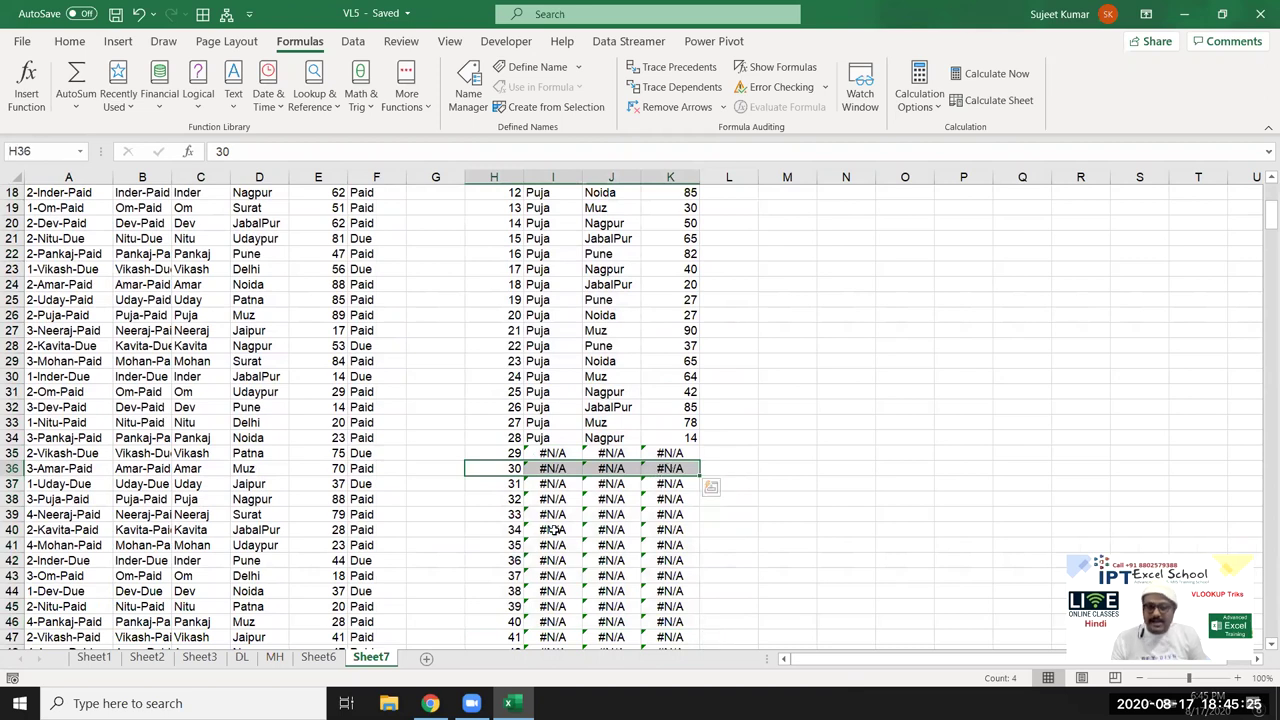
pyautogui.scroll(6, 553, 529)
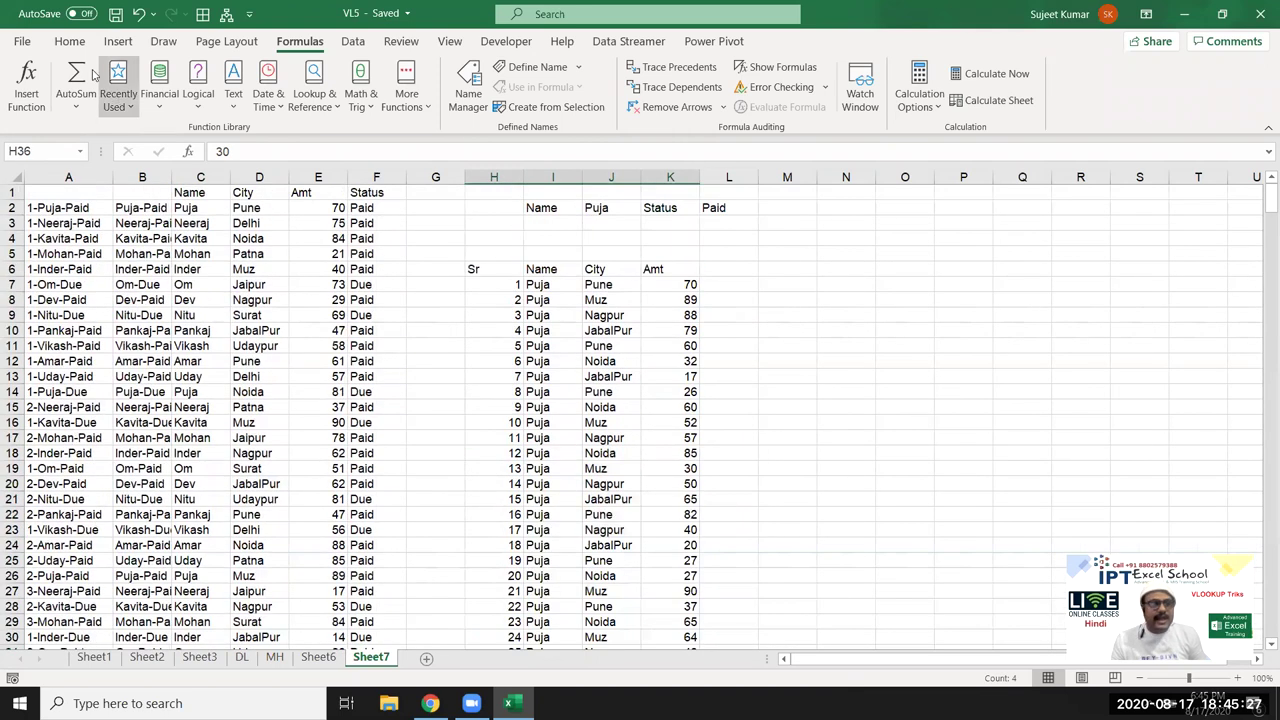
# Close the VL5 workbook and Excel, and return to Gmail in the browser.
pyautogui.click(1260, 13)
pyautogui.click(1260, 13)
pyautogui.click(430, 703)
pyautogui.click(115, 14)
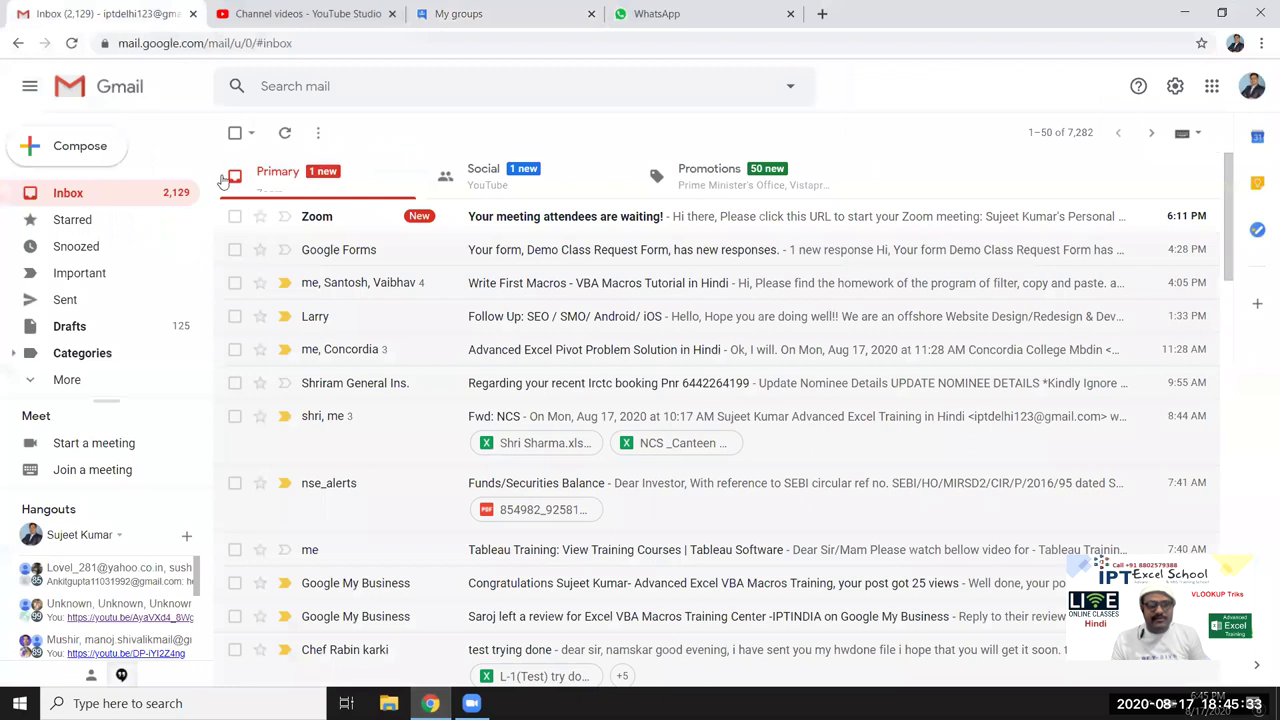
# Start a new Gmail message addressed to the suggested contact.
pyautogui.click(117, 148)
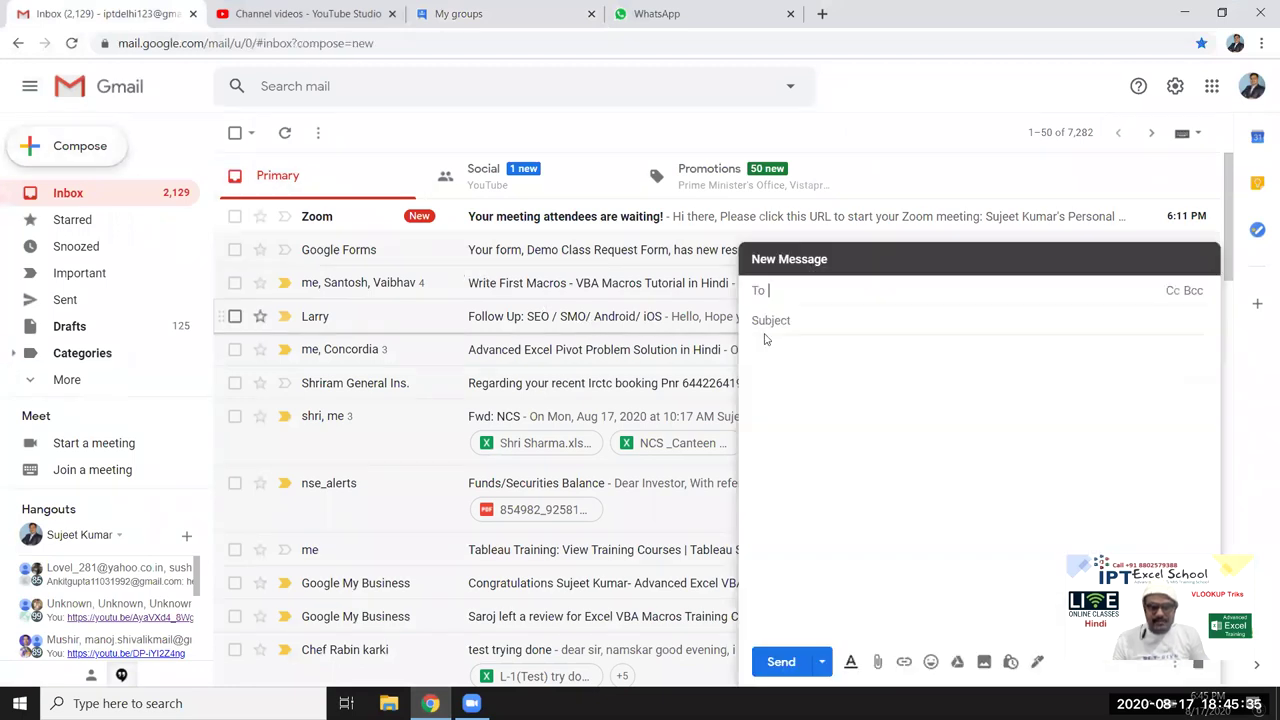
pyautogui.write('bhu')
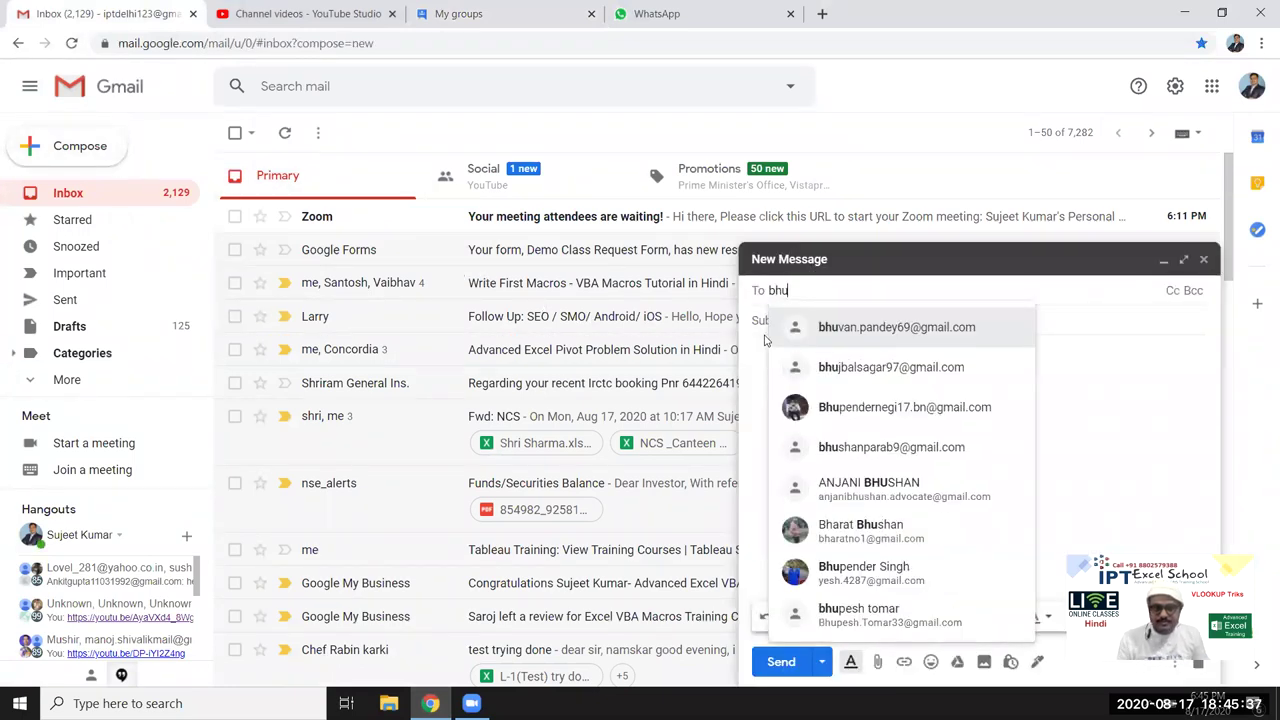
pyautogui.click(869, 320)
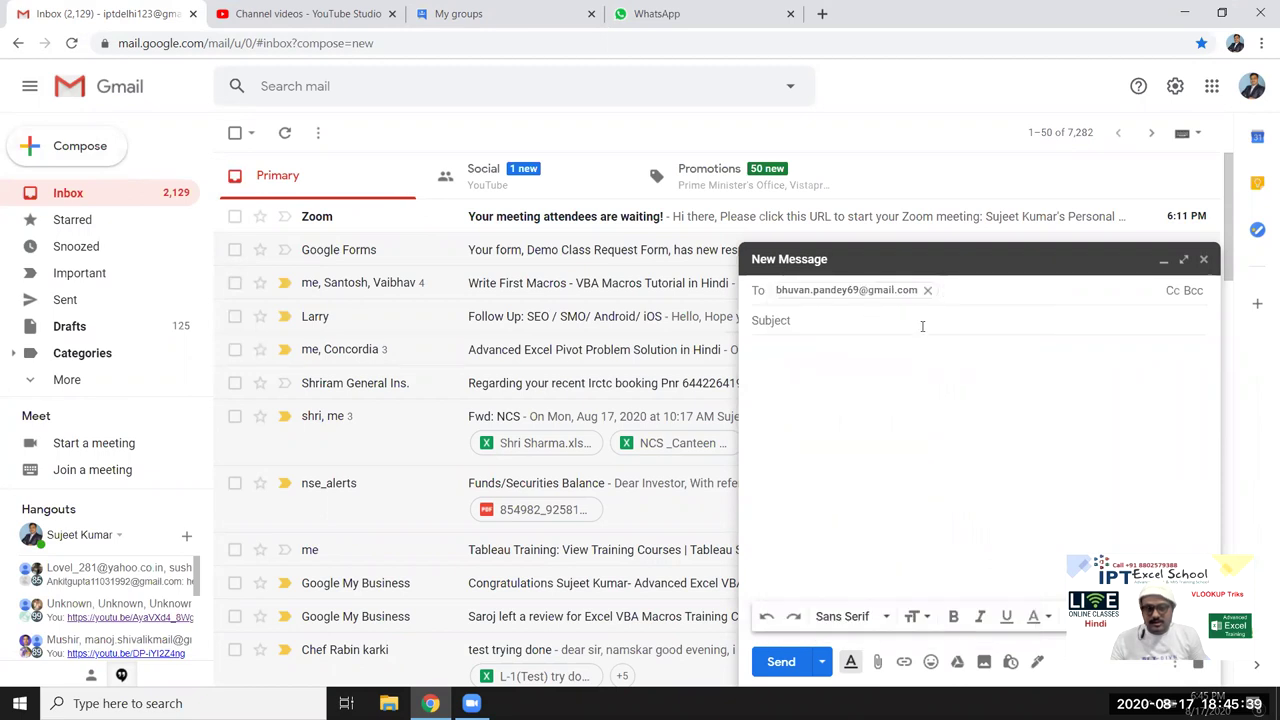
# Load the Demo_Rq spreadsheet from the pasted URL in a new browser tab.
pyautogui.click(356, 20)
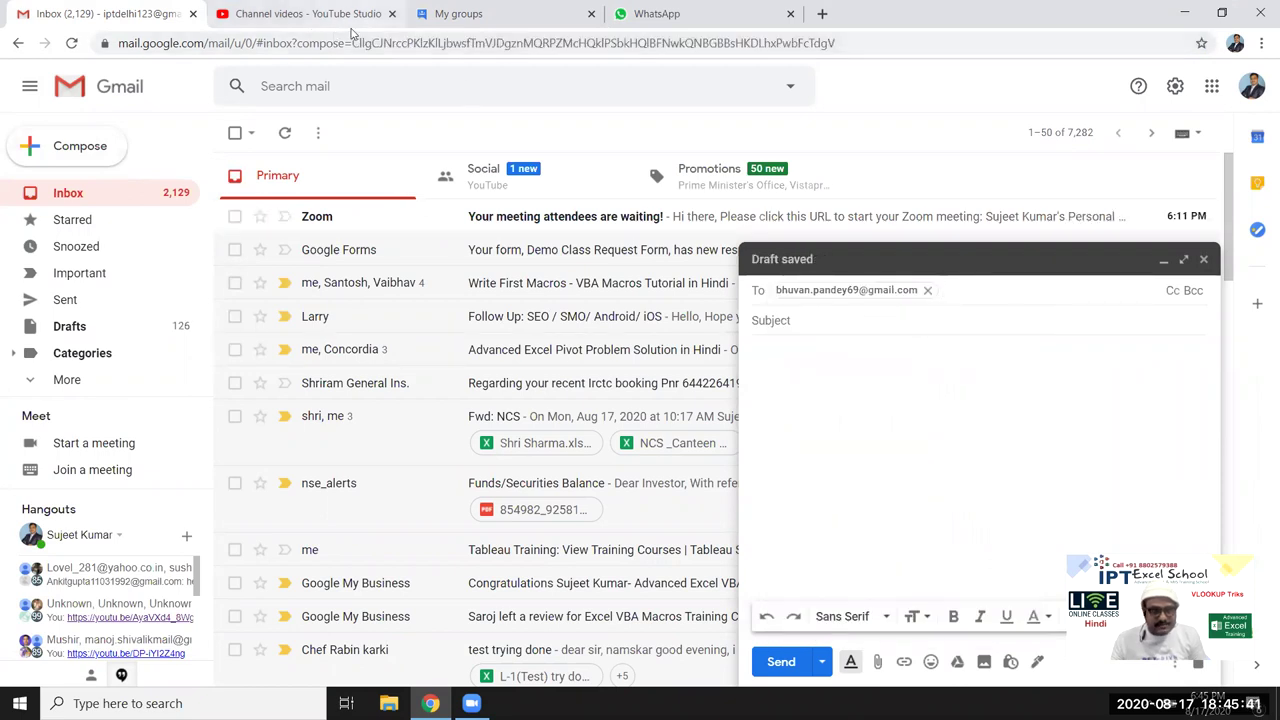
pyautogui.click(448, 24)
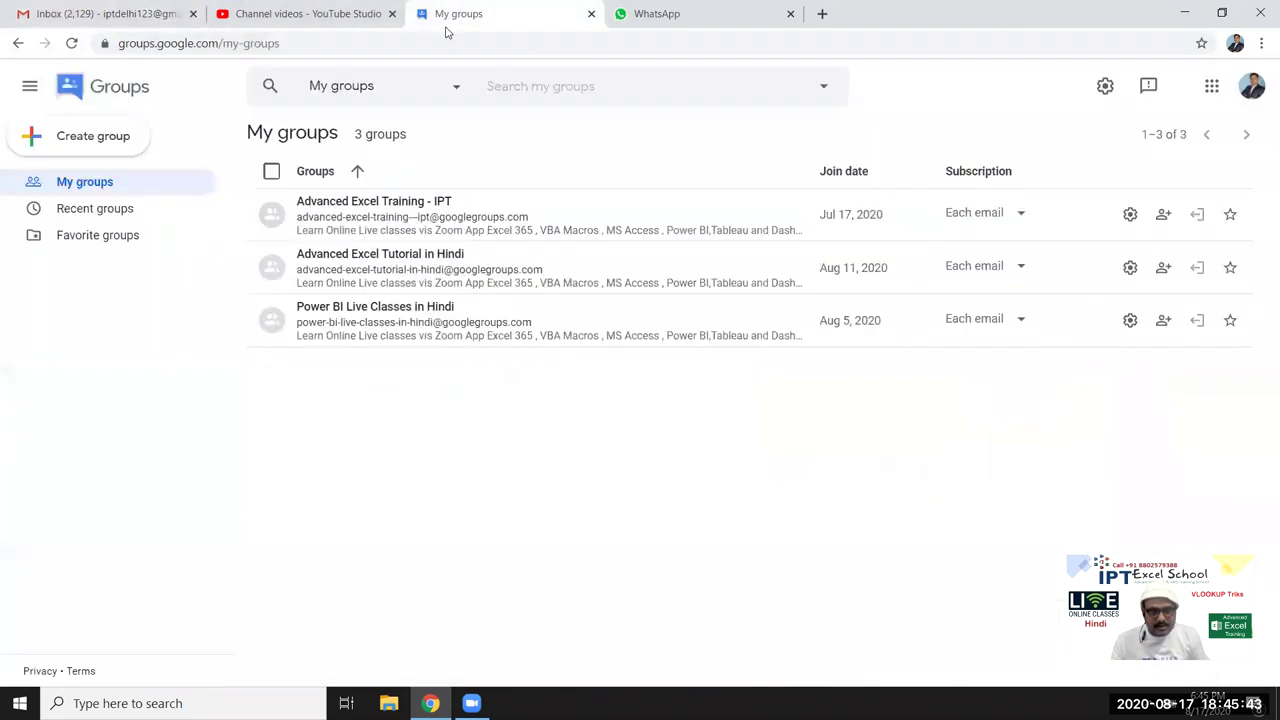
pyautogui.click(636, 30)
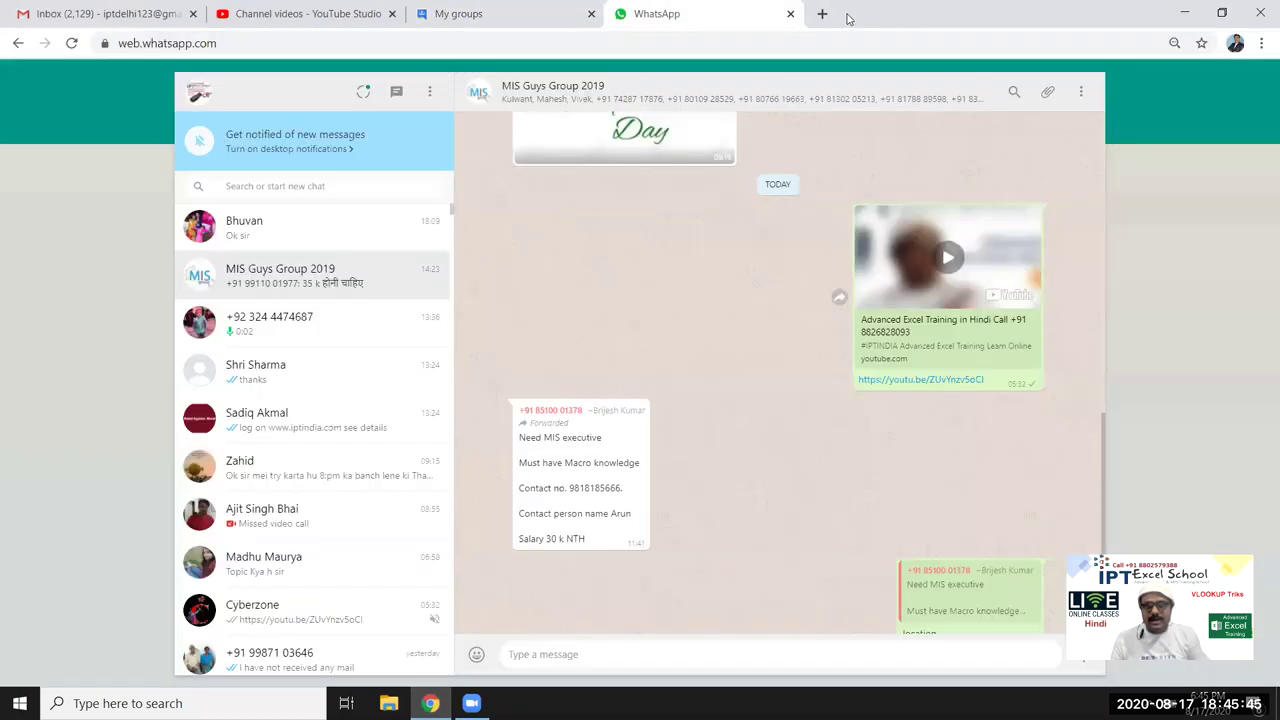
pyautogui.click(823, 16)
pyautogui.hotkey('ctrl', 'v')
pyautogui.press('Return')
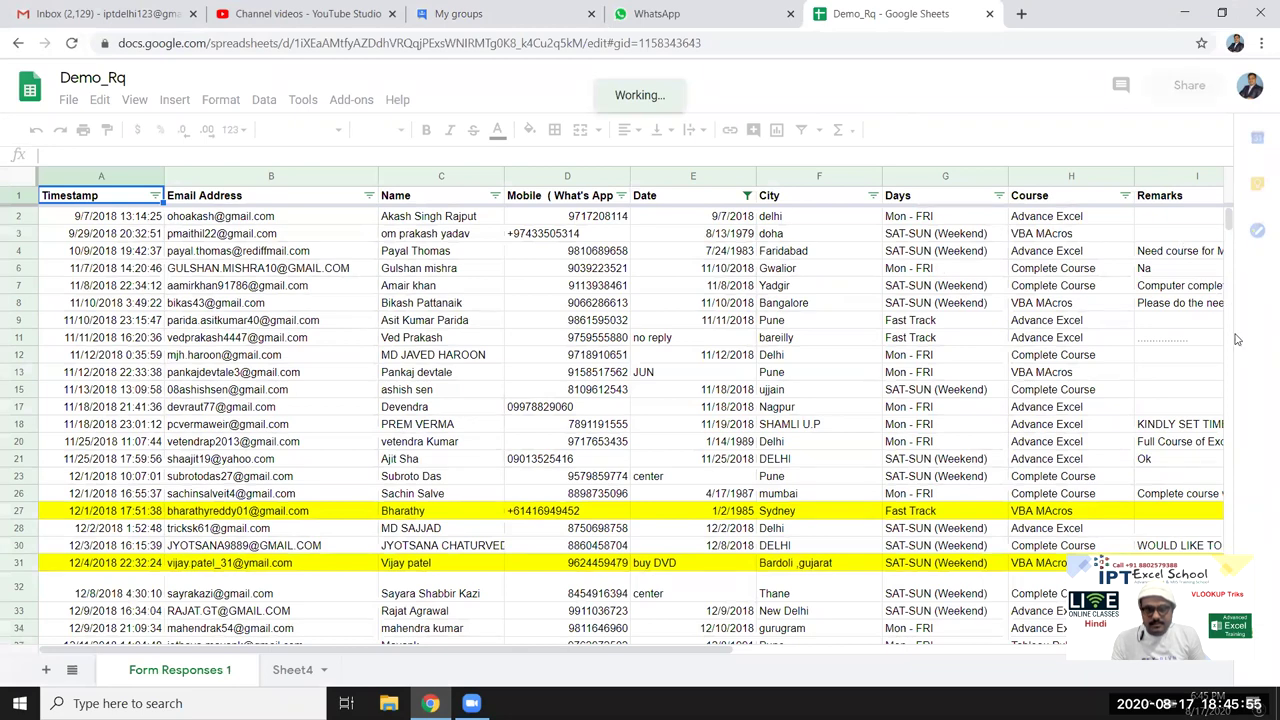
# Scroll to the newest Form Responses 1 entry and copy the e-mail address in B634.
pyautogui.moveTo(1228, 340)
pyautogui.mouseDown()
pyautogui.moveTo(1224, 320)
pyautogui.moveTo(1216, 446)
pyautogui.mouseUp()
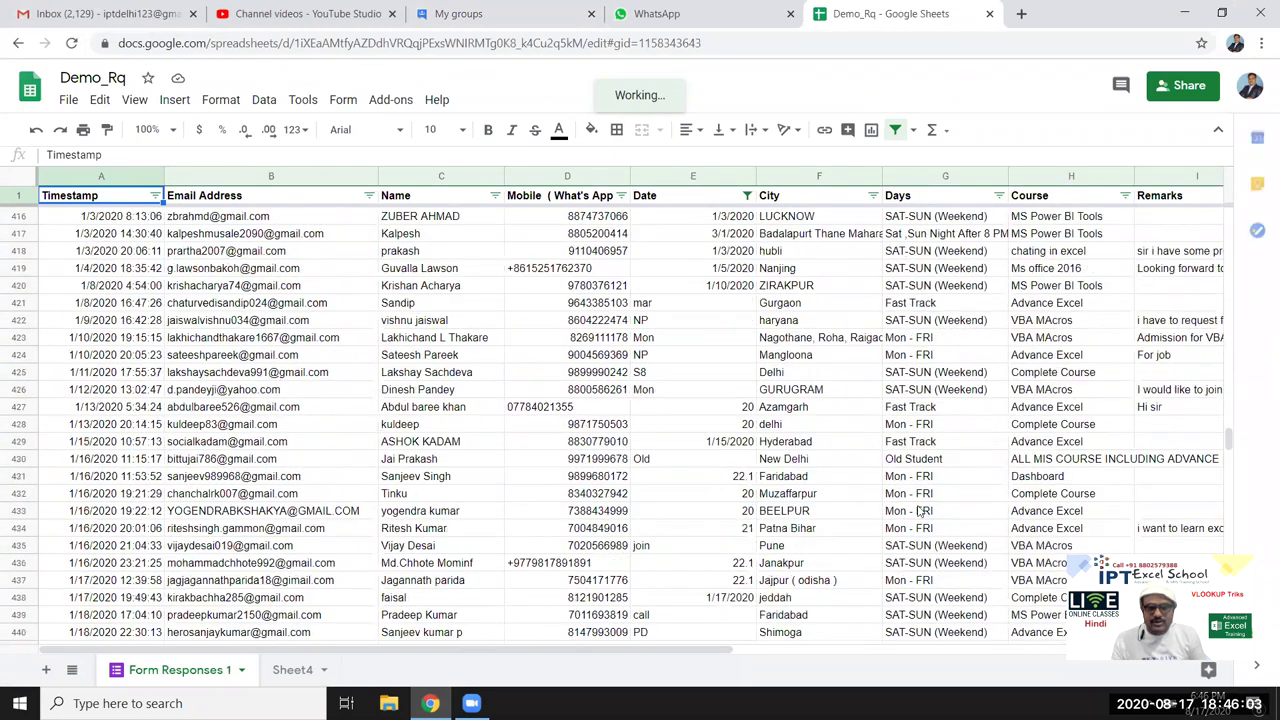
pyautogui.moveTo(1228, 446); pyautogui.dragTo(1224, 547)
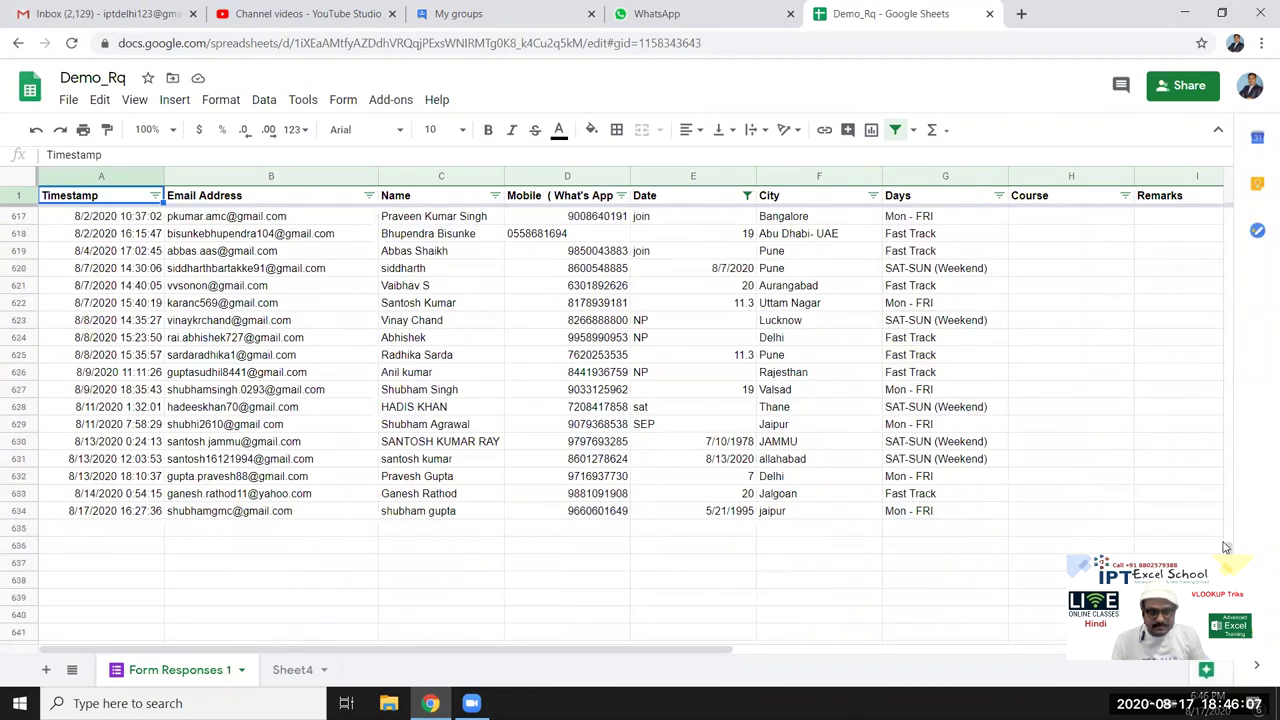
pyautogui.click(257, 511)
pyautogui.hotkey('ctrl', 'c')
# Add the copied address as a second recipient and enter the subject 'File'.
pyautogui.click(105, 13)
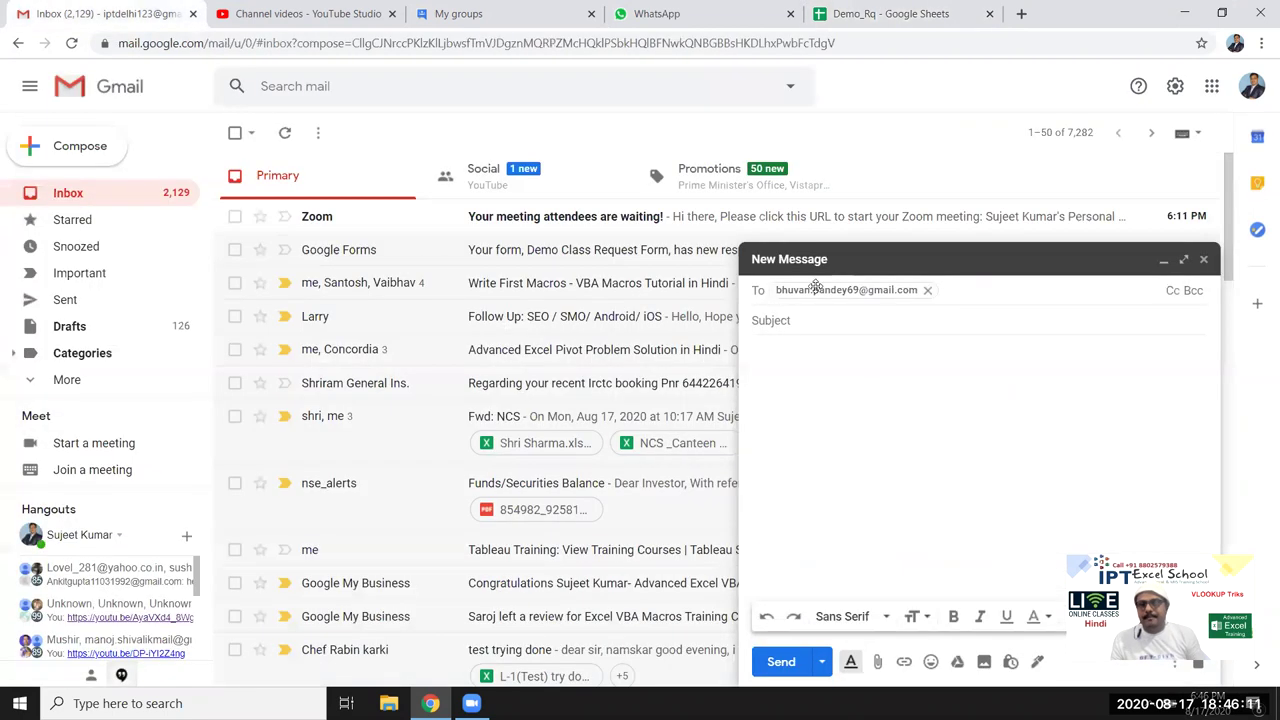
pyautogui.hotkey('ctrl', 'v')
pyautogui.click(934, 321)
pyautogui.write('File')
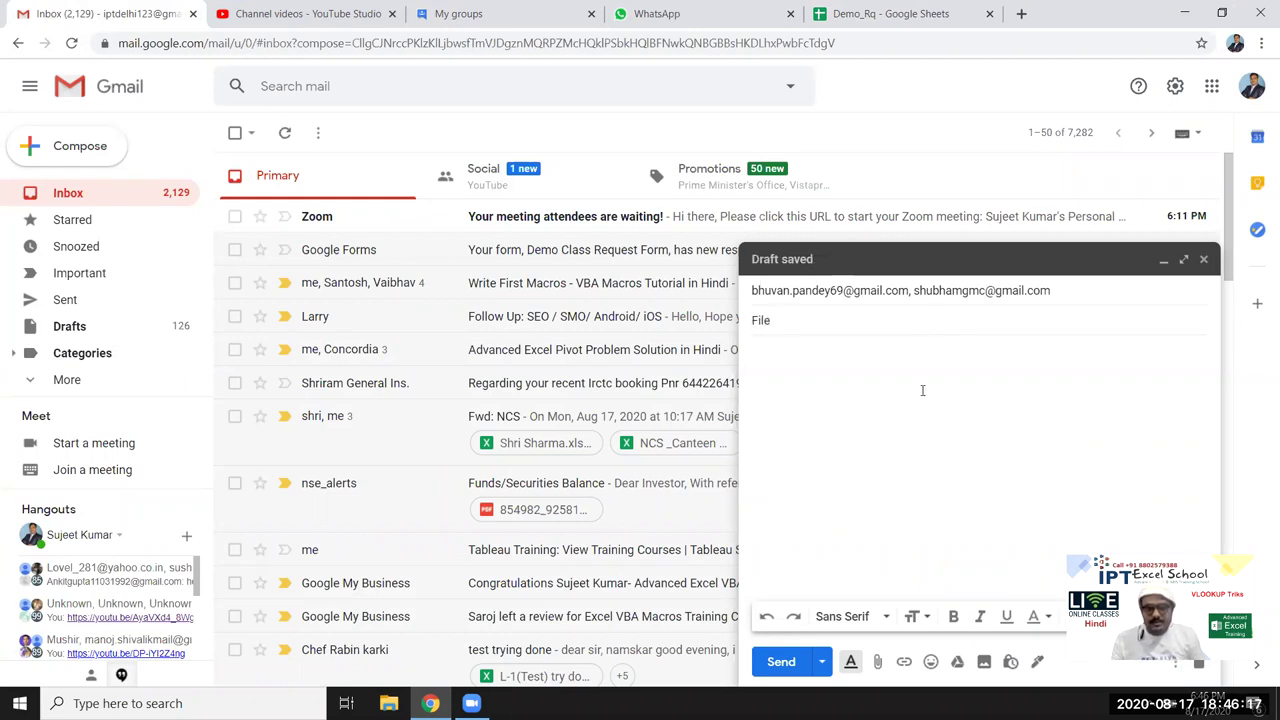
# Attach VL5.xlsm from Documents, send the message, and show the desktop.
pyautogui.click(878, 668)
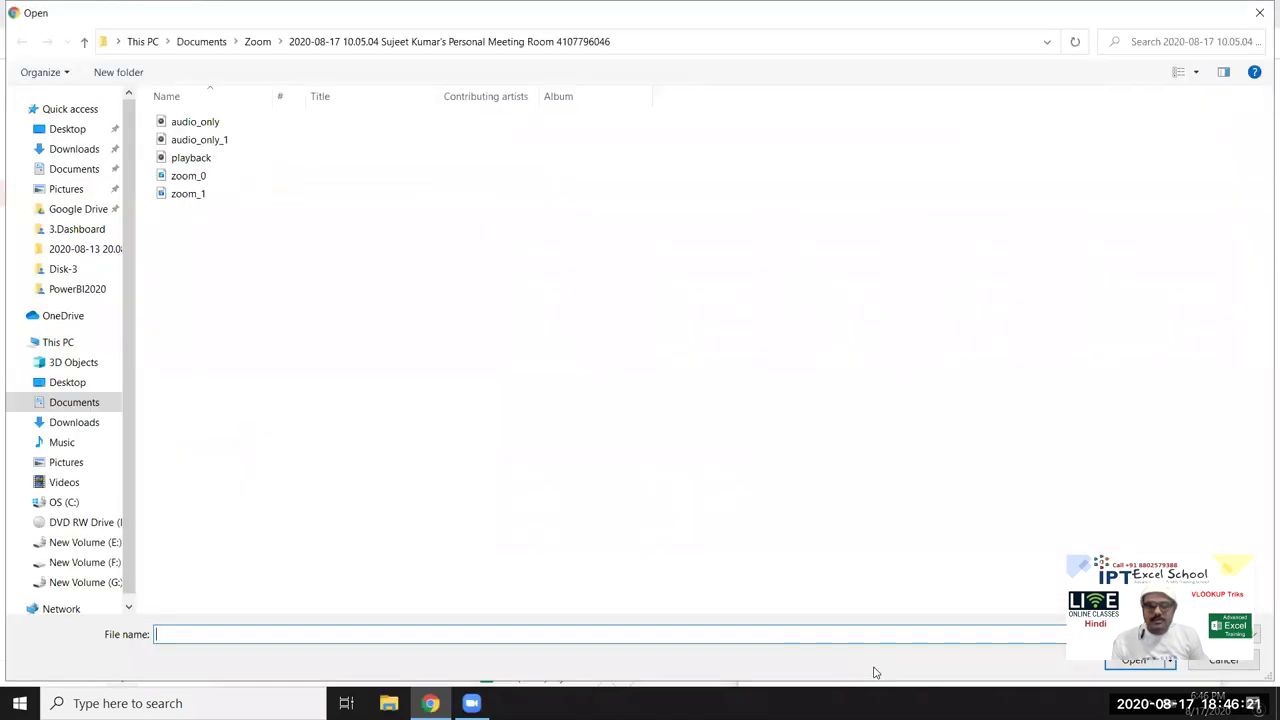
pyautogui.moveTo(70, 400)
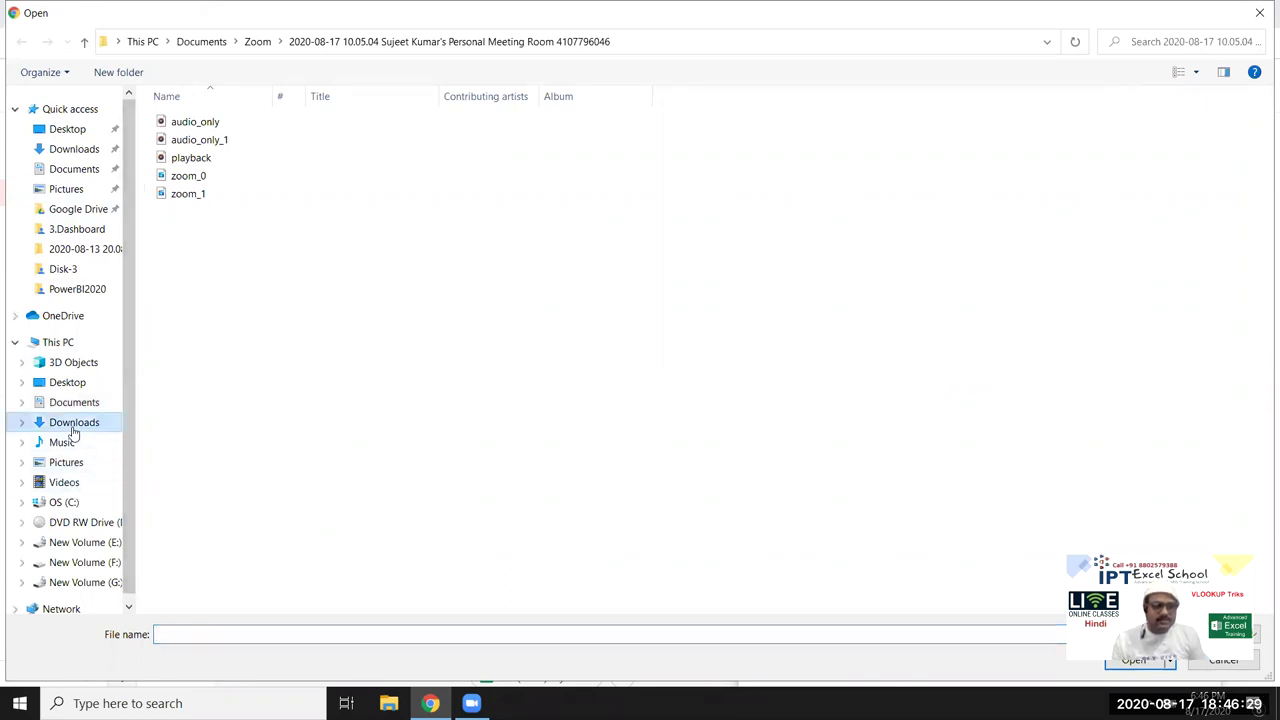
pyautogui.click(74, 425)
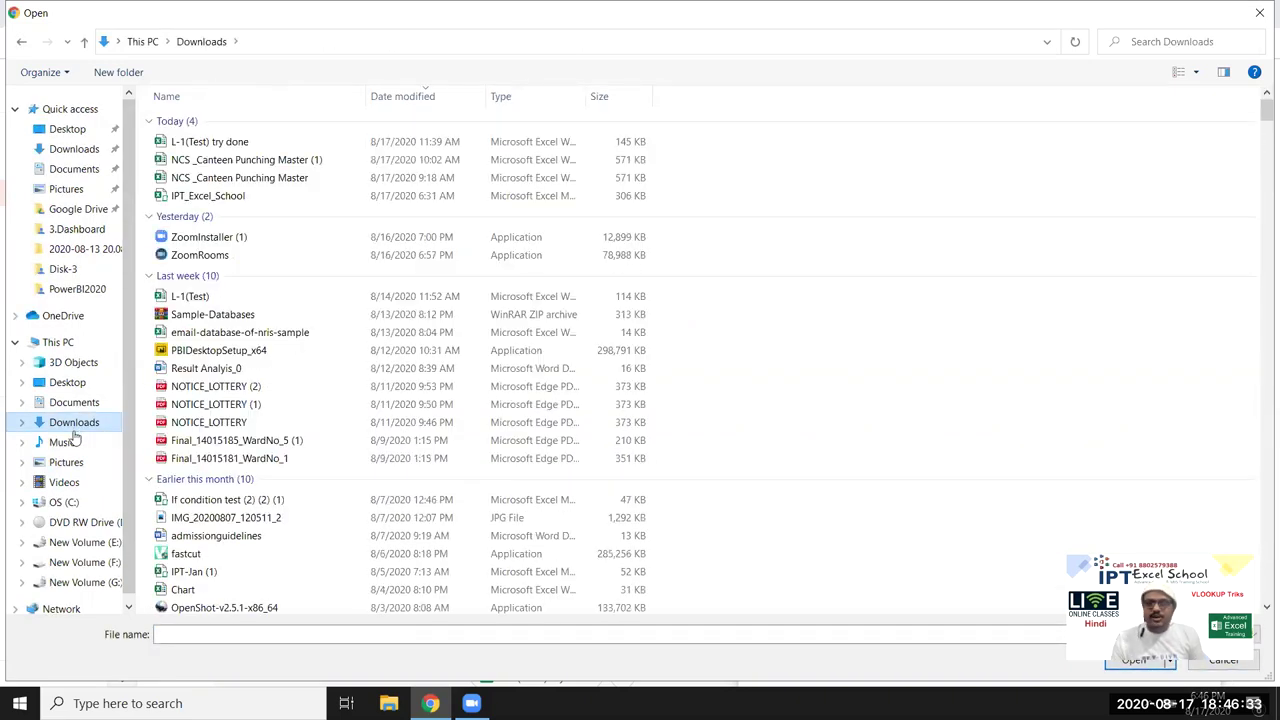
pyautogui.click(208, 150)
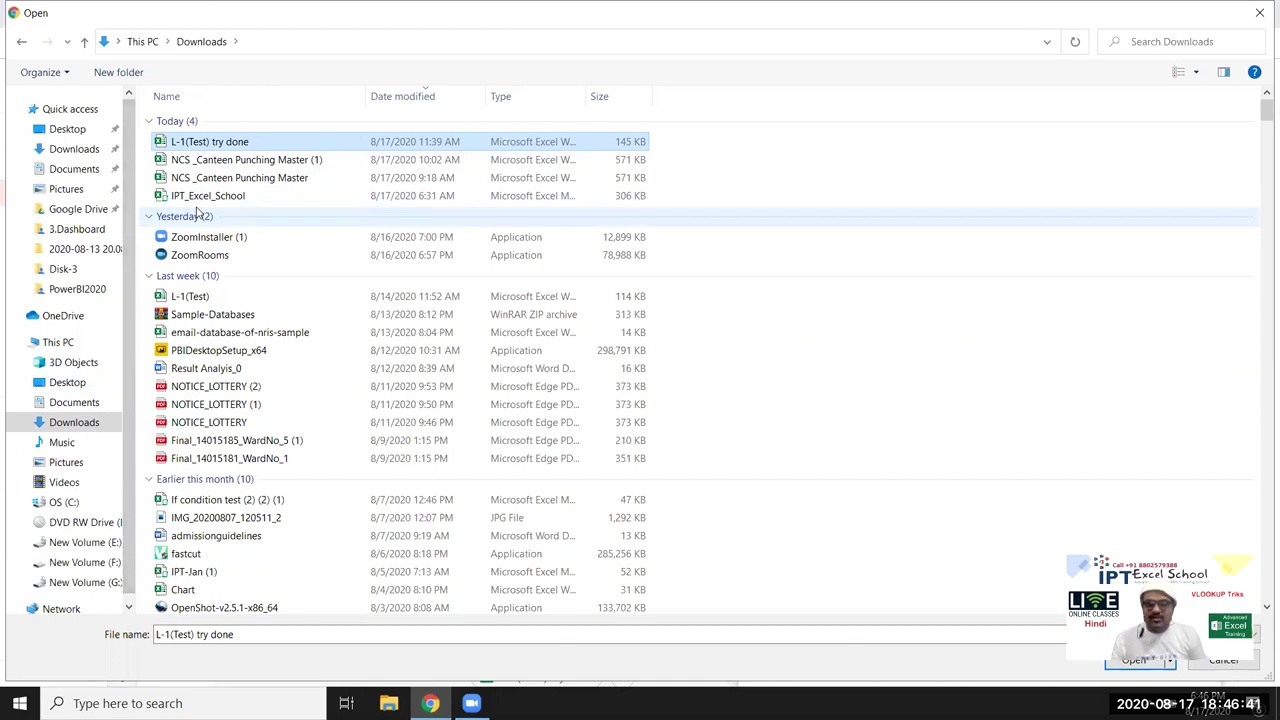
pyautogui.click(90, 404)
pyautogui.doubleClick(250, 121)
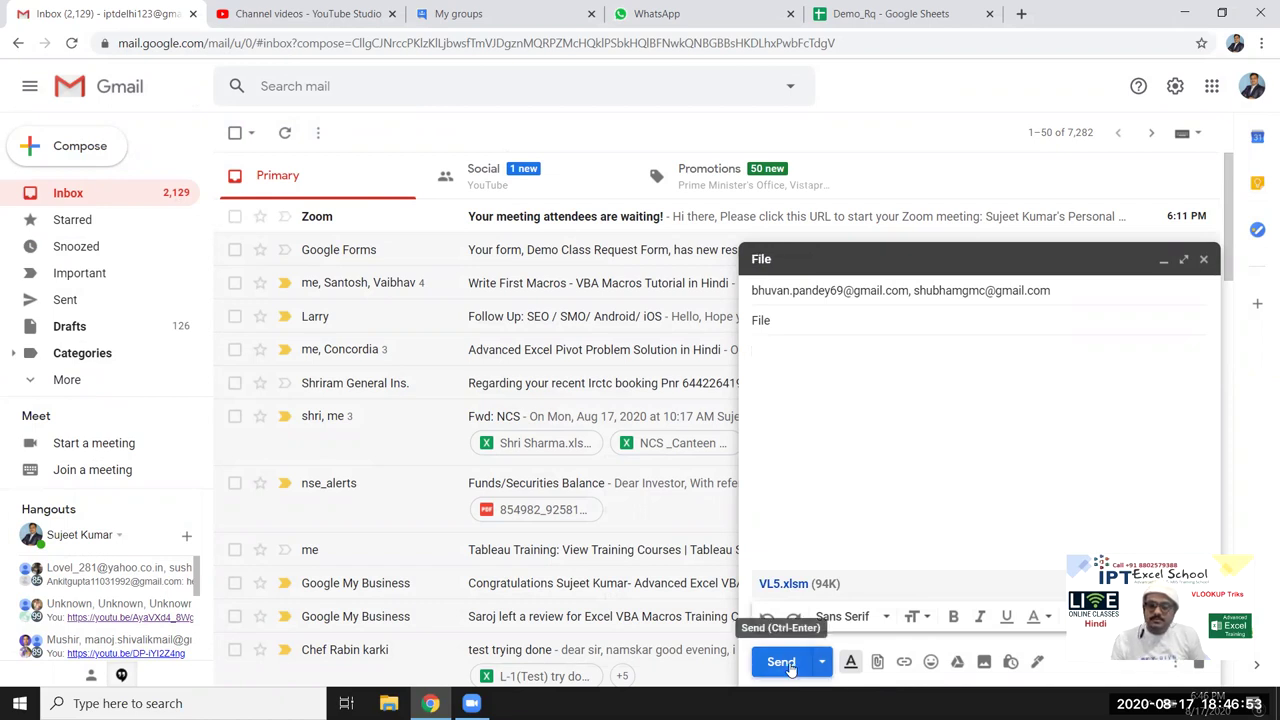
pyautogui.click(781, 663)
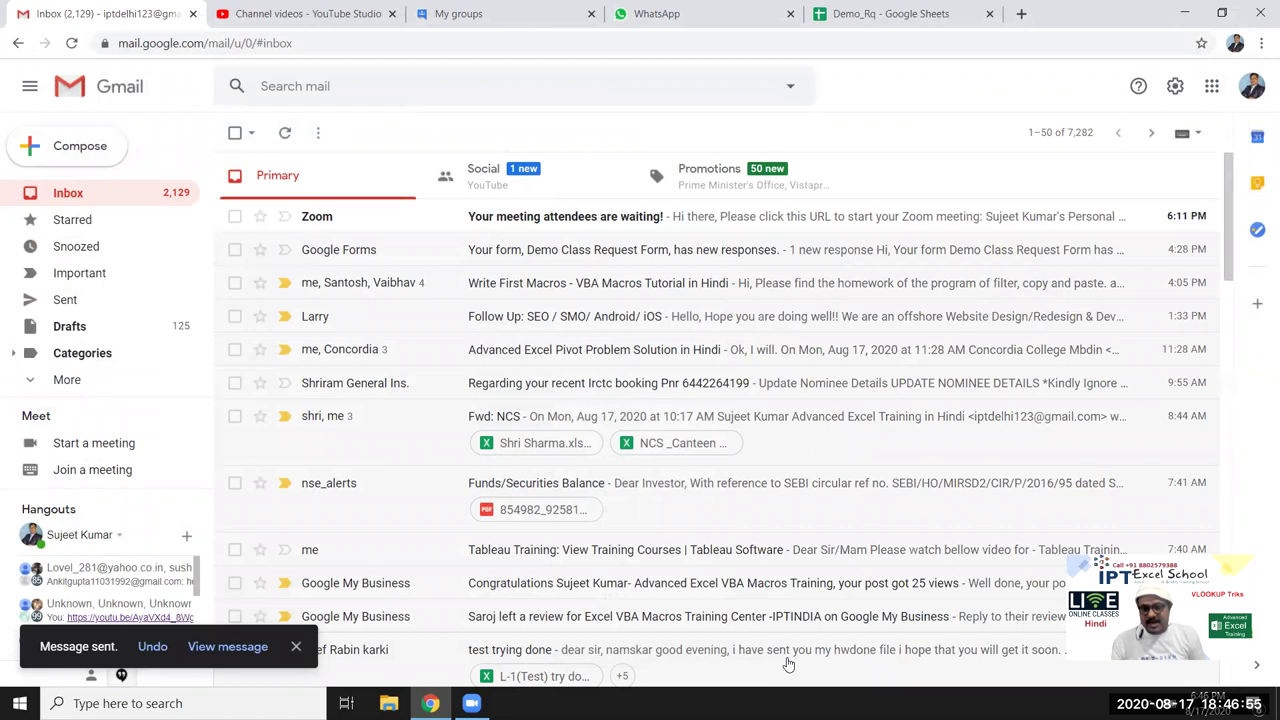
pyautogui.press('super+d')
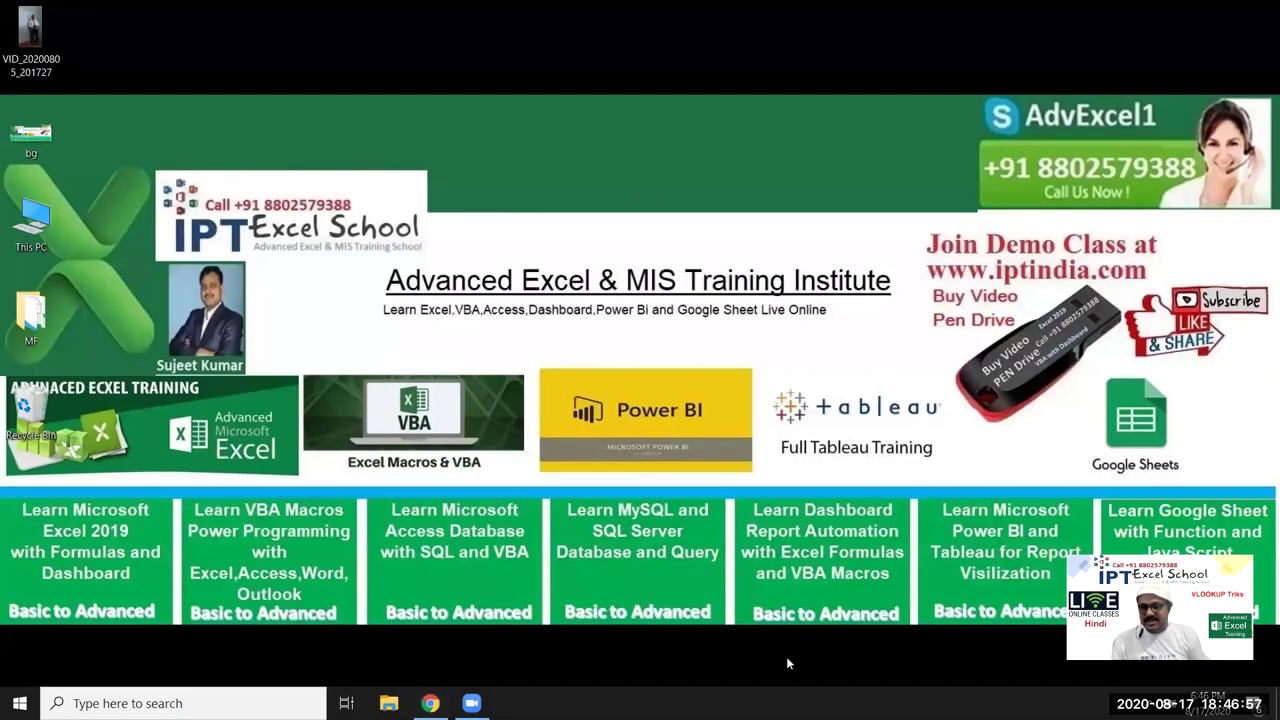